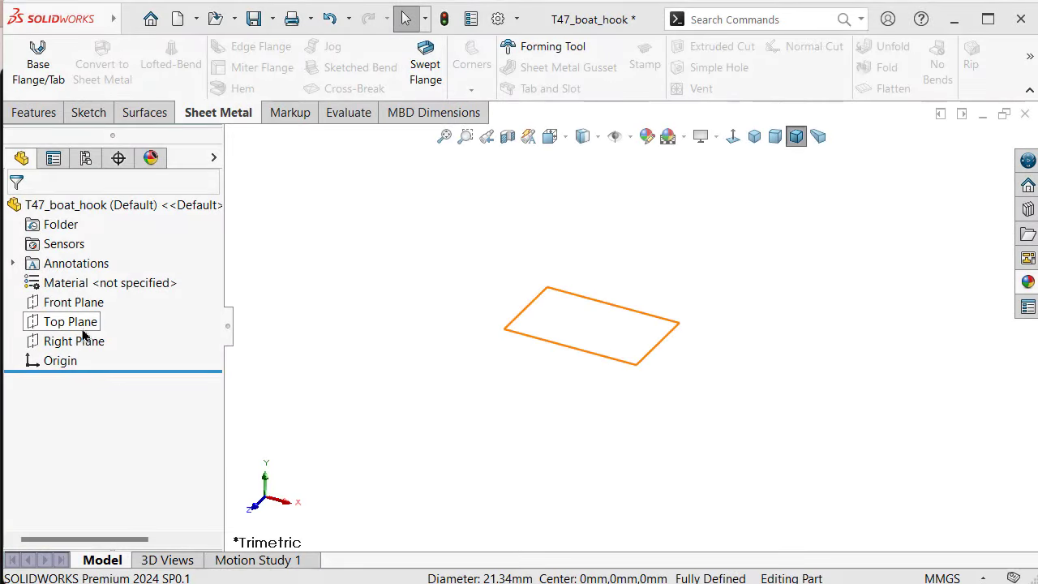
# Start a sketch on Top Plane and draw a vertical centerline down from the origin
pyautogui.click(83, 328)
pyautogui.click(94, 303)
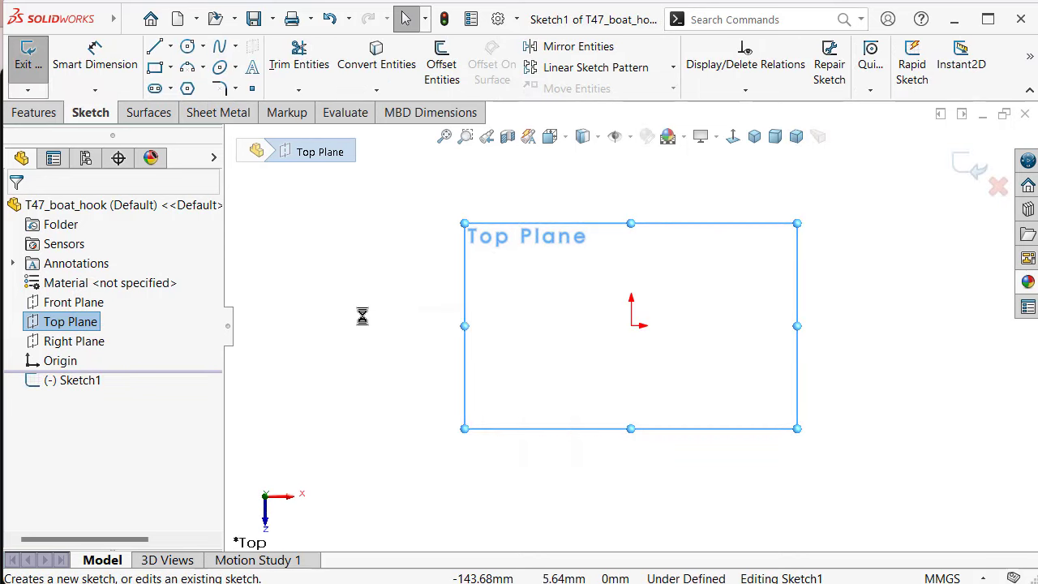
pyautogui.press('s')
pyautogui.click(528, 344)
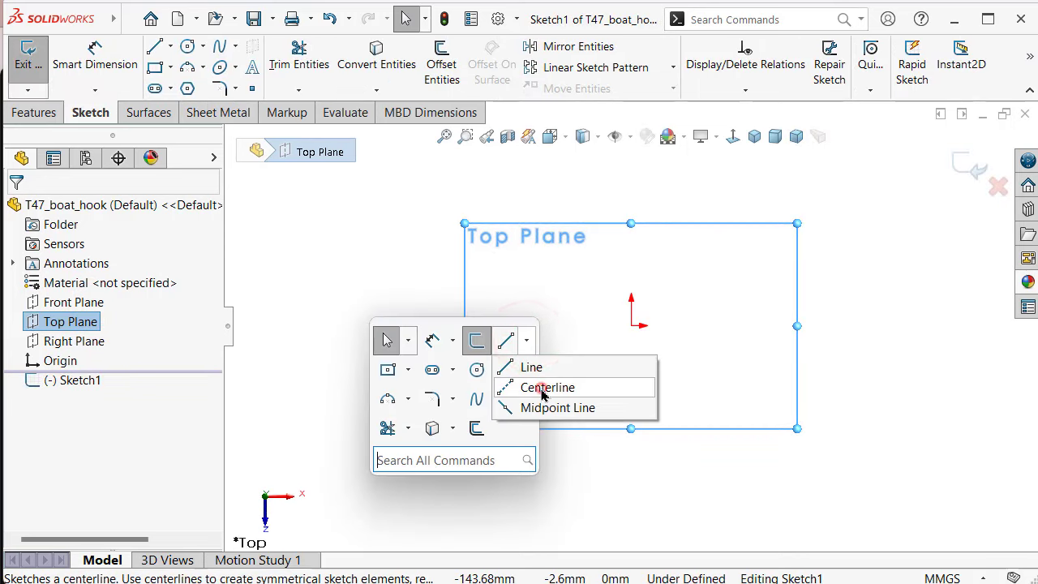
pyautogui.click(546, 387)
pyautogui.click(632, 326)
pyautogui.click(631, 414)
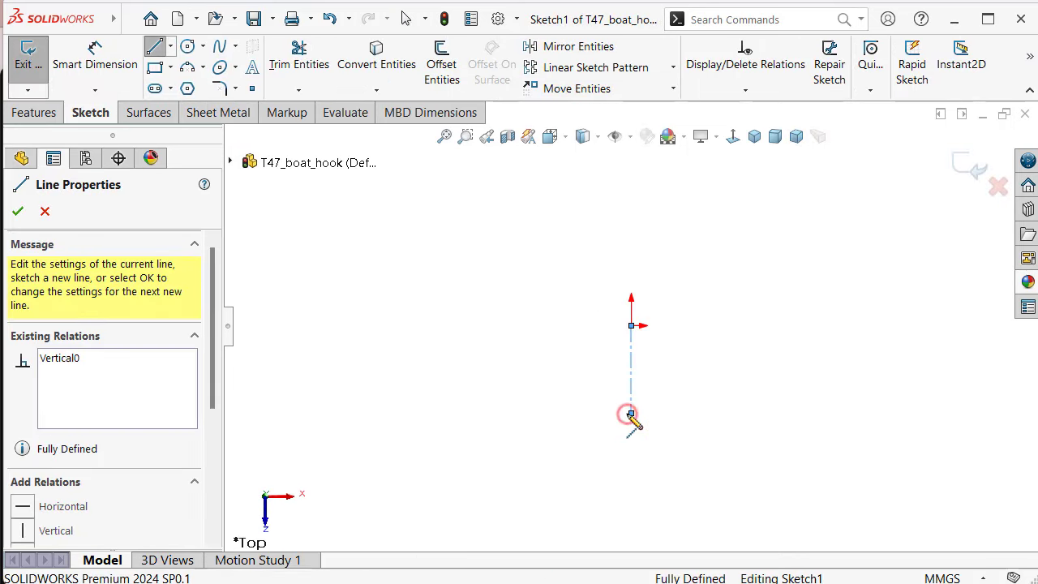
pyautogui.doubleClick(631, 415)
# Dimension the centerline to 28 mm and place the 28.00 label aside
pyautogui.moveTo(707, 426); pyautogui.dragTo(672, 359, button='right')
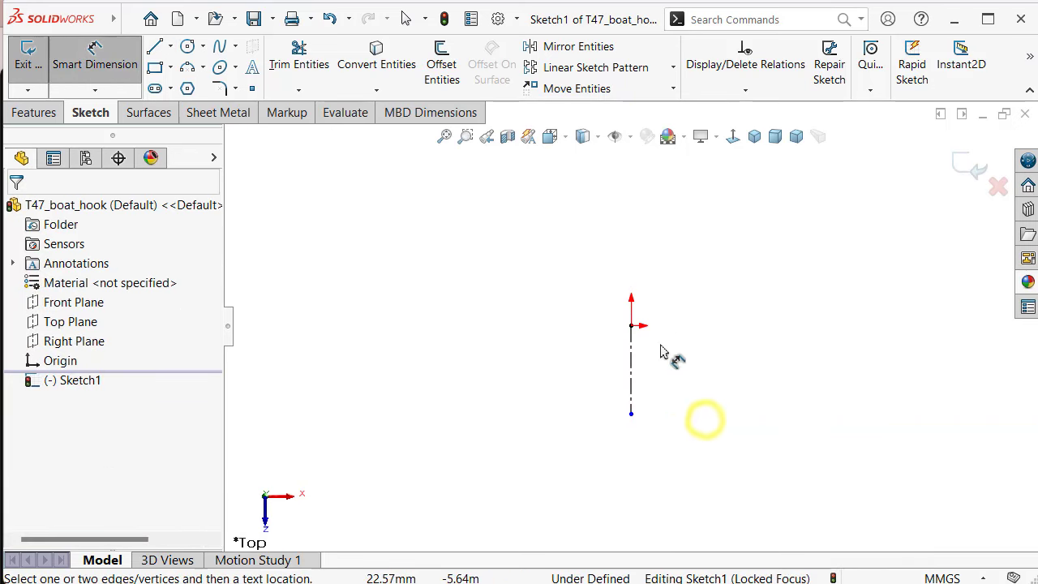
pyautogui.click(632, 363)
pyautogui.click(568, 379)
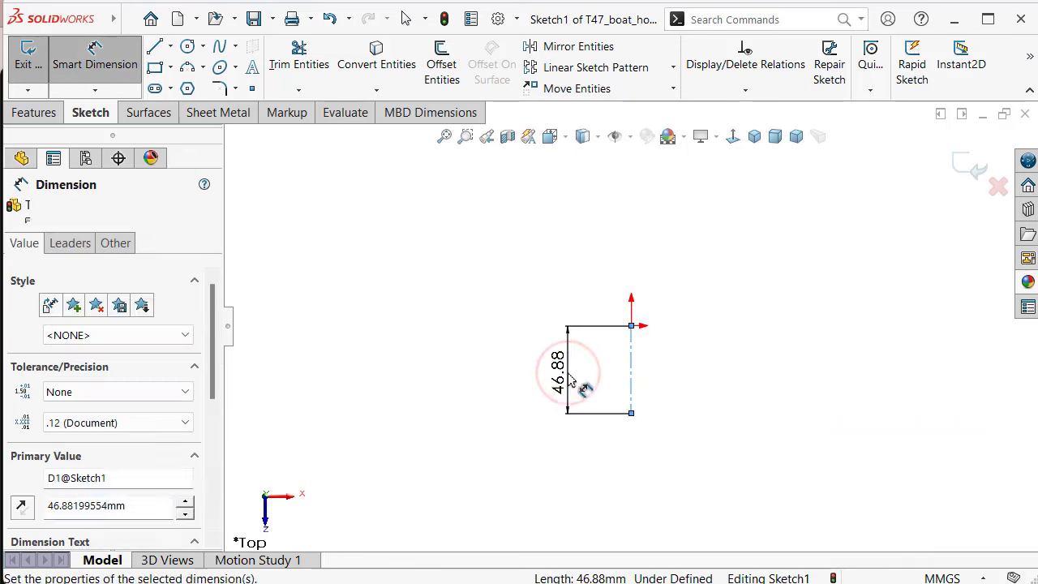
pyautogui.write('28')
pyautogui.click(498, 348)
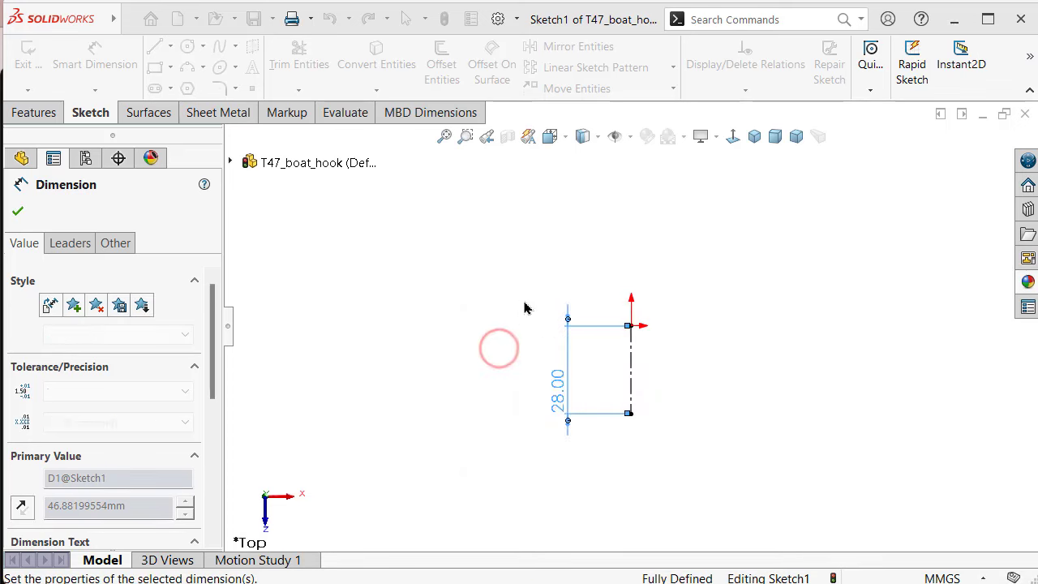
pyautogui.click(510, 375)
pyautogui.click(554, 376)
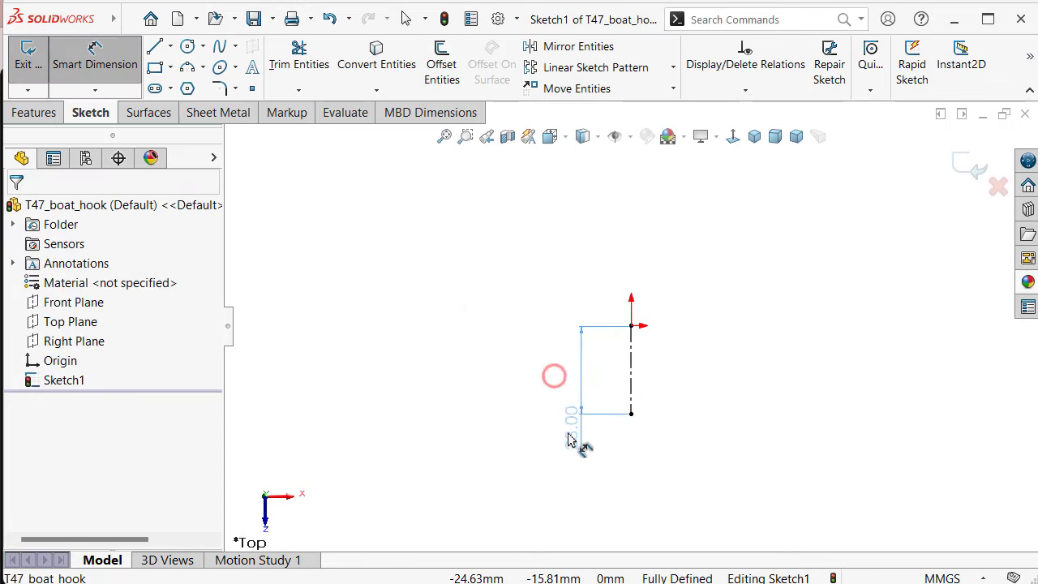
# Draw horizontal midpoint lines centered on the origin and on the centerline's bottom end
pyautogui.click(577, 473)
pyautogui.moveTo(576, 473); pyautogui.dragTo(649, 347, button='right')
pyautogui.click(631, 325)
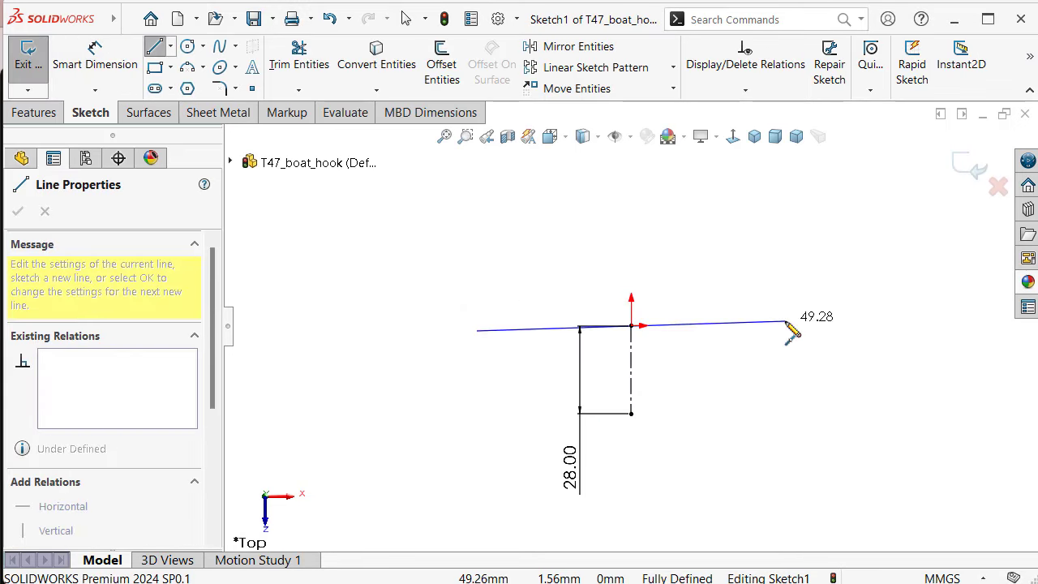
pyautogui.click(786, 325)
pyautogui.rightClick(790, 411)
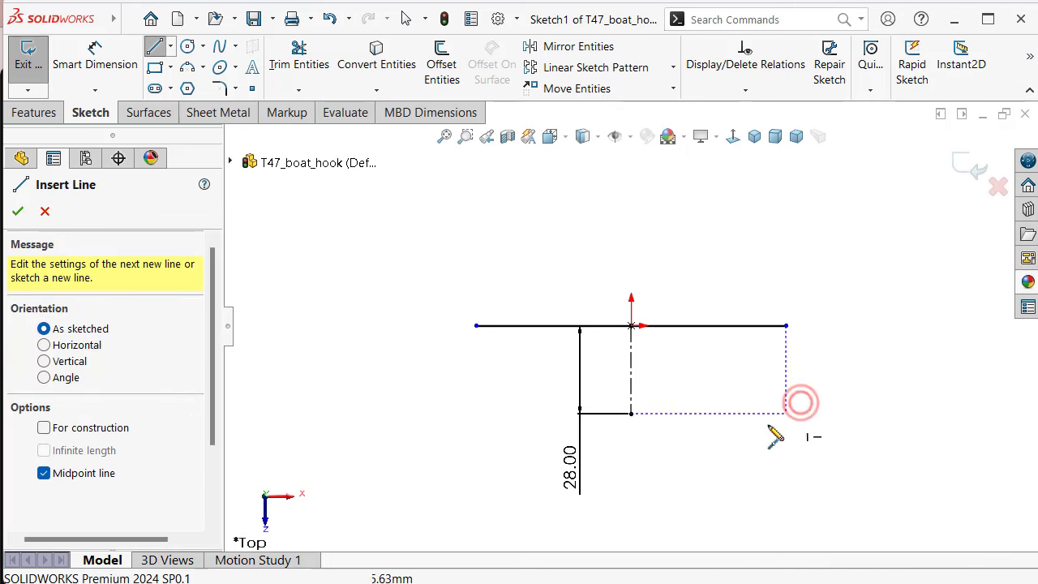
pyautogui.click(632, 414)
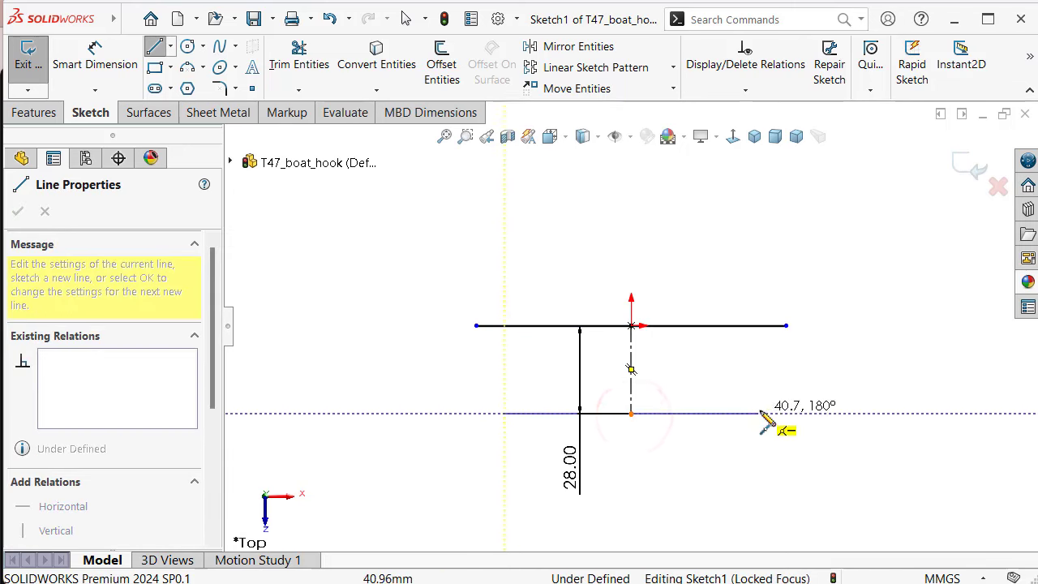
pyautogui.click(864, 414)
pyautogui.rightClick(876, 446)
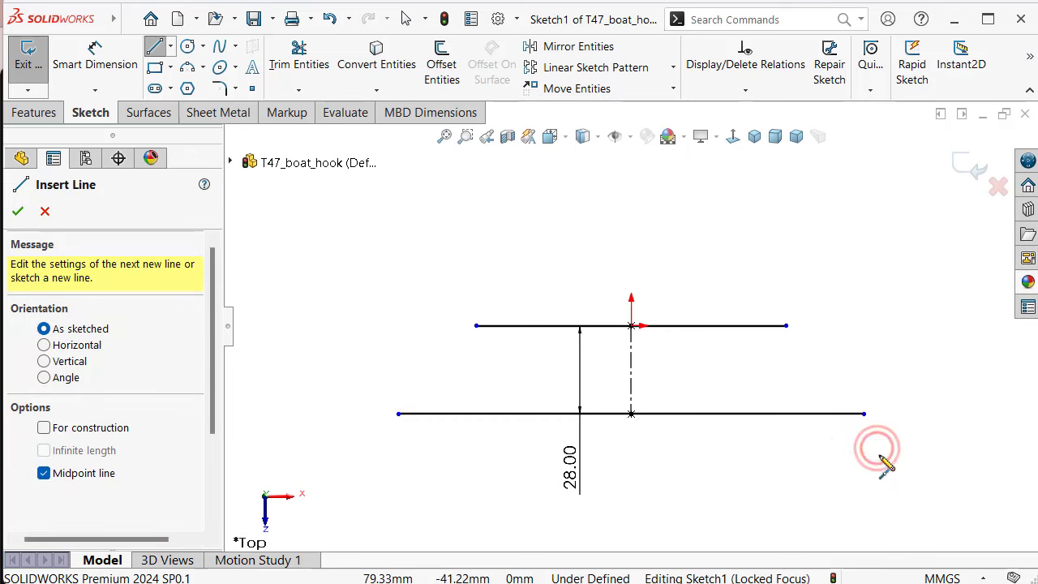
# Dimension the top line to 46 mm and the bottom line to 46*2 (92 mm)
pyautogui.moveTo(847, 312); pyautogui.dragTo(752, 300, button='right')
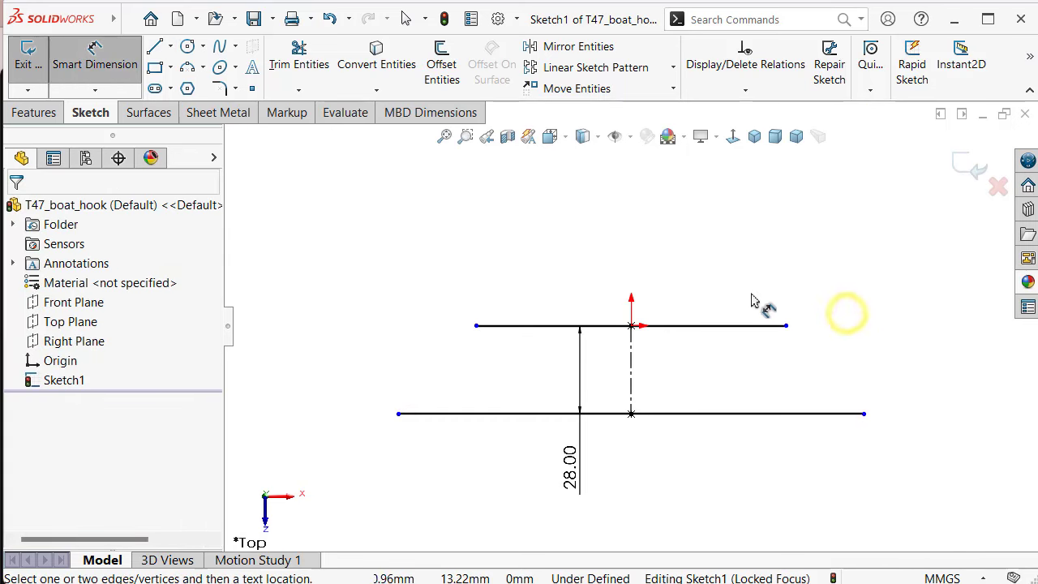
pyautogui.click(746, 327)
pyautogui.click(730, 272)
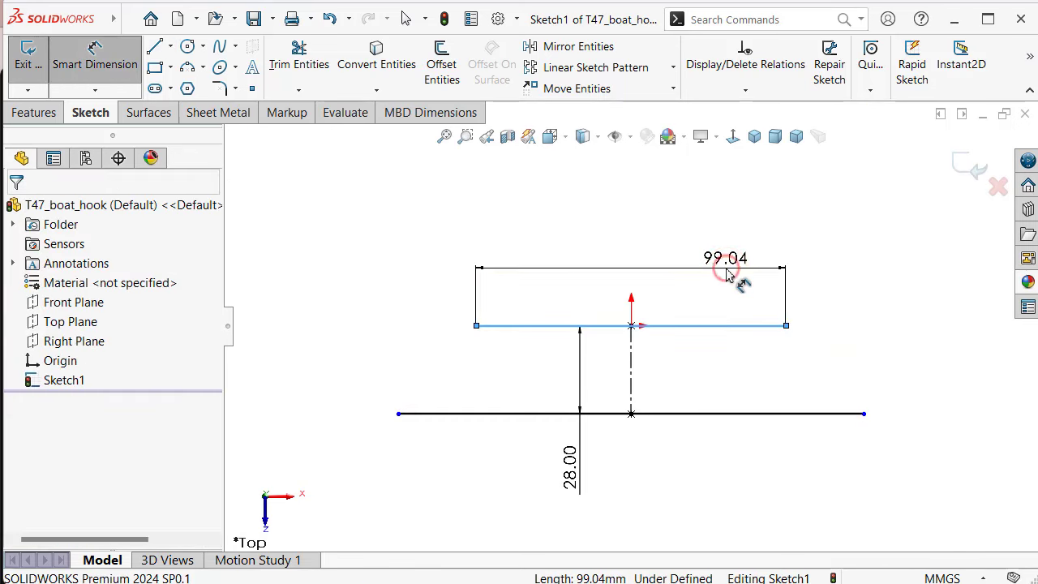
pyautogui.write('4')
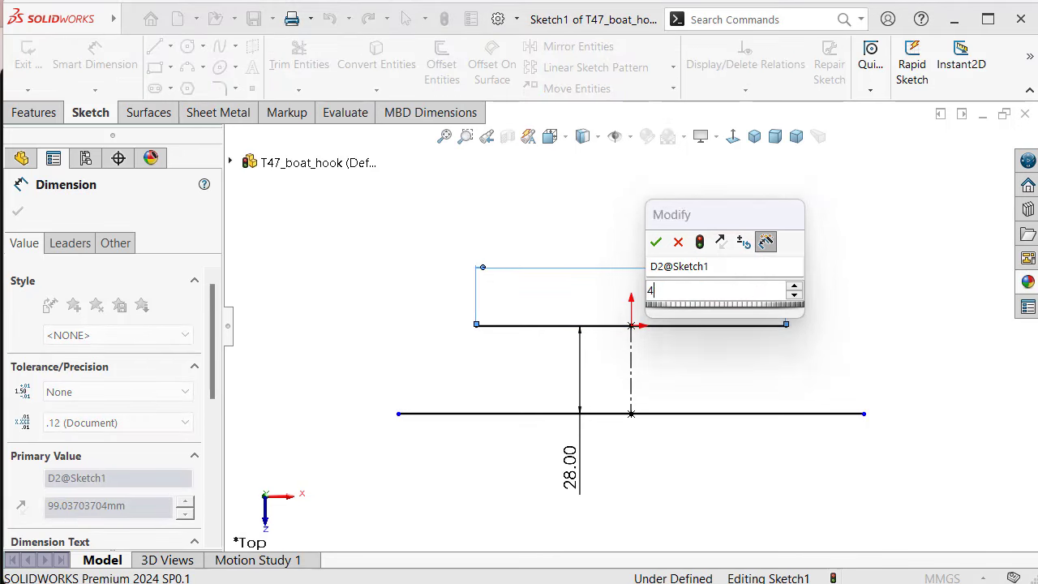
pyautogui.write('6')
pyautogui.press('Return')
pyautogui.click(778, 284)
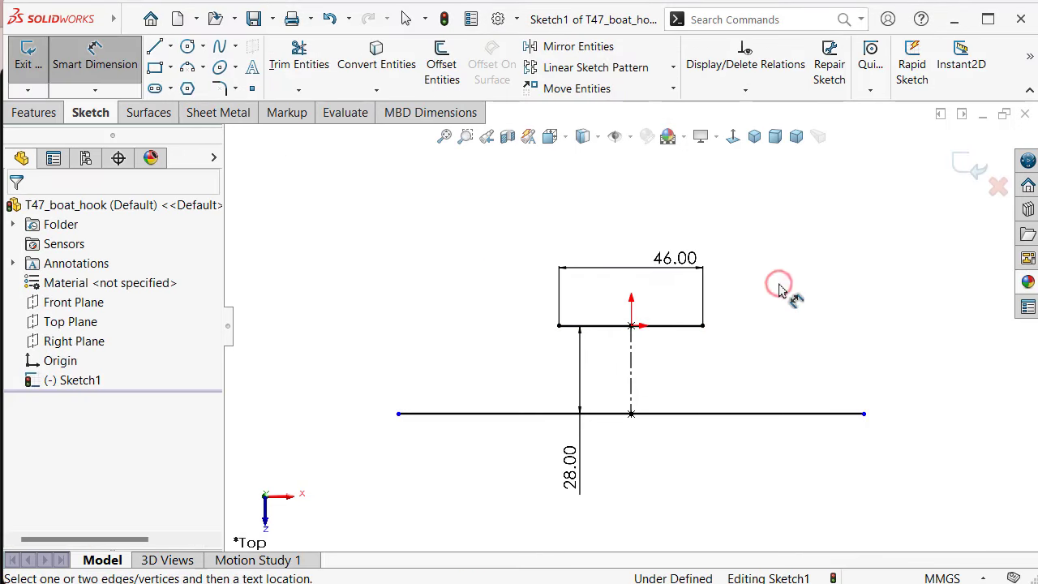
pyautogui.scroll(-3, 767, 341)
pyautogui.click(747, 454)
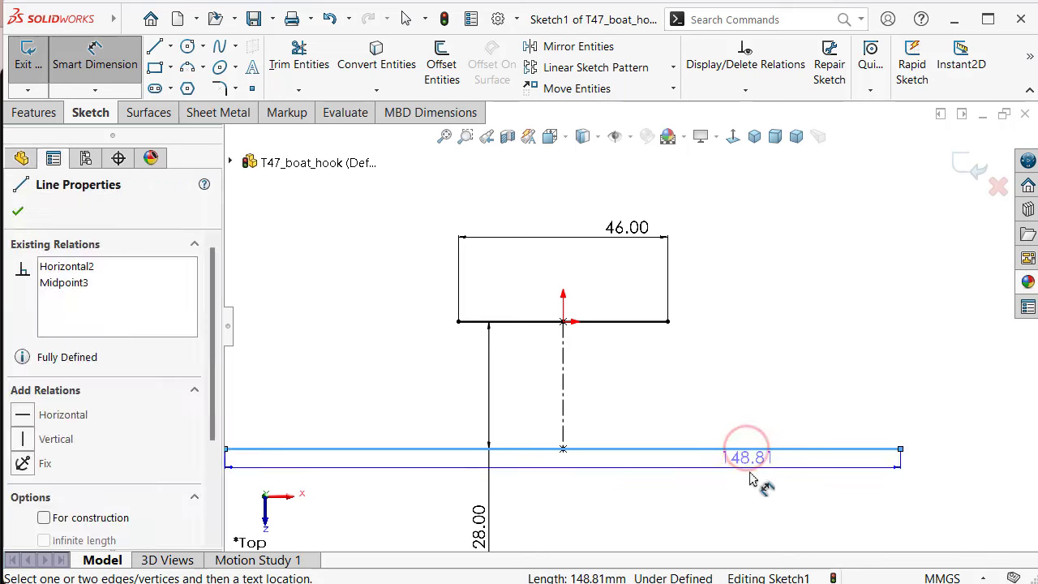
pyautogui.click(746, 491)
pyautogui.write('46*')
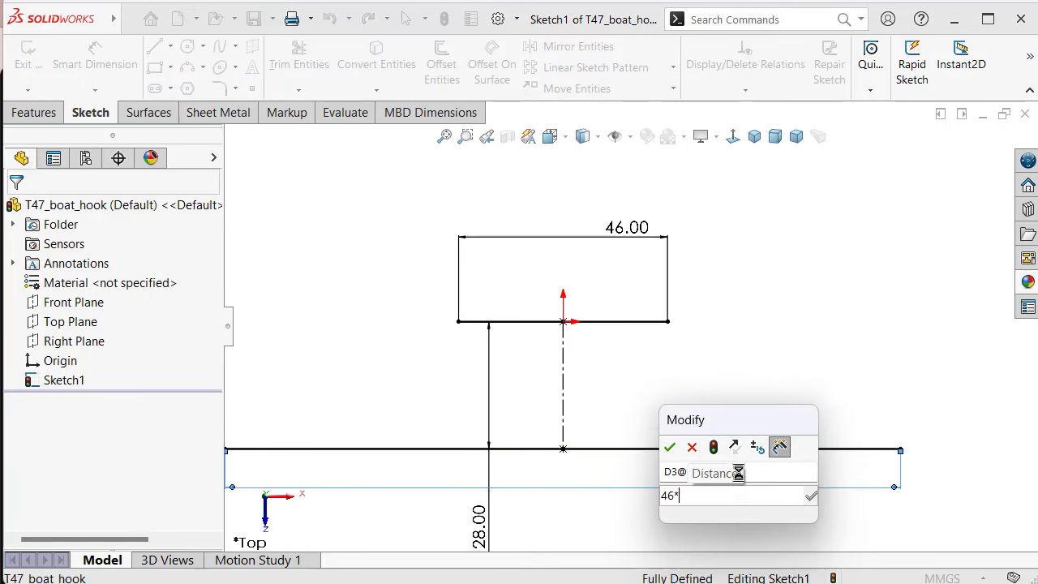
pyautogui.write('2')
pyautogui.press('Return')
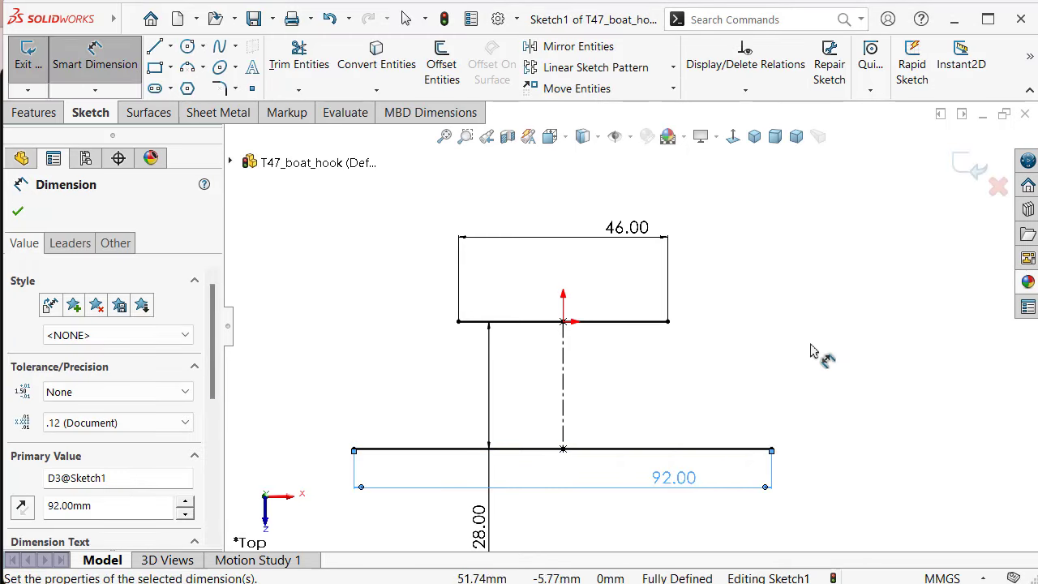
pyautogui.click(876, 344)
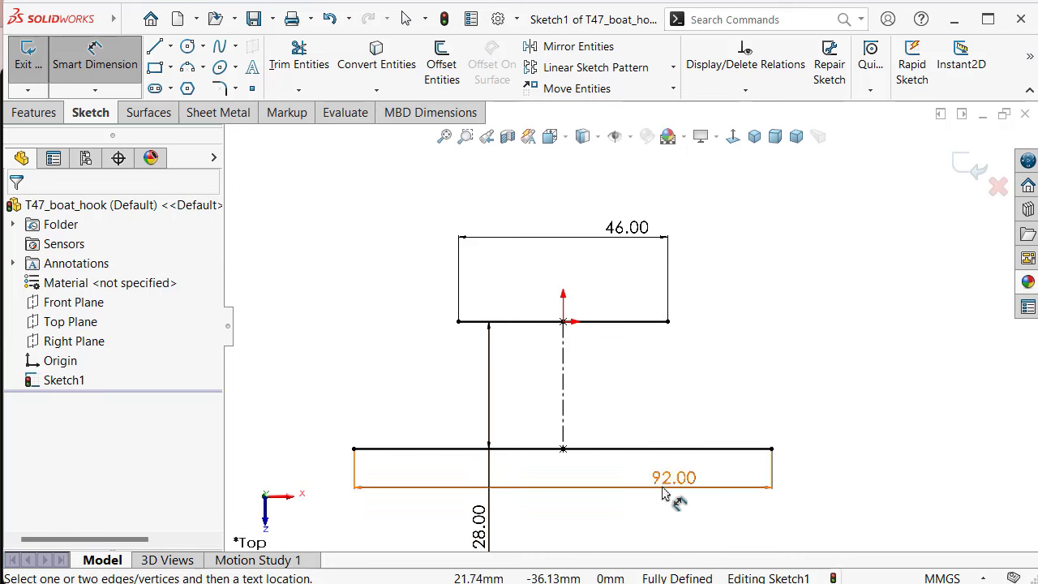
# Convert the 92 mm bottom line to construction geometry
pyautogui.press('Escape')
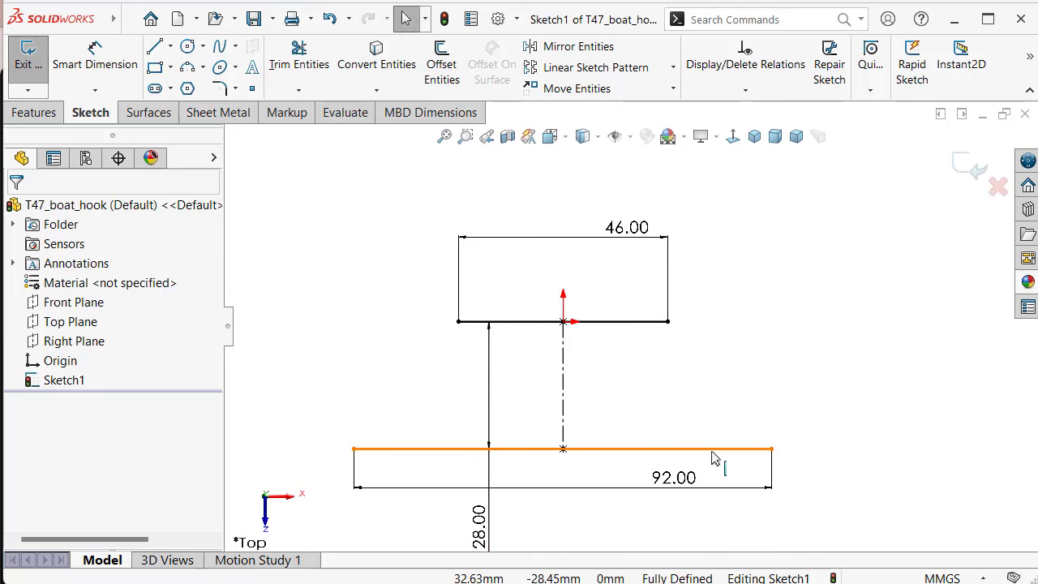
pyautogui.click(713, 454)
pyautogui.click(778, 409)
pyautogui.click(784, 297)
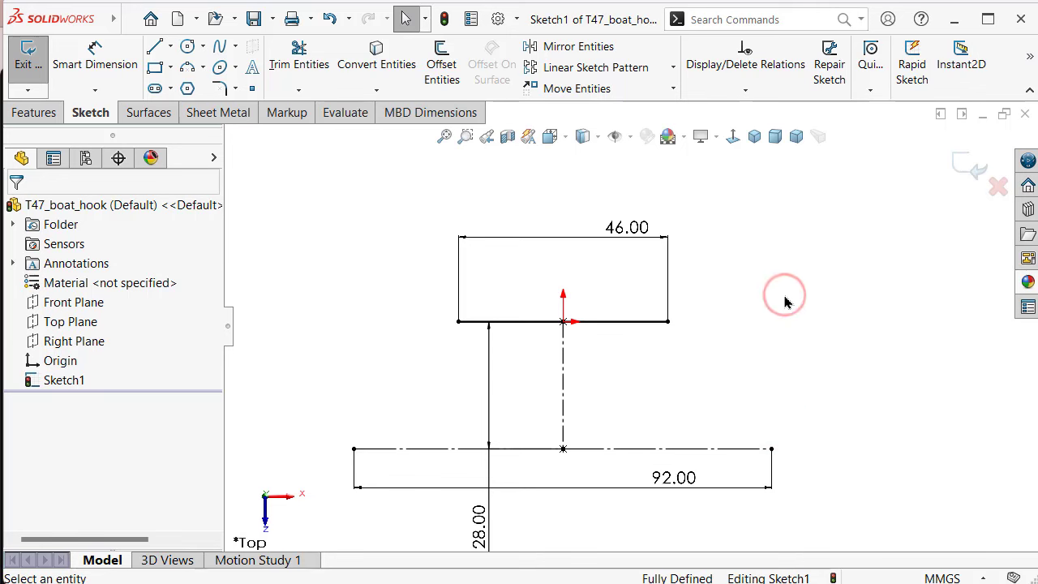
pyautogui.scroll(-1, 740, 352)
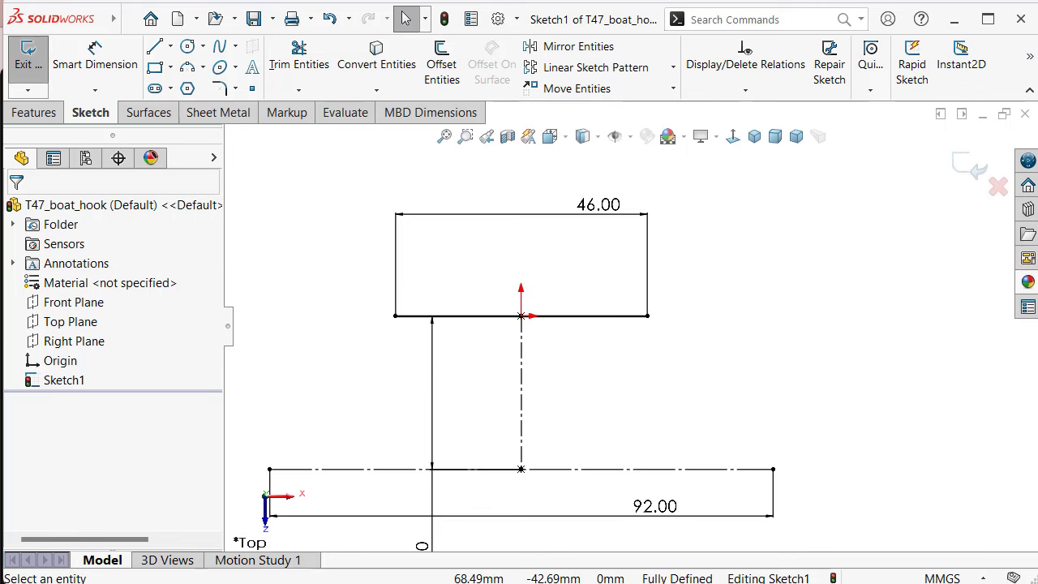
pyautogui.click(748, 271)
# Draw an angled segment and a long slanted segment for the arm, deleting an extra short segment
pyautogui.press('s')
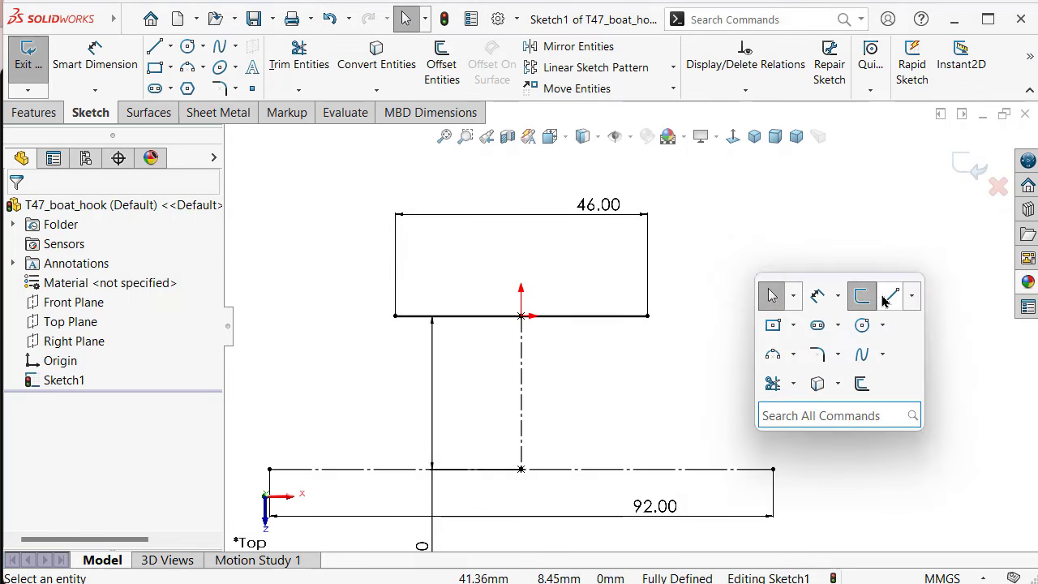
pyautogui.click(888, 297)
pyautogui.click(647, 316)
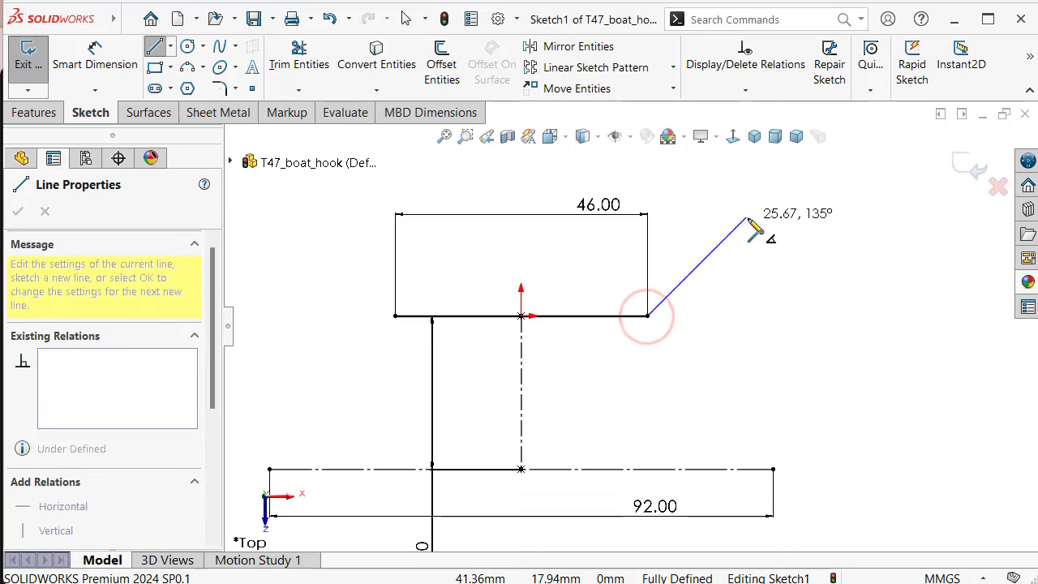
pyautogui.scroll(1, 746, 215)
pyautogui.scroll(3, 713, 219)
pyautogui.scroll(-1, 681, 252)
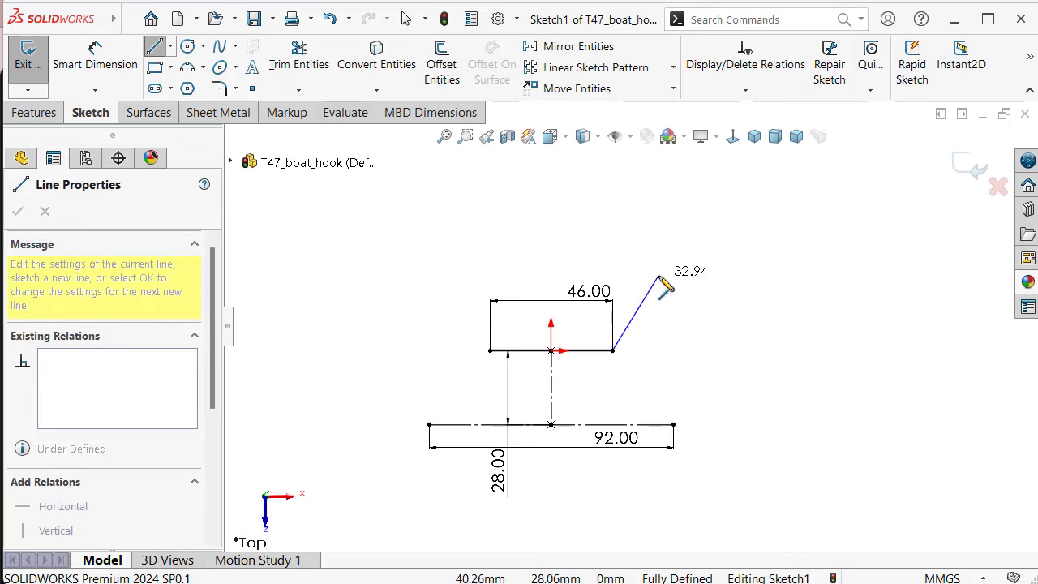
pyautogui.click(658, 275)
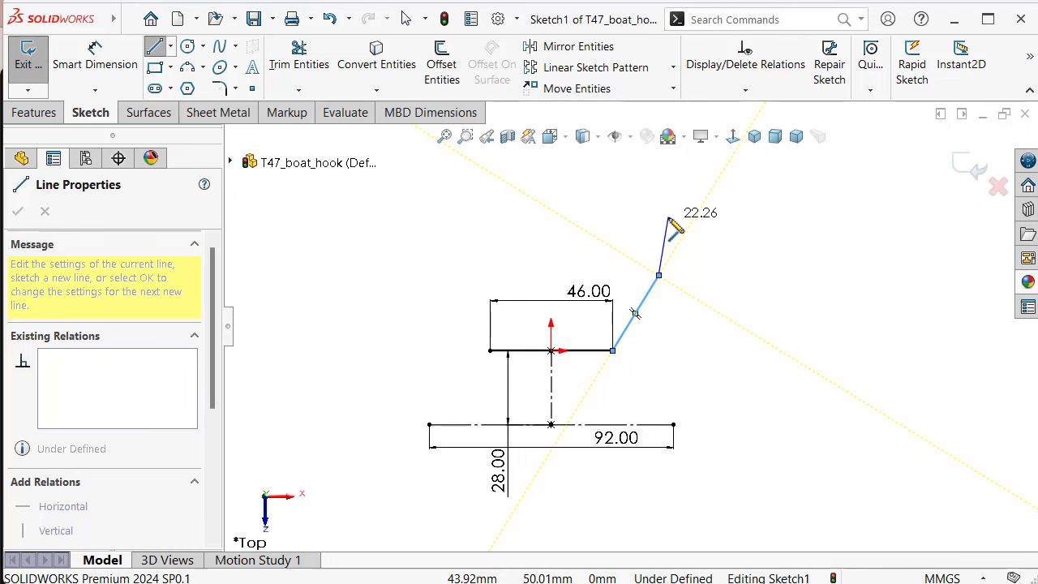
pyautogui.scroll(-1, 665, 217)
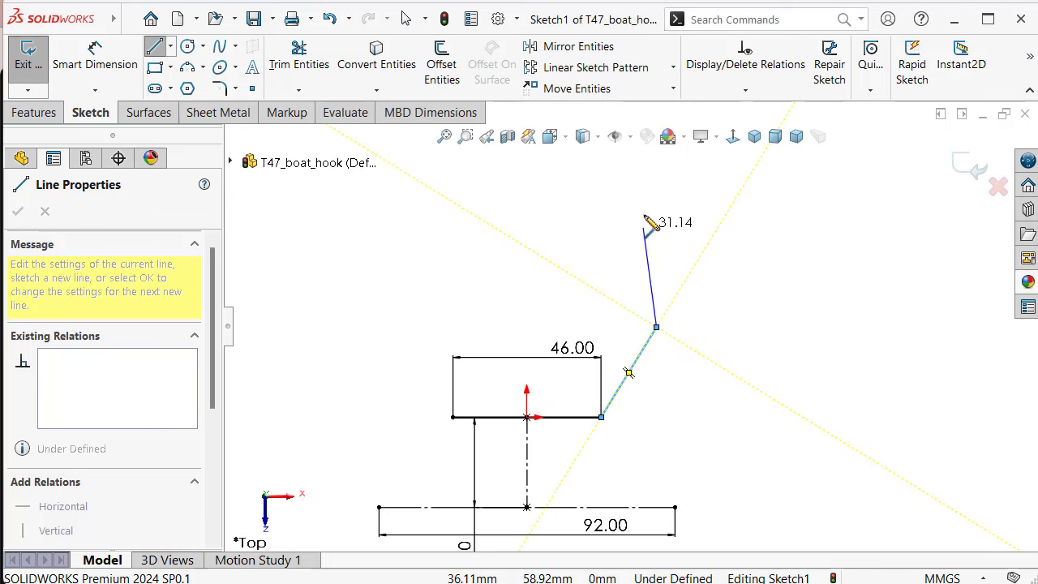
pyautogui.scroll(-2, 615, 146)
pyautogui.click(609, 173)
pyautogui.click(655, 180)
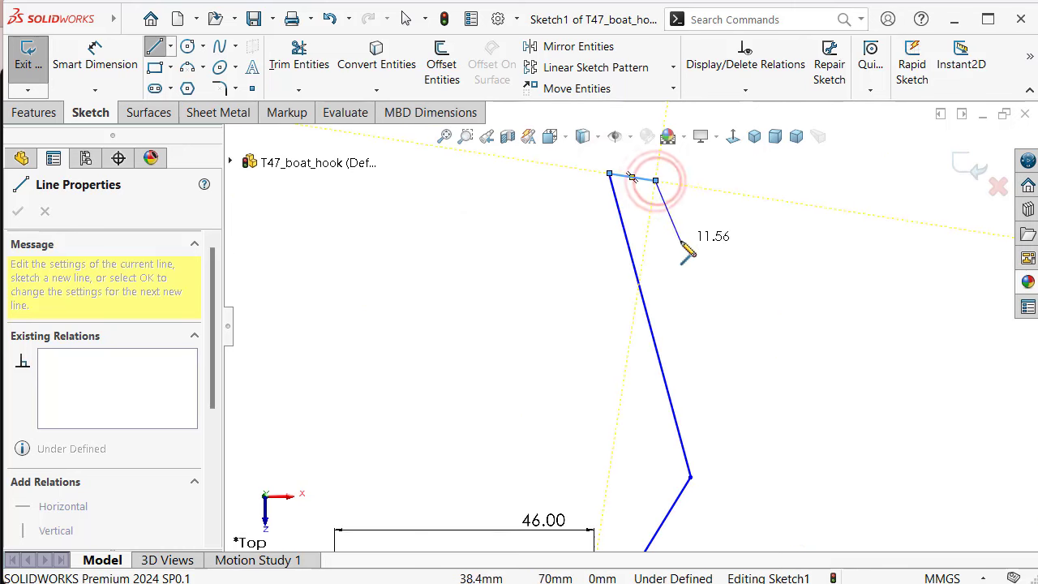
pyautogui.press('Escape')
pyautogui.press('Escape')
pyautogui.click(651, 186)
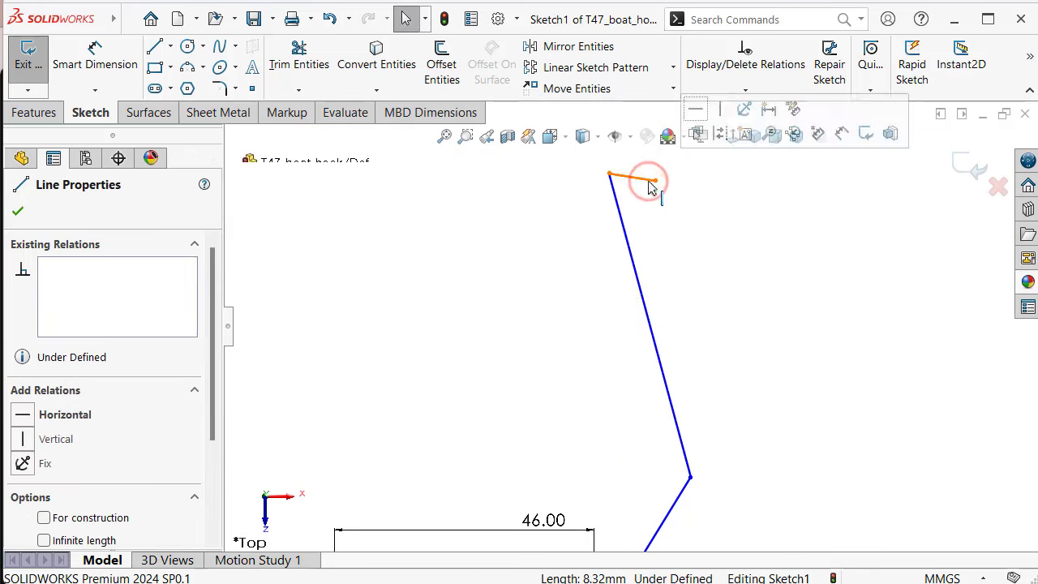
pyautogui.press('Delete')
# Dimension the first bend to 130° and the angled segment to 44 mm
pyautogui.keyDown('ctrl'); pyautogui.moveTo(715, 400); pyautogui.dragTo(725, 331, button='middle'); pyautogui.keyUp('ctrl')
pyautogui.scroll(-1, 649, 466)
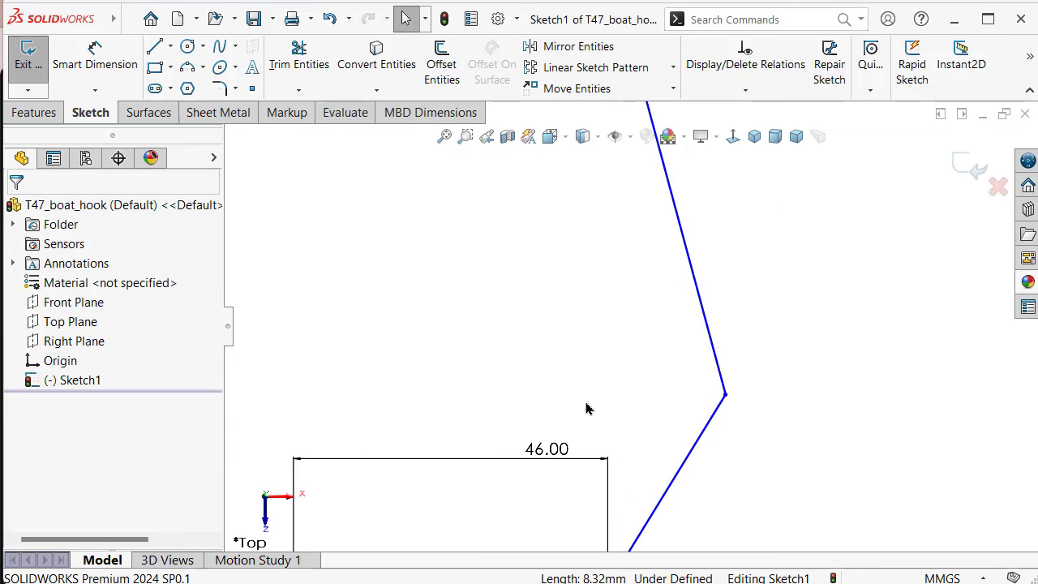
pyautogui.moveTo(587, 357); pyautogui.dragTo(599, 297, button='right')
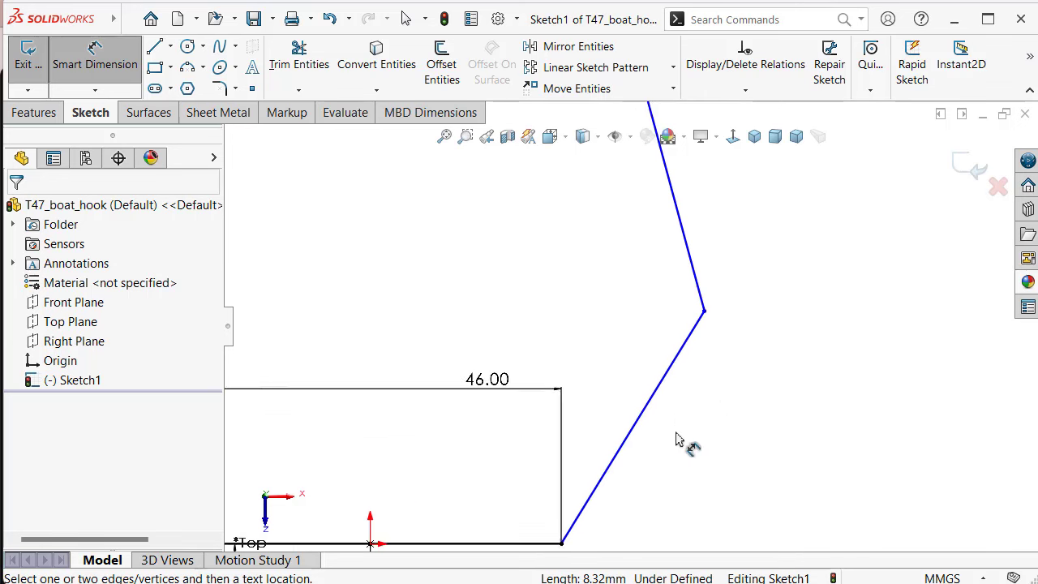
pyautogui.scroll(2, 611, 463)
pyautogui.click(563, 439)
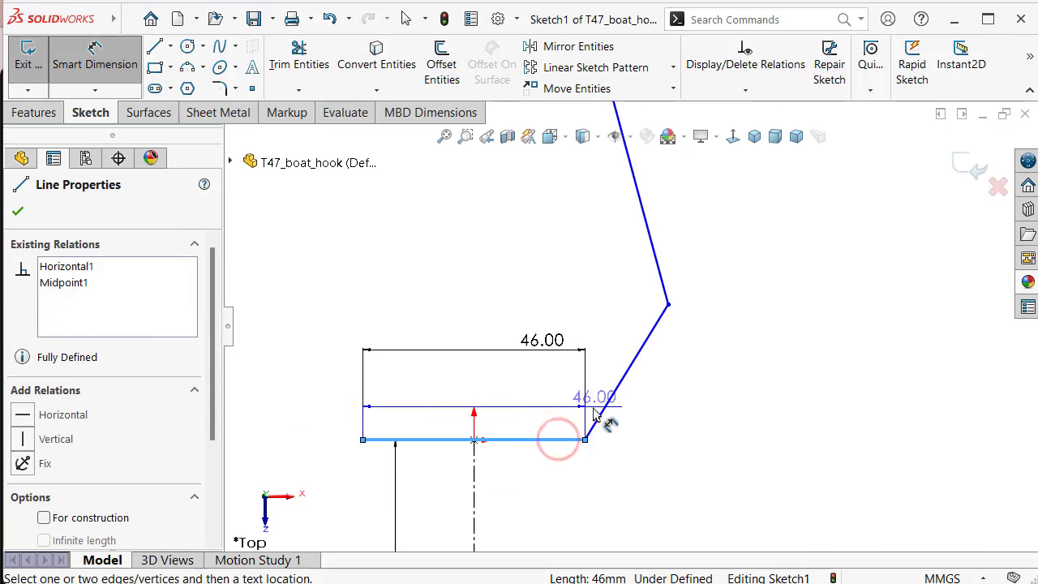
pyautogui.click(610, 403)
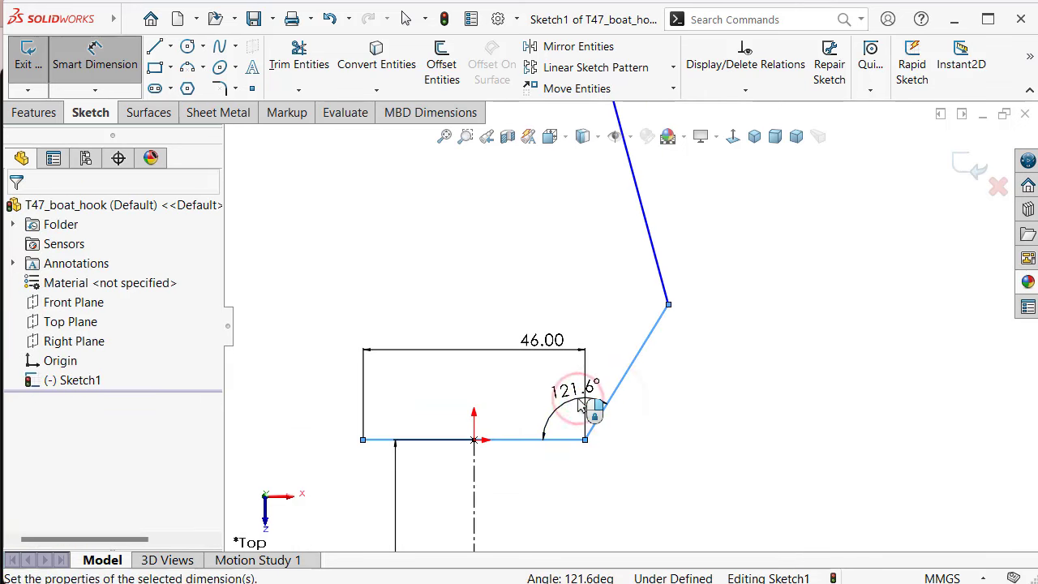
pyautogui.click(594, 410)
pyautogui.write('130')
pyautogui.press('Return')
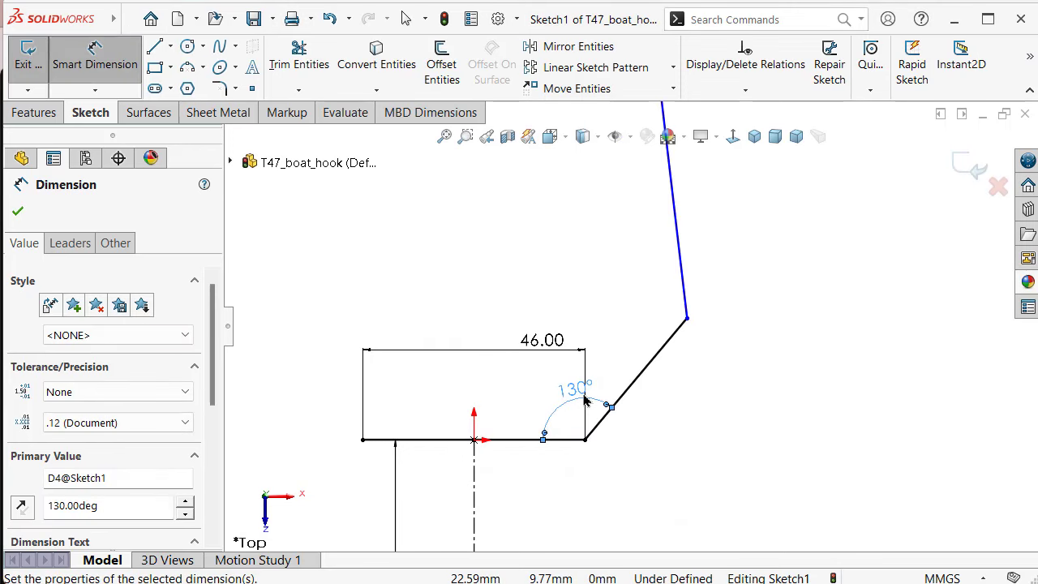
pyautogui.click(649, 363)
pyautogui.click(680, 394)
pyautogui.write('44')
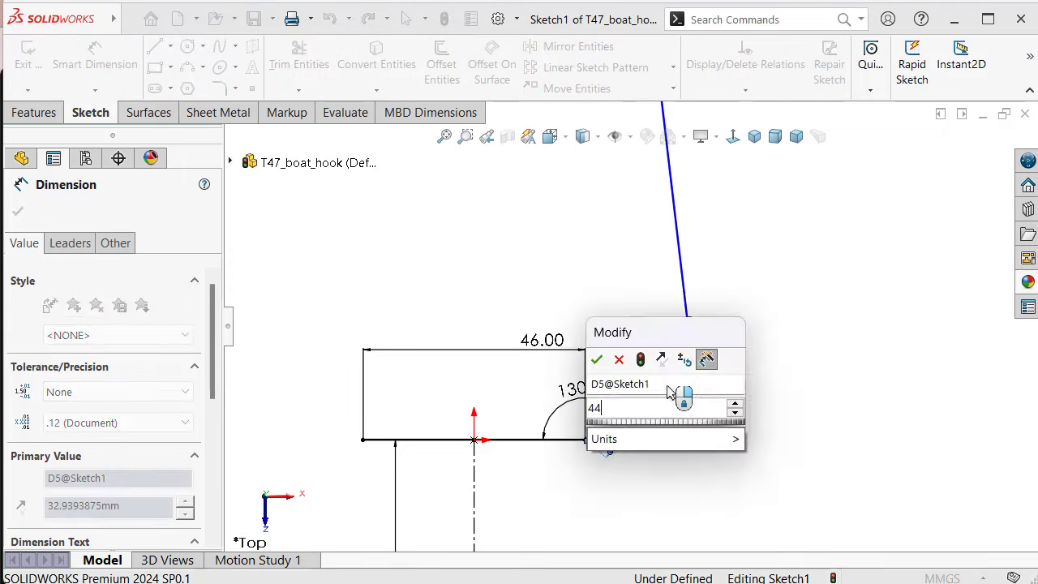
pyautogui.press('Return')
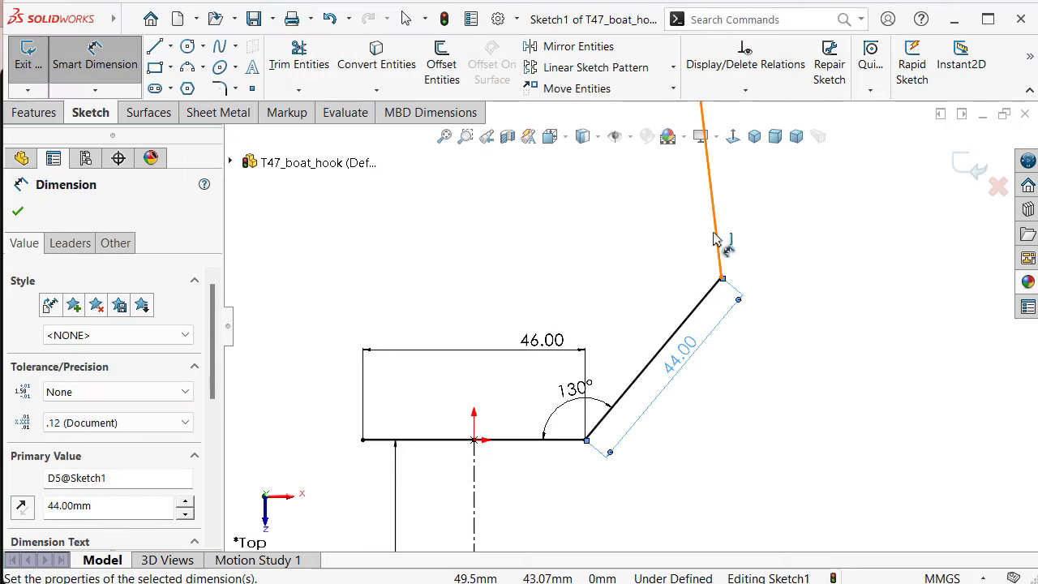
# Set the second bend to 133° and the upper segment length to 125 mm
pyautogui.click(718, 199)
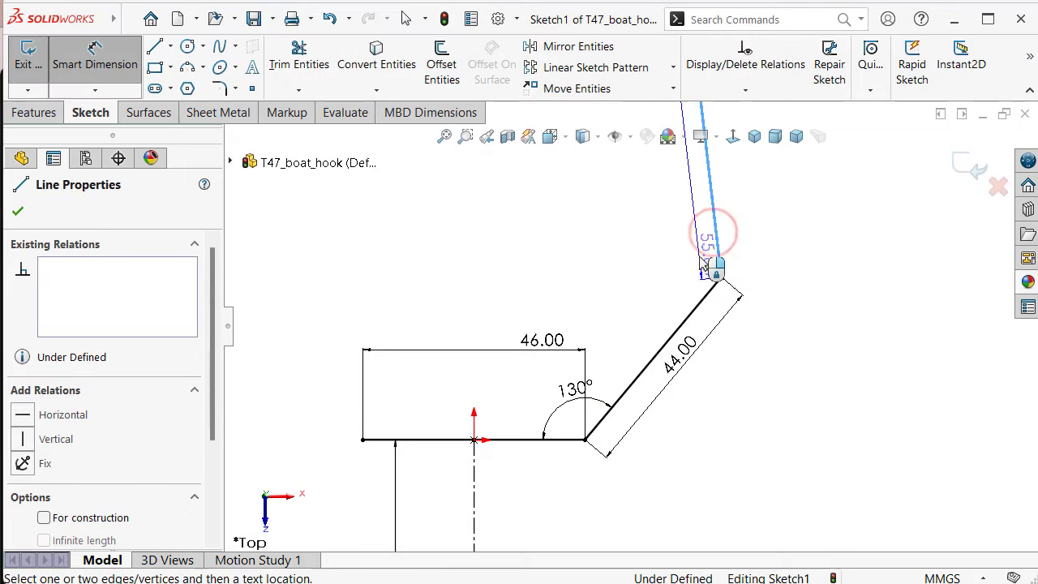
pyautogui.click(696, 304)
pyautogui.click(674, 272)
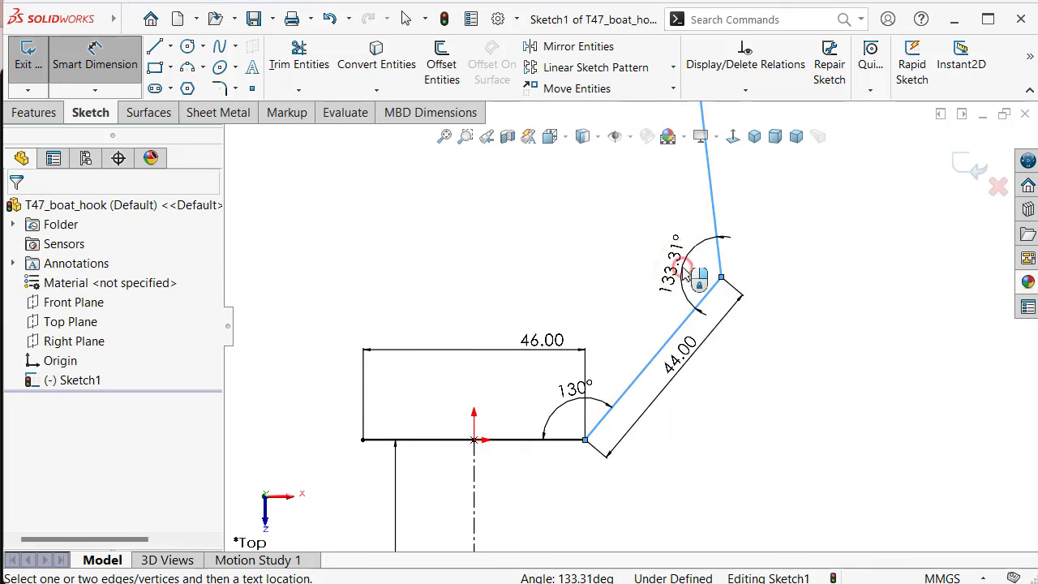
pyautogui.write('133')
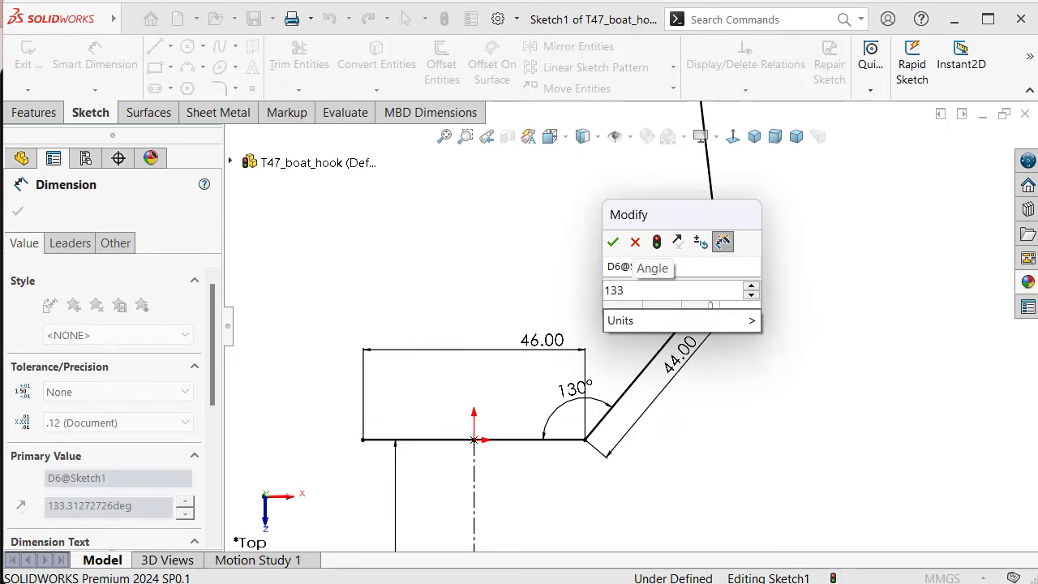
pyautogui.press('Return')
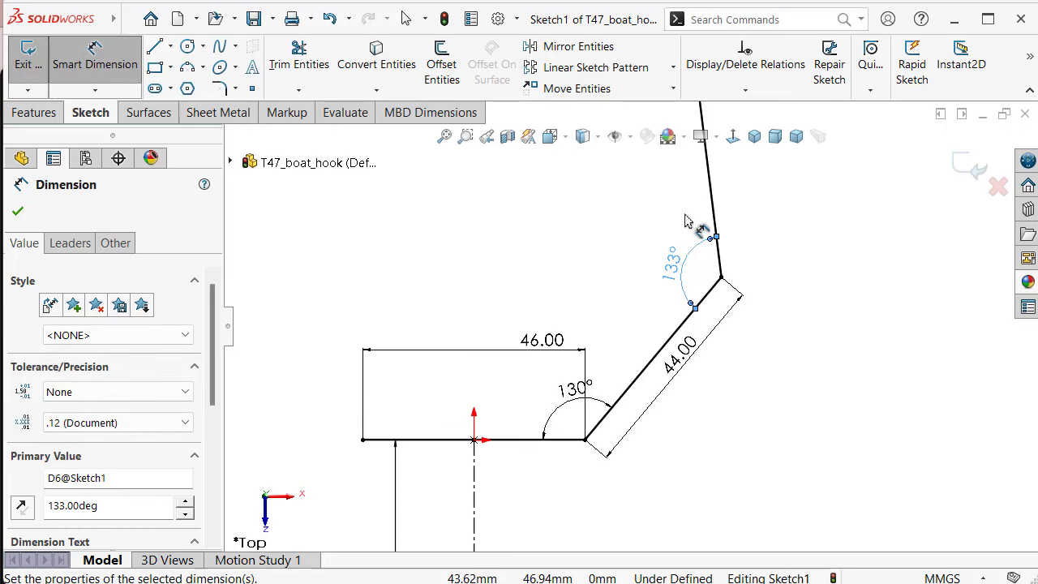
pyautogui.scroll(3, 685, 220)
pyautogui.scroll(-3, 685, 220)
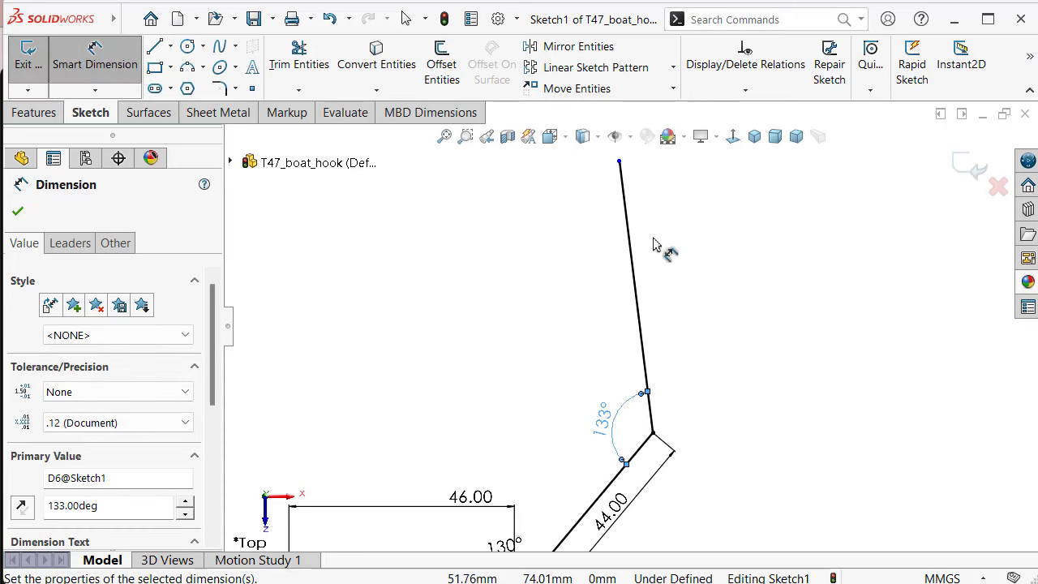
pyautogui.click(646, 279)
pyautogui.click(653, 247)
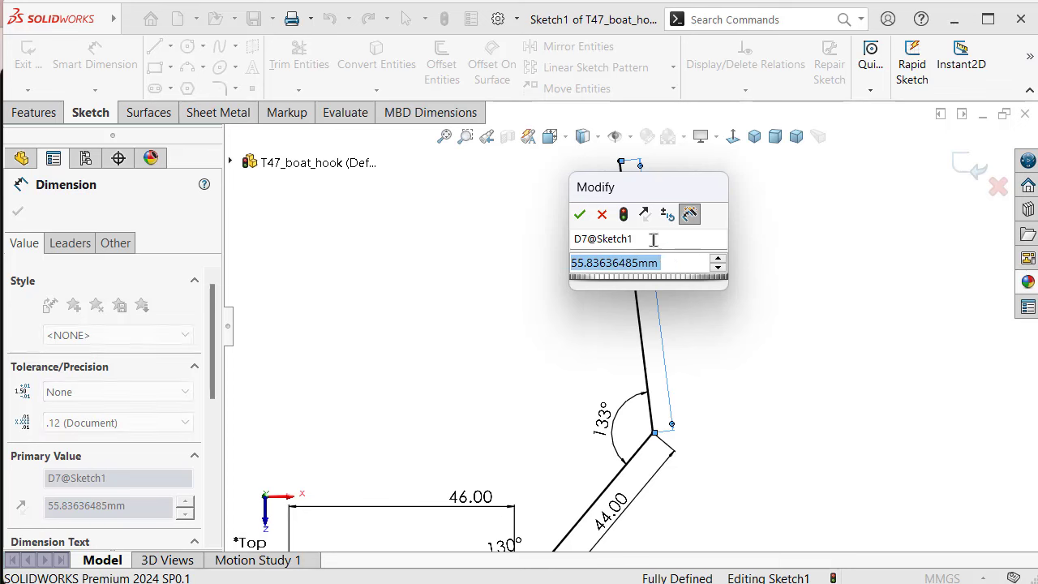
pyautogui.write('125')
pyautogui.press('Return')
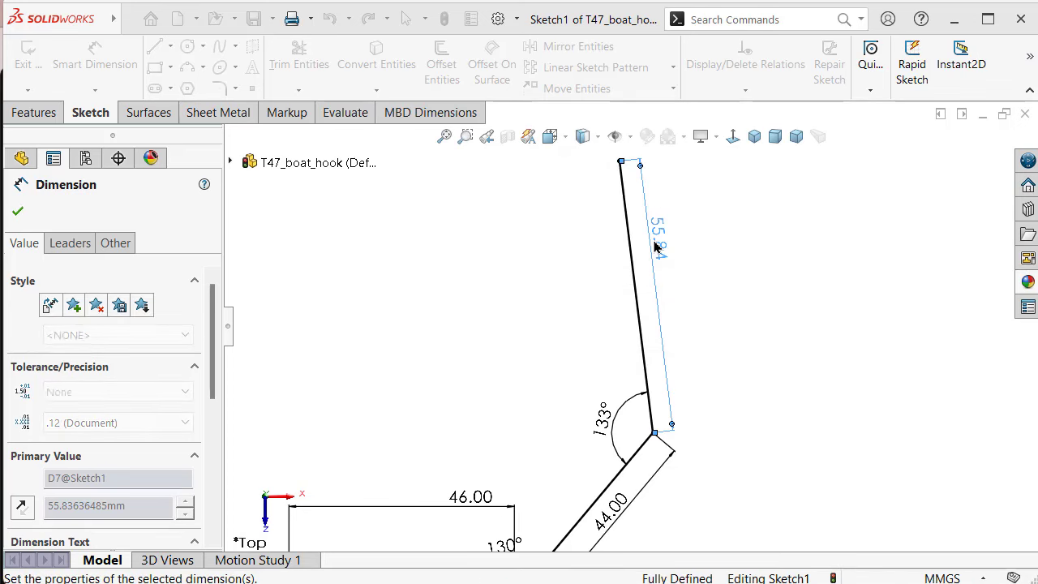
pyautogui.click(748, 314)
# Move the 44.00 dimension to the angled line's upper-left side
pyautogui.scroll(2, 667, 278)
pyautogui.scroll(2, 649, 274)
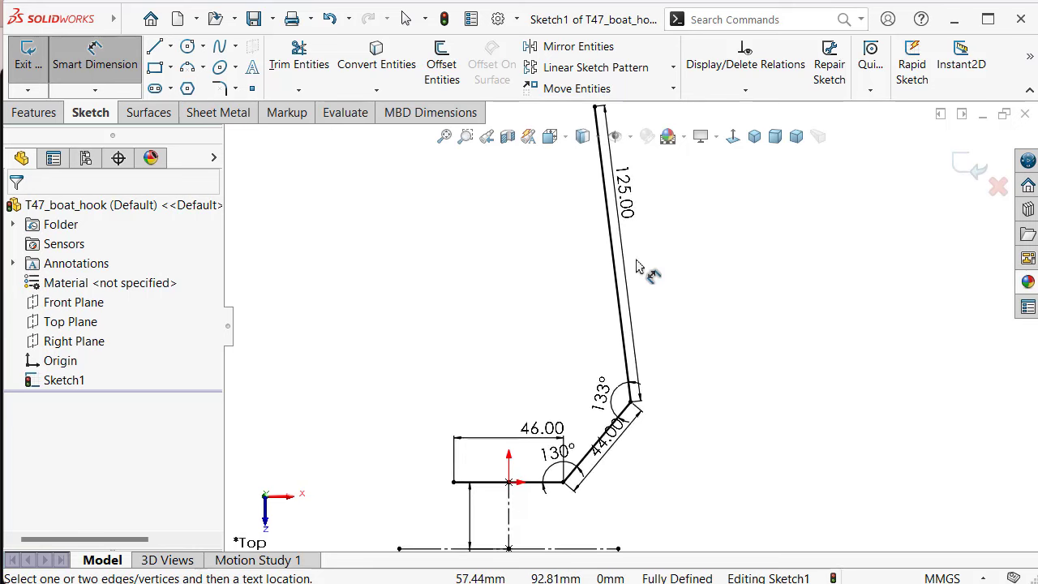
pyautogui.scroll(2, 637, 278)
pyautogui.scroll(1, 629, 290)
pyautogui.scroll(-1, 628, 290)
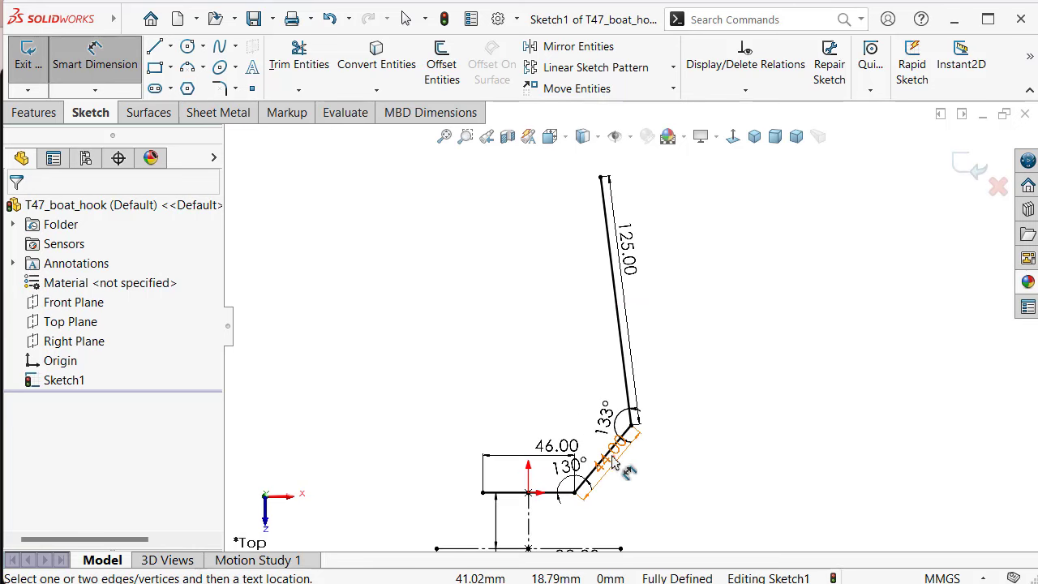
pyautogui.moveTo(614, 463); pyautogui.dragTo(635, 480)
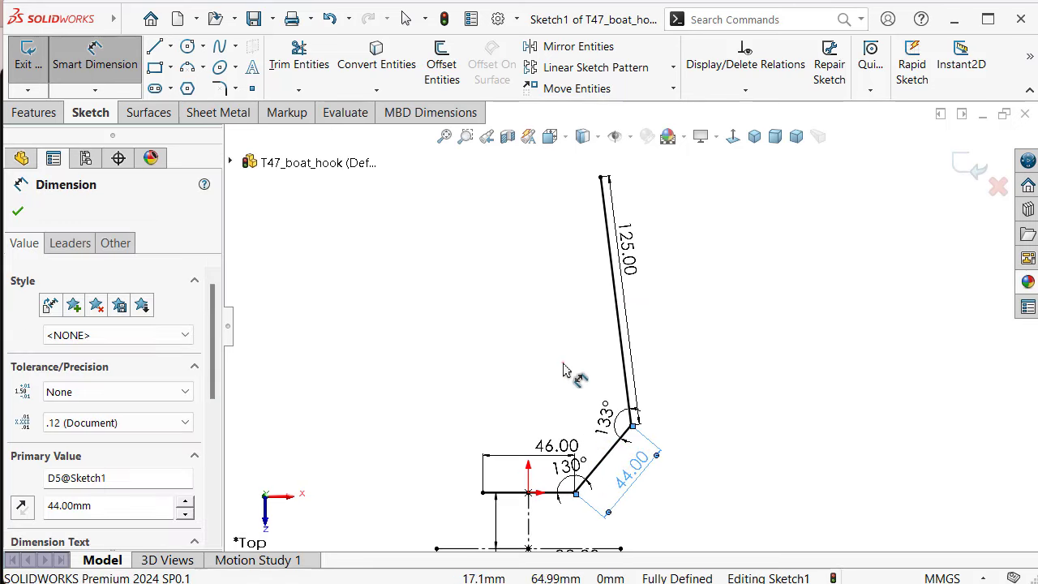
pyautogui.click(562, 361)
pyautogui.scroll(1, 665, 486)
pyautogui.scroll(-2, 607, 224)
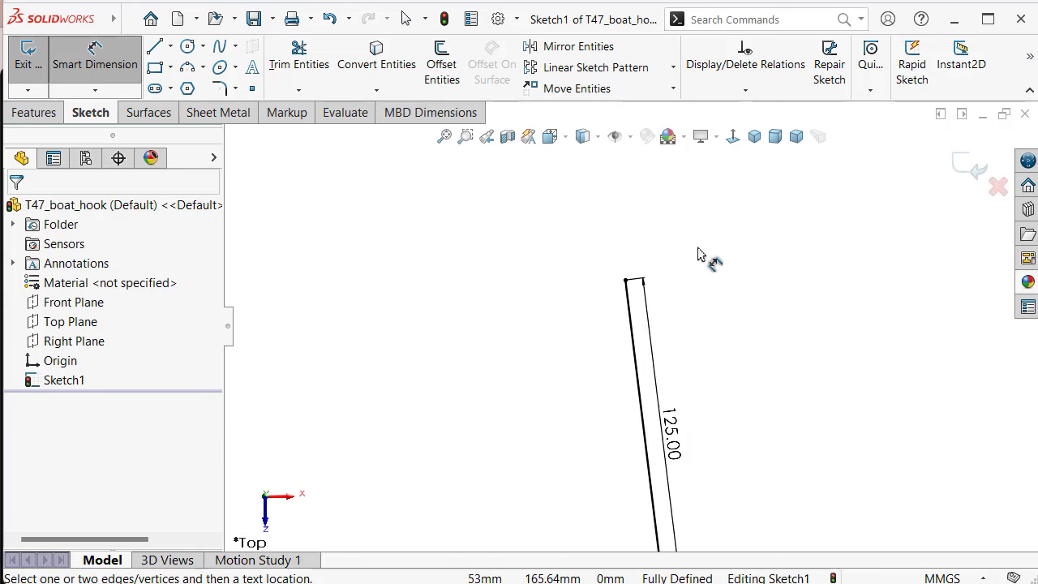
pyautogui.scroll(2, 677, 406)
pyautogui.scroll(-1, 649, 442)
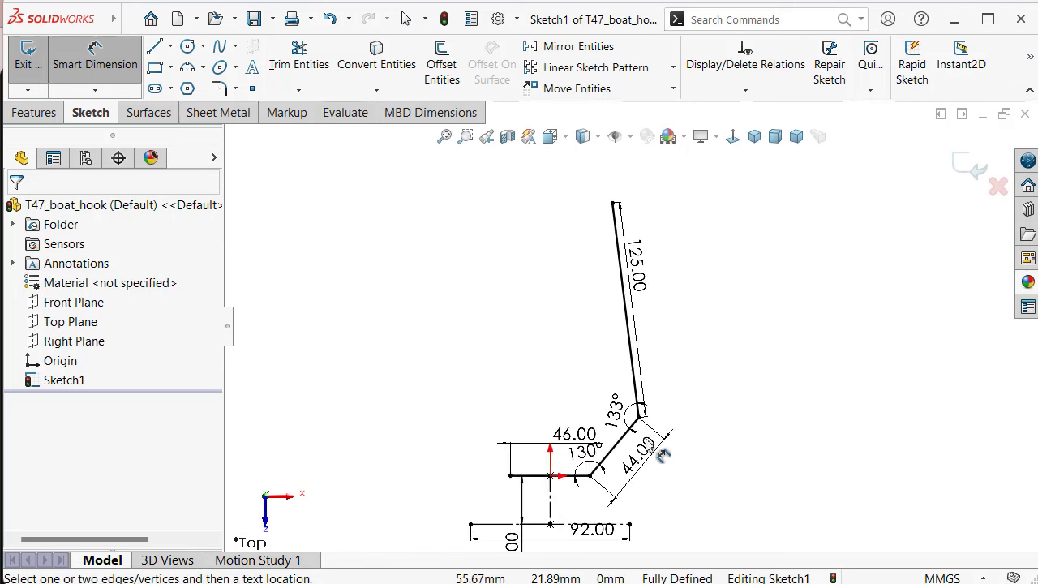
pyautogui.scroll(-1, 652, 466)
pyautogui.moveTo(640, 462); pyautogui.dragTo(548, 399)
pyautogui.click(711, 462)
pyautogui.scroll(1, 648, 491)
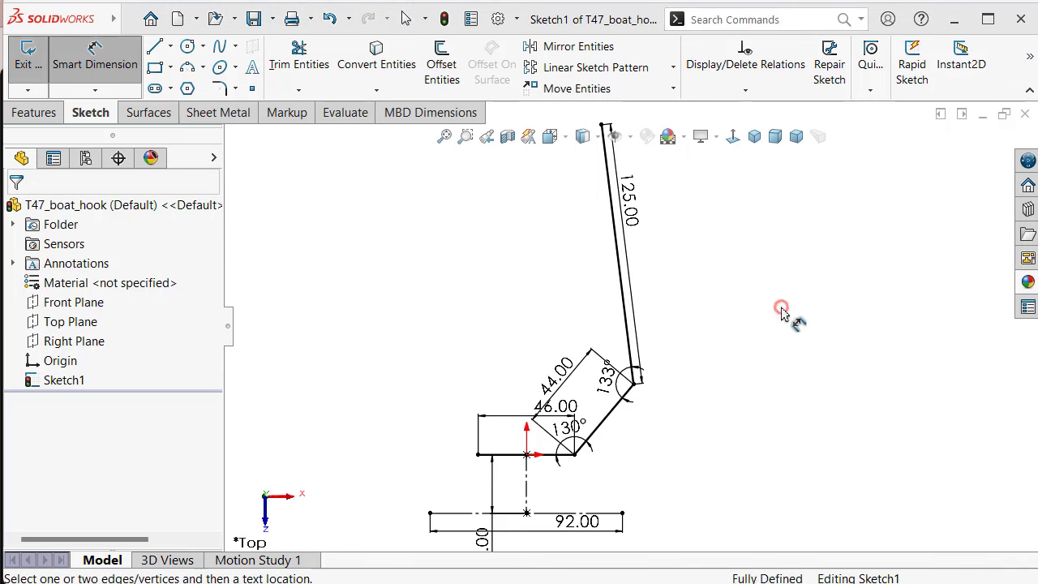
# Draw a line from the 92.00 line's right end up-right, then up-left toward the upper arm's top
pyautogui.press('s')
pyautogui.click(917, 326)
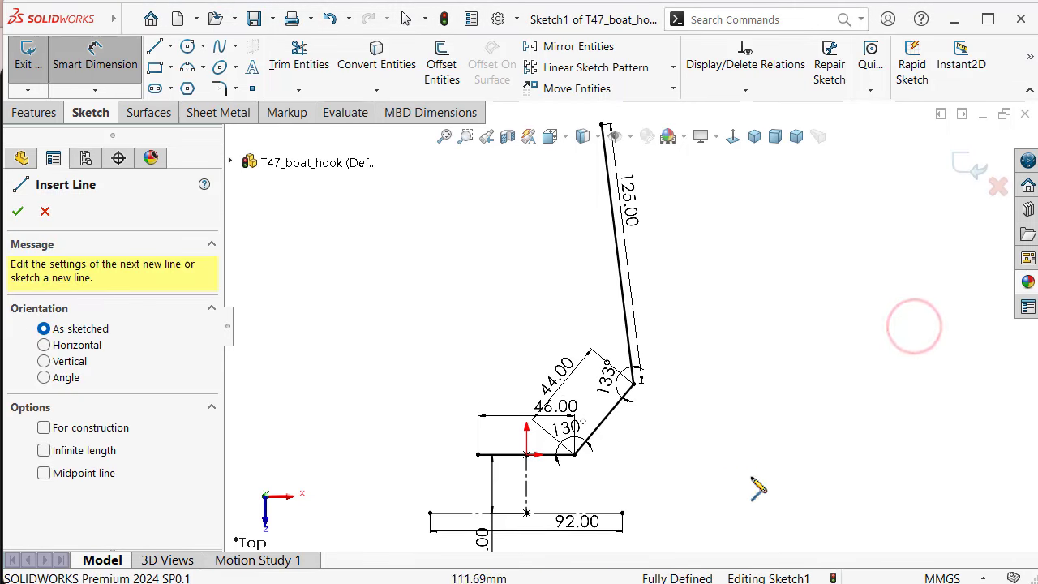
pyautogui.click(622, 511)
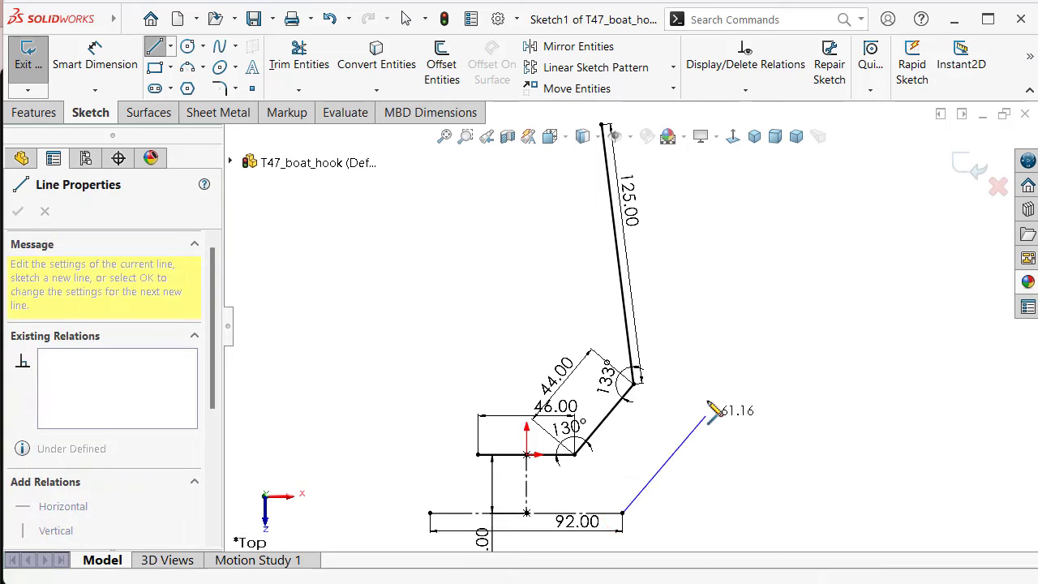
pyautogui.scroll(-2, 702, 397)
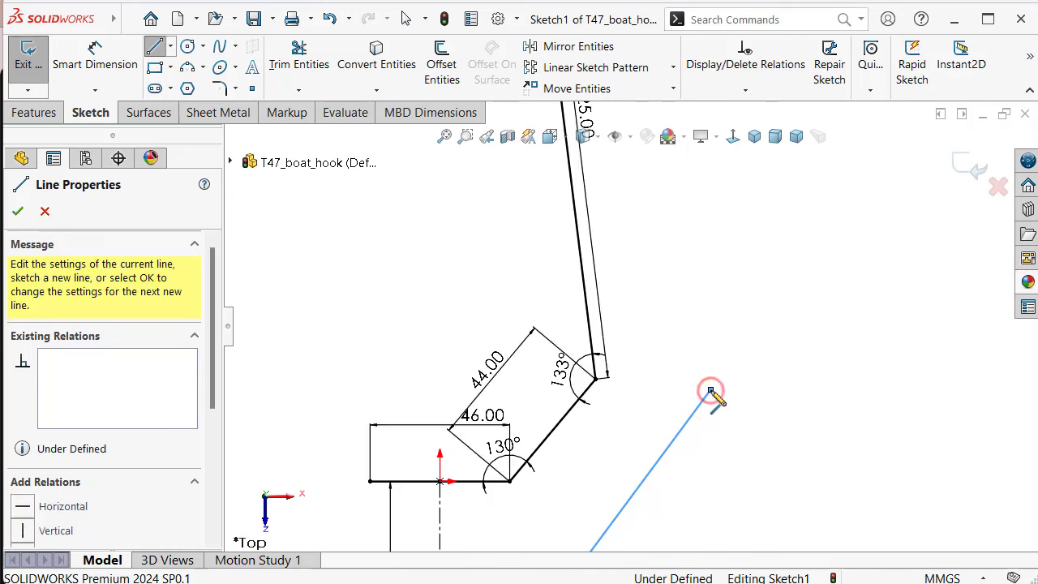
pyautogui.click(711, 395)
pyautogui.scroll(2, 689, 341)
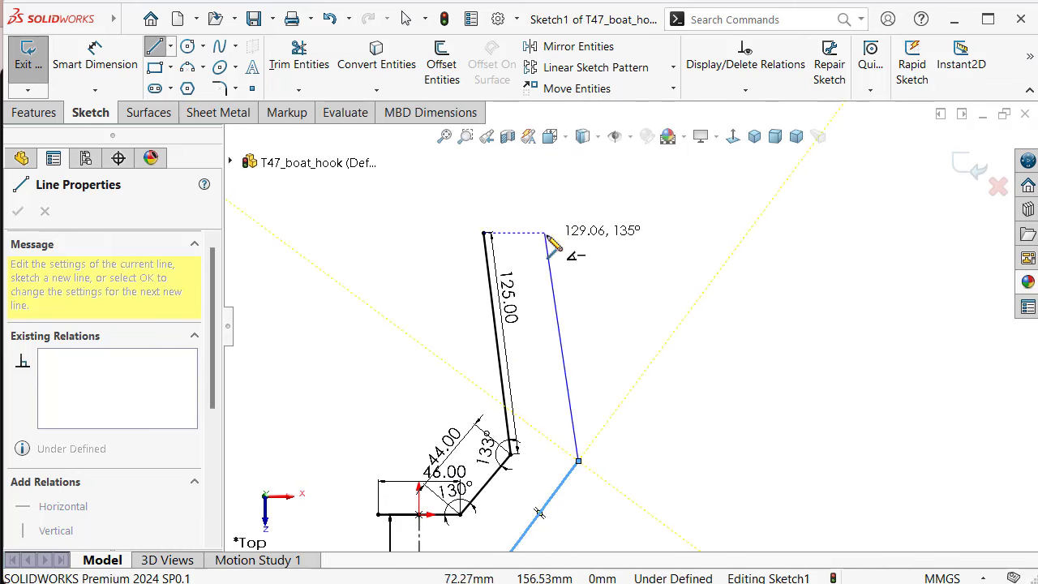
pyautogui.scroll(-2, 543, 239)
pyautogui.click(524, 255)
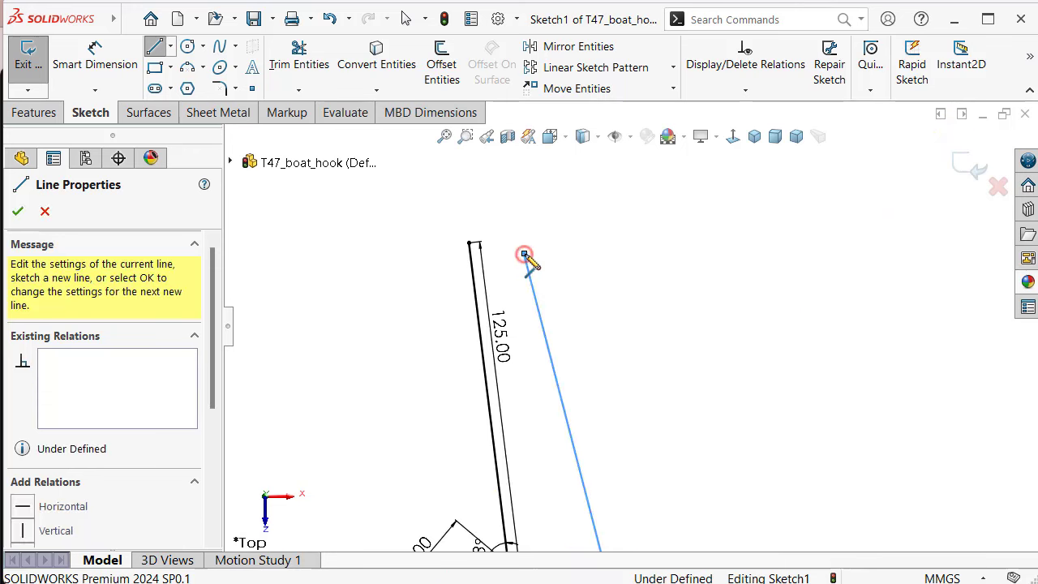
pyautogui.rightClick(577, 253)
pyautogui.click(615, 273)
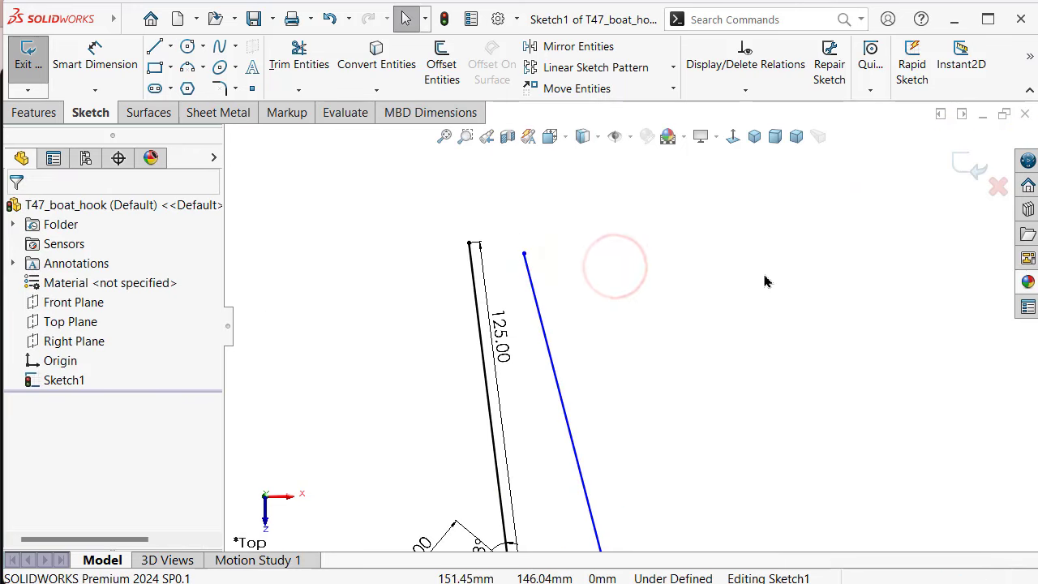
# Dimension the lower outer line at 120° from the 92.00 construction line
pyautogui.scroll(3, 713, 413)
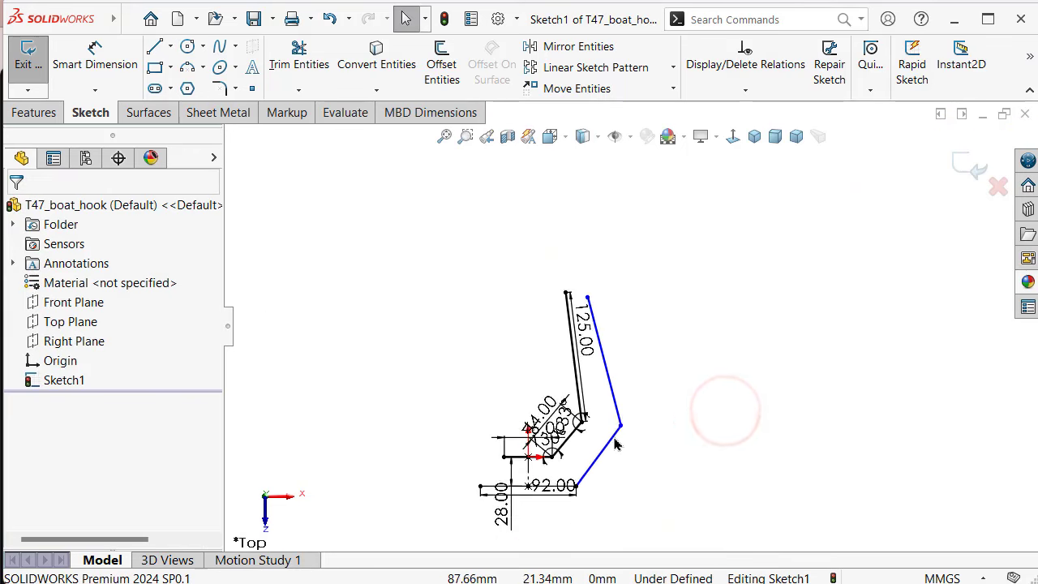
pyautogui.scroll(-3, 626, 444)
pyautogui.moveTo(725, 438); pyautogui.dragTo(729, 347, button='right')
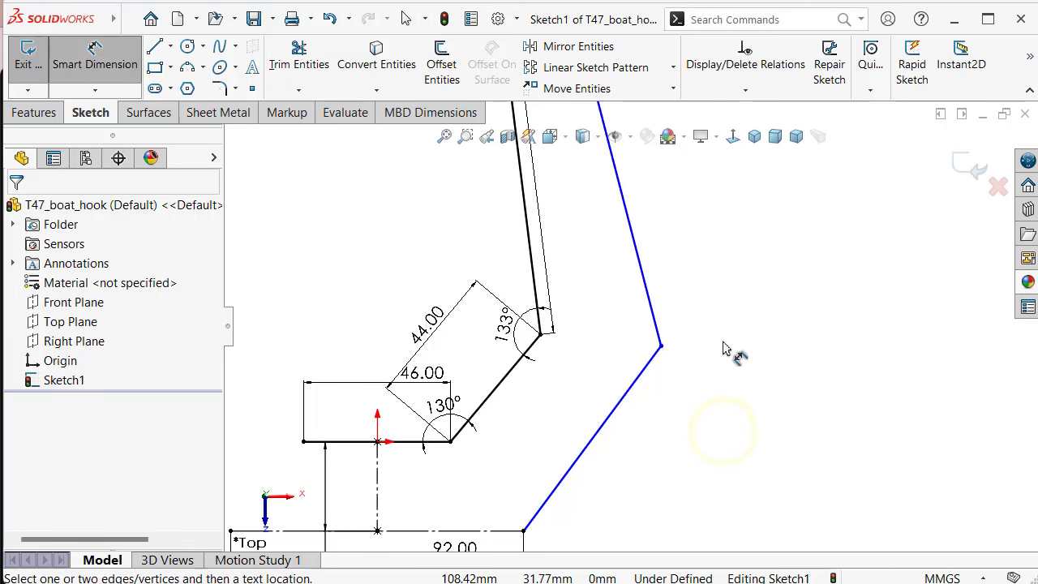
pyautogui.scroll(2, 598, 424)
pyautogui.scroll(1, 574, 423)
pyautogui.scroll(-2, 555, 438)
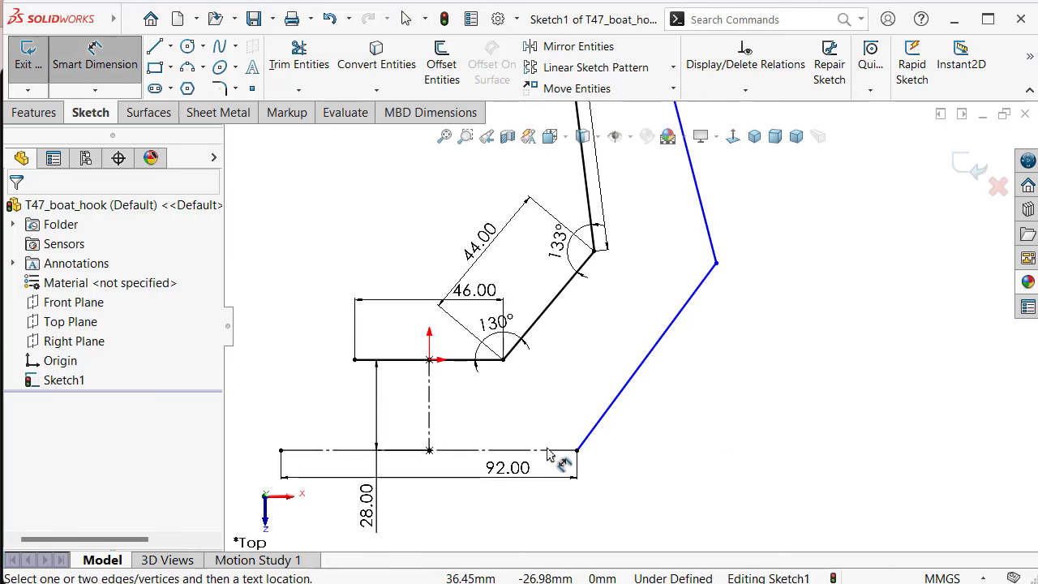
pyautogui.click(550, 450)
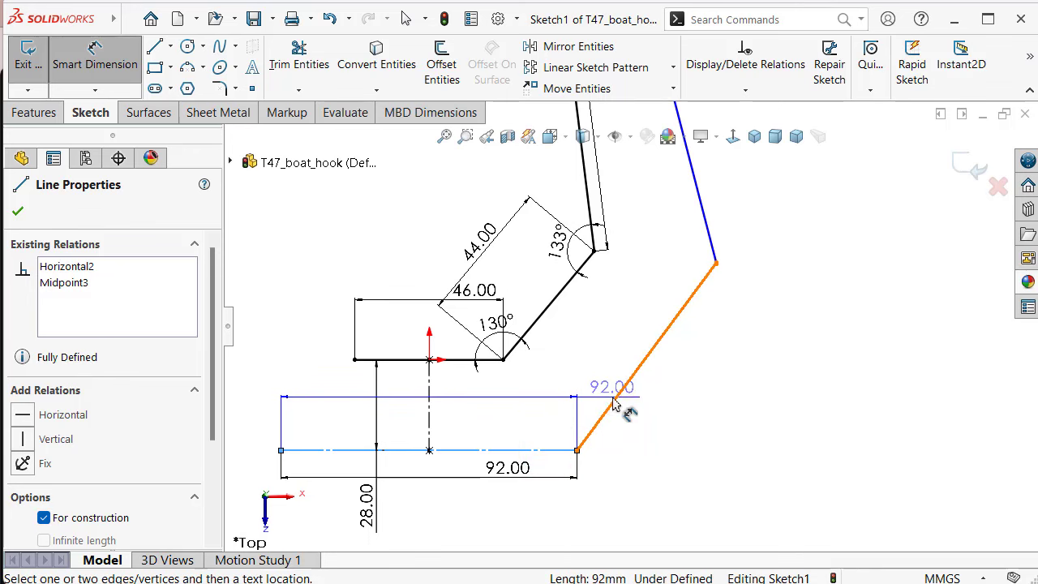
pyautogui.click(614, 405)
pyautogui.click(598, 401)
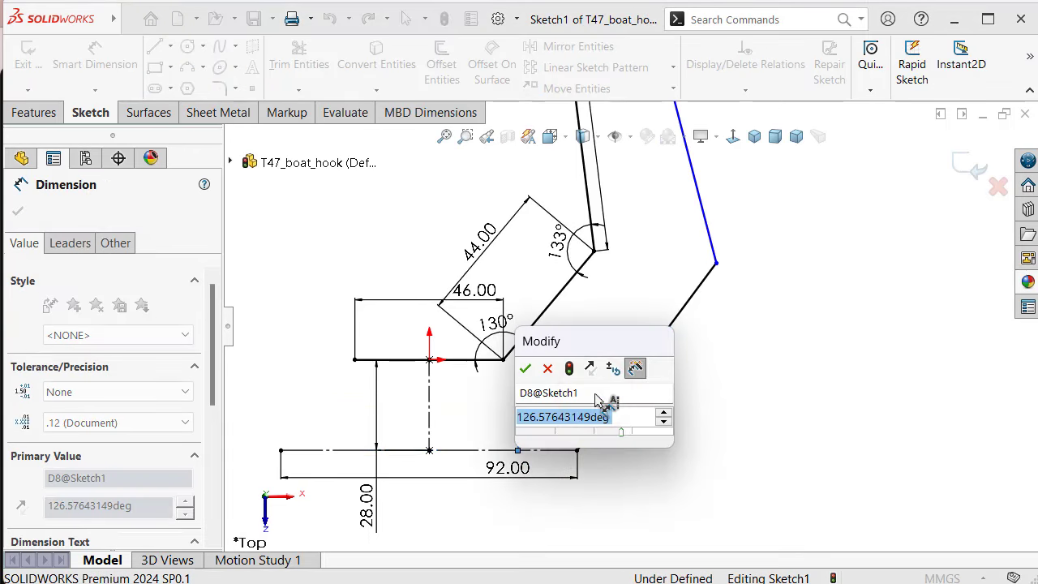
pyautogui.write('120')
pyautogui.press('Return')
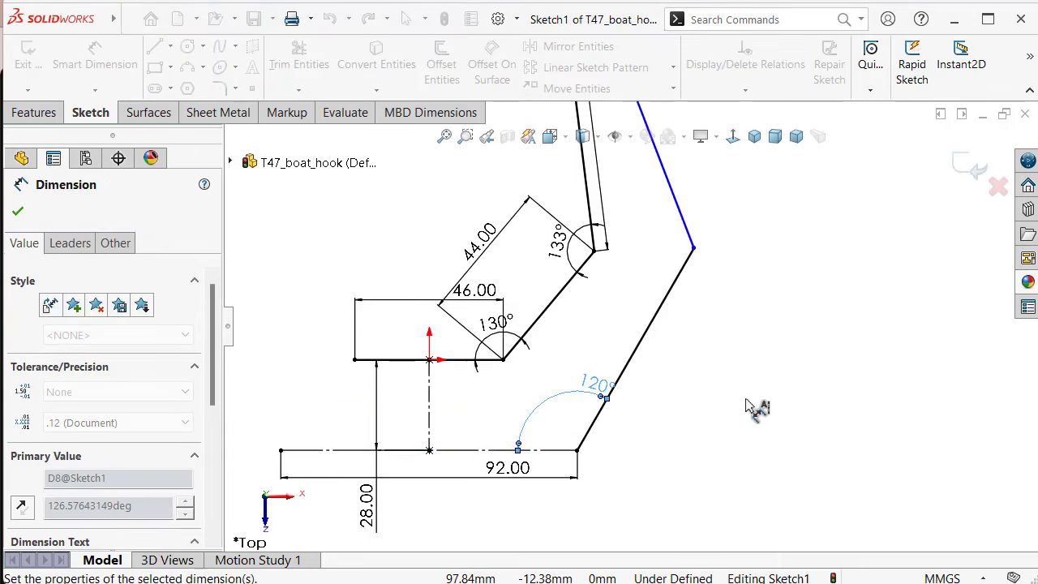
pyautogui.scroll(-2, 670, 309)
pyautogui.scroll(1, 638, 242)
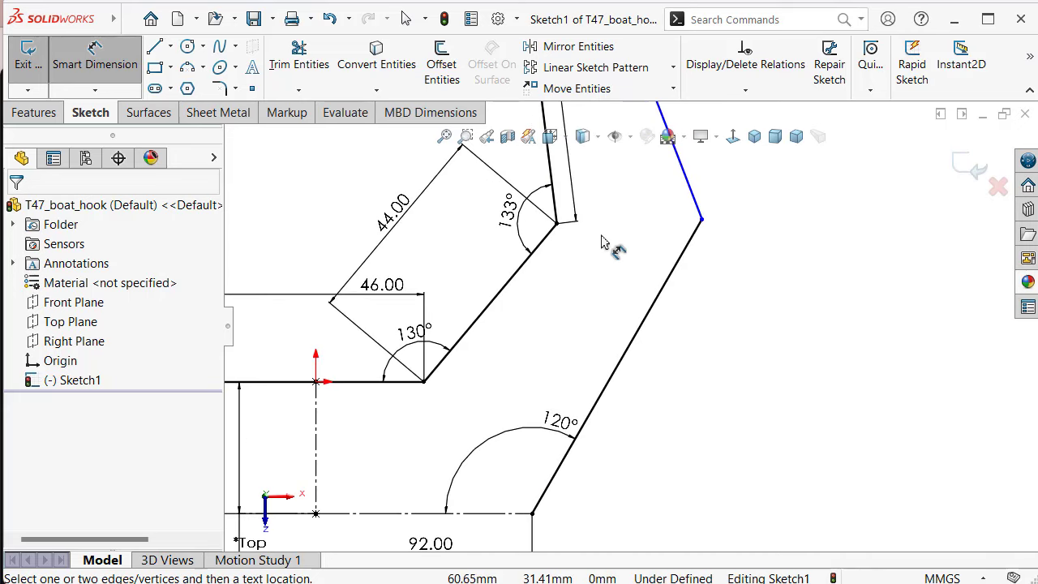
# Make the inner and outer corner endpoints horizontal to each other
pyautogui.press('Escape')
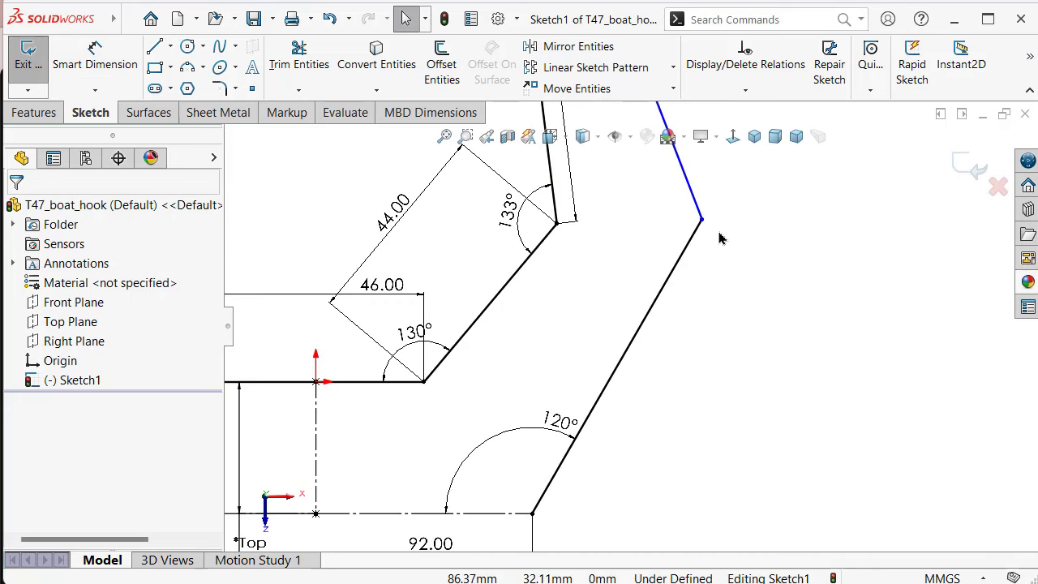
pyautogui.click(704, 224)
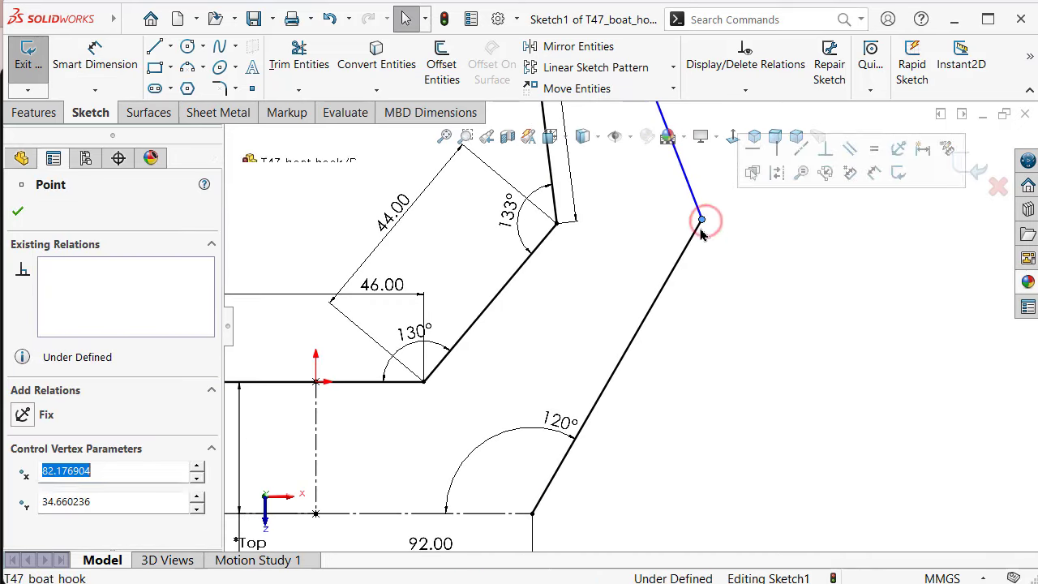
pyautogui.keyDown('ctrl'); pyautogui.click(556, 224); pyautogui.keyUp('ctrl')
pyautogui.click(617, 151)
pyautogui.click(730, 276)
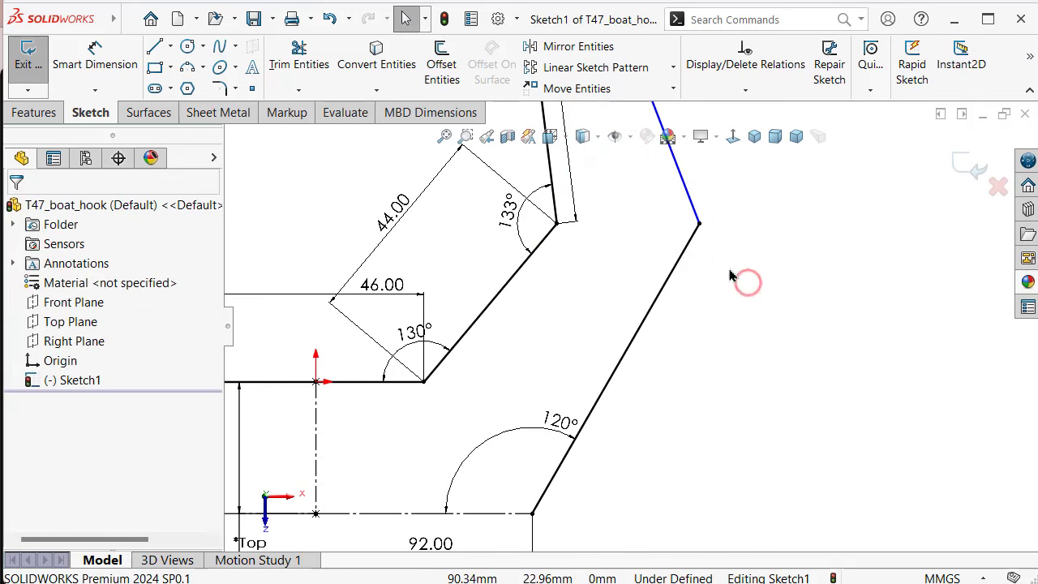
pyautogui.scroll(3, 683, 243)
pyautogui.scroll(-2, 729, 308)
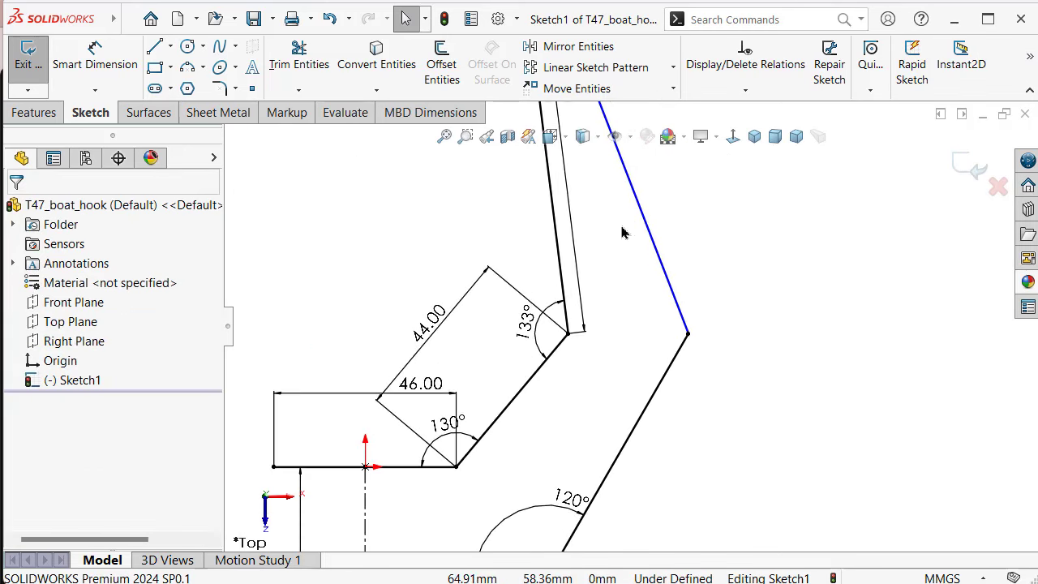
# Dimension the outer corner angle between the upper and lower outer lines to 139°
pyautogui.moveTo(754, 327); pyautogui.dragTo(754, 308, button='right')
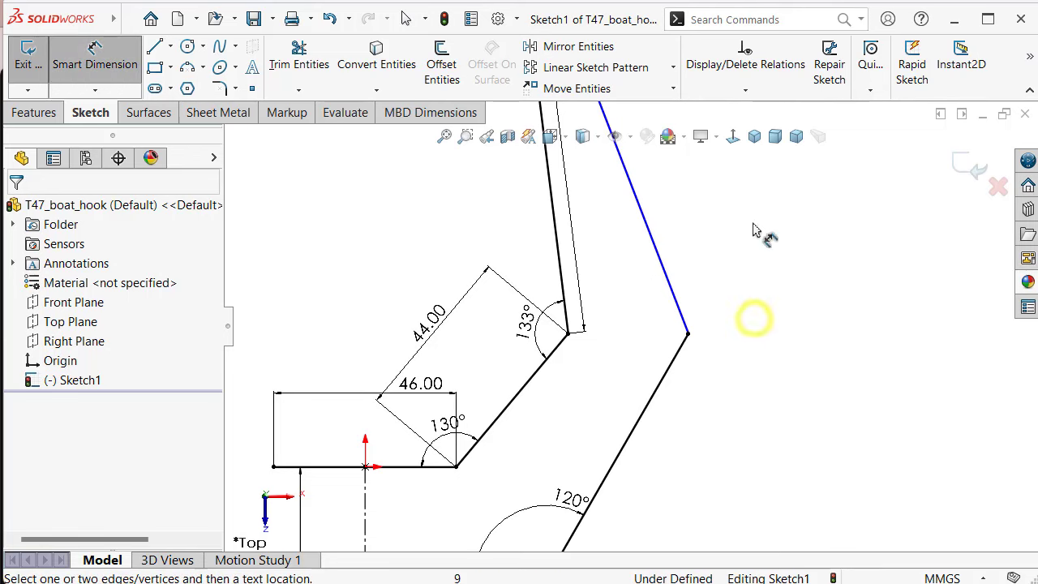
pyautogui.click(680, 309)
pyautogui.click(679, 357)
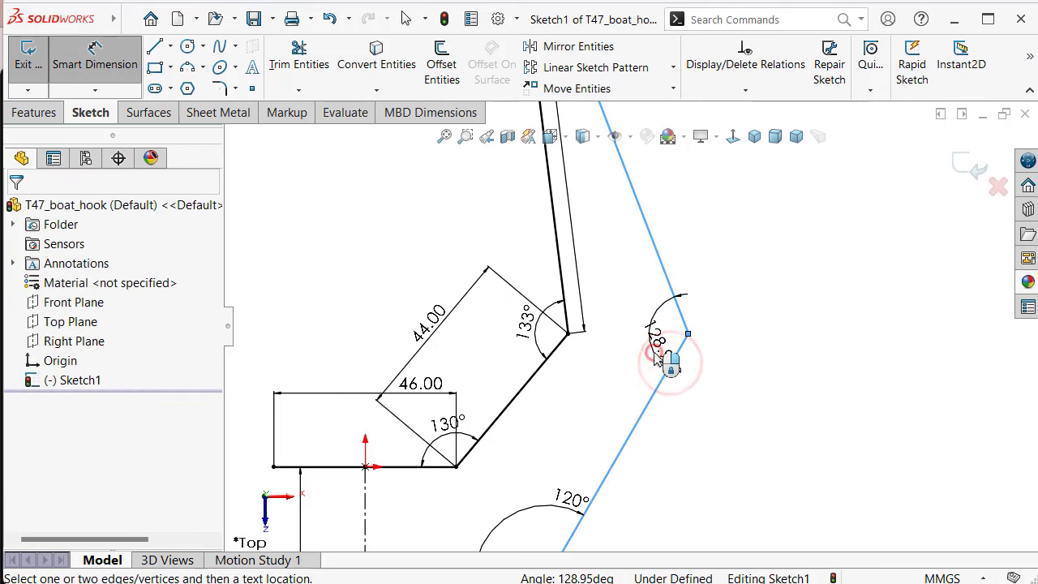
pyautogui.click(657, 356)
pyautogui.write('139')
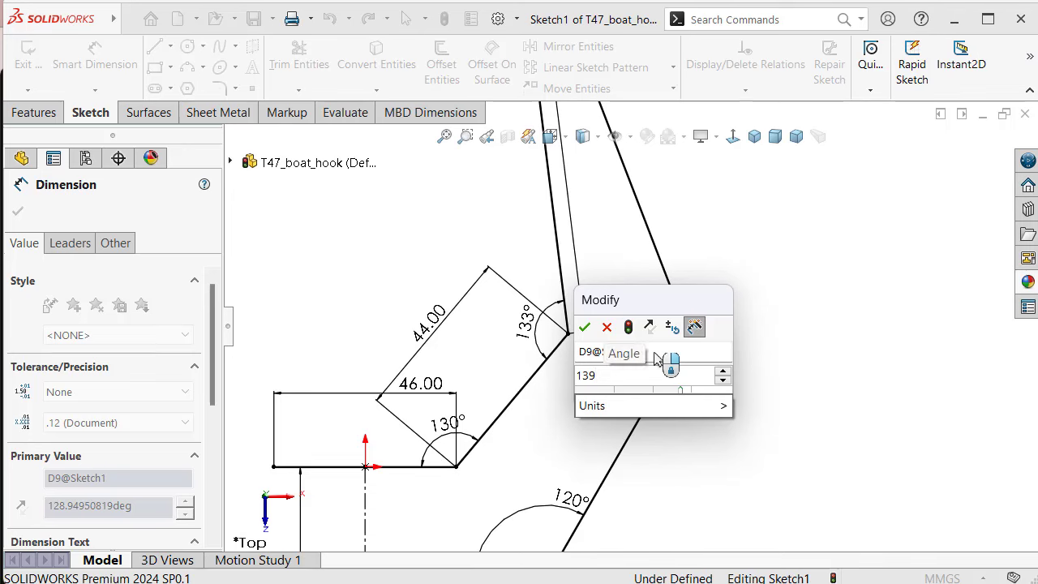
pyautogui.press('Return')
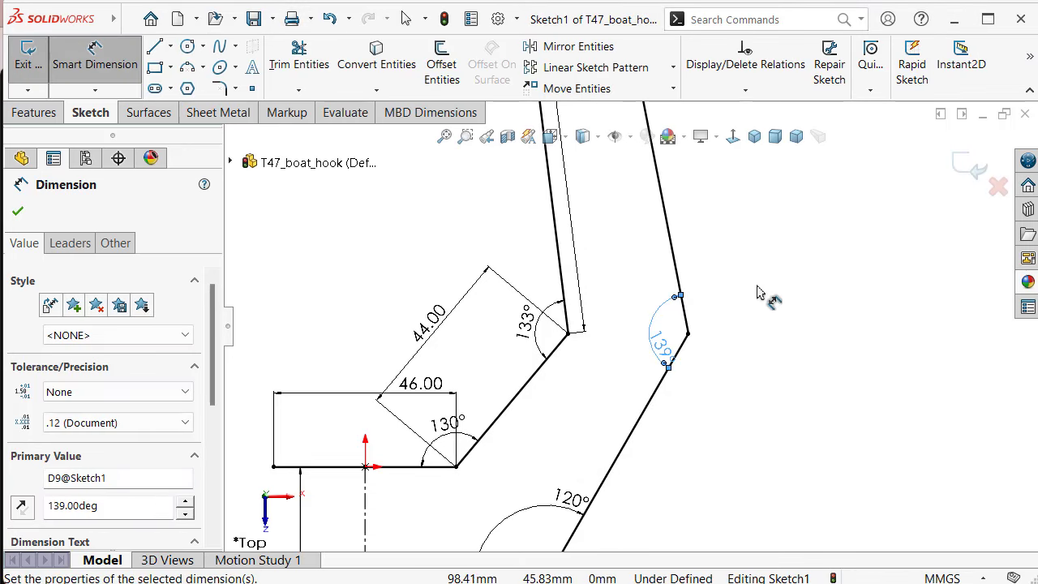
pyautogui.click(759, 294)
pyautogui.scroll(3, 672, 220)
pyautogui.scroll(-3, 651, 262)
# Dimension the outer upper prong line to 117 mm
pyautogui.scroll(-2, 624, 284)
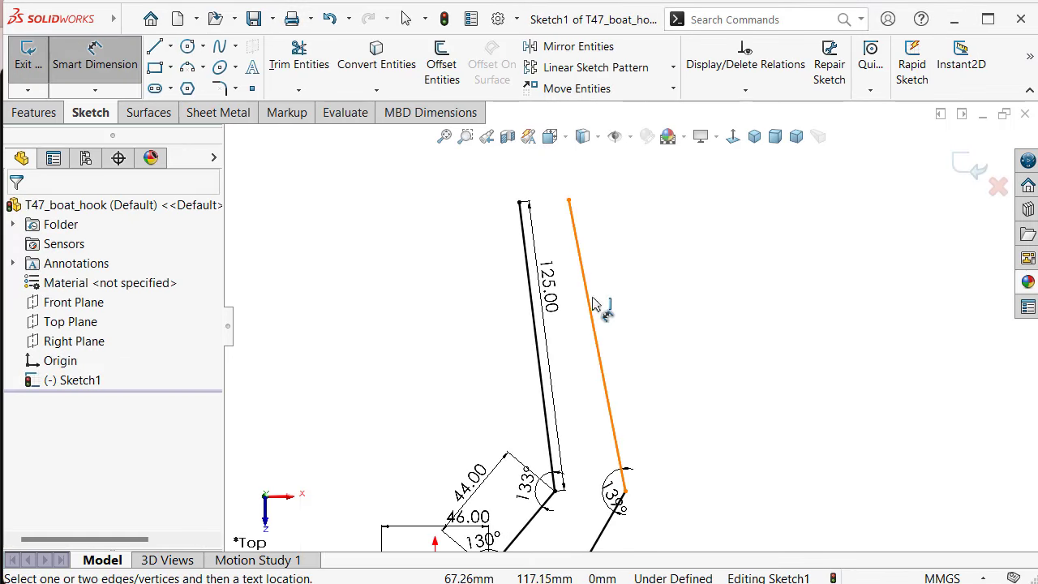
pyautogui.click(591, 297)
pyautogui.scroll(-2, 604, 291)
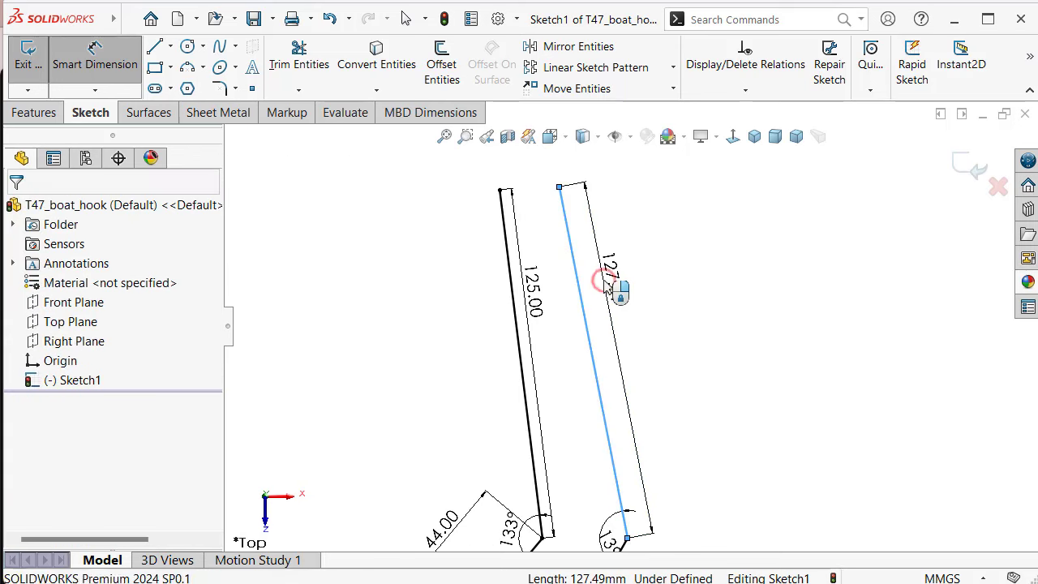
pyautogui.click(604, 284)
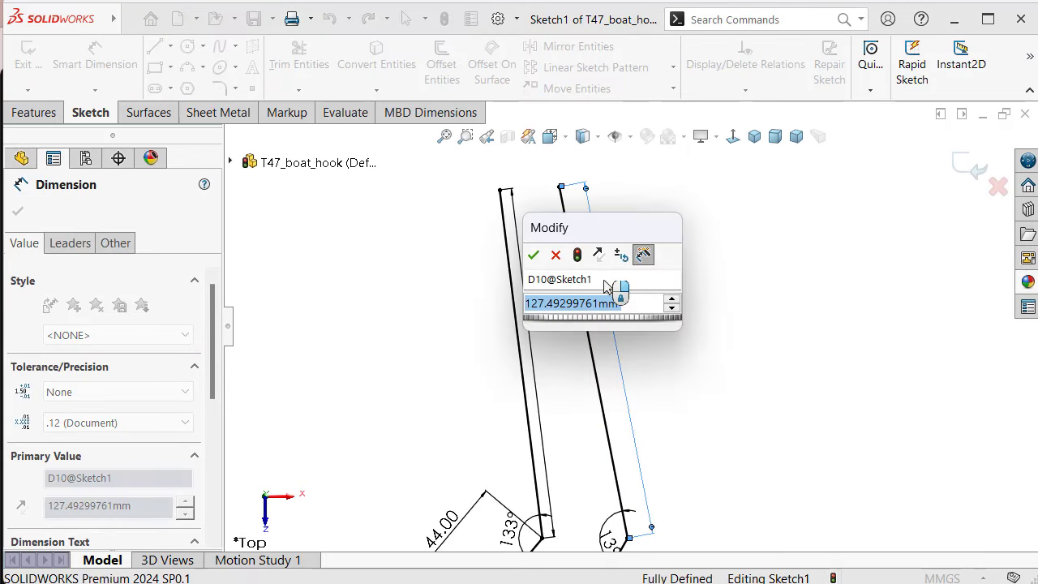
pyautogui.write('11')
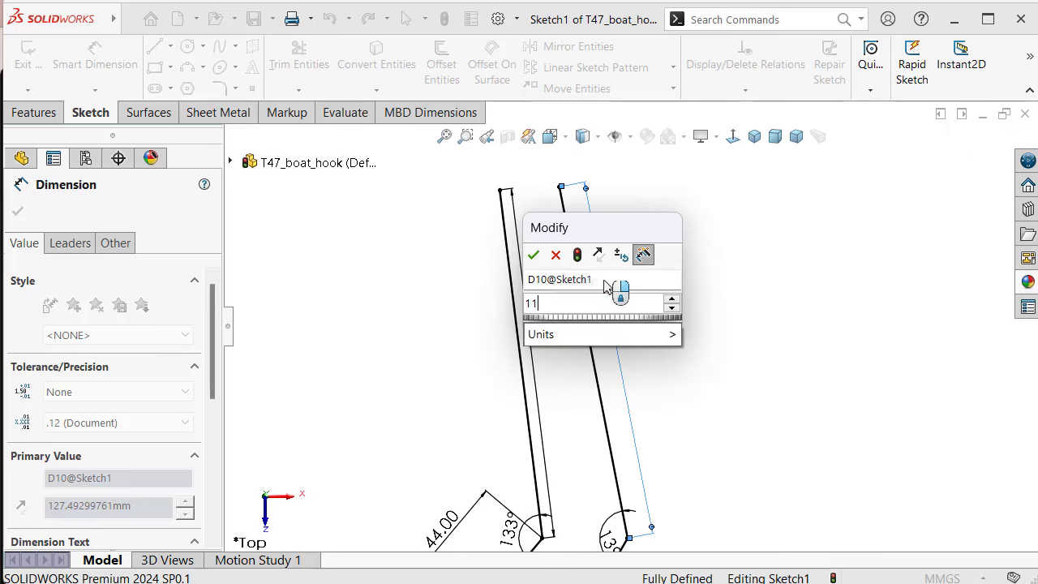
pyautogui.write('7')
pyautogui.press('Return')
# Nudge the 125.00 dimension into a tidier spot and review the 139° angle dimension
pyautogui.click(704, 276)
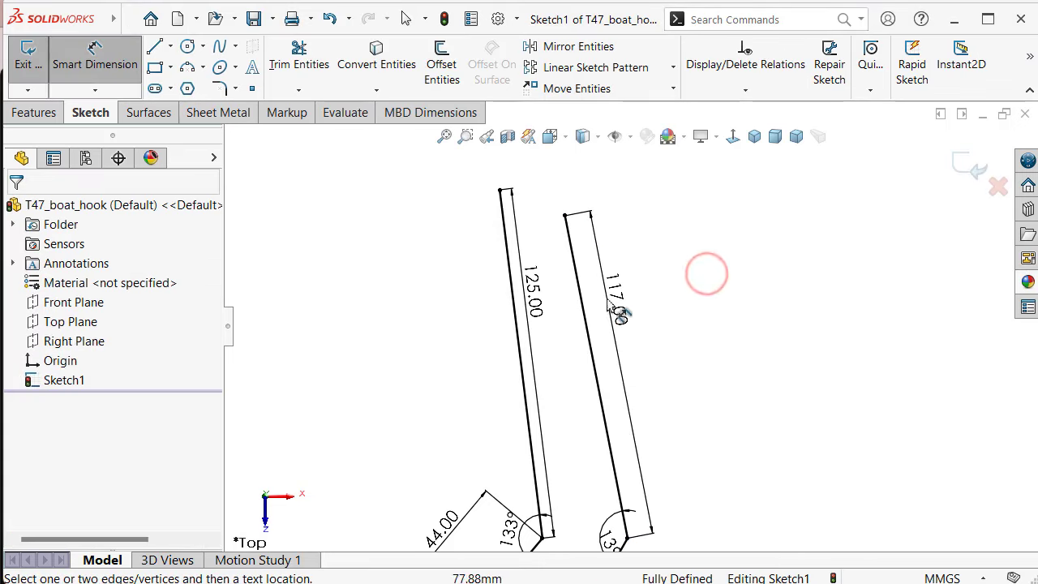
pyautogui.moveTo(532, 297); pyautogui.dragTo(545, 318)
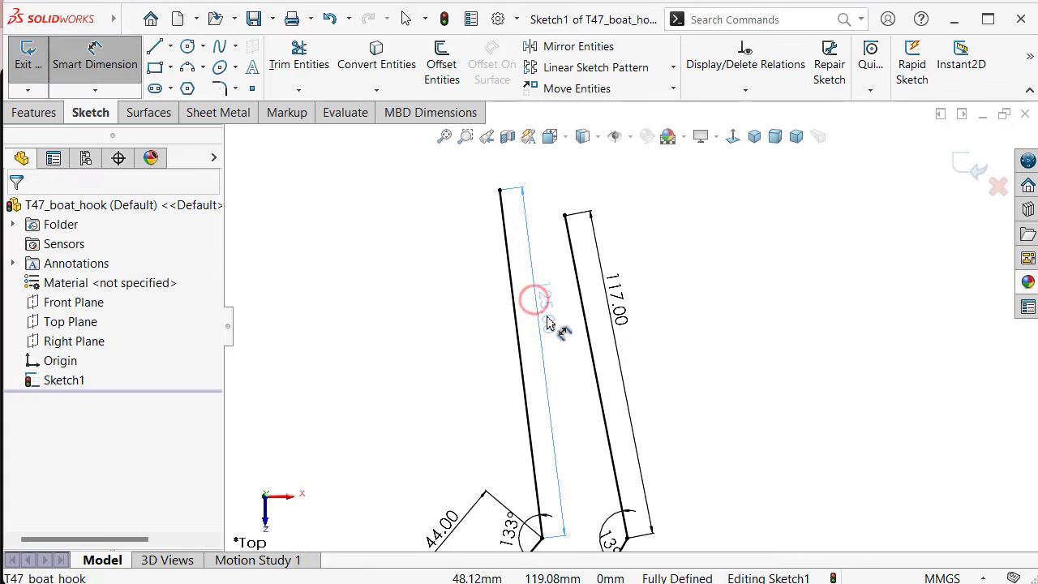
pyautogui.click(730, 342)
pyautogui.scroll(2, 631, 458)
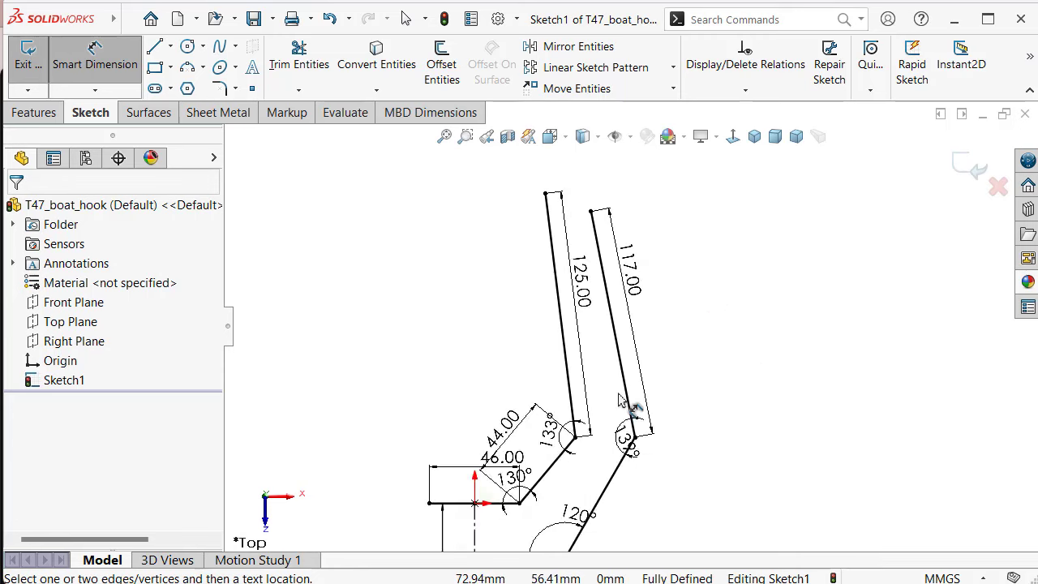
pyautogui.click(612, 435)
pyautogui.click(754, 440)
pyautogui.scroll(2, 649, 469)
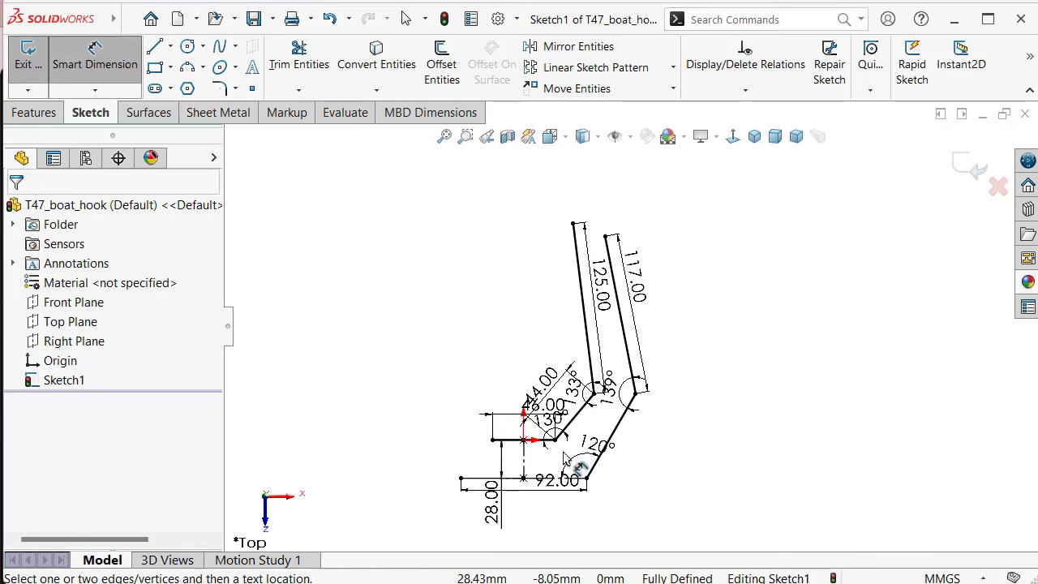
pyautogui.scroll(-2, 563, 457)
pyautogui.scroll(-1, 568, 454)
pyautogui.scroll(-2, 528, 417)
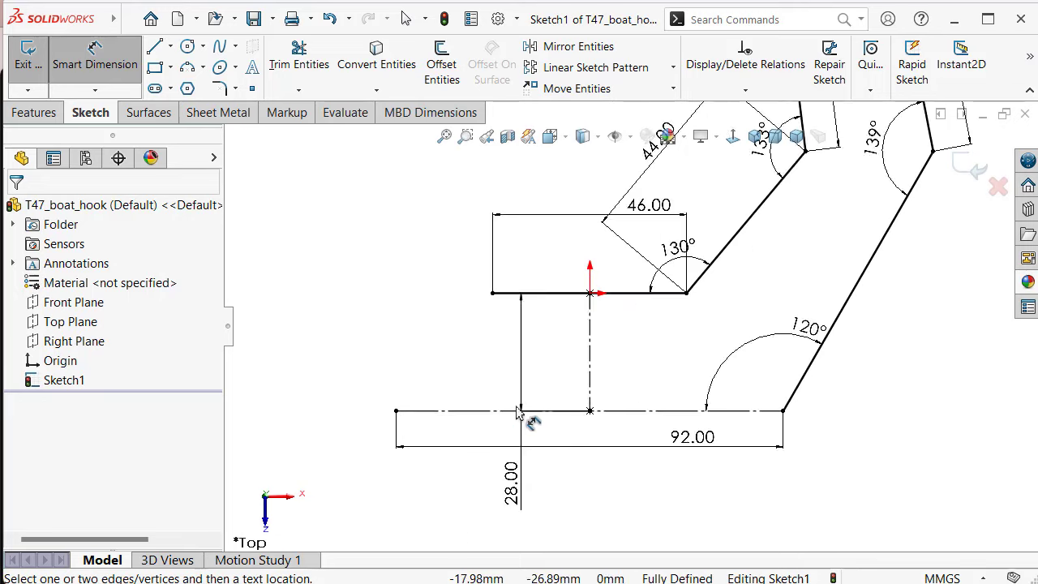
pyautogui.scroll(-1, 528, 419)
pyautogui.scroll(-2, 658, 396)
pyautogui.scroll(1, 714, 410)
pyautogui.scroll(-1, 719, 404)
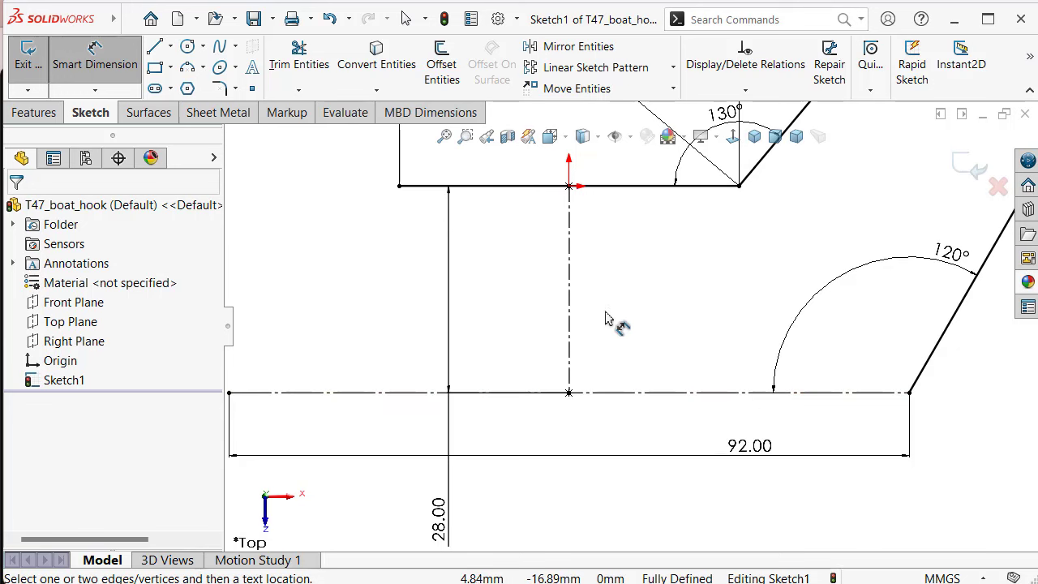
# Draw a line chain from the centreline: a short horizontal, a short diagonal, and a run to the base line's end
pyautogui.click(155, 45)
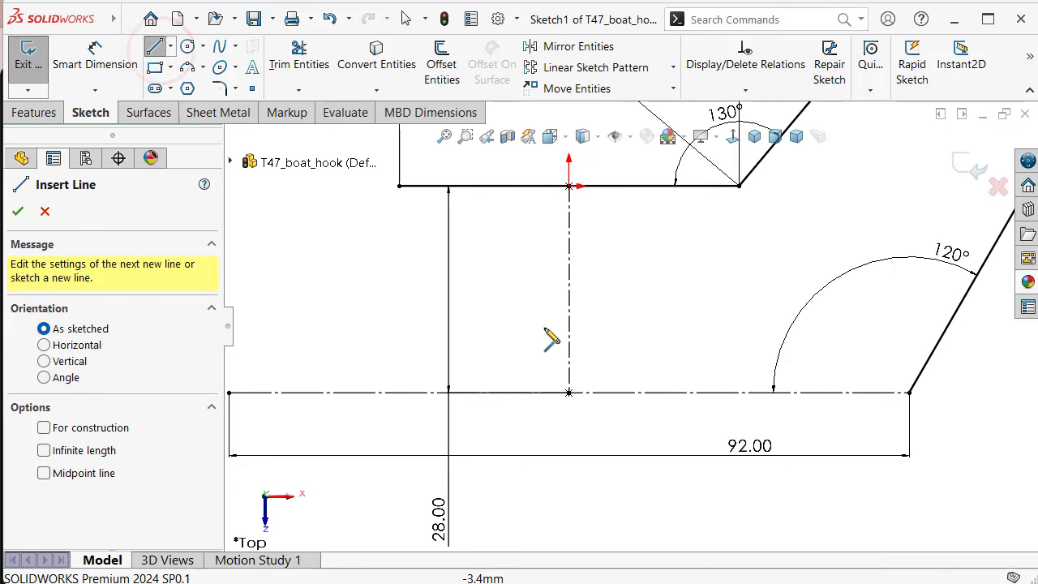
pyautogui.click(569, 377)
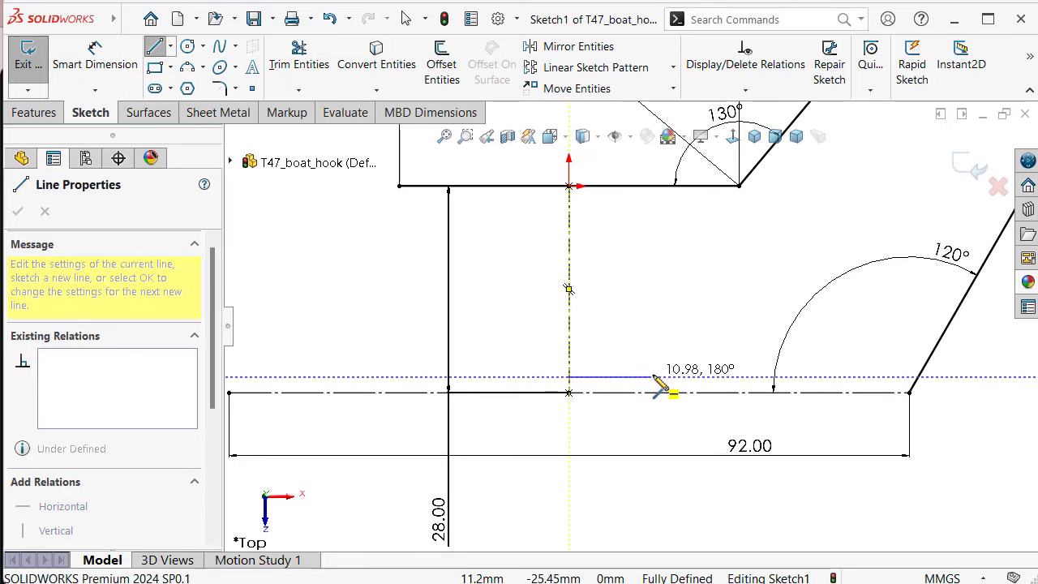
pyautogui.click(665, 377)
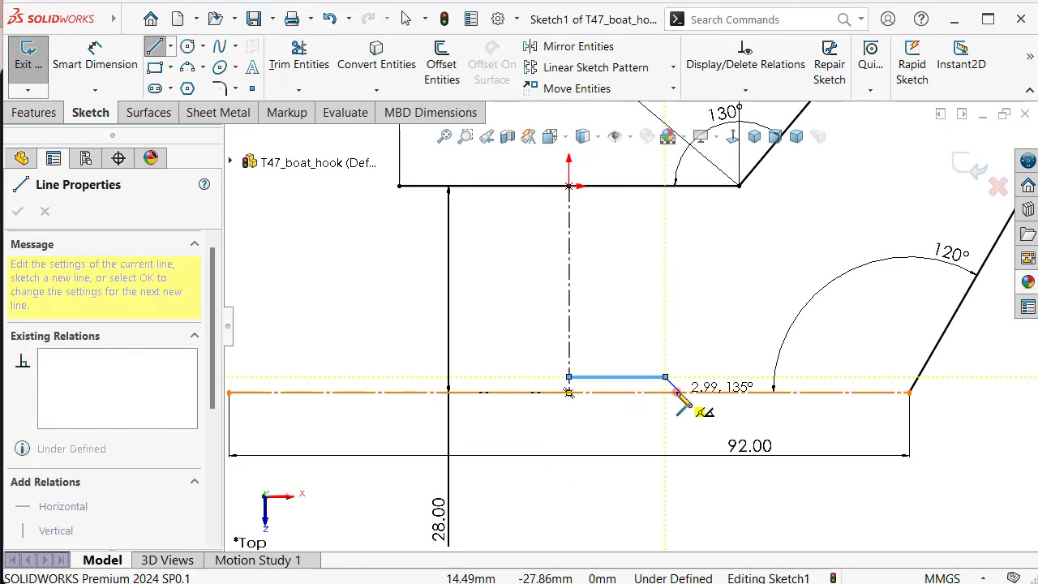
pyautogui.click(680, 392)
pyautogui.click(909, 393)
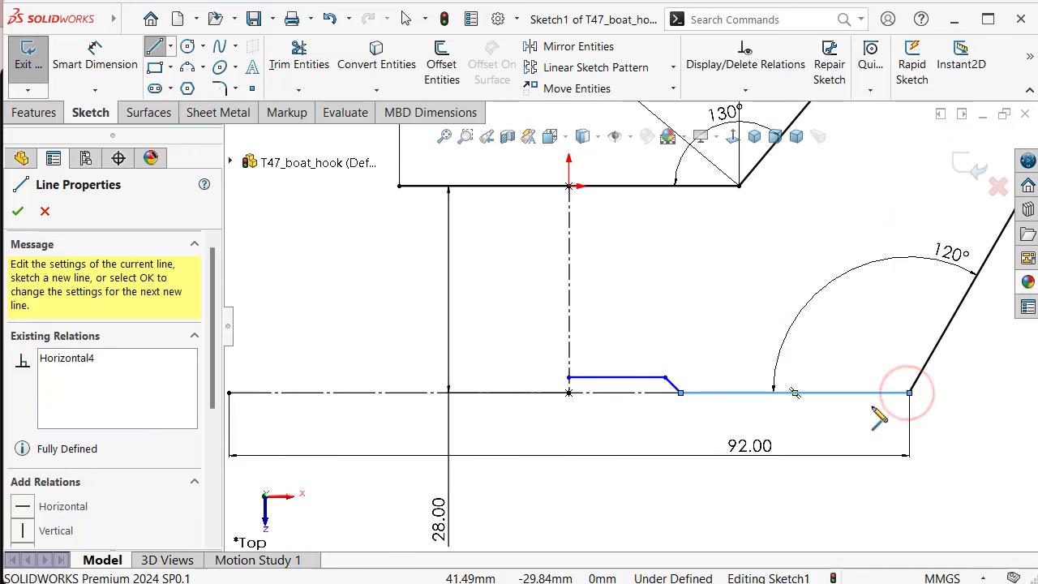
pyautogui.press('Escape')
pyautogui.press('Escape')
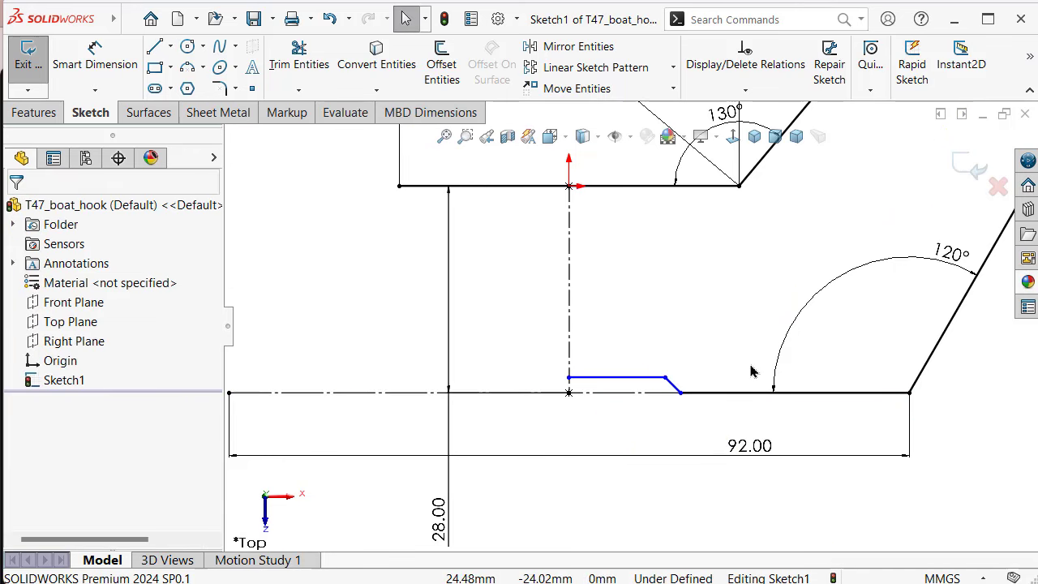
# Dimension the short horizontal segment to 10 mm long and 1.00 mm from the centreline
pyautogui.press('s')
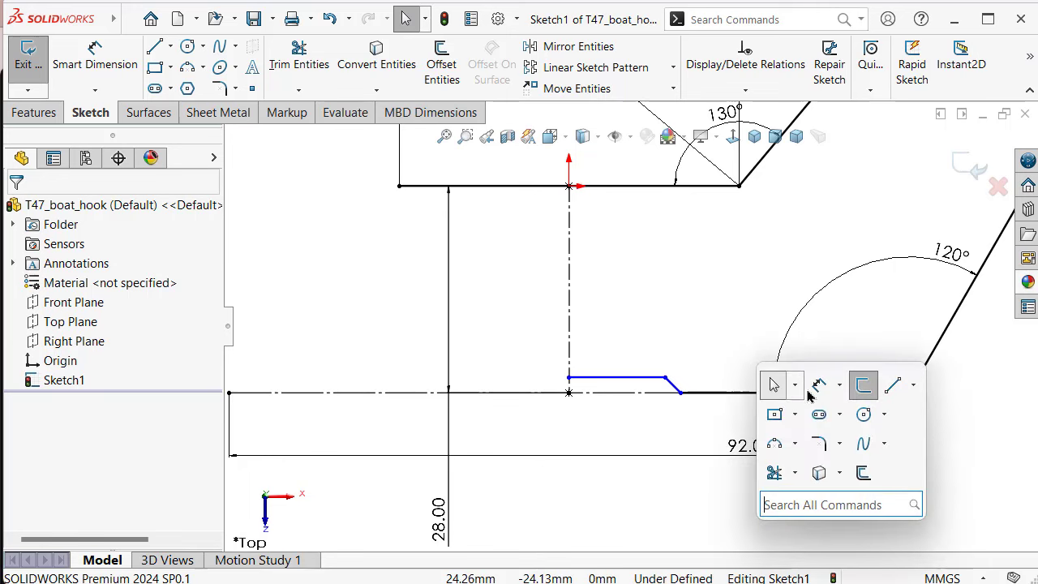
pyautogui.click(816, 382)
pyautogui.click(654, 381)
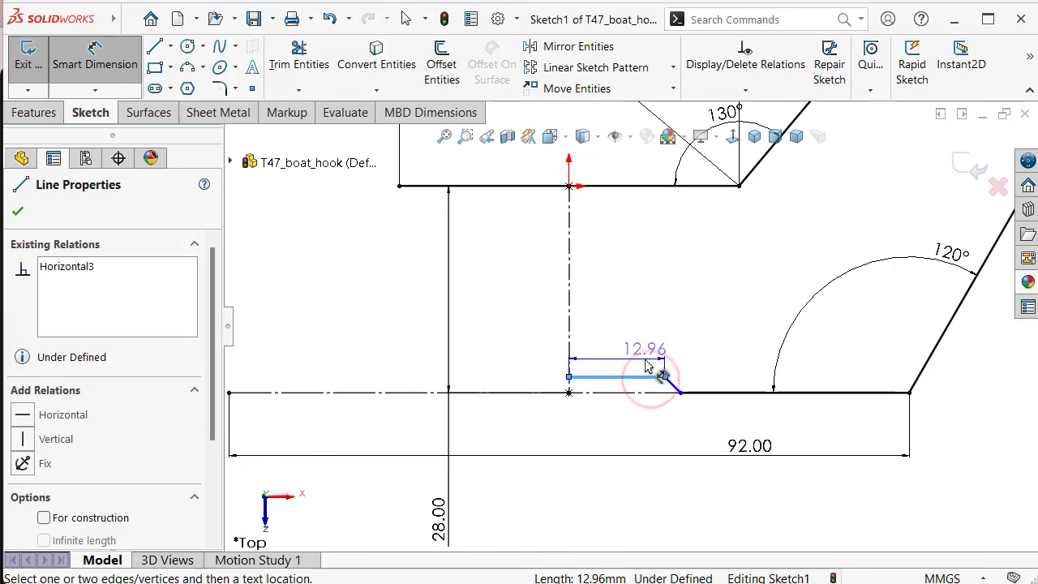
pyautogui.click(647, 366)
pyautogui.write('10')
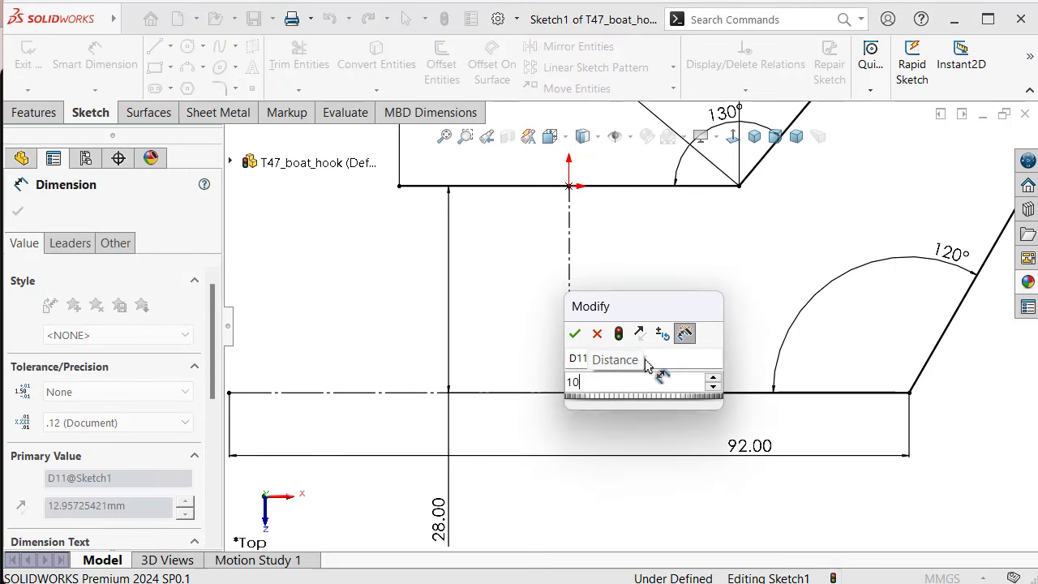
pyautogui.press('Return')
pyautogui.click(600, 377)
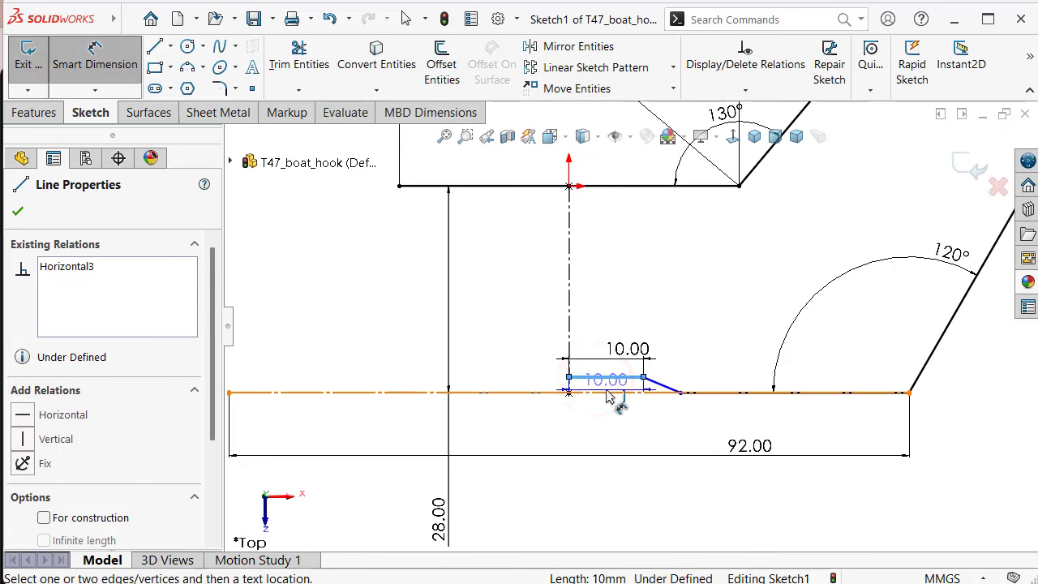
pyautogui.click(606, 393)
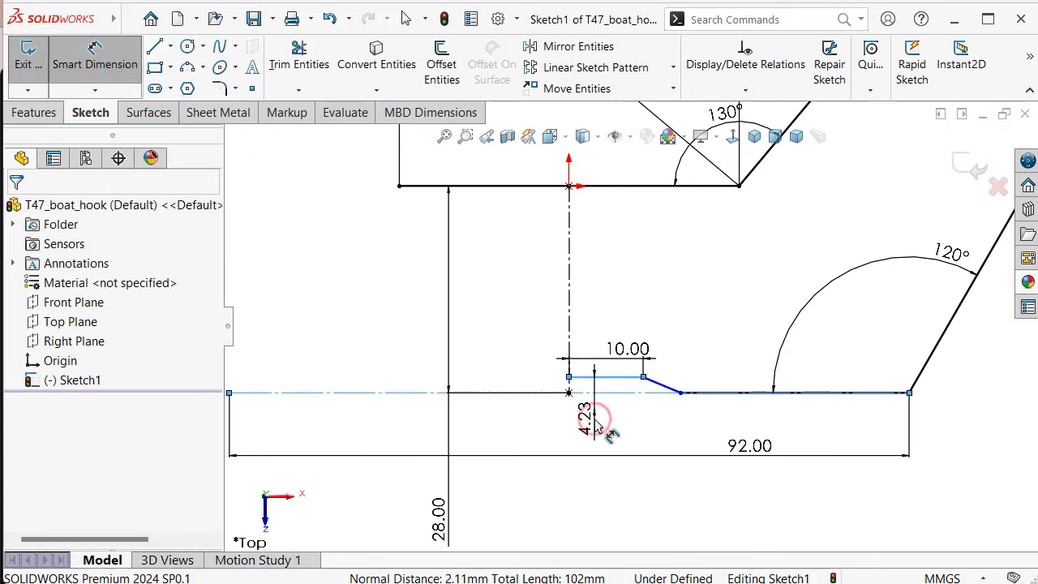
pyautogui.click(597, 425)
pyautogui.write('1')
pyautogui.press('Return')
# Set the sloped line at 135° to the horizontal and move the angle label outward
pyautogui.scroll(-2, 649, 410)
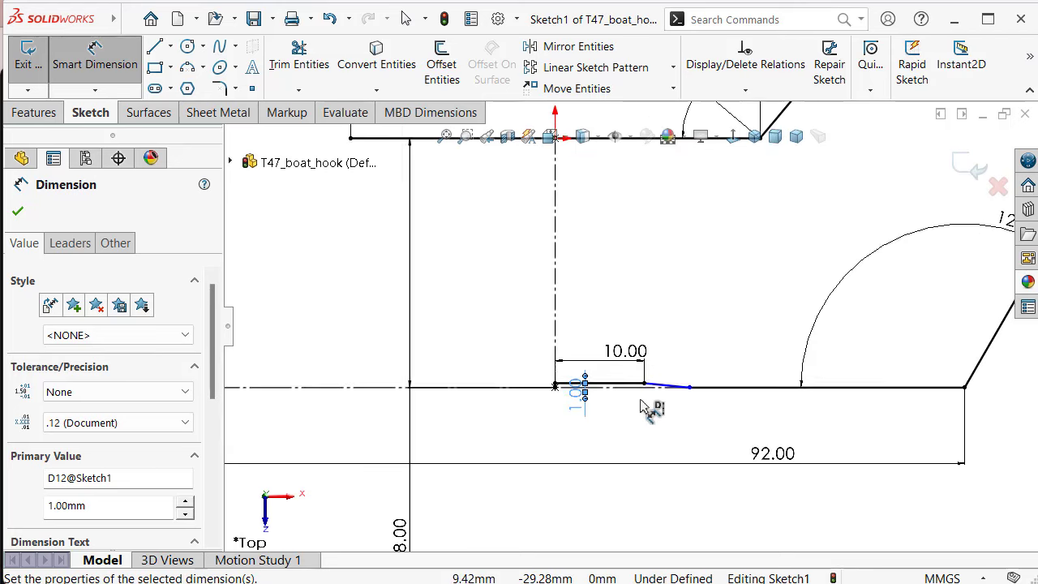
pyautogui.scroll(-3, 651, 400)
pyautogui.scroll(-1, 651, 400)
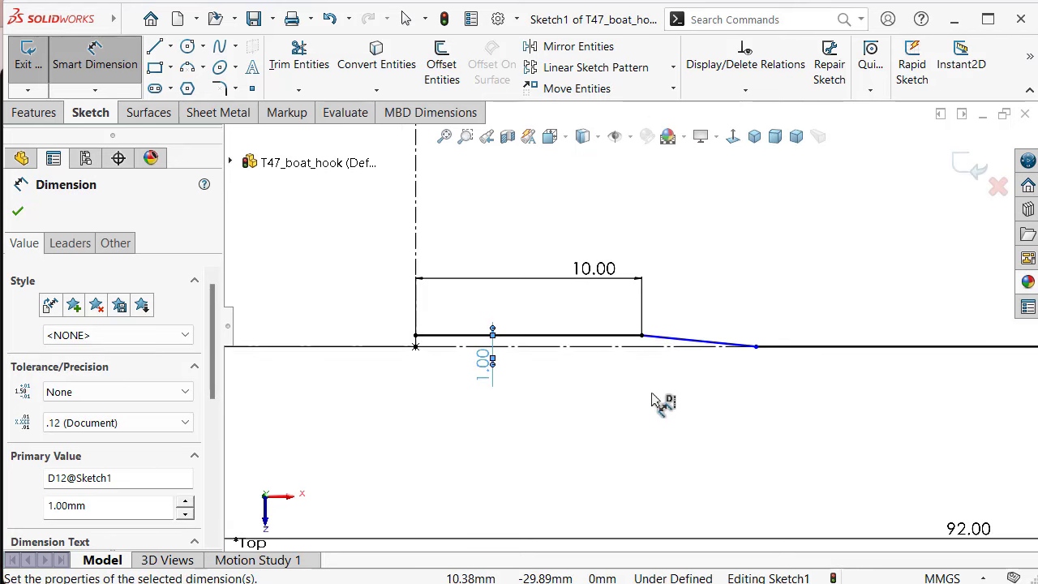
pyautogui.scroll(-1, 652, 394)
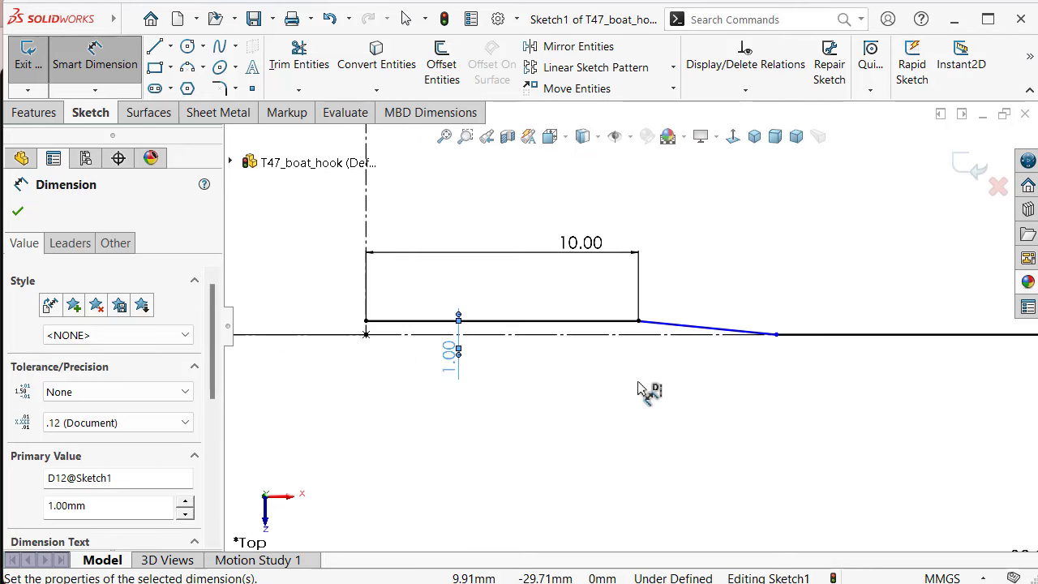
pyautogui.click(724, 335)
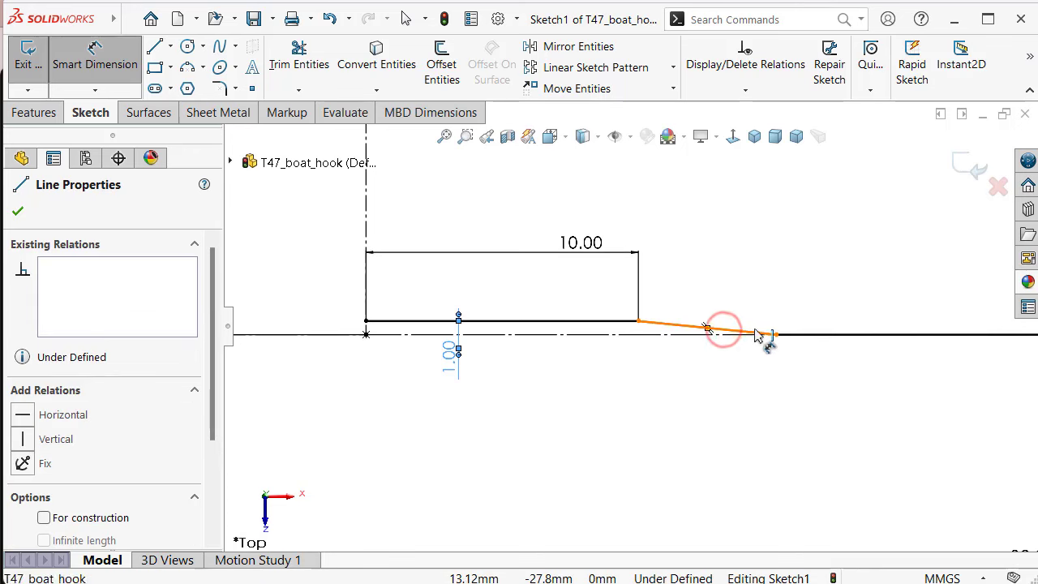
pyautogui.click(791, 335)
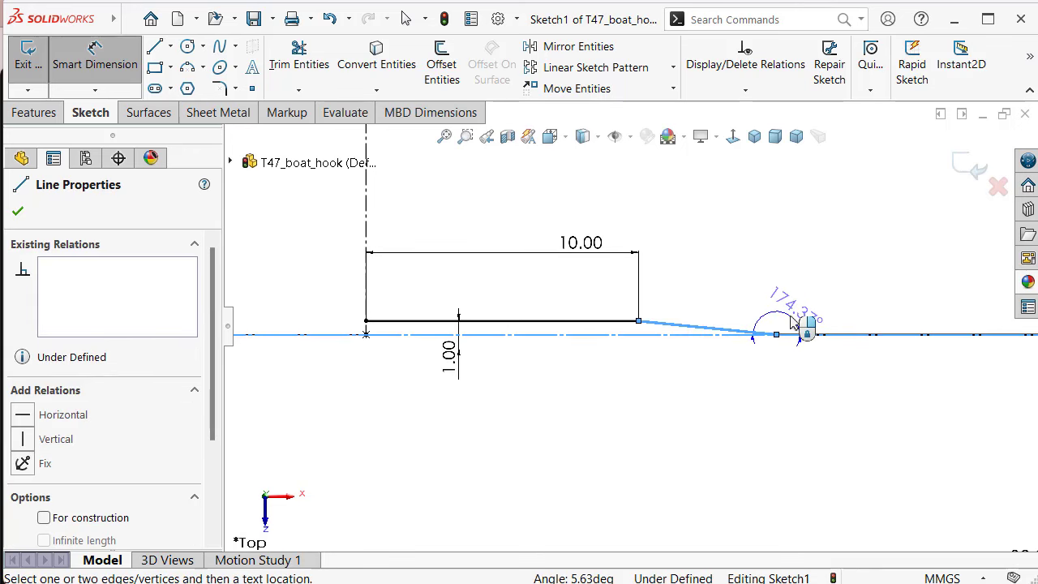
pyautogui.press('Escape')
pyautogui.scroll(-2, 778, 324)
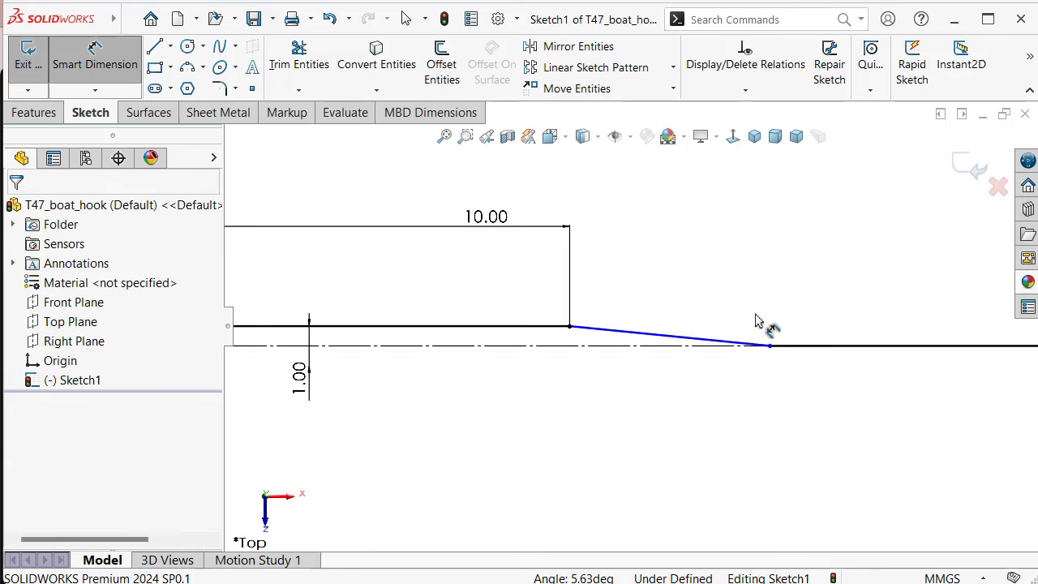
pyautogui.click(702, 342)
pyautogui.click(819, 346)
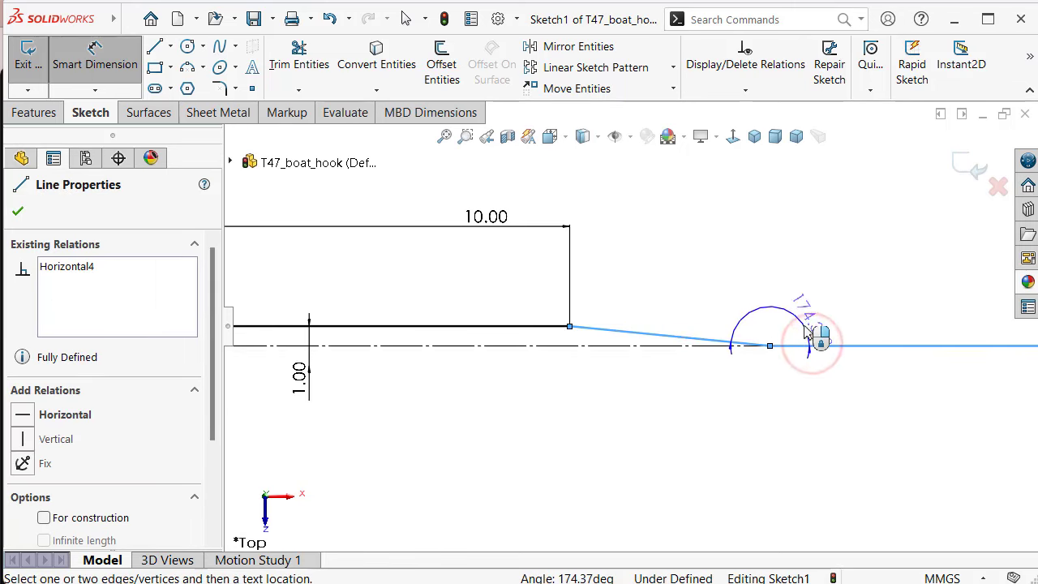
pyautogui.click(806, 332)
pyautogui.press('Return')
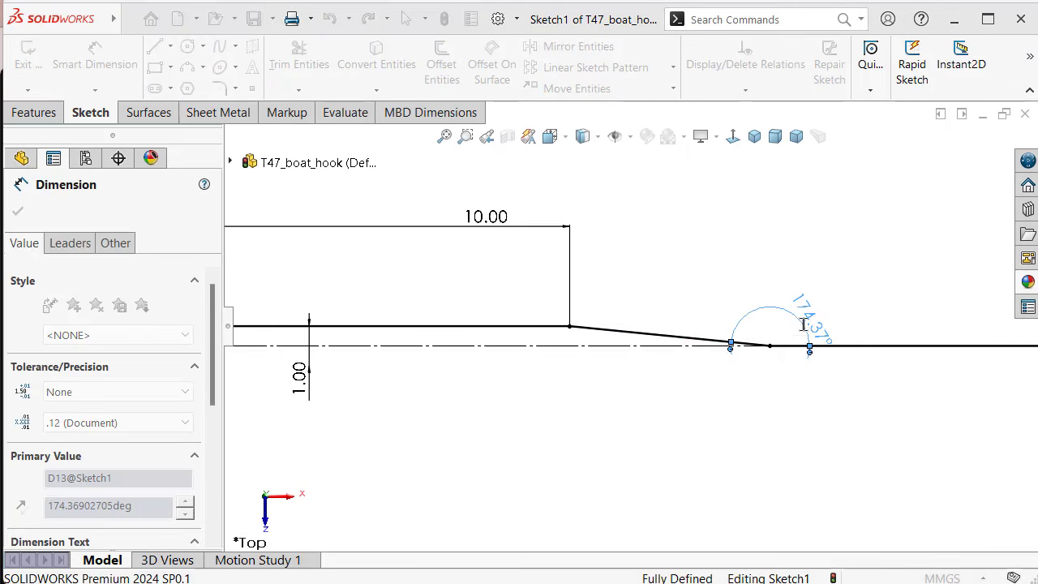
pyautogui.click(736, 272)
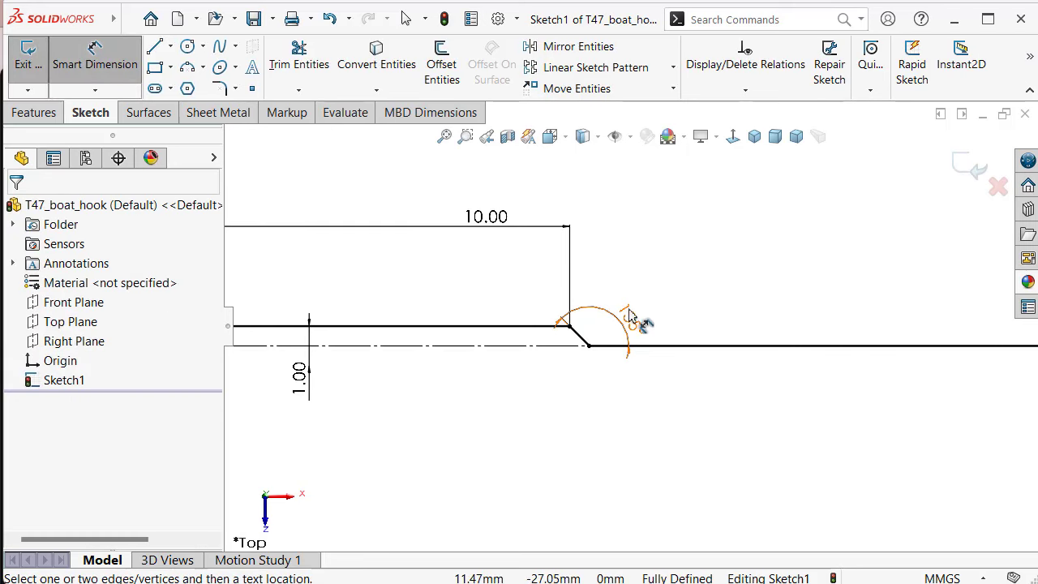
pyautogui.moveTo(631, 315); pyautogui.dragTo(641, 298)
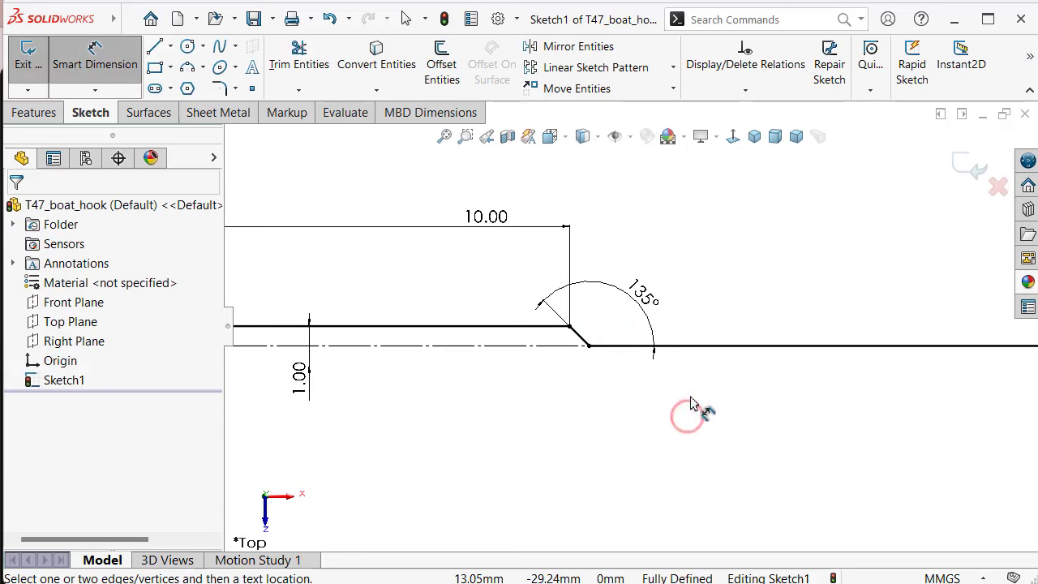
pyautogui.scroll(2, 691, 402)
pyautogui.scroll(2, 697, 332)
pyautogui.scroll(2, 673, 300)
pyautogui.scroll(2, 742, 243)
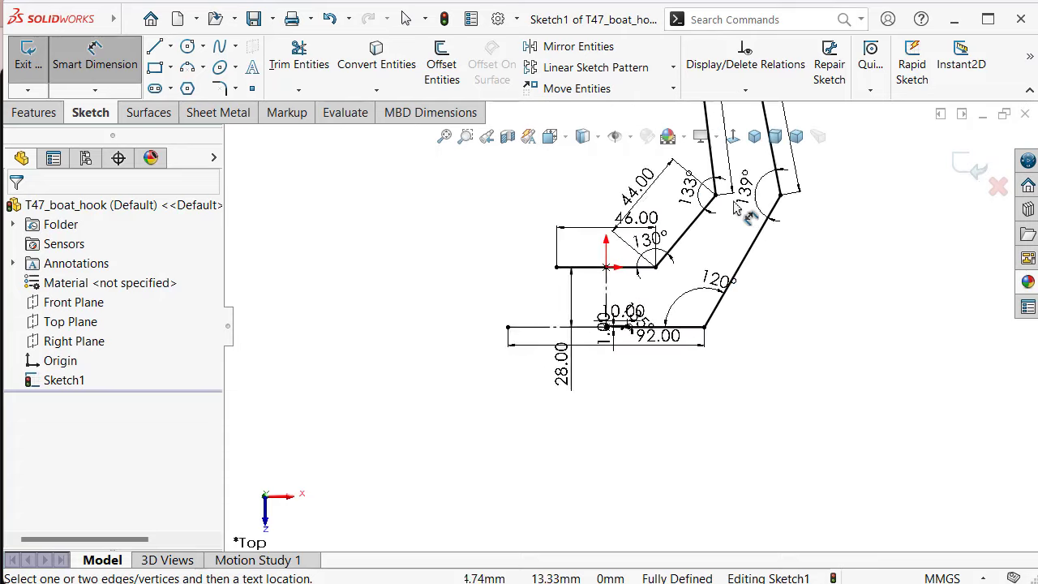
pyautogui.scroll(-2, 713, 235)
pyautogui.scroll(-2, 655, 278)
pyautogui.scroll(1, 648, 287)
pyautogui.scroll(-1, 642, 293)
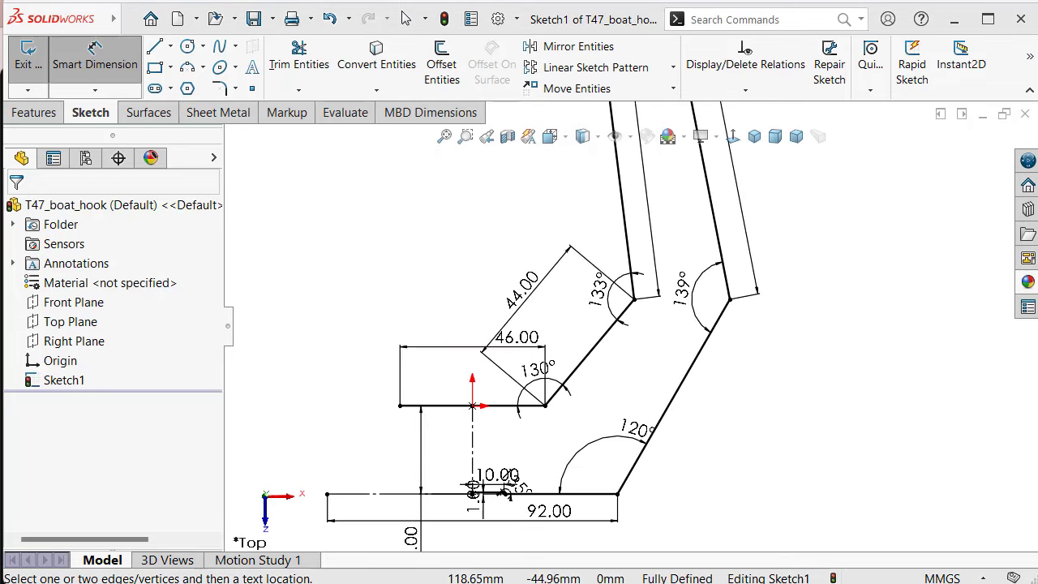
# Fillet the 139° bend corner with a 10 mm radius and move the R10.00 label clear
pyautogui.click(854, 357)
pyautogui.click(218, 88)
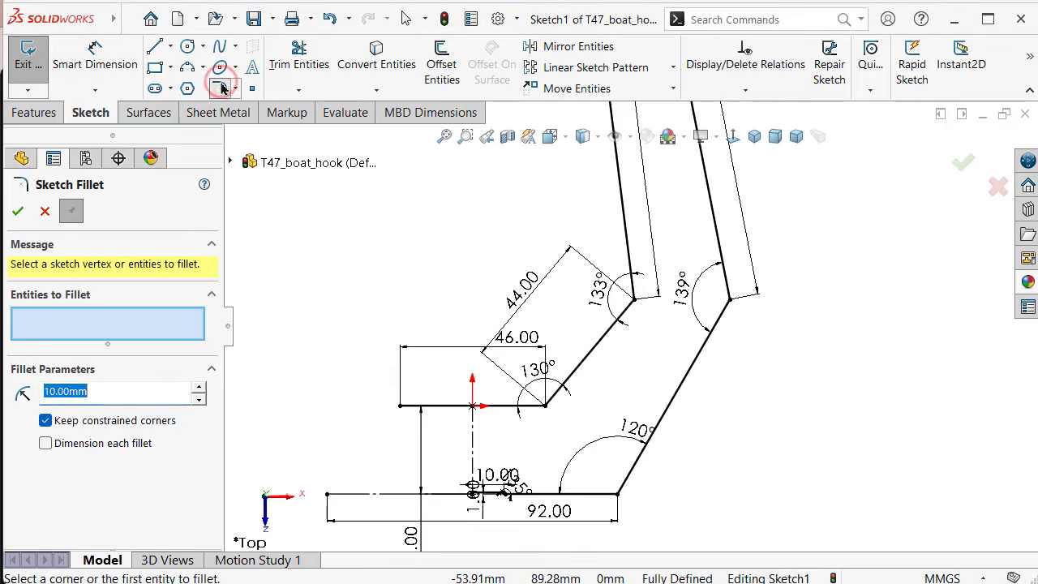
pyautogui.click(729, 299)
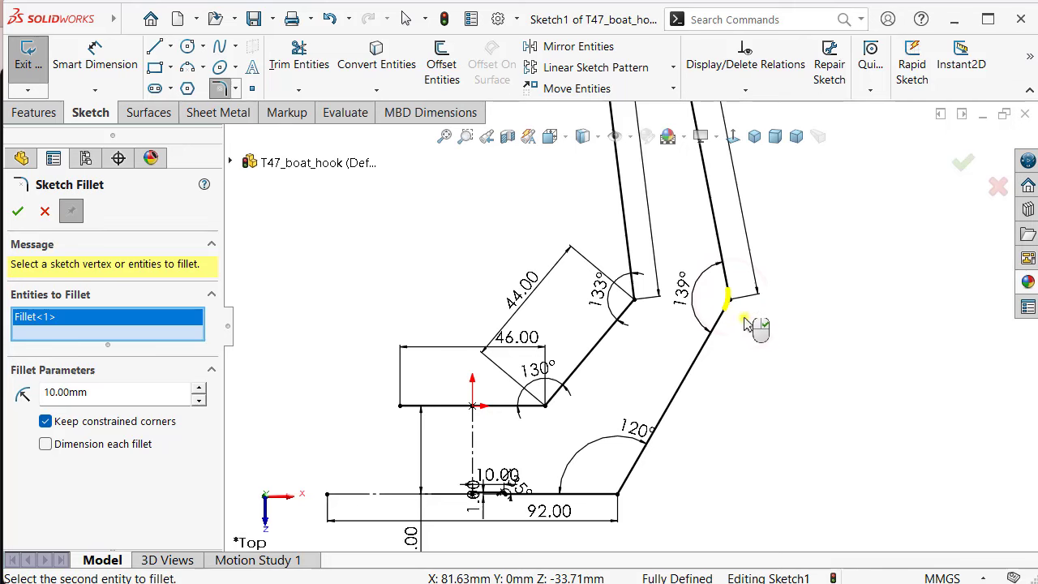
pyautogui.click(743, 320)
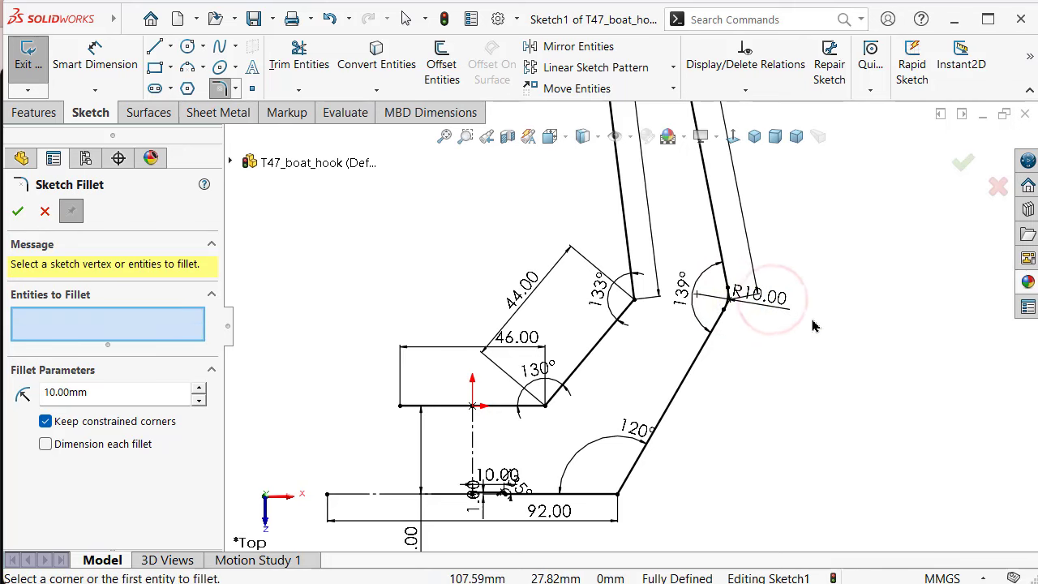
pyautogui.click(16, 212)
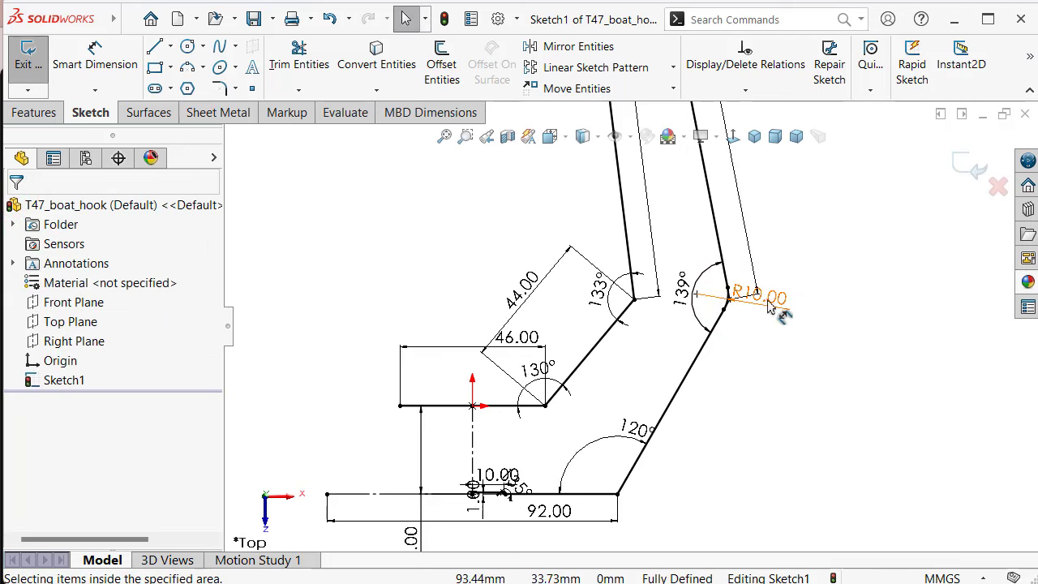
pyautogui.moveTo(758, 296); pyautogui.dragTo(808, 332)
pyautogui.click(729, 436)
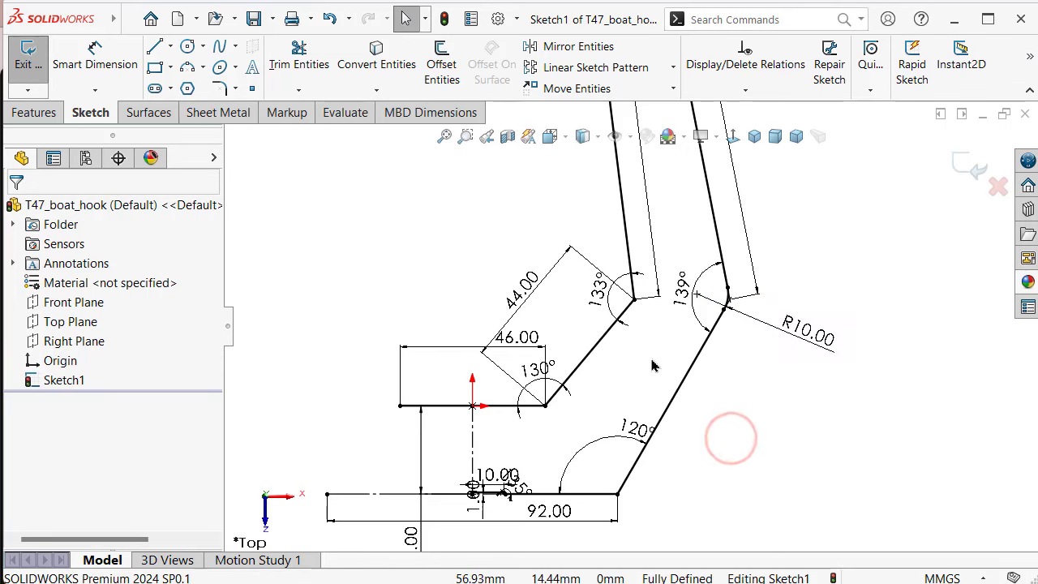
pyautogui.scroll(2, 634, 314)
# Box-select the whole hook sketch to review its dimensions, then deselect it
pyautogui.scroll(2, 634, 314)
pyautogui.scroll(-1, 634, 255)
pyautogui.scroll(-1, 571, 421)
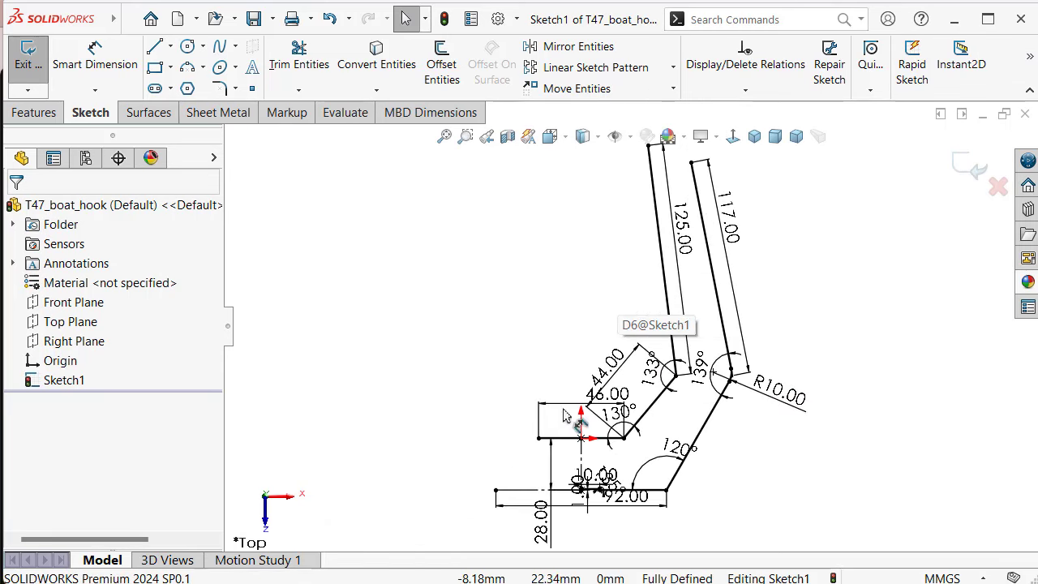
pyautogui.scroll(-1, 559, 420)
pyautogui.scroll(-1, 558, 420)
pyautogui.scroll(1, 616, 381)
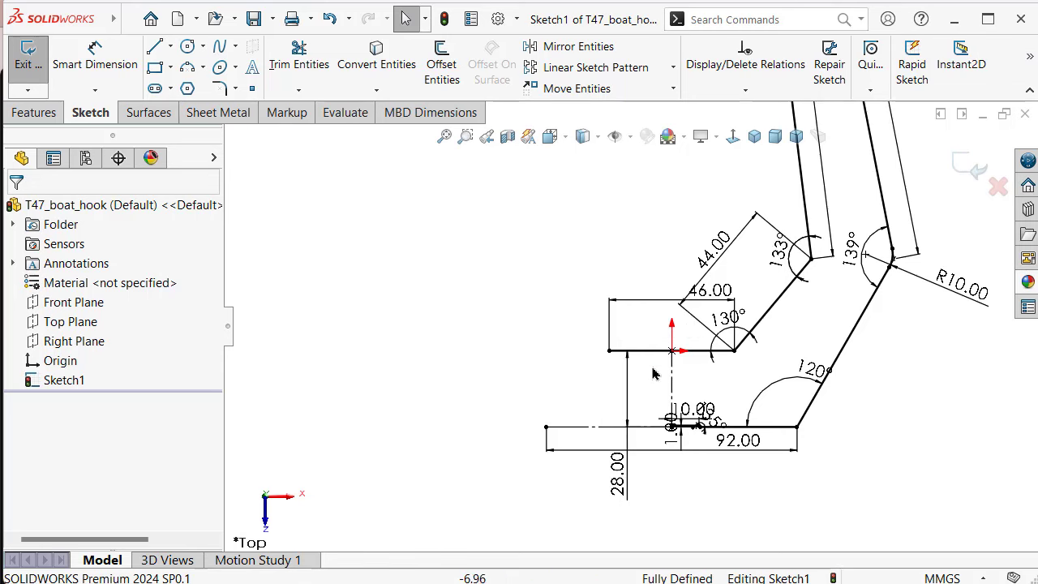
pyautogui.scroll(1, 655, 340)
pyautogui.scroll(2, 656, 309)
pyautogui.scroll(1, 679, 305)
pyautogui.scroll(1, 632, 235)
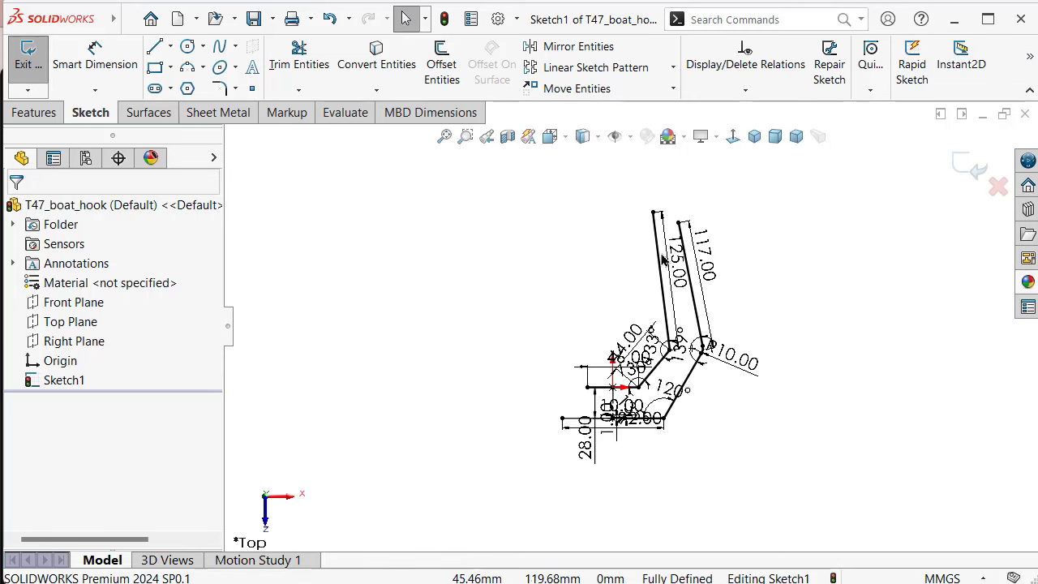
pyautogui.moveTo(590, 160); pyautogui.dragTo(758, 462)
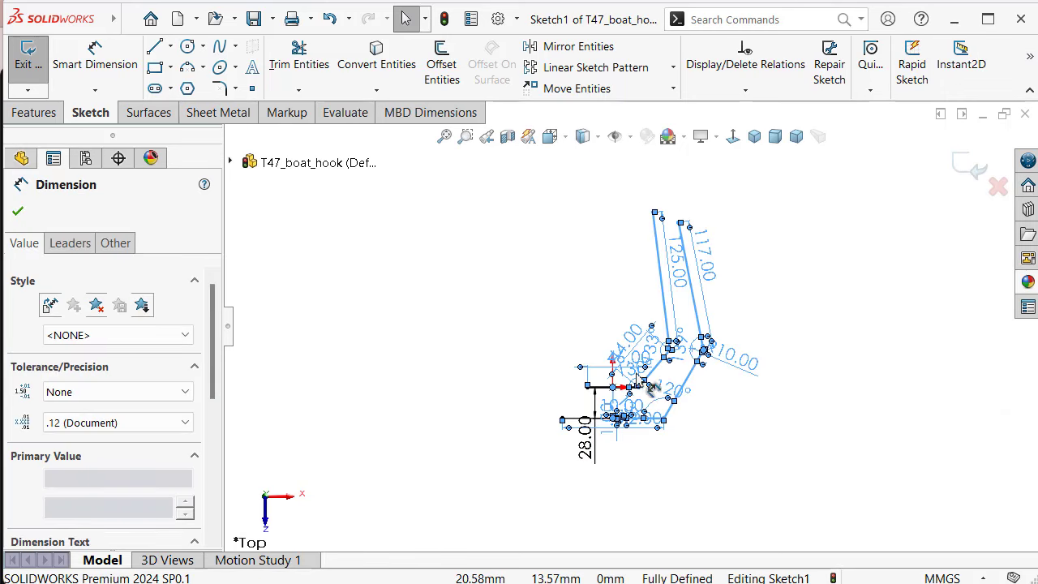
pyautogui.scroll(-3, 636, 380)
pyautogui.scroll(-1, 636, 380)
pyautogui.scroll(-2, 636, 380)
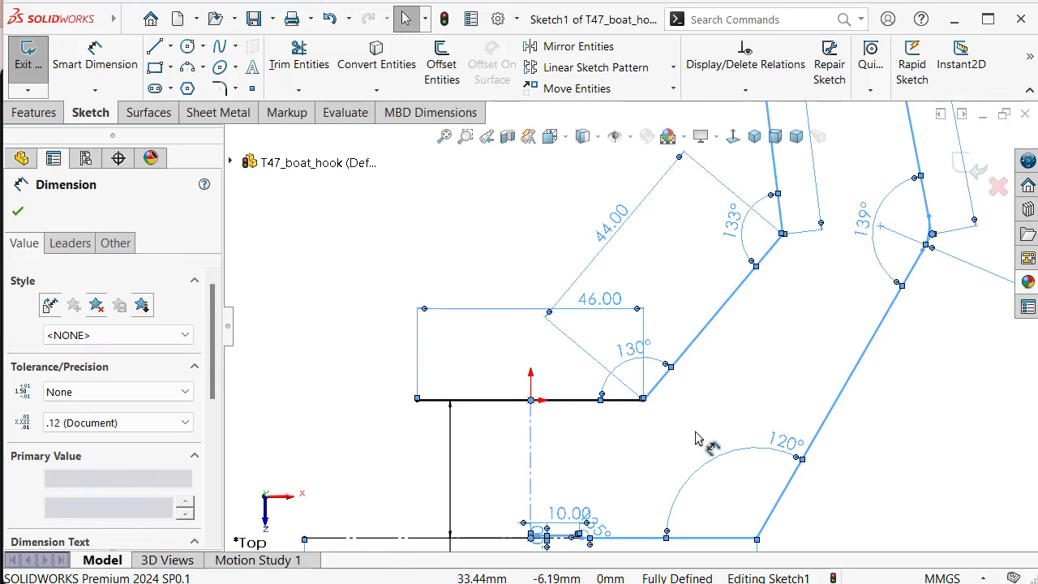
pyautogui.scroll(3, 673, 405)
pyautogui.scroll(1, 649, 372)
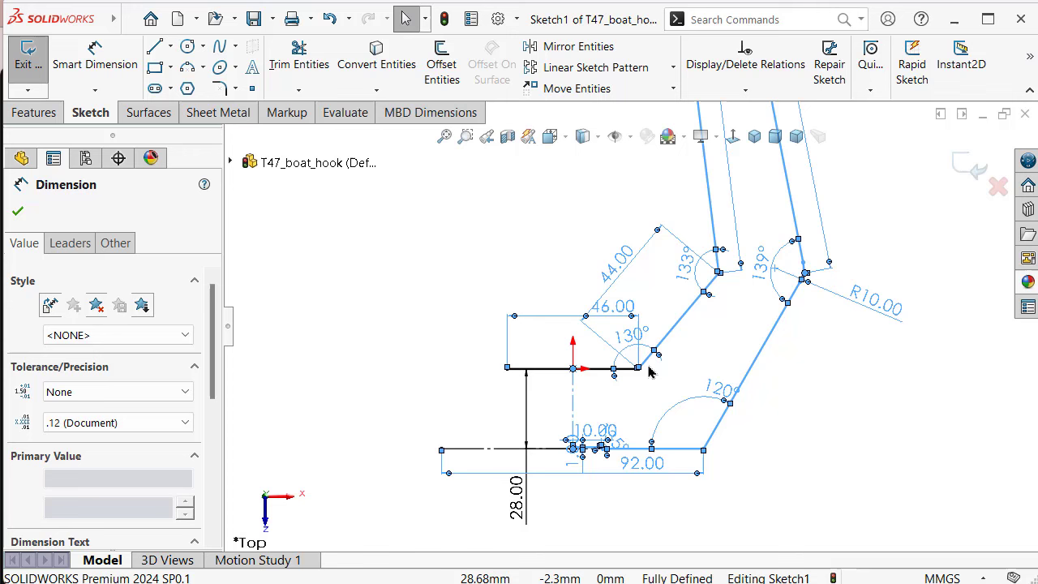
pyautogui.click(566, 49)
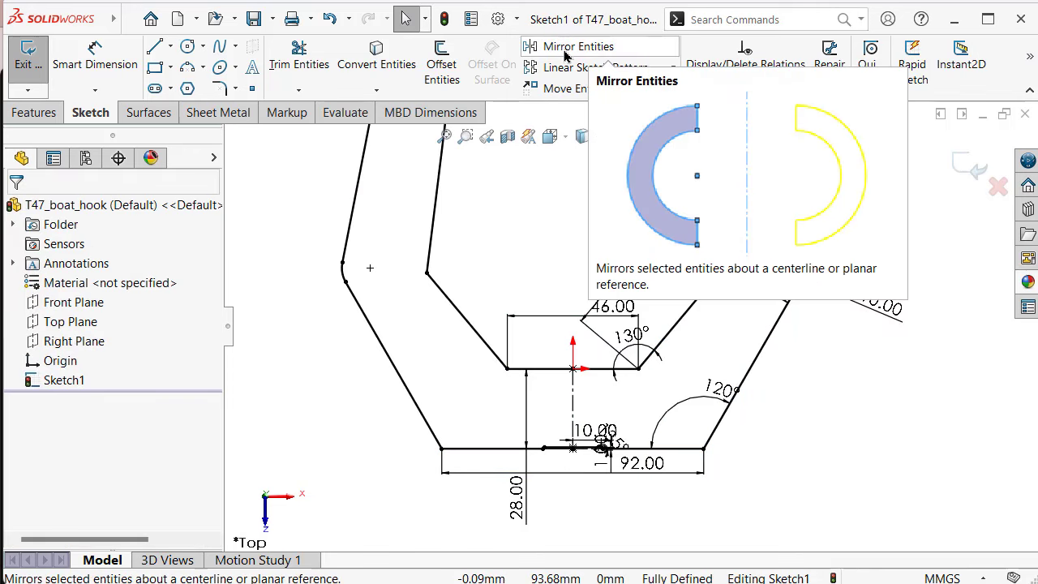
# Drag the 125.00 dimension to the left side of its arm line
pyautogui.scroll(1, 583, 259)
pyautogui.scroll(-5, 635, 239)
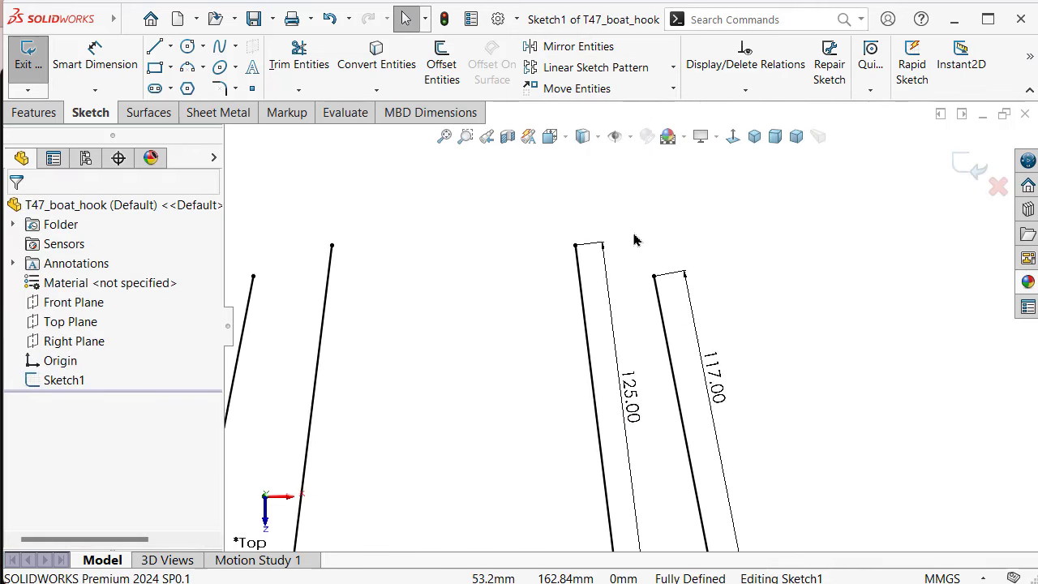
pyautogui.scroll(-3, 635, 239)
pyautogui.moveTo(610, 521); pyautogui.dragTo(479, 519)
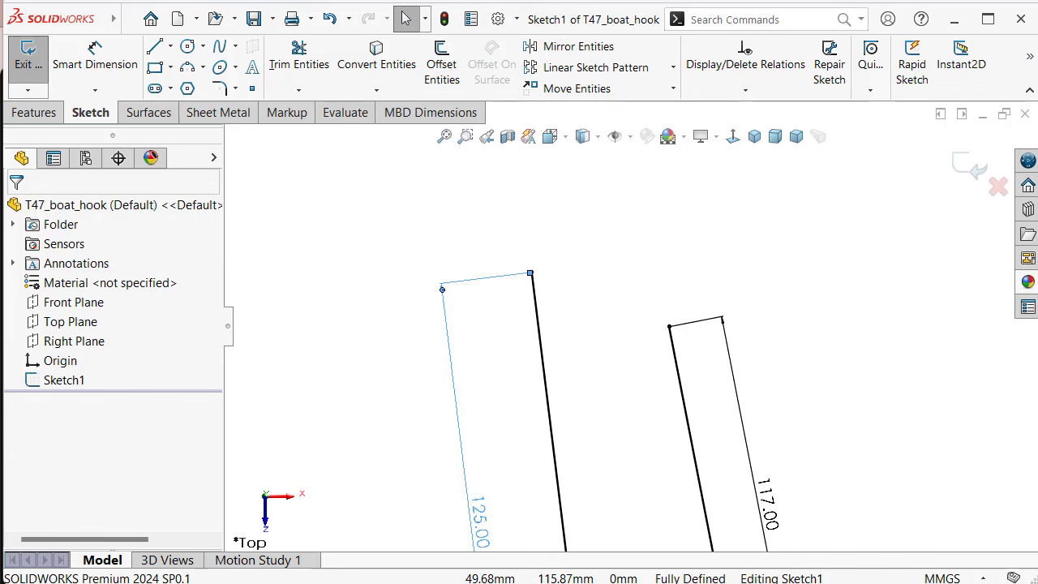
pyautogui.scroll(-2, 551, 275)
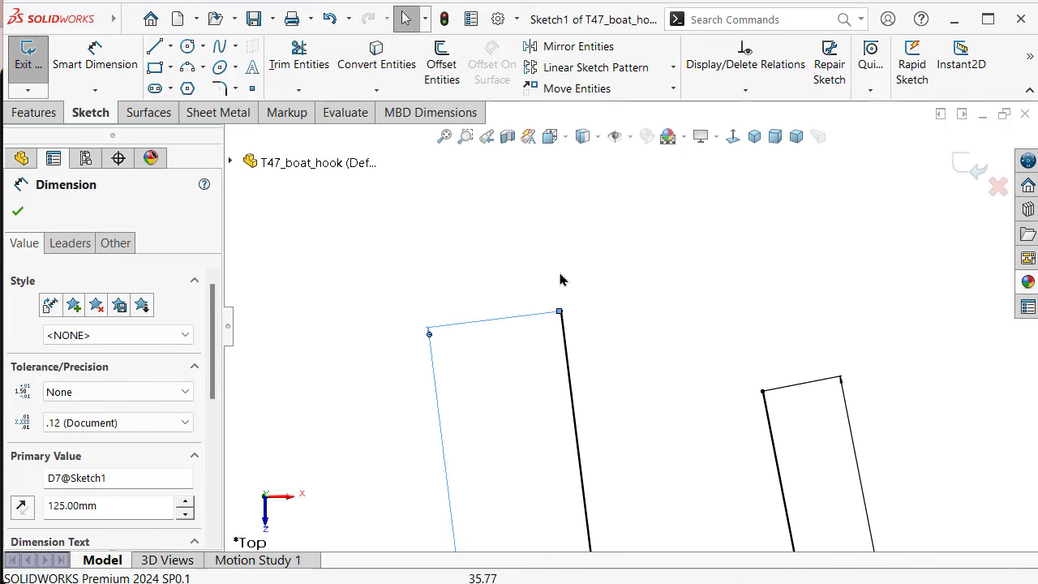
pyautogui.scroll(-1, 621, 341)
pyautogui.scroll(-1, 618, 338)
# Draw a small rounded tip arc at the top corner of the left prong
pyautogui.click(588, 261)
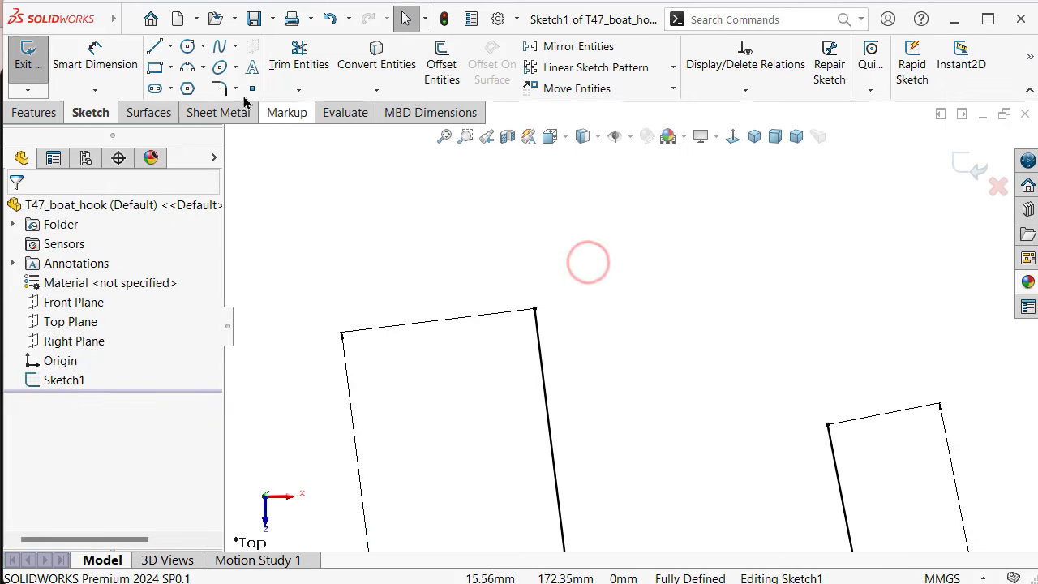
pyautogui.click(186, 66)
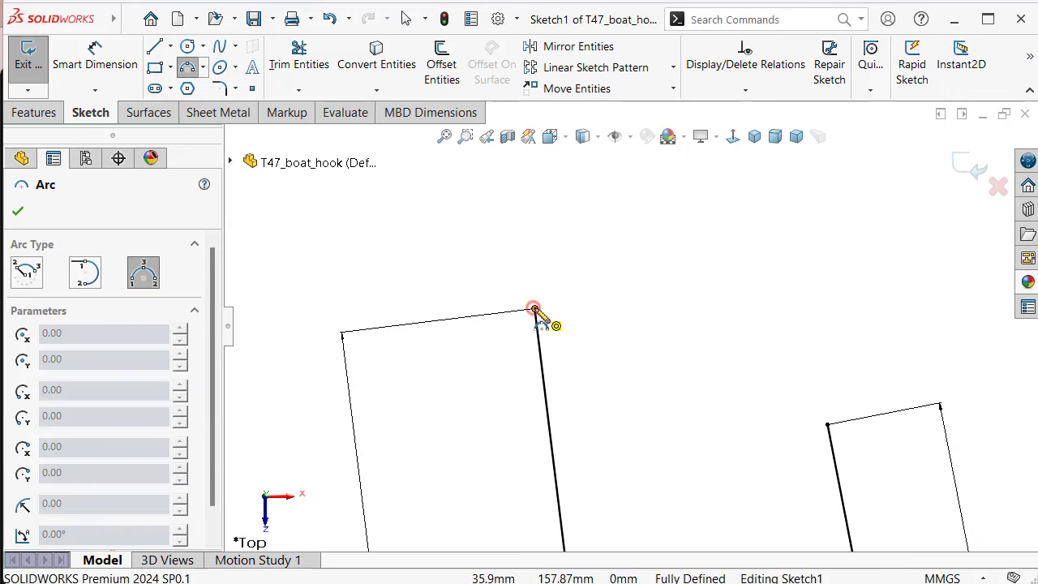
pyautogui.click(533, 309)
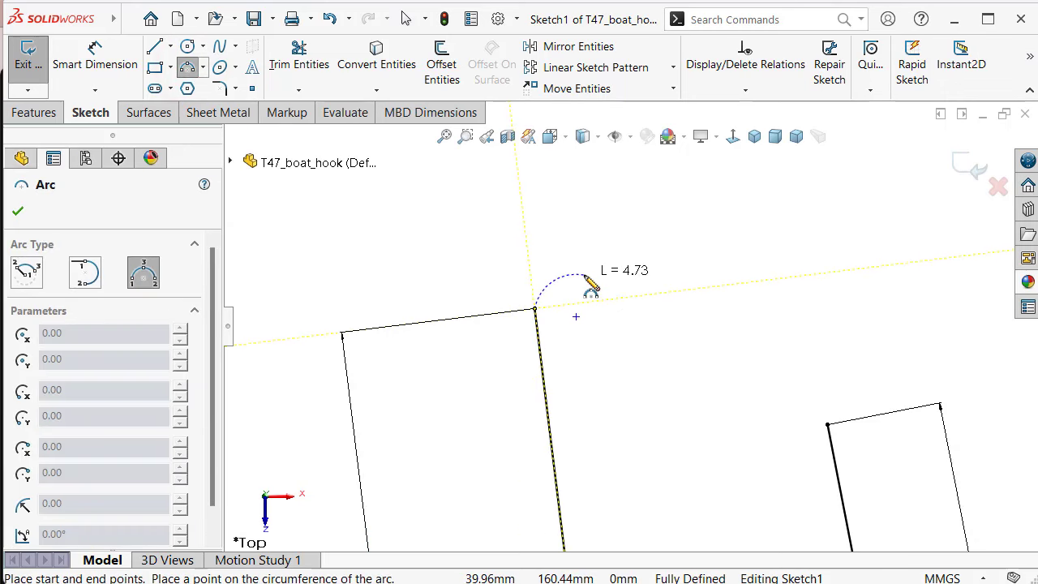
pyautogui.click(582, 276)
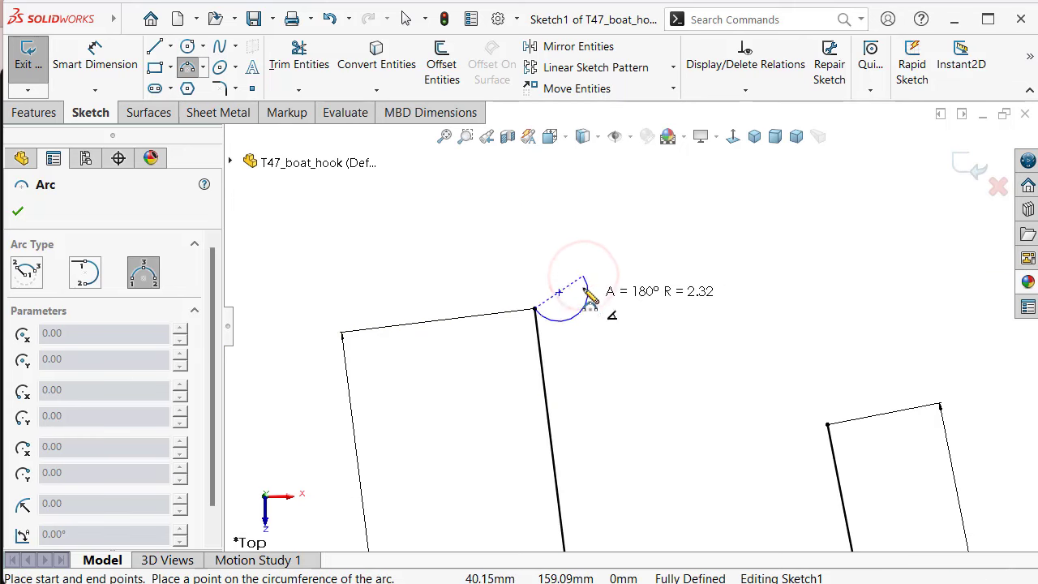
pyautogui.click(567, 281)
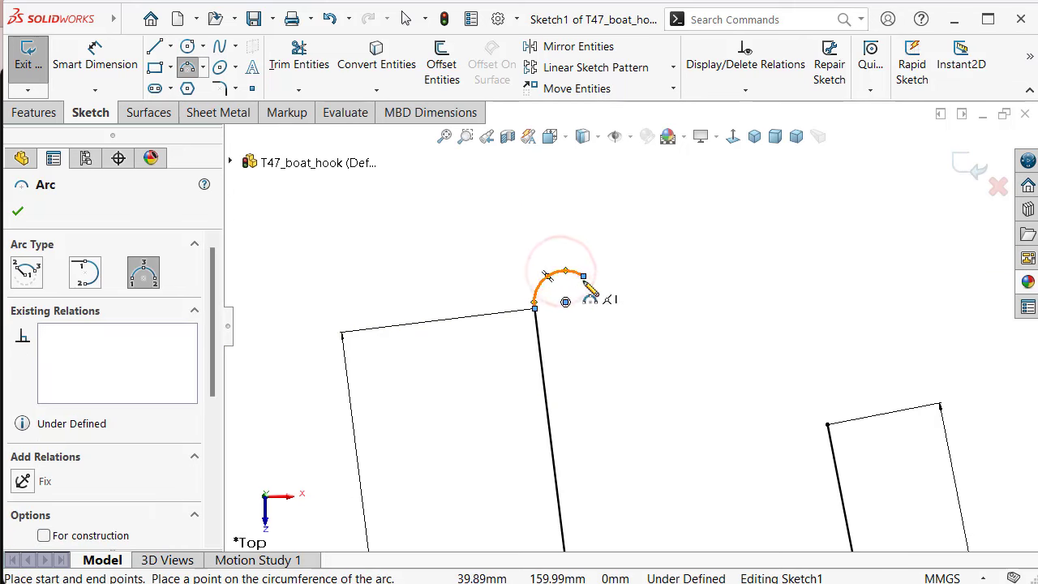
# Chain a long sweeping arc and a tight U-bend arc down from the tip
pyautogui.click(584, 277)
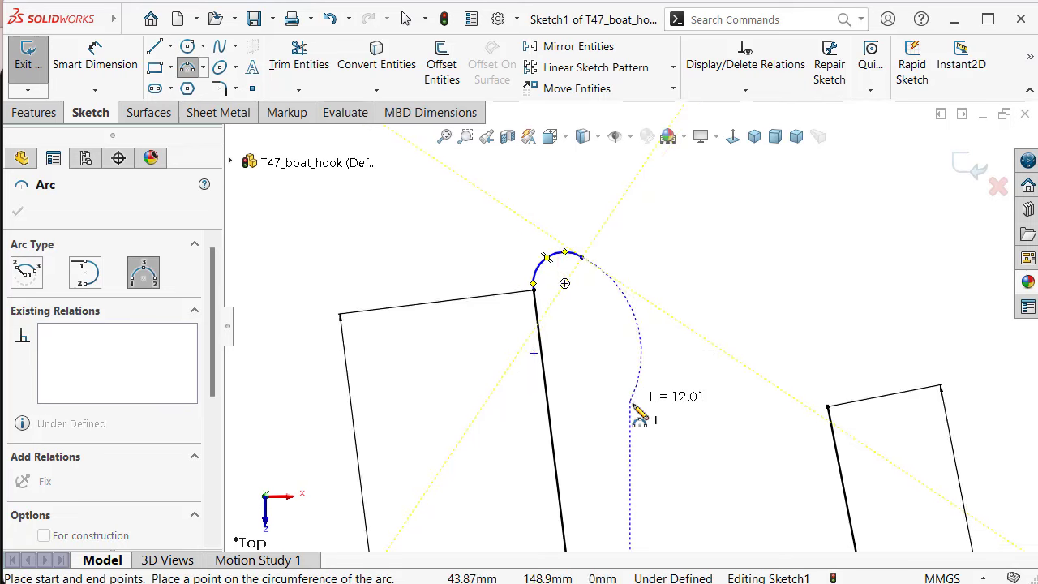
pyautogui.scroll(2, 640, 415)
pyautogui.scroll(2, 664, 438)
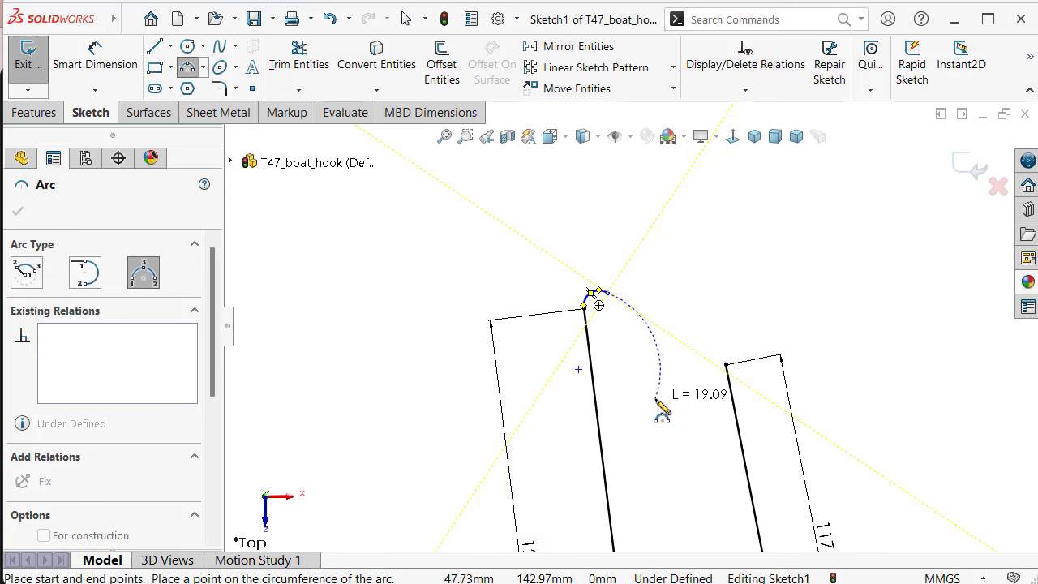
pyautogui.click(655, 399)
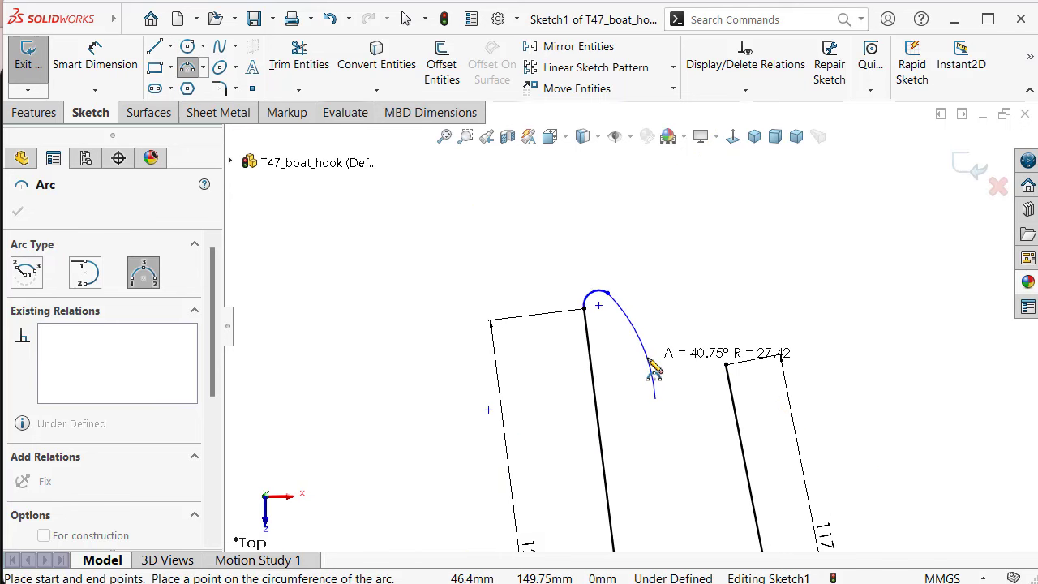
pyautogui.click(653, 377)
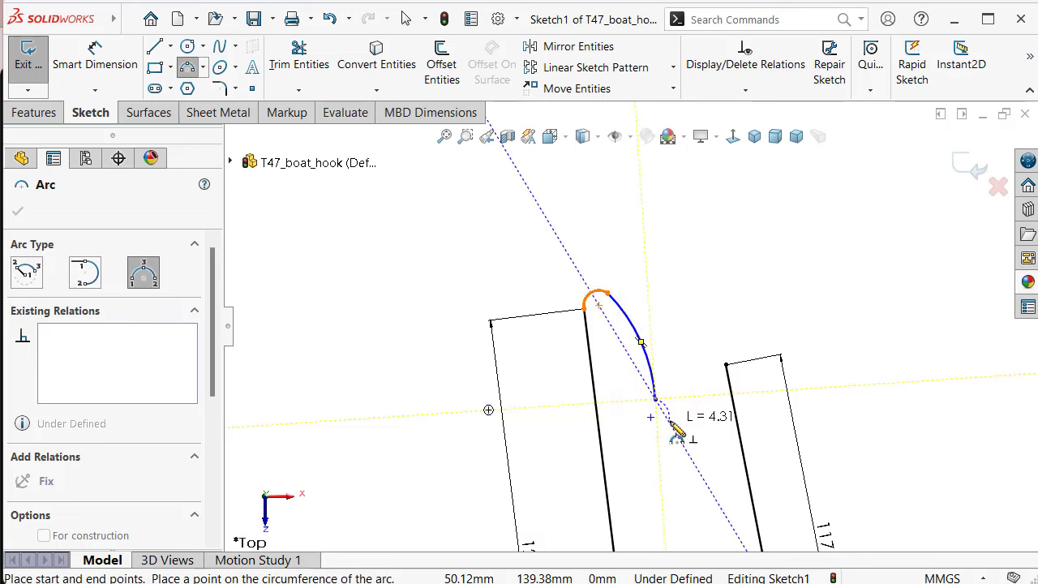
pyautogui.scroll(-3, 670, 421)
pyautogui.click(702, 363)
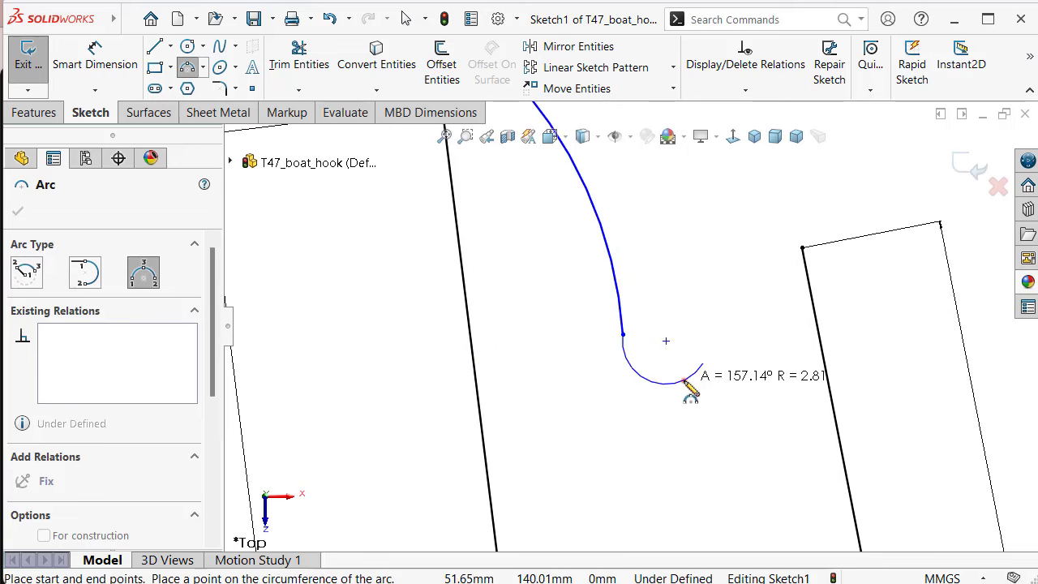
pyautogui.click(684, 380)
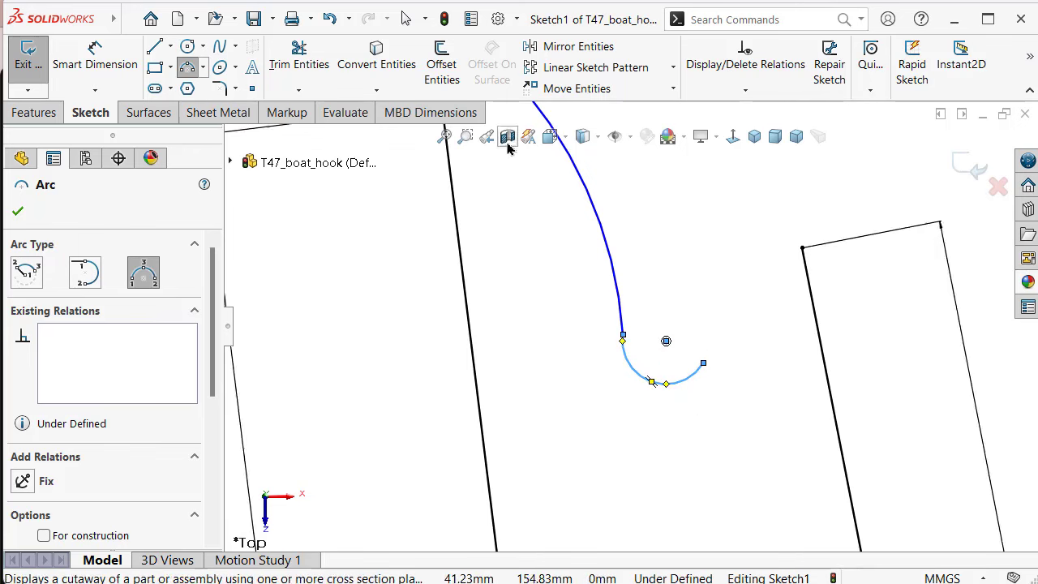
pyautogui.click(165, 47)
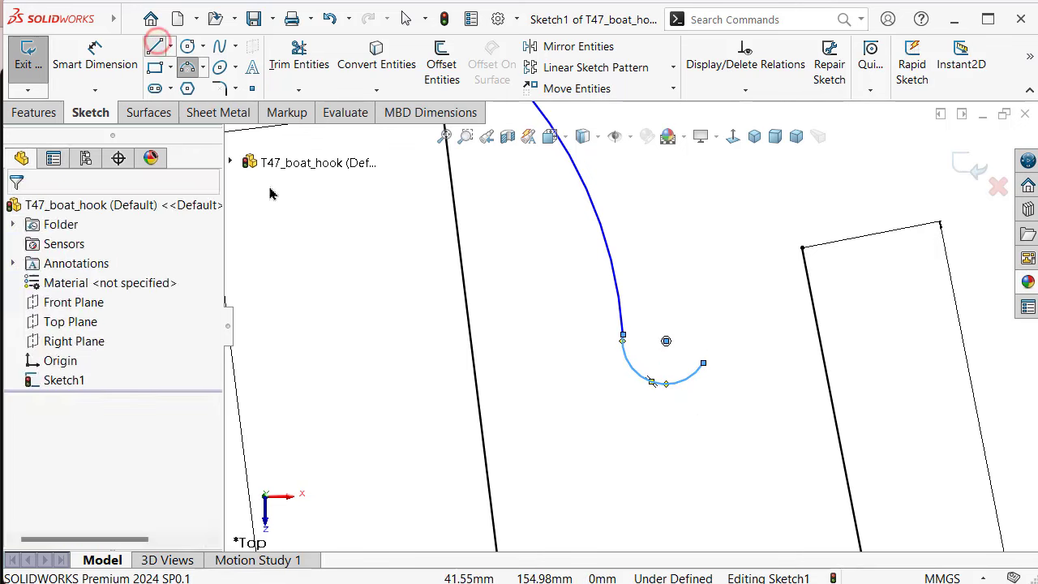
# Draw two lines from the U-bend's end up to the right prong's corner
pyautogui.click(703, 364)
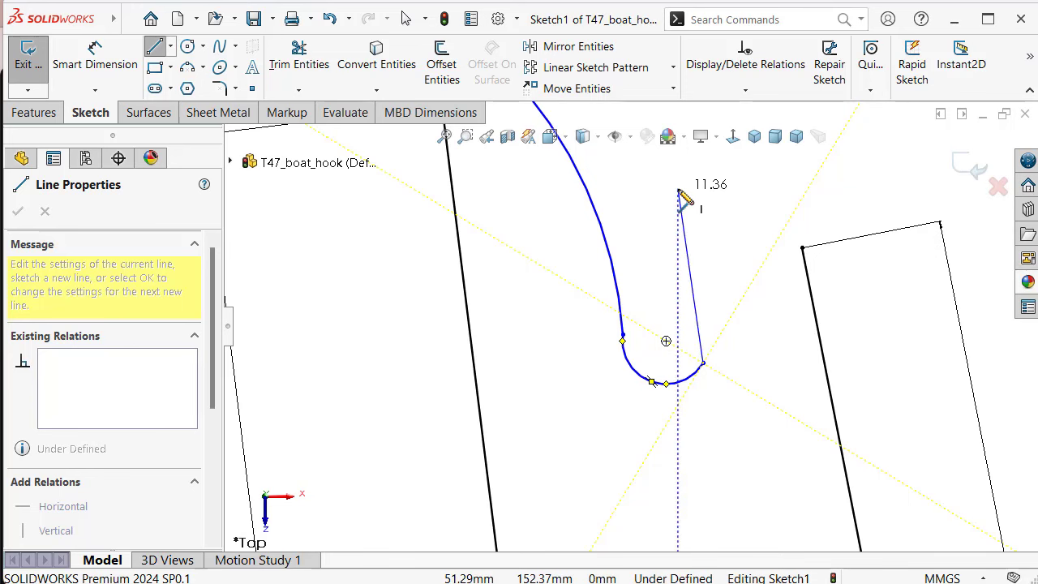
pyautogui.click(678, 189)
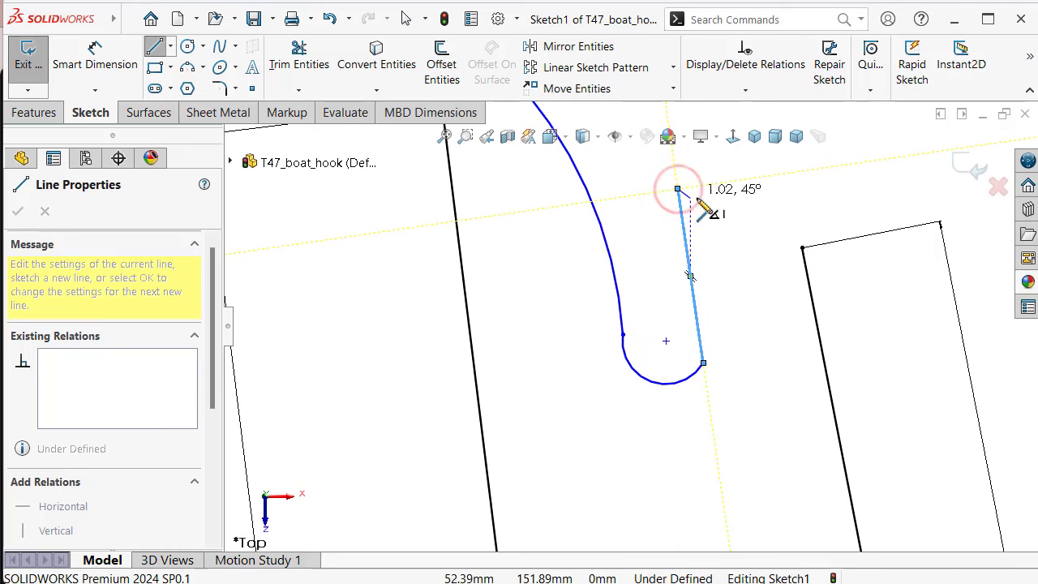
pyautogui.doubleClick(802, 248)
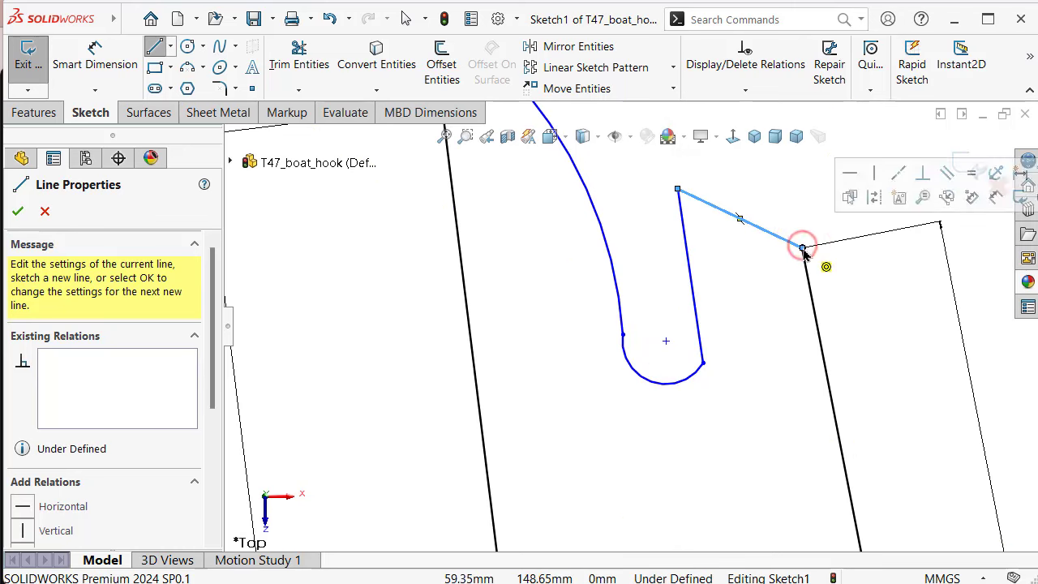
# Dimension the new lines' angles to 130° and 55°
pyautogui.click(96, 55)
pyautogui.click(758, 229)
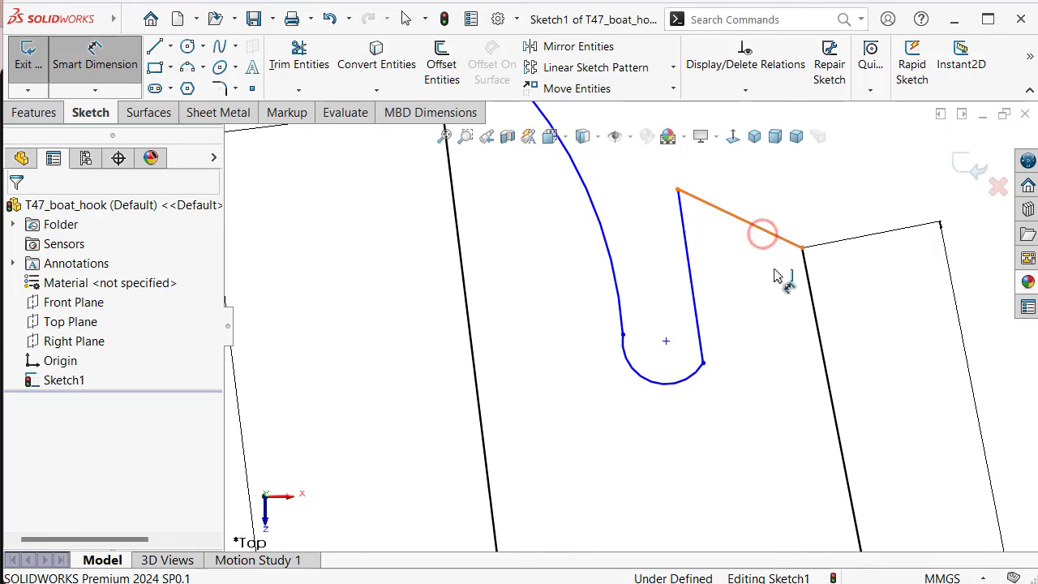
pyautogui.click(811, 297)
pyautogui.click(801, 298)
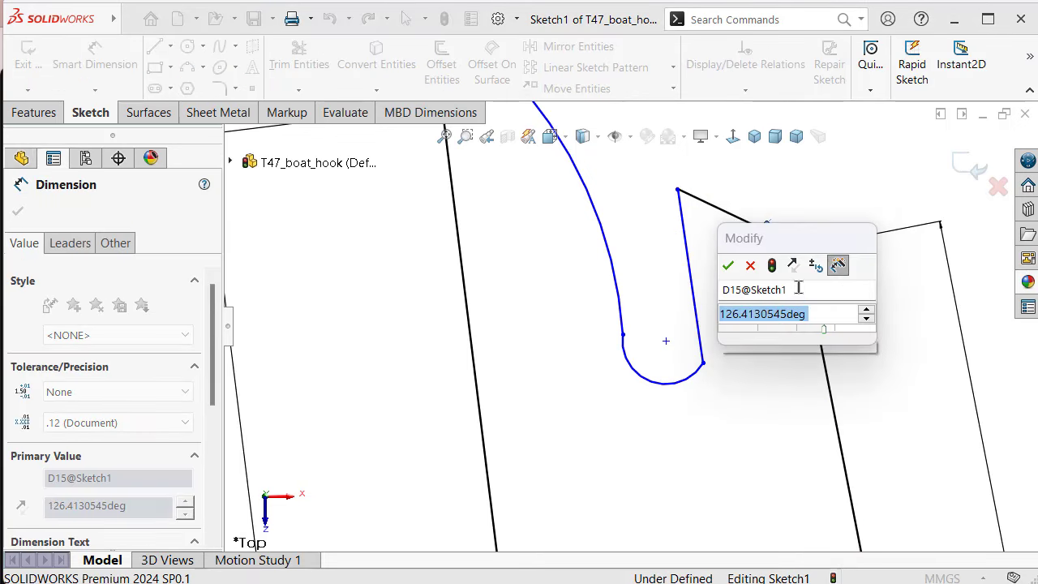
pyautogui.write('130')
pyautogui.press('Return')
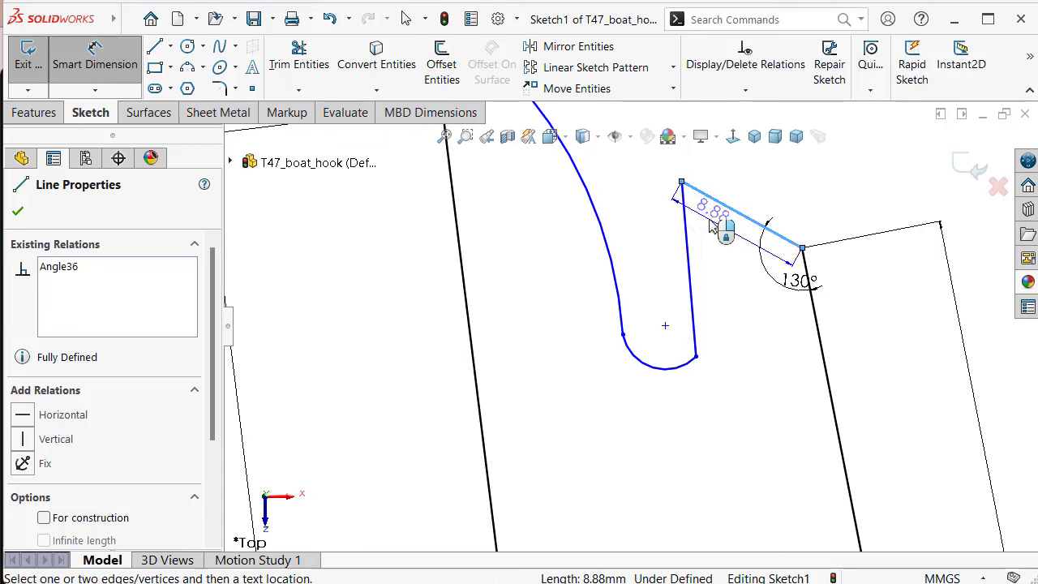
pyautogui.click(690, 250)
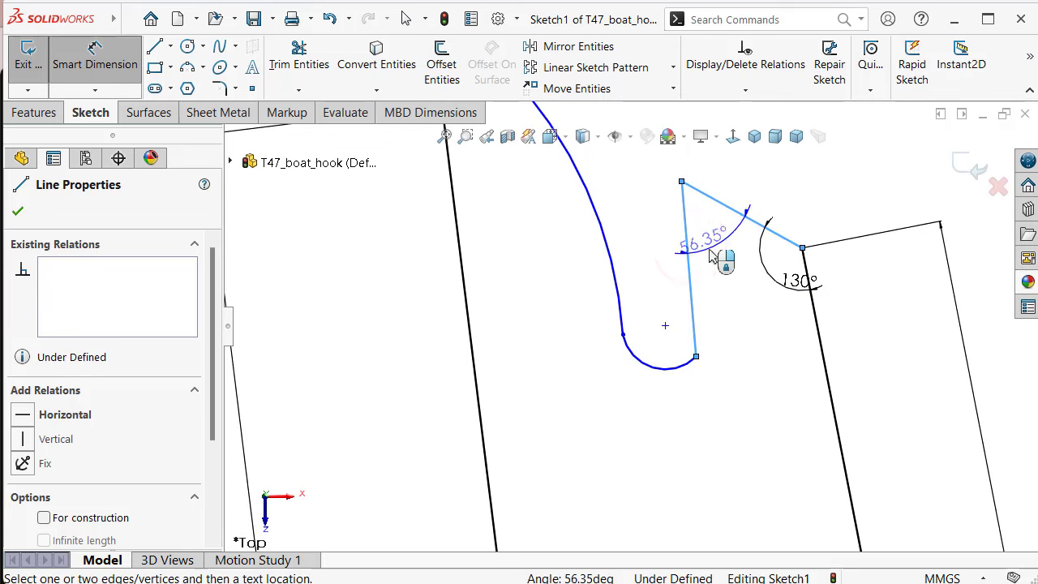
pyautogui.click(702, 252)
pyautogui.write('5')
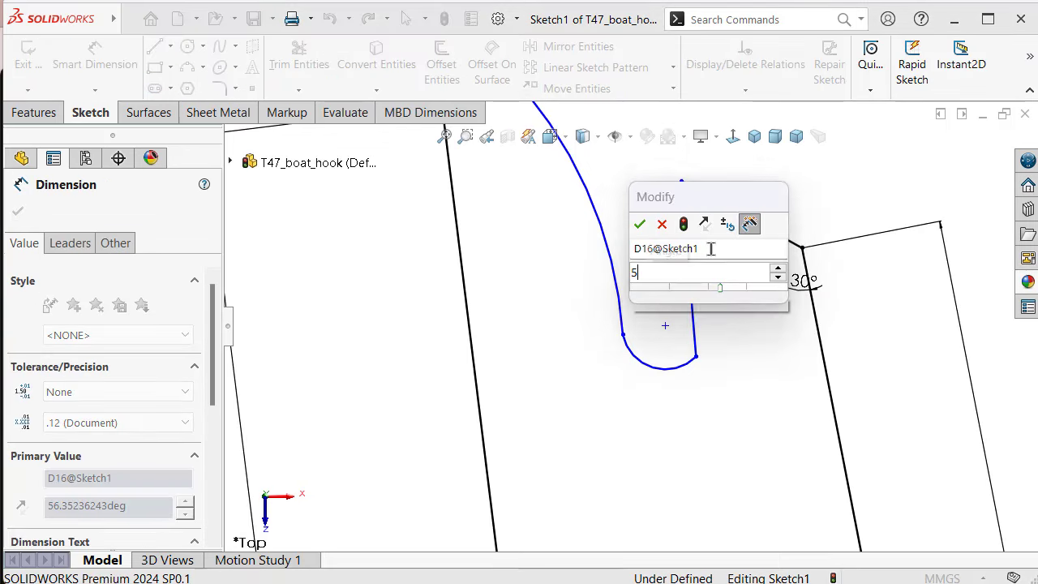
pyautogui.write('5')
pyautogui.press('Return')
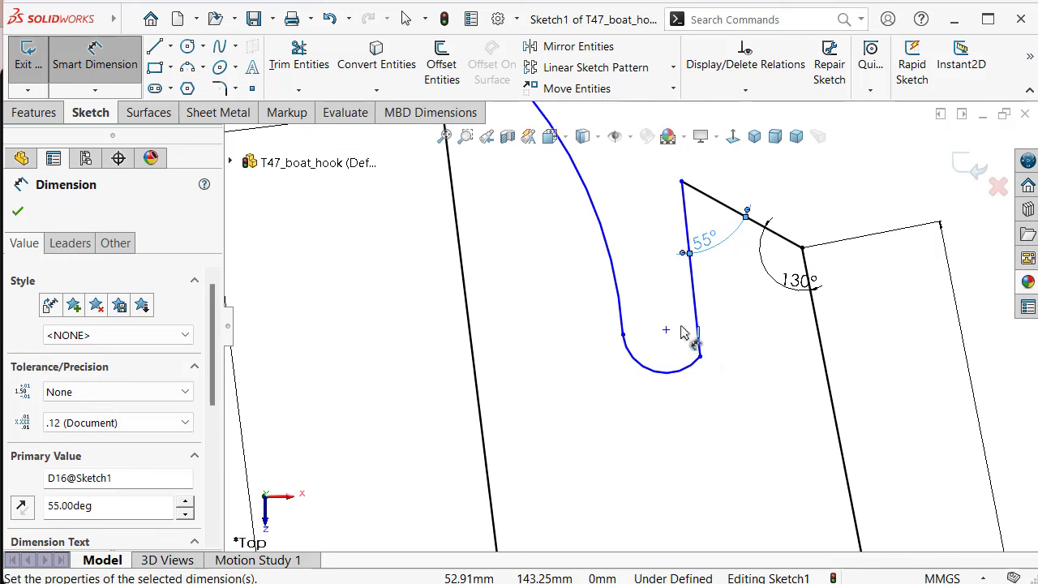
pyautogui.scroll(3, 683, 333)
pyautogui.scroll(-1, 591, 251)
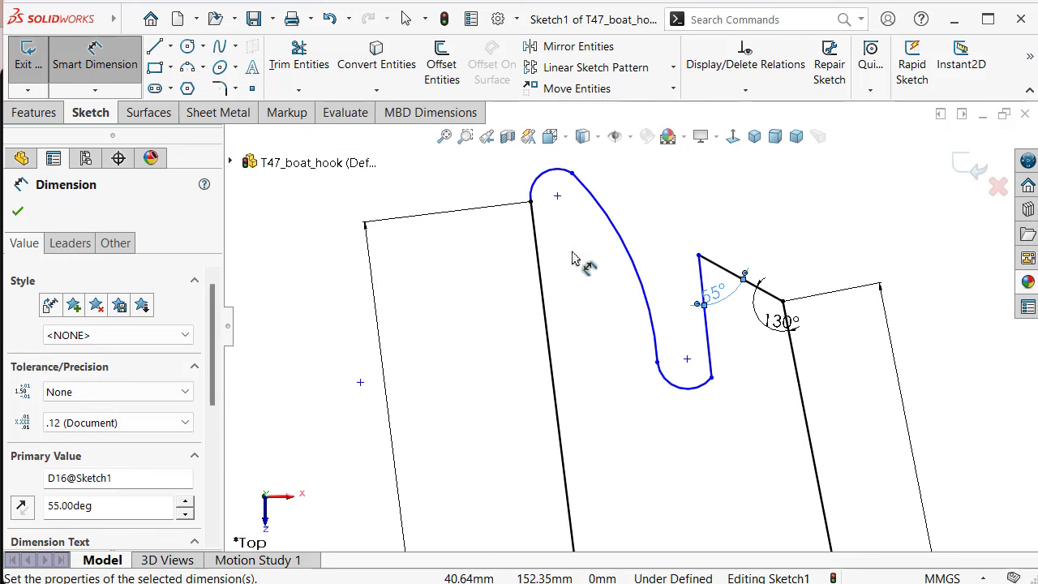
pyautogui.scroll(-2, 571, 258)
# Dimension the small tip arc to a 2.5 mm radius
pyautogui.click(560, 207)
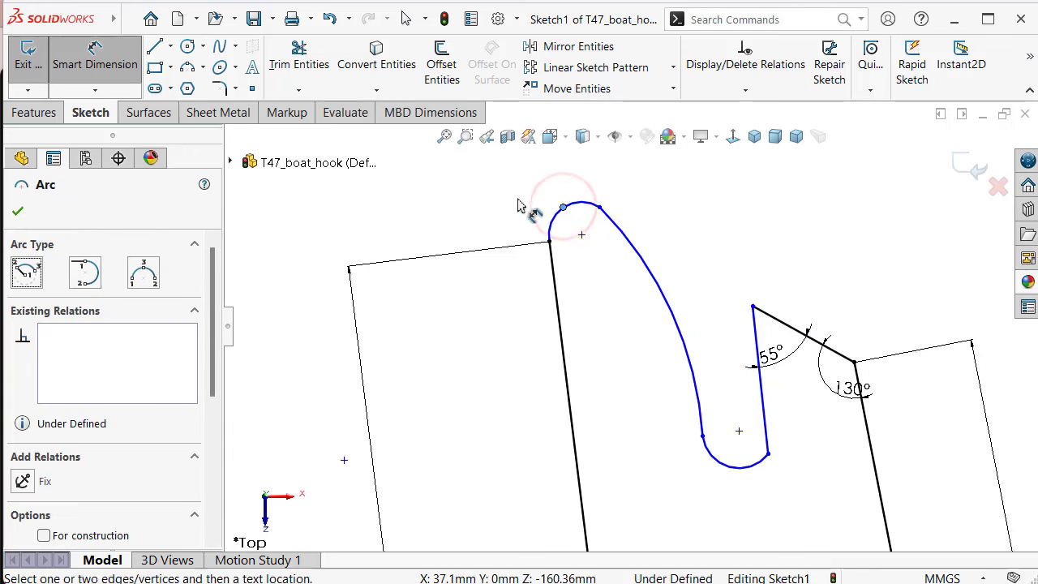
pyautogui.click(525, 215)
pyautogui.click(554, 218)
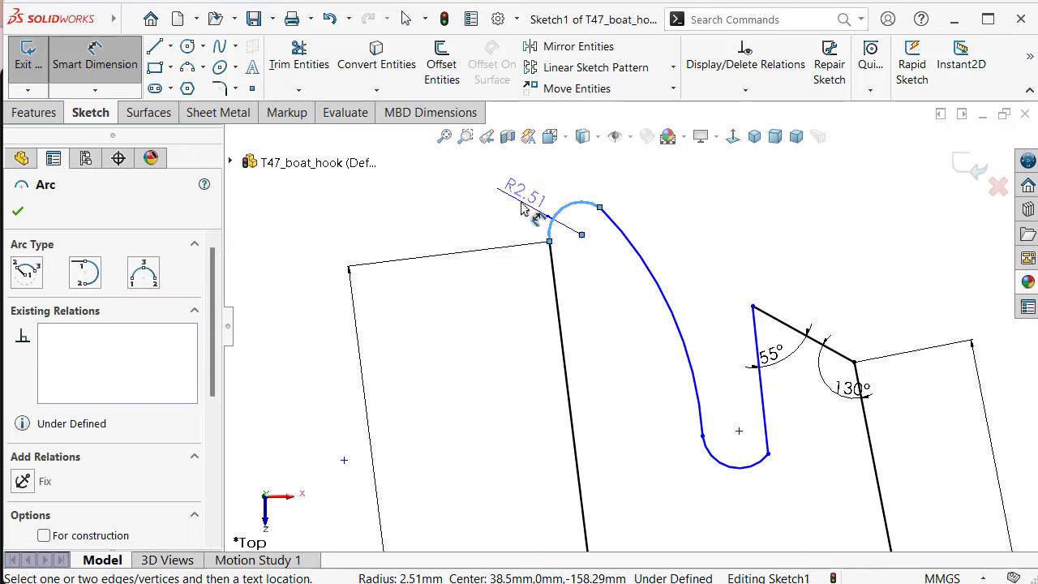
pyautogui.click(527, 202)
pyautogui.write('2.')
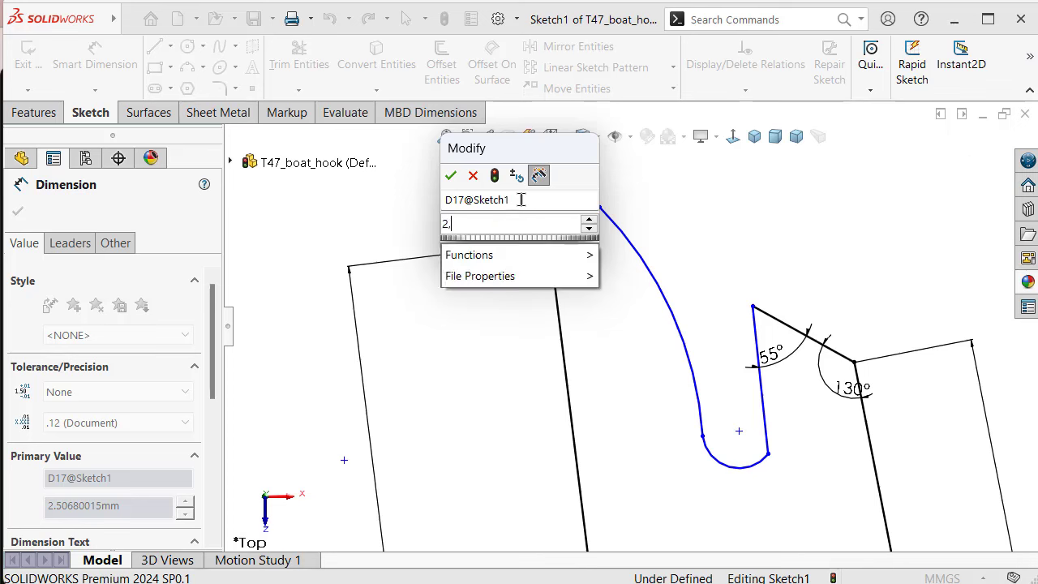
pyautogui.write('5')
pyautogui.press('Return')
pyautogui.press('Escape')
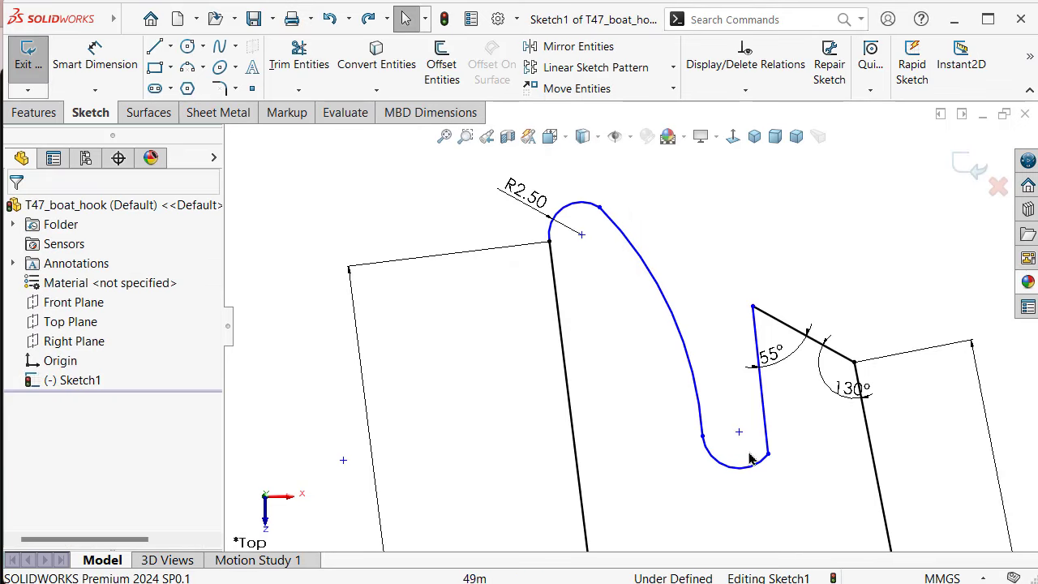
# Make the curve's junctions tangent and drag the lower junction down to reshape it
pyautogui.click(770, 456)
pyautogui.click(823, 371)
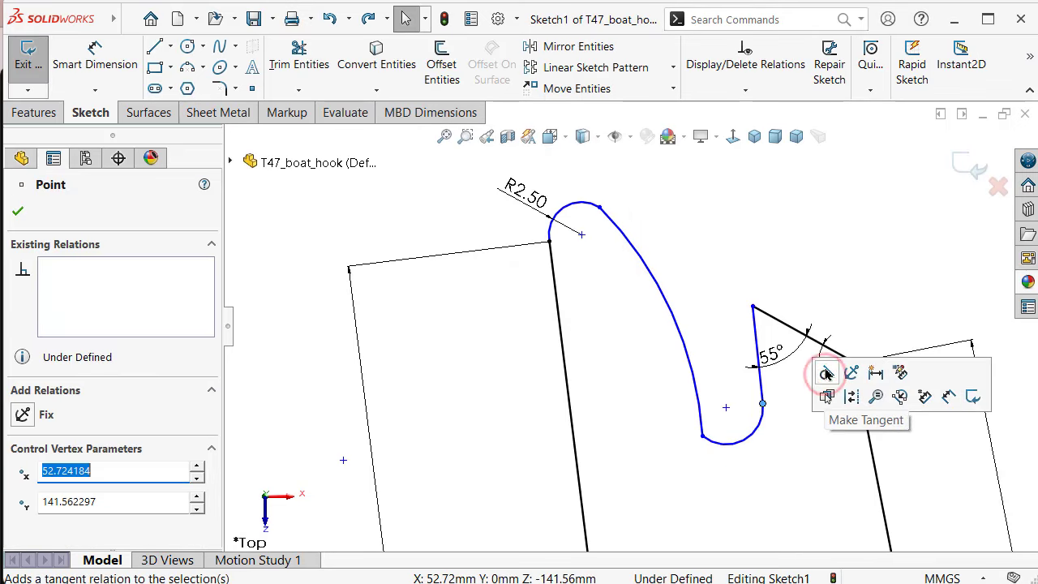
pyautogui.click(727, 240)
pyautogui.click(702, 437)
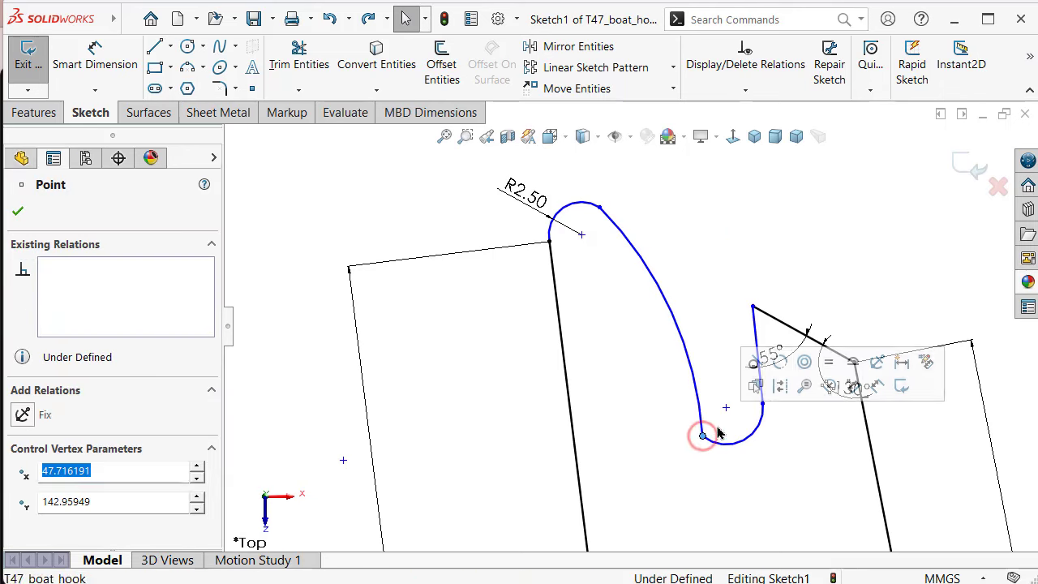
pyautogui.click(755, 362)
pyautogui.click(726, 219)
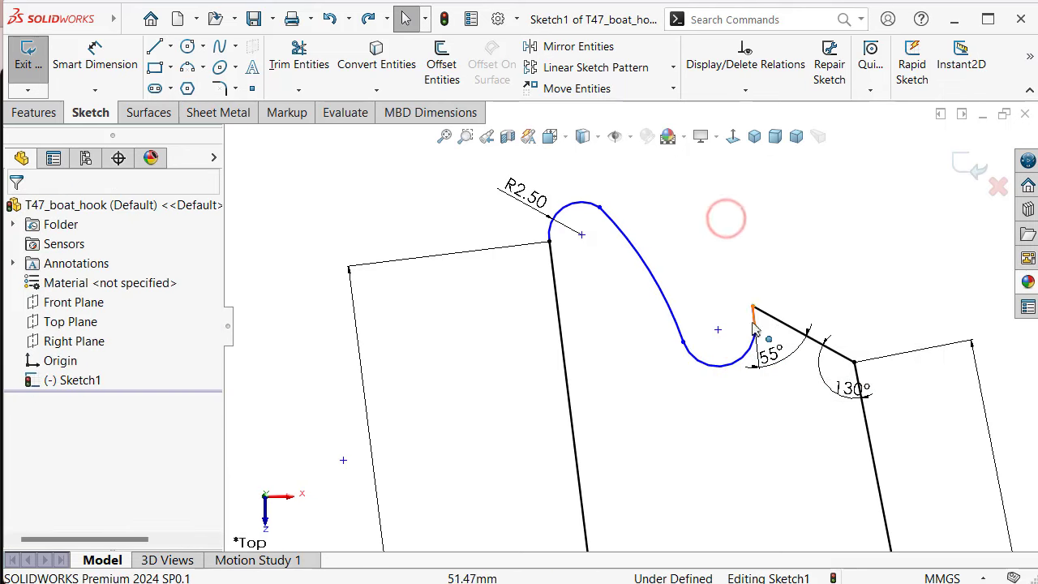
pyautogui.moveTo(718, 331); pyautogui.dragTo(720, 430)
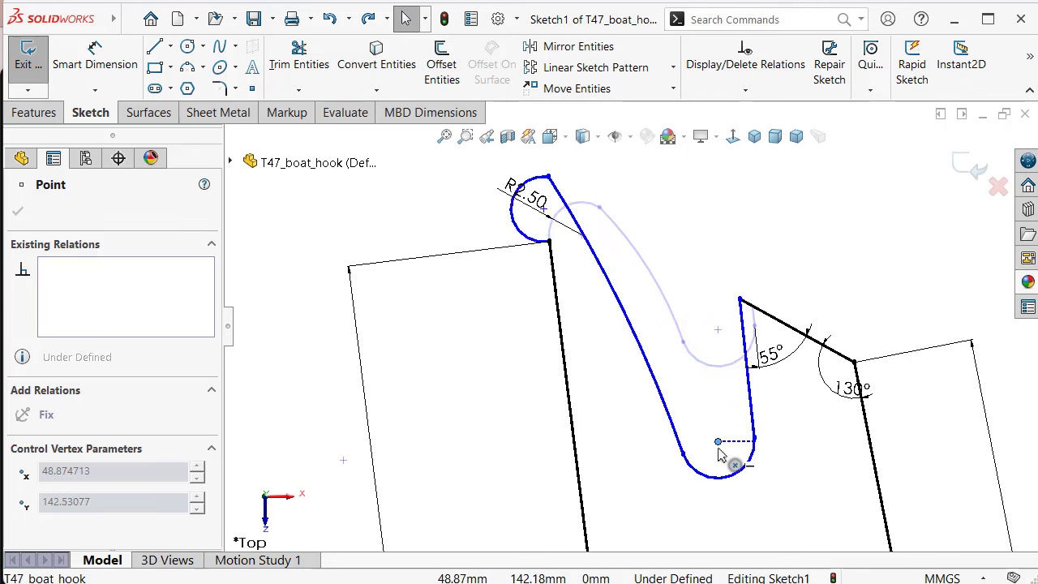
pyautogui.click(600, 209)
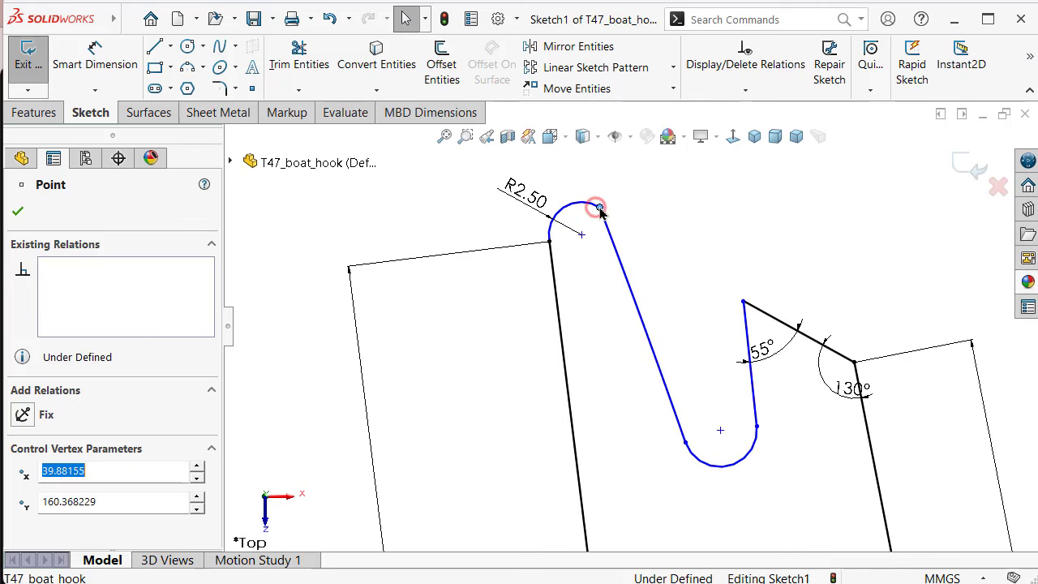
pyautogui.click(661, 214)
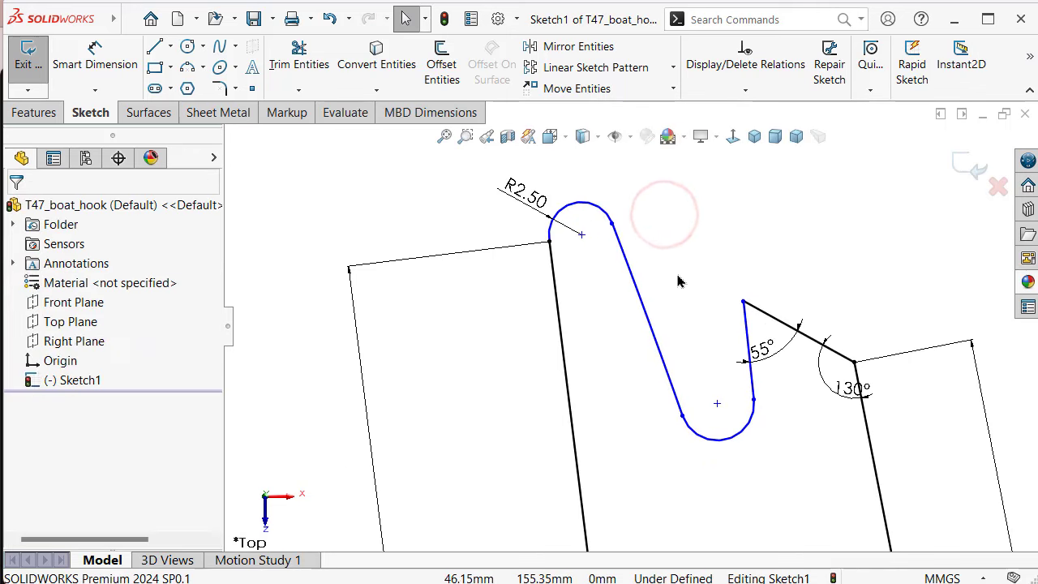
pyautogui.click(90, 52)
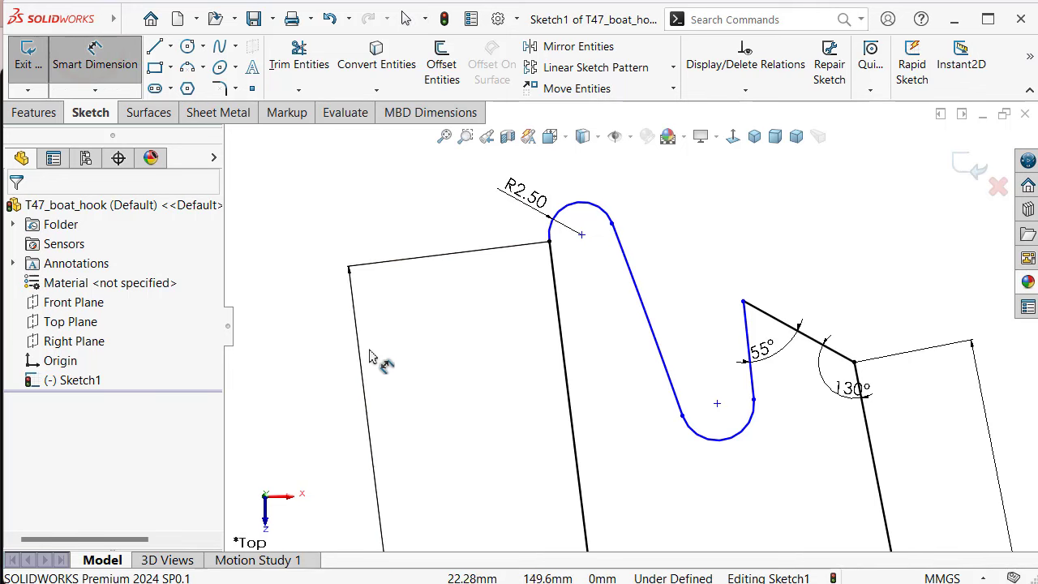
# Give the hook's lower U-bend a 3 mm radius
pyautogui.click(737, 459)
pyautogui.click(751, 485)
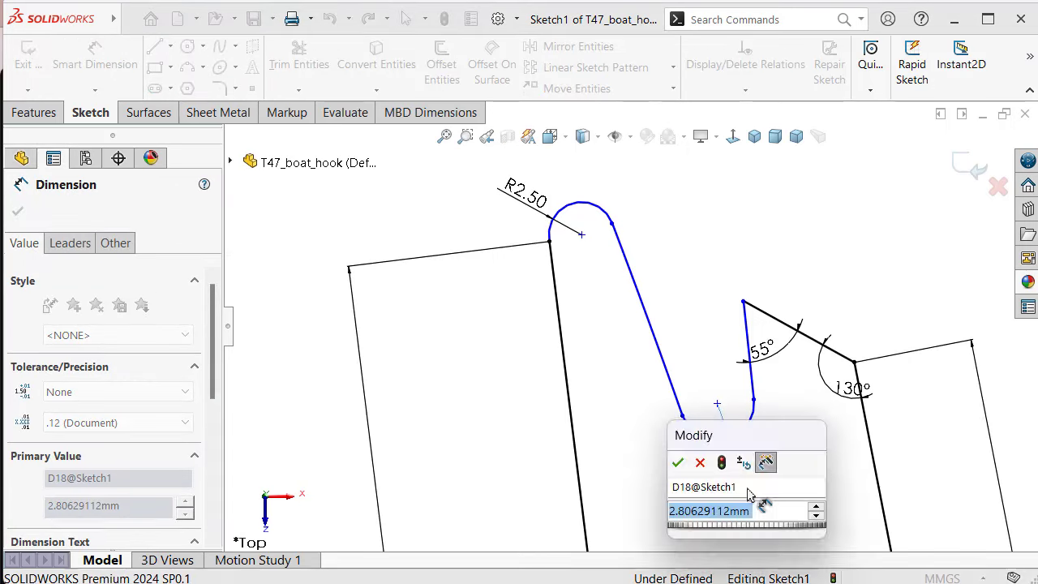
pyautogui.write('3')
pyautogui.press('Return')
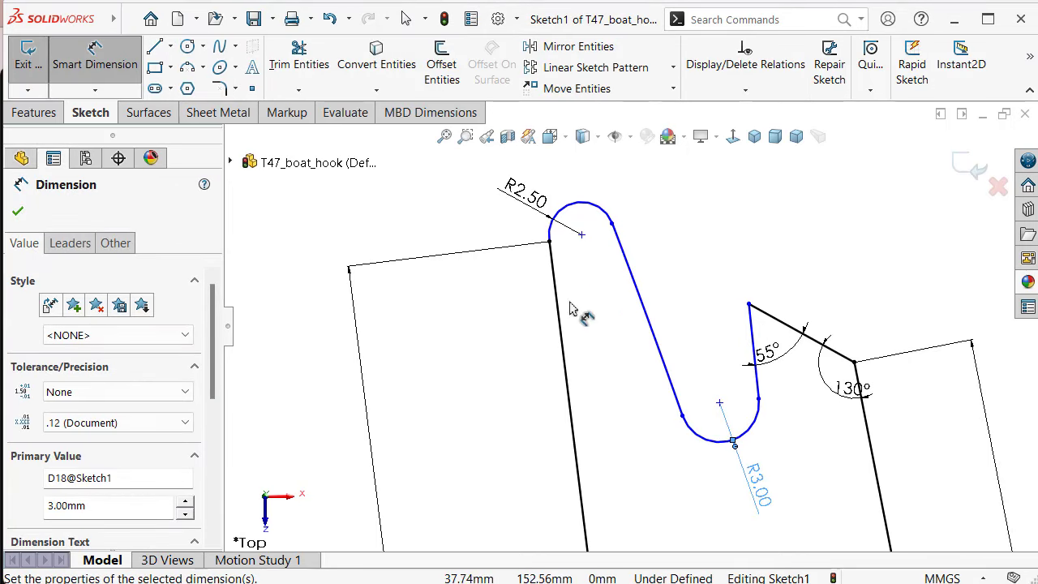
# Dimension the long side's vertical drop between its endpoints as 20 mm
pyautogui.click(611, 223)
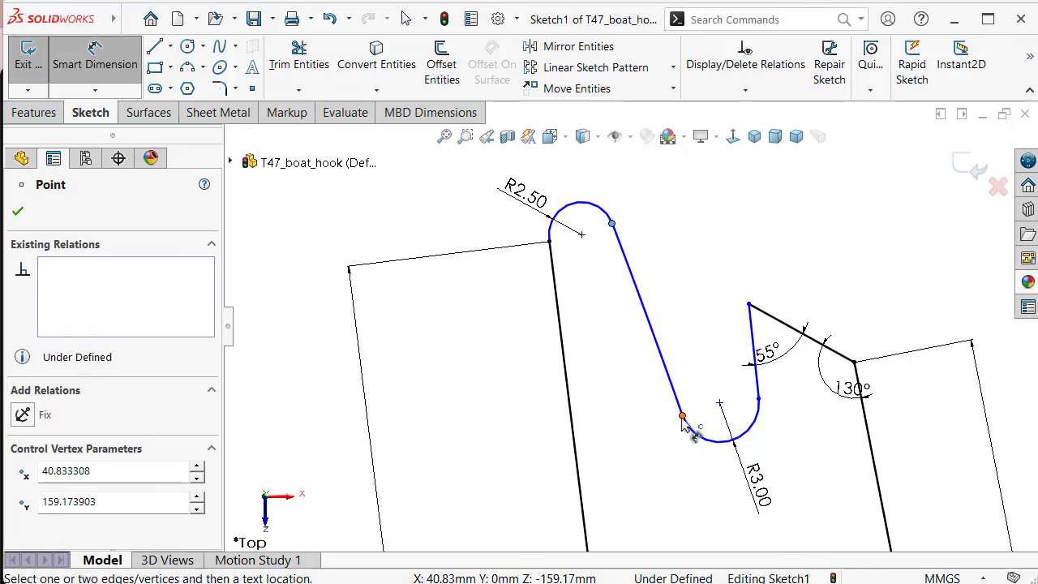
pyautogui.click(682, 417)
pyautogui.click(459, 398)
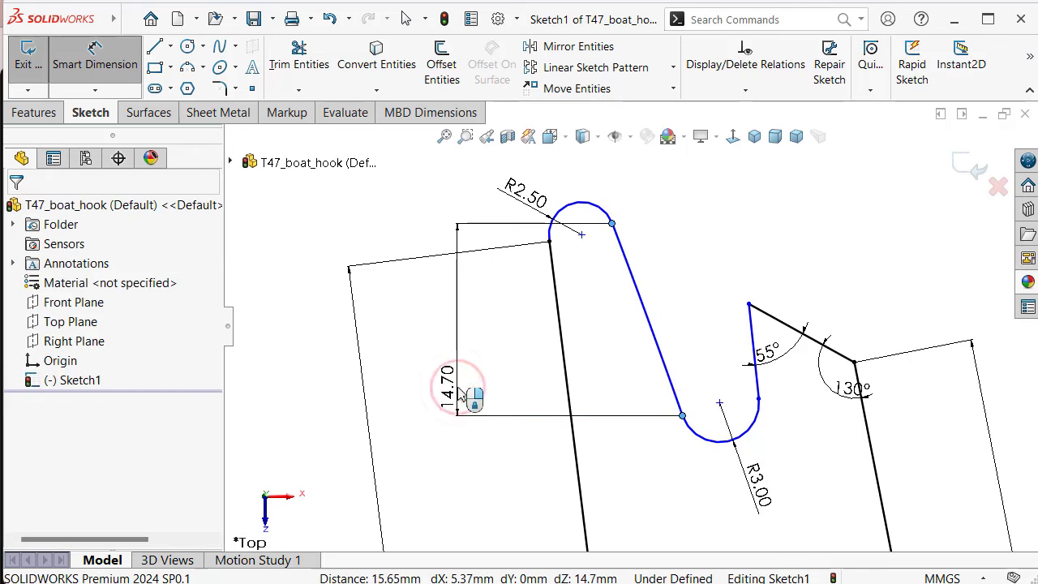
pyautogui.write('20')
pyautogui.press('Return')
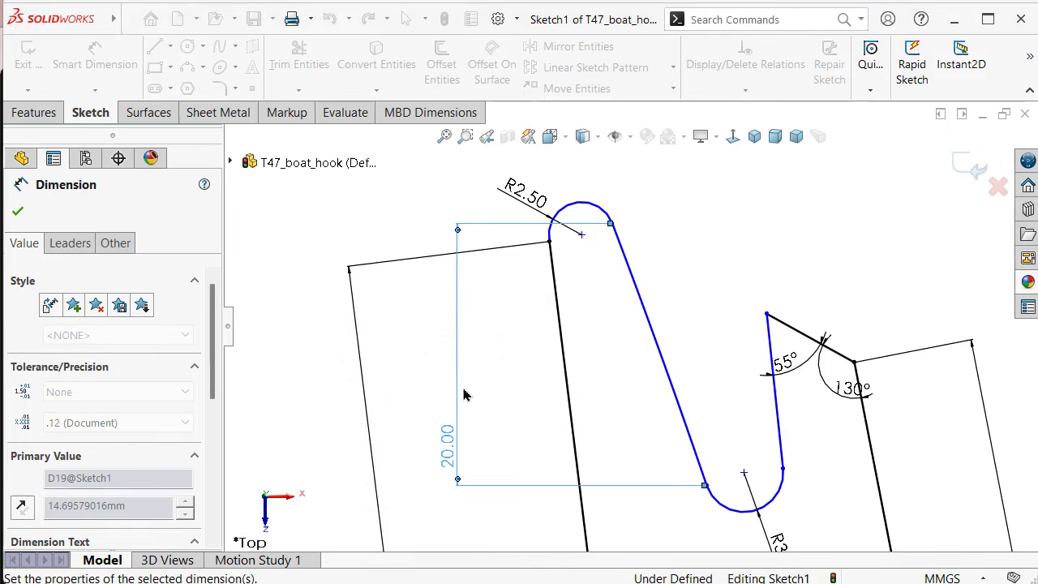
pyautogui.click(690, 232)
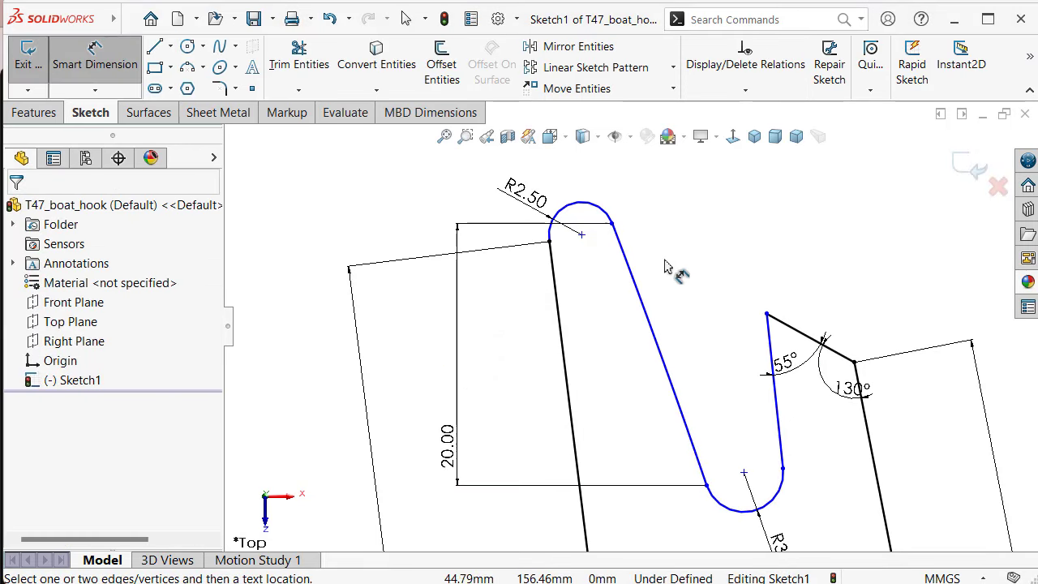
pyautogui.scroll(1, 672, 269)
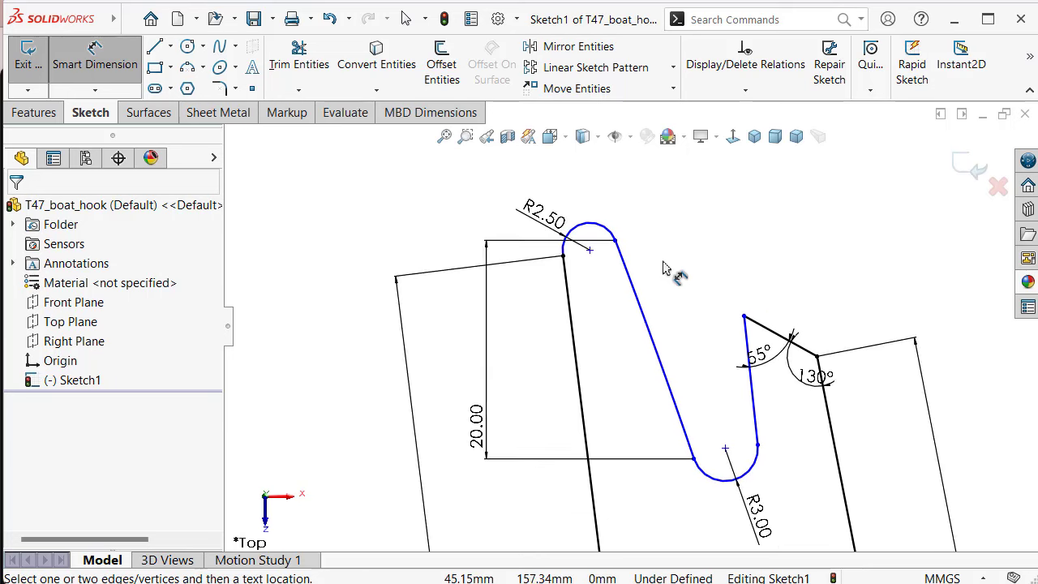
pyautogui.click(645, 348)
# Set the long side's radius to 60 mm and reposition the R60.00 and 55° labels
pyautogui.click(644, 358)
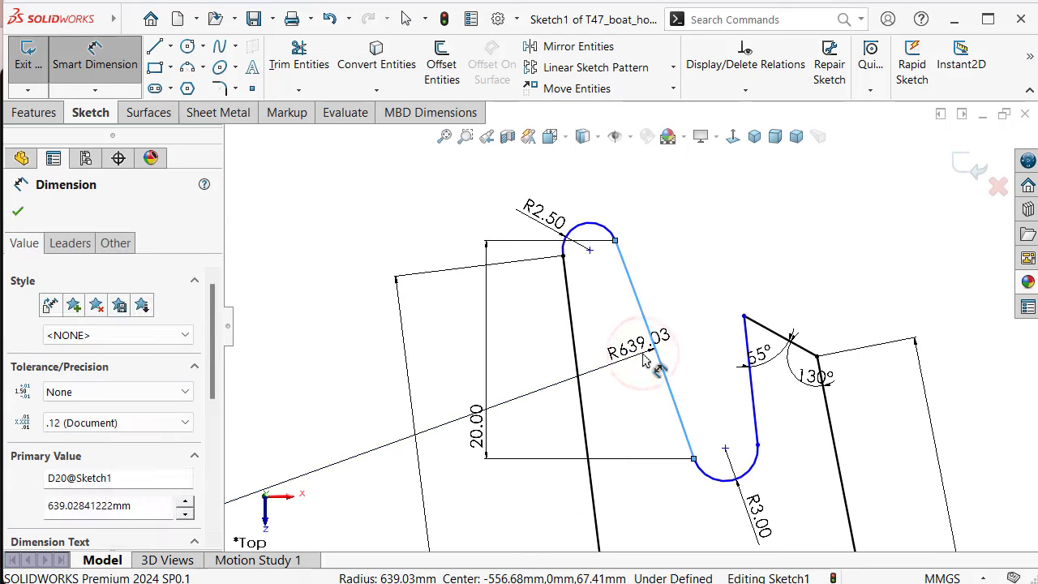
pyautogui.write('60')
pyautogui.press('Return')
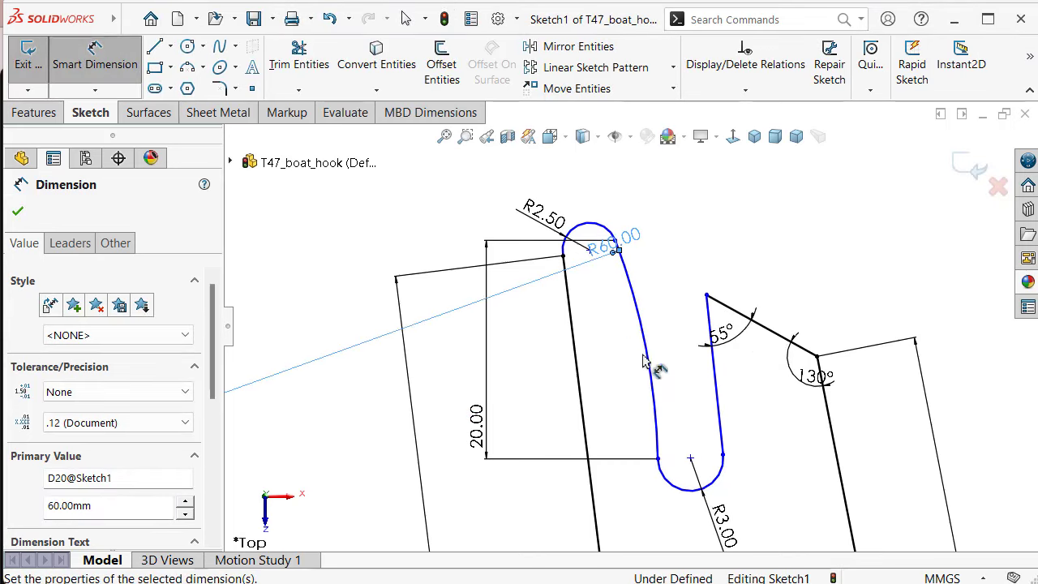
pyautogui.click(694, 242)
pyautogui.moveTo(616, 243); pyautogui.dragTo(633, 302)
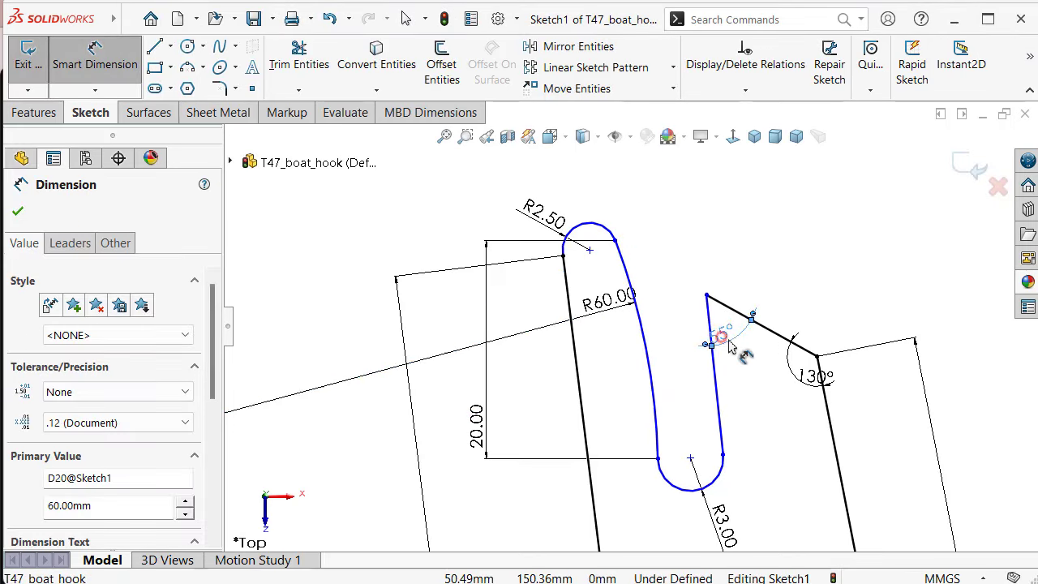
pyautogui.moveTo(713, 347); pyautogui.dragTo(727, 365)
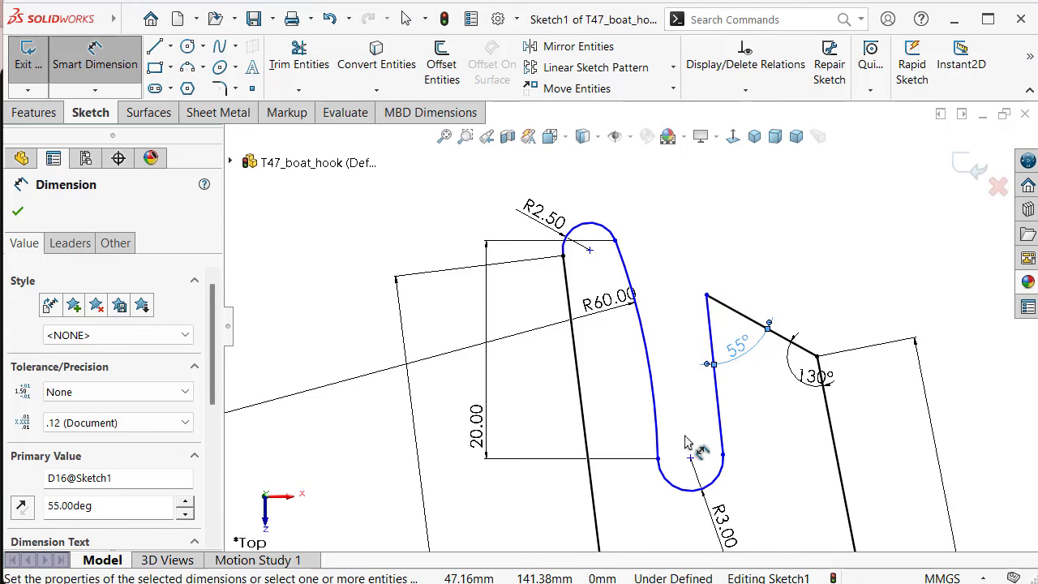
pyautogui.click(672, 401)
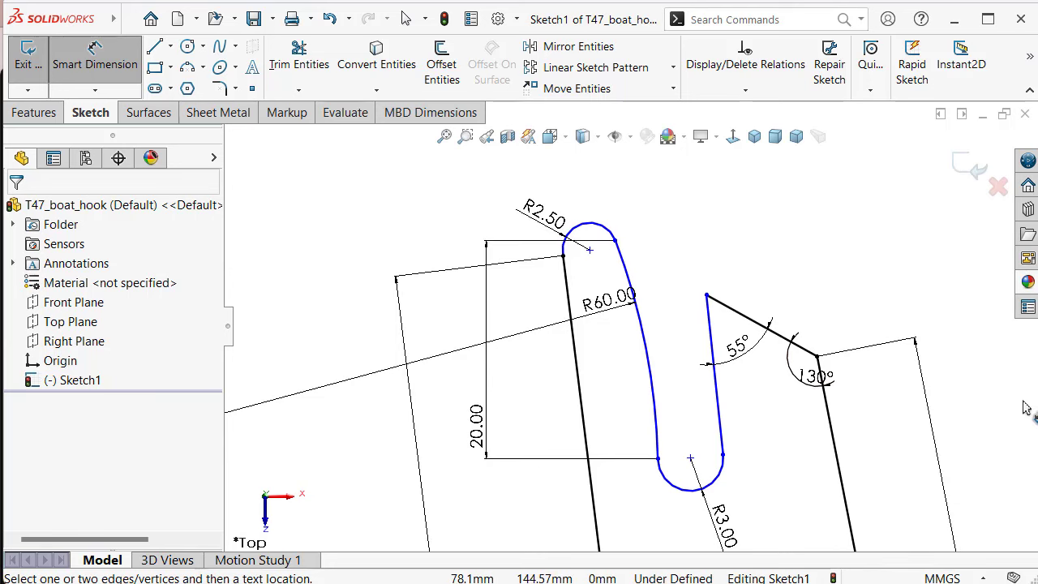
# Dimension the short prong's slanted top edge to 11 mm
pyautogui.click(779, 343)
pyautogui.click(802, 312)
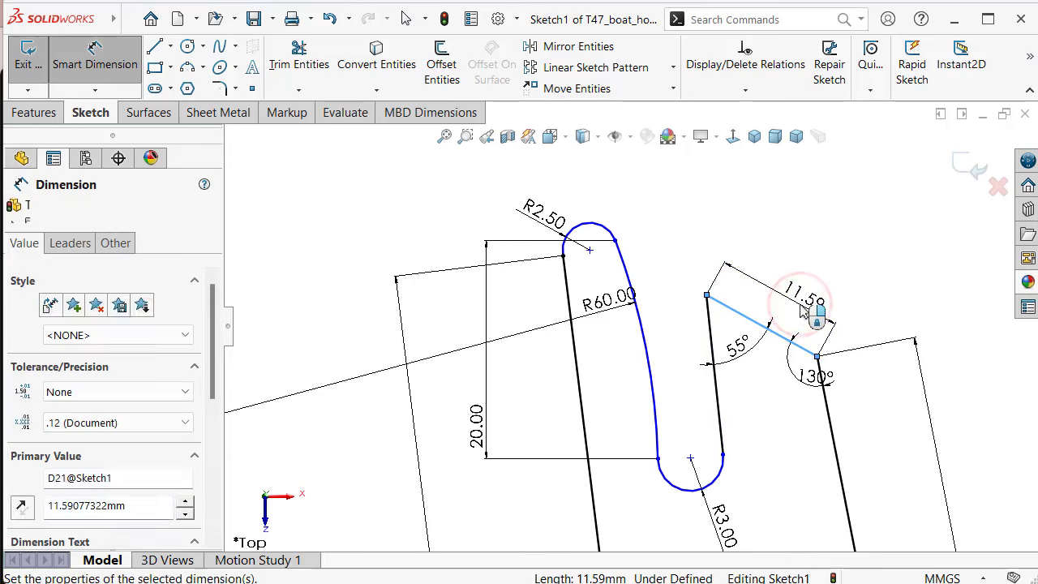
pyautogui.write('11')
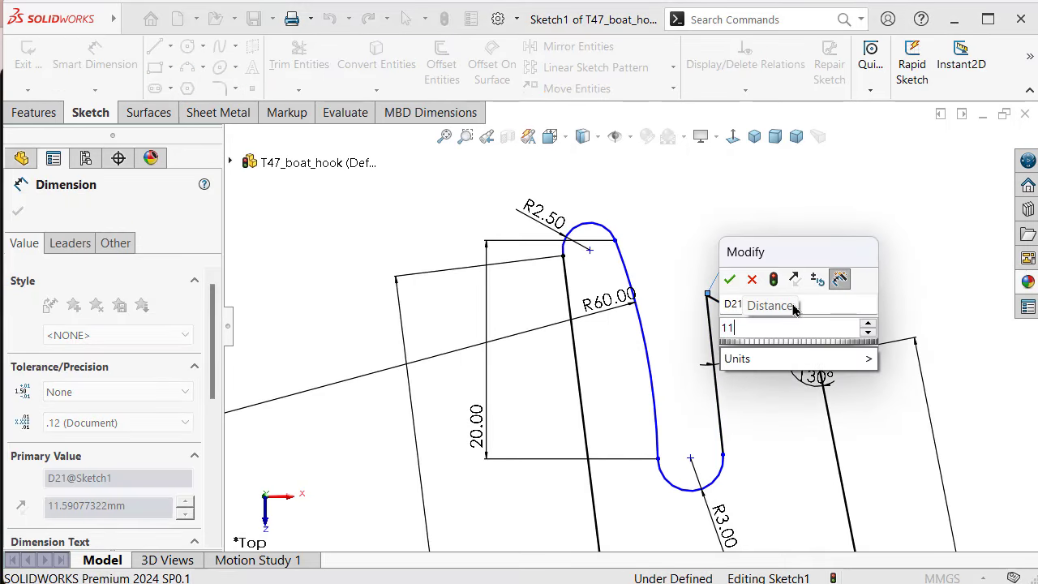
pyautogui.press('Return')
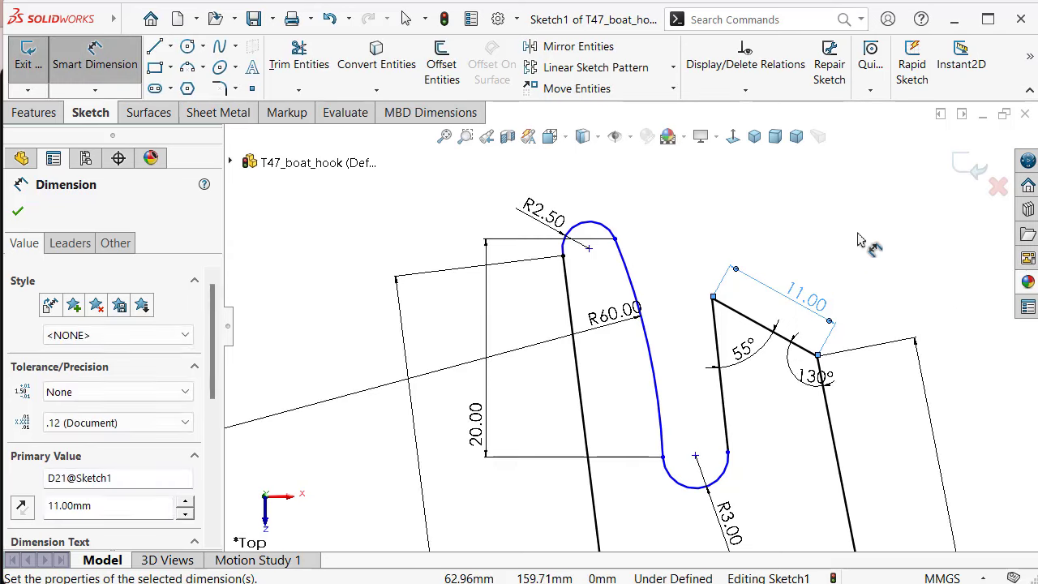
pyautogui.click(861, 235)
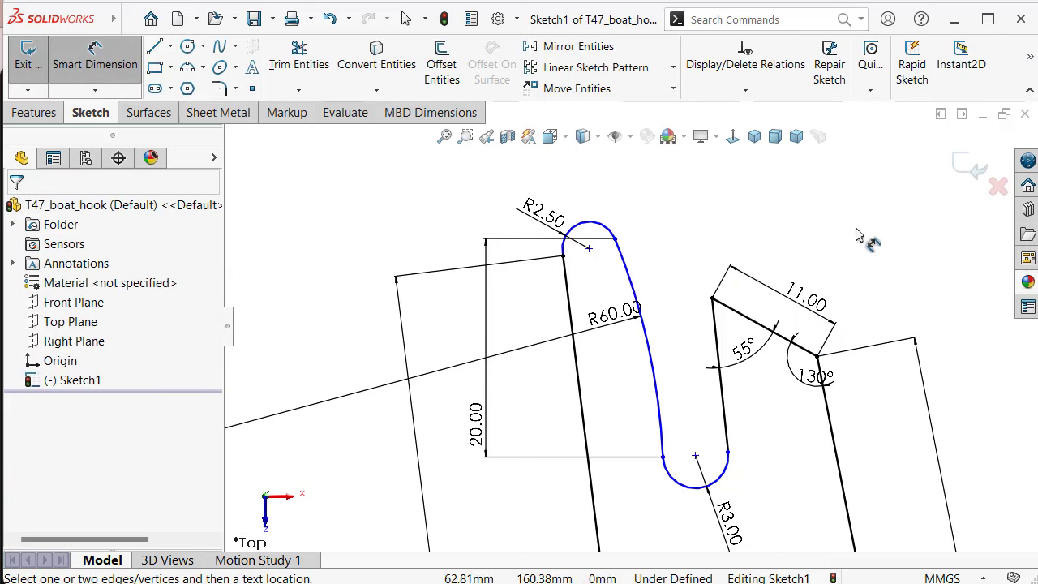
# Make the top arc tangent to the left line at their shared endpoint
pyautogui.scroll(-3, 607, 289)
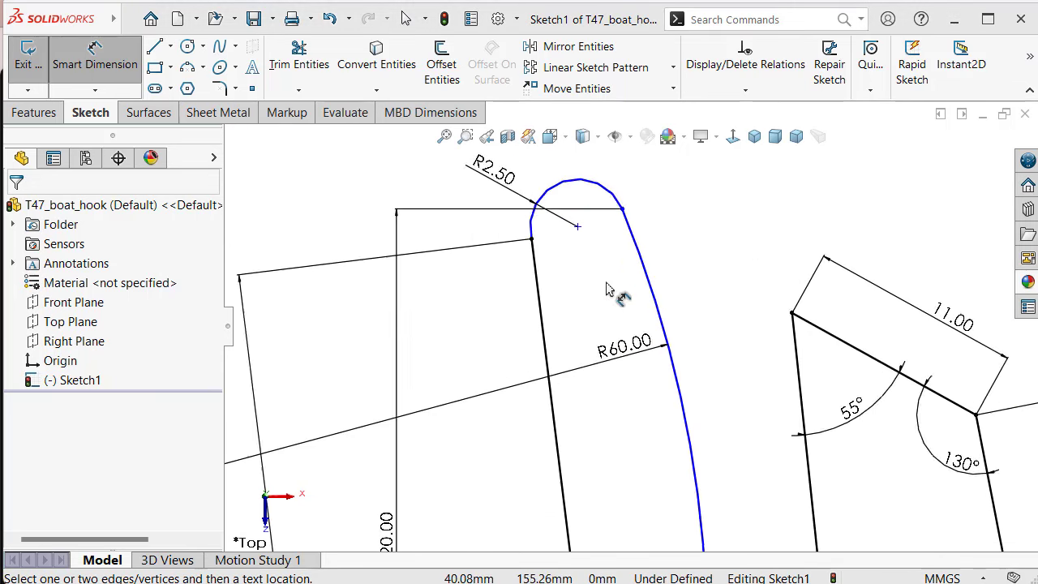
pyautogui.scroll(-2, 606, 290)
pyautogui.click(503, 227)
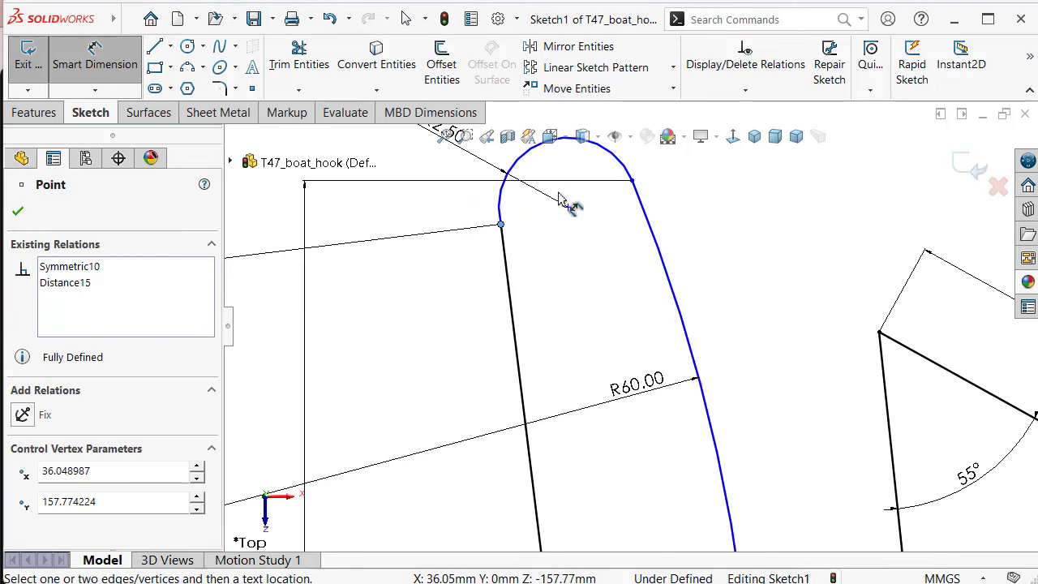
pyautogui.press('Escape')
pyautogui.press('Escape')
pyautogui.click(504, 225)
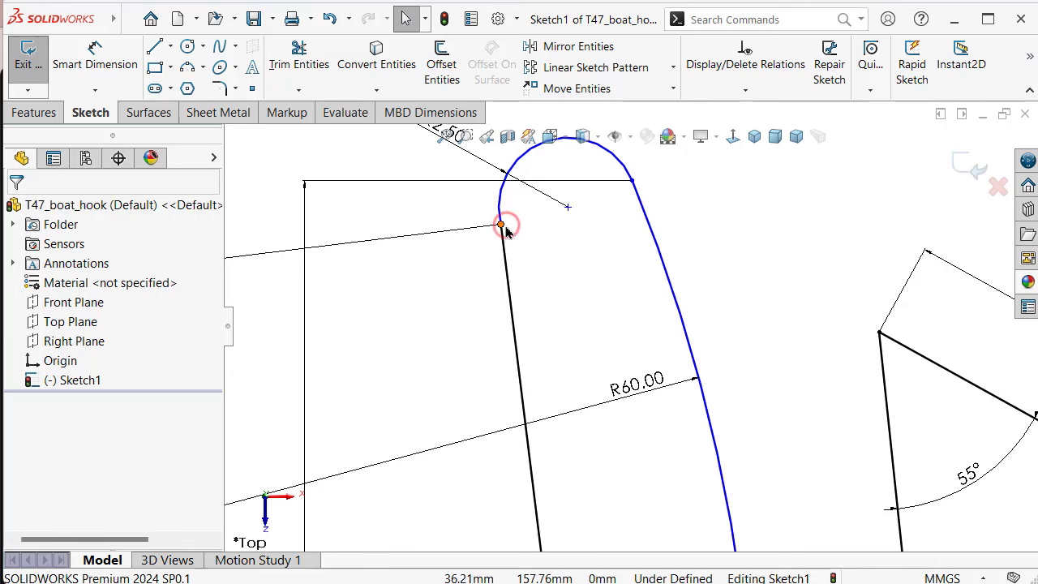
pyautogui.keyDown('ctrl'); pyautogui.click(502, 196); pyautogui.keyUp('ctrl')
pyautogui.click(555, 144)
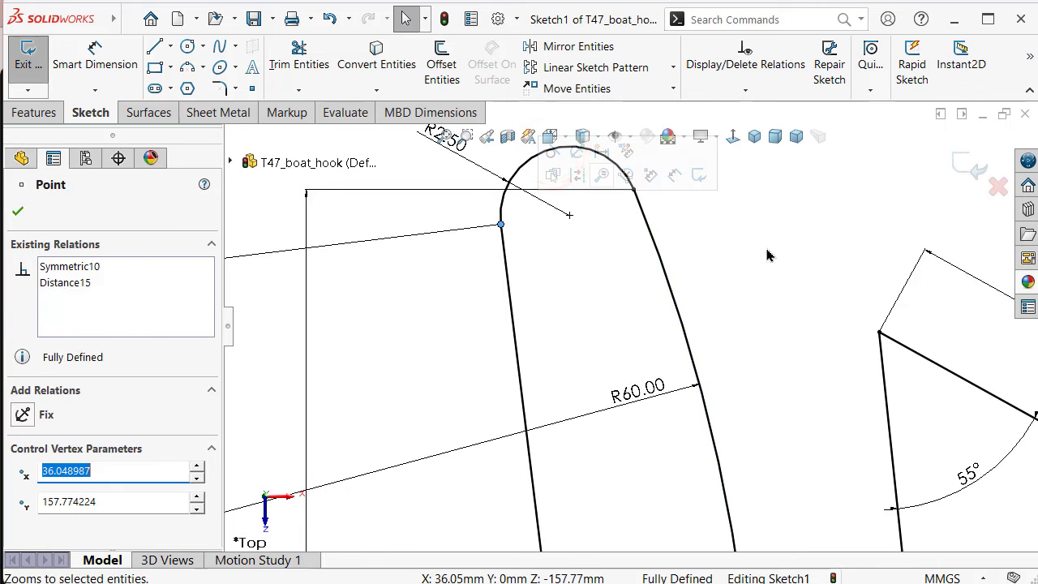
# Rearrange the R2.50, 20.00 and R60.00 labels, moving 20.00 to the right of the curve
pyautogui.scroll(2, 783, 250)
pyautogui.scroll(1, 730, 267)
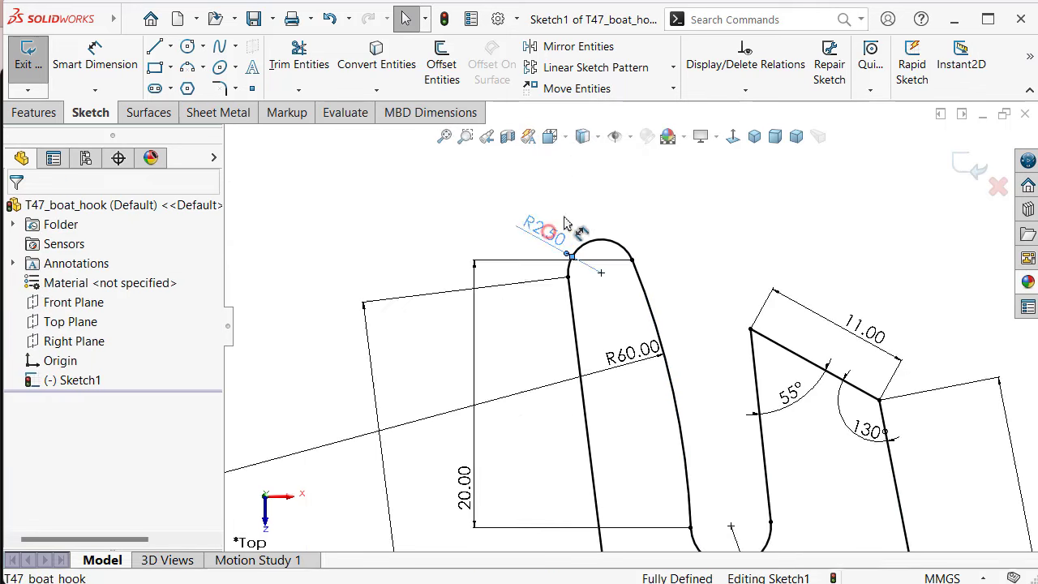
pyautogui.moveTo(540, 227); pyautogui.dragTo(575, 196)
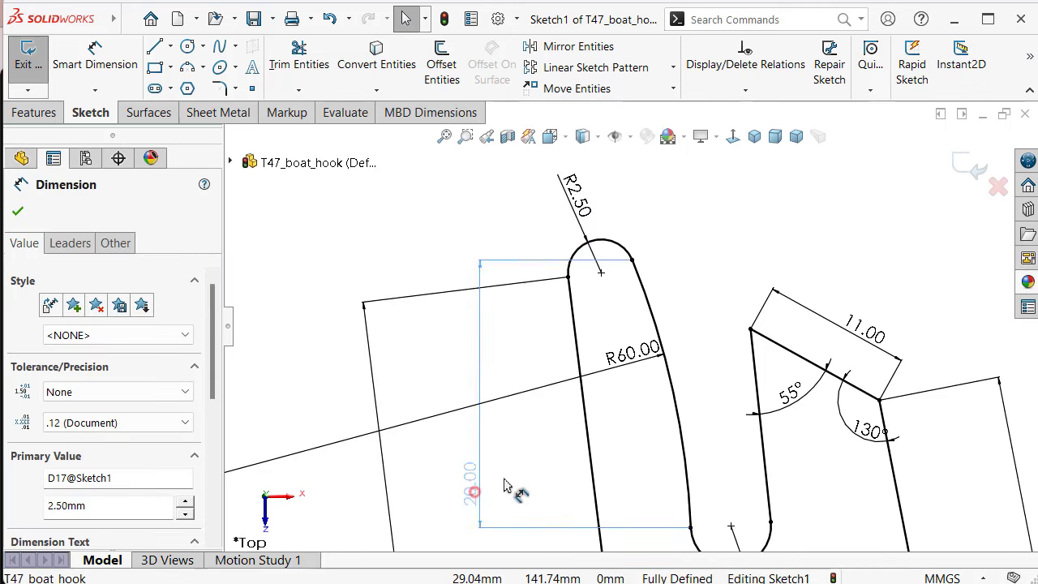
pyautogui.moveTo(474, 491); pyautogui.dragTo(715, 402)
pyautogui.moveTo(643, 350)
pyautogui.mouseDown()
pyautogui.moveTo(624, 403)
pyautogui.moveTo(558, 402)
pyautogui.mouseUp()
pyautogui.click(516, 360)
pyautogui.scroll(2, 689, 381)
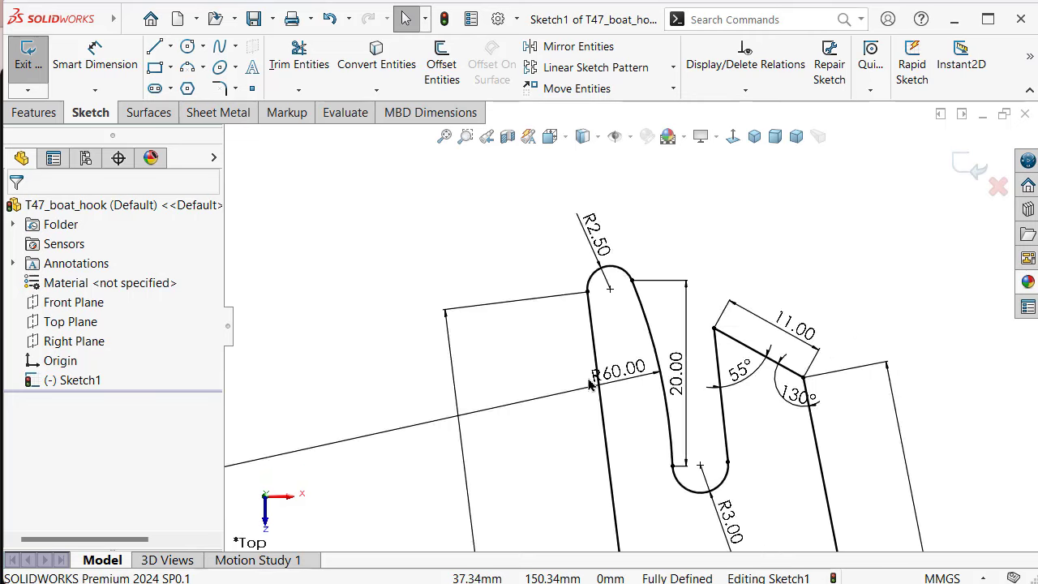
pyautogui.scroll(-1, 711, 413)
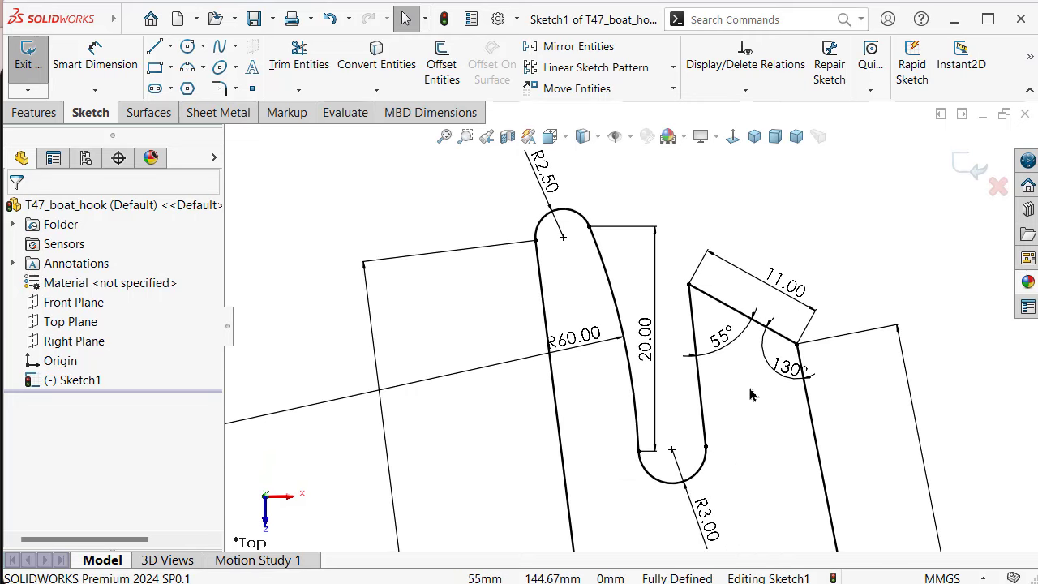
pyautogui.scroll(-2, 725, 294)
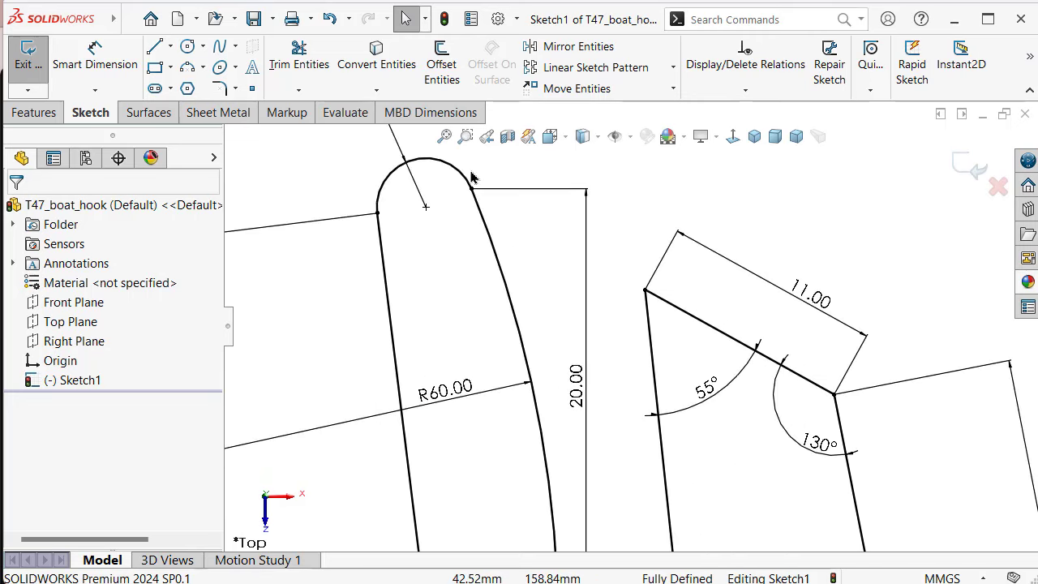
# Fillet the short prong's top corner and its junction with the right line at 2 mm
pyautogui.click(219, 88)
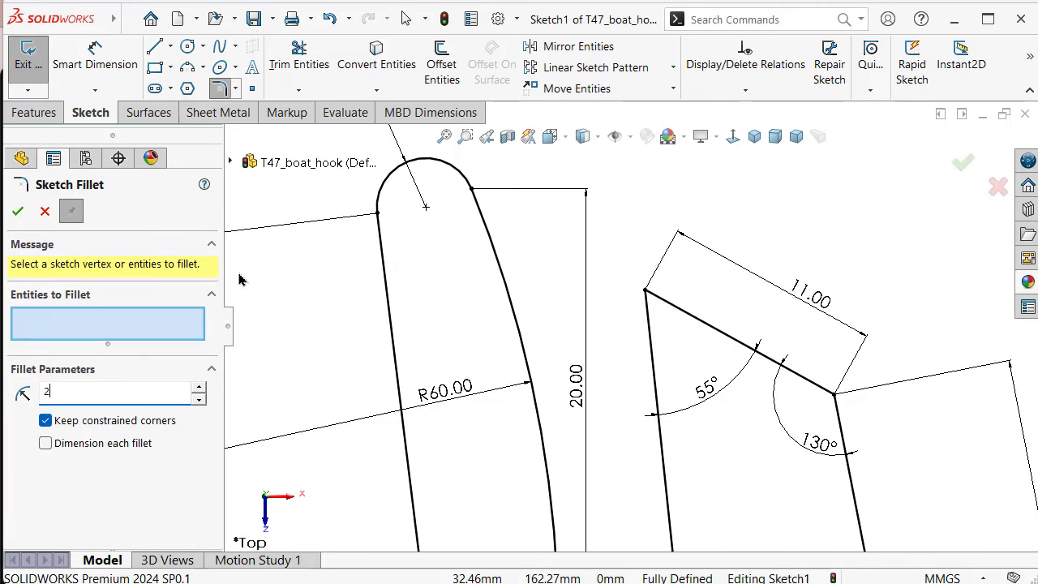
pyautogui.click(646, 290)
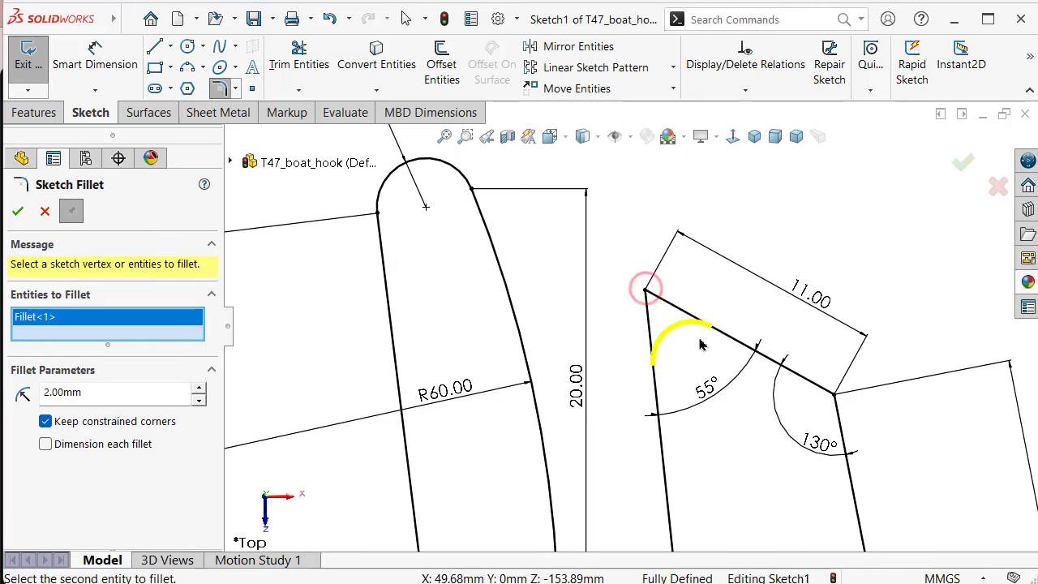
pyautogui.click(833, 394)
pyautogui.rightClick(834, 397)
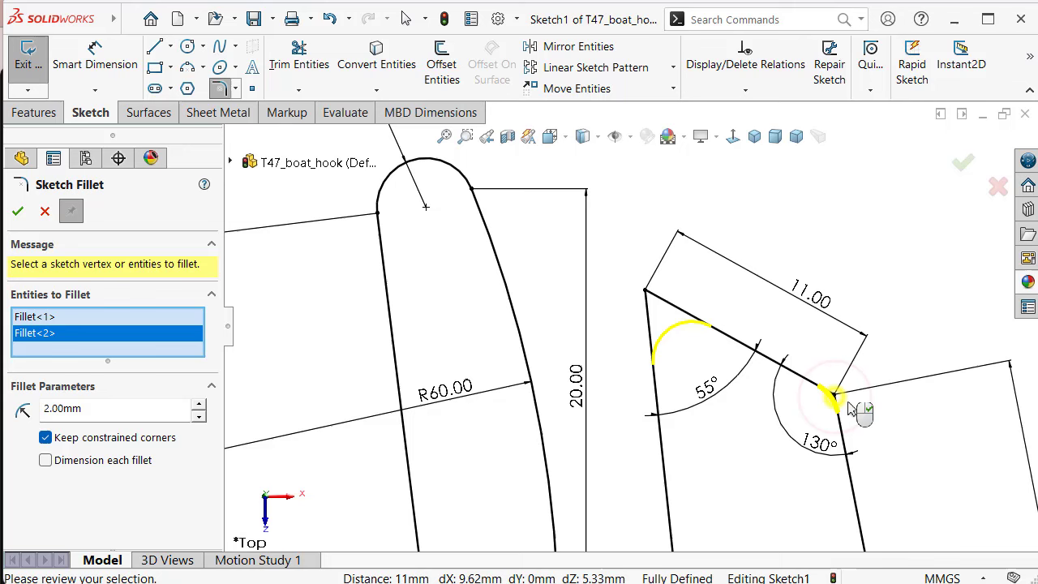
# Close the Sketch Fillet command and zoom in on the open left lines
pyautogui.middleClick(868, 223)
pyautogui.scroll(2, 733, 357)
pyautogui.scroll(3, 713, 389)
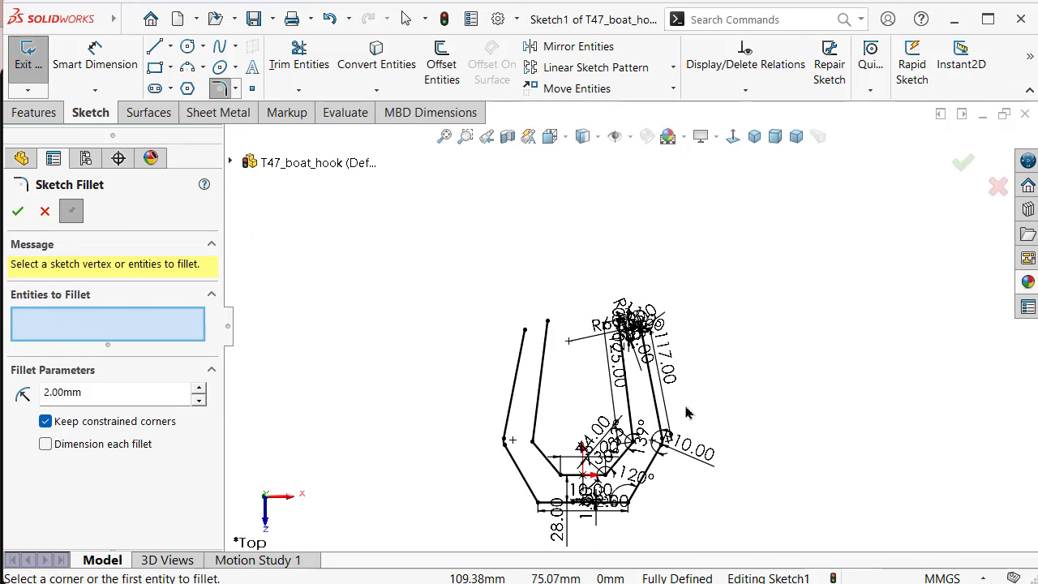
pyautogui.scroll(-2, 689, 414)
pyautogui.scroll(-2, 652, 420)
pyautogui.scroll(1, 595, 395)
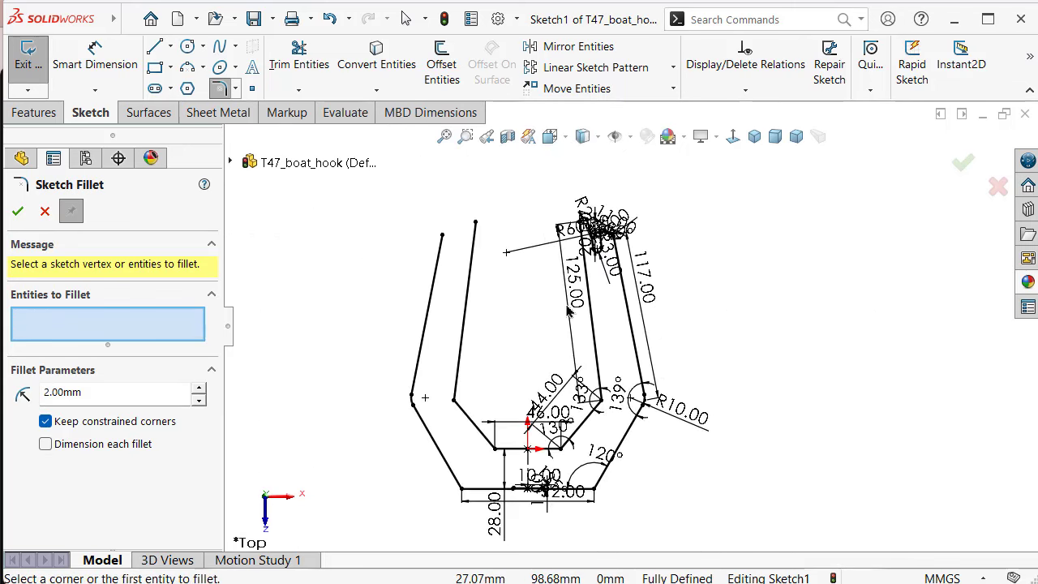
pyautogui.scroll(-1, 538, 294)
pyautogui.scroll(1, 486, 288)
pyautogui.scroll(-1, 475, 283)
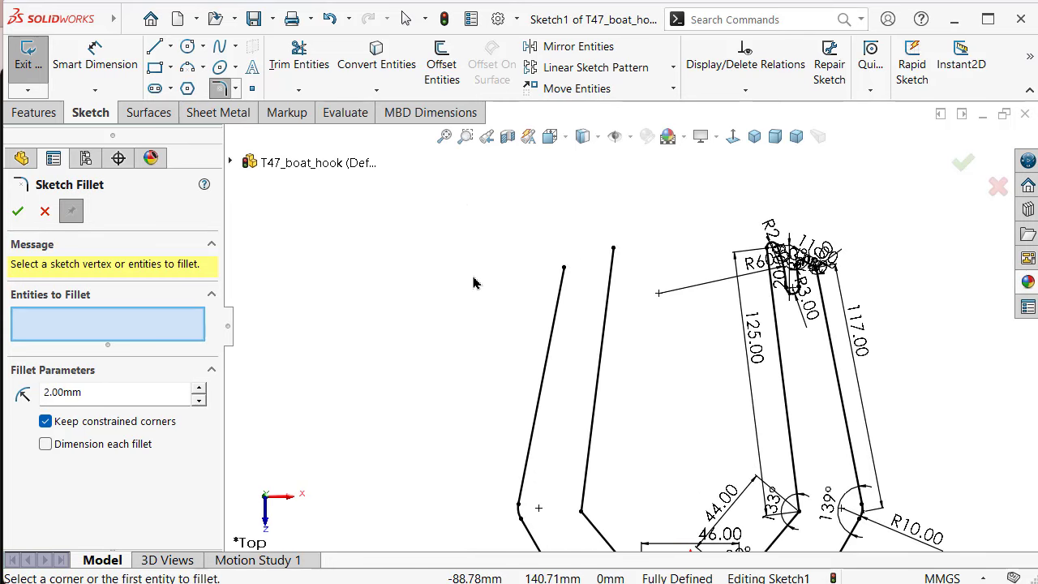
pyautogui.click(13, 212)
pyautogui.scroll(-2, 612, 290)
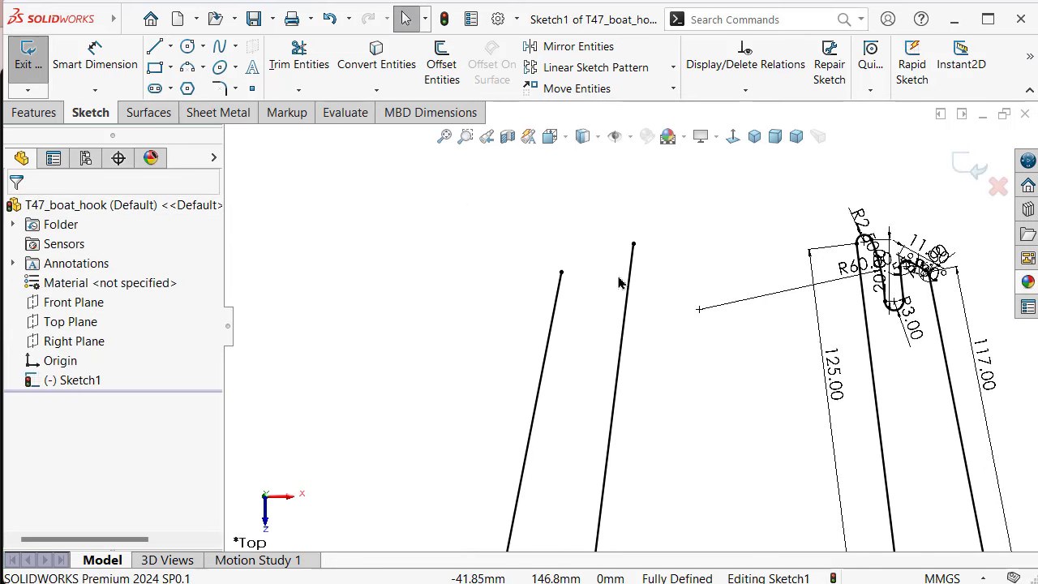
pyautogui.scroll(-1, 628, 276)
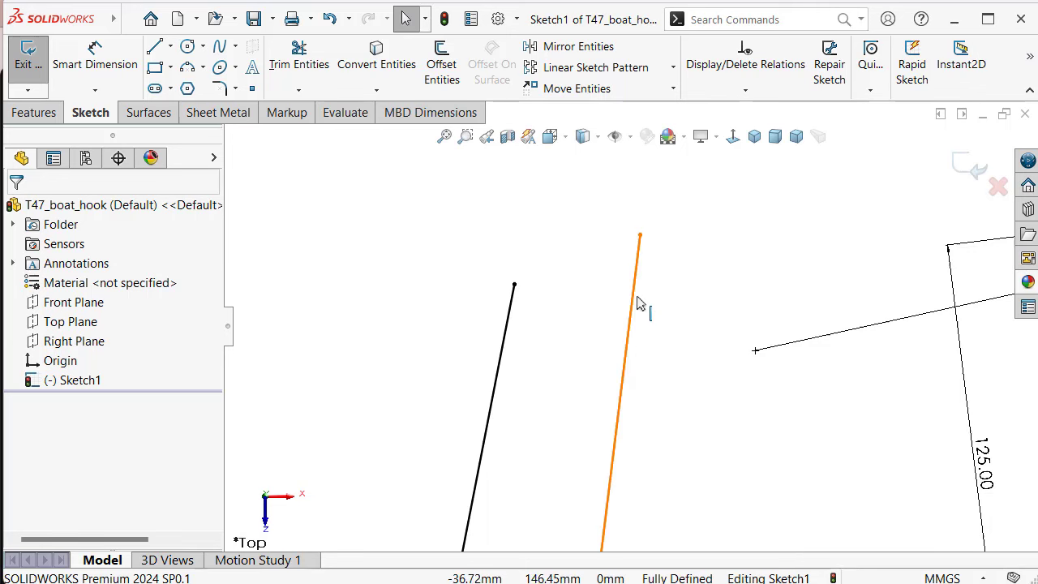
# Convert the inner upright line of the hook's left arm to construction geometry
pyautogui.click(636, 300)
pyautogui.click(702, 246)
pyautogui.click(685, 287)
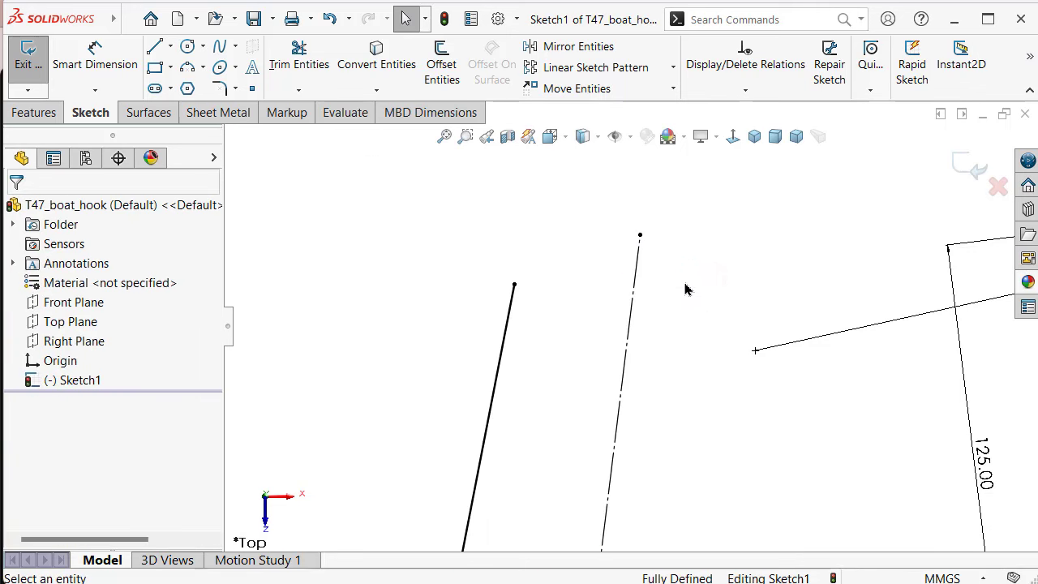
pyautogui.scroll(1, 519, 322)
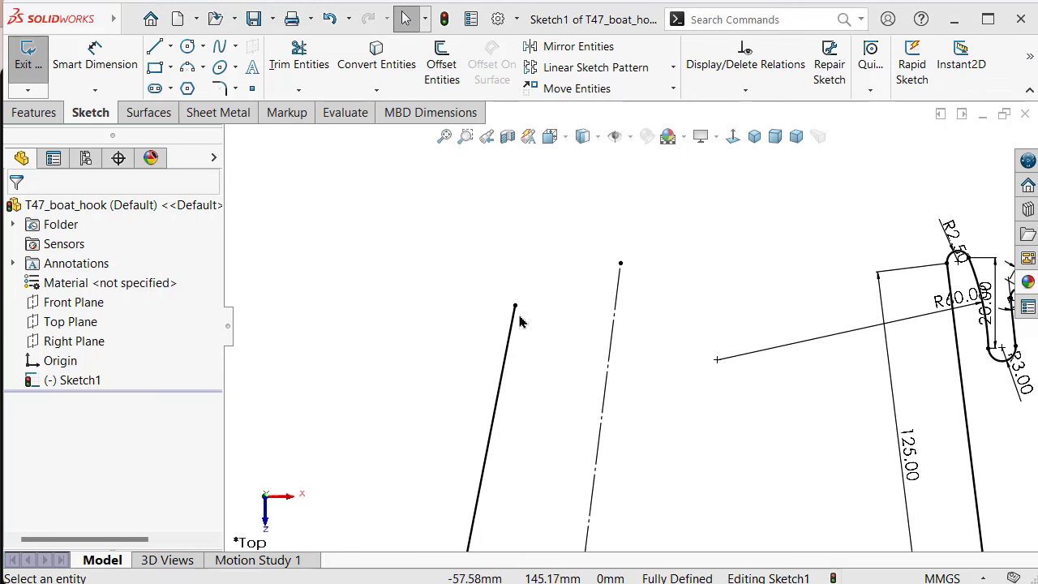
pyautogui.press('s')
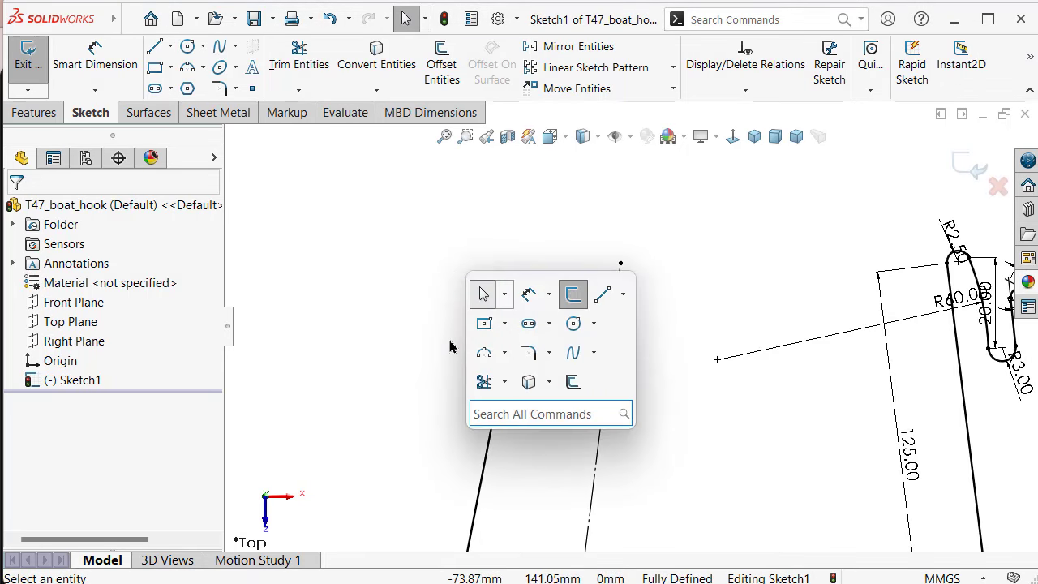
# Draw a long 3-point arc up and right from the outer line's top, then a small tip arc
pyautogui.click(483, 354)
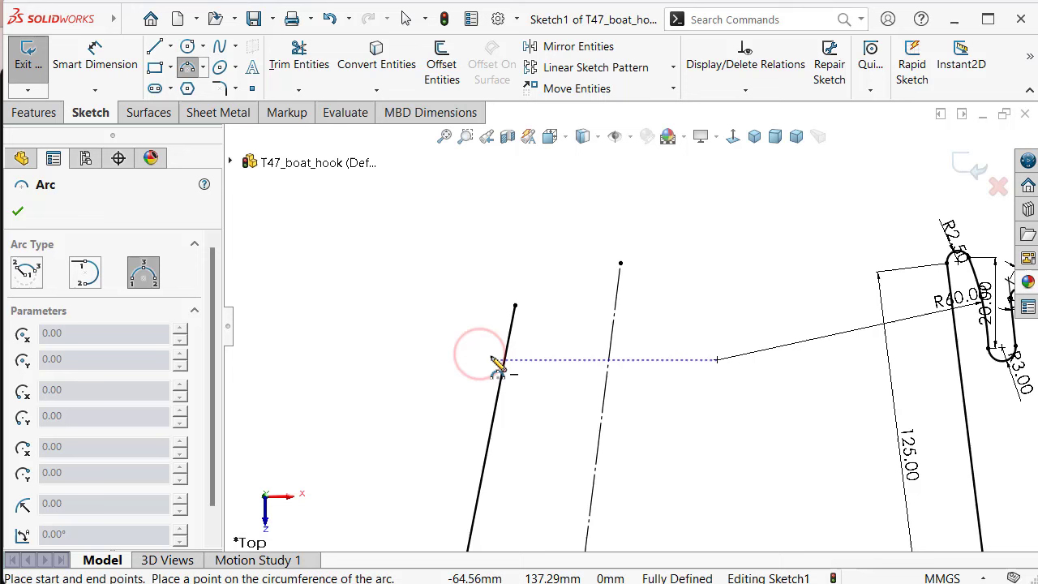
pyautogui.click(515, 306)
pyautogui.scroll(-2, 562, 244)
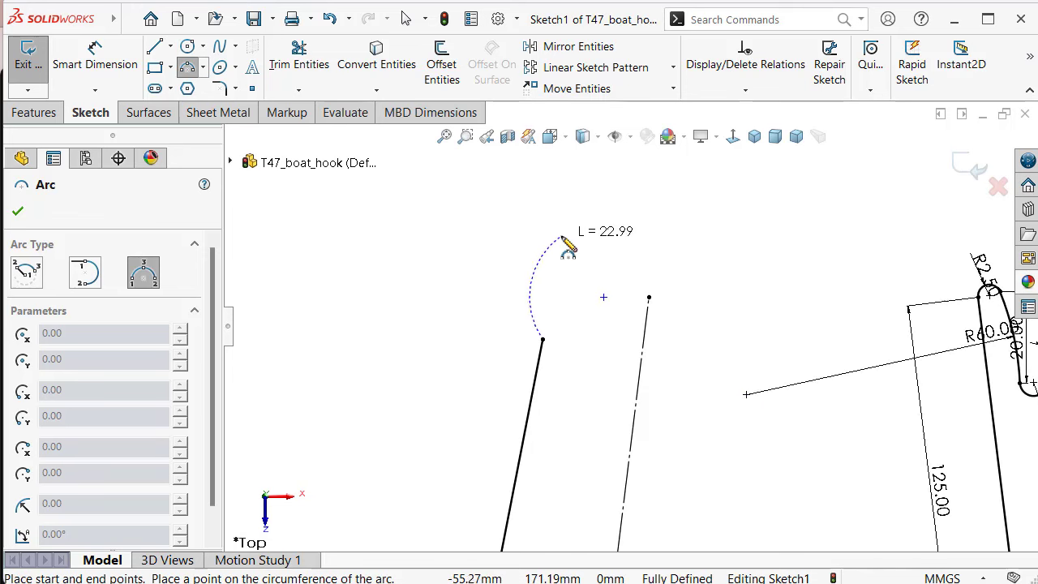
pyautogui.click(598, 211)
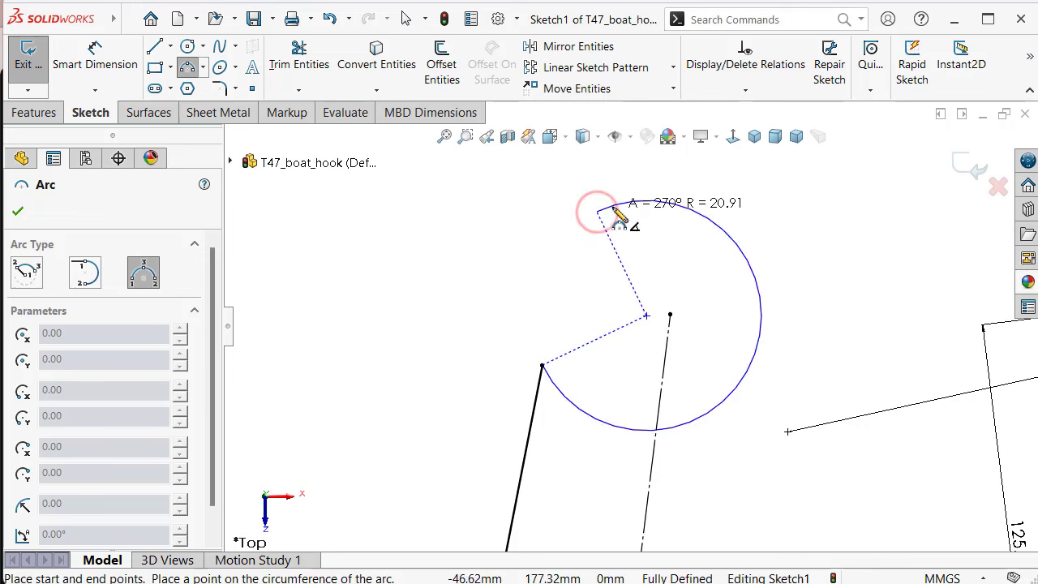
pyautogui.click(567, 255)
pyautogui.click(598, 212)
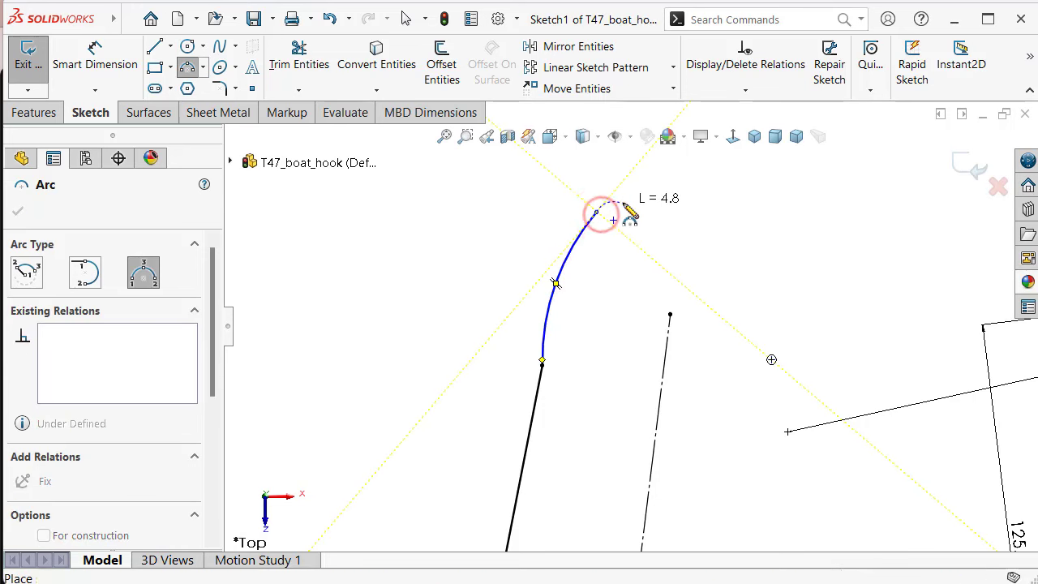
pyautogui.scroll(-1, 620, 218)
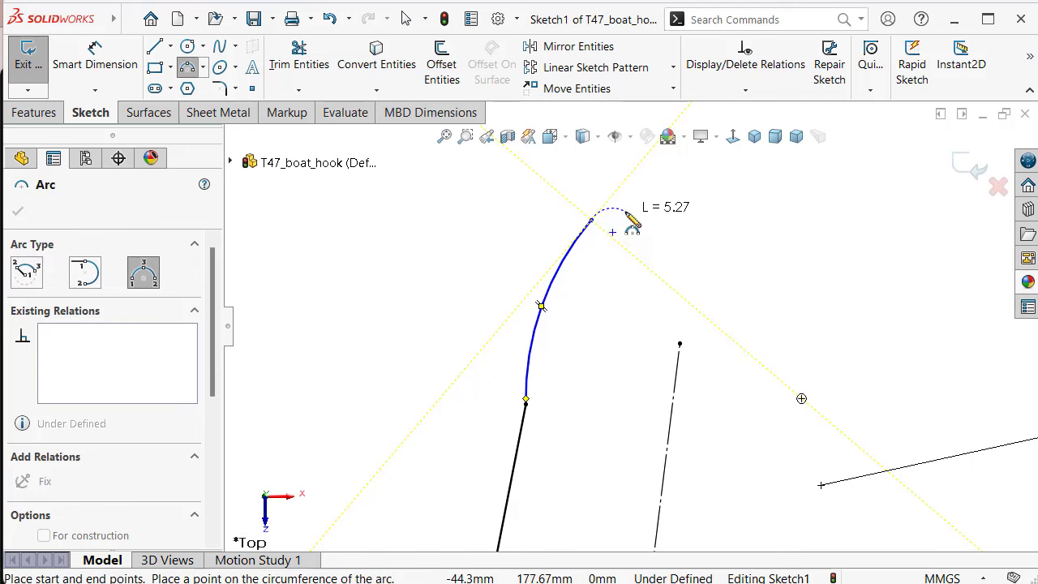
pyautogui.click(627, 210)
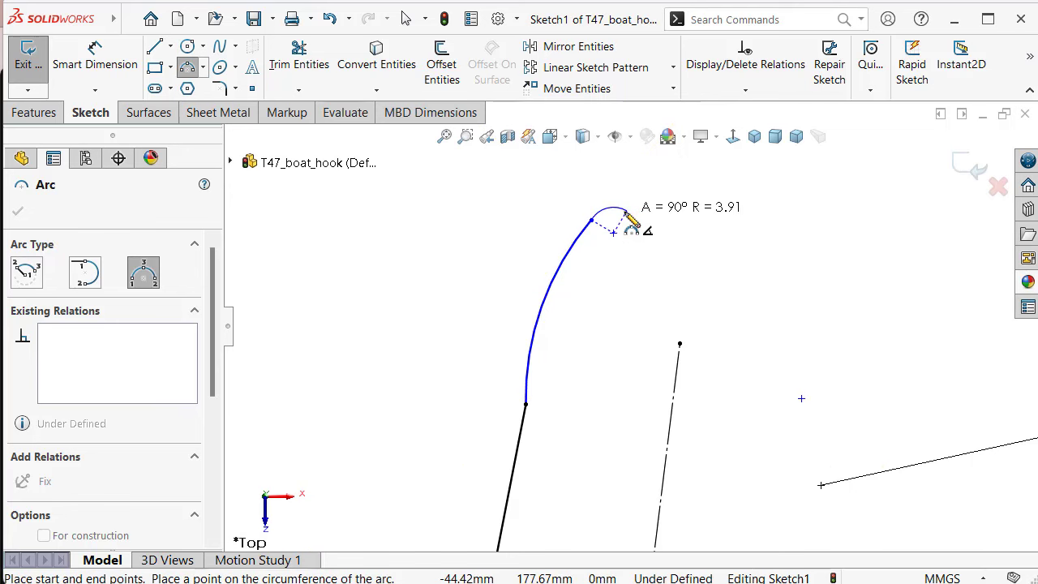
pyautogui.click(628, 212)
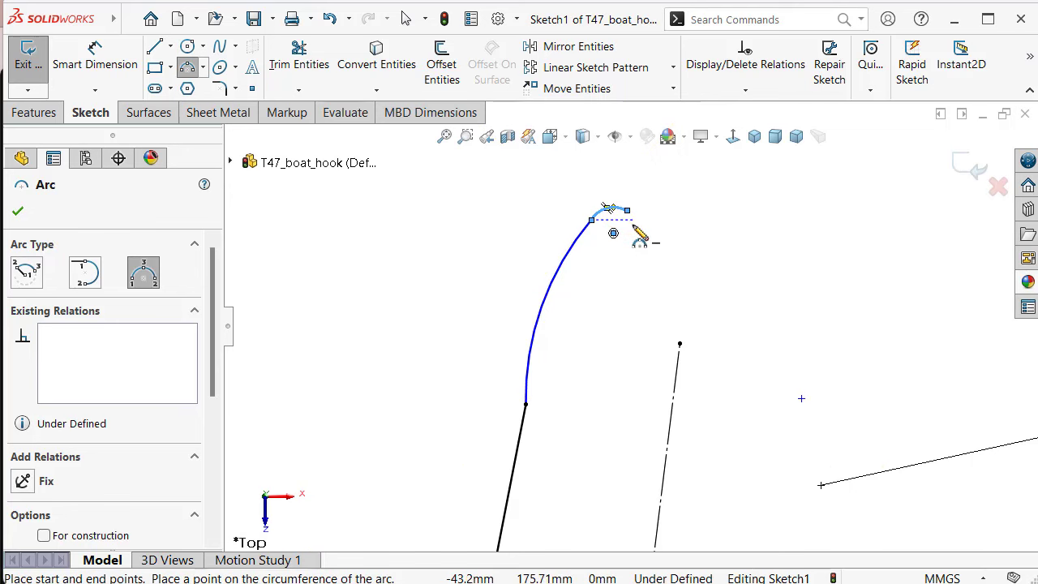
pyautogui.scroll(-2, 631, 235)
pyautogui.scroll(-2, 630, 235)
pyautogui.scroll(2, 590, 412)
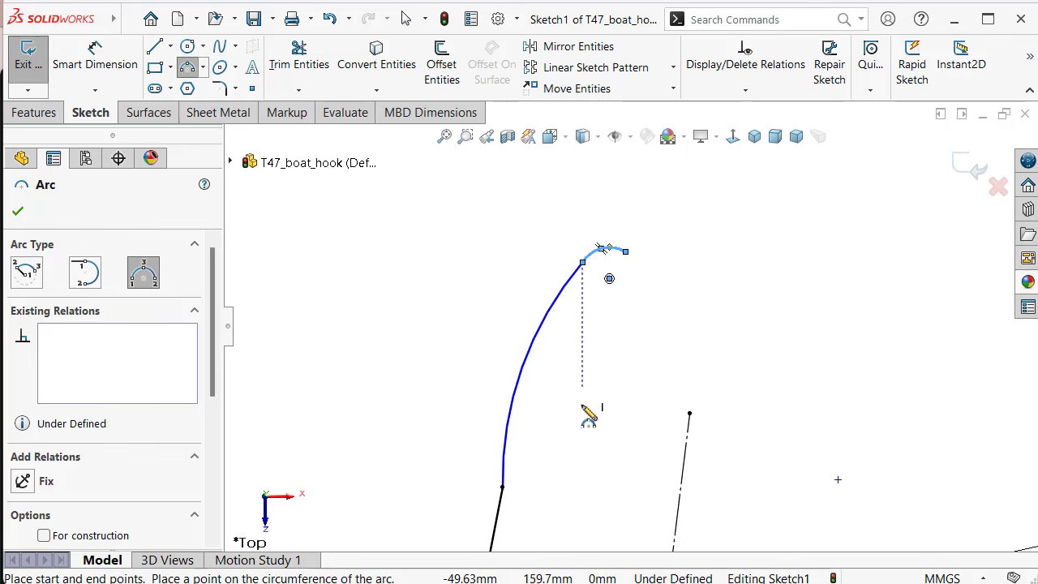
pyautogui.press('Escape')
# Make the two arcs tangent at their joint and drag the joint up to reshape the hook
pyautogui.click(503, 486)
pyautogui.click(562, 405)
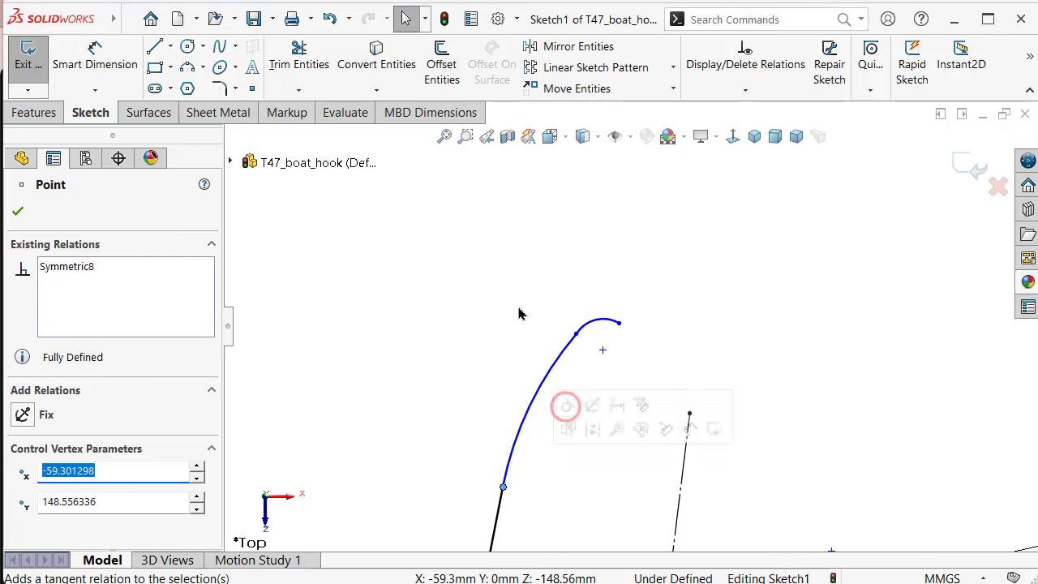
pyautogui.click(503, 278)
pyautogui.moveTo(576, 334); pyautogui.dragTo(591, 305)
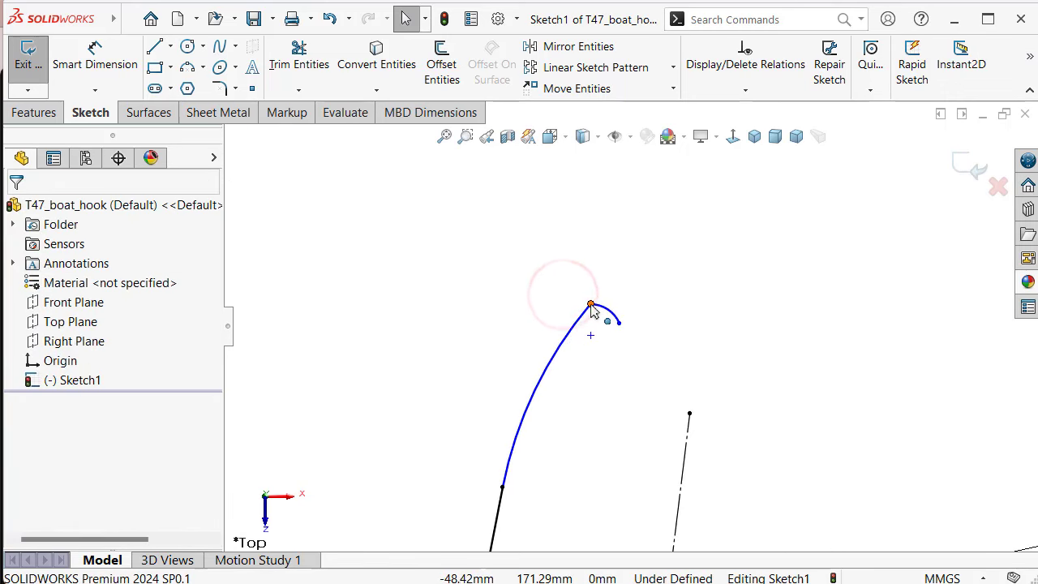
pyautogui.click(591, 304)
pyautogui.click(639, 226)
pyautogui.click(604, 249)
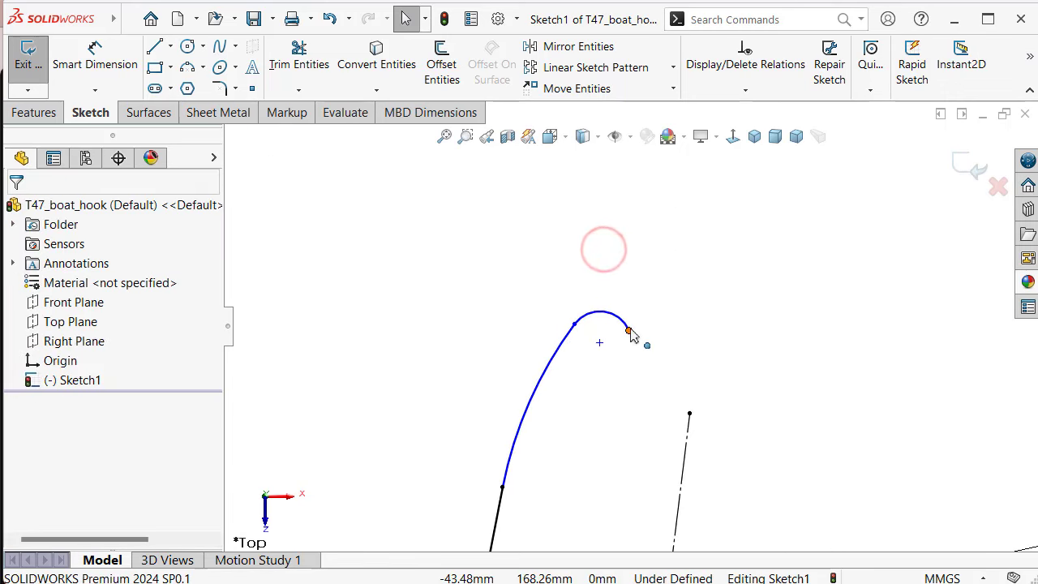
pyautogui.moveTo(575, 323); pyautogui.dragTo(584, 311)
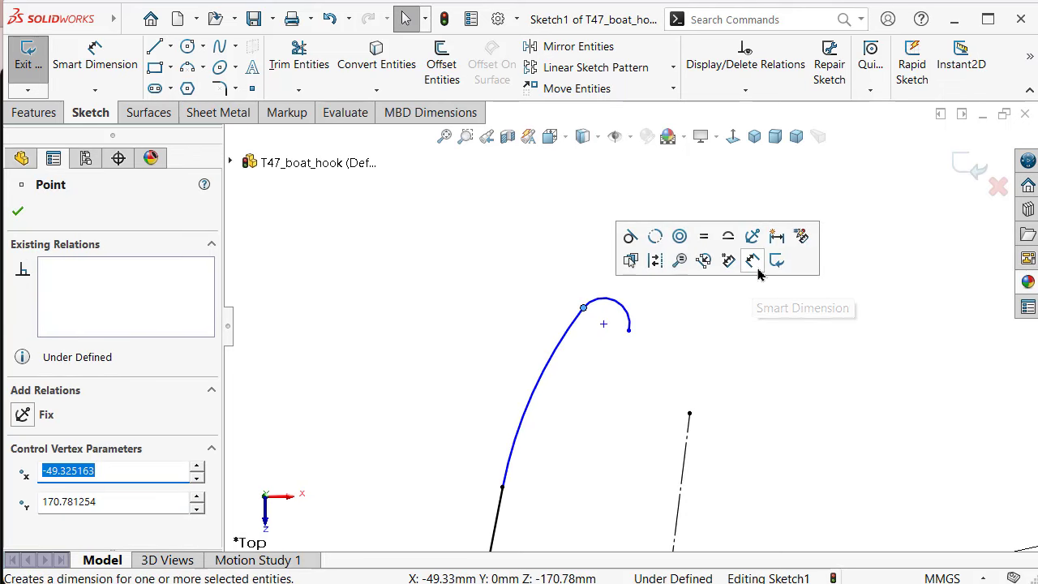
pyautogui.click(757, 266)
# Dimension the long sweeping arc at R40 and the small curled tip arc at R3
pyautogui.click(554, 377)
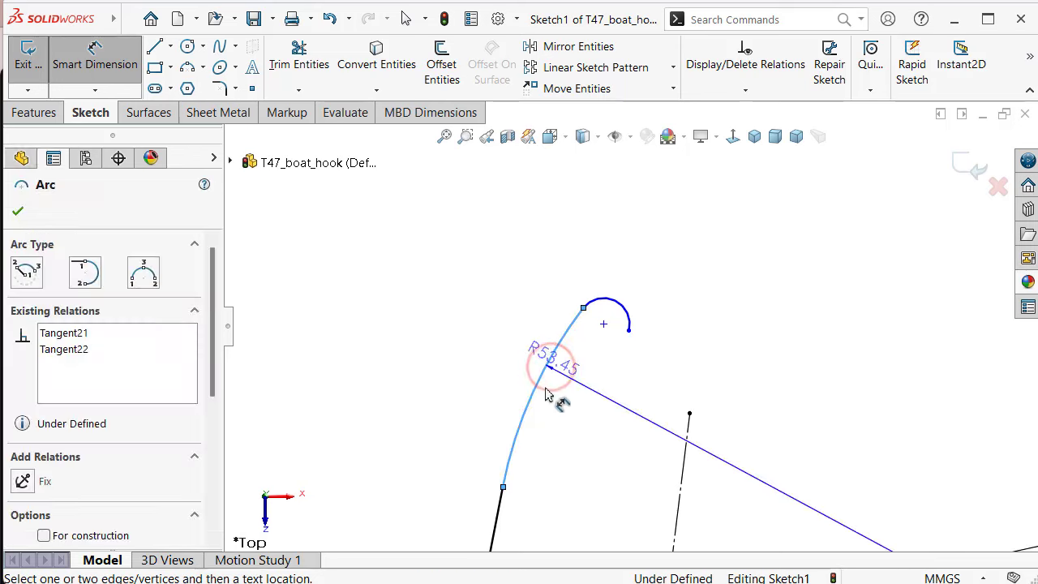
pyautogui.click(549, 395)
pyautogui.write('40')
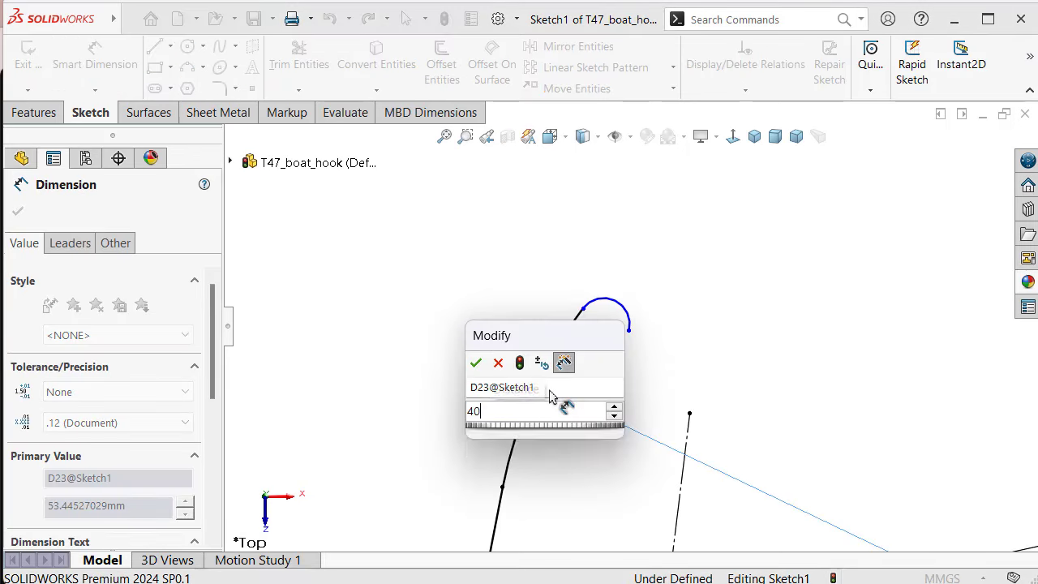
pyautogui.press('Return')
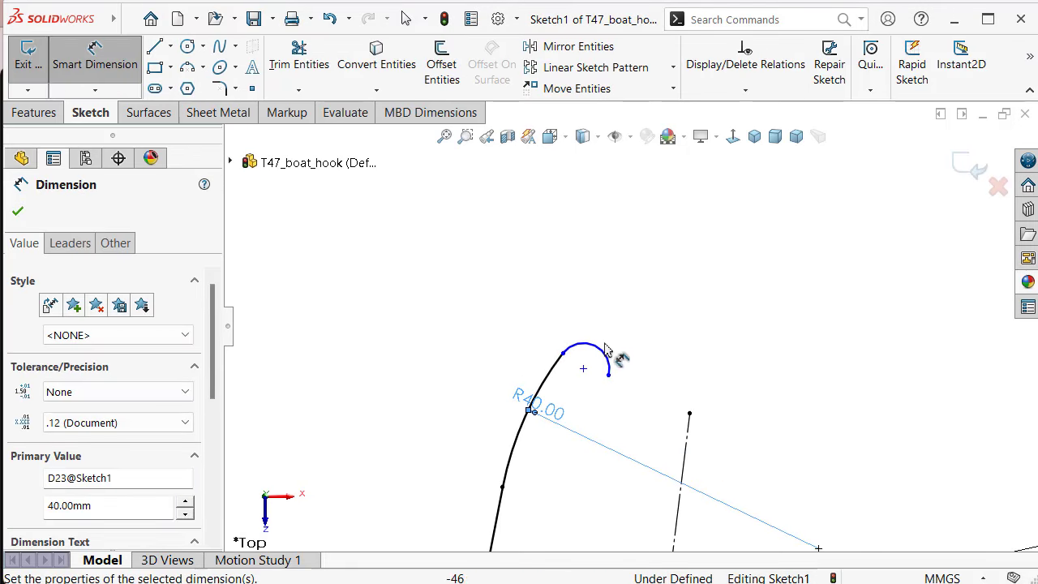
pyautogui.click(604, 354)
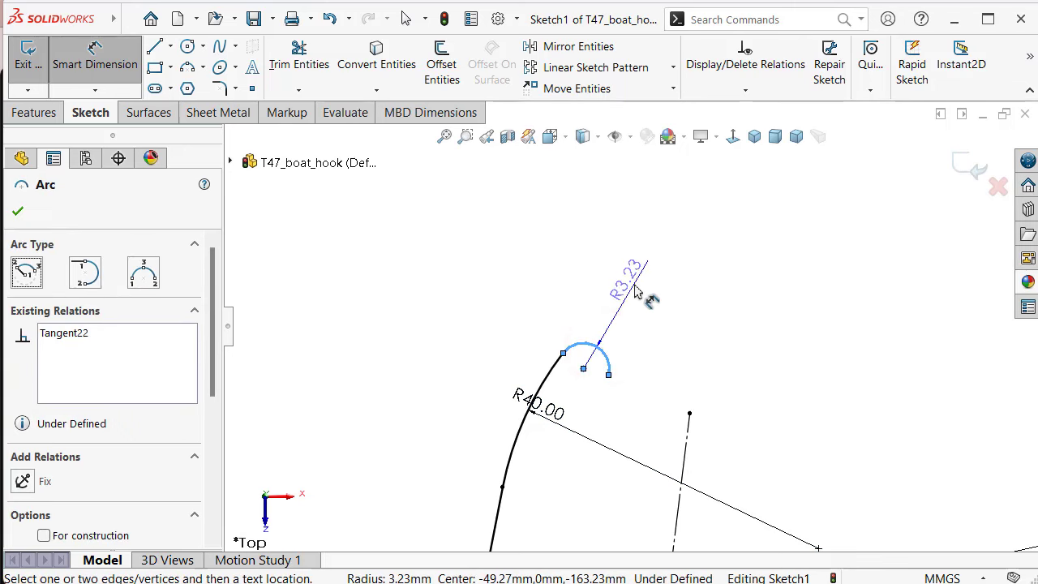
pyautogui.click(636, 291)
pyautogui.write('3.00mm')
pyautogui.press('Return')
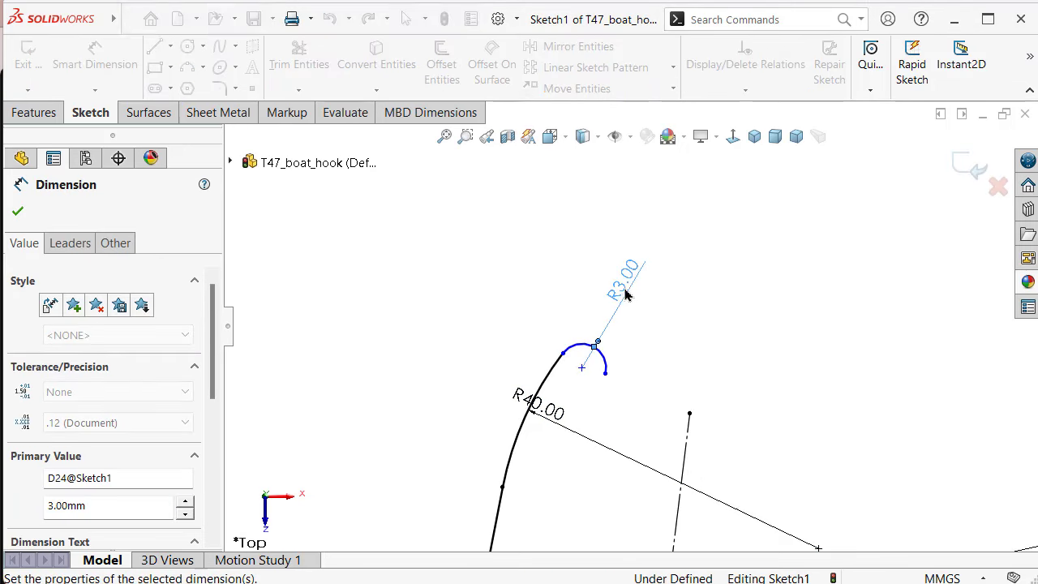
pyautogui.click(519, 251)
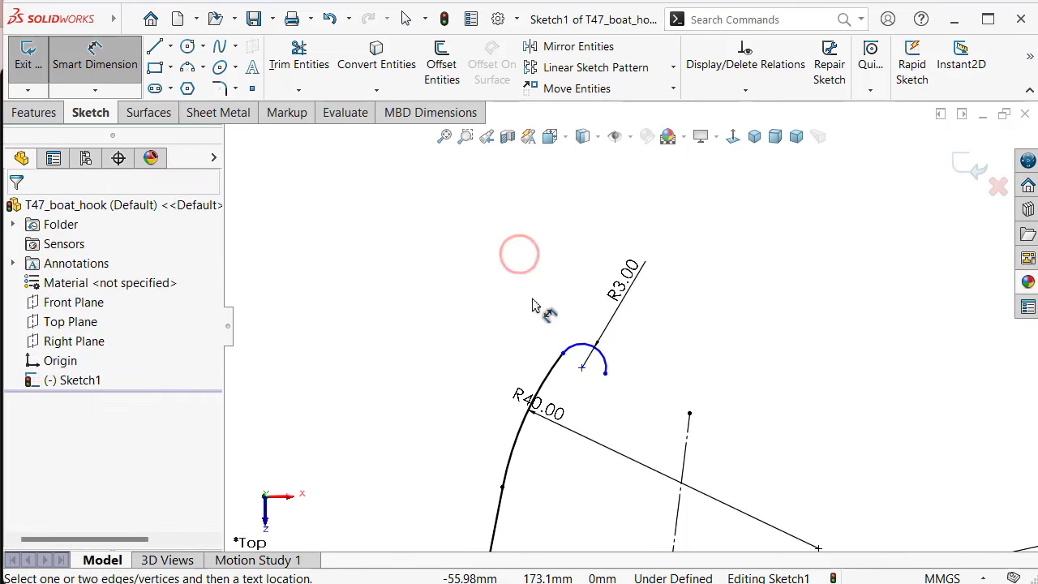
pyautogui.scroll(-2, 630, 382)
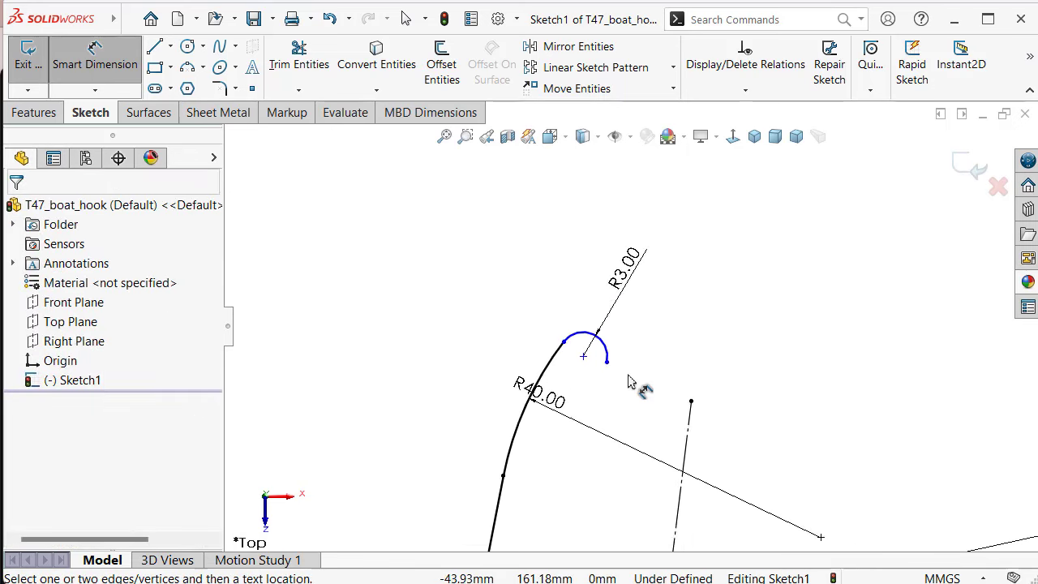
# Draw a 3-point arc from the tip arc's end down to the construction line
pyautogui.click(186, 67)
pyautogui.click(602, 357)
pyautogui.scroll(-1, 649, 454)
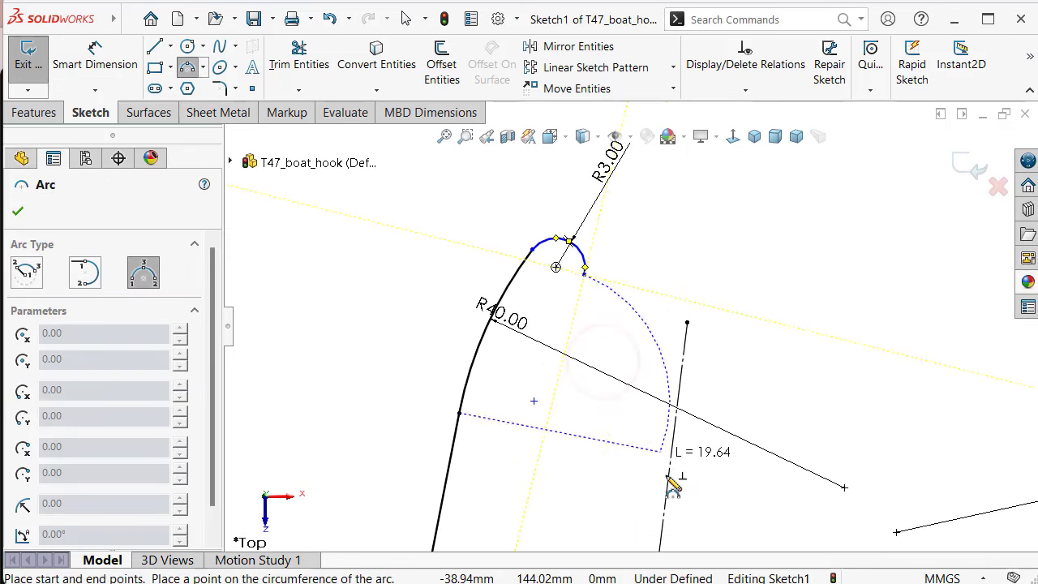
pyautogui.click(665, 468)
pyautogui.click(656, 442)
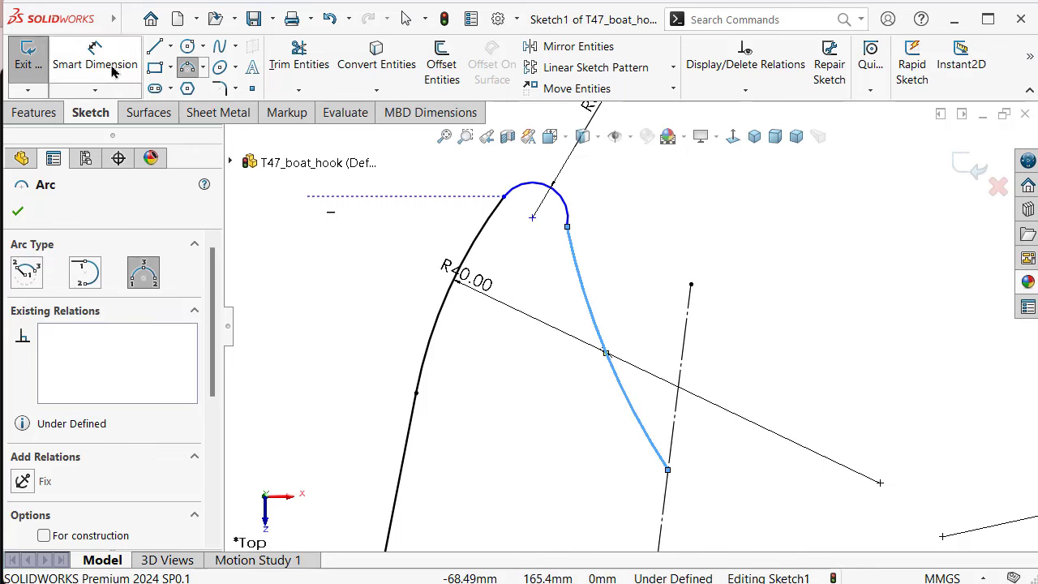
# Start a distance dimension (about 15.82 mm) from the new curve's lower end to the construction line's top
pyautogui.click(94, 50)
pyautogui.click(668, 472)
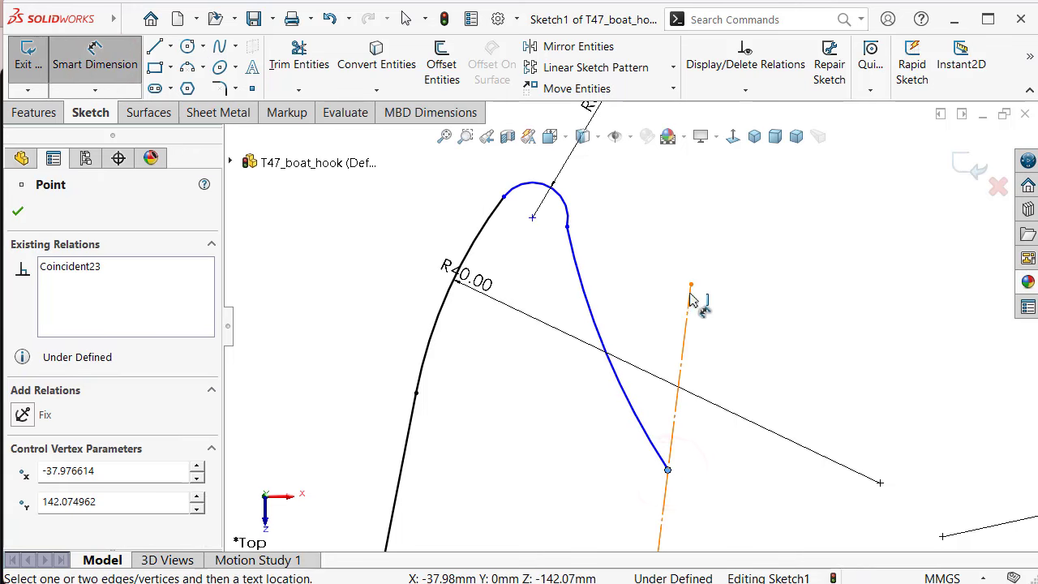
pyautogui.click(691, 285)
pyautogui.scroll(-2, 734, 412)
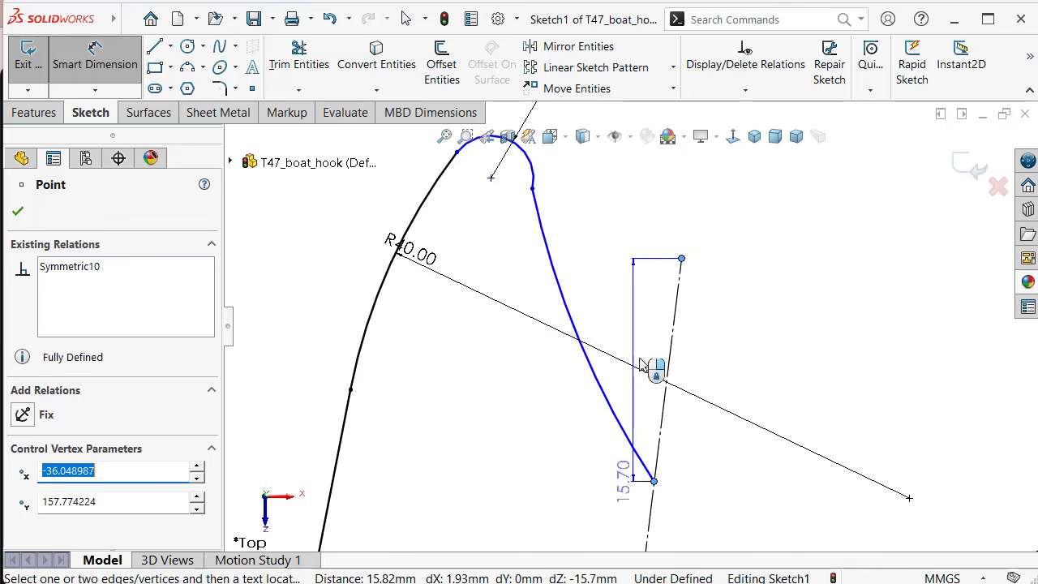
pyautogui.scroll(-3, 645, 365)
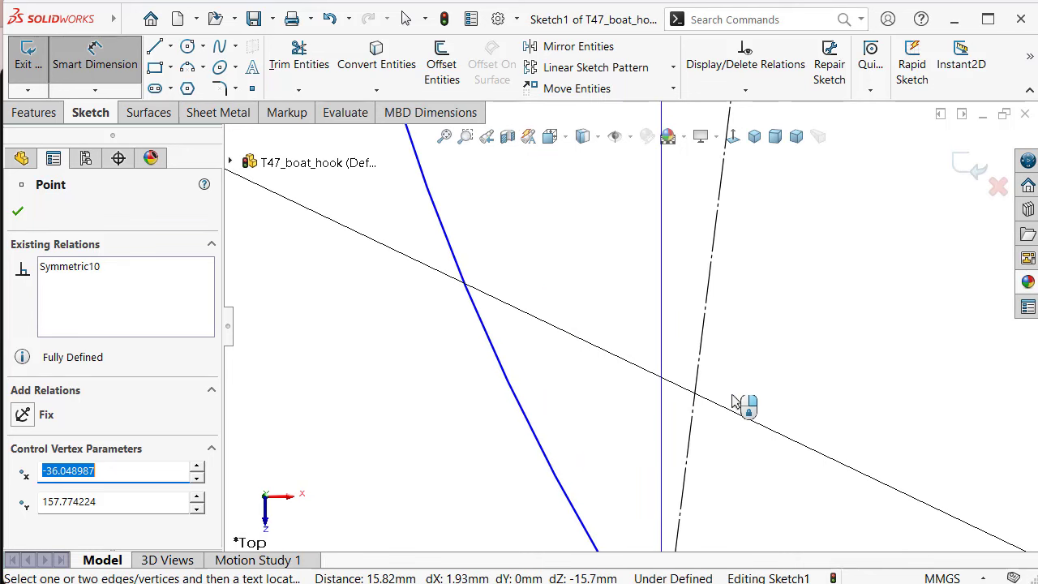
pyautogui.scroll(3, 736, 395)
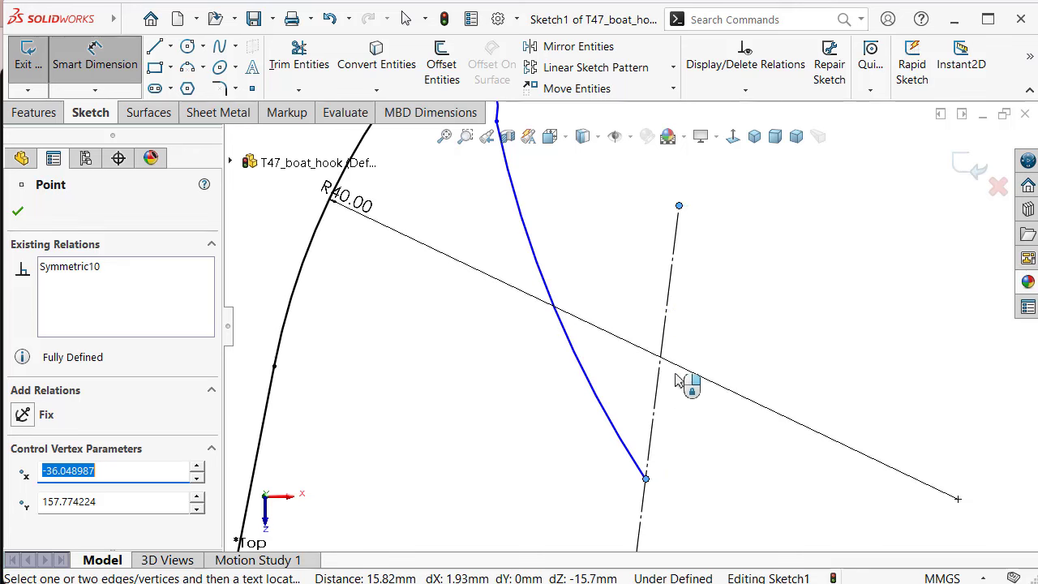
# Set the curve end's distance along the centerline to 13 mm
pyautogui.click(680, 378)
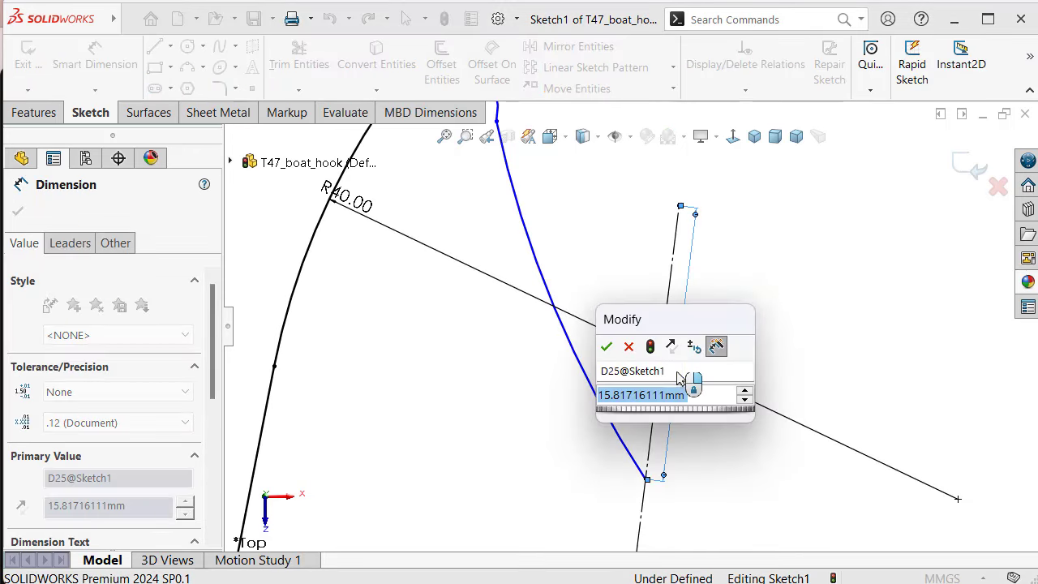
pyautogui.write('13')
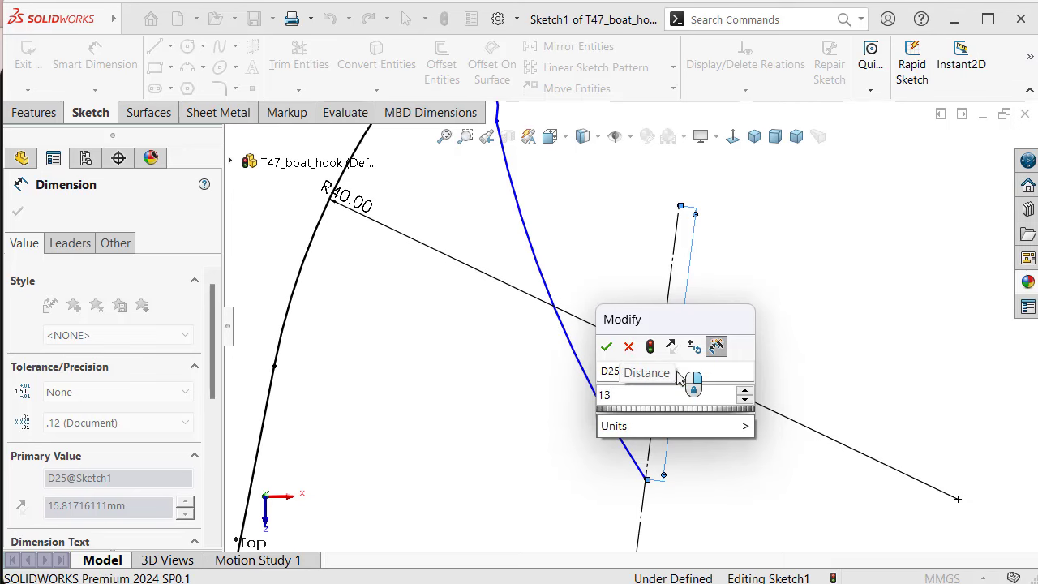
pyautogui.press('Return')
pyautogui.scroll(1, 657, 304)
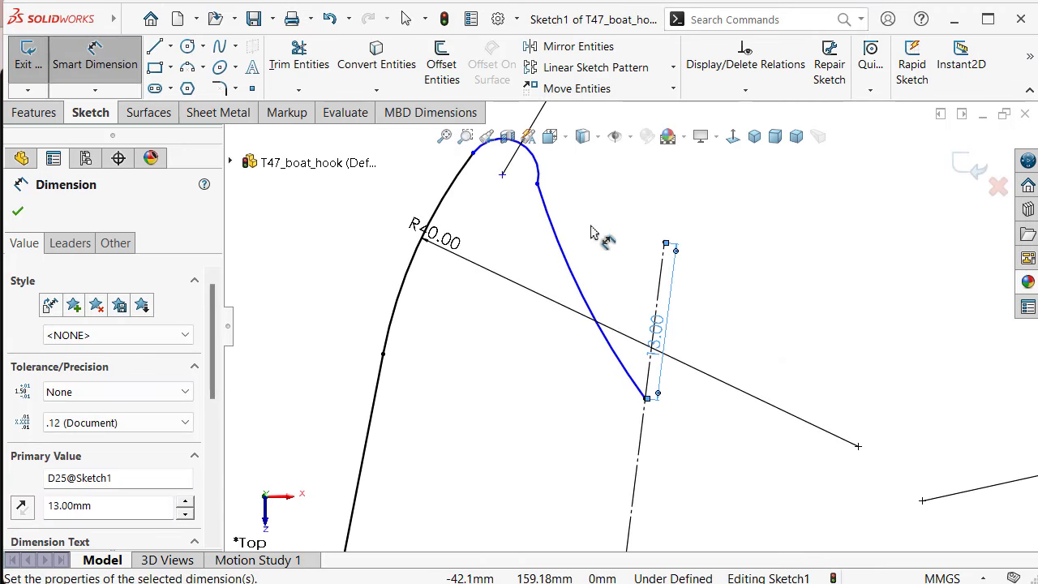
pyautogui.scroll(1, 595, 232)
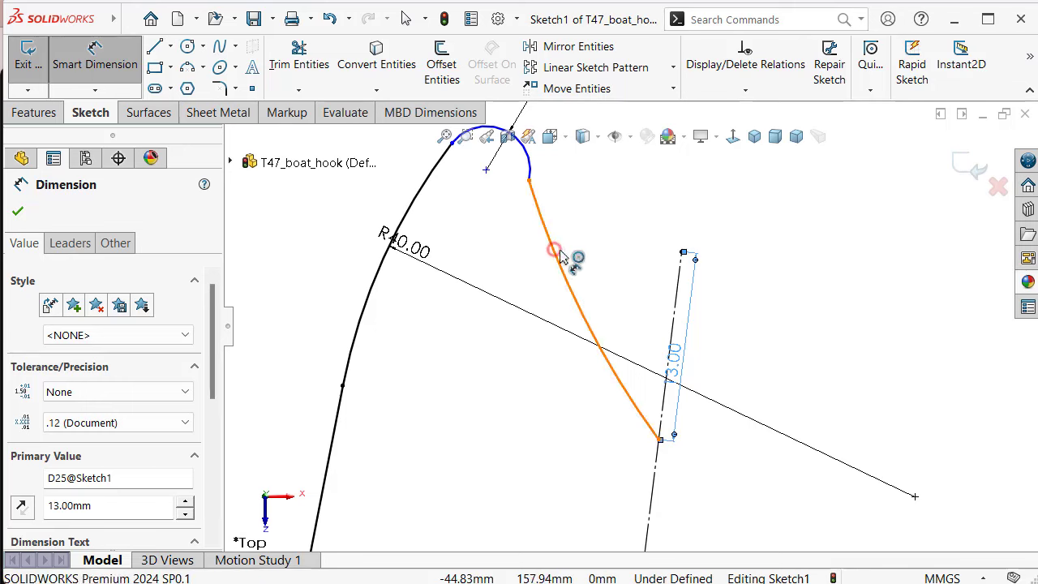
# Give the inner curve a 40 mm radius
pyautogui.click(558, 251)
pyautogui.click(585, 248)
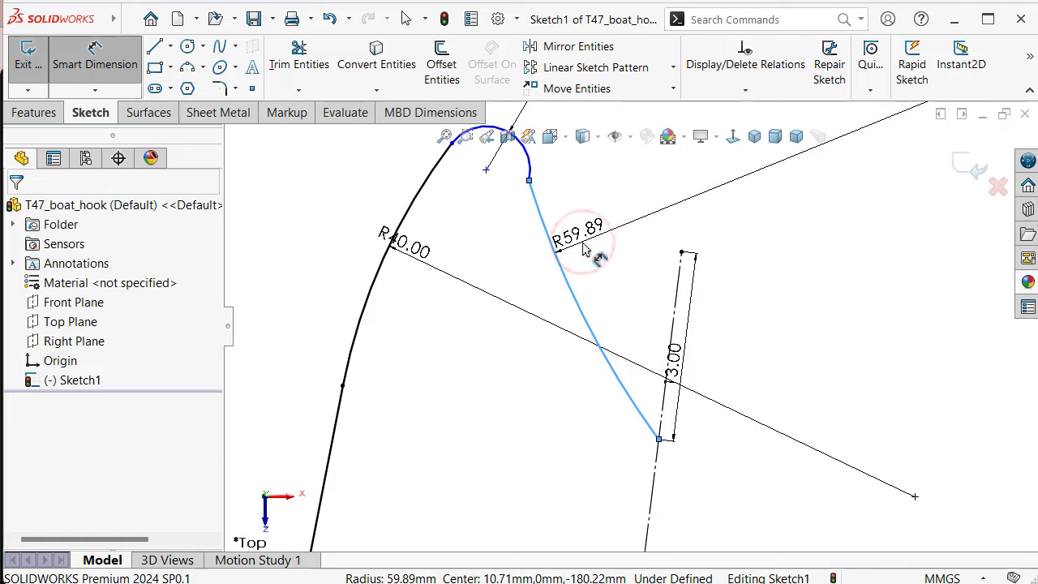
pyautogui.write('40')
pyautogui.press('Return')
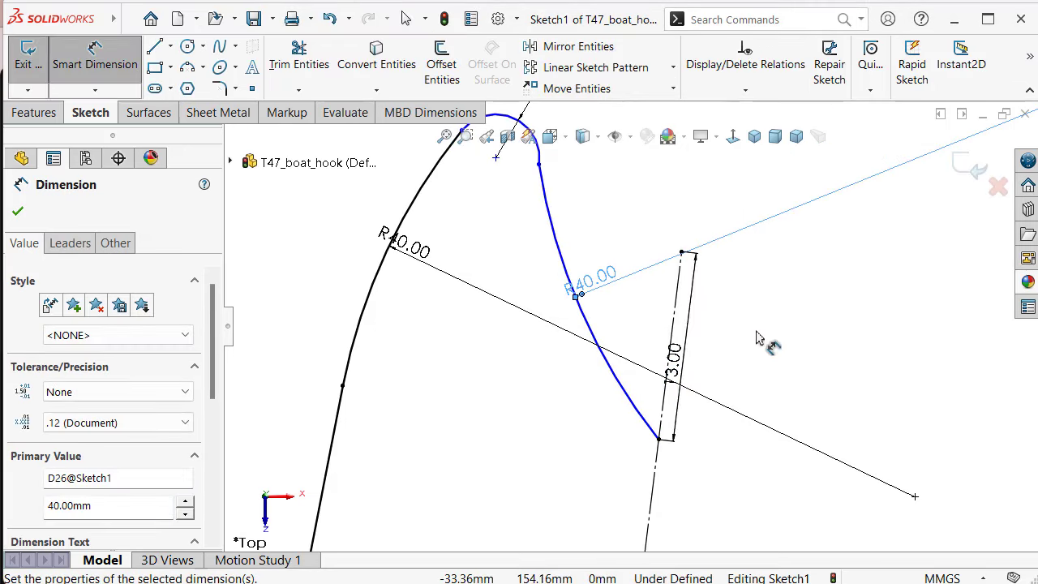
pyautogui.click(834, 313)
pyautogui.scroll(2, 641, 235)
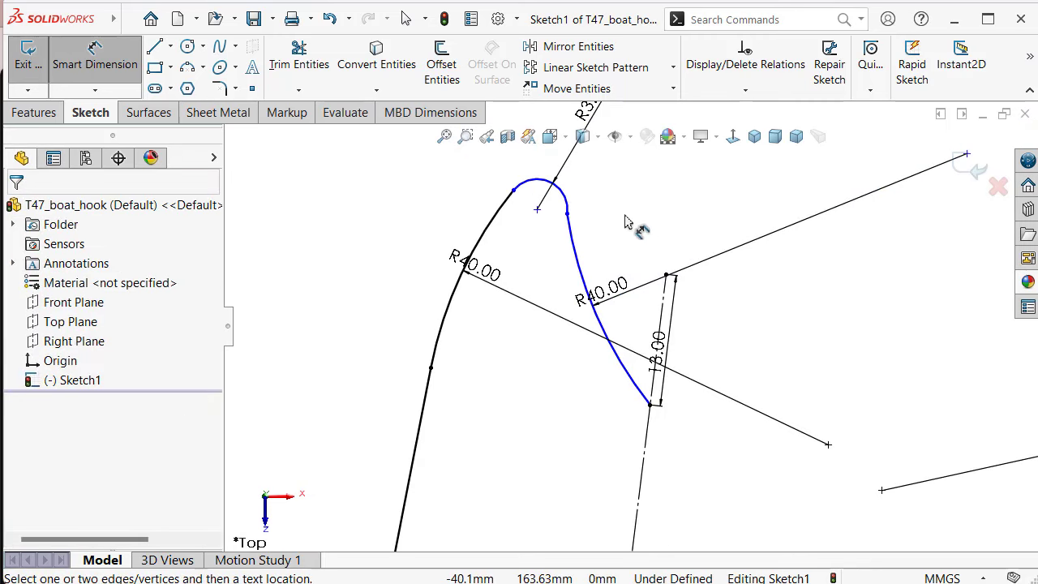
pyautogui.press('Escape')
pyautogui.click(568, 216)
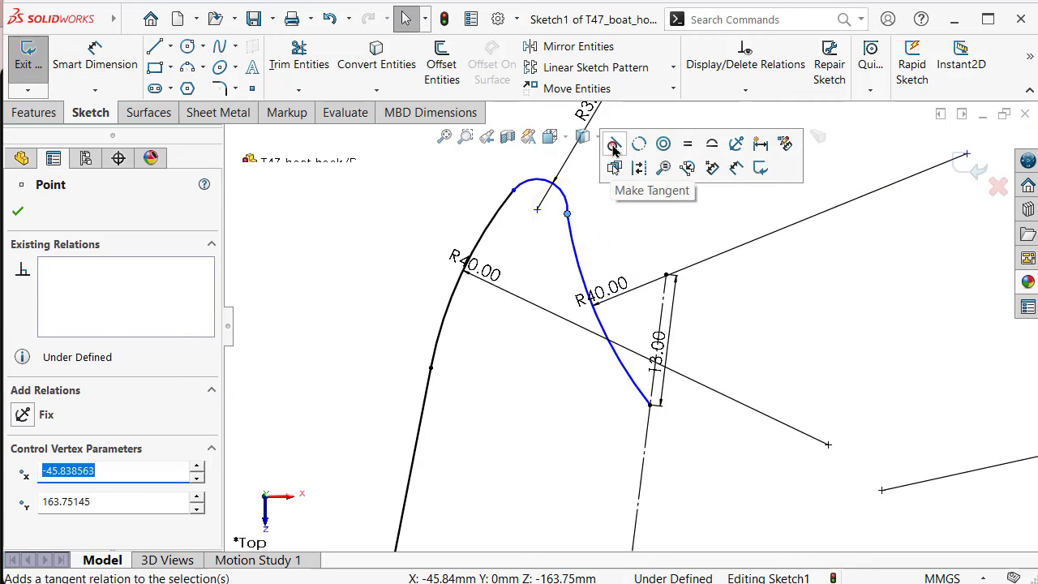
# Dimension the vertical distance between the inner curve's two ends as 24 mm
pyautogui.click(833, 321)
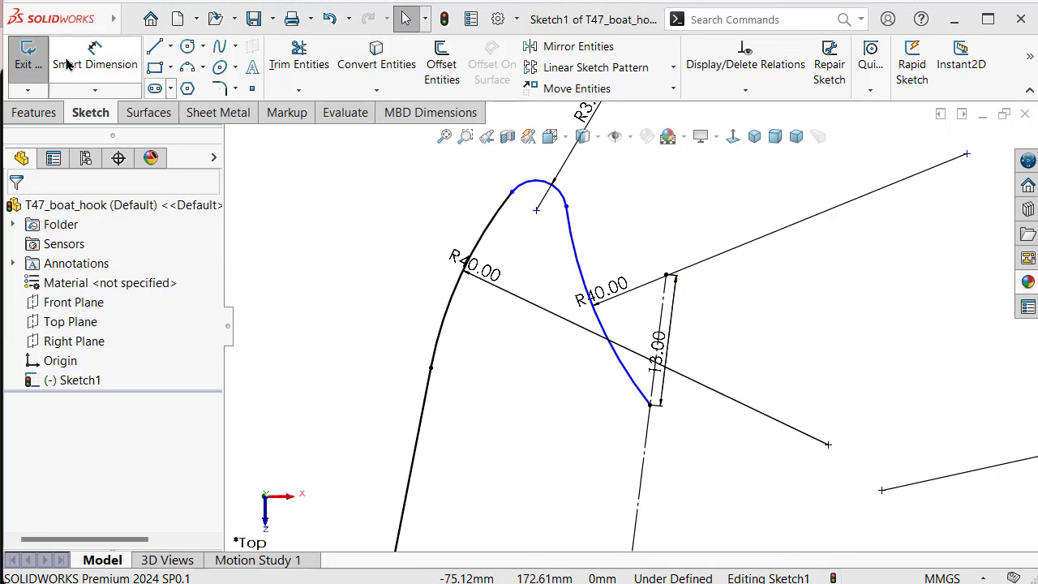
pyautogui.click(93, 51)
pyautogui.click(566, 206)
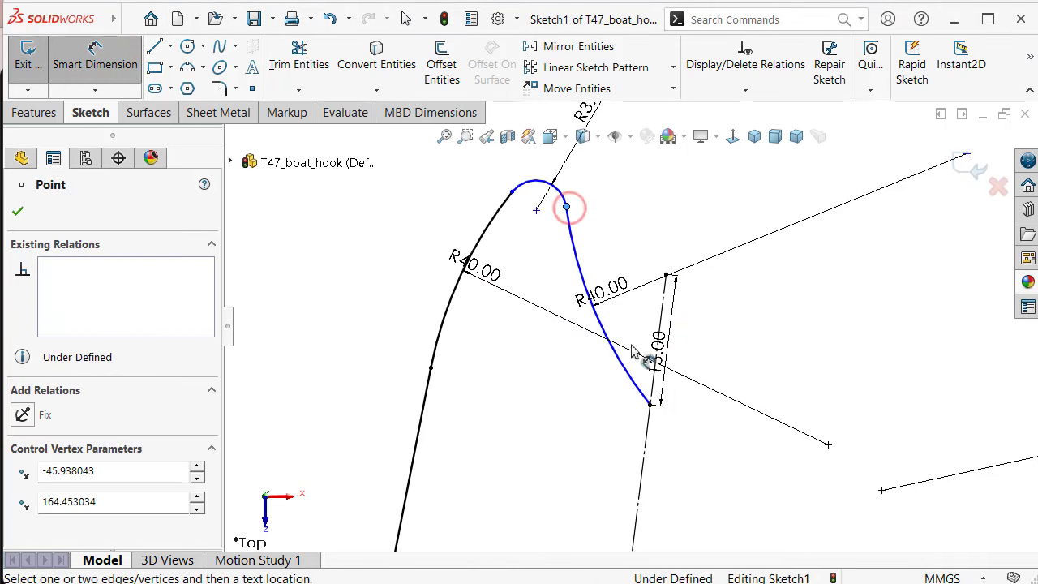
pyautogui.click(651, 405)
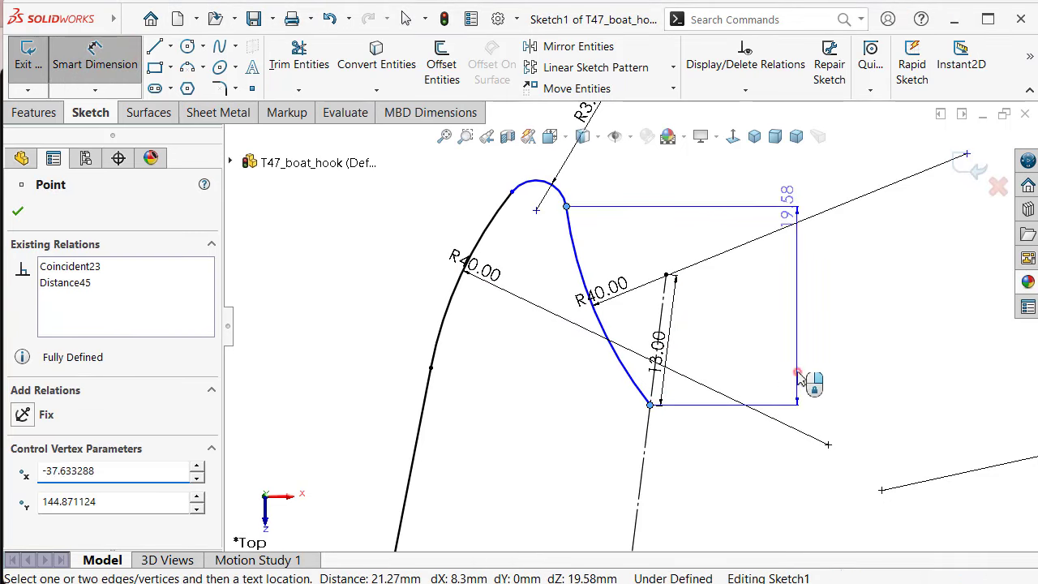
pyautogui.click(799, 377)
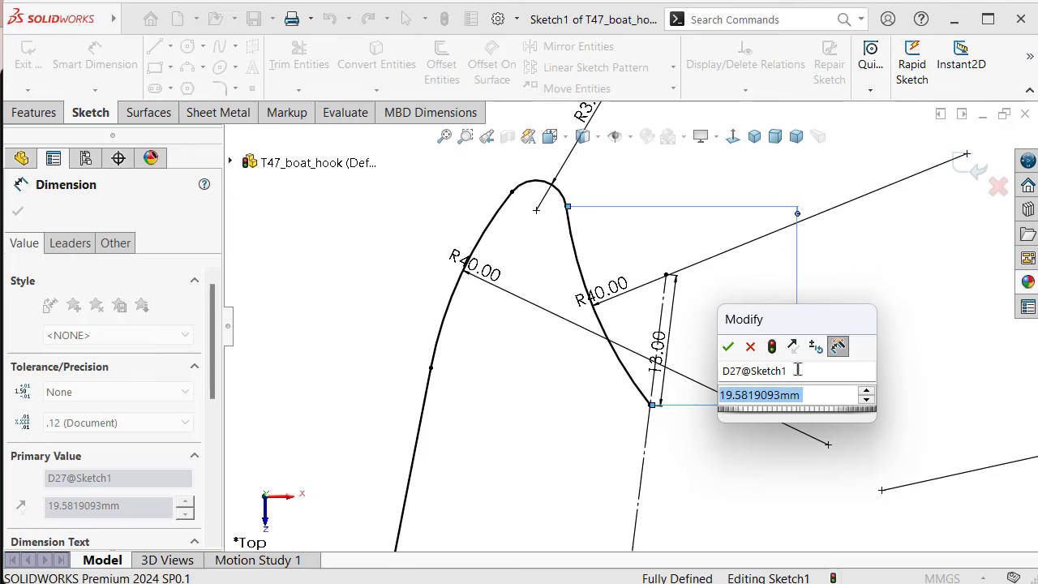
pyautogui.write('24')
pyautogui.press('Return')
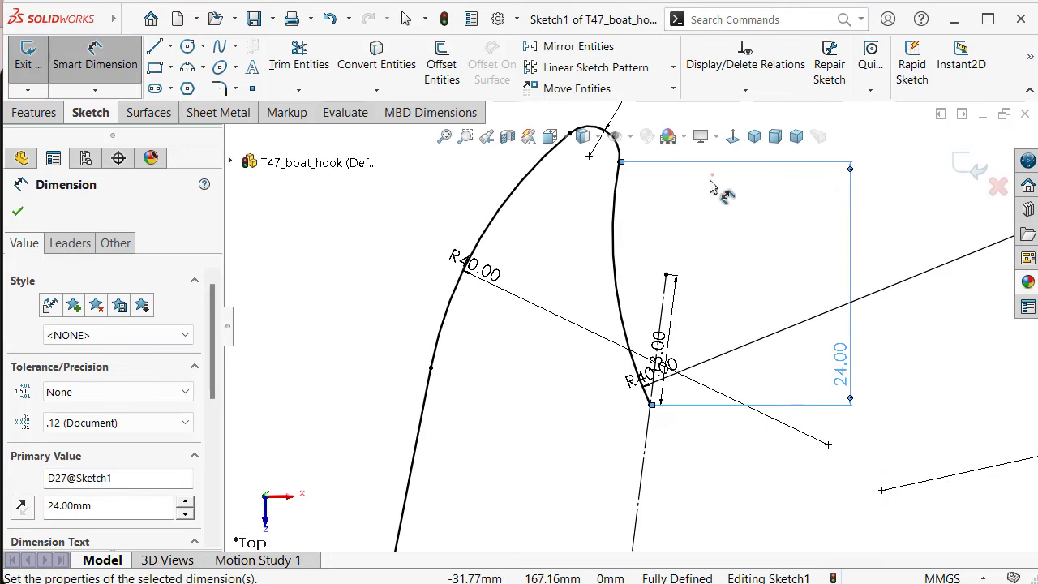
# Drag the R40.00 and 13.00 labels clear of the other dimensions
pyautogui.moveTo(645, 375)
pyautogui.mouseDown()
pyautogui.moveTo(724, 230)
pyautogui.moveTo(689, 238)
pyautogui.mouseUp()
pyautogui.moveTo(659, 348); pyautogui.dragTo(760, 351)
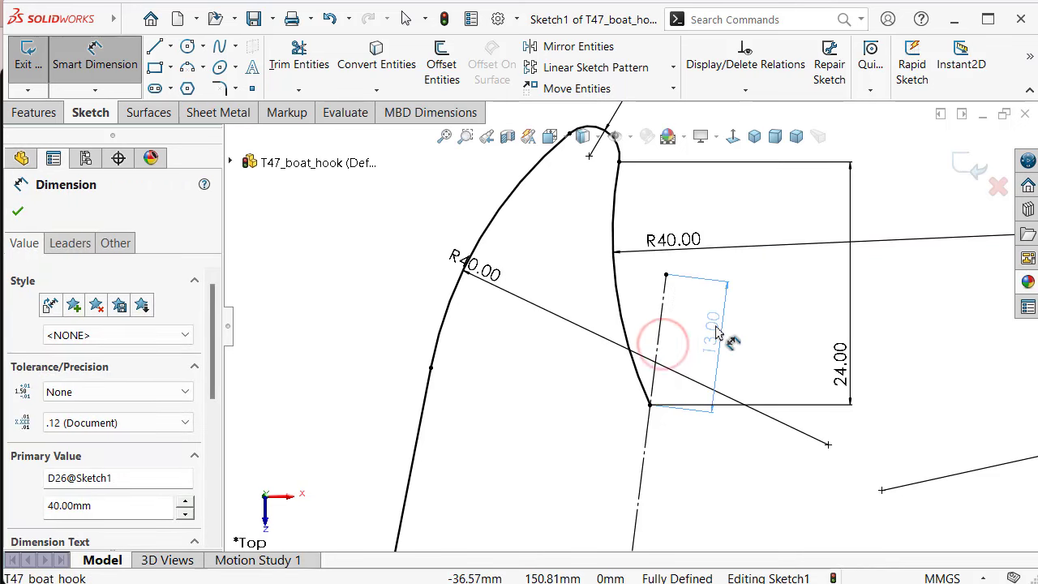
pyautogui.scroll(2, 799, 347)
pyautogui.scroll(3, 729, 424)
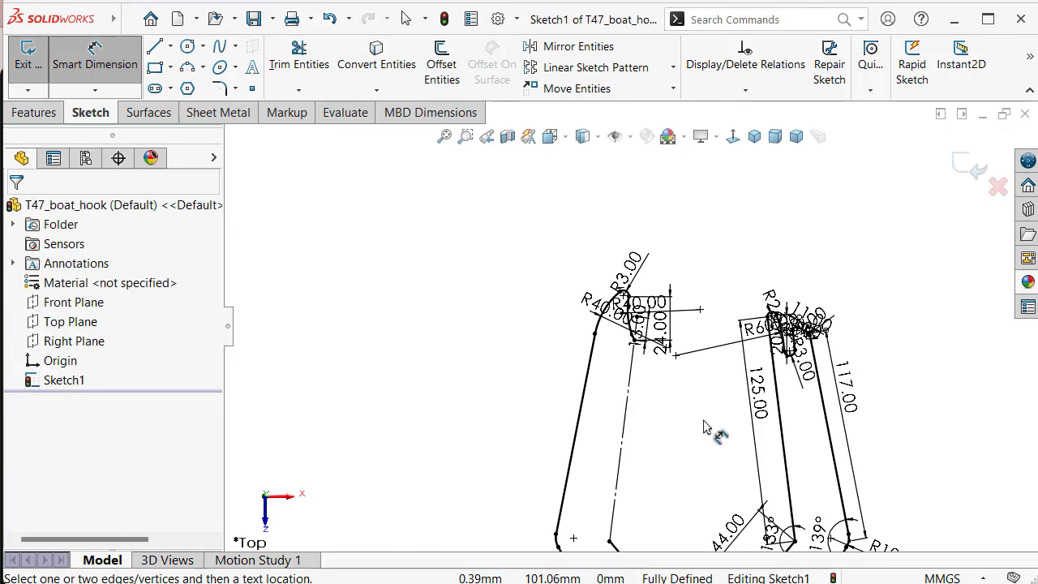
pyautogui.scroll(2, 697, 434)
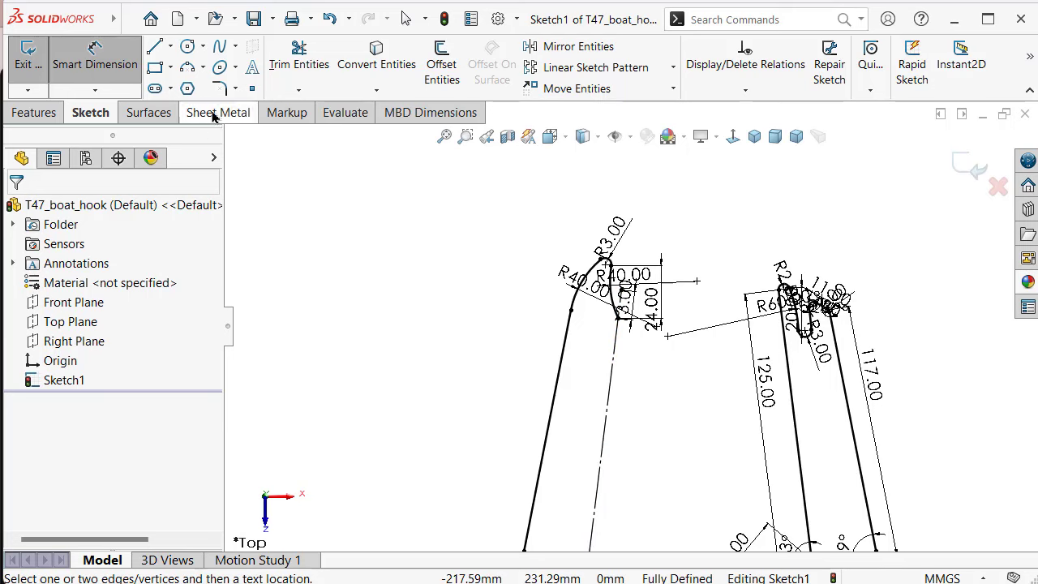
# Close the hook profile with a line from the arc's lower end to the lower vertex
pyautogui.click(155, 48)
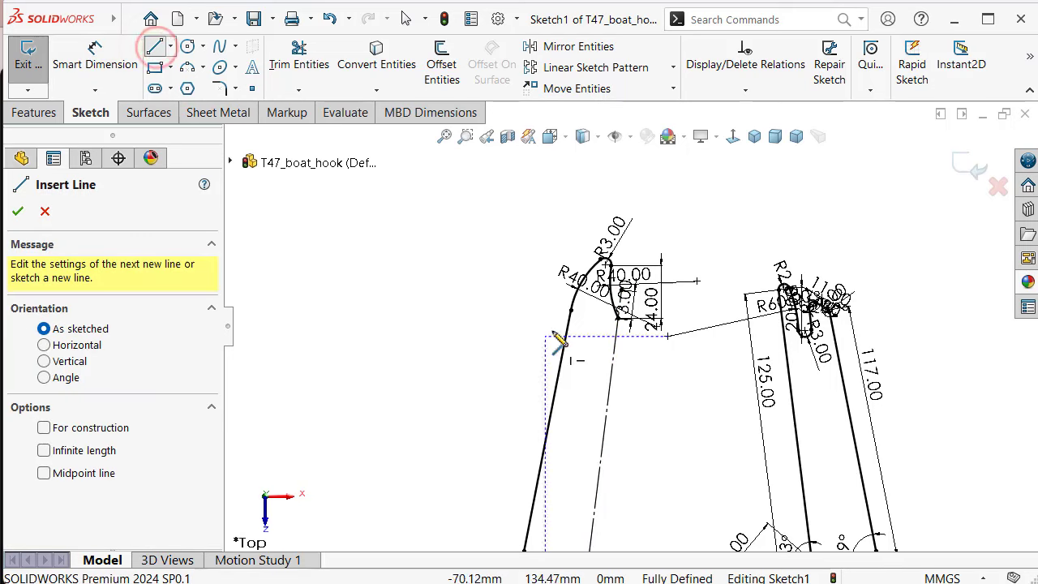
pyautogui.click(617, 322)
pyautogui.click(570, 482)
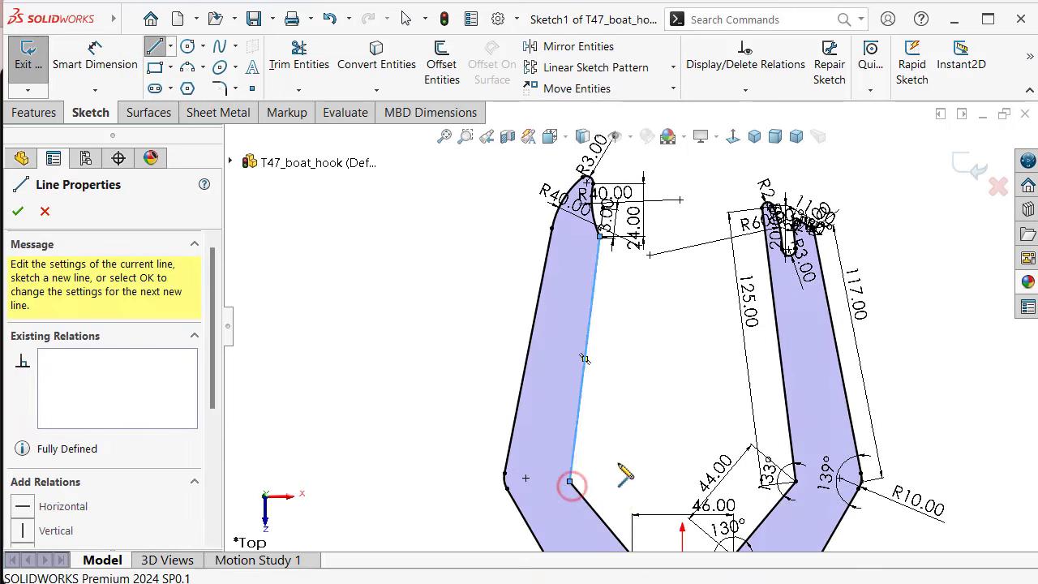
pyautogui.scroll(2, 641, 381)
pyautogui.press('Escape')
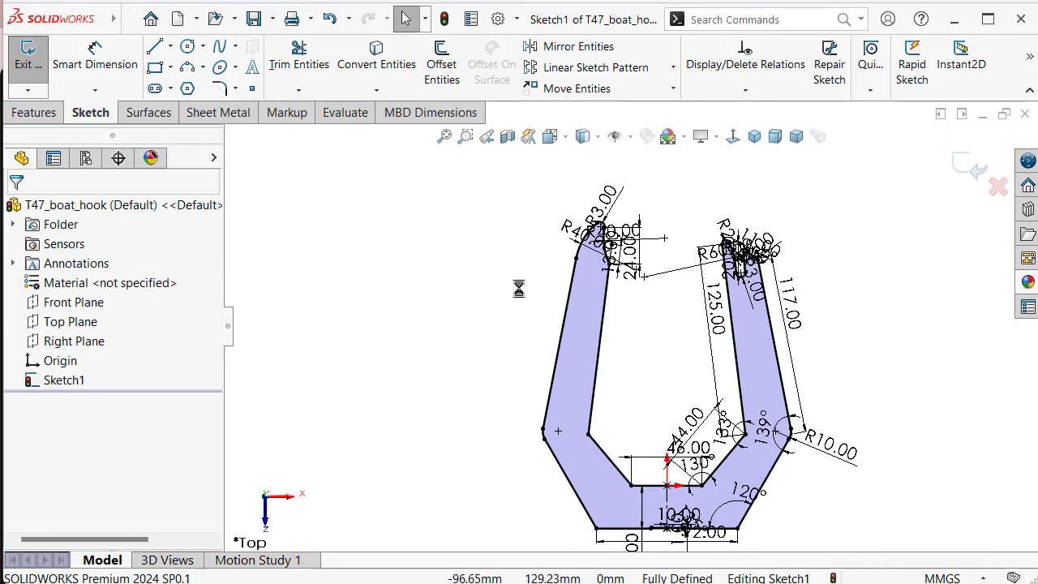
# Open Sketch Fillet and cancel it without rounding any corners
pyautogui.click(220, 89)
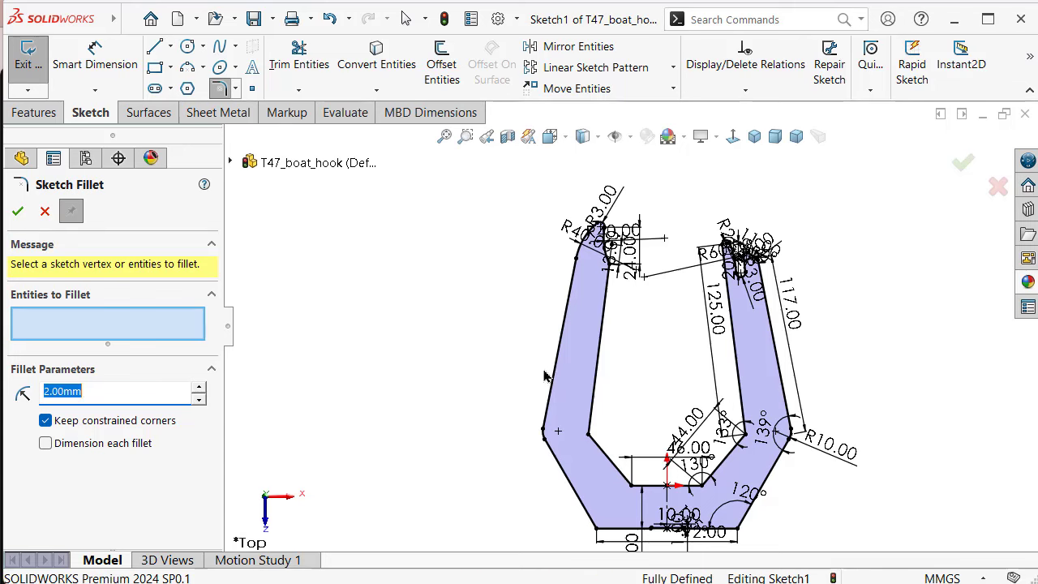
pyautogui.scroll(2, 640, 309)
pyautogui.scroll(1, 641, 308)
pyautogui.click(45, 211)
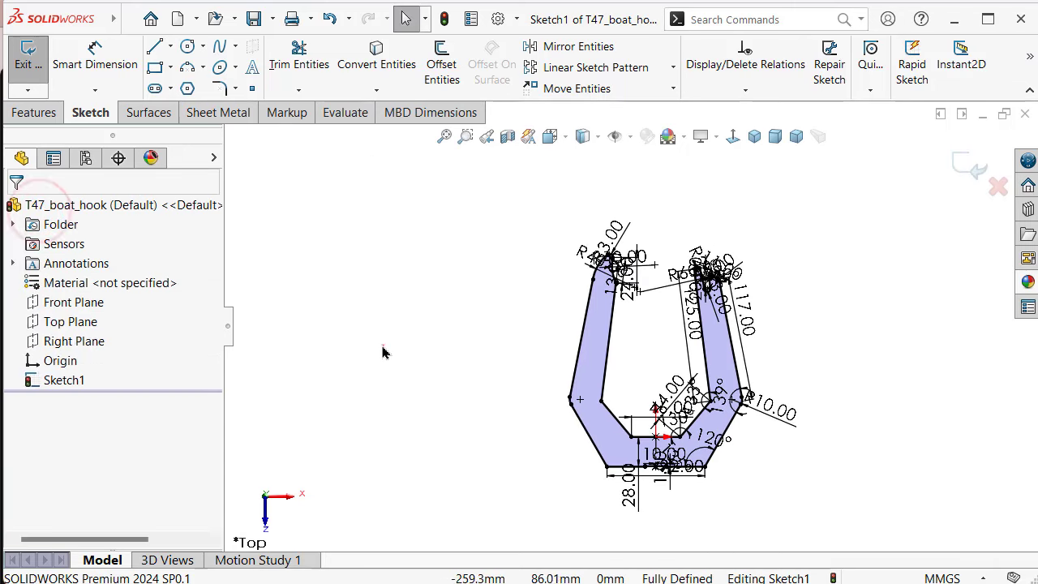
pyautogui.scroll(-4, 645, 478)
# Drag the 28.00 dimension out to the right of the hook's base
pyautogui.click(633, 507)
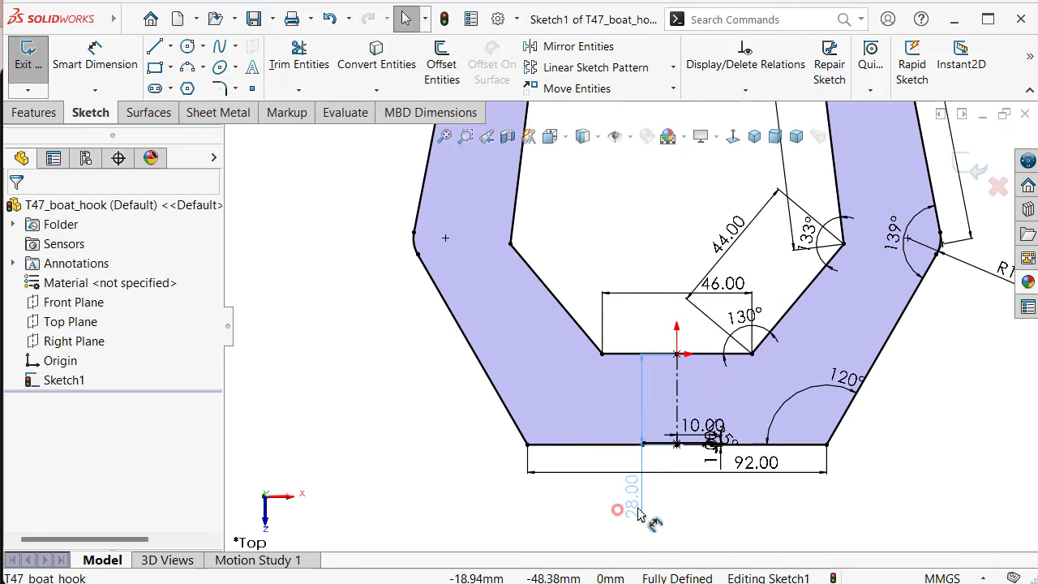
pyautogui.moveTo(638, 512); pyautogui.dragTo(884, 482)
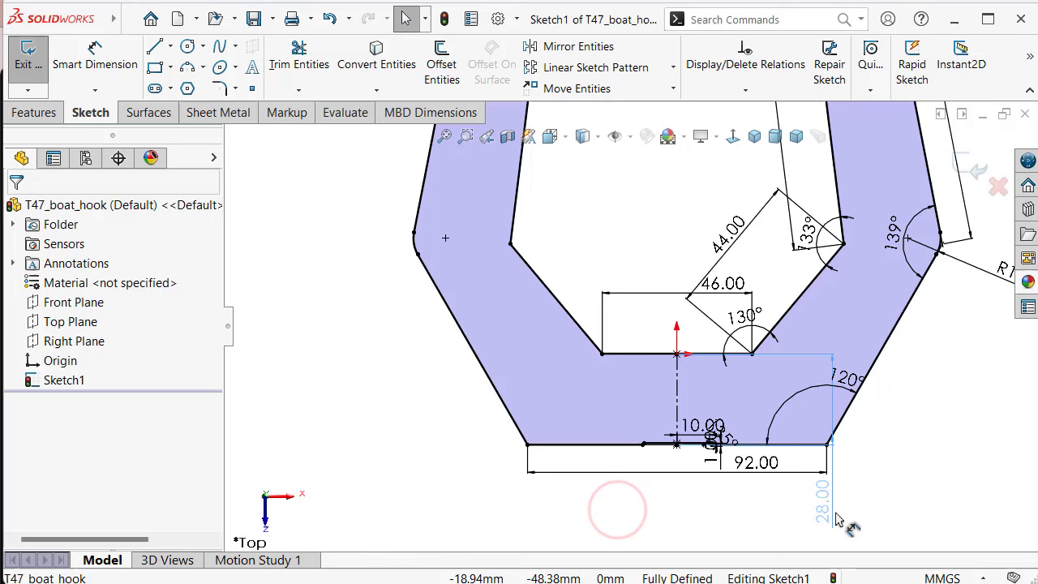
pyautogui.click(421, 424)
pyautogui.scroll(3, 632, 325)
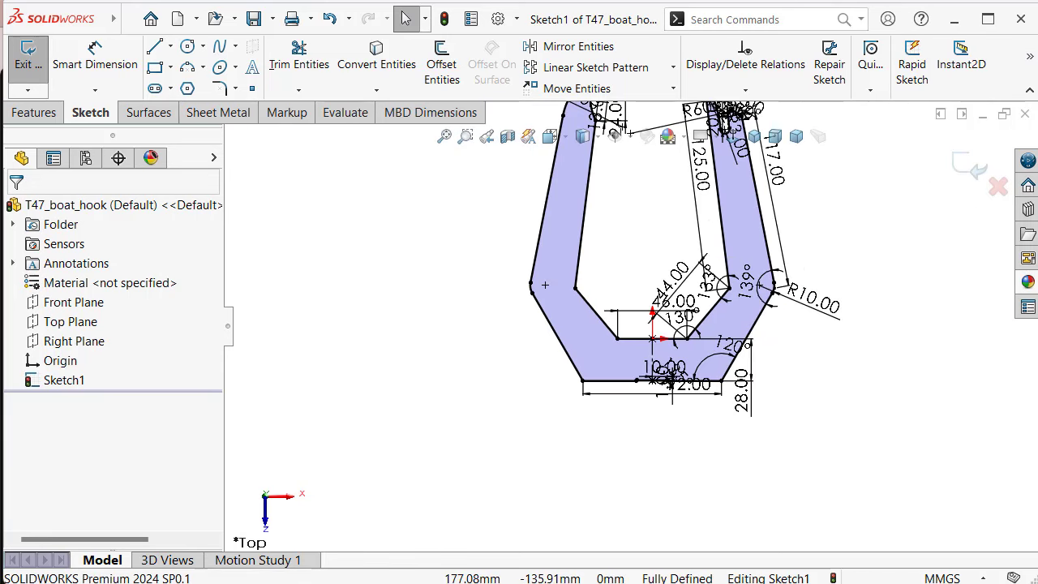
pyautogui.scroll(-5, 456, 365)
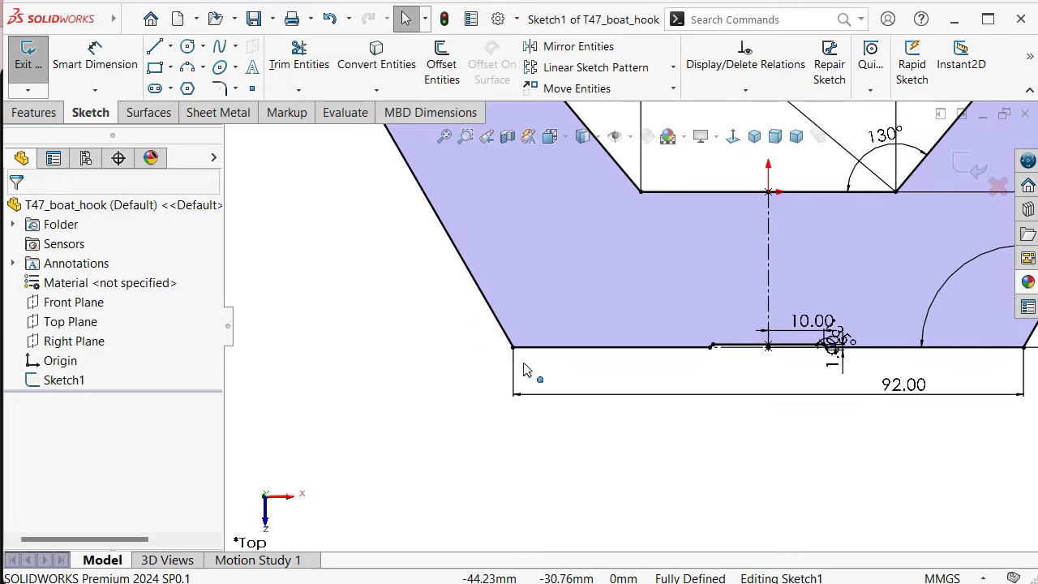
pyautogui.press('s')
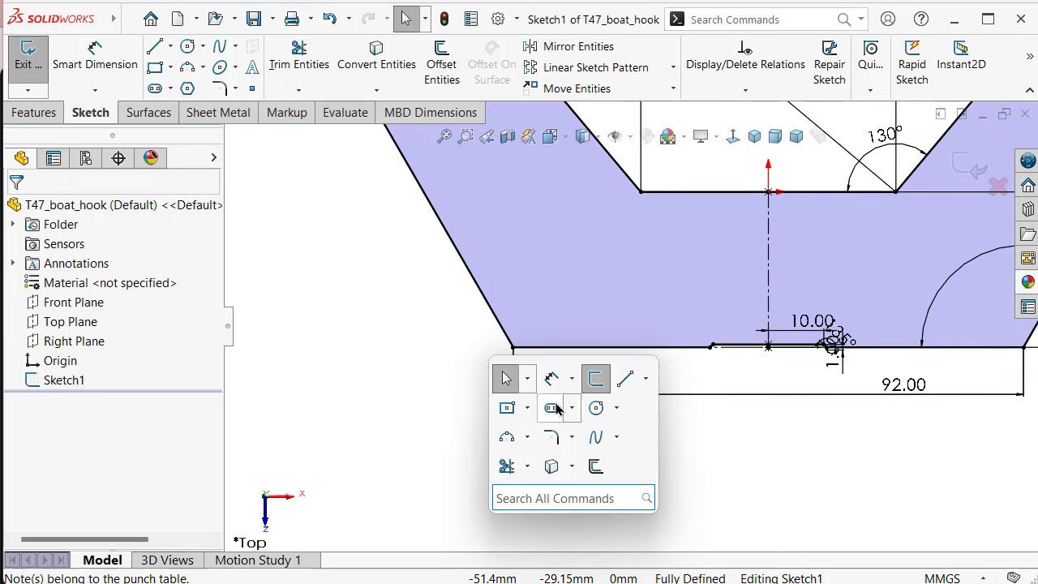
# Start a line chain at the hook's bottom-left corner, drawing the first segments down to a vertical end
pyautogui.click(625, 378)
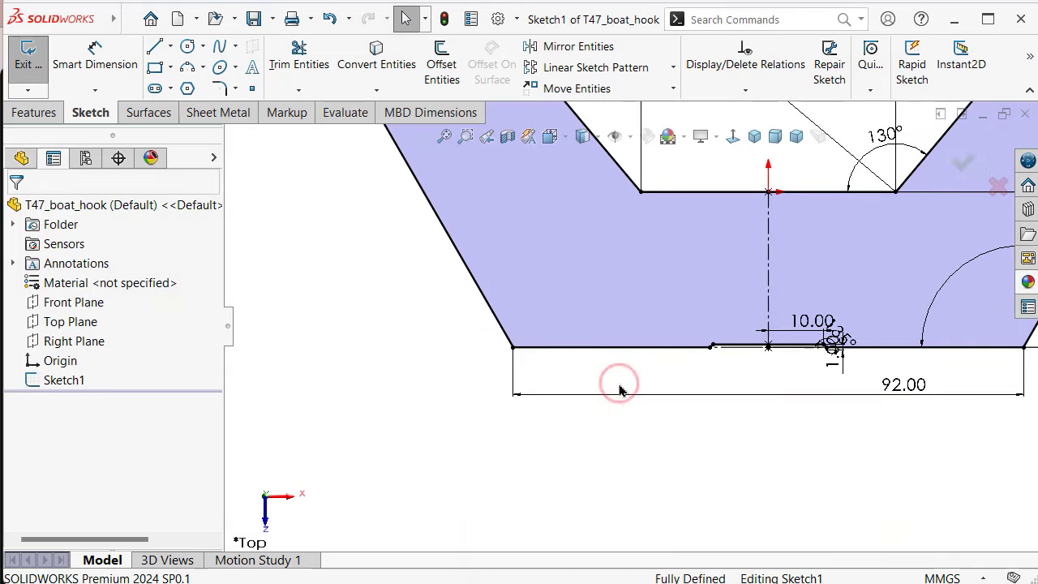
pyautogui.click(513, 348)
pyautogui.scroll(-2, 563, 381)
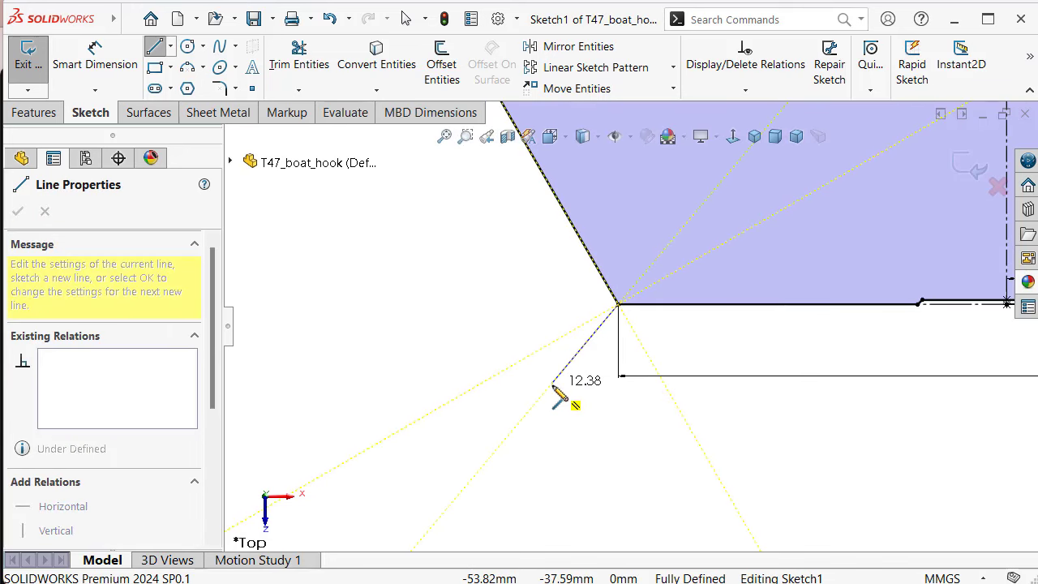
pyautogui.scroll(-3, 544, 381)
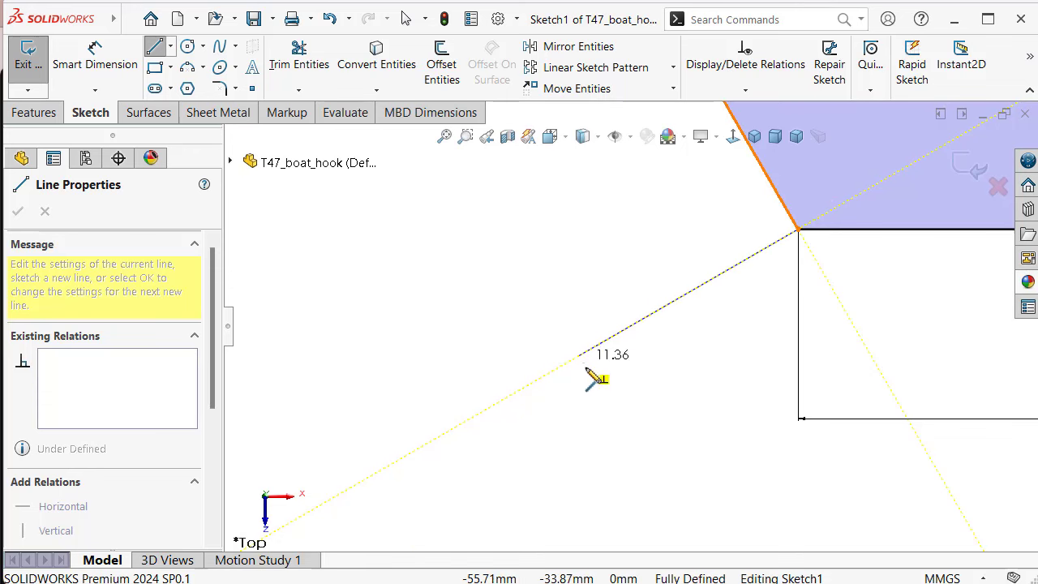
pyautogui.click(623, 378)
pyautogui.scroll(1, 667, 427)
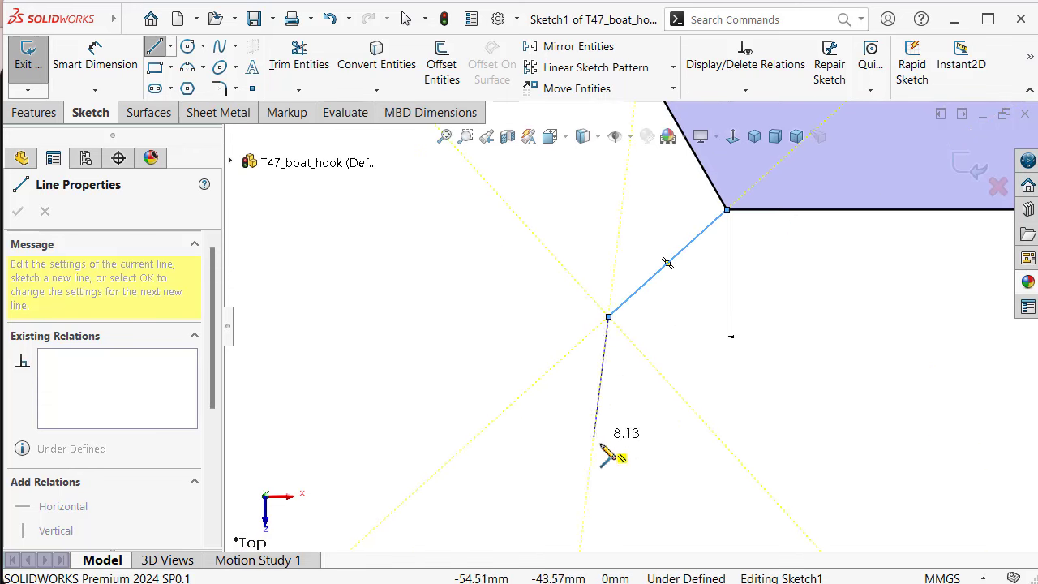
pyautogui.click(609, 471)
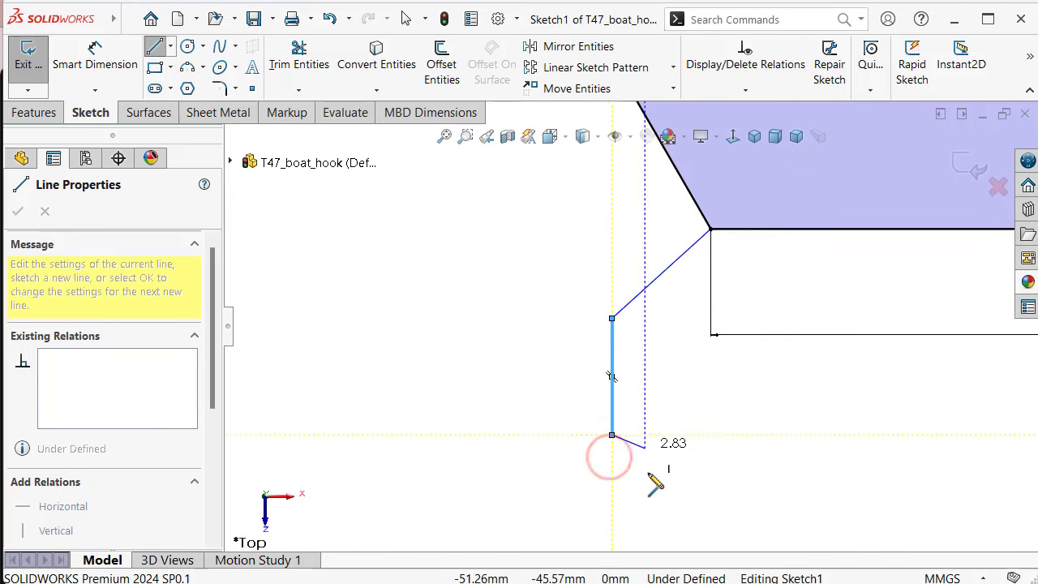
pyautogui.scroll(-1, 652, 417)
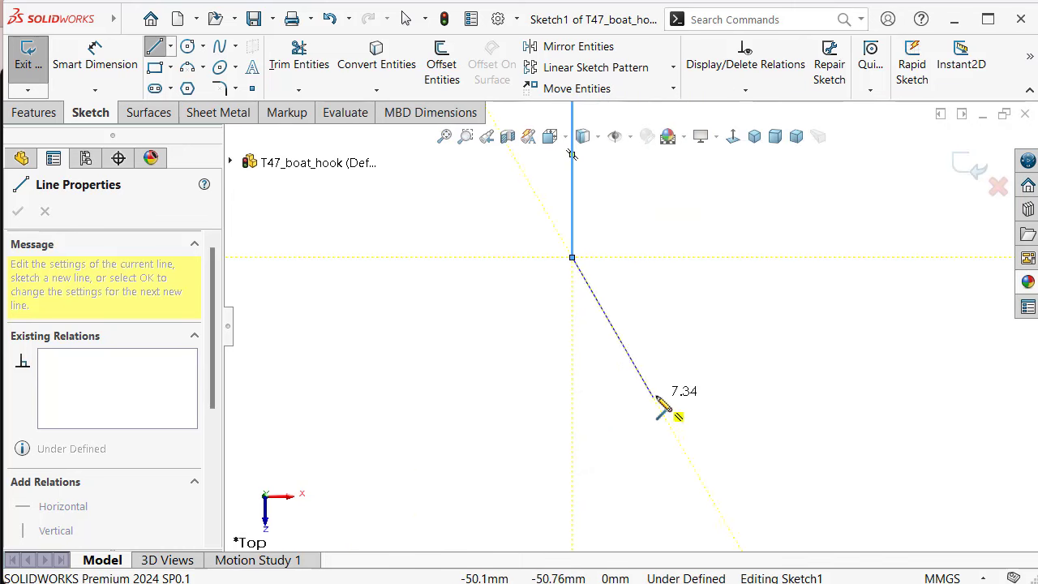
# Continue with angled and long vertical segments, ending the chain on the profile's slanted edge
pyautogui.click(673, 343)
pyautogui.click(609, 407)
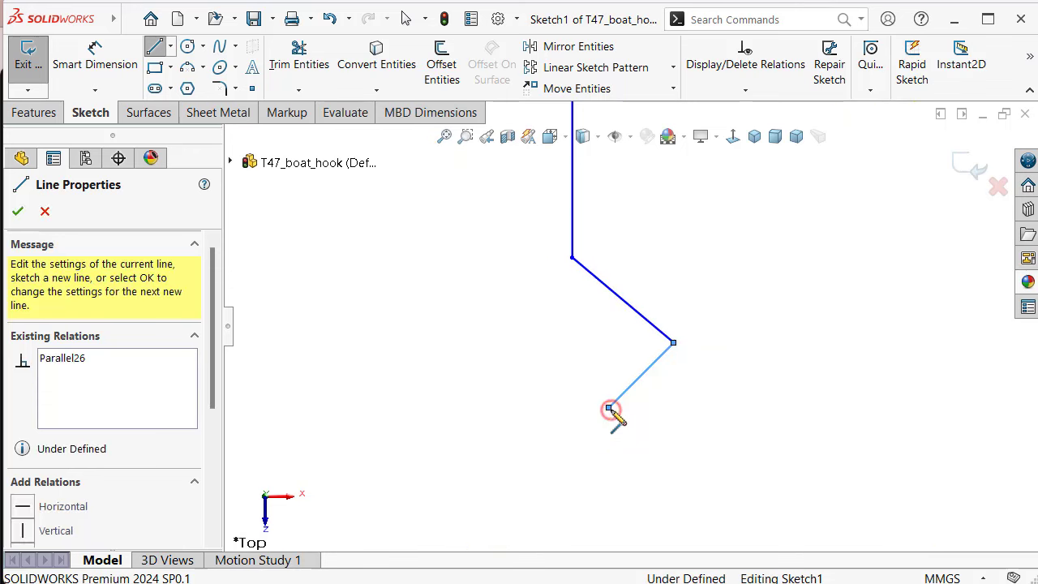
pyautogui.click(458, 305)
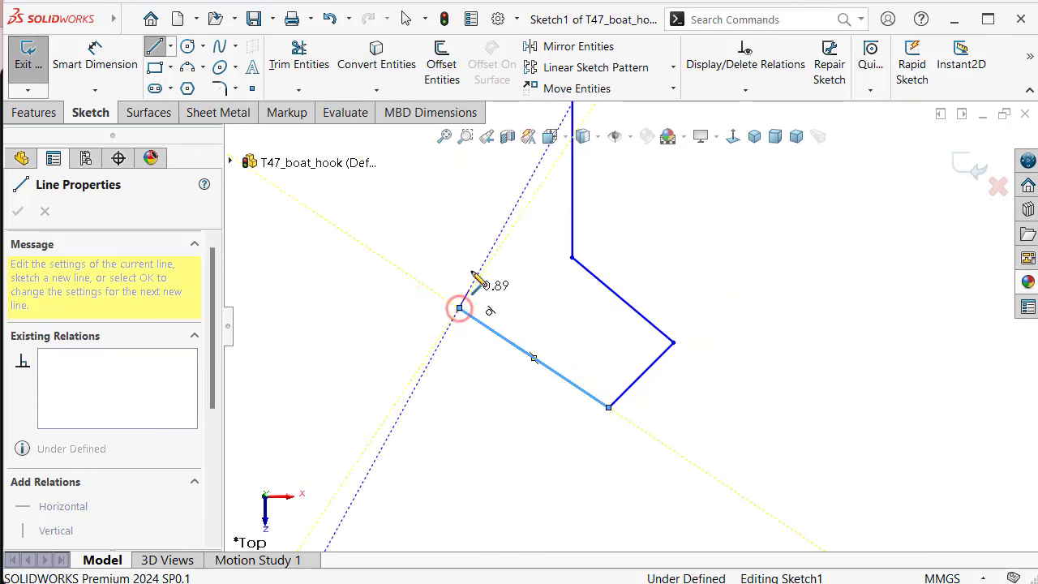
pyautogui.scroll(2, 502, 251)
pyautogui.scroll(1, 551, 227)
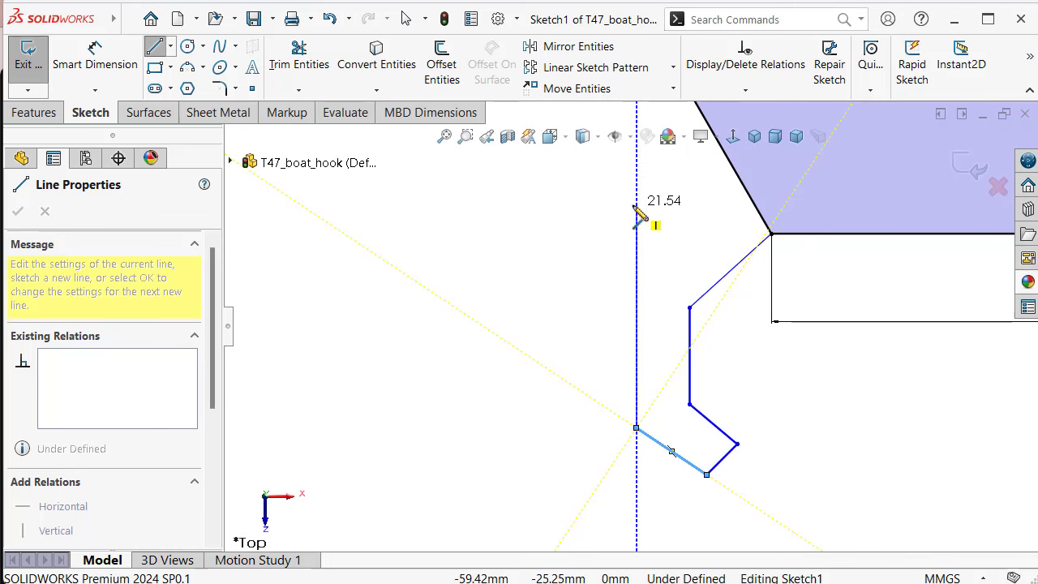
pyautogui.click(636, 206)
pyautogui.scroll(1, 635, 317)
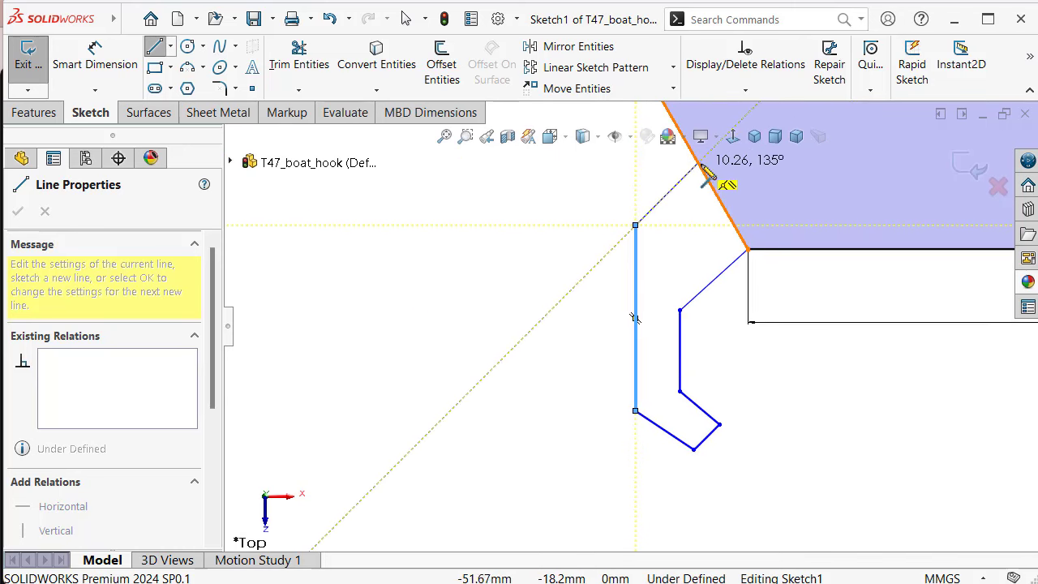
pyautogui.scroll(-3, 696, 170)
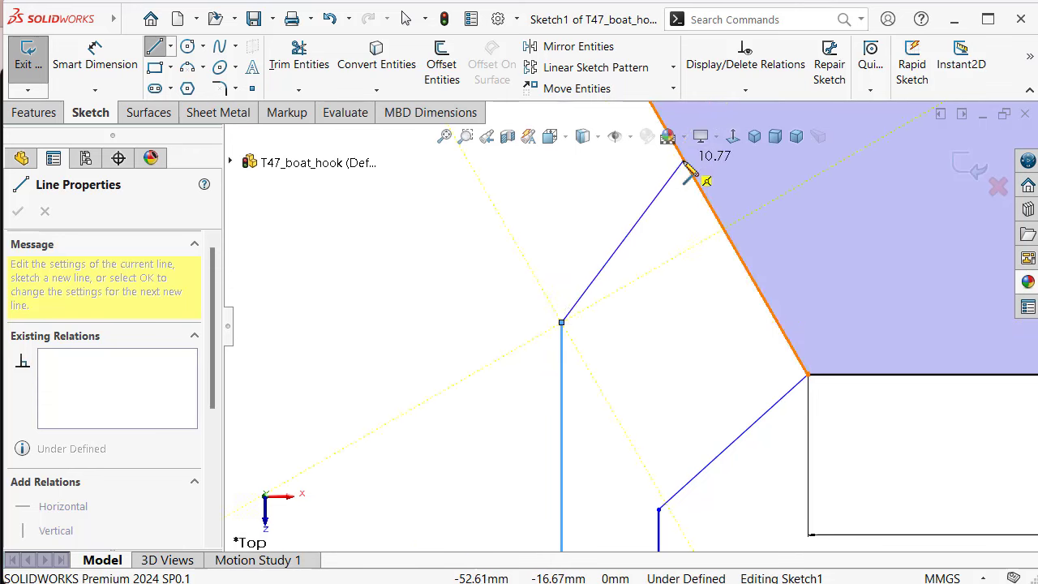
pyautogui.click(682, 160)
pyautogui.rightClick(687, 179)
pyautogui.click(719, 219)
pyautogui.press('Escape')
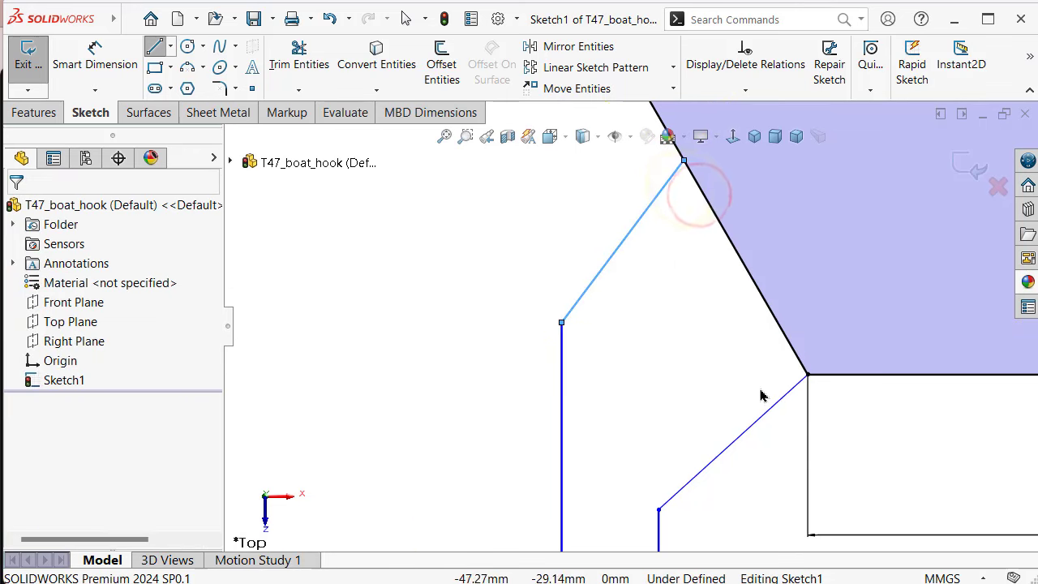
pyautogui.scroll(2, 766, 408)
# Dimension the slanted line at 135° to the profile's horizontal edge
pyautogui.press('s')
pyautogui.click(829, 422)
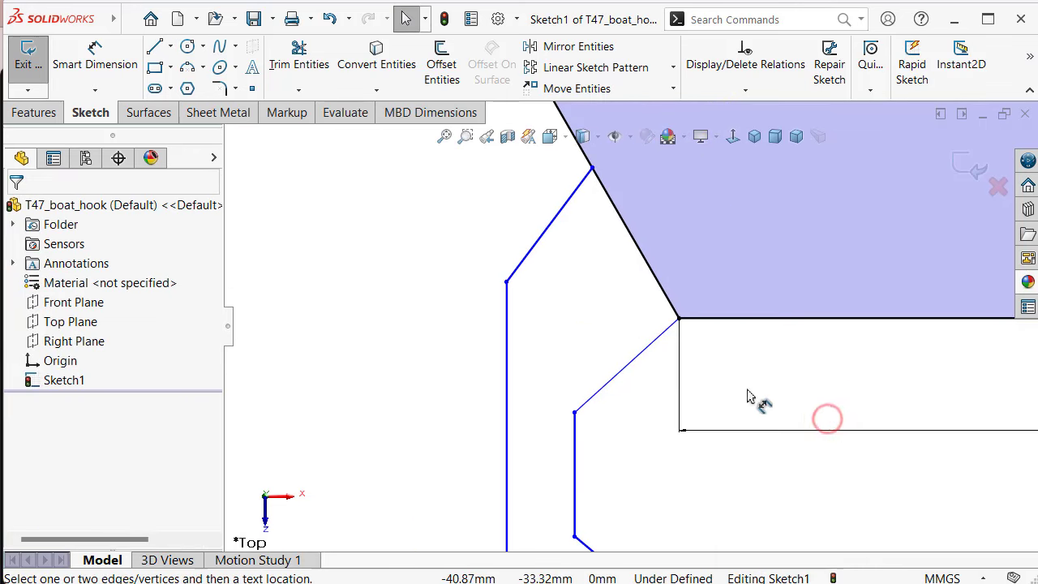
pyautogui.click(654, 339)
pyautogui.click(725, 325)
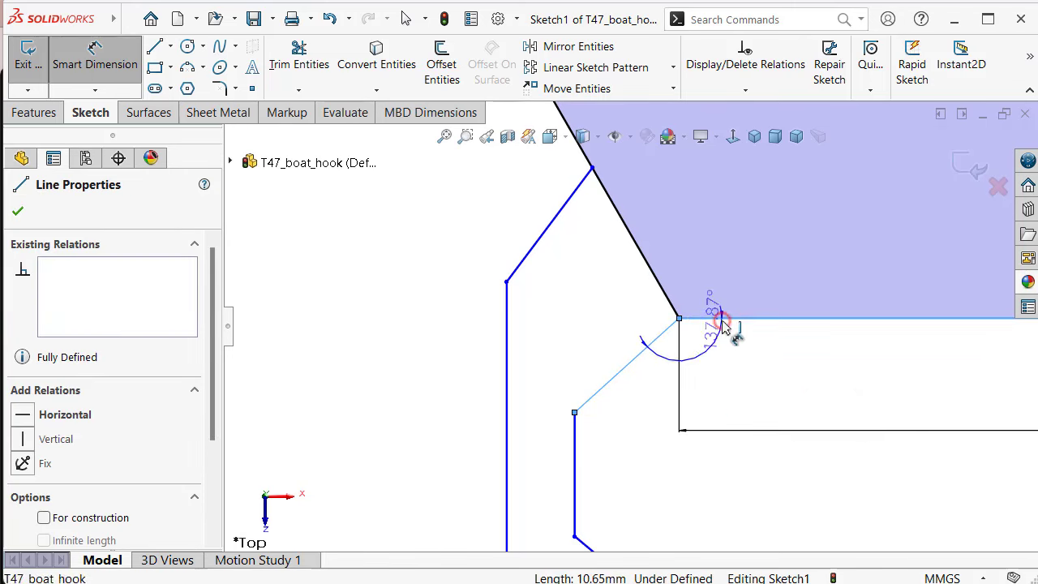
pyautogui.click(732, 341)
pyautogui.write('1')
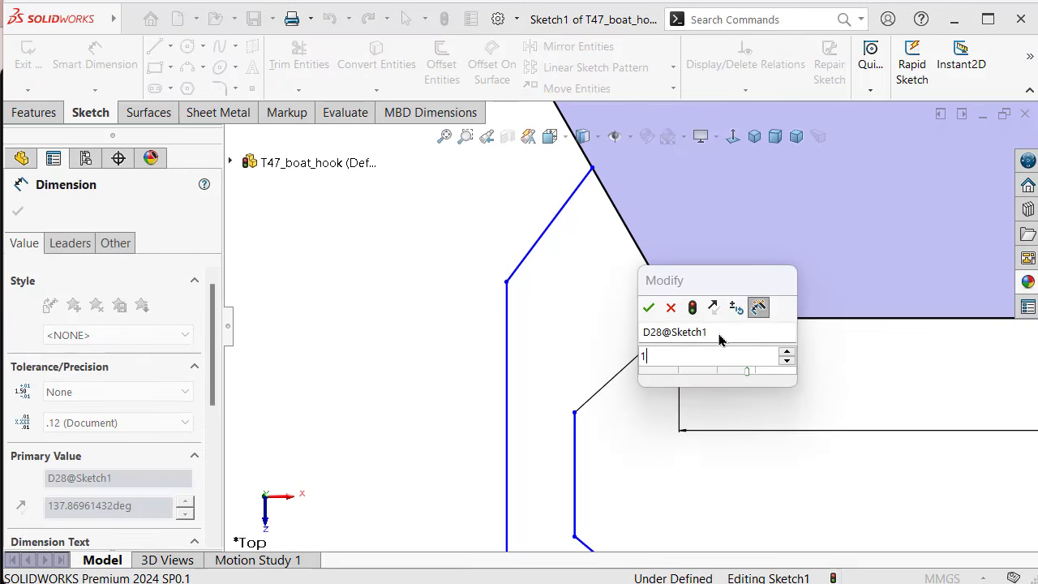
pyautogui.write('35')
pyautogui.press('Return')
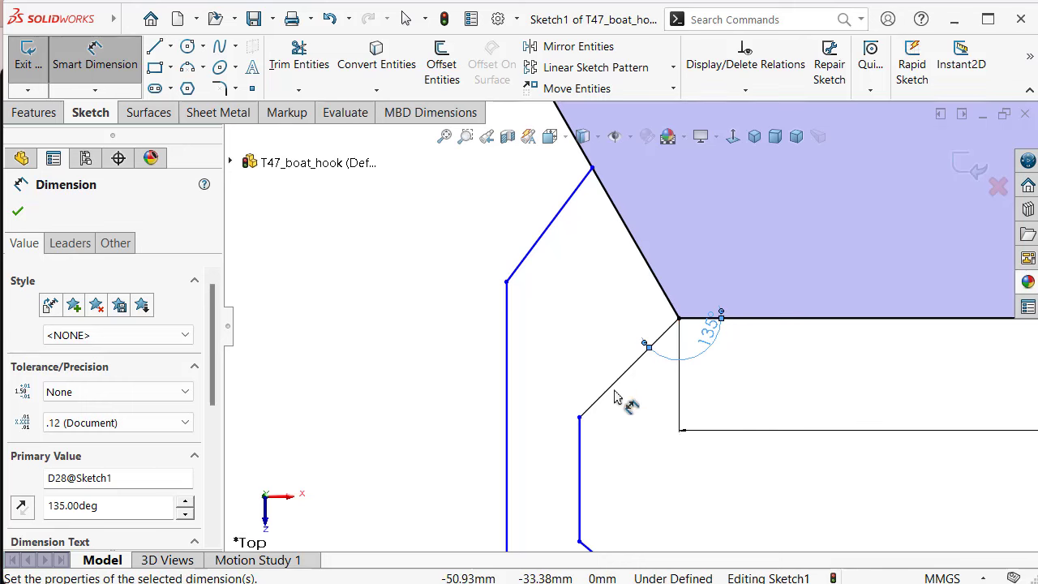
# Try a second angle between the slanted and vertical lines and discard the conflicting dimension
pyautogui.click(613, 384)
pyautogui.click(581, 450)
pyautogui.click(596, 456)
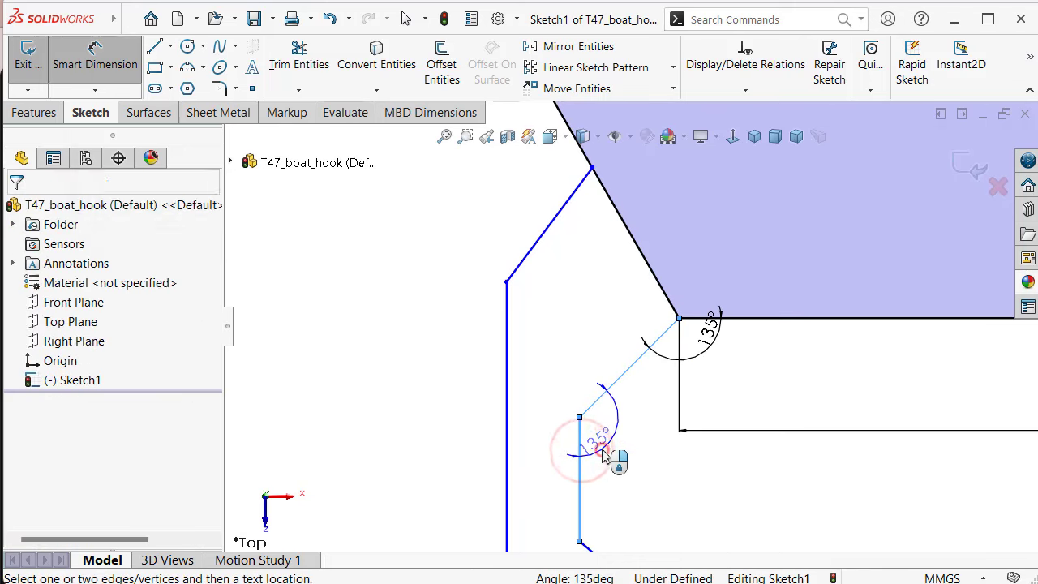
pyautogui.click(373, 132)
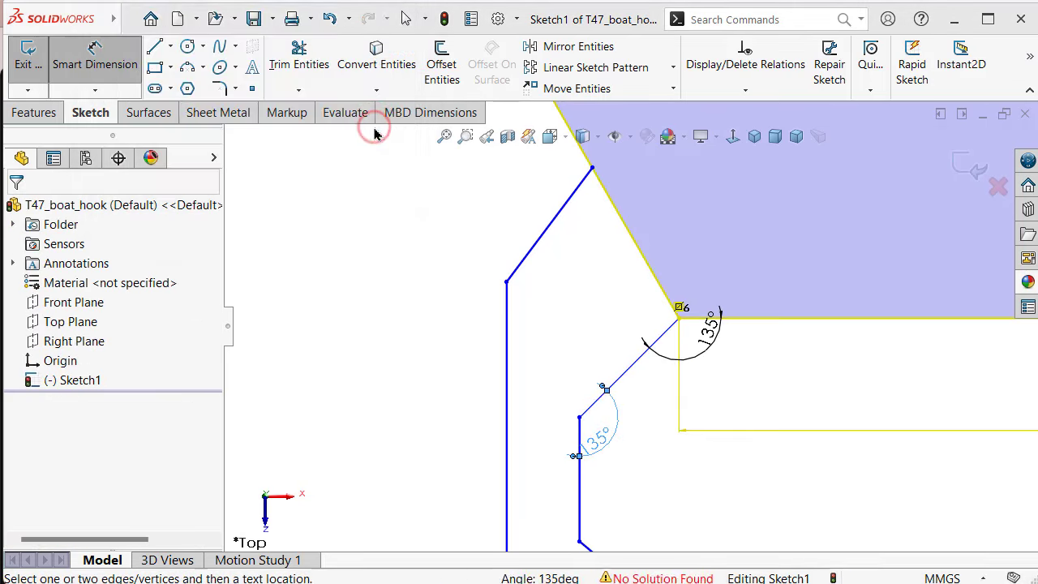
pyautogui.scroll(1, 631, 459)
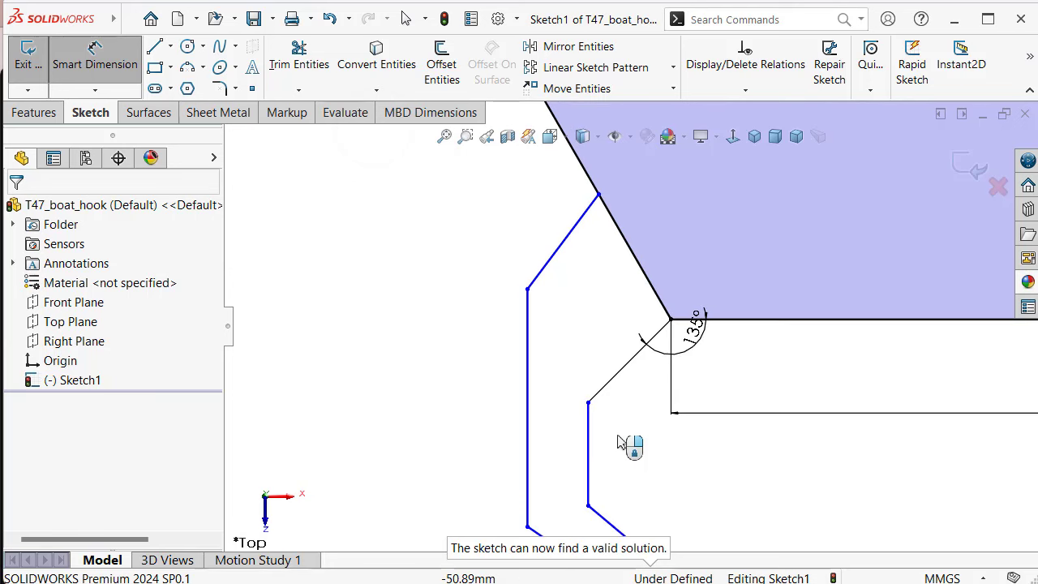
pyautogui.press('Escape')
# Give the diagonal line a 7 mm horizontal width dimension
pyautogui.press('s')
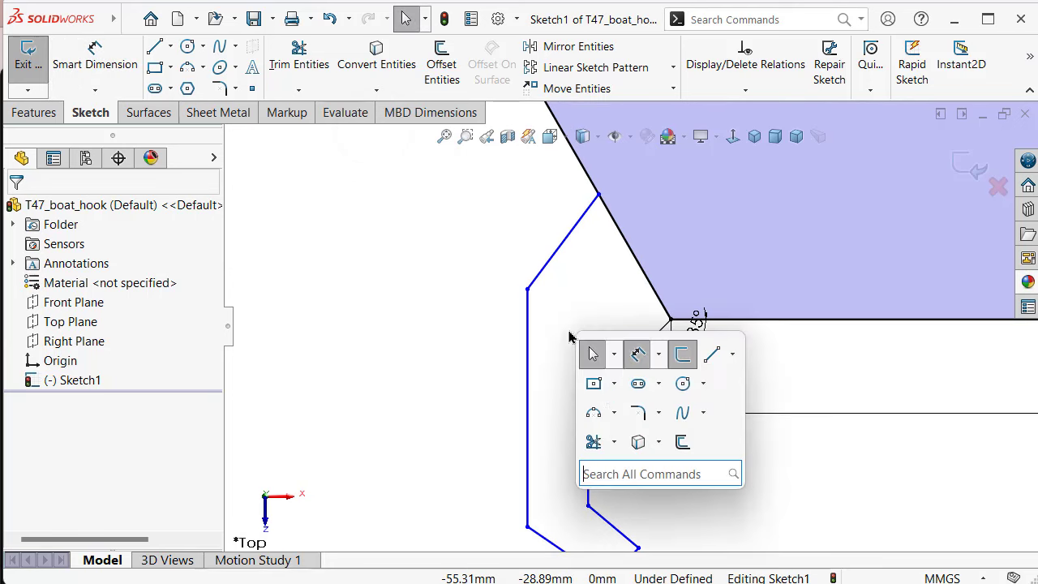
pyautogui.click(635, 360)
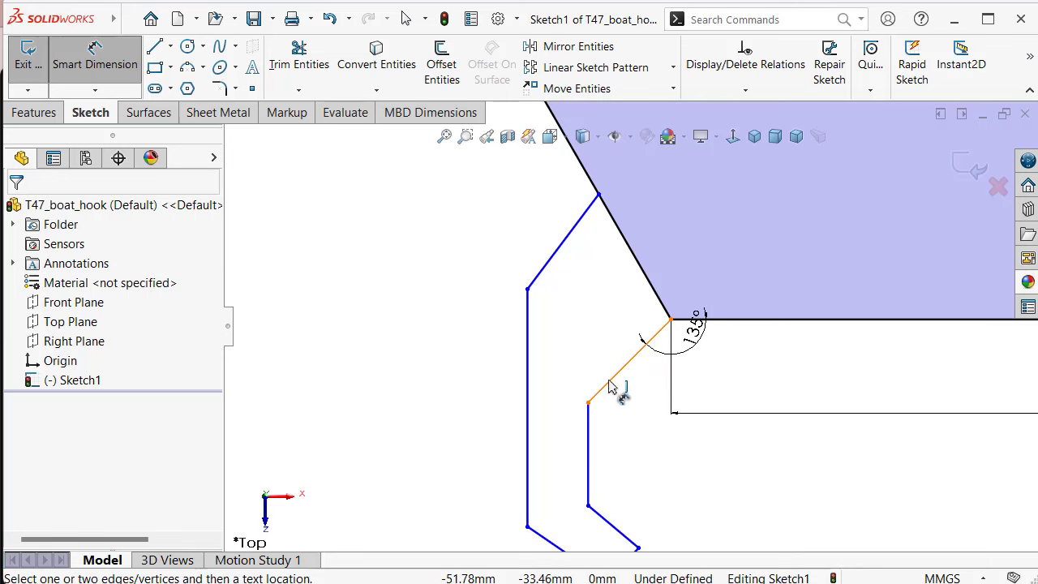
pyautogui.click(614, 375)
pyautogui.click(655, 432)
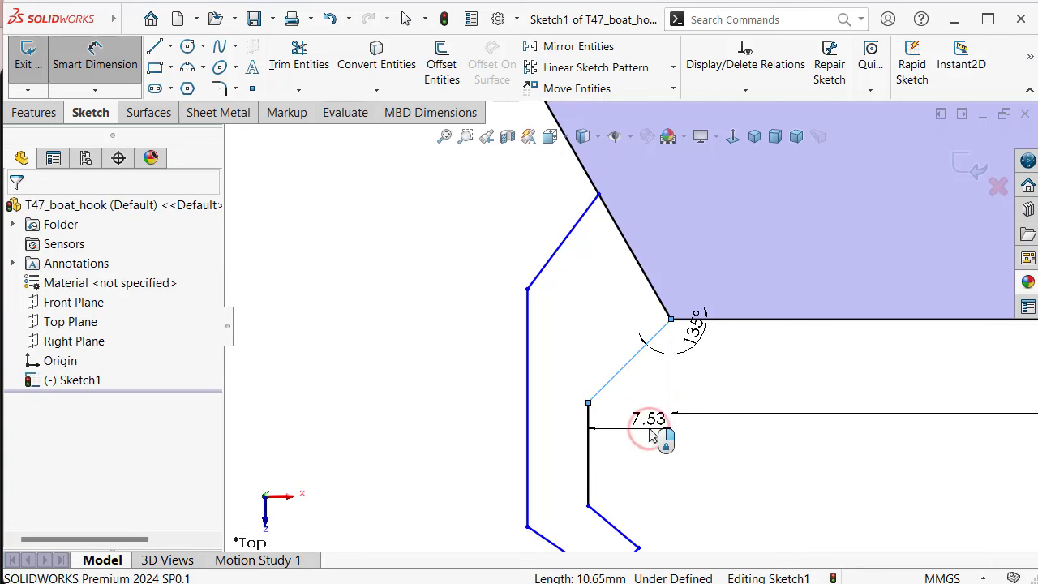
pyautogui.write('7')
pyautogui.press('Return')
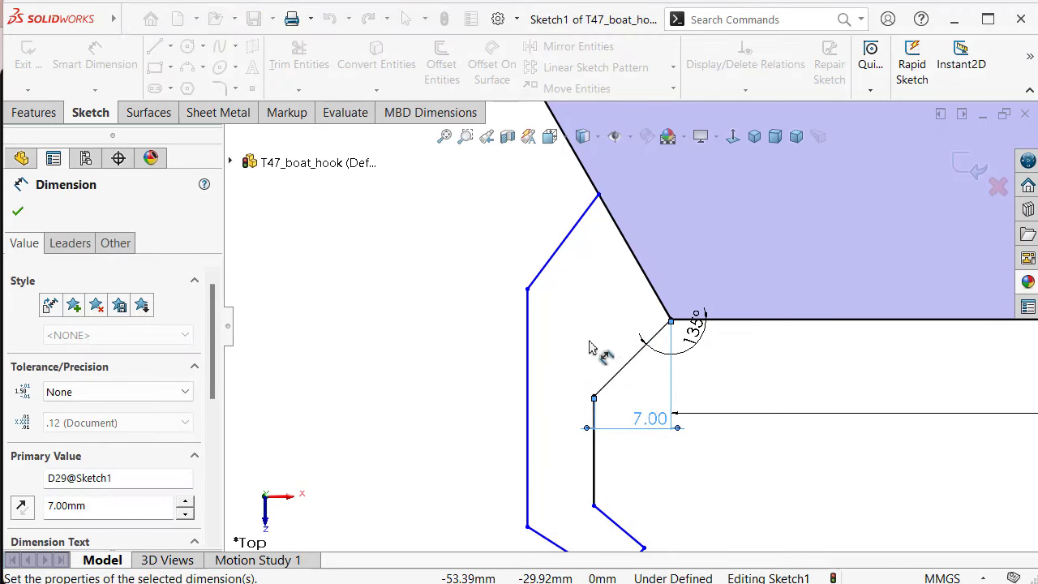
pyautogui.click(583, 318)
# Add a 135° angle between the diagonal and vertical lines as a driven dimension
pyautogui.click(614, 381)
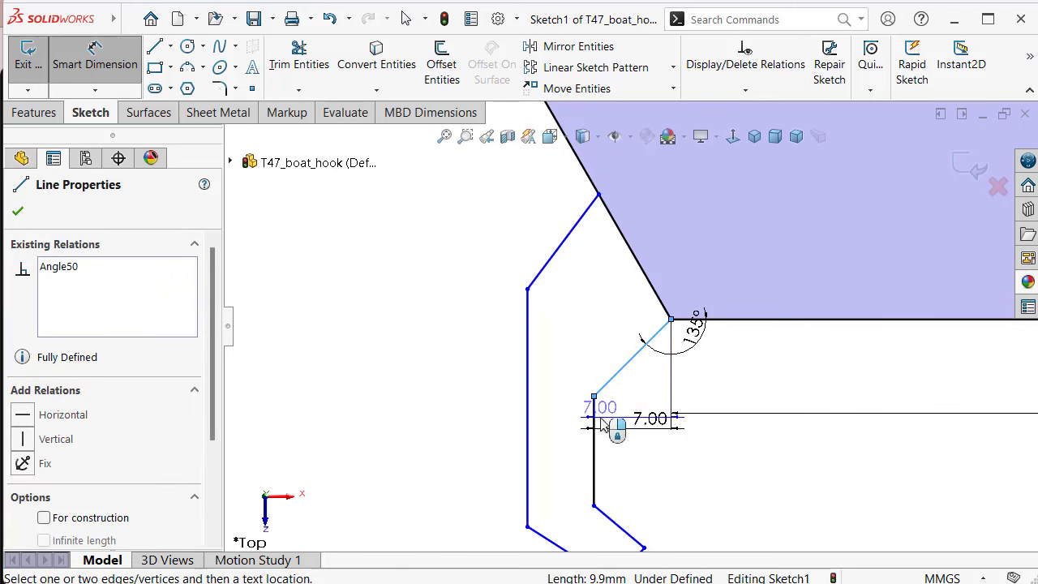
pyautogui.click(594, 413)
pyautogui.click(616, 405)
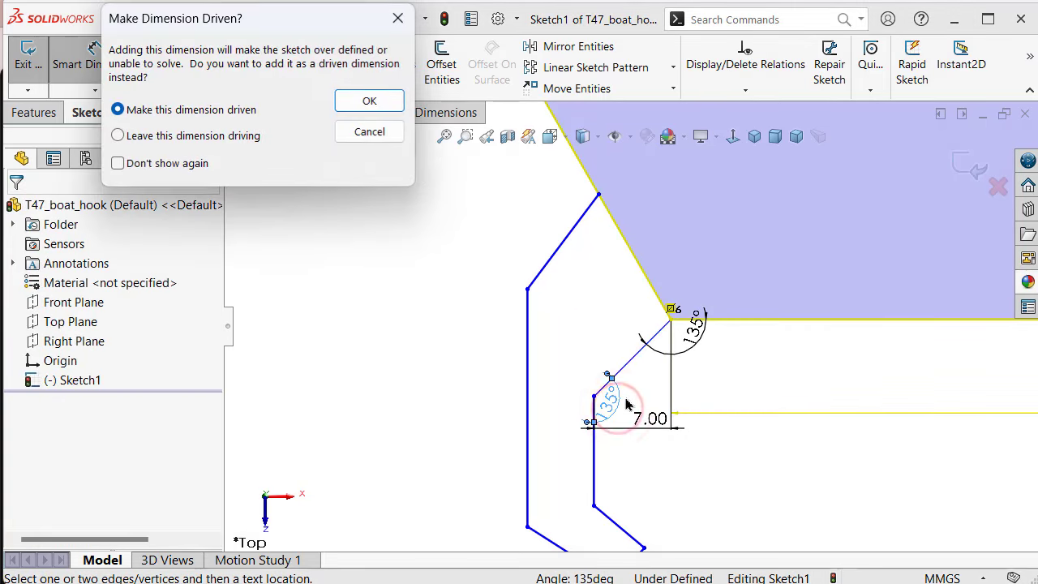
pyautogui.click(390, 104)
pyautogui.click(688, 470)
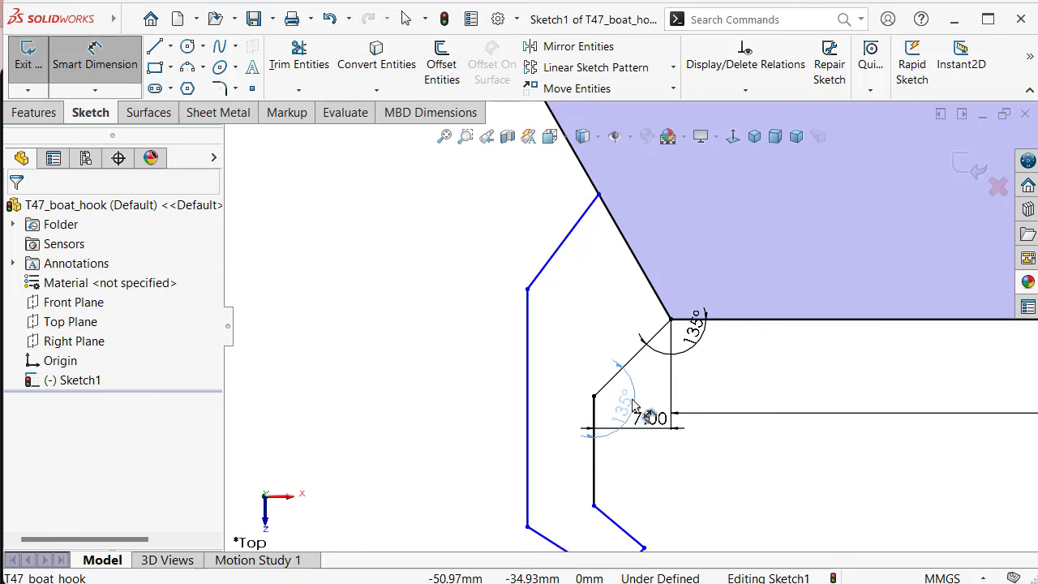
# Set the vertical line's length to 20 mm, then add a 130° angle to the lower diagonal
pyautogui.click(634, 408)
pyautogui.click(595, 456)
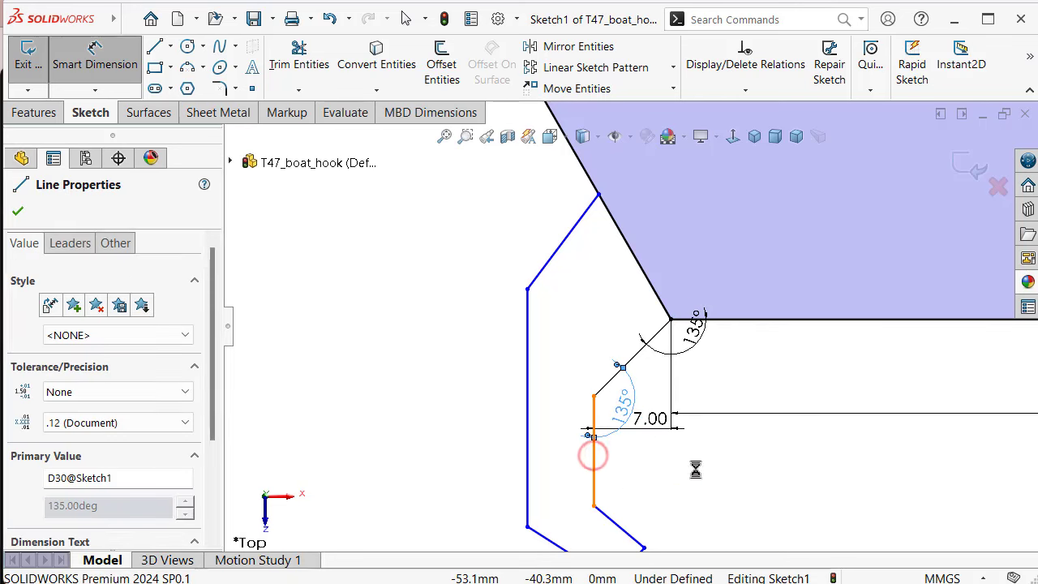
pyautogui.click(746, 464)
pyautogui.write('20')
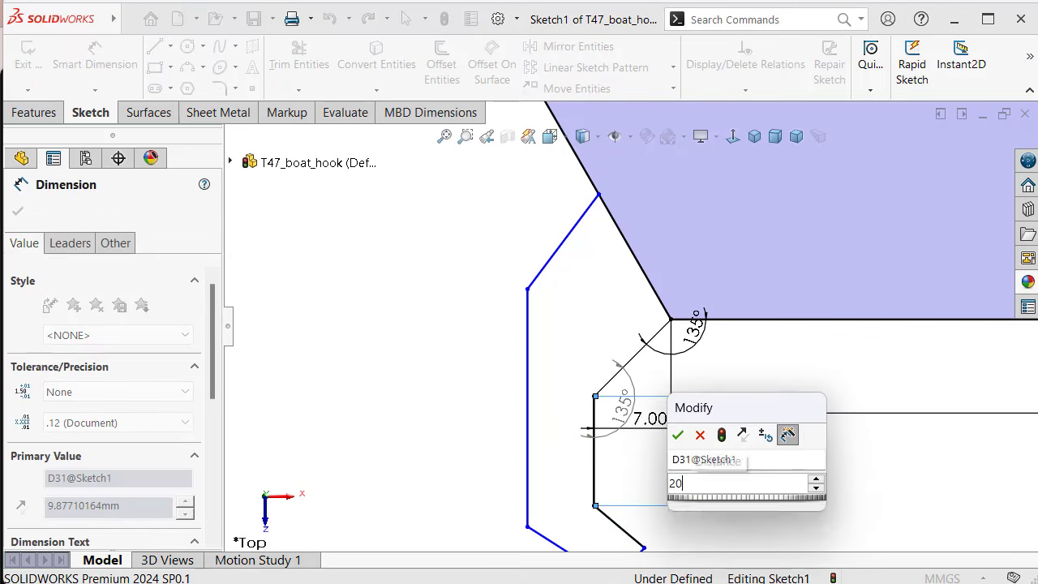
pyautogui.press('Return')
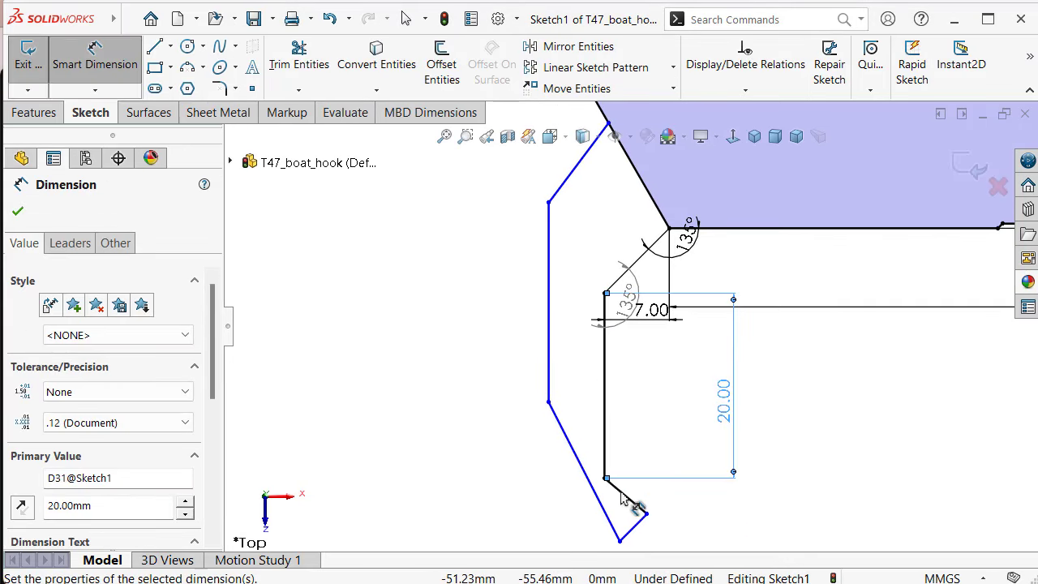
pyautogui.scroll(-2, 620, 499)
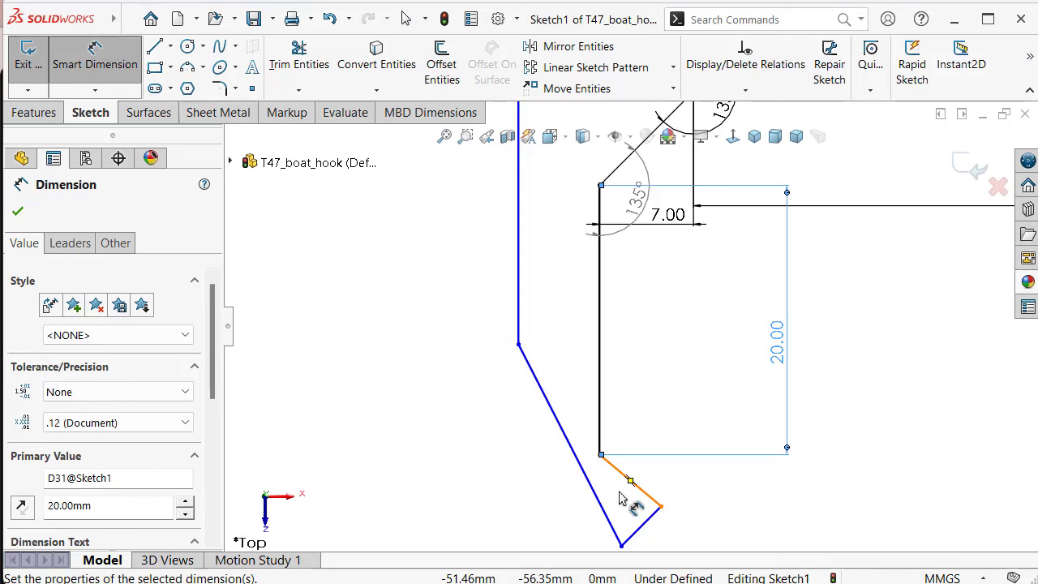
pyautogui.click(604, 418)
pyautogui.click(624, 476)
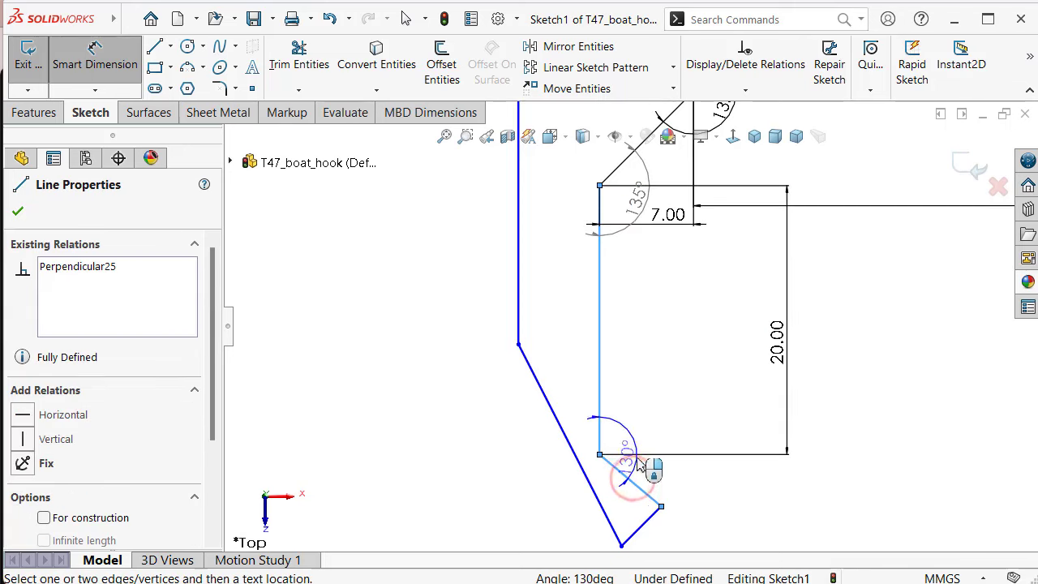
pyautogui.click(648, 445)
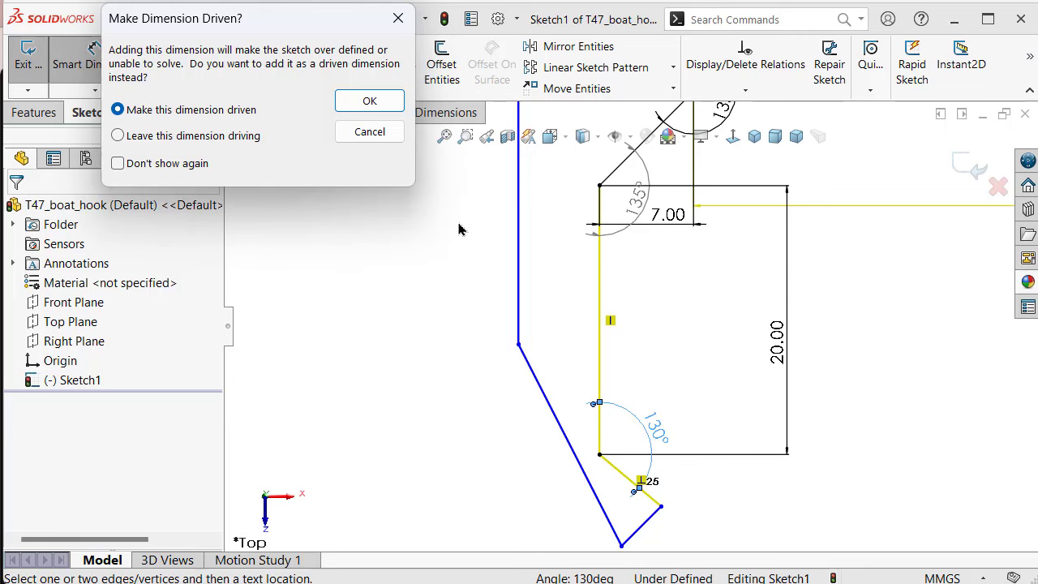
# Cancel the over-defining dimension and set the diagonal line to 135° from the vertical edge
pyautogui.click(370, 132)
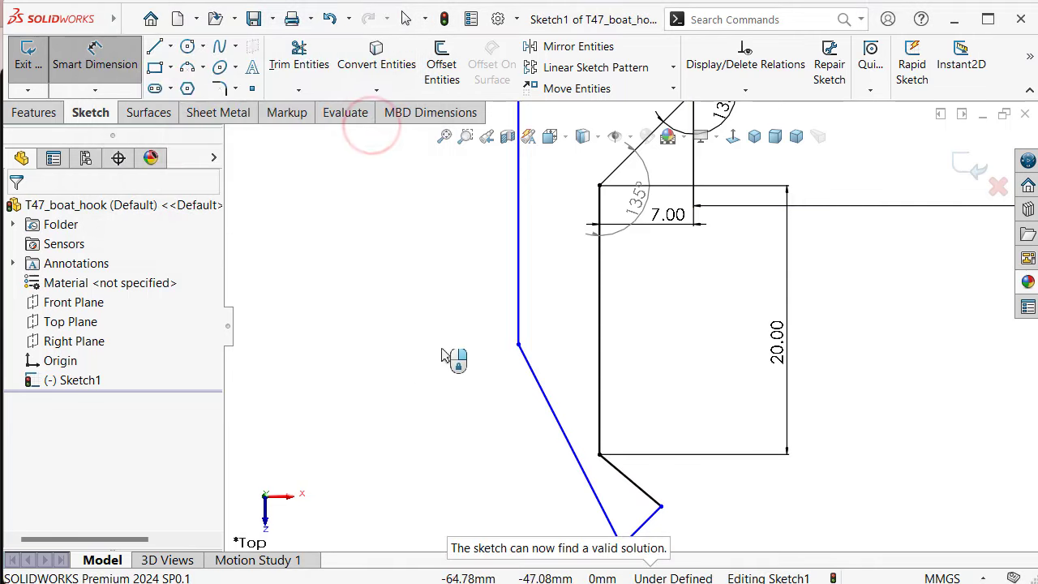
pyautogui.click(415, 367)
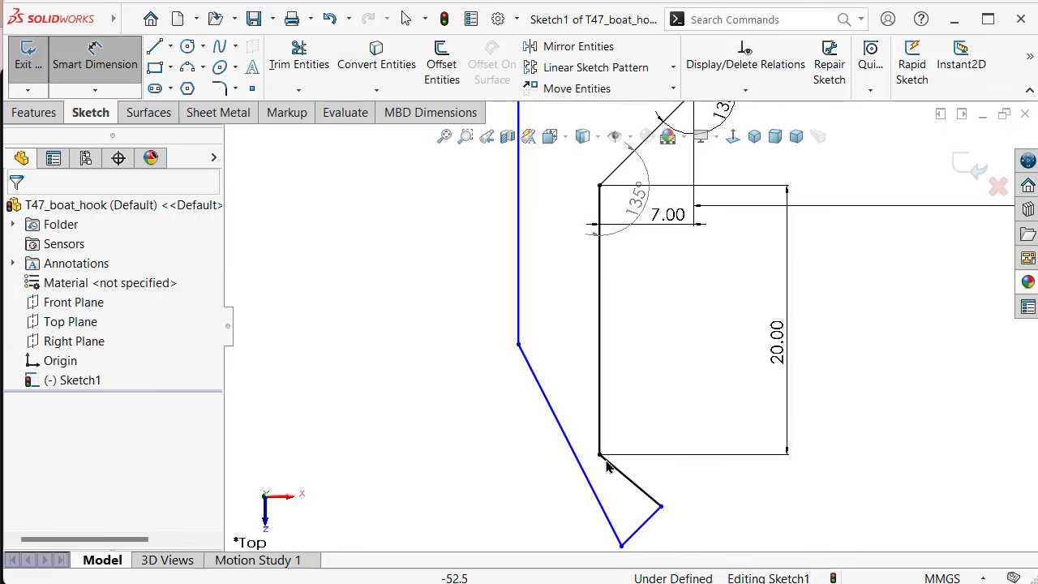
pyautogui.press('Escape')
pyautogui.click(628, 491)
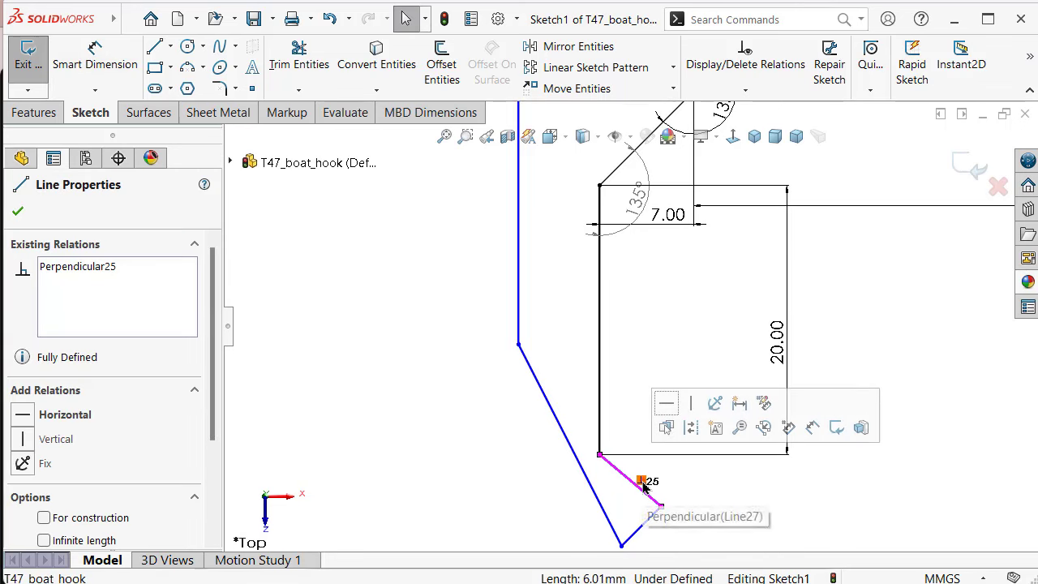
pyautogui.click(642, 482)
pyautogui.moveTo(662, 400); pyautogui.dragTo(655, 304, button='right')
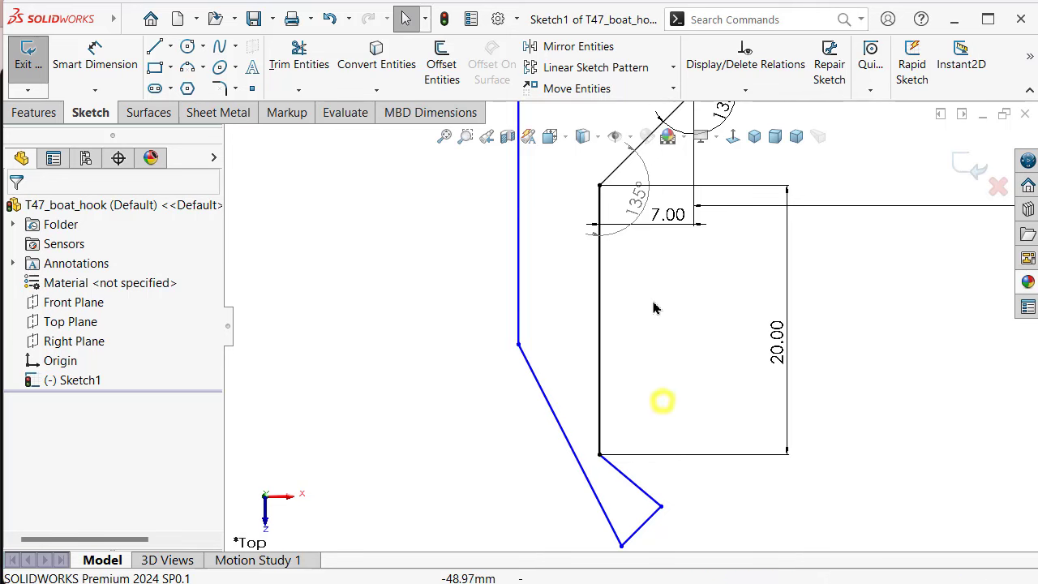
pyautogui.click(604, 371)
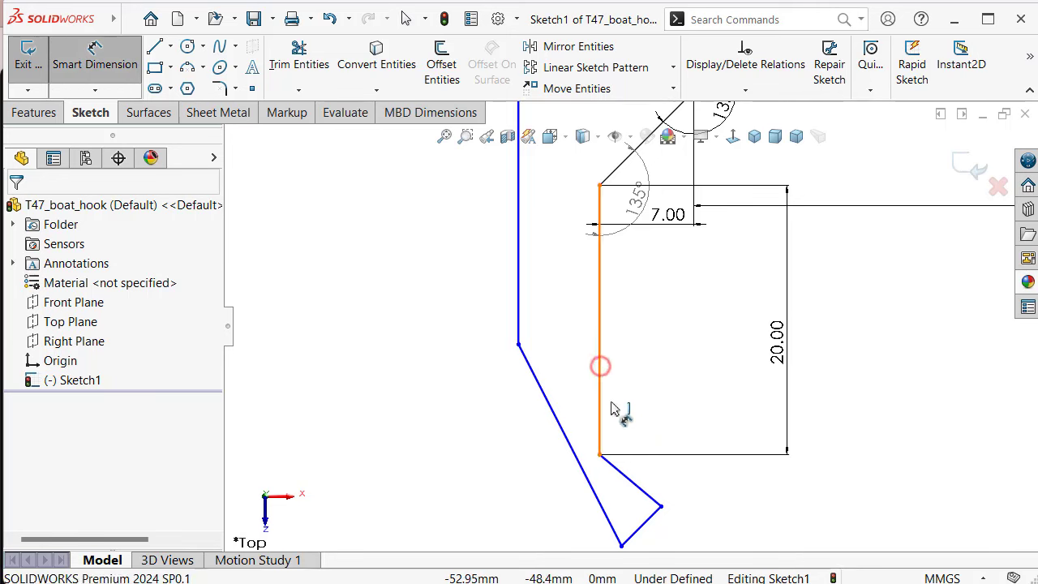
pyautogui.click(628, 478)
pyautogui.click(639, 475)
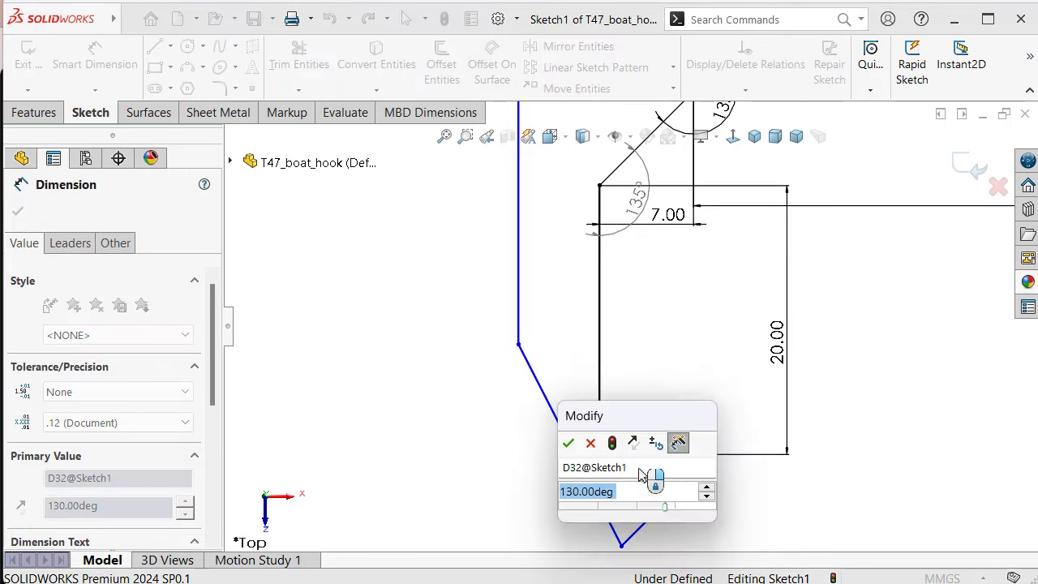
pyautogui.write('135')
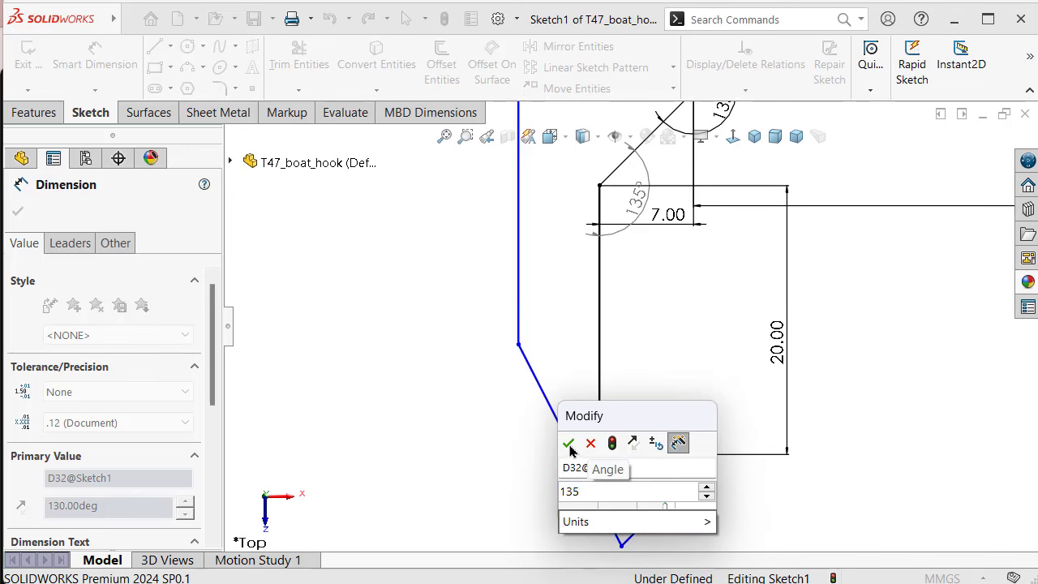
pyautogui.click(568, 443)
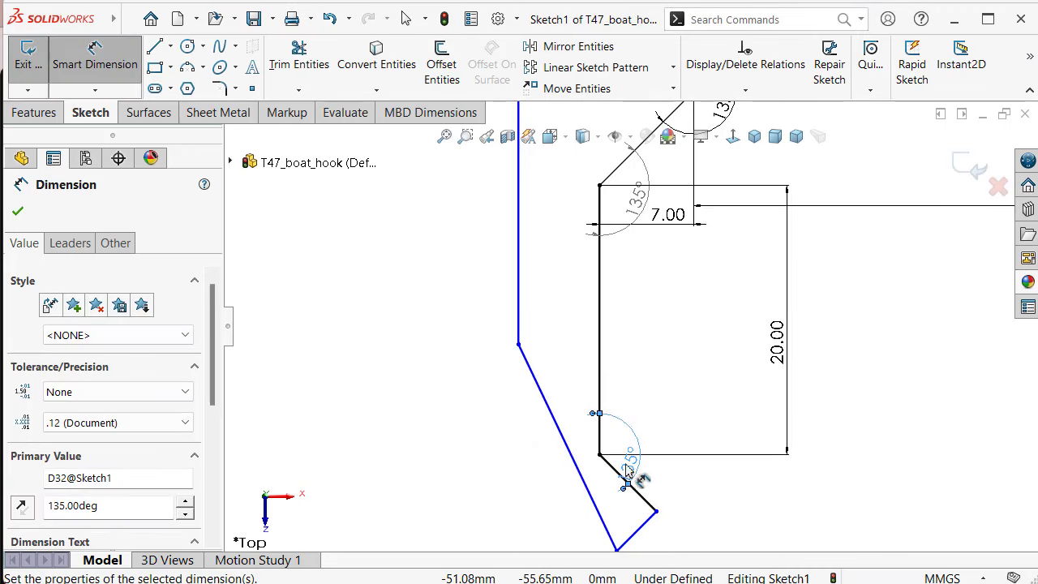
# Remove the unwanted 4.25 length dimension added to the diagonal line
pyautogui.scroll(-2, 628, 471)
pyautogui.click(646, 495)
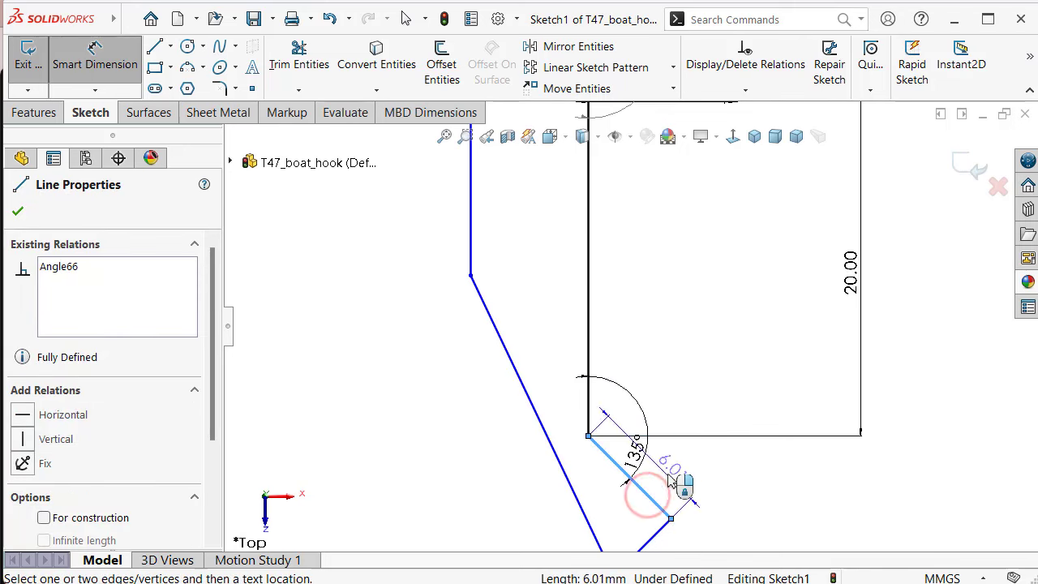
pyautogui.click(681, 477)
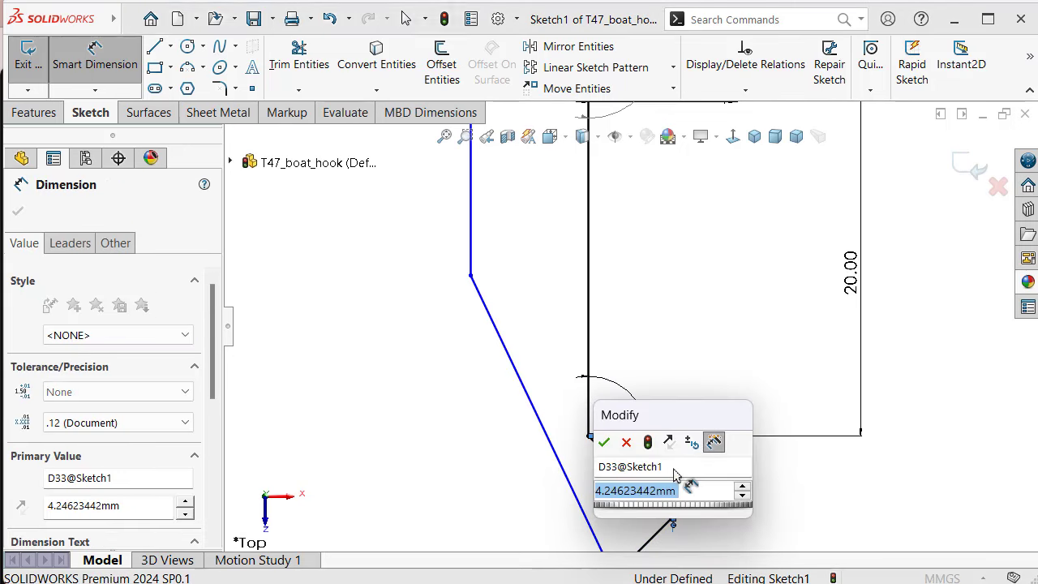
pyautogui.click(631, 443)
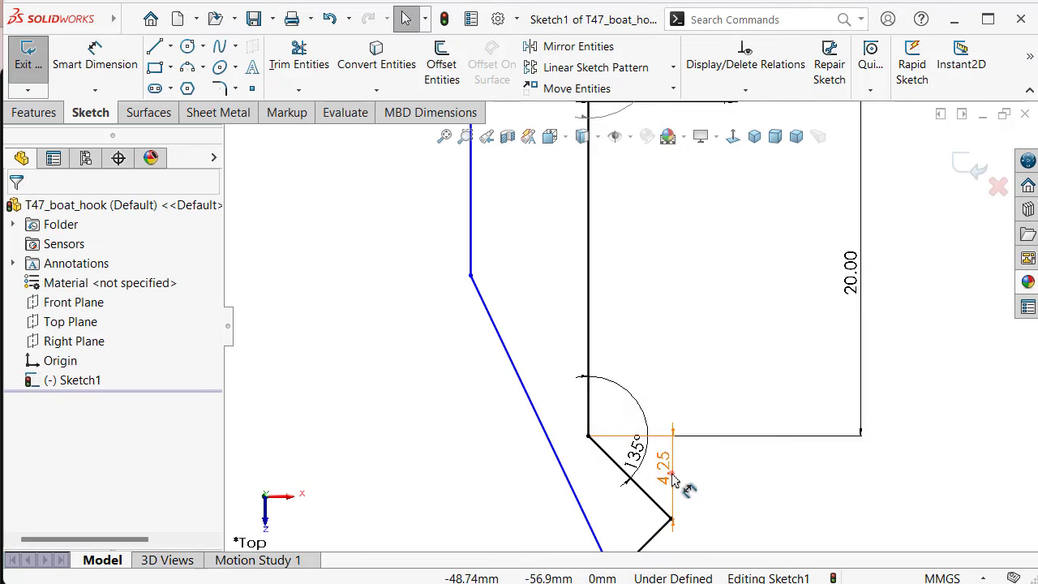
pyautogui.click(673, 478)
pyautogui.press('Delete')
# Dimension the short diagonal line's length to 10 mm
pyautogui.scroll(-3, 668, 486)
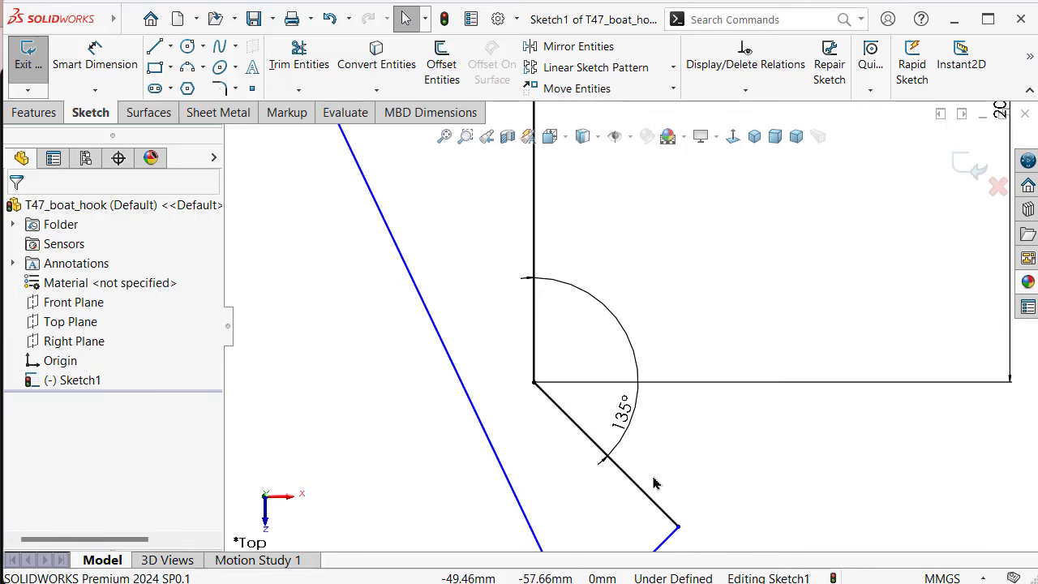
pyautogui.moveTo(771, 488); pyautogui.dragTo(781, 378, button='right')
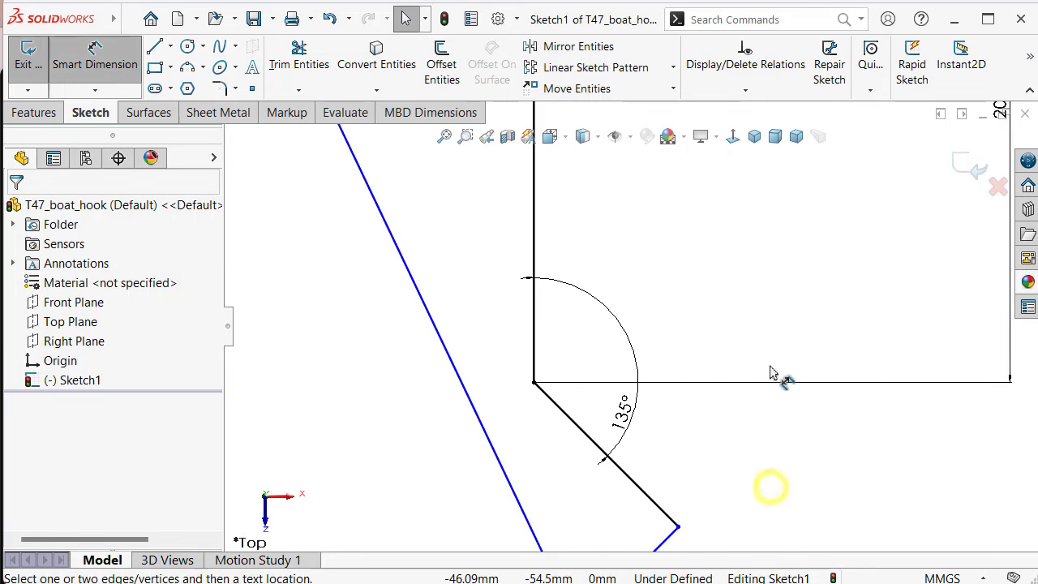
pyautogui.click(653, 501)
pyautogui.click(667, 480)
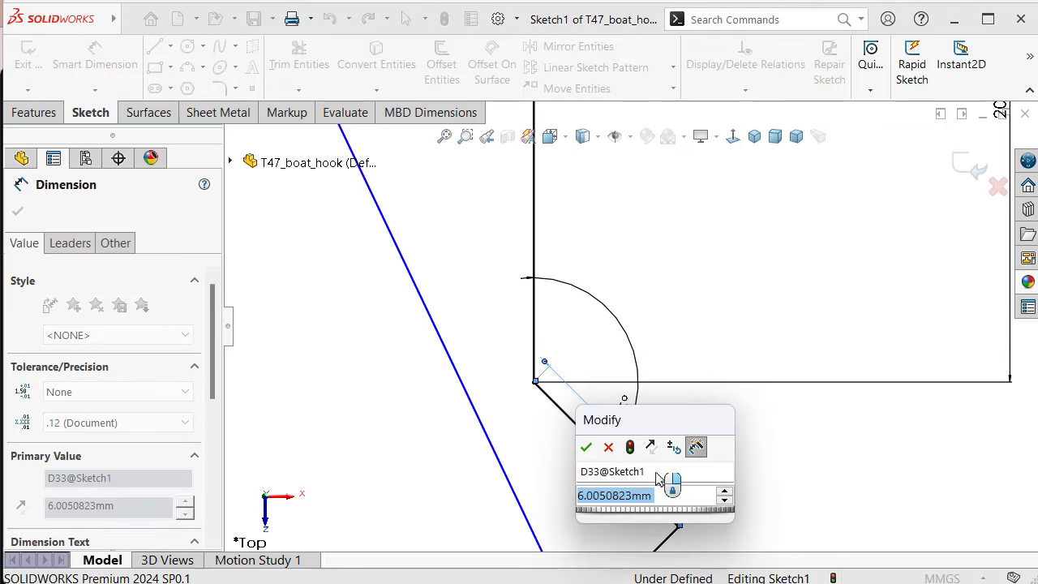
pyautogui.write('10')
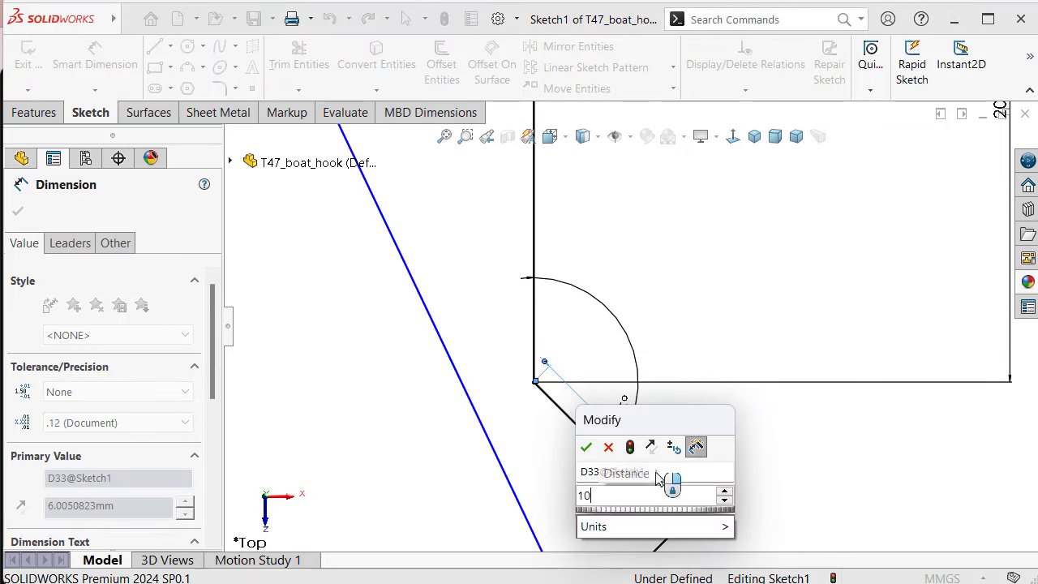
pyautogui.press('Return')
pyautogui.scroll(2, 691, 485)
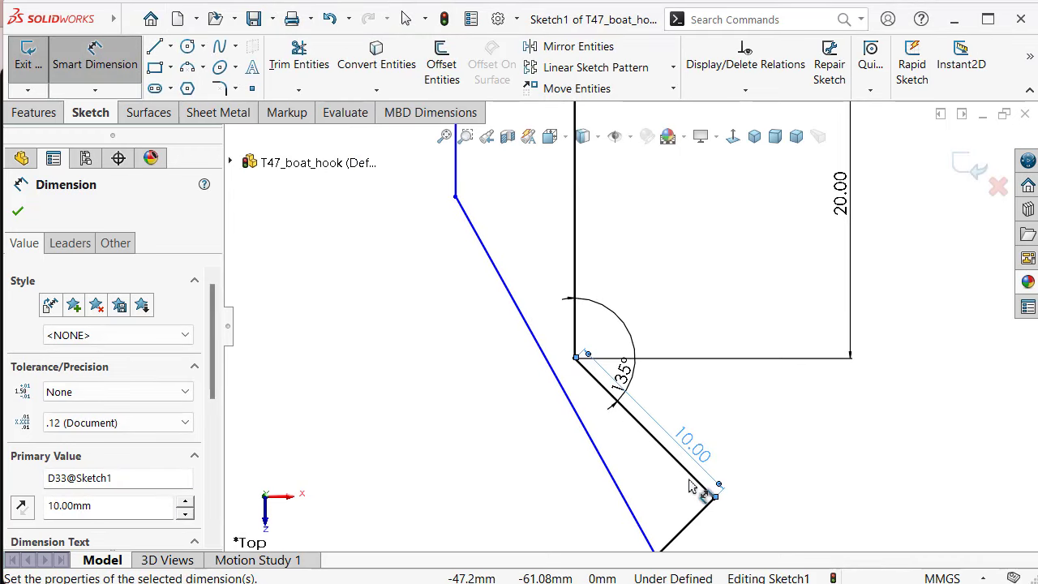
pyautogui.hotkey('ctrl', 'Up')
pyautogui.hotkey('ctrl', 'Up')
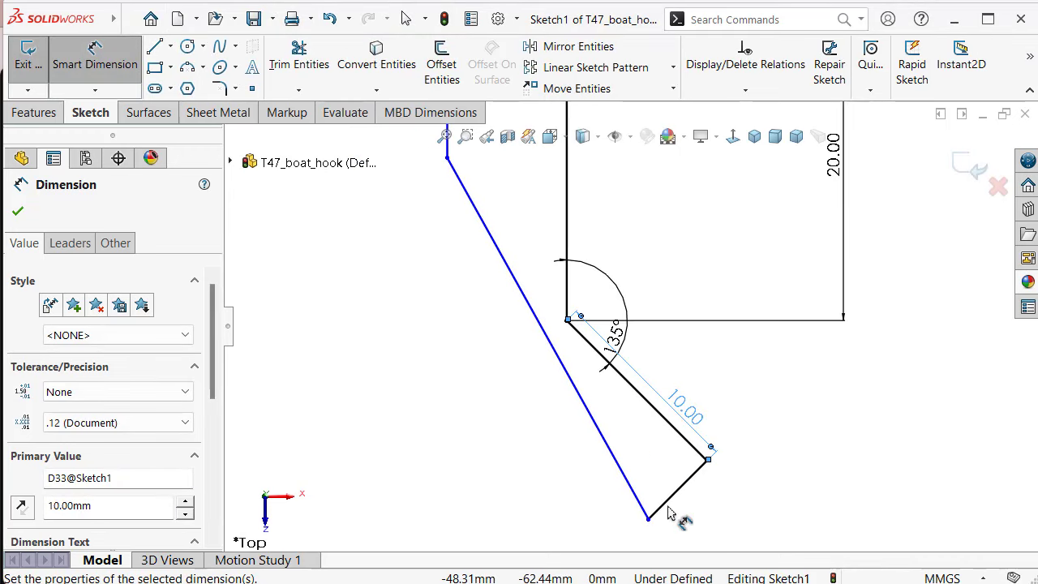
pyautogui.scroll(-1, 669, 499)
pyautogui.scroll(-1, 673, 458)
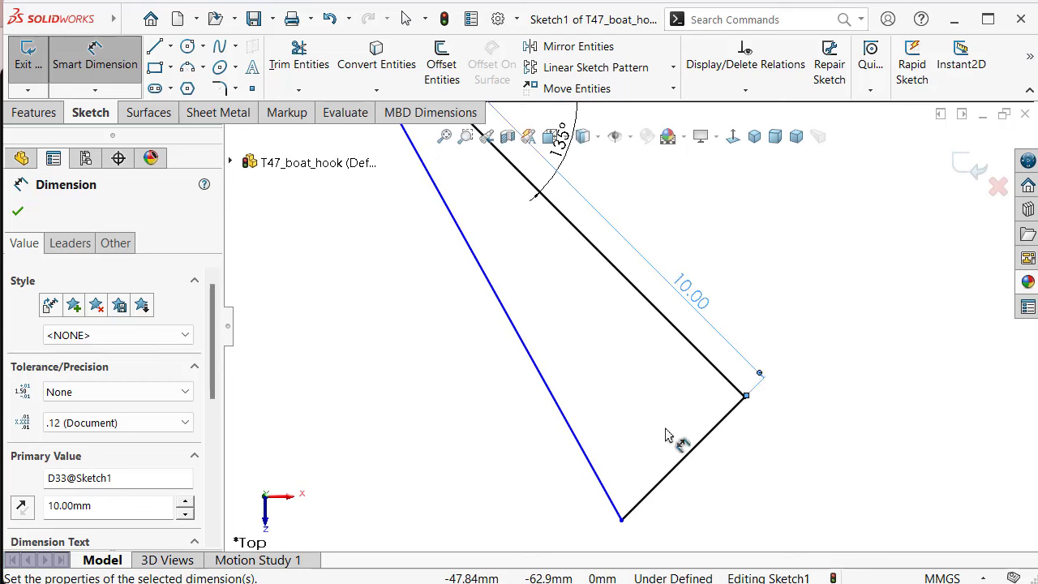
pyautogui.press('Escape')
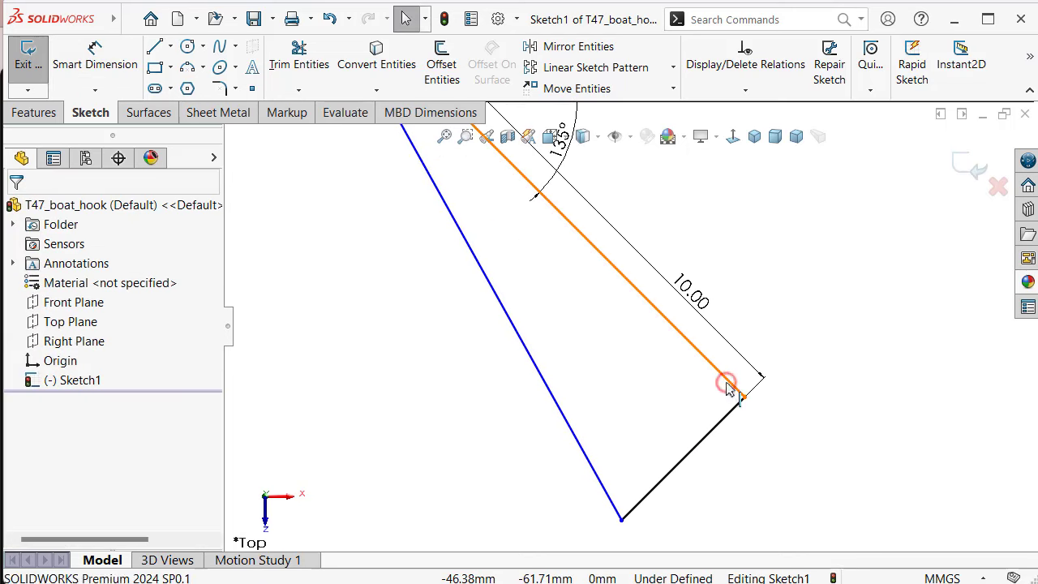
# Add a perpendicular relation between the bottom line and the 10 mm diagonal, redoing an over-defined first attempt
pyautogui.click(727, 387)
pyautogui.keyDown('ctrl'); pyautogui.click(724, 418); pyautogui.keyUp('ctrl')
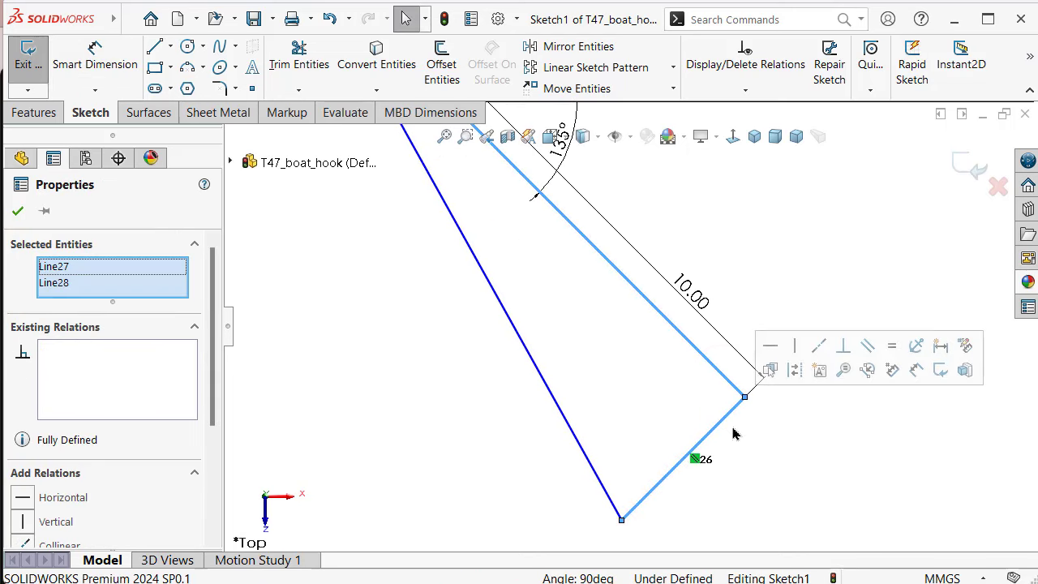
pyautogui.click(844, 347)
pyautogui.click(797, 451)
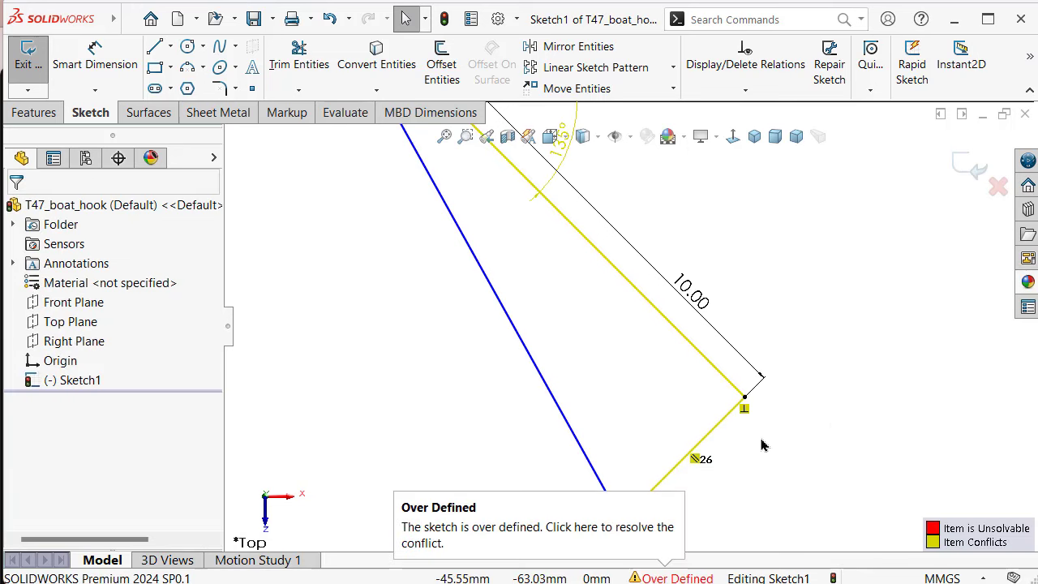
pyautogui.hotkey('ctrl', 'z')
pyautogui.click(767, 443)
pyautogui.click(724, 423)
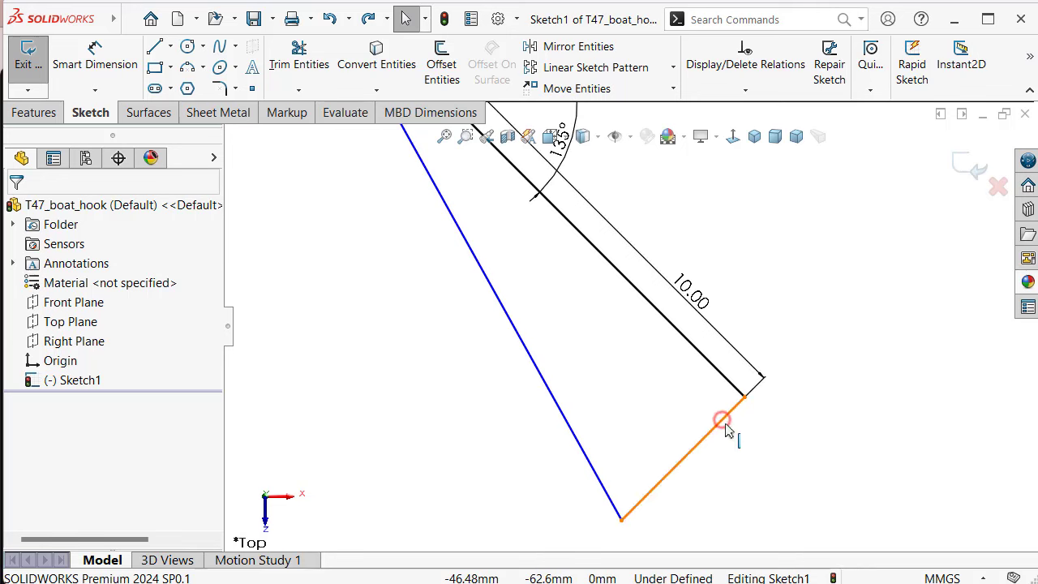
pyautogui.click(694, 459)
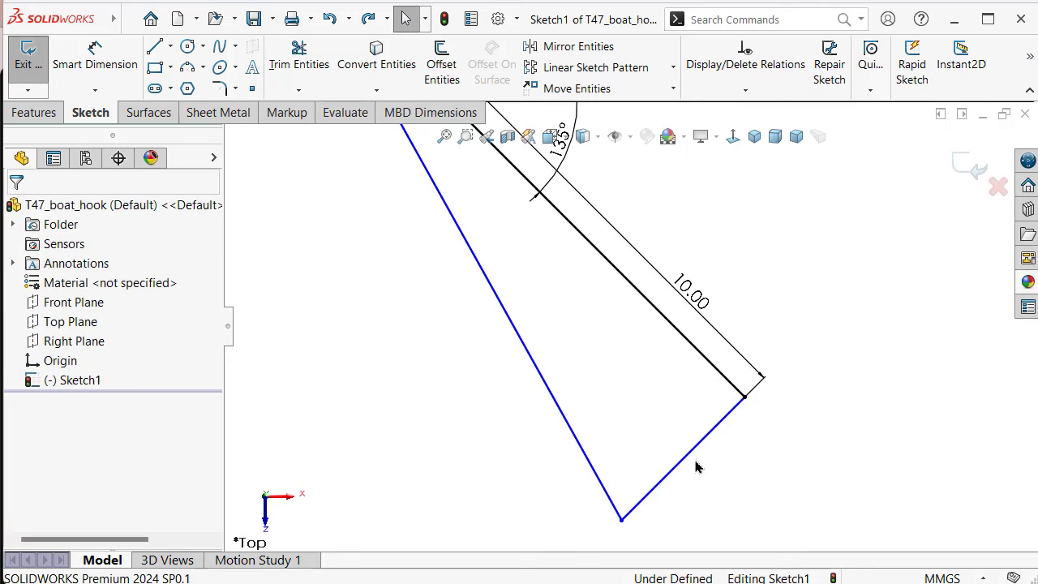
pyautogui.click(702, 446)
pyautogui.keyDown('ctrl'); pyautogui.click(715, 372); pyautogui.keyUp('ctrl')
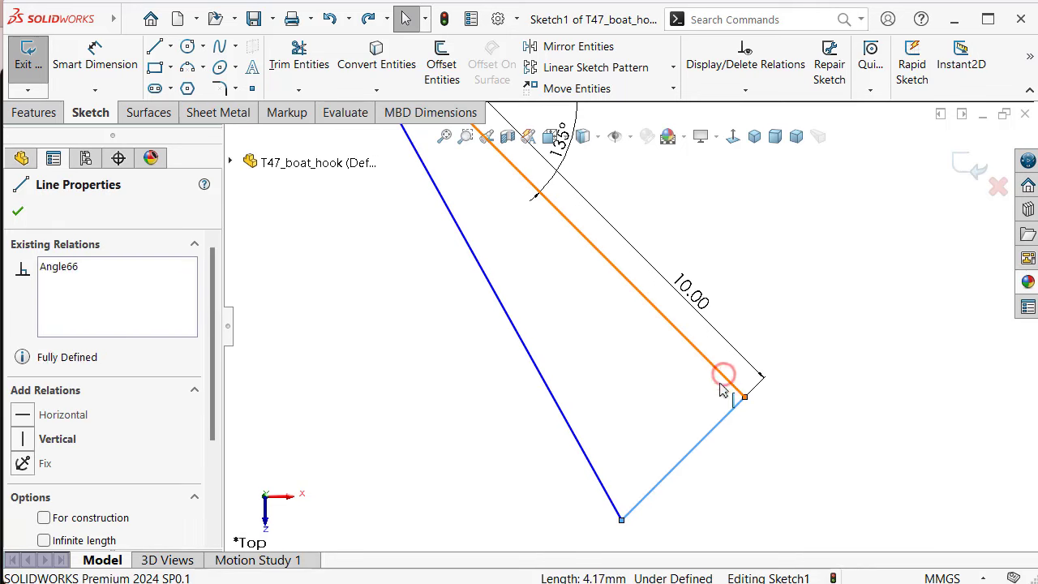
pyautogui.click(843, 302)
pyautogui.click(823, 434)
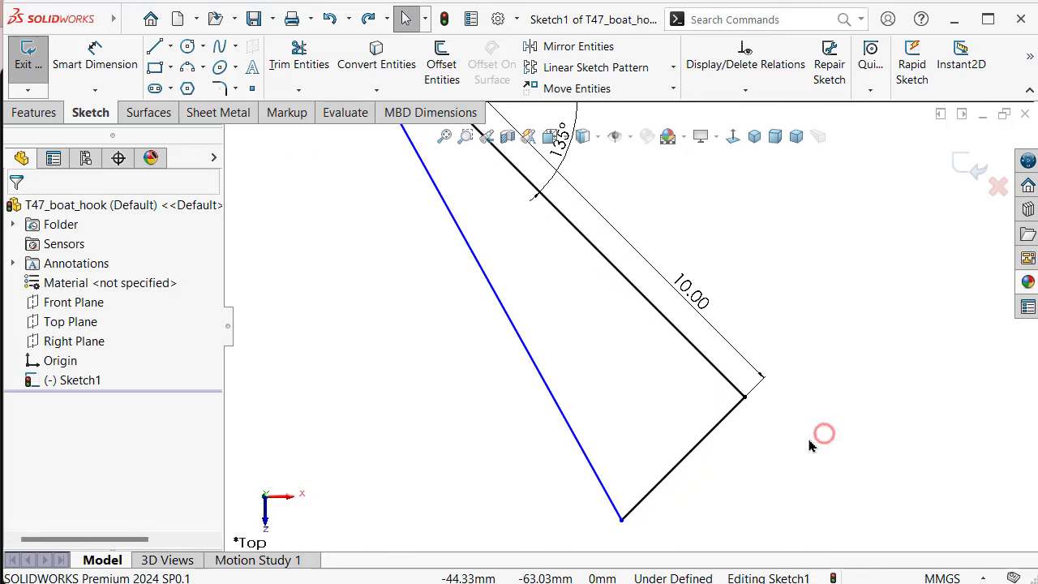
pyautogui.scroll(4, 510, 330)
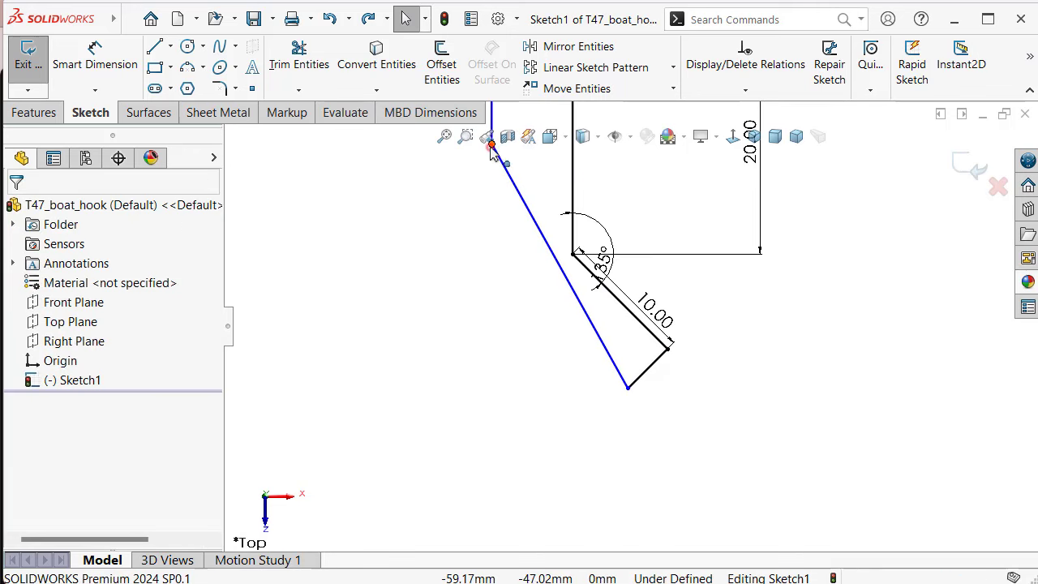
# Drag the line's top end down-left into a bend and make the slanted leg 15 mm
pyautogui.moveTo(491, 146); pyautogui.dragTo(468, 297)
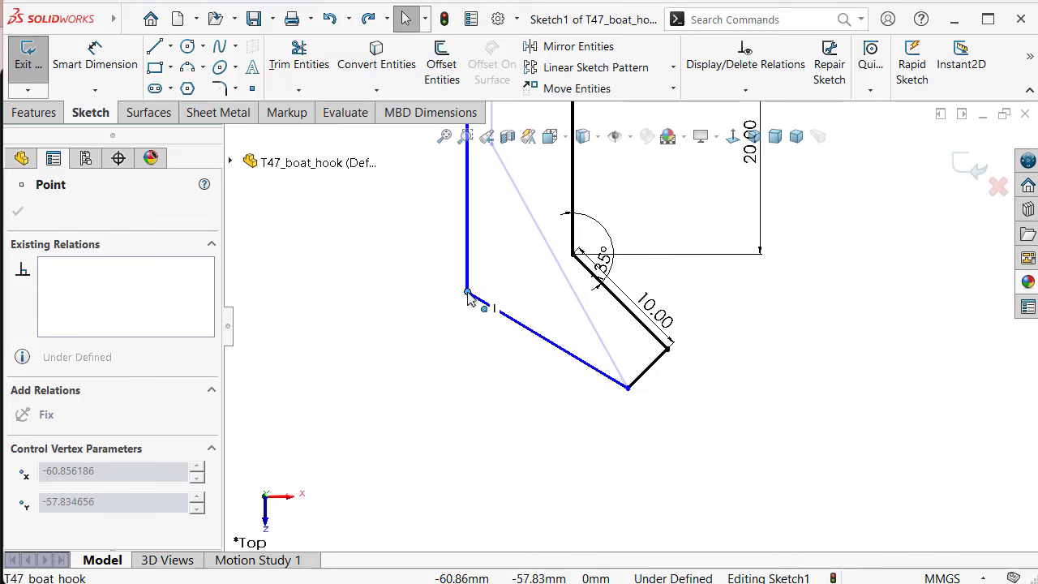
pyautogui.moveTo(469, 299); pyautogui.dragTo(470, 301)
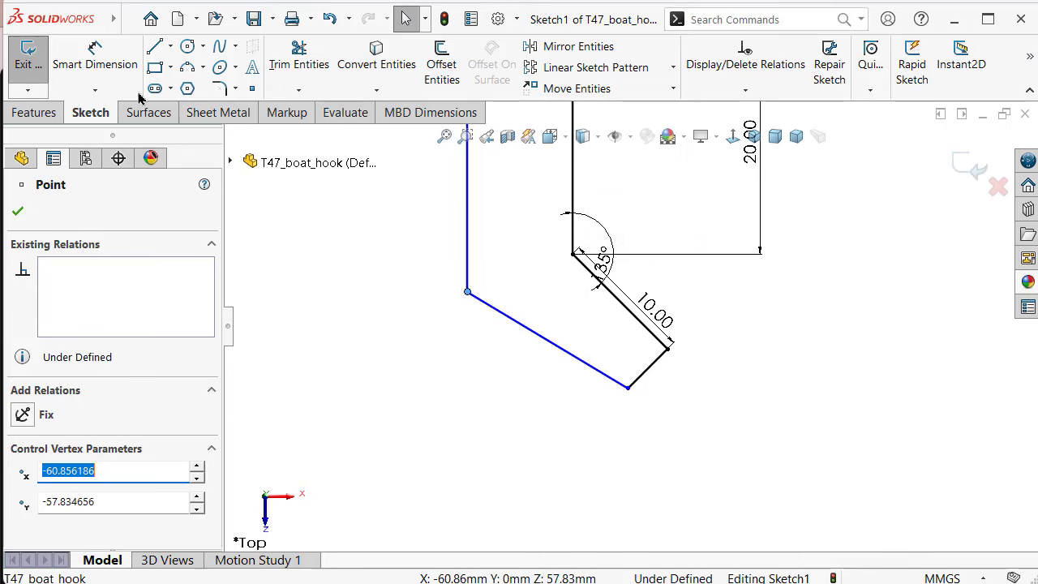
pyautogui.click(95, 58)
pyautogui.click(534, 340)
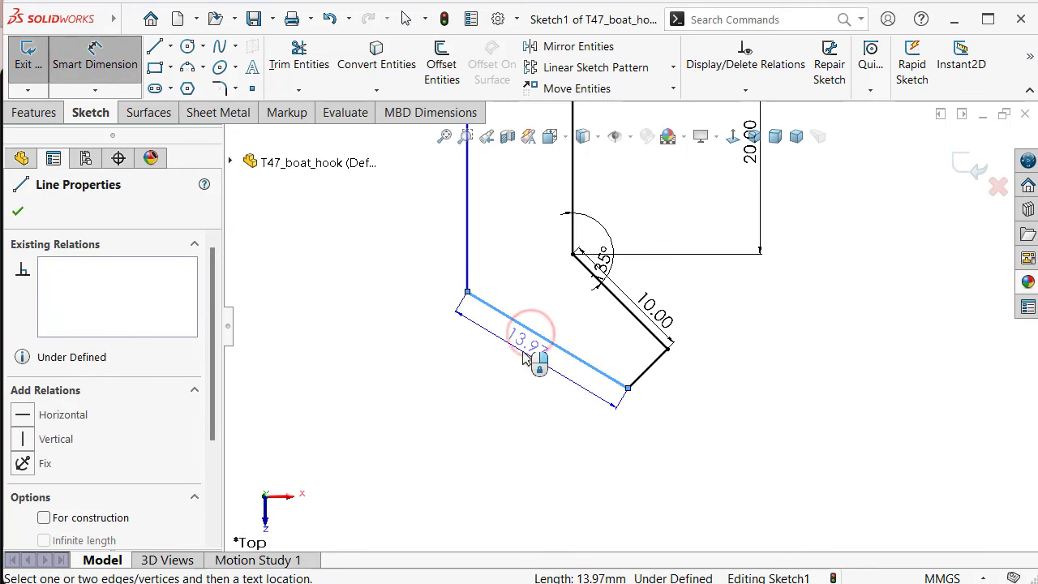
pyautogui.click(525, 357)
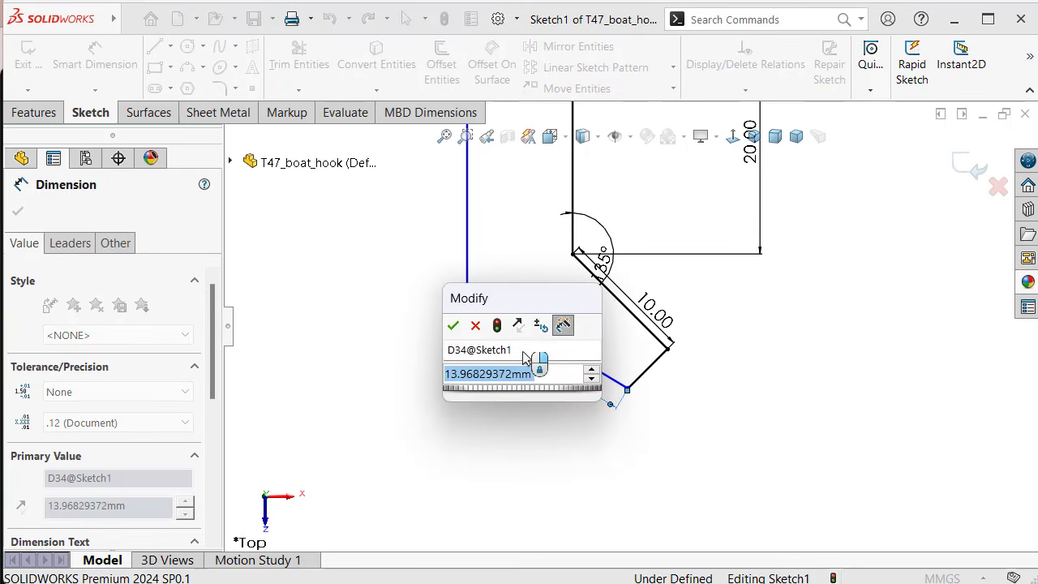
pyautogui.write('15')
pyautogui.press('Escape')
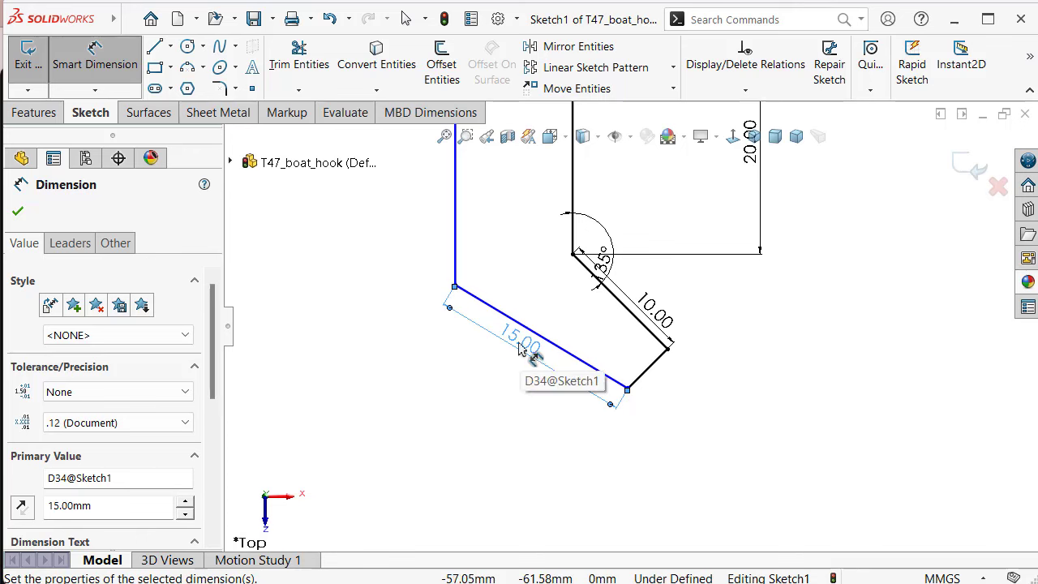
# Set a 100° angle between the 15 mm leg and the short end line
pyautogui.scroll(-2, 624, 375)
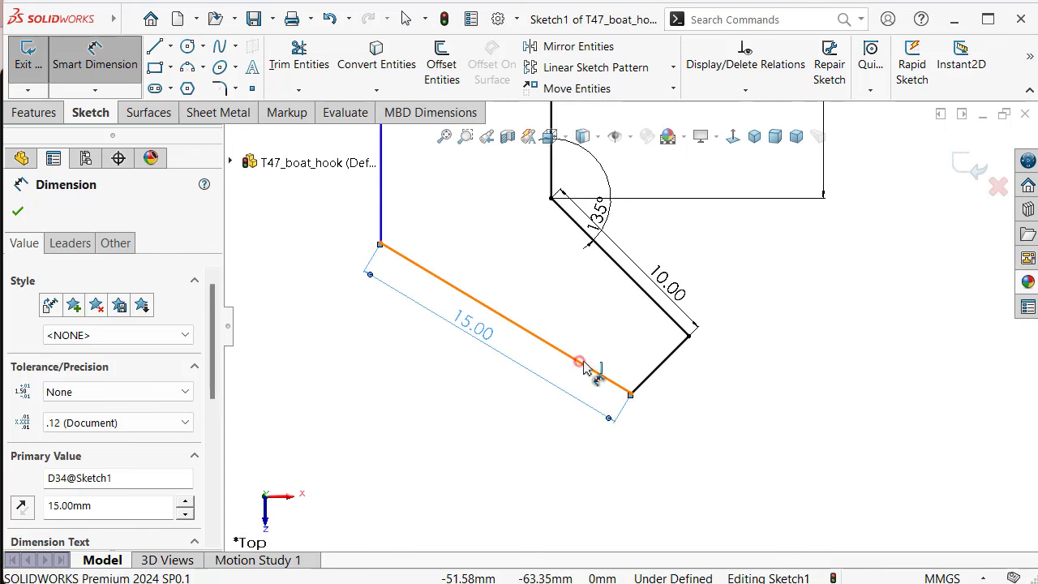
pyautogui.click(579, 363)
pyautogui.click(665, 364)
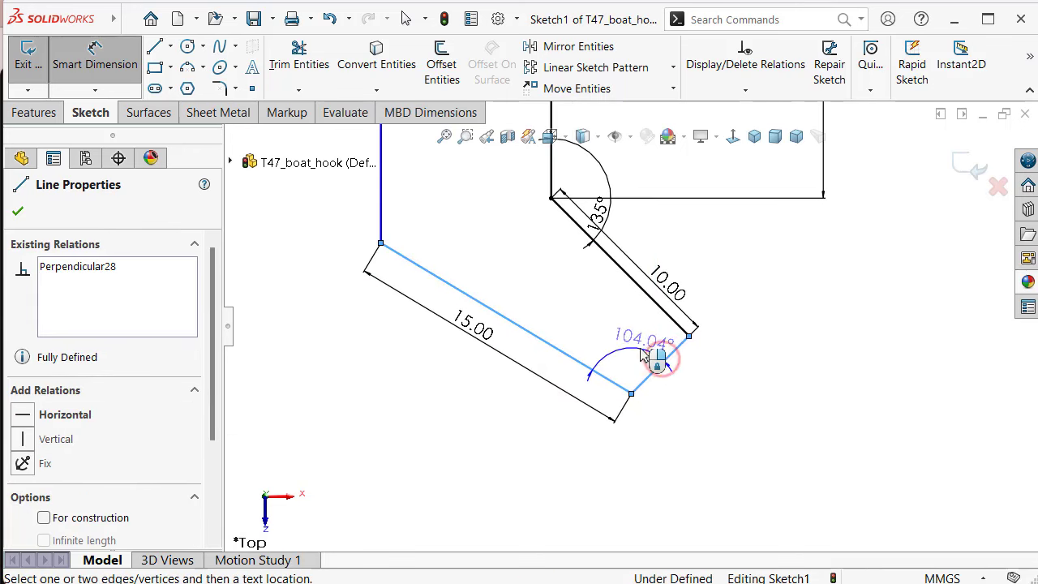
pyautogui.click(653, 357)
pyautogui.write('100')
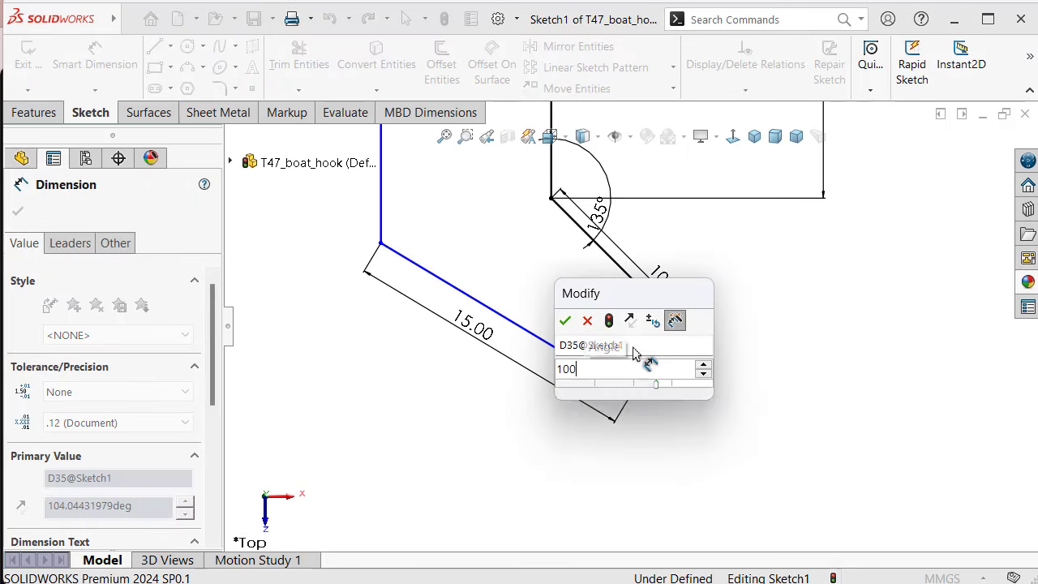
pyautogui.press('Return')
pyautogui.click(462, 438)
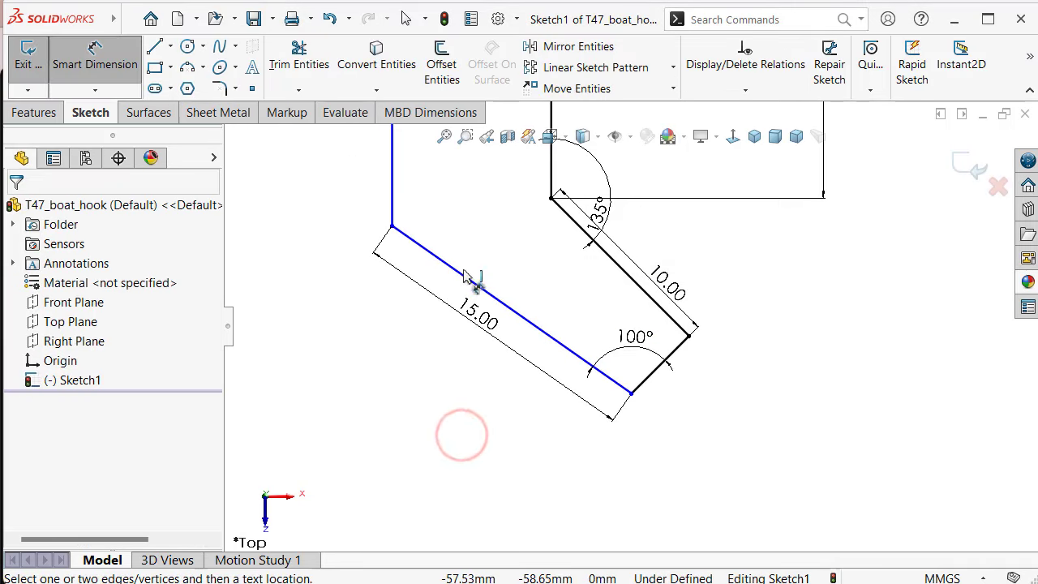
# Space the two vertical lines 10 mm apart, discarding an extra angle dimension
pyautogui.scroll(3, 486, 243)
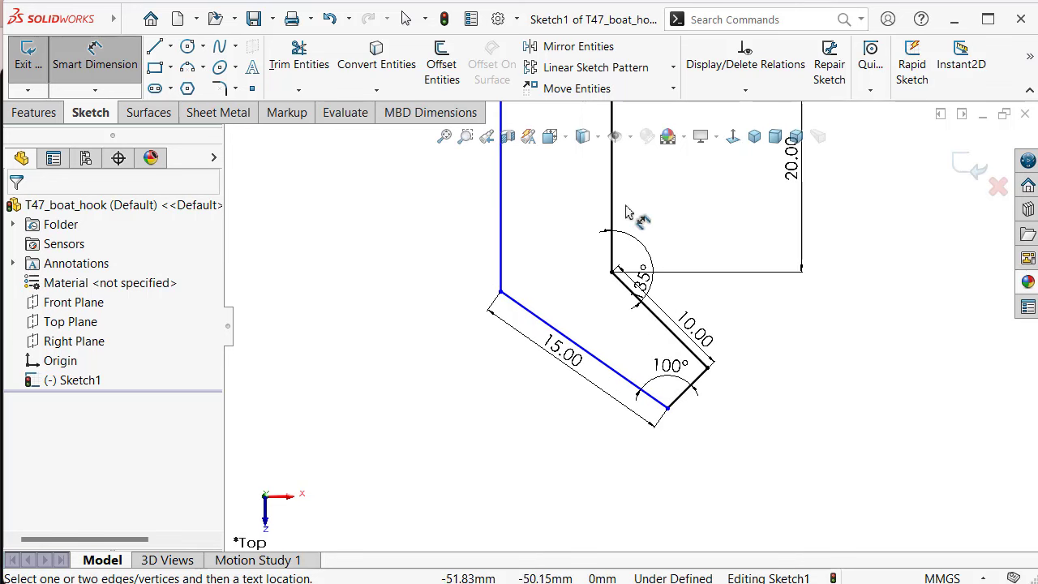
pyautogui.click(610, 199)
pyautogui.click(500, 218)
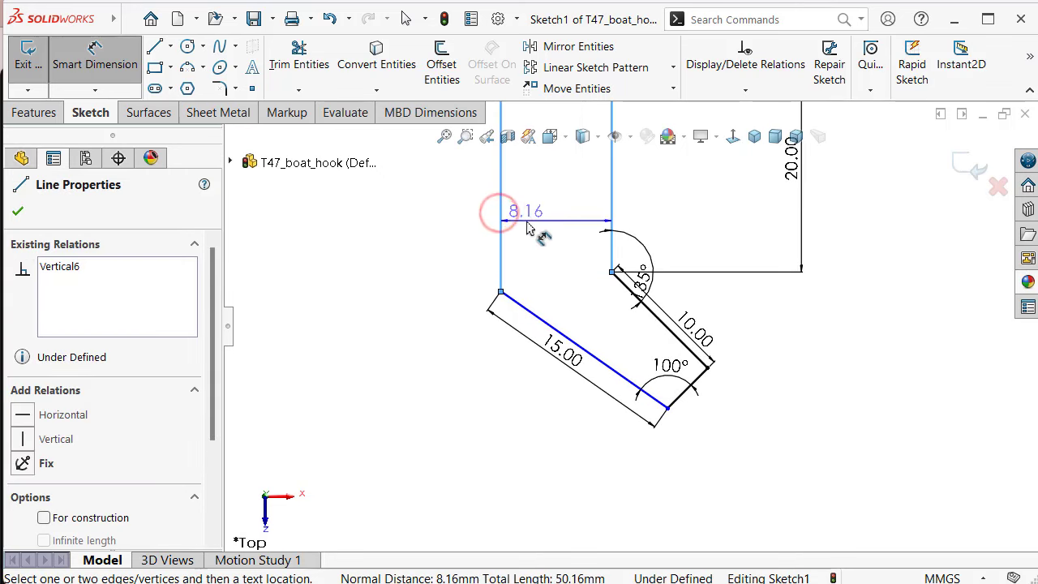
pyautogui.click(534, 224)
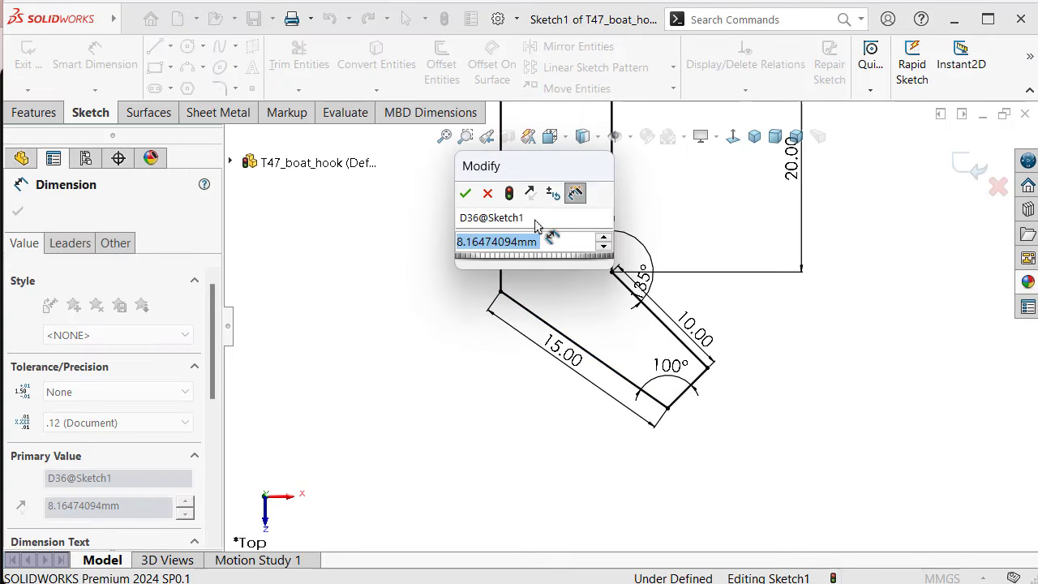
pyautogui.write('10')
pyautogui.press('Return')
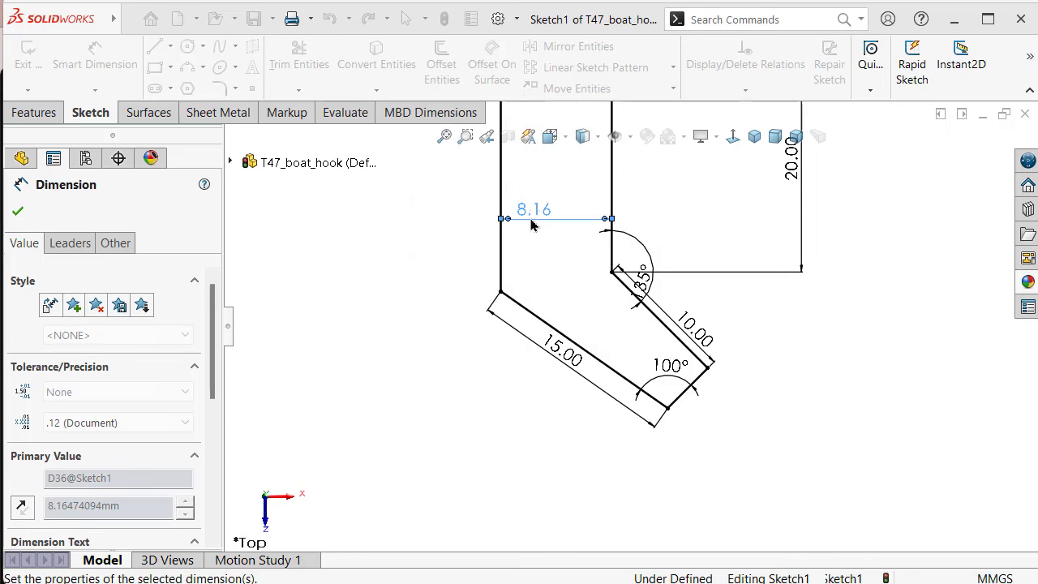
pyautogui.click(415, 296)
pyautogui.keyDown('ctrl'); pyautogui.moveTo(468, 281); pyautogui.dragTo(478, 268, button='middle'); pyautogui.keyUp('ctrl')
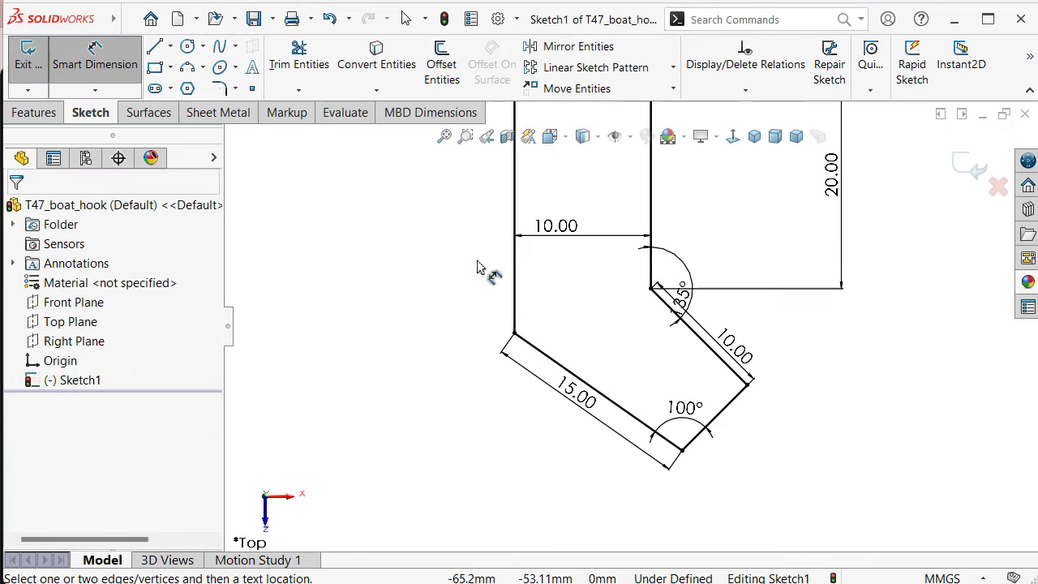
pyautogui.click(514, 300)
pyautogui.click(539, 350)
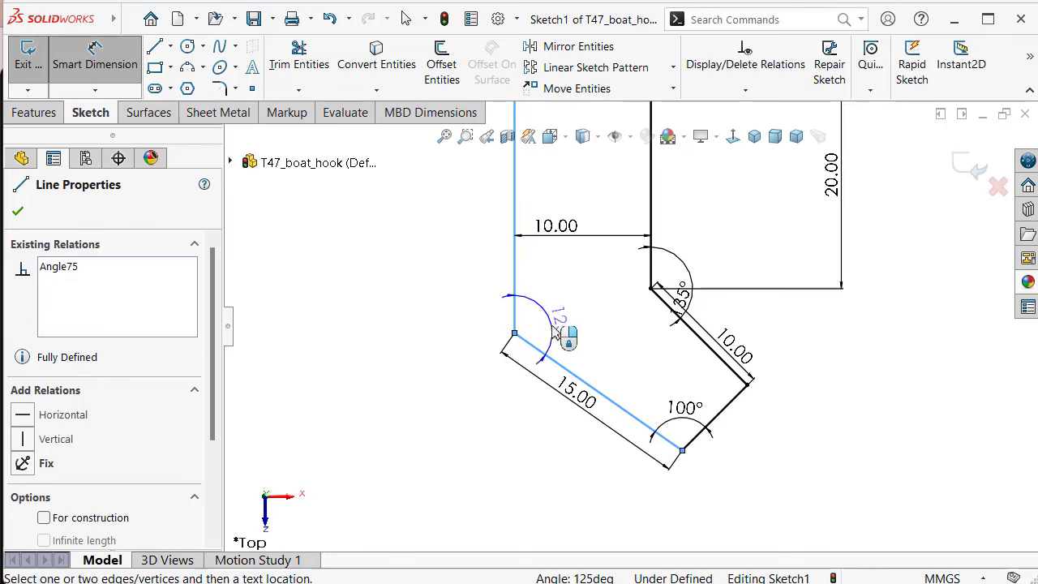
pyautogui.press('Escape')
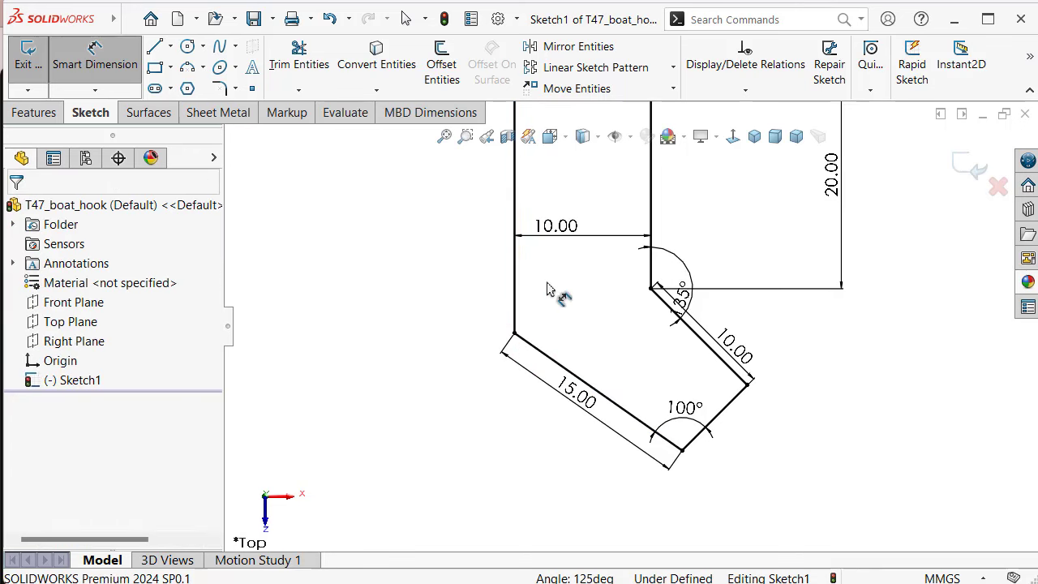
# Set the upper slanted edge at 135° to the vertical line below it
pyautogui.scroll(2, 556, 289)
pyautogui.scroll(3, 571, 212)
pyautogui.scroll(-3, 571, 213)
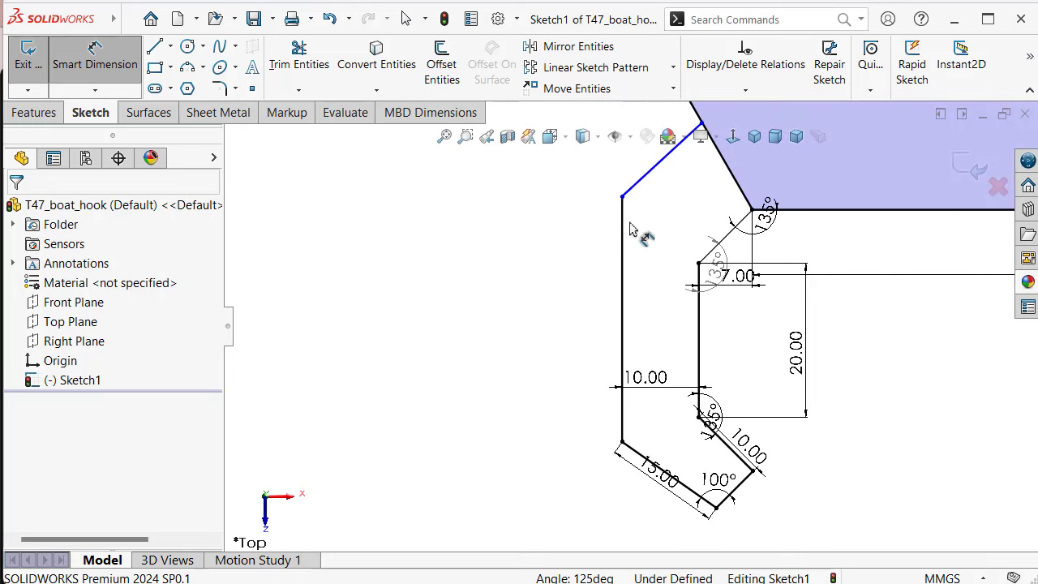
pyautogui.scroll(-1, 630, 229)
pyautogui.click(656, 201)
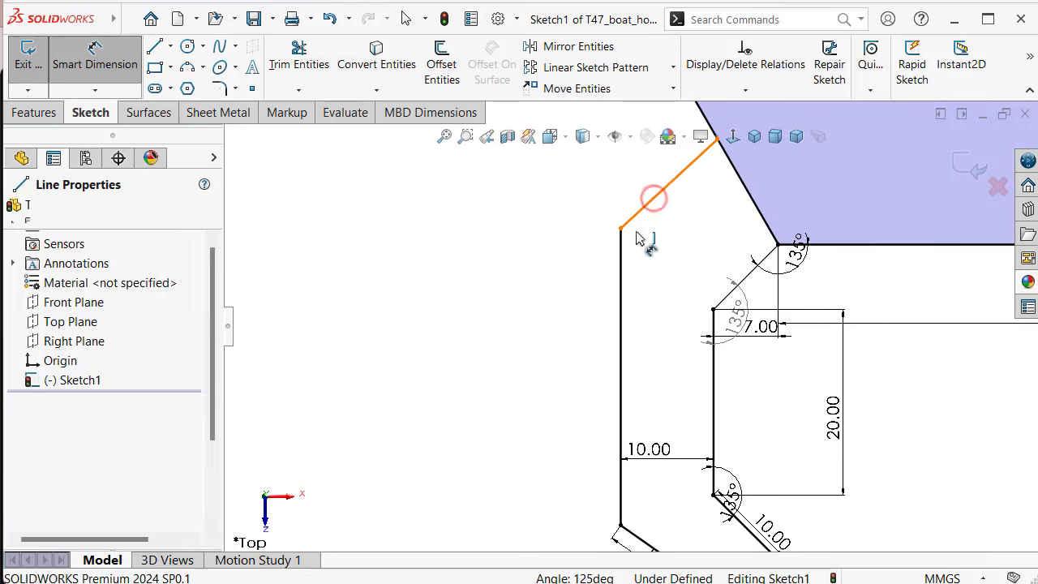
pyautogui.click(621, 248)
pyautogui.click(647, 257)
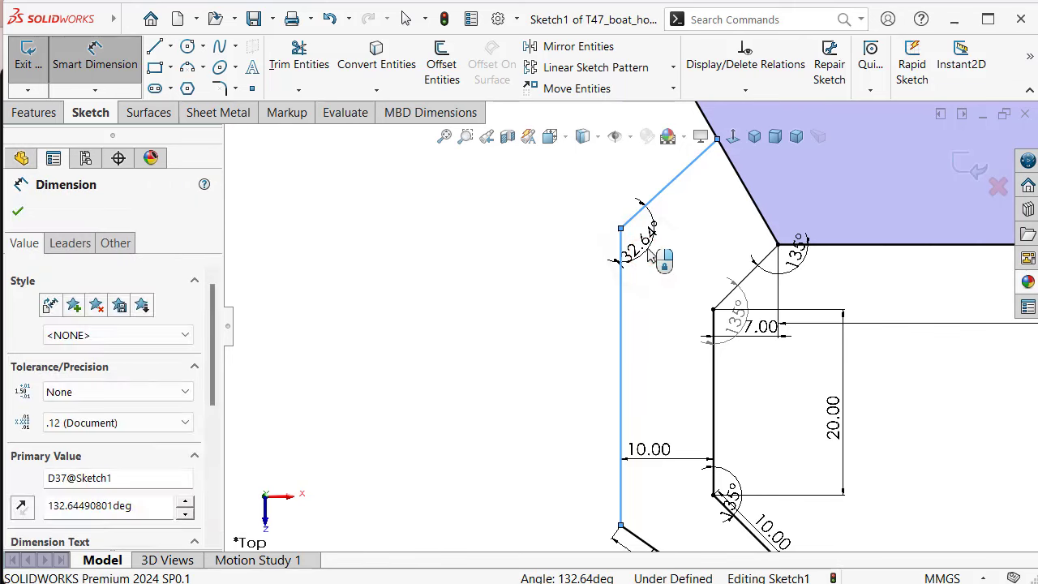
pyautogui.write('135')
pyautogui.press('Return')
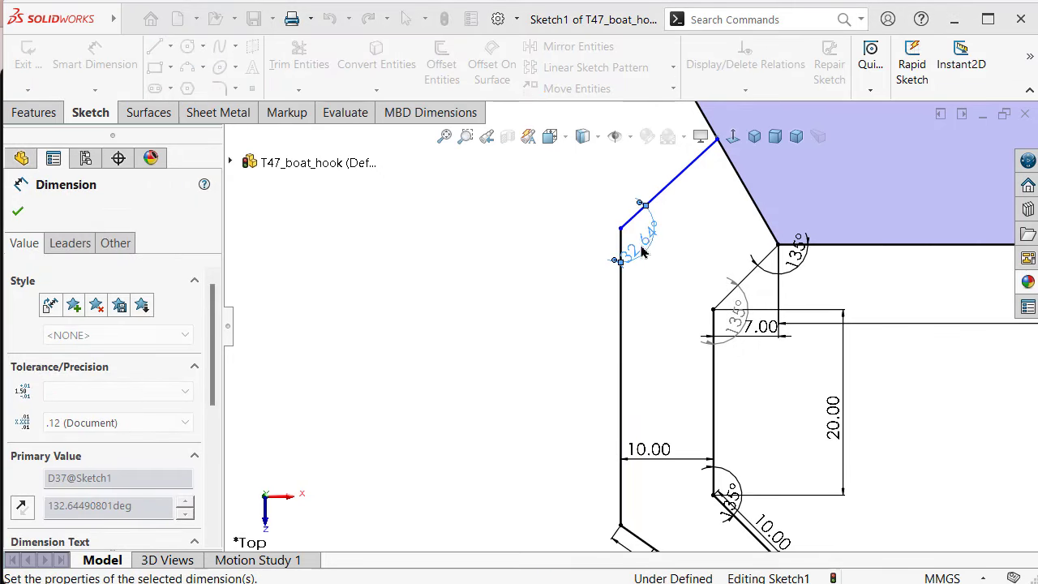
# Dimension the left vertical line to 35 mm, fully defining the sketch
pyautogui.click(621, 319)
pyautogui.click(504, 347)
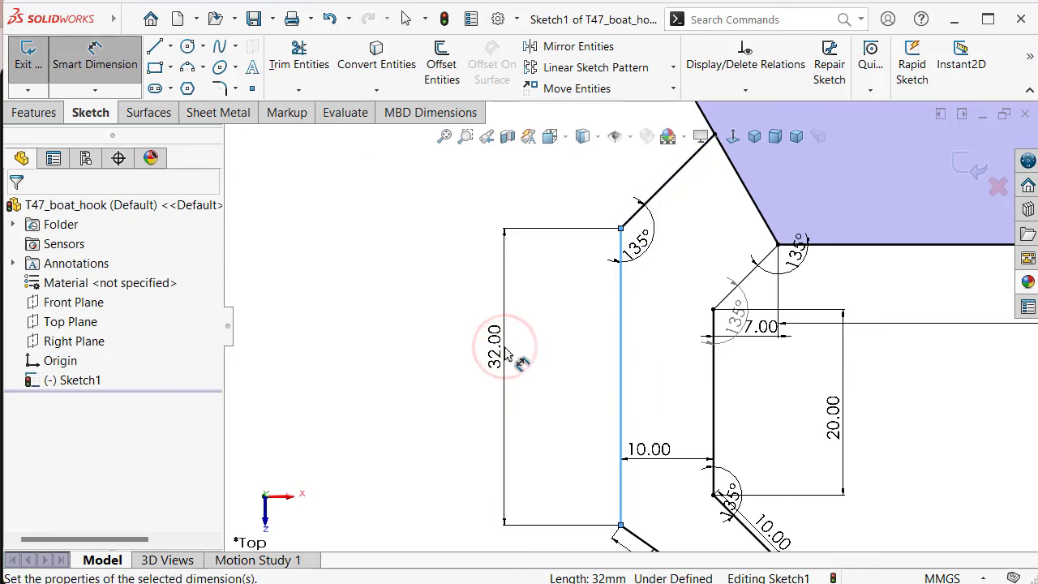
pyautogui.write('35')
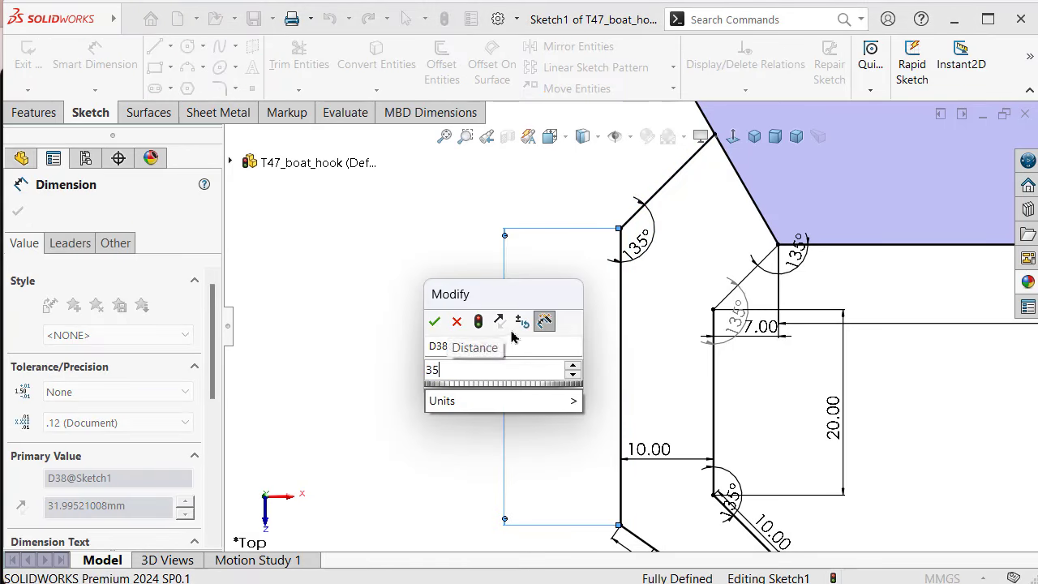
pyautogui.press('Return')
pyautogui.click(406, 326)
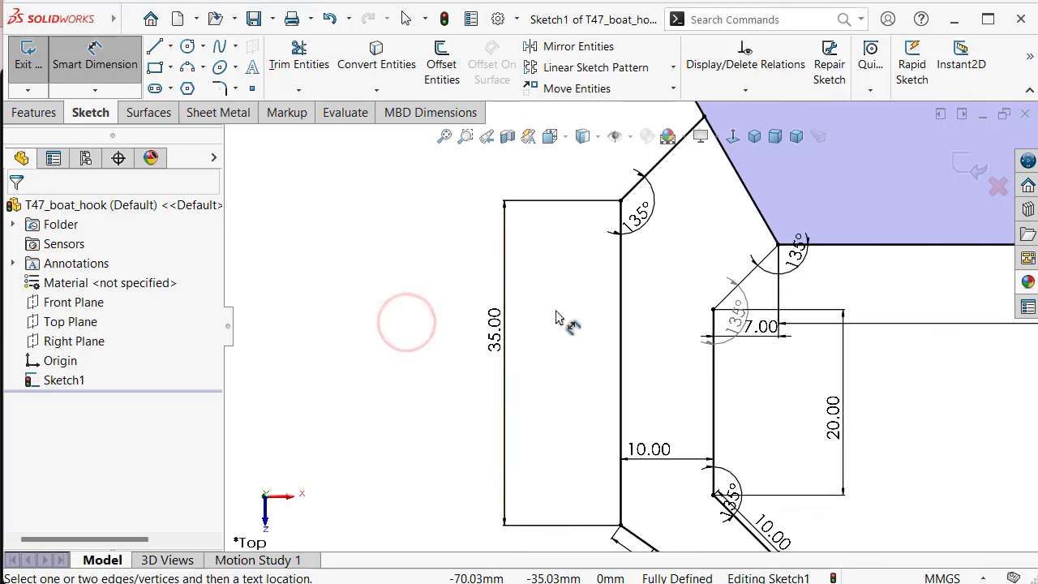
pyautogui.scroll(1, 649, 278)
pyautogui.scroll(-1, 684, 256)
pyautogui.scroll(2, 705, 256)
pyautogui.scroll(-1, 755, 280)
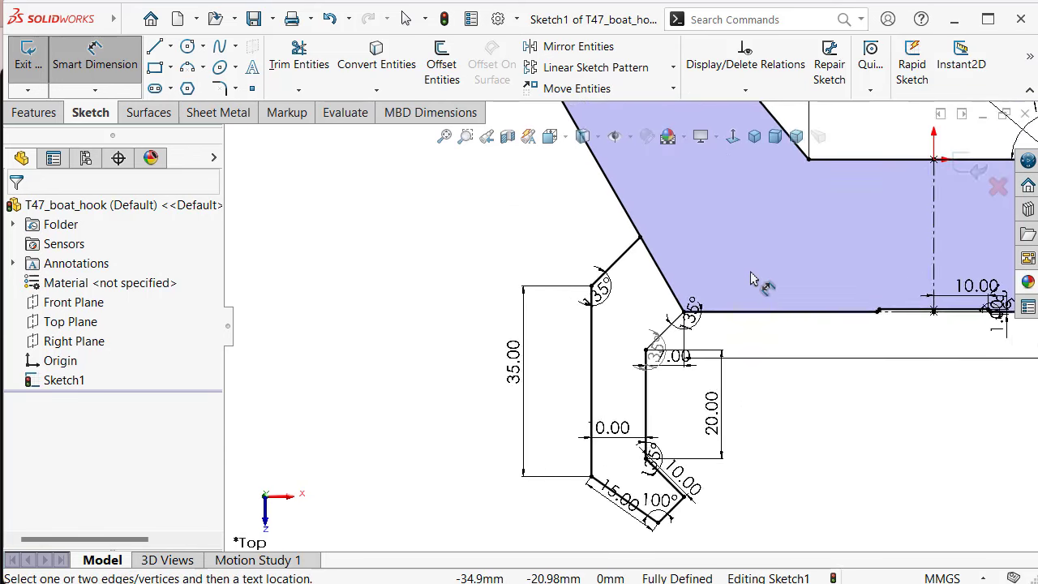
pyautogui.scroll(-1, 647, 316)
# Convert the long slanted edge into construction geometry
pyautogui.click(623, 309)
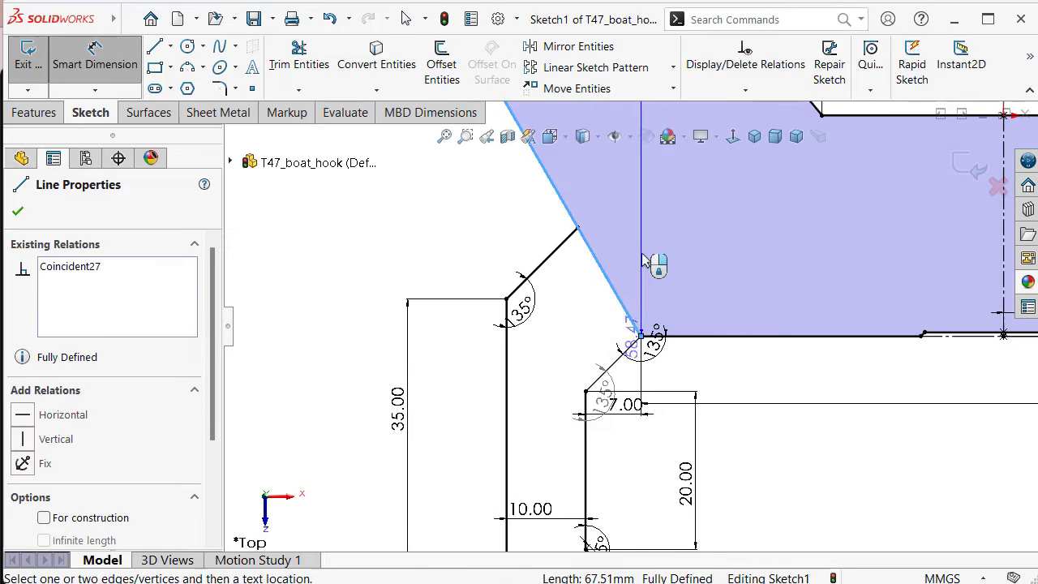
pyautogui.press('Escape')
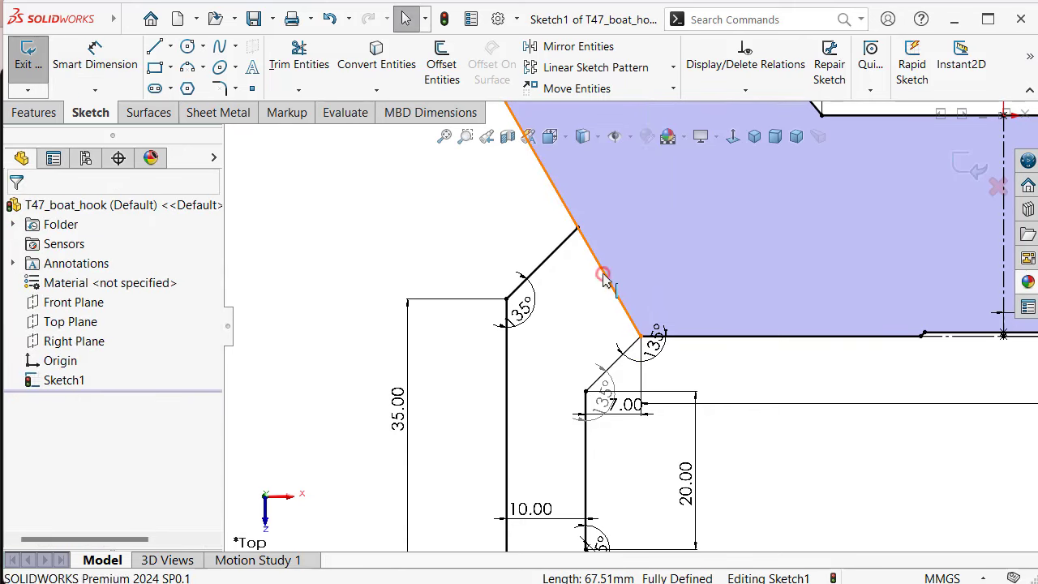
pyautogui.click(604, 280)
pyautogui.click(672, 225)
pyautogui.scroll(2, 620, 186)
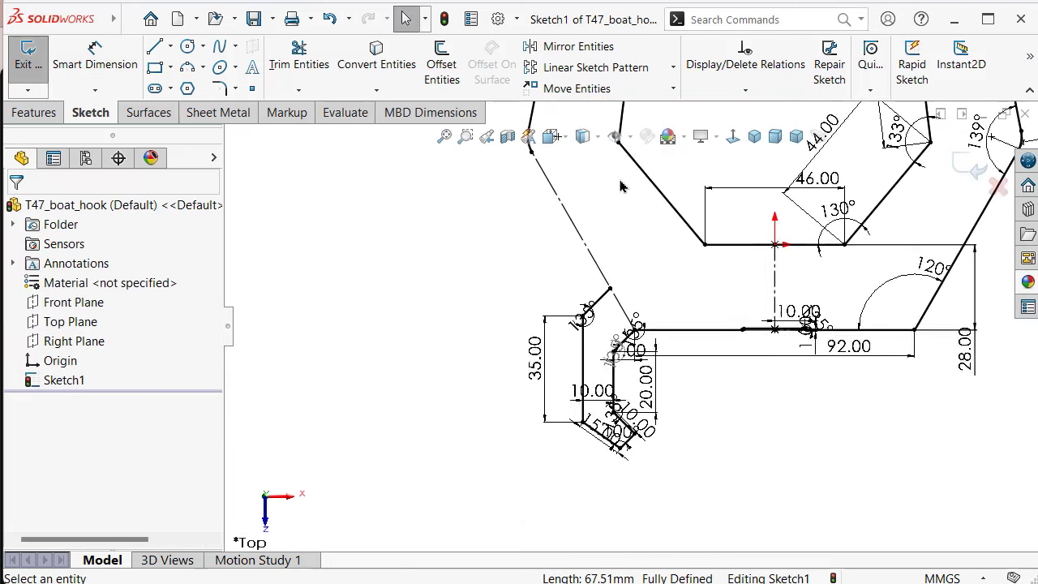
pyautogui.scroll(2, 620, 187)
# Draw a line from the upper endpoint to the lower vertex to close the profile
pyautogui.click(155, 47)
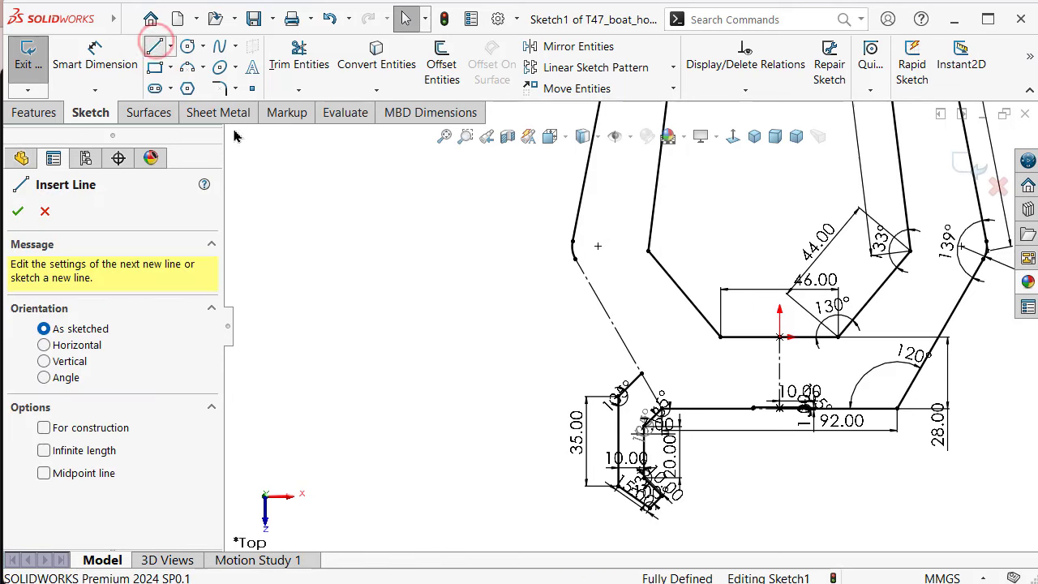
pyautogui.click(574, 259)
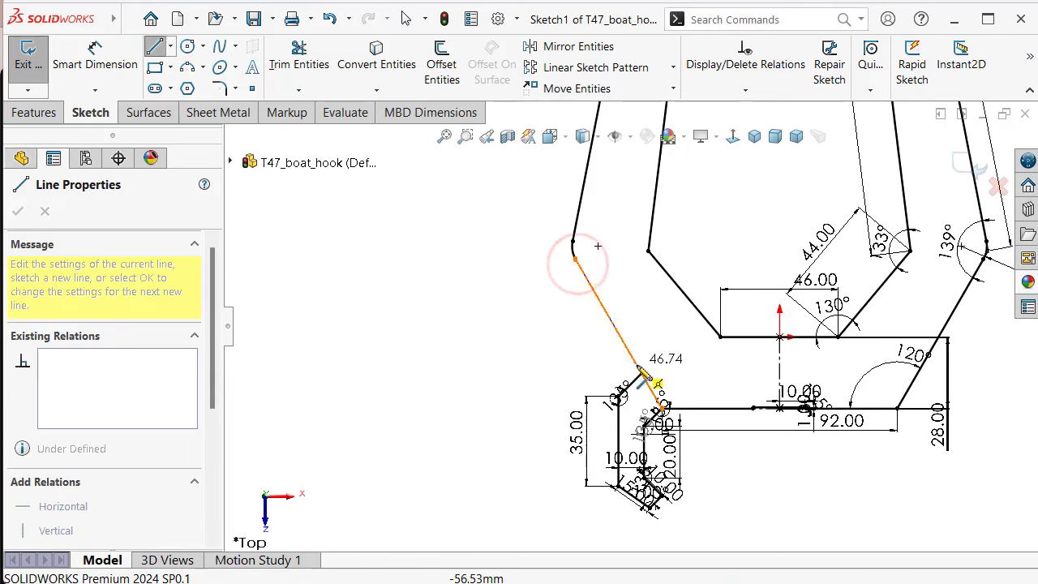
pyautogui.click(640, 374)
pyautogui.scroll(2, 574, 373)
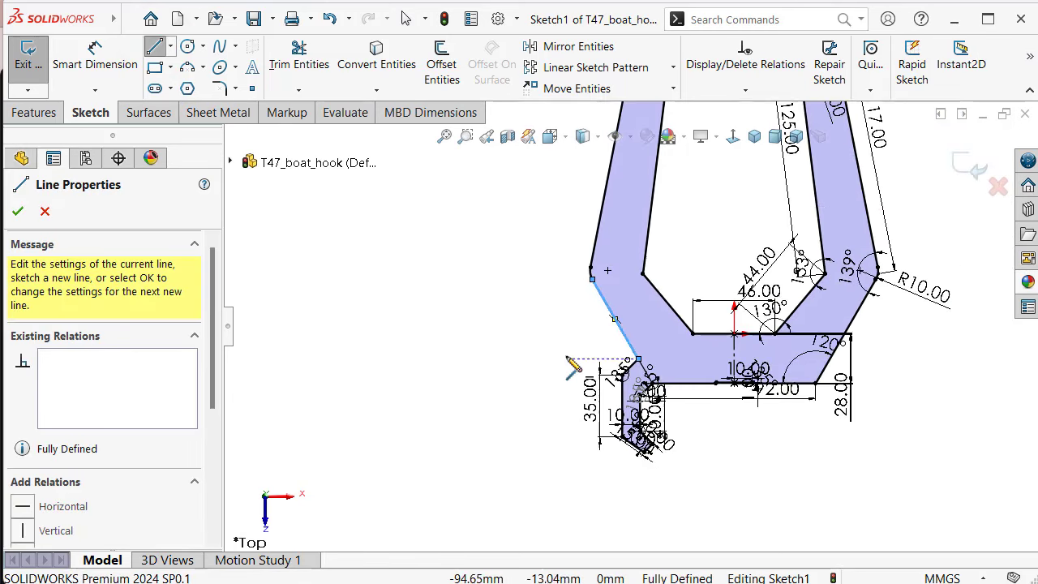
pyautogui.press('Escape')
pyautogui.press('Escape')
pyautogui.scroll(3, 549, 268)
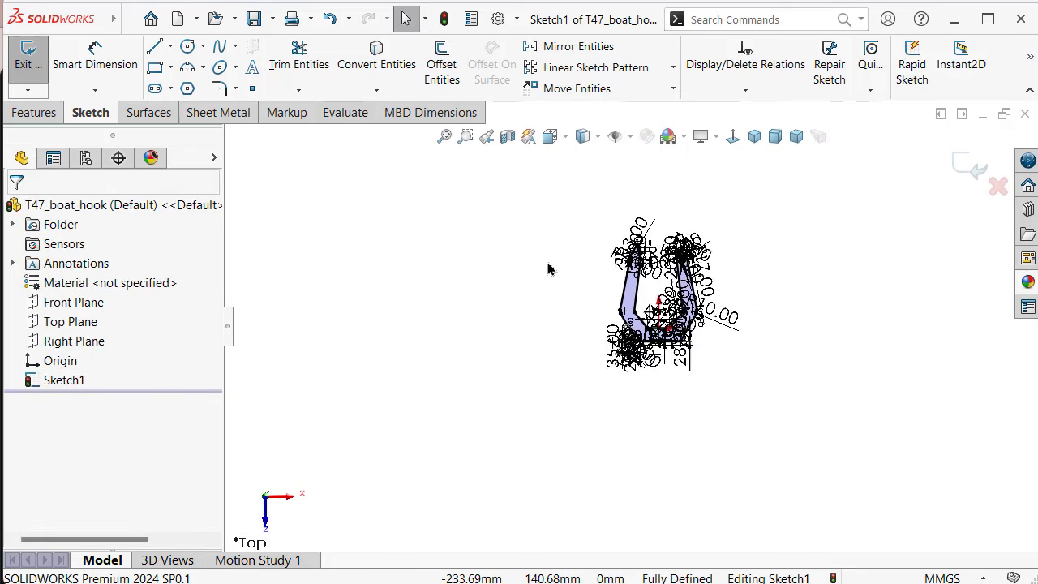
pyautogui.scroll(-2, 730, 284)
pyautogui.scroll(-2, 734, 284)
pyautogui.scroll(-3, 740, 285)
pyautogui.scroll(3, 741, 286)
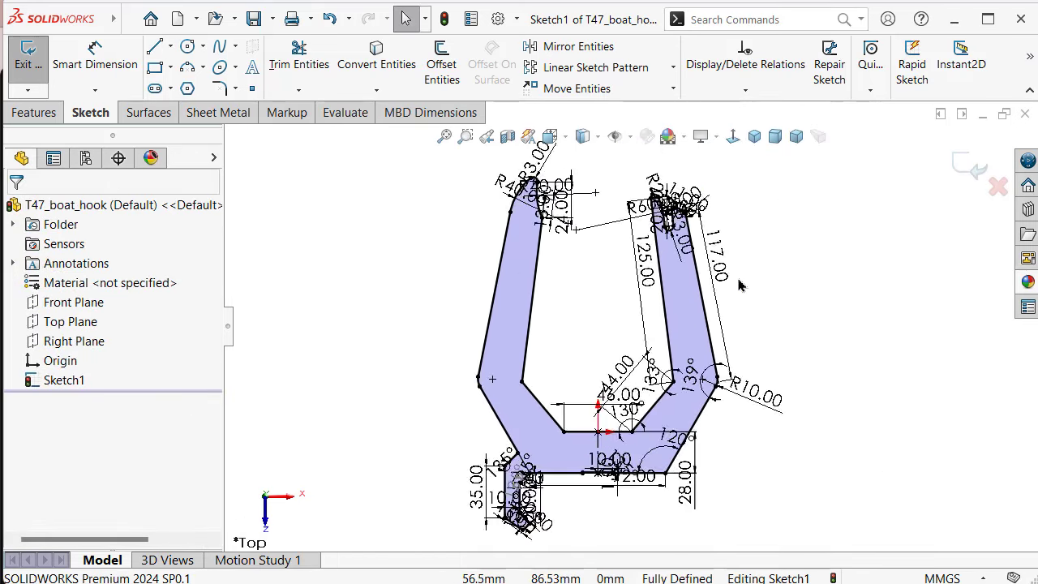
pyautogui.scroll(2, 649, 288)
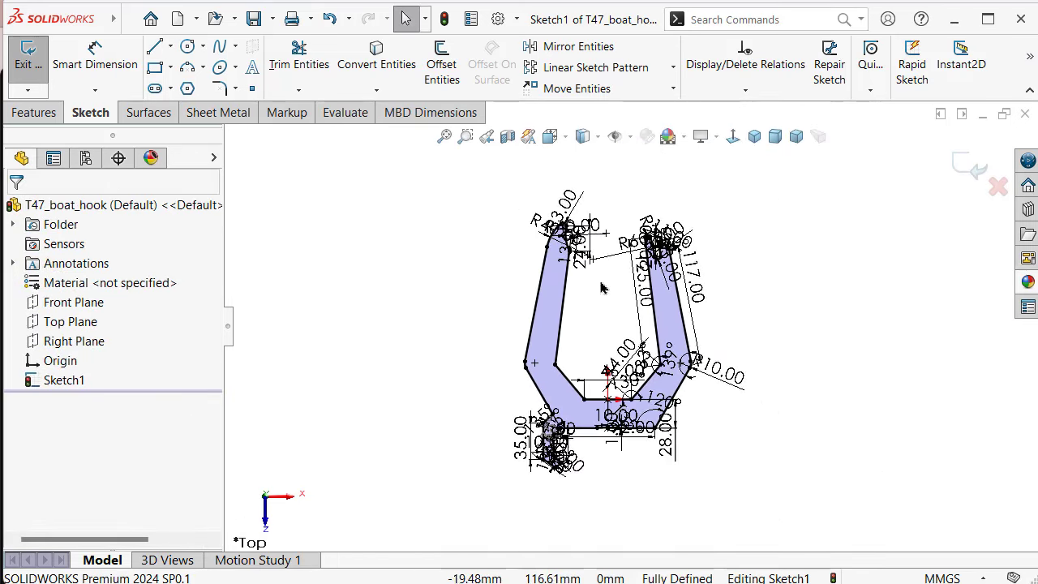
# Apply 2 mm sketch fillets to every profile corner, accepting removal of the equal-distance relation
pyautogui.click(219, 68)
pyautogui.click(219, 88)
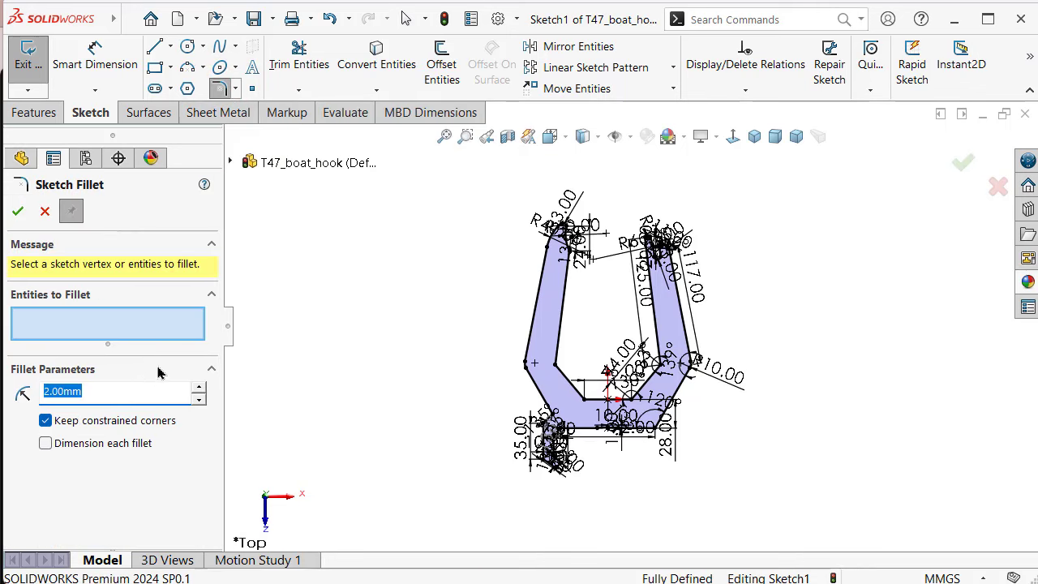
pyautogui.moveTo(434, 177); pyautogui.dragTo(815, 511)
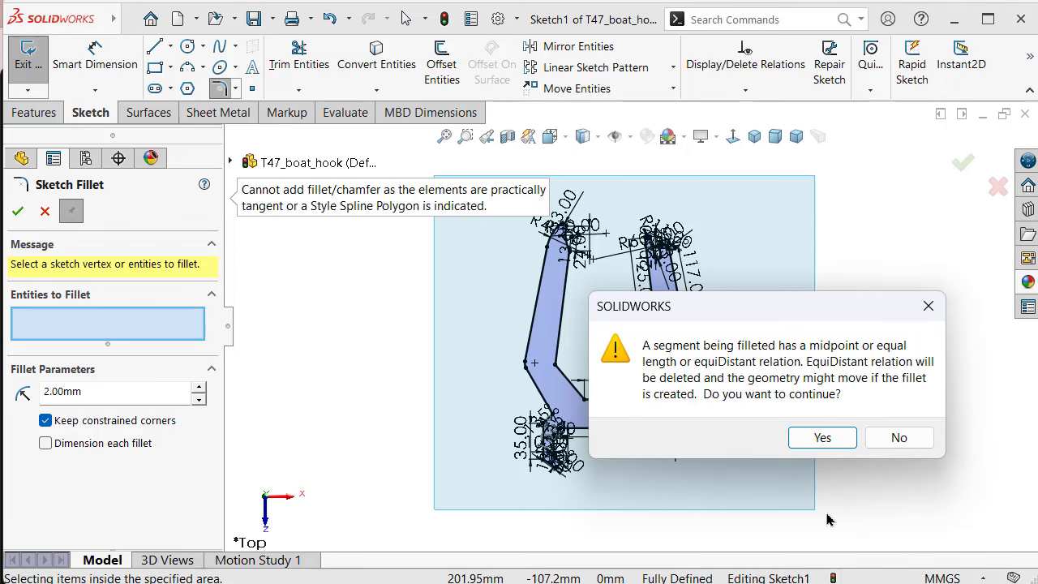
pyautogui.click(929, 305)
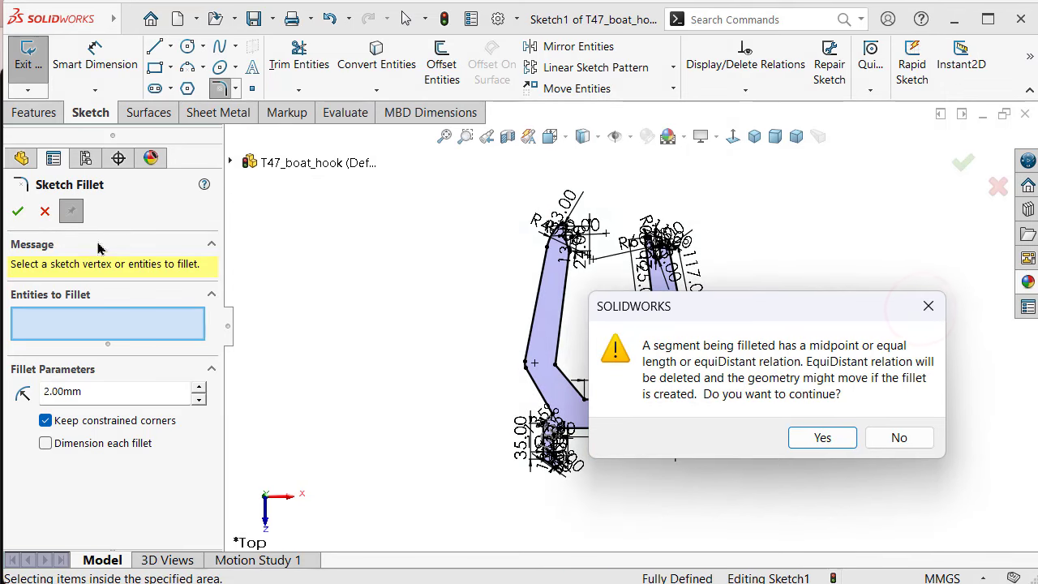
pyautogui.click(888, 444)
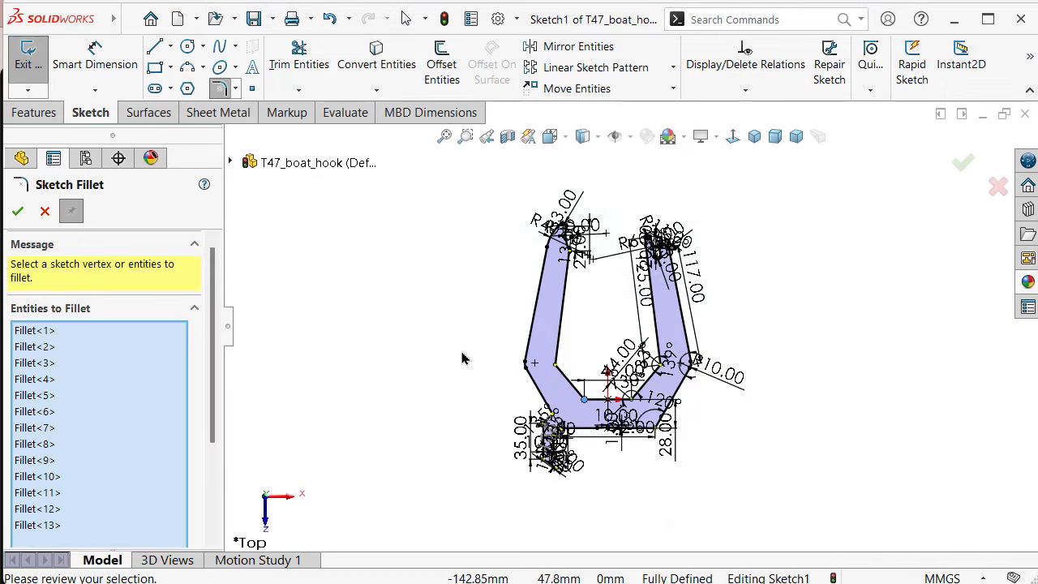
pyautogui.scroll(-3, 475, 354)
pyautogui.scroll(-2, 680, 197)
pyautogui.scroll(-1, 657, 199)
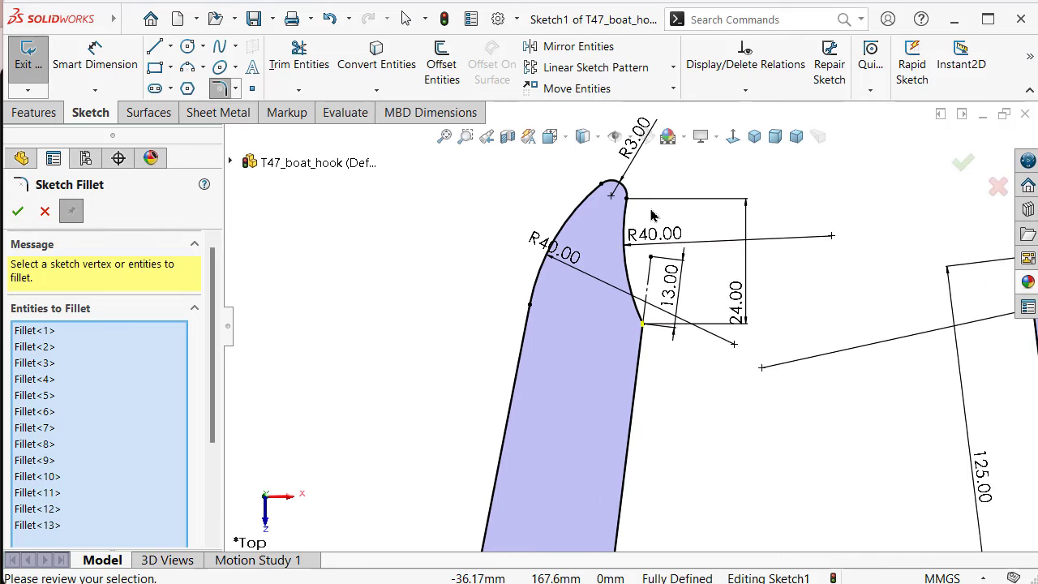
pyautogui.scroll(1, 658, 199)
pyautogui.scroll(1, 868, 296)
pyautogui.scroll(-2, 867, 296)
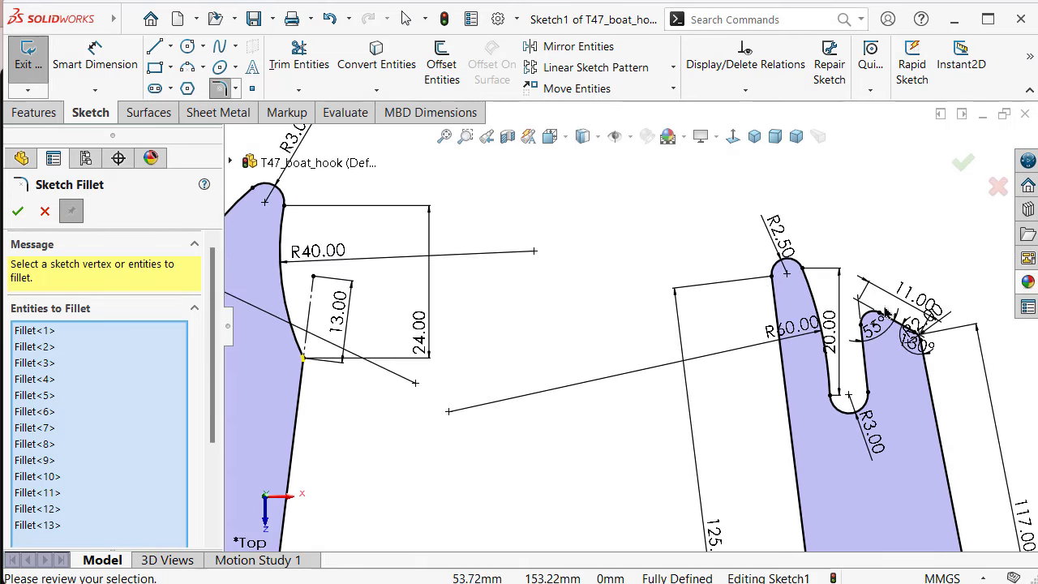
pyautogui.click(962, 163)
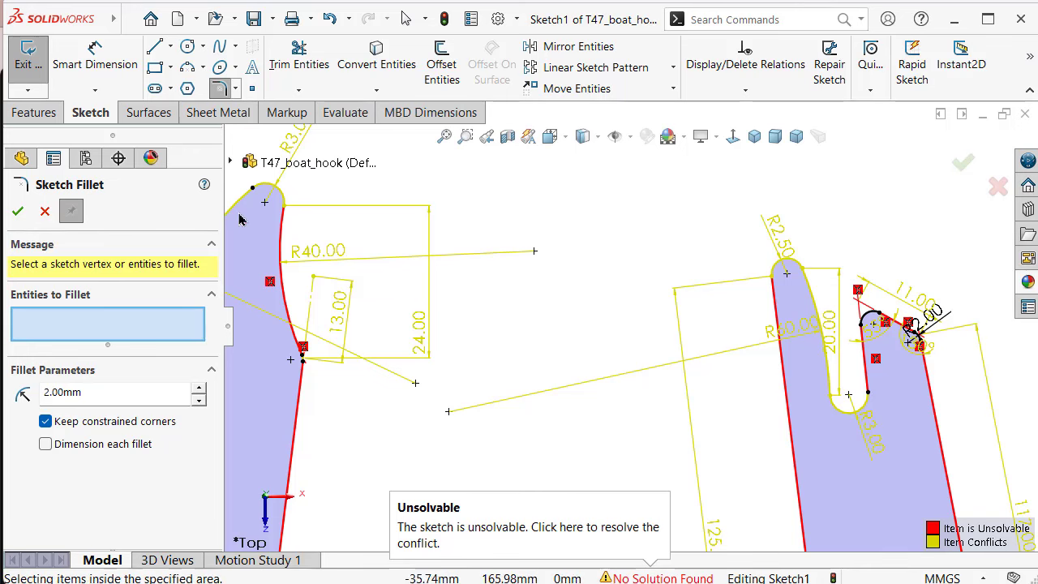
# Close the fillet tool and undo the fillets that made the sketch unsolvable
pyautogui.click(45, 211)
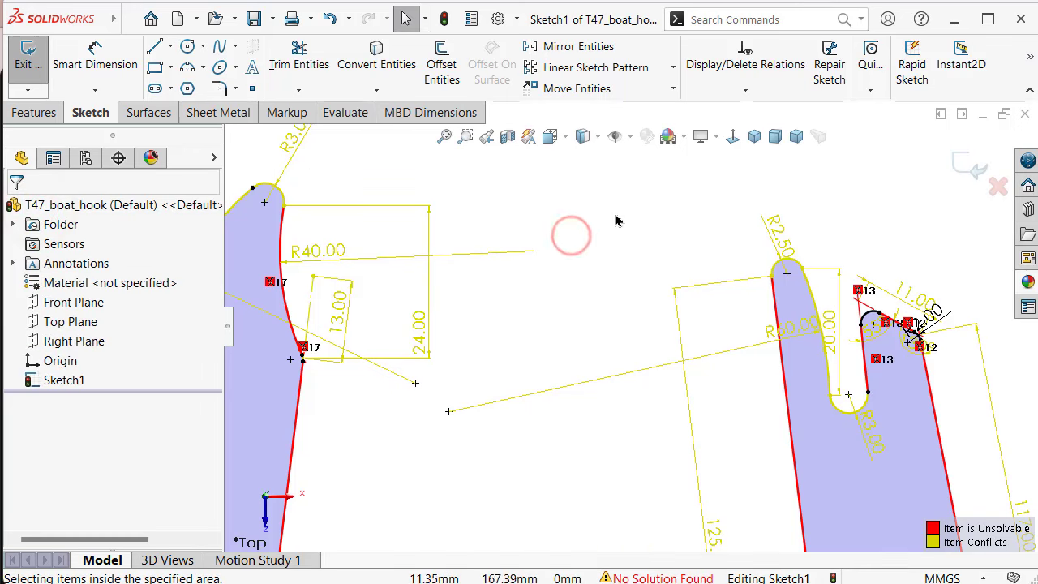
pyautogui.hotkey('ctrl', 'z')
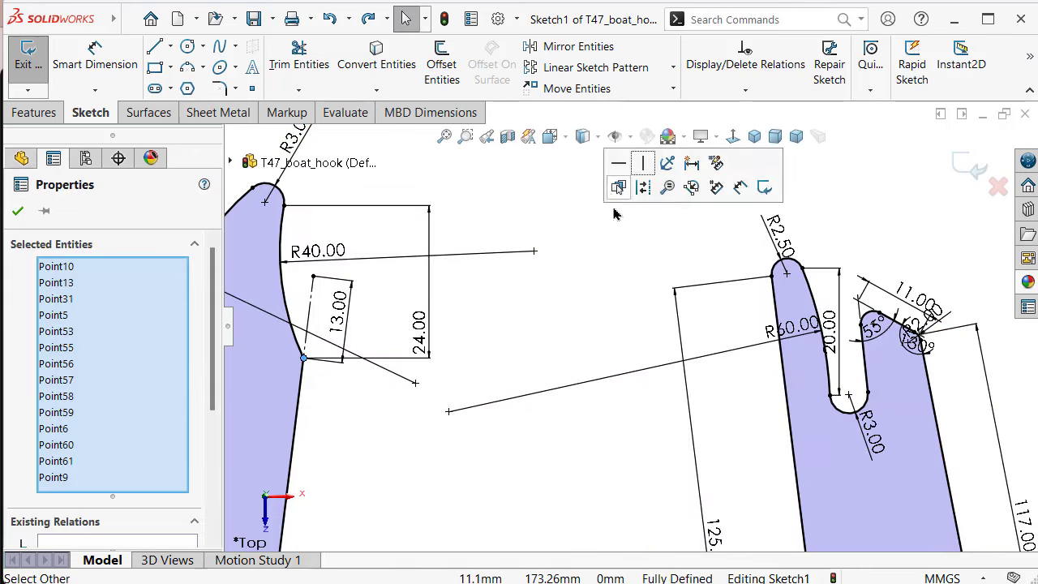
pyautogui.click(600, 258)
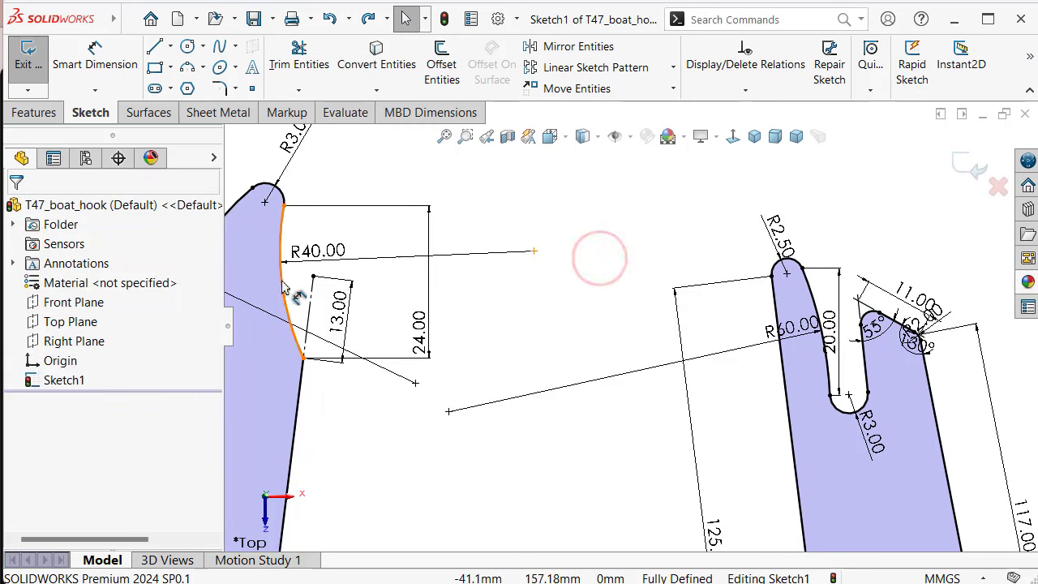
# Fillet the 133°, 130° and 120° corners and both 135° step corners at 2 mm, keeping relations
pyautogui.click(219, 89)
pyautogui.scroll(3, 762, 365)
pyautogui.scroll(2, 779, 479)
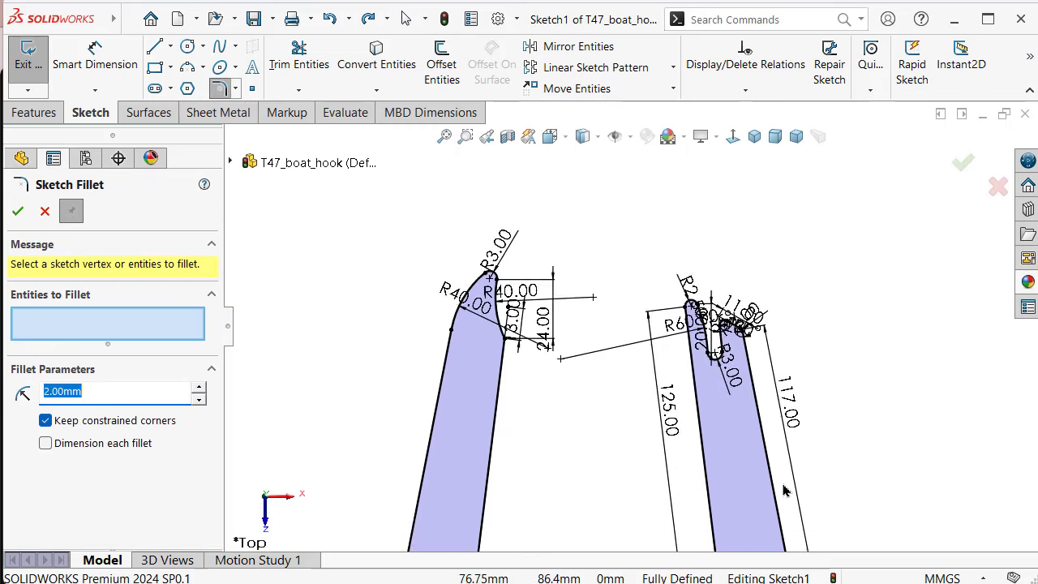
pyautogui.scroll(-5, 783, 490)
pyautogui.scroll(-2, 567, 486)
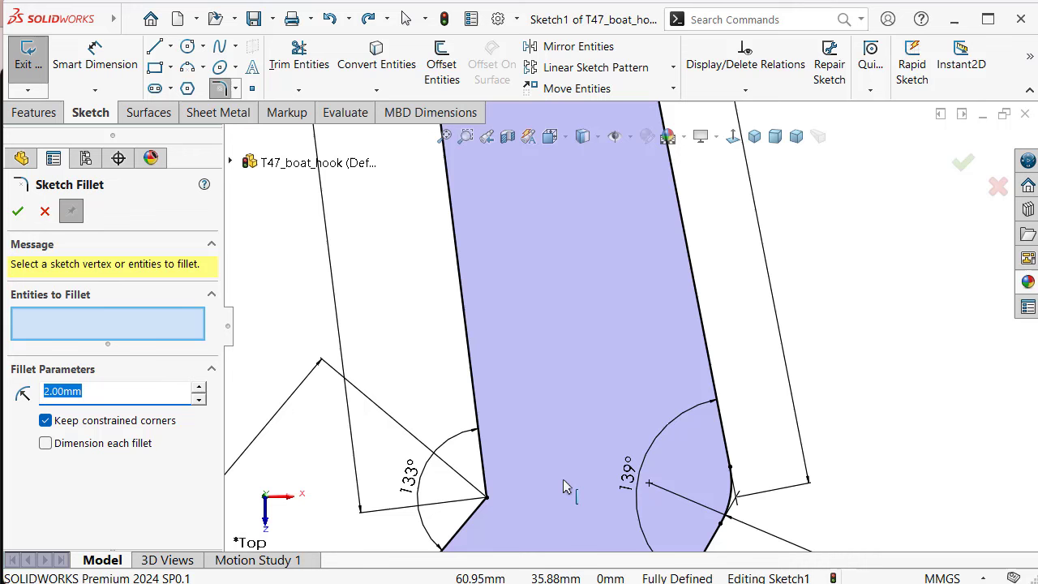
pyautogui.click(489, 500)
pyautogui.scroll(3, 537, 514)
pyautogui.scroll(-3, 538, 514)
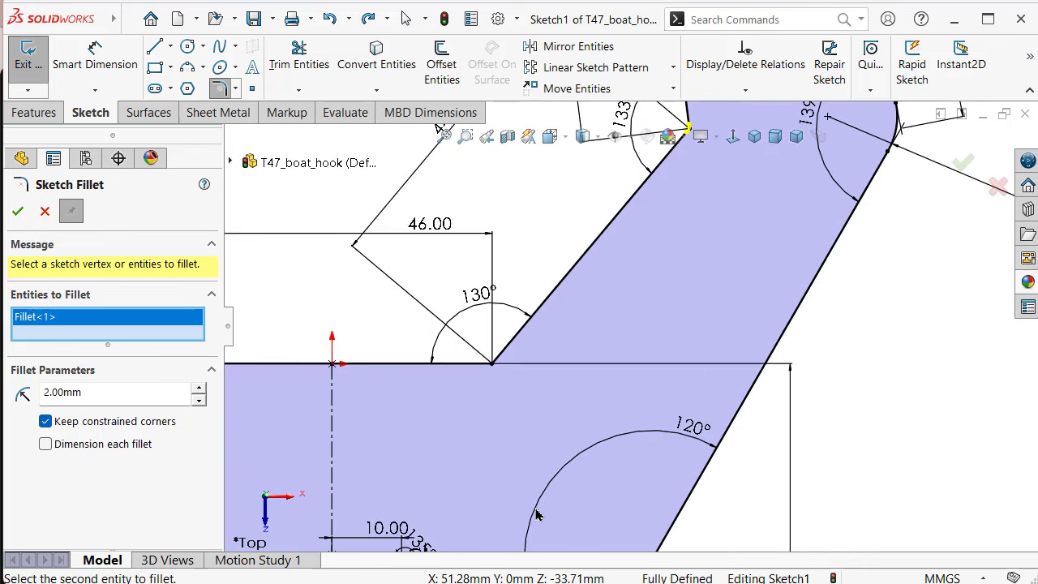
pyautogui.scroll(1, 538, 514)
pyautogui.click(516, 358)
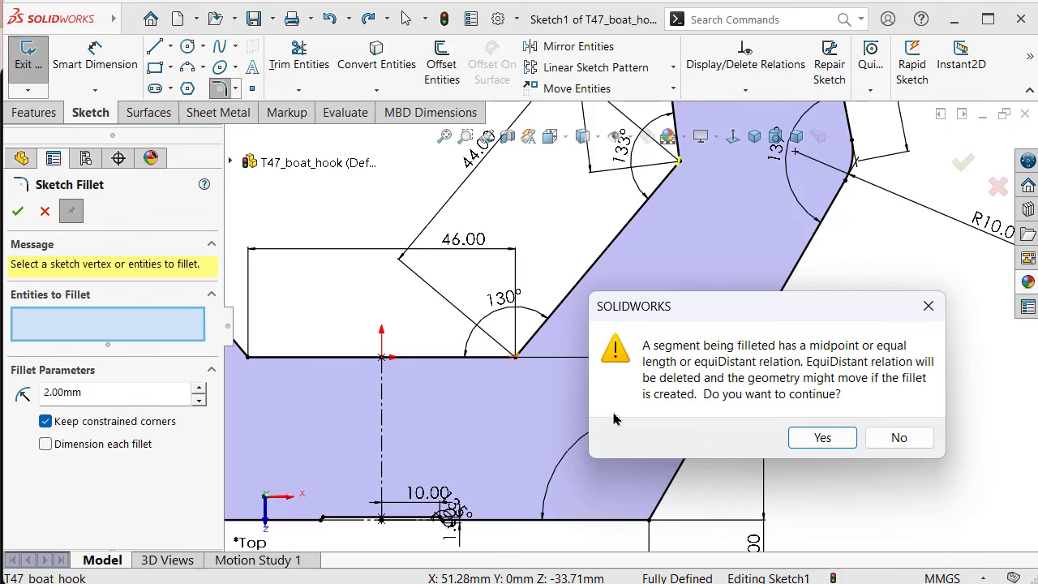
pyautogui.click(919, 440)
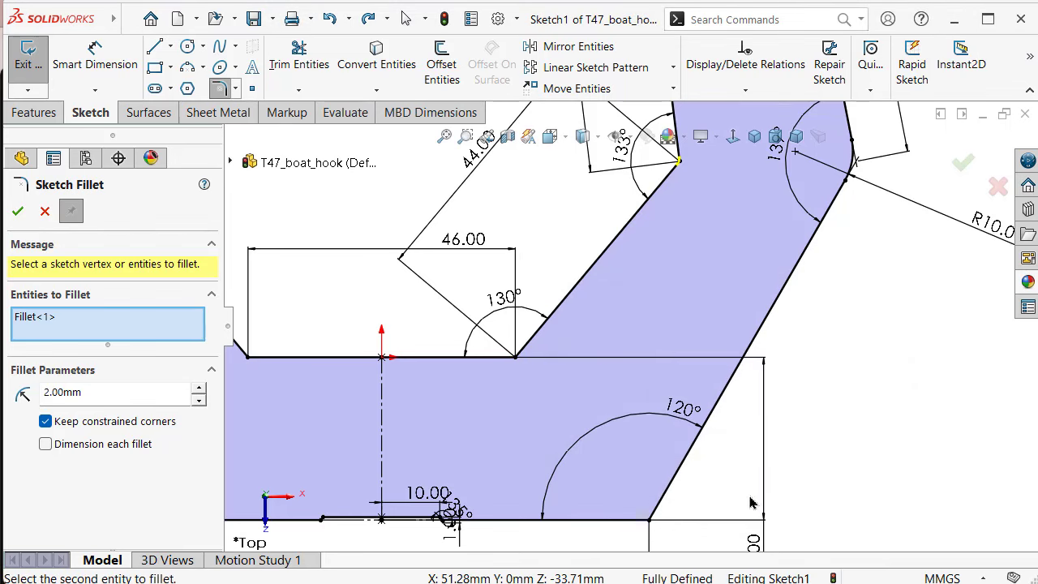
pyautogui.click(650, 527)
pyautogui.scroll(-2, 486, 500)
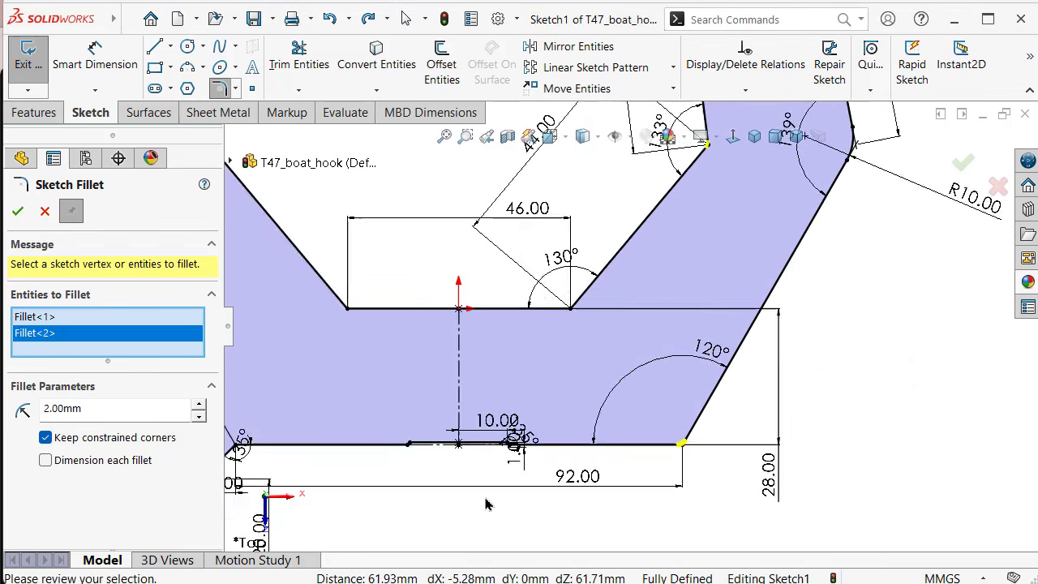
pyautogui.scroll(-2, 520, 434)
pyautogui.scroll(3, 442, 364)
pyautogui.scroll(-1, 385, 353)
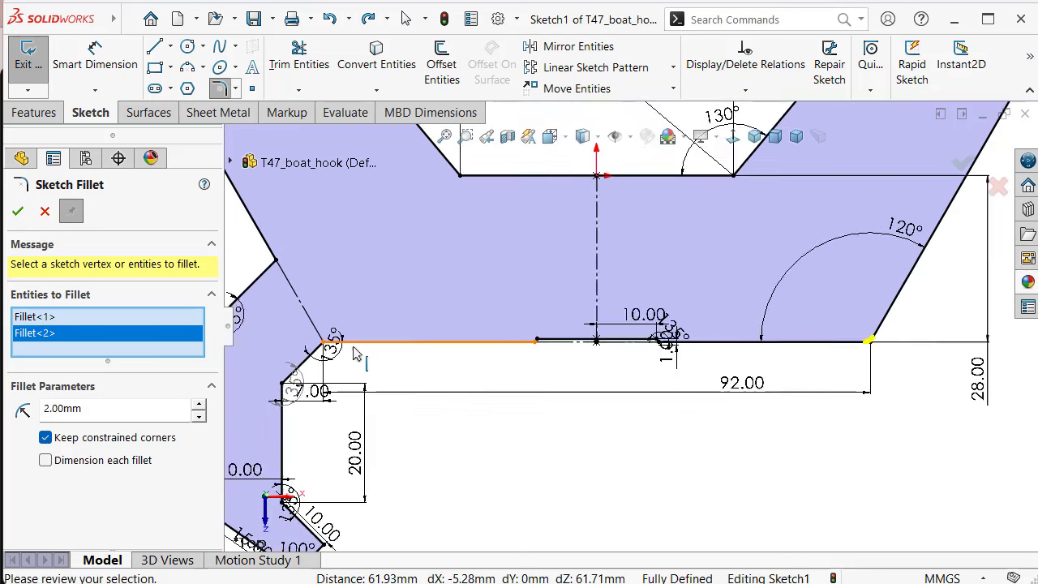
pyautogui.scroll(-4, 292, 334)
pyautogui.click(295, 334)
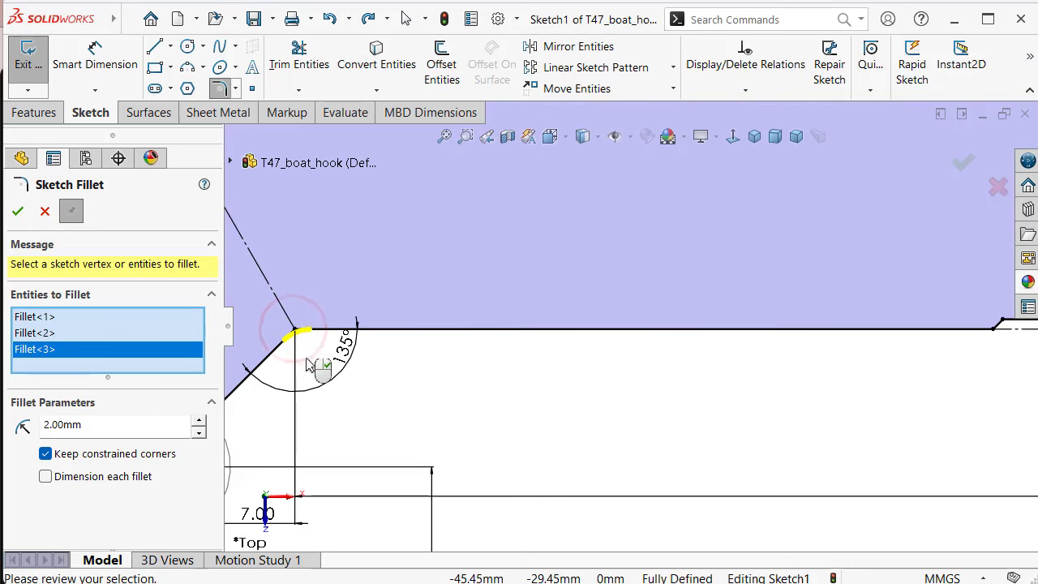
pyautogui.scroll(2, 308, 367)
pyautogui.scroll(-2, 412, 406)
pyautogui.click(411, 403)
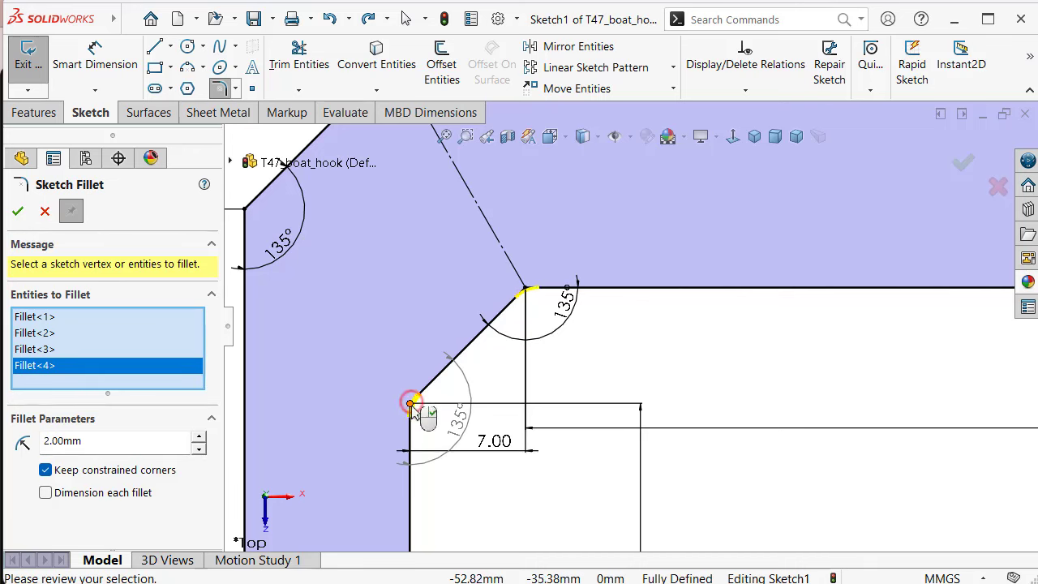
# Add 2 mm fillets at the tip, the 10.00 and 15.00 edge corners and the upper arm bend, then confirm
pyautogui.scroll(2, 454, 442)
pyautogui.scroll(1, 498, 475)
pyautogui.scroll(-3, 541, 500)
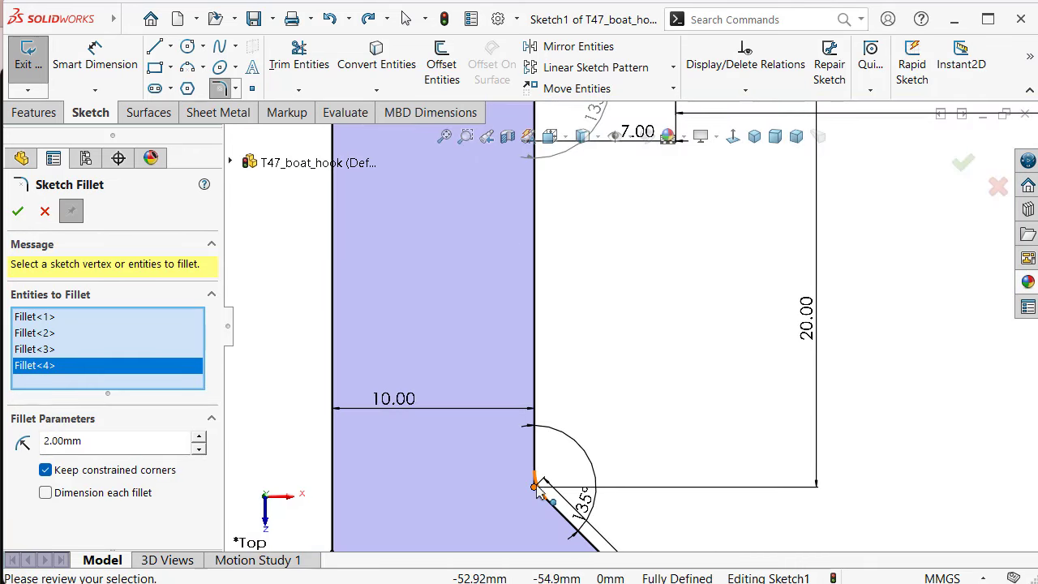
pyautogui.click(535, 488)
pyautogui.scroll(3, 661, 523)
pyautogui.scroll(-2, 649, 397)
pyautogui.click(640, 391)
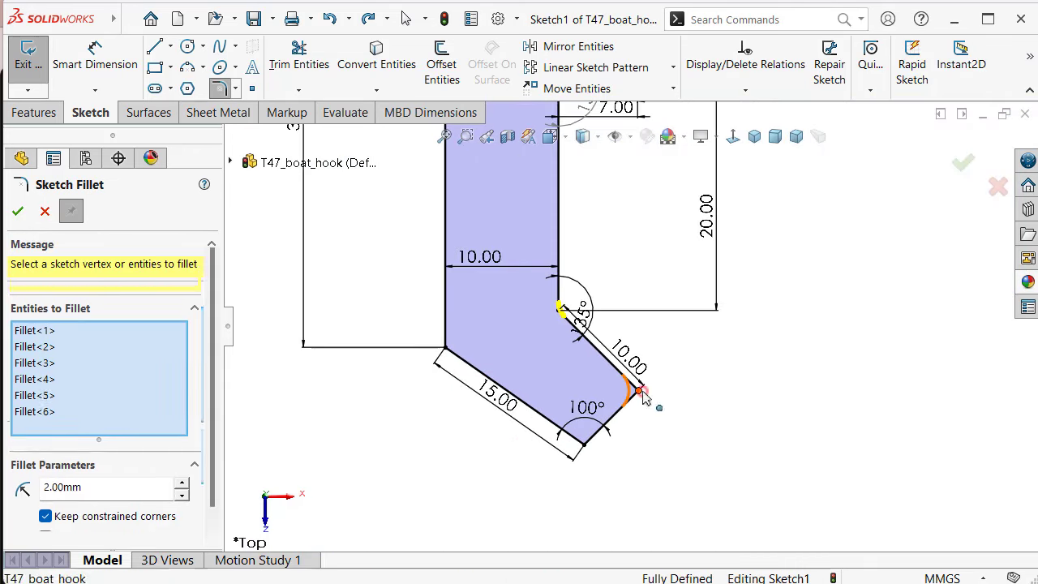
pyautogui.click(583, 443)
pyautogui.click(450, 352)
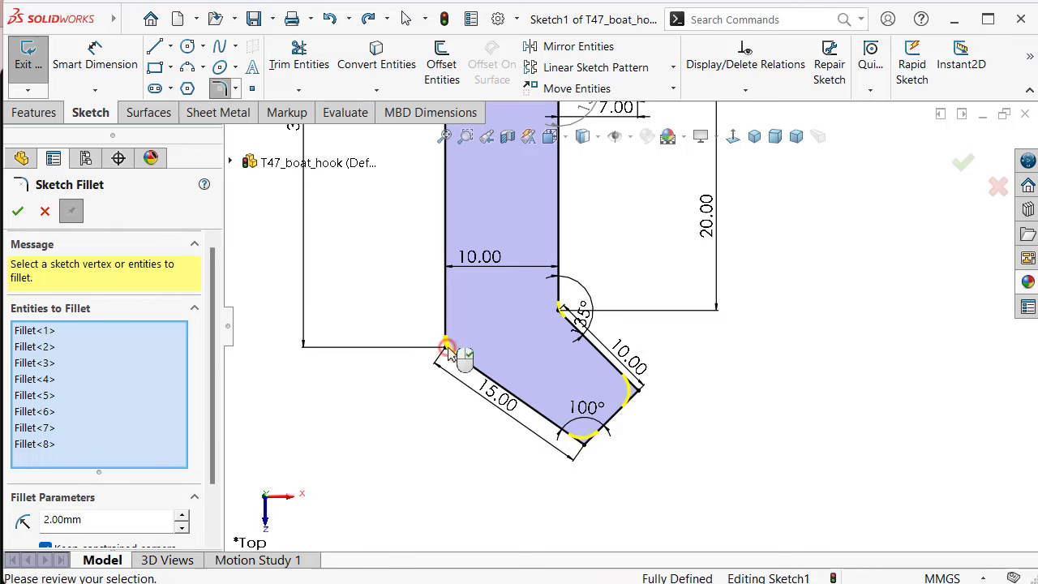
pyautogui.scroll(2, 730, 340)
pyautogui.scroll(-4, 601, 210)
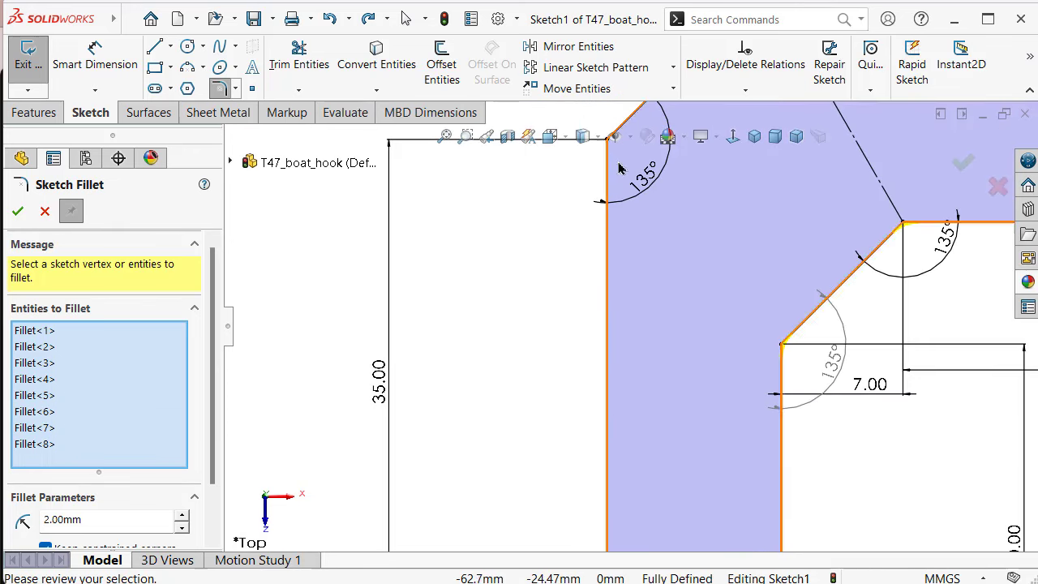
pyautogui.scroll(-2, 641, 195)
pyautogui.click(624, 444)
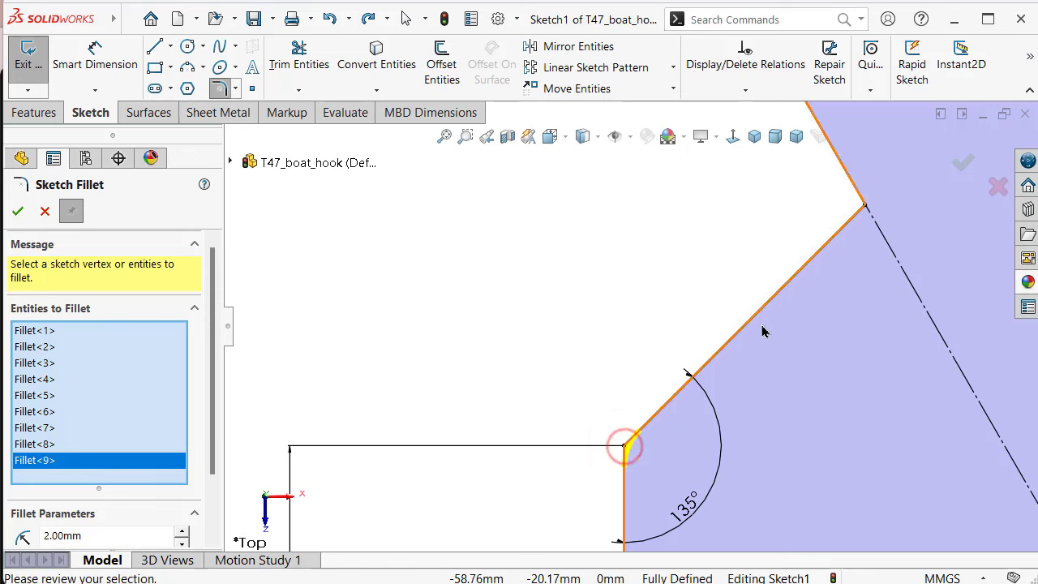
pyautogui.click(866, 208)
pyautogui.scroll(3, 833, 213)
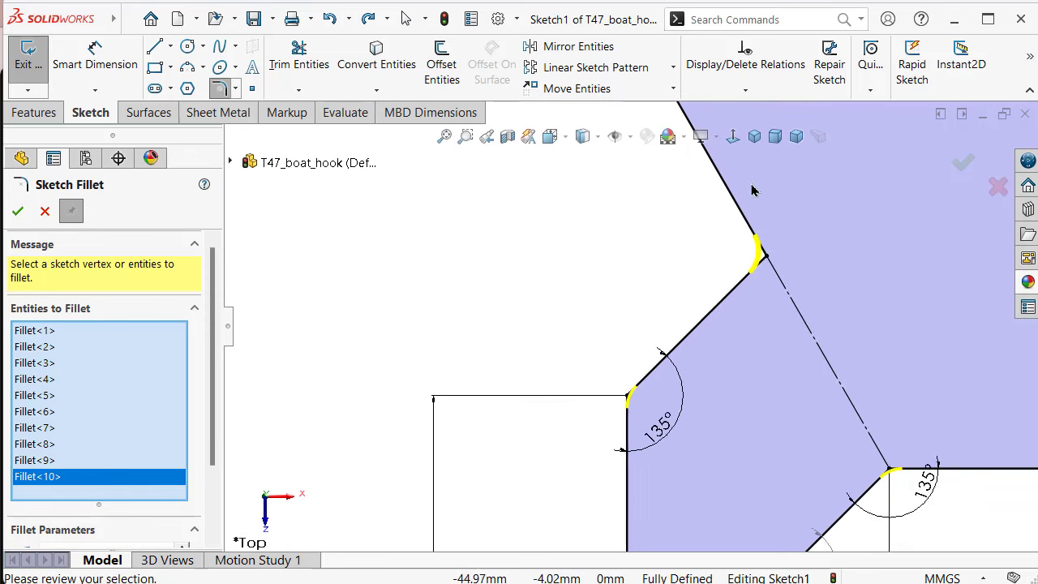
pyautogui.scroll(2, 673, 195)
pyautogui.scroll(2, 697, 218)
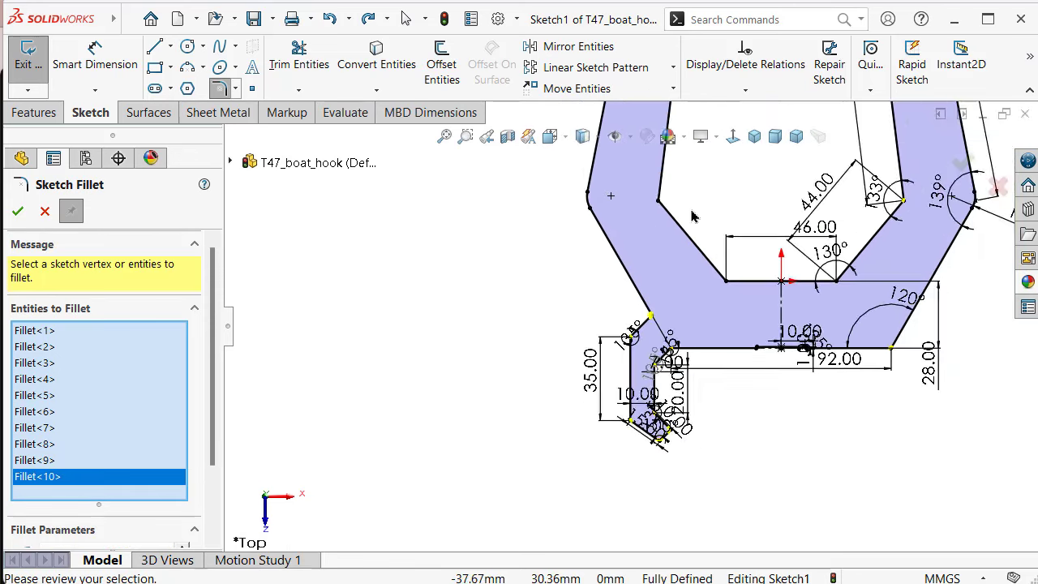
pyautogui.scroll(-4, 688, 216)
pyautogui.click(574, 221)
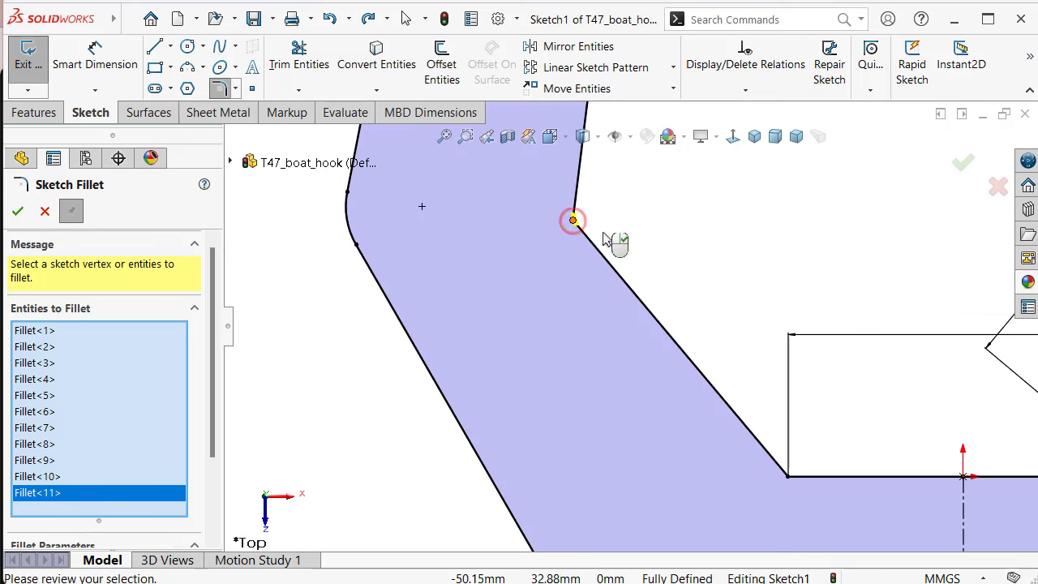
pyautogui.scroll(3, 831, 285)
pyautogui.scroll(1, 884, 298)
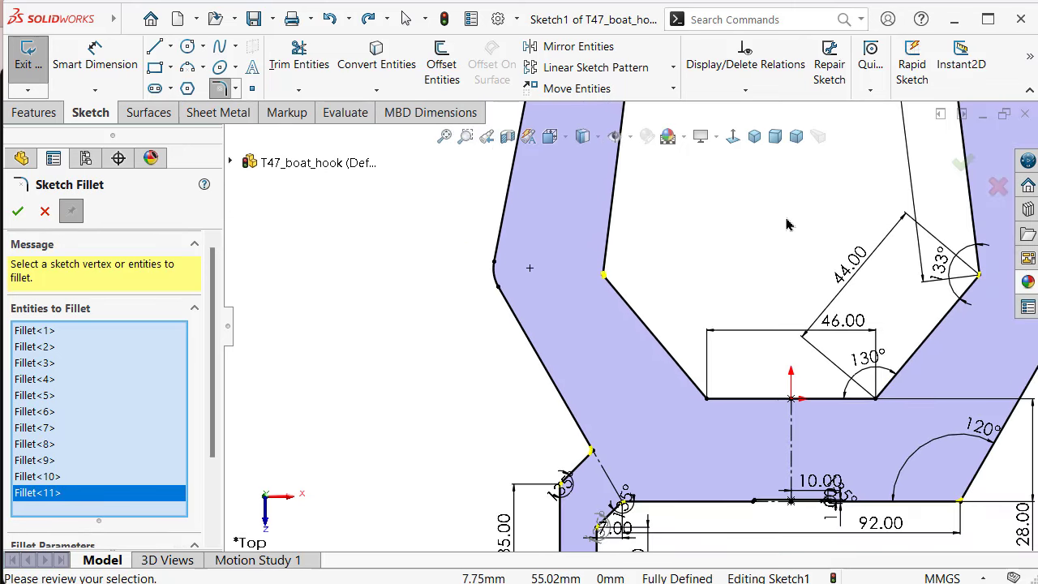
pyautogui.scroll(2, 787, 225)
pyautogui.scroll(-2, 714, 203)
pyautogui.scroll(-2, 705, 197)
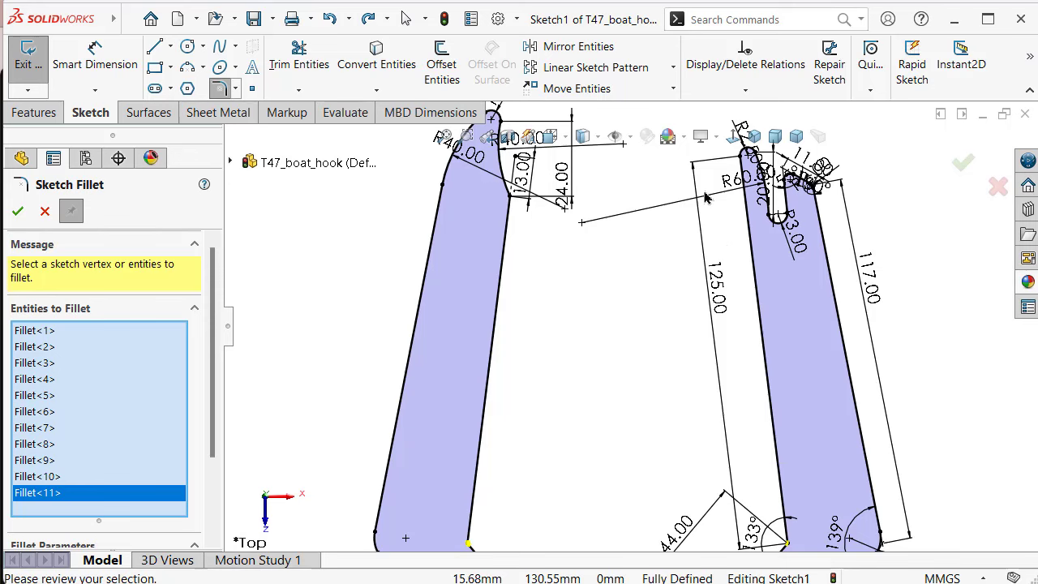
pyautogui.press('f')
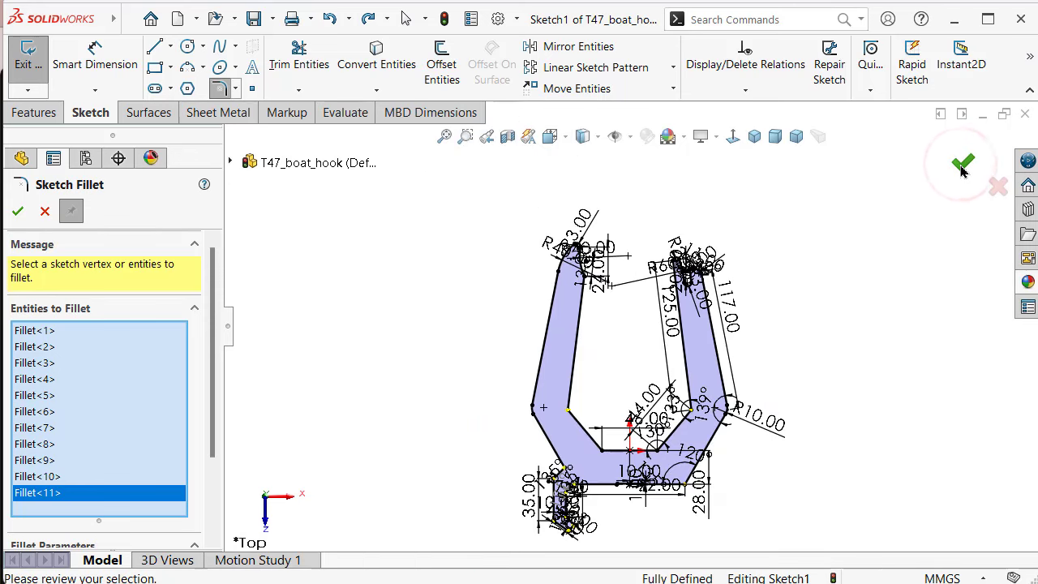
pyautogui.click(962, 166)
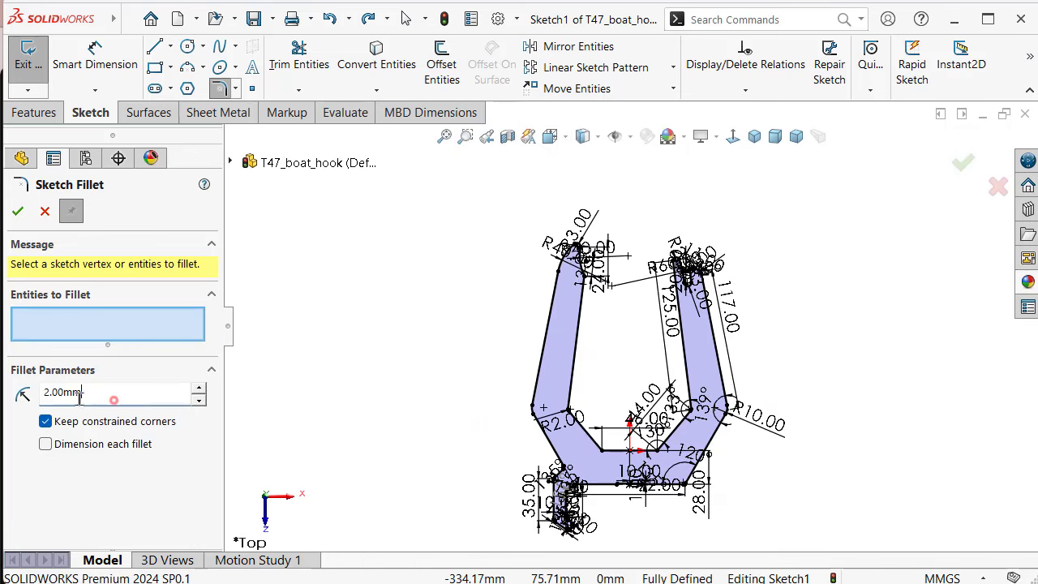
# Round both joggle corners on the bottom edge with 0.5 mm sketch fillets, accepting the relation warning
pyautogui.doubleClick(79, 393)
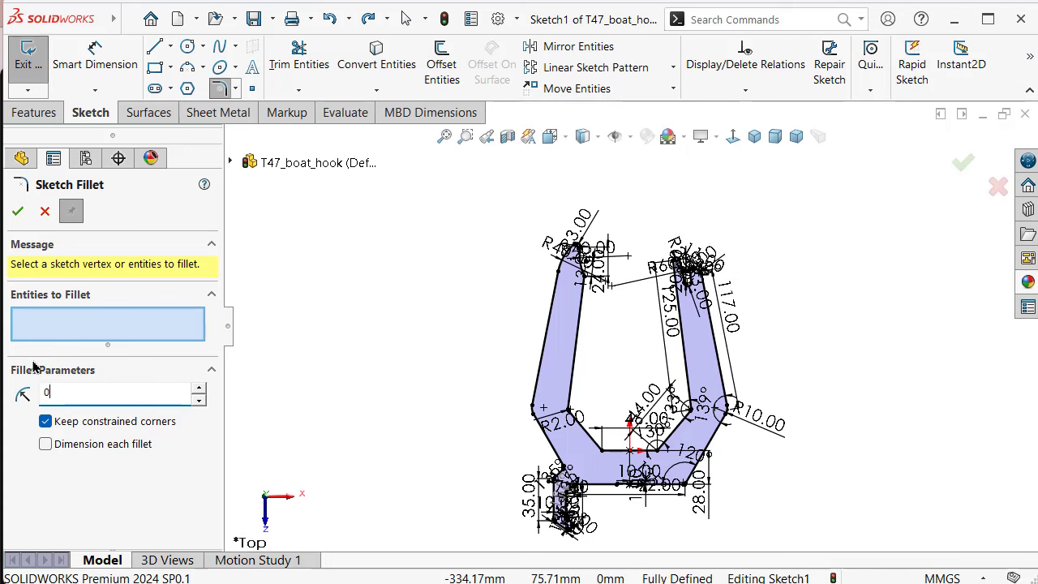
pyautogui.write('.50mm')
pyautogui.scroll(-3, 711, 467)
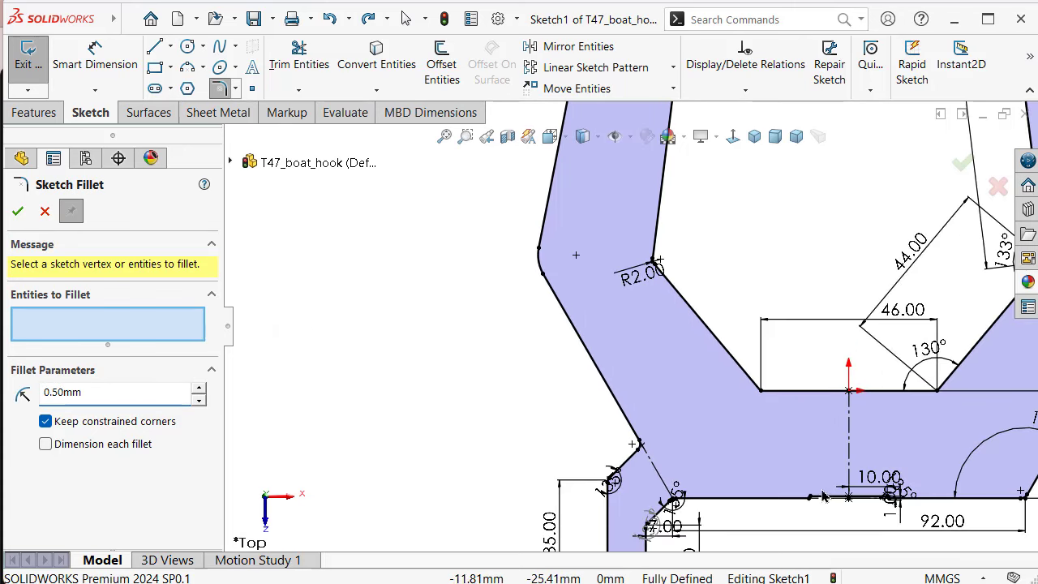
pyautogui.scroll(-4, 710, 467)
pyautogui.scroll(-3, 711, 466)
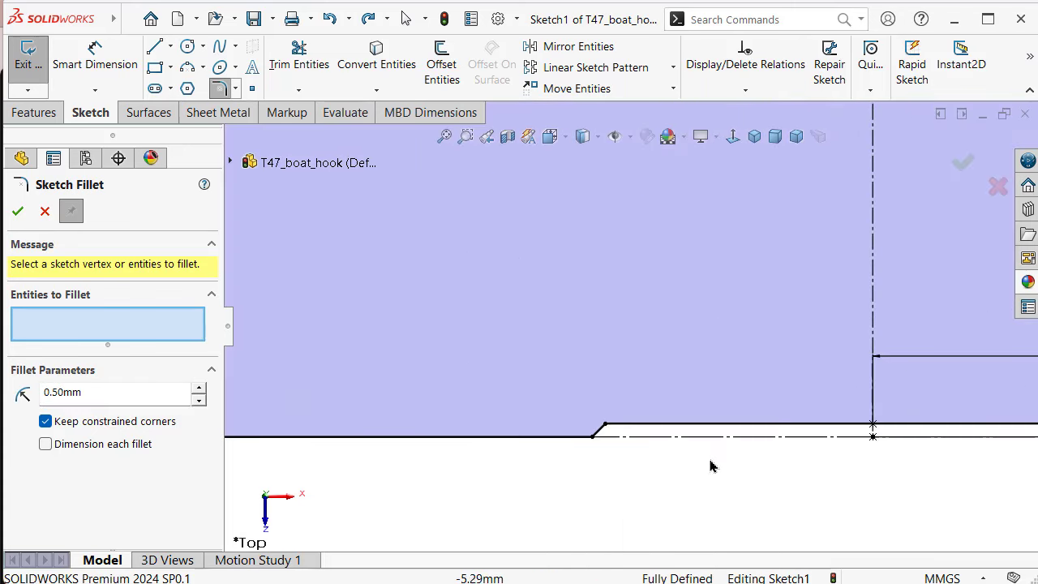
pyautogui.click(594, 438)
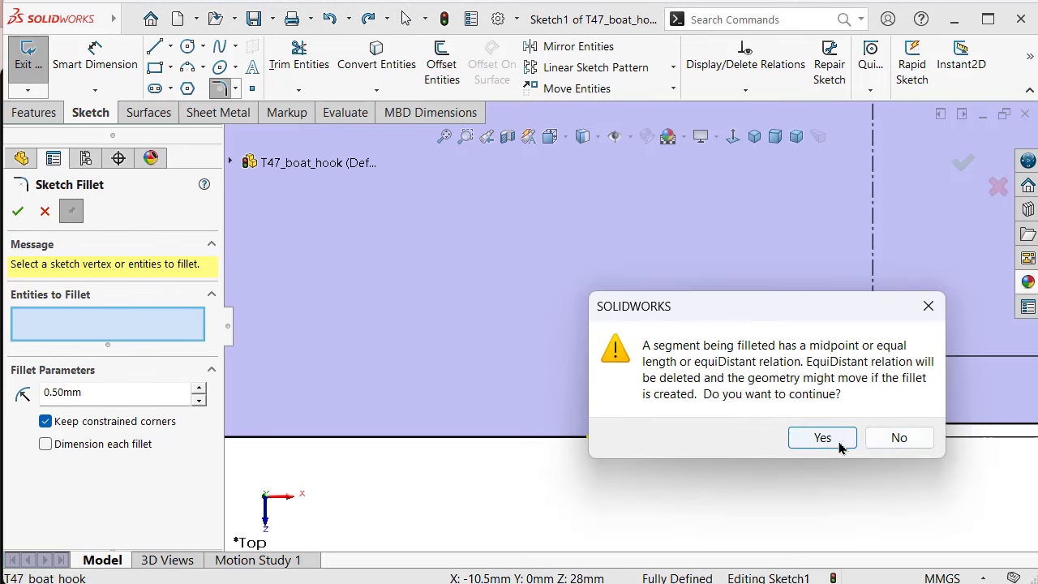
pyautogui.click(888, 440)
pyautogui.click(847, 442)
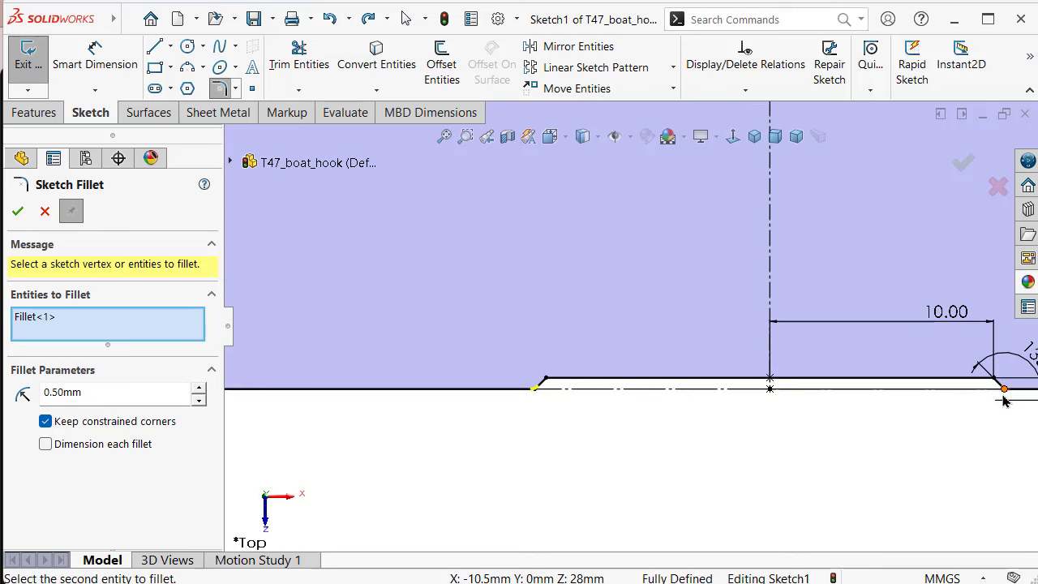
pyautogui.click(1004, 391)
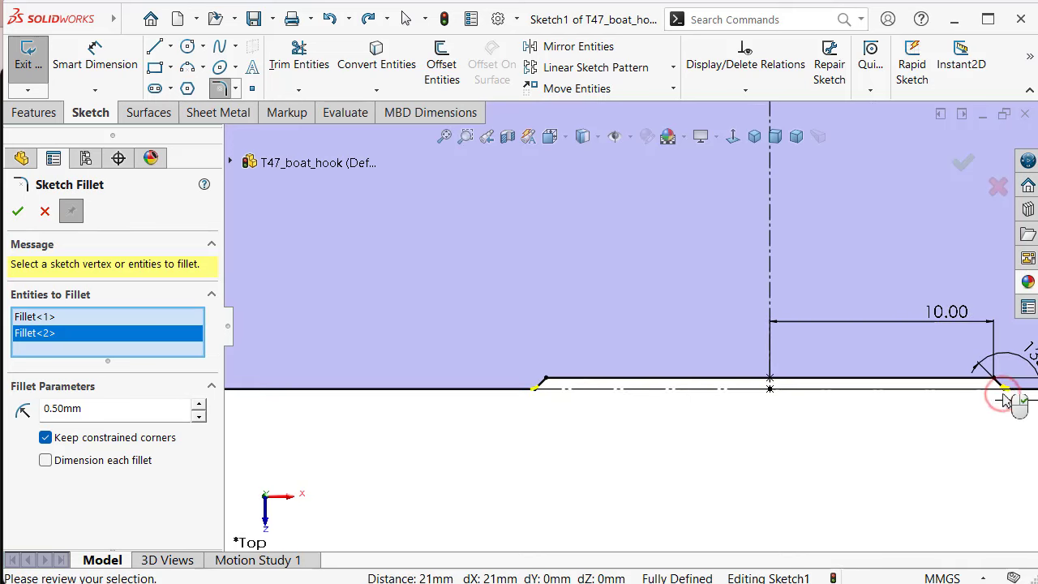
pyautogui.click(18, 211)
pyautogui.scroll(2, 612, 389)
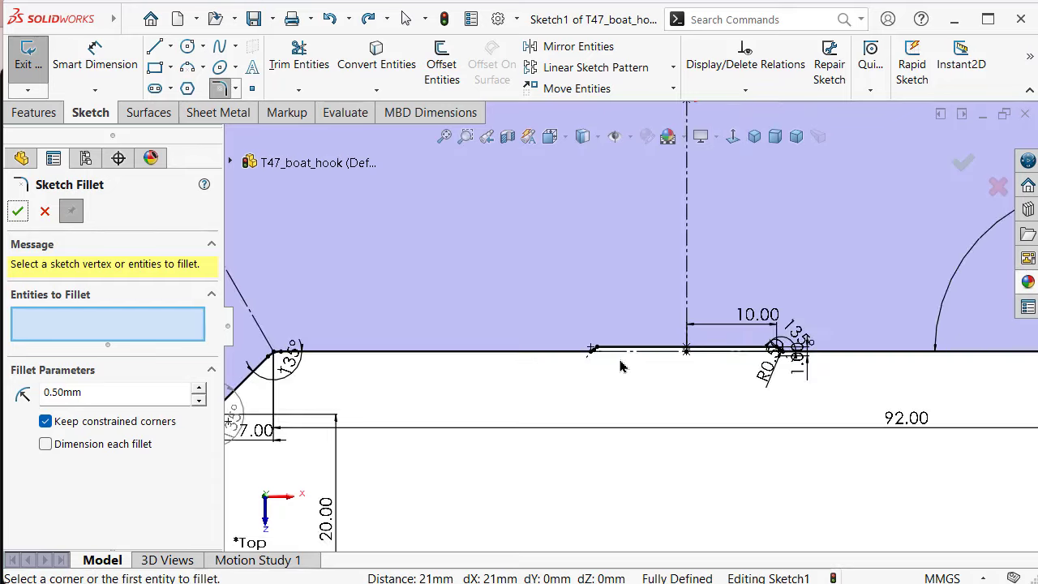
pyautogui.scroll(3, 620, 356)
pyautogui.scroll(2, 620, 361)
pyautogui.scroll(2, 620, 367)
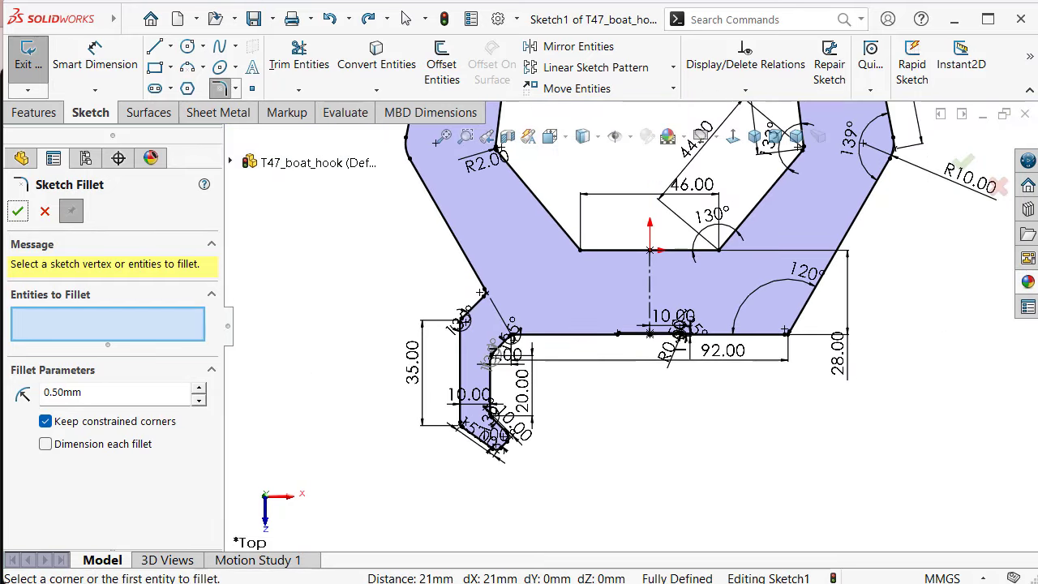
pyautogui.press('Escape')
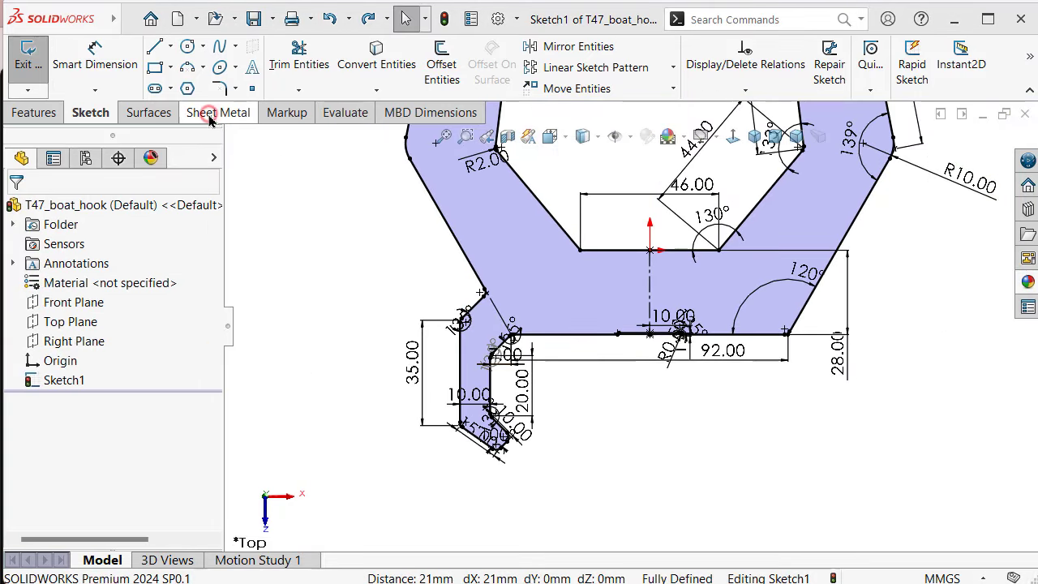
# Create a 1.50 mm thick Base Flange from the hook sketch, keeping K-Factor 0.5
pyautogui.click(212, 112)
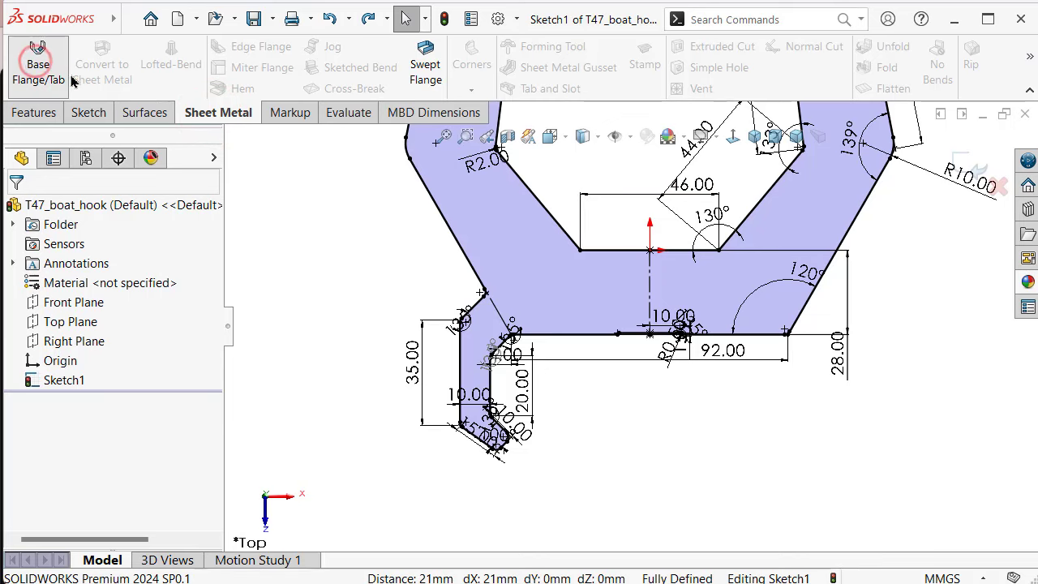
pyautogui.click(46, 77)
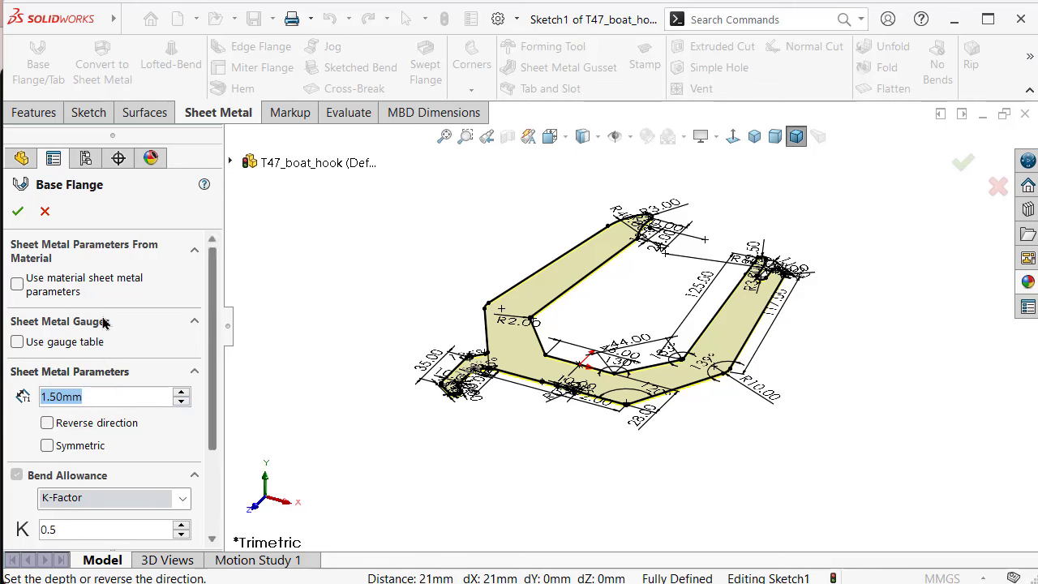
pyautogui.click(19, 213)
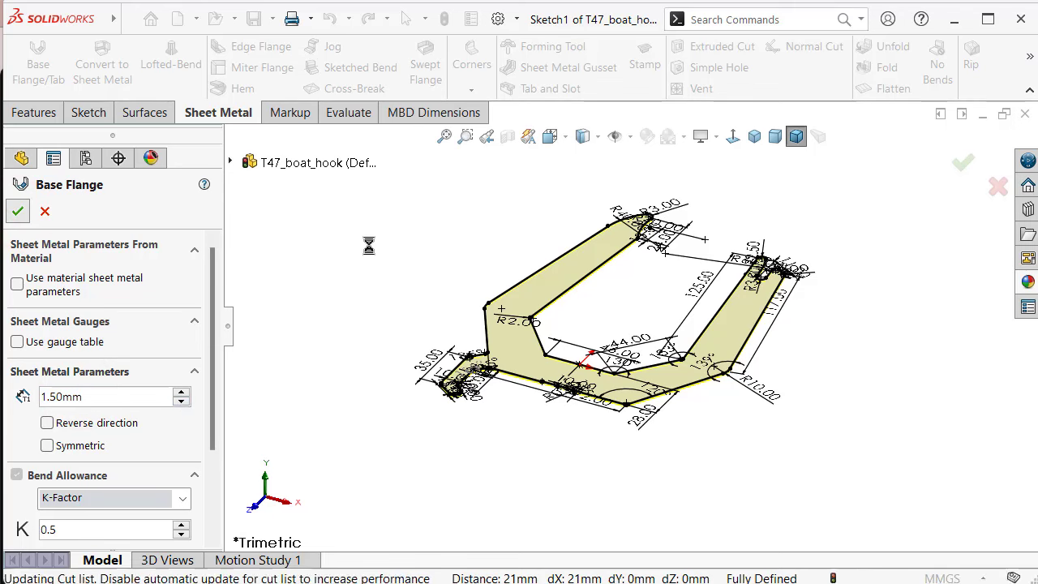
# Orbit and zoom around the new plate, then view its flat face straight on
pyautogui.moveTo(379, 238)
pyautogui.mouseDown(button='middle')
pyautogui.moveTo(705, 350)
pyautogui.moveTo(721, 345)
pyautogui.moveTo(736, 283)
pyautogui.moveTo(753, 271)
pyautogui.moveTo(731, 355)
pyautogui.moveTo(737, 178)
pyautogui.moveTo(737, 268)
pyautogui.mouseUp(button='middle')
pyautogui.press('Escape')
pyautogui.scroll(3, 725, 398)
pyautogui.scroll(-3, 705, 479)
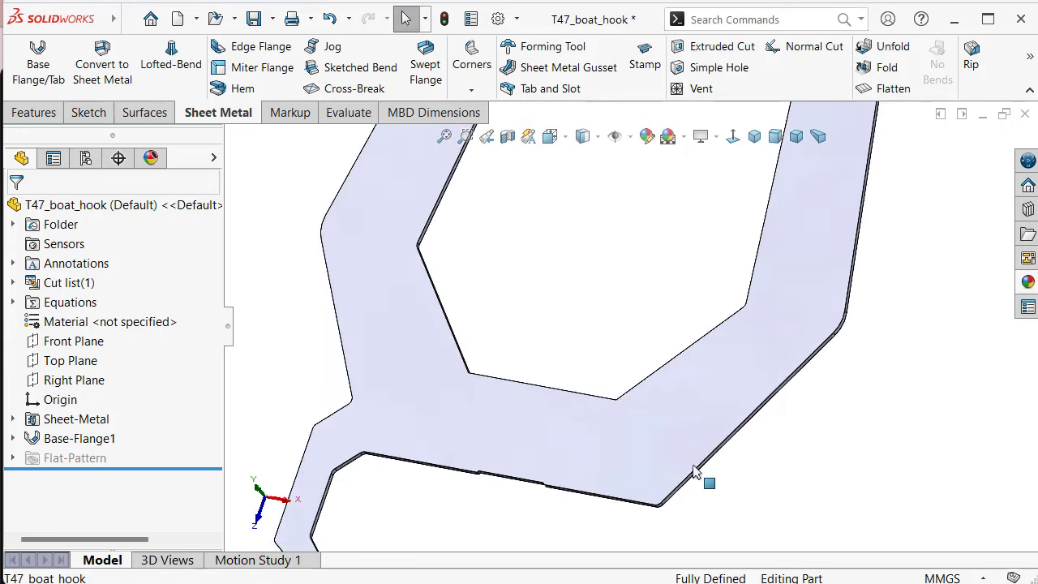
pyautogui.scroll(-2, 690, 466)
pyautogui.scroll(1, 688, 445)
pyautogui.scroll(4, 688, 445)
pyautogui.moveTo(621, 319); pyautogui.dragTo(719, 251, button='middle')
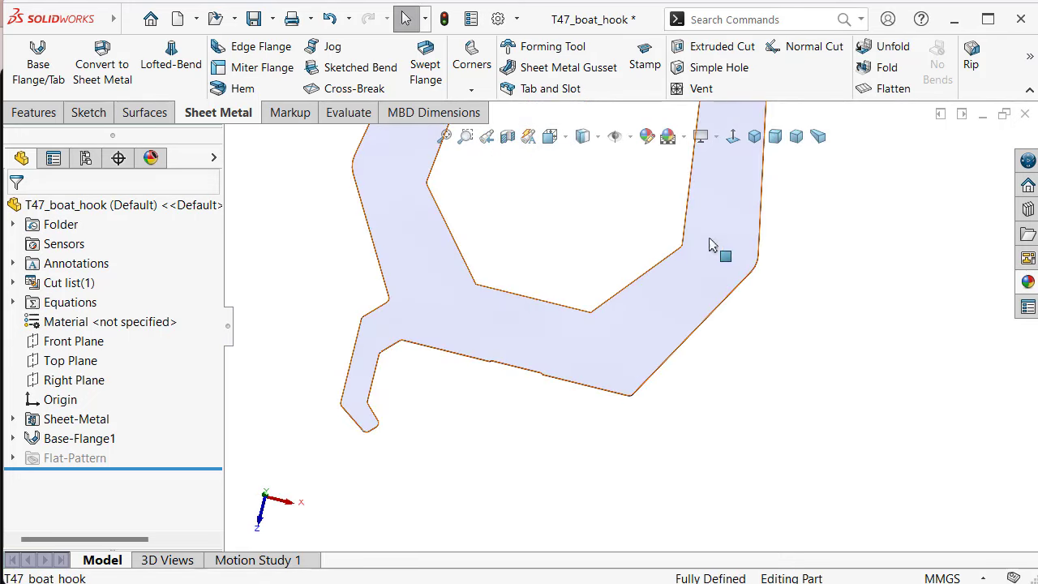
pyautogui.click(732, 136)
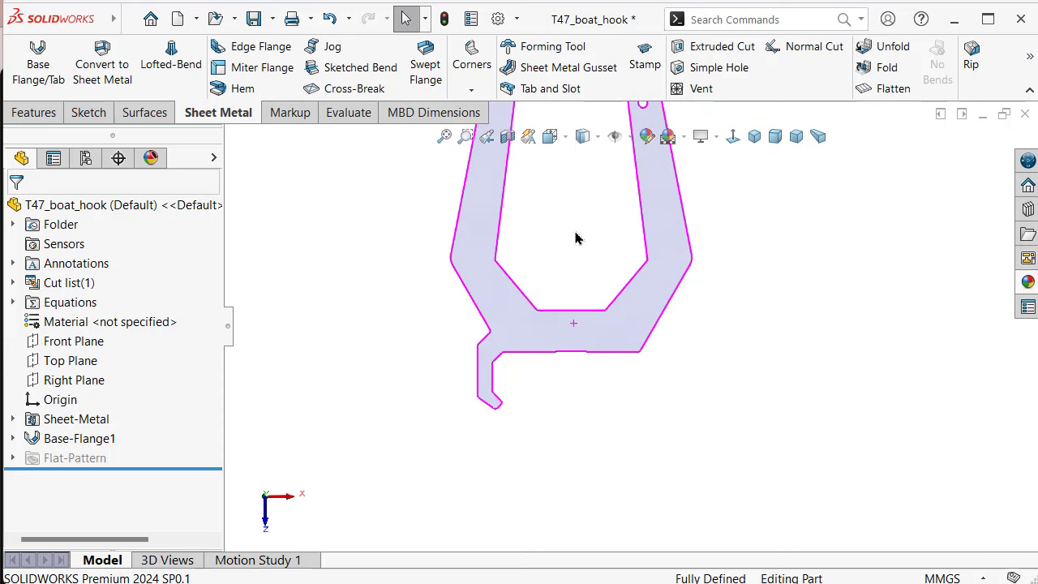
pyautogui.scroll(-2, 571, 247)
pyautogui.scroll(-2, 576, 254)
pyautogui.scroll(-2, 655, 446)
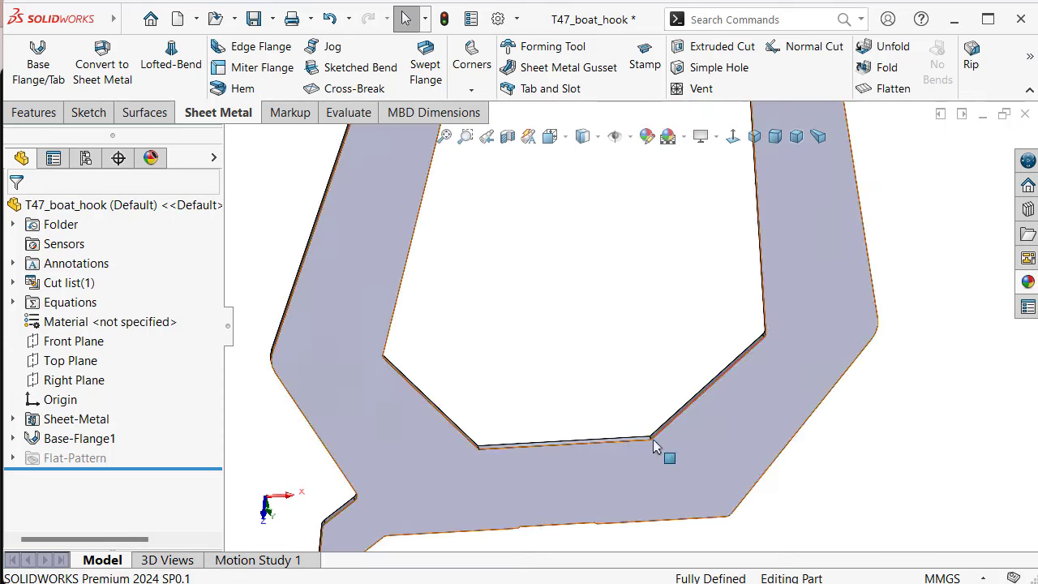
pyautogui.scroll(-3, 527, 231)
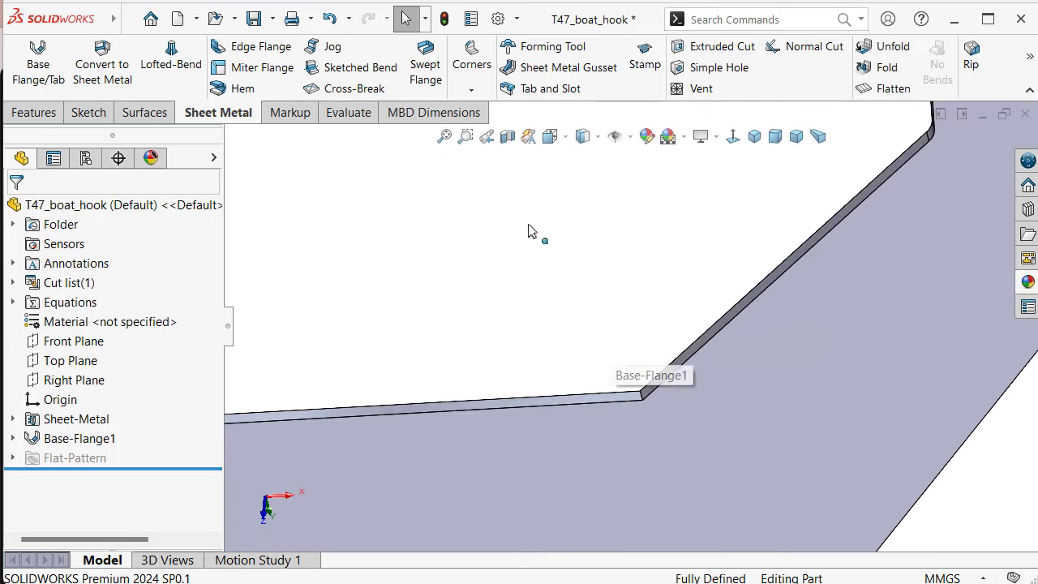
# Start a 2 mm Fillet feature and select two inside corner edges of the strip
pyautogui.click(37, 112)
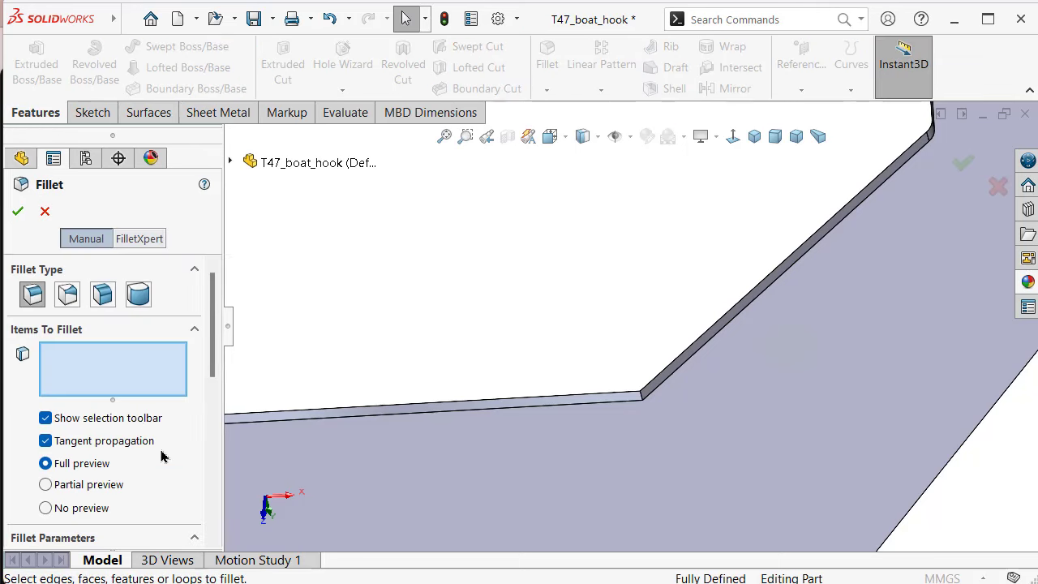
pyautogui.moveTo(214, 311); pyautogui.dragTo(215, 374)
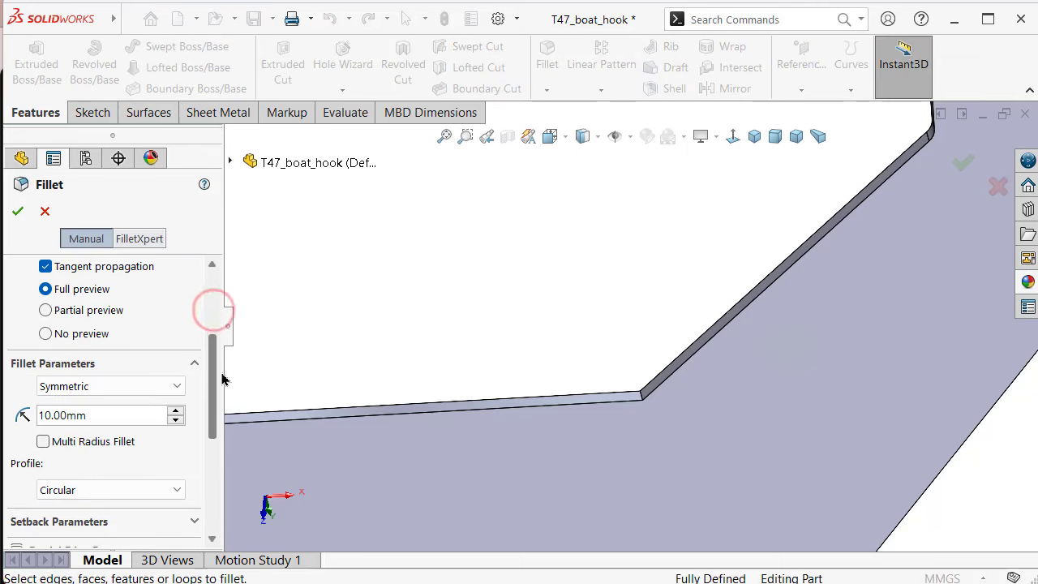
pyautogui.doubleClick(102, 410)
pyautogui.write('2')
pyautogui.click(464, 261)
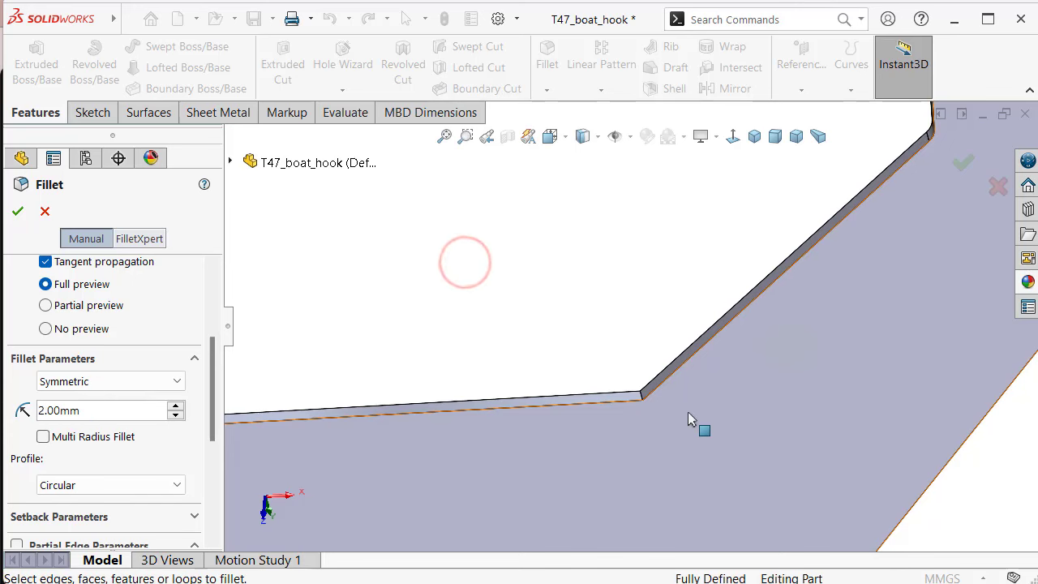
pyautogui.click(641, 397)
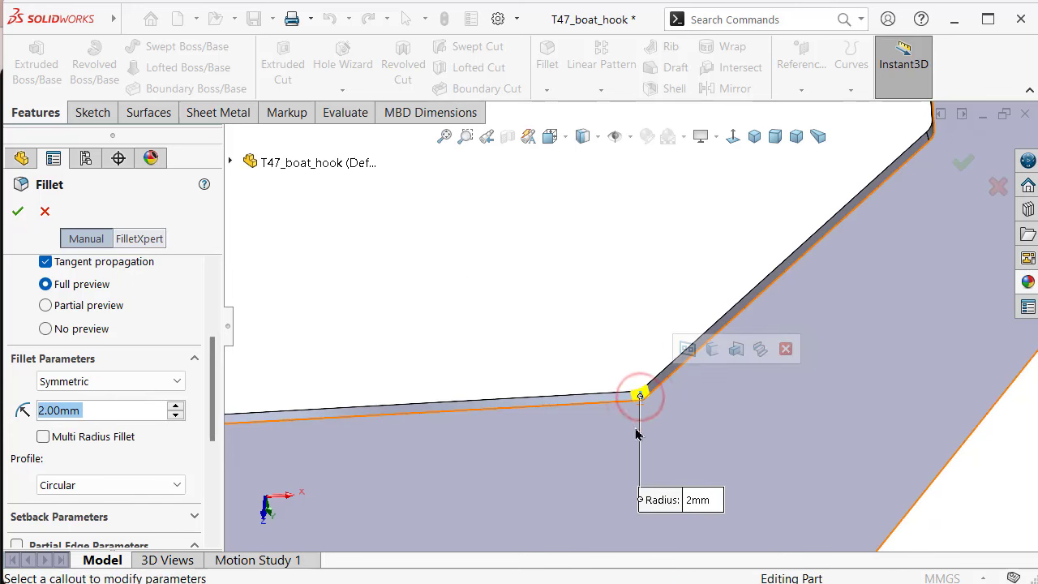
pyautogui.scroll(3, 479, 430)
pyautogui.scroll(-3, 440, 430)
pyautogui.scroll(-3, 458, 356)
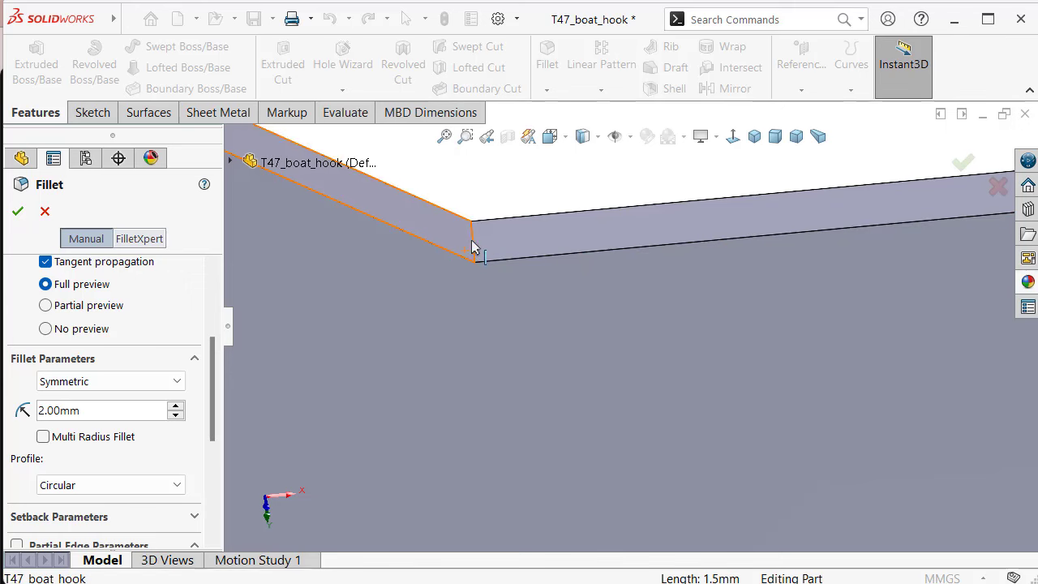
pyautogui.scroll(3, 476, 244)
pyautogui.scroll(2, 753, 336)
pyautogui.click(737, 254)
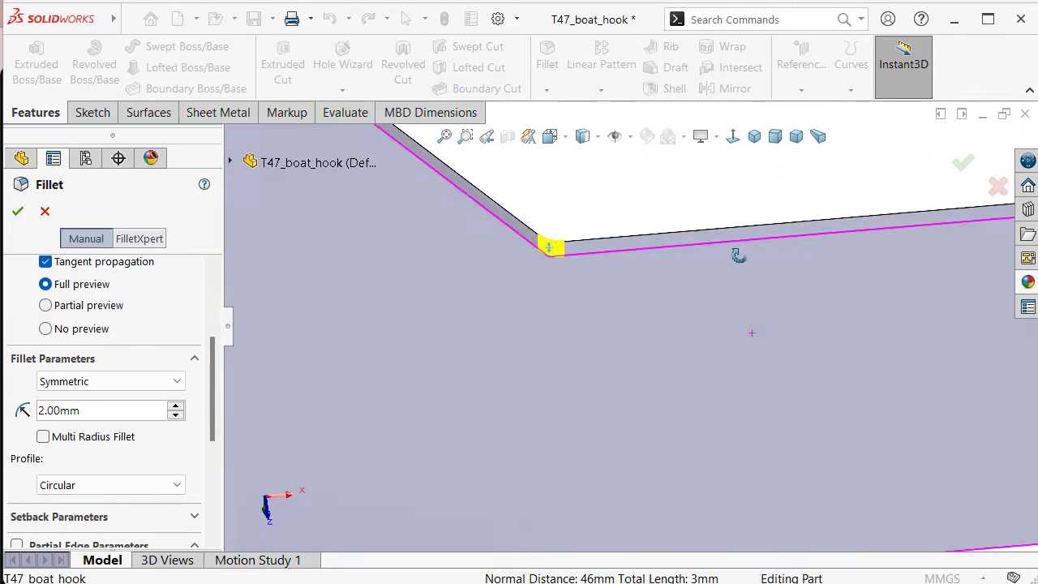
# Adjust the selection at the joggle to just two edges and confirm the 2 mm Fillet1
pyautogui.moveTo(736, 255)
pyautogui.mouseDown(button='middle')
pyautogui.moveTo(829, 301)
pyautogui.moveTo(894, 306)
pyautogui.mouseUp(button='middle')
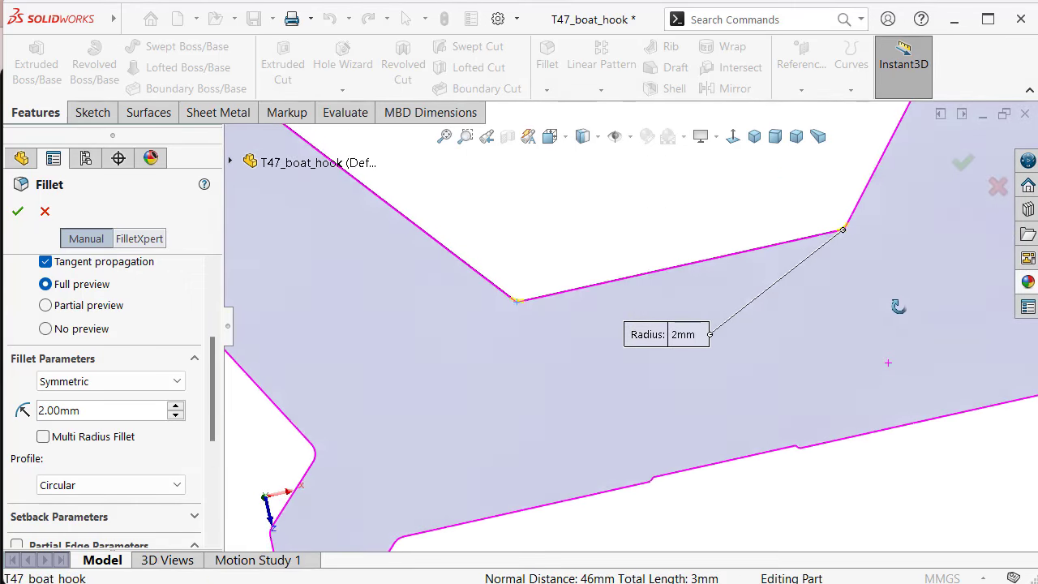
pyautogui.scroll(-5, 768, 444)
pyautogui.moveTo(719, 463); pyautogui.dragTo(614, 433, button='middle')
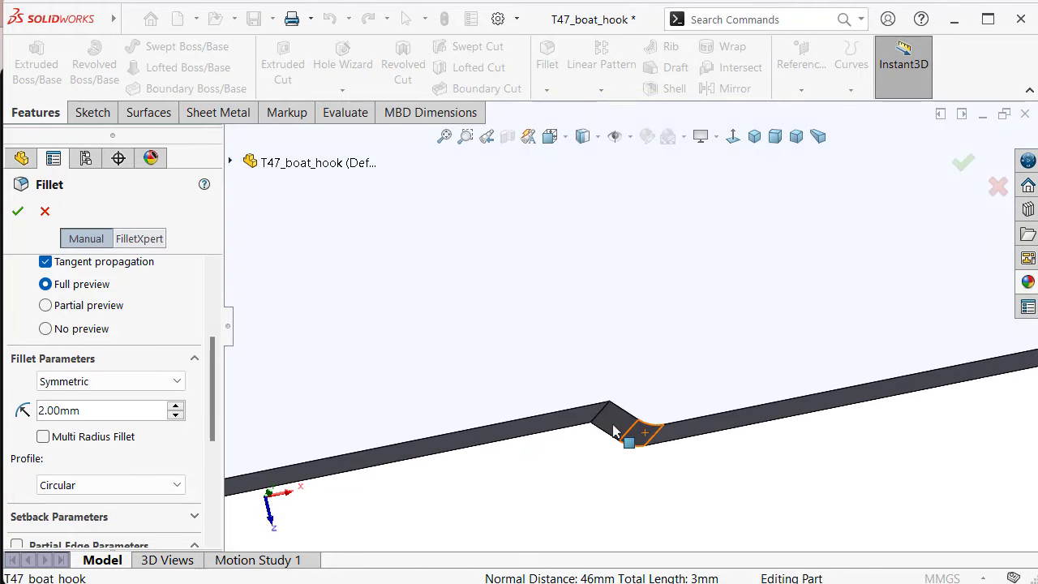
pyautogui.click(605, 412)
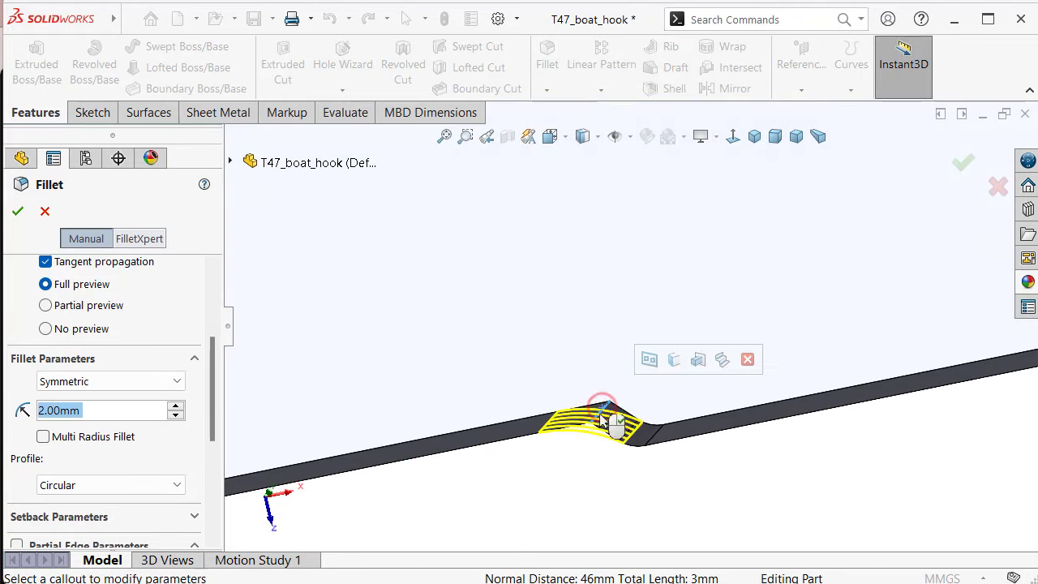
pyautogui.scroll(2, 575, 436)
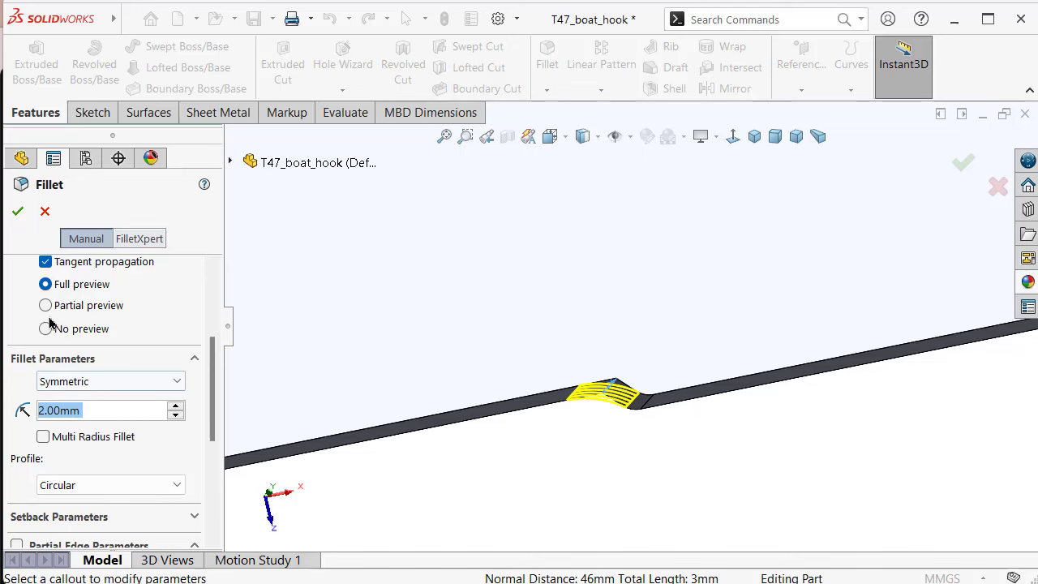
pyautogui.scroll(-3, 213, 397)
pyautogui.moveTo(215, 398); pyautogui.dragTo(207, 326)
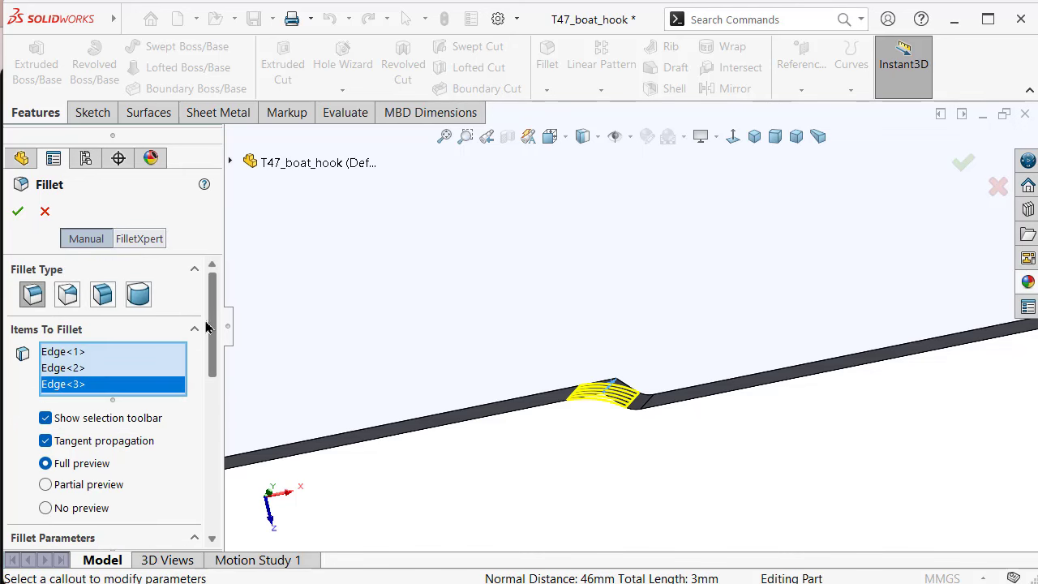
pyautogui.rightClick(84, 387)
pyautogui.click(120, 413)
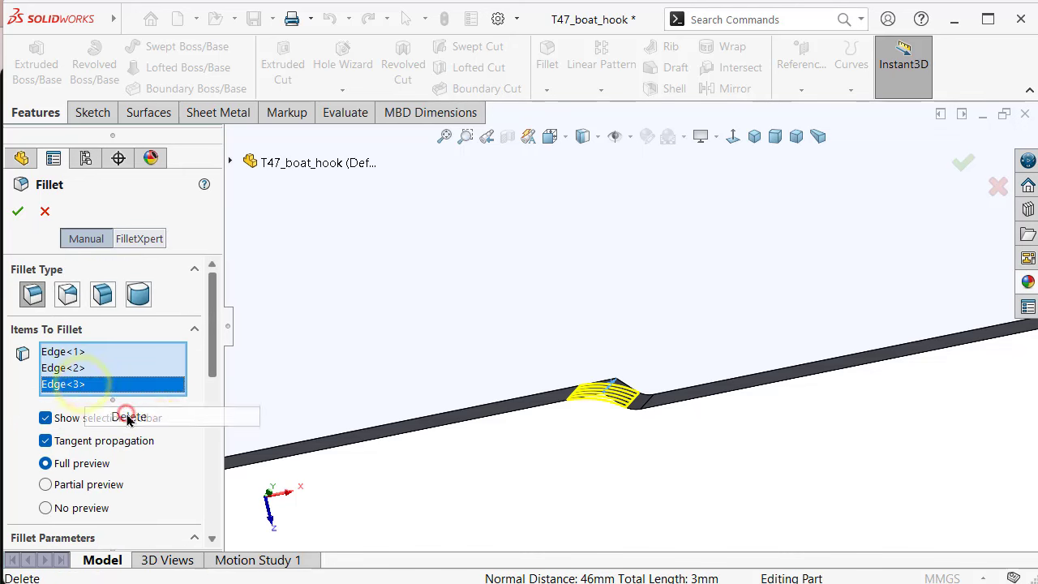
pyautogui.click(20, 211)
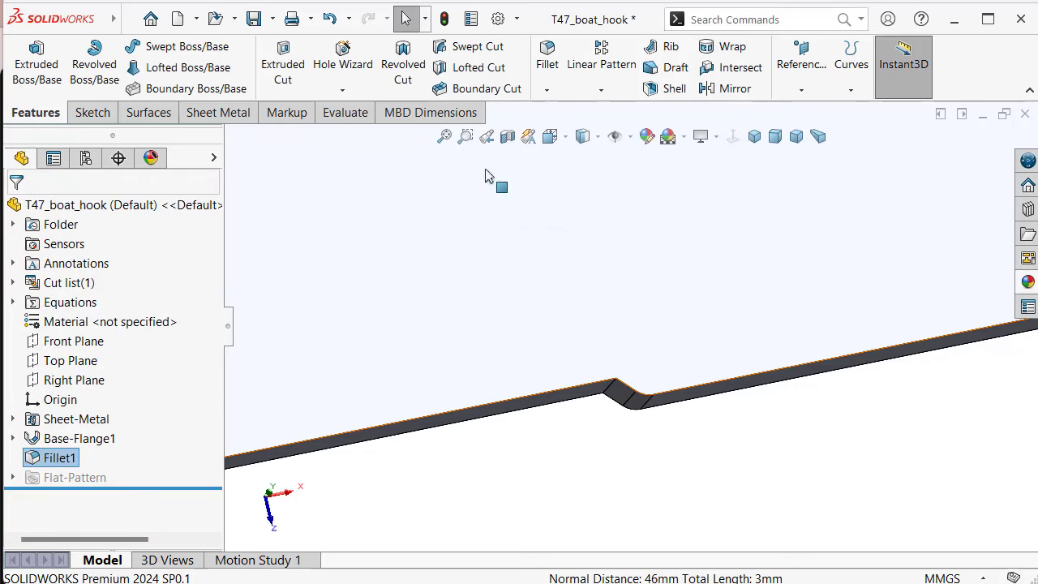
# Add a 0.5 mm Fillet on the joggle notch edge and the joggle step edge
pyautogui.click(547, 62)
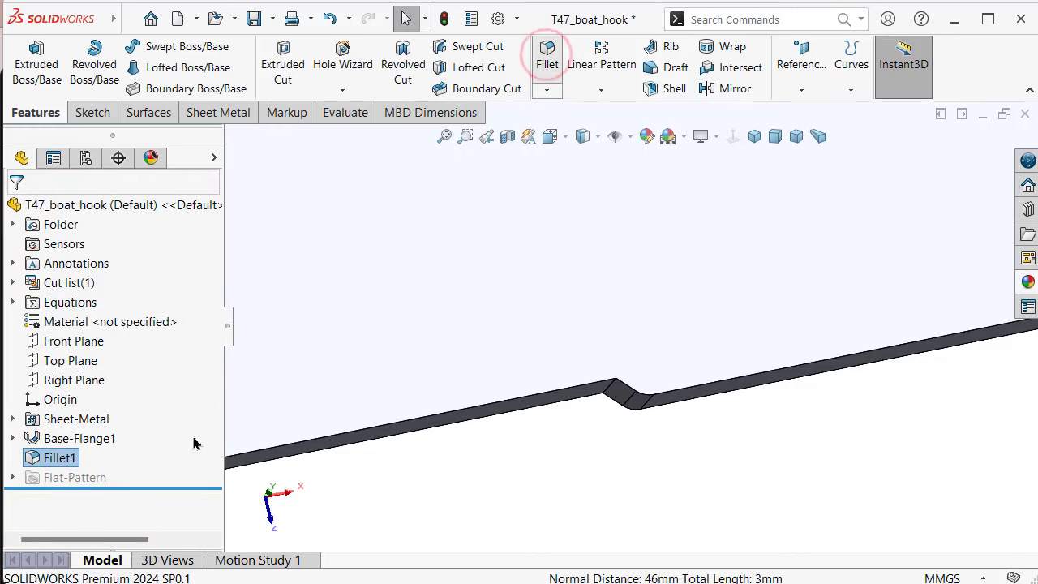
pyautogui.scroll(-5, 211, 361)
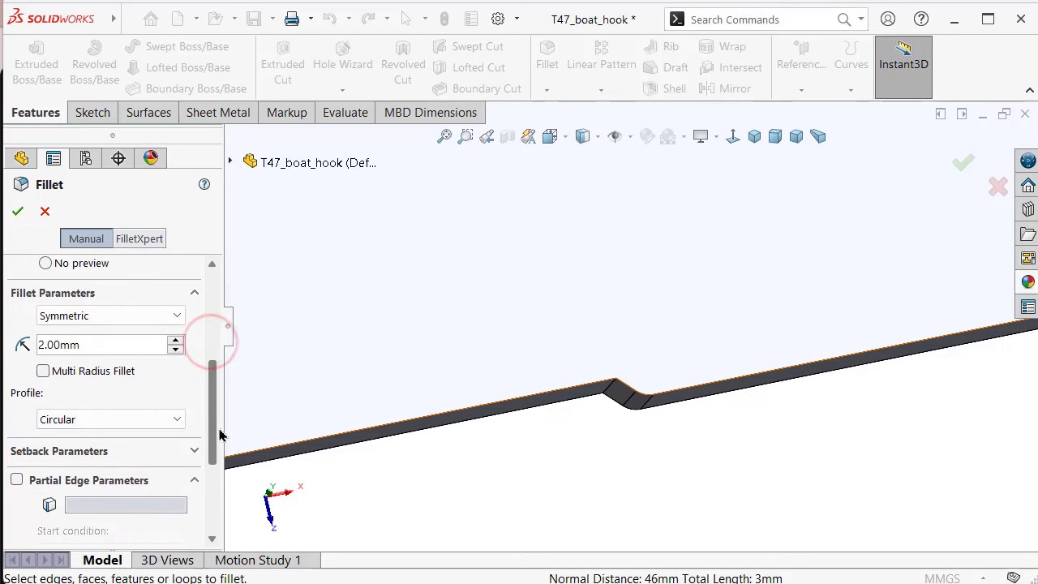
pyautogui.write('0.5')
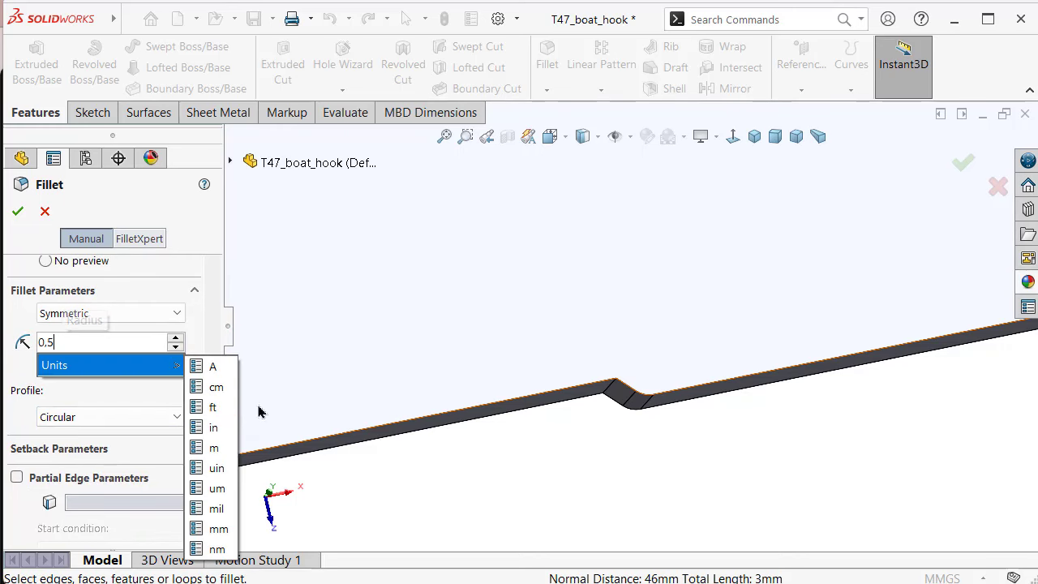
pyautogui.moveTo(547, 466); pyautogui.dragTo(590, 403)
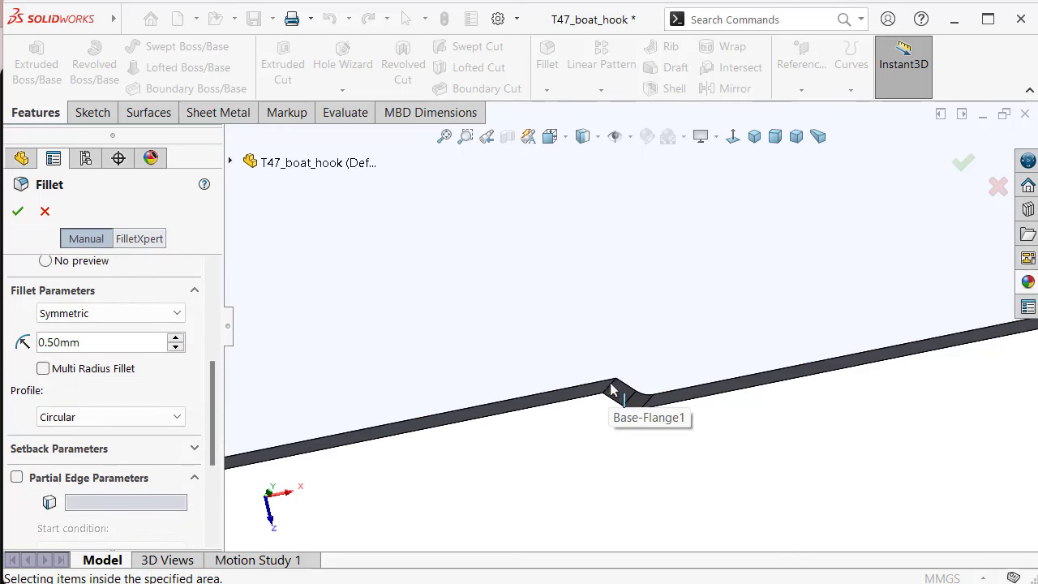
pyautogui.click(611, 392)
pyautogui.scroll(2, 445, 440)
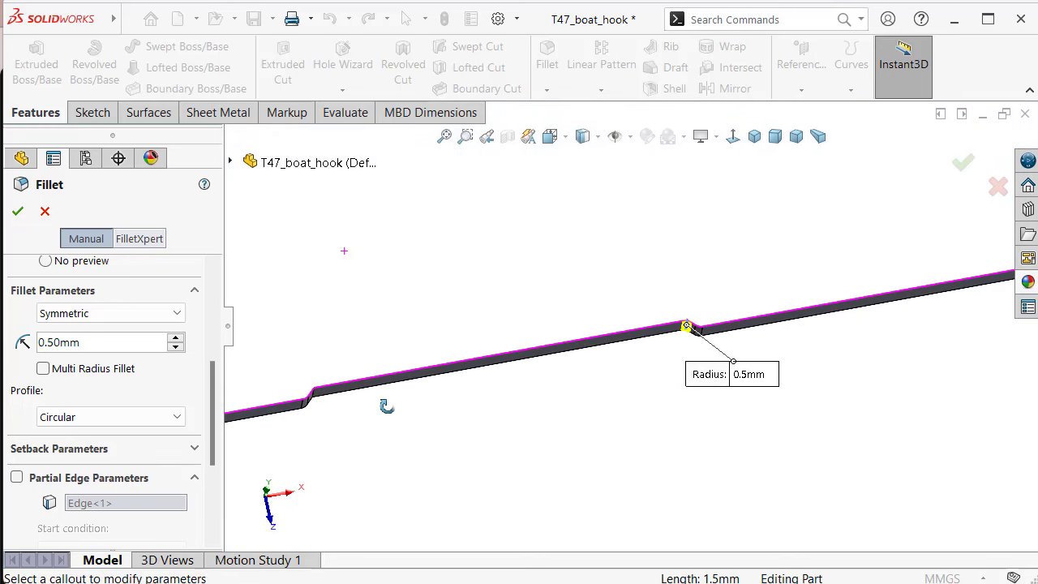
pyautogui.scroll(-3, 394, 405)
pyautogui.scroll(-2, 351, 337)
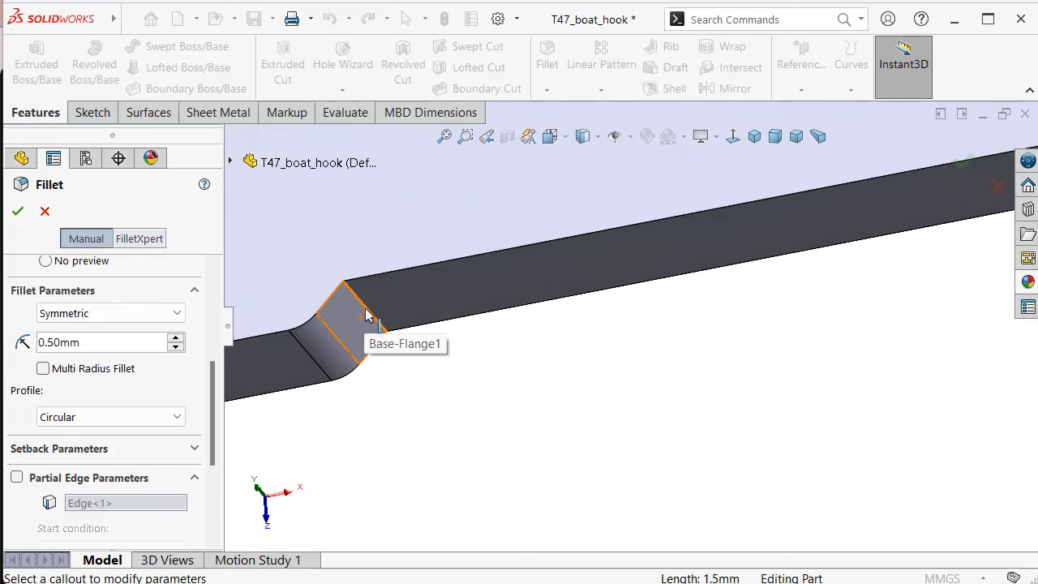
pyautogui.click(375, 322)
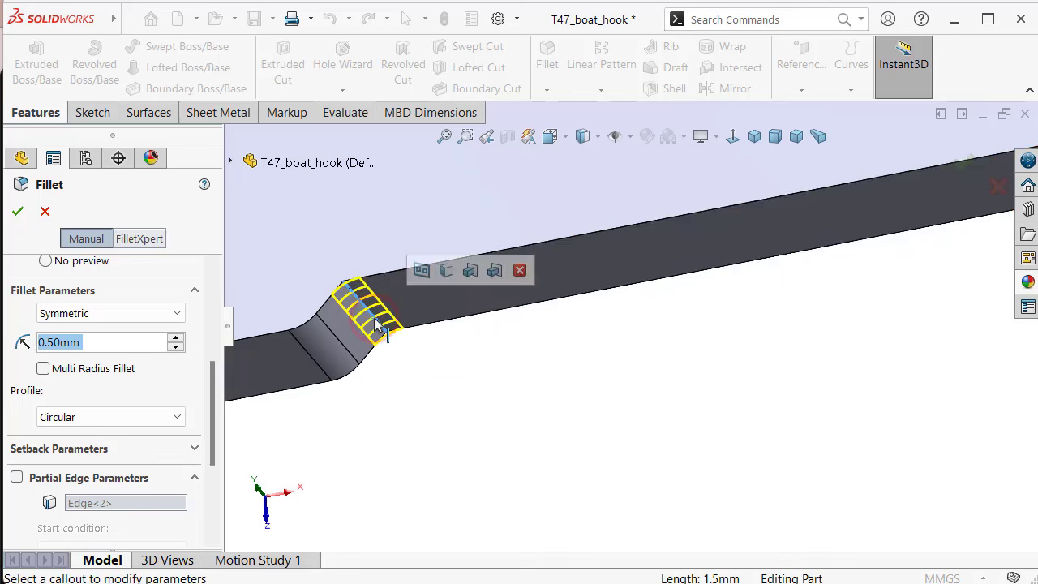
pyautogui.click(19, 211)
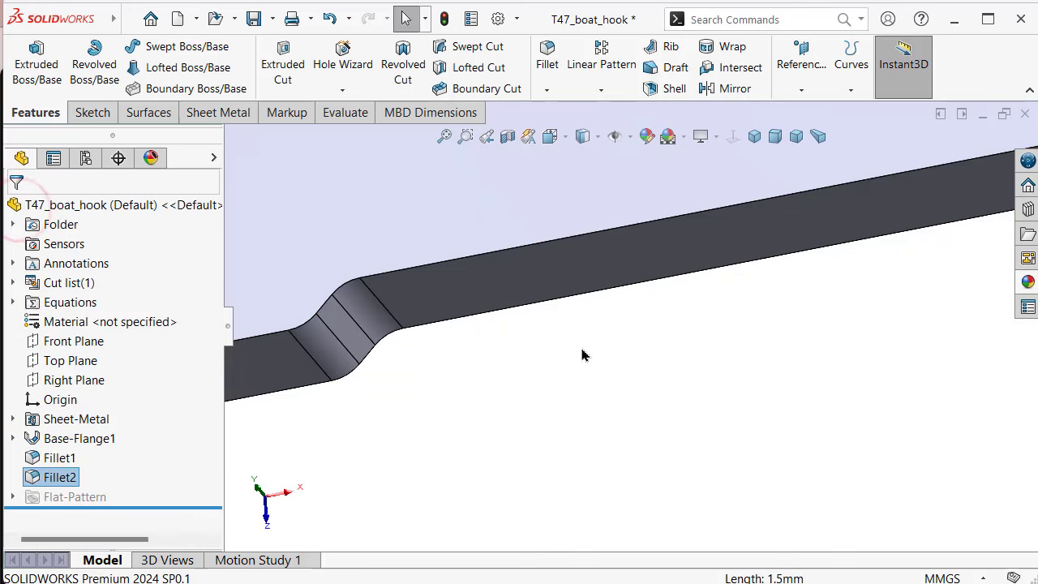
# Apply the brushed aluminum appearance to the hook part
pyautogui.moveTo(581, 354)
pyautogui.mouseDown(button='middle')
pyautogui.moveTo(666, 402)
pyautogui.moveTo(683, 321)
pyautogui.mouseUp(button='middle')
pyautogui.click(1028, 281)
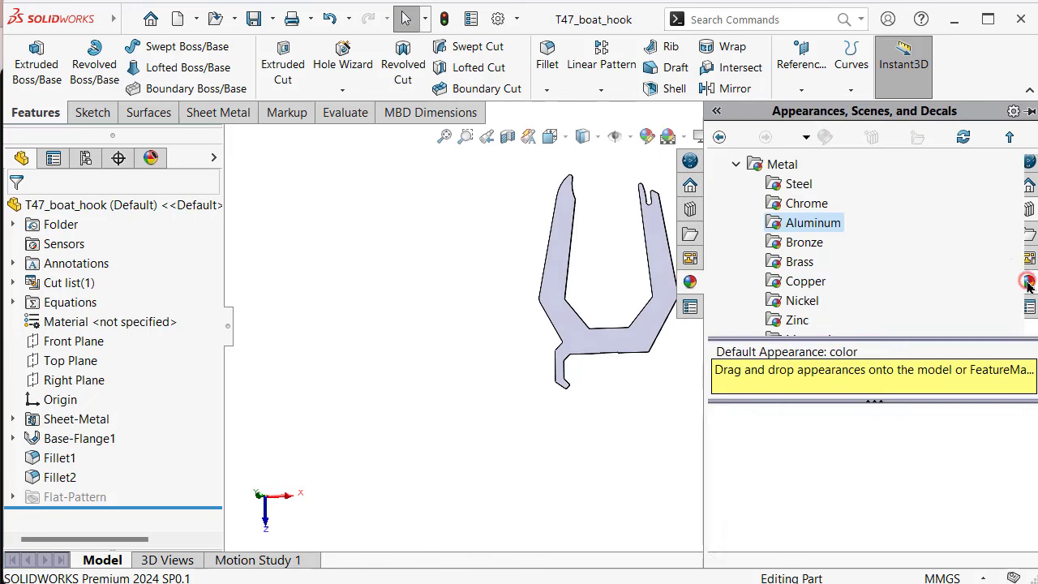
pyautogui.click(908, 451)
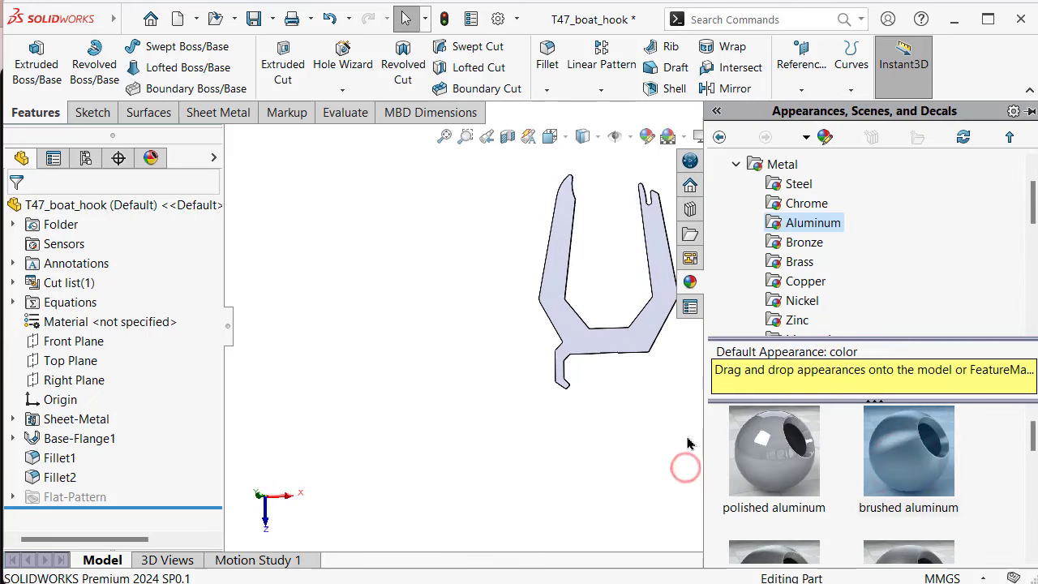
pyautogui.moveTo(706, 470); pyautogui.dragTo(567, 267)
# Switch to the Isometric view and select the strip's flat face
pyautogui.moveTo(482, 246); pyautogui.dragTo(584, 254, button='middle')
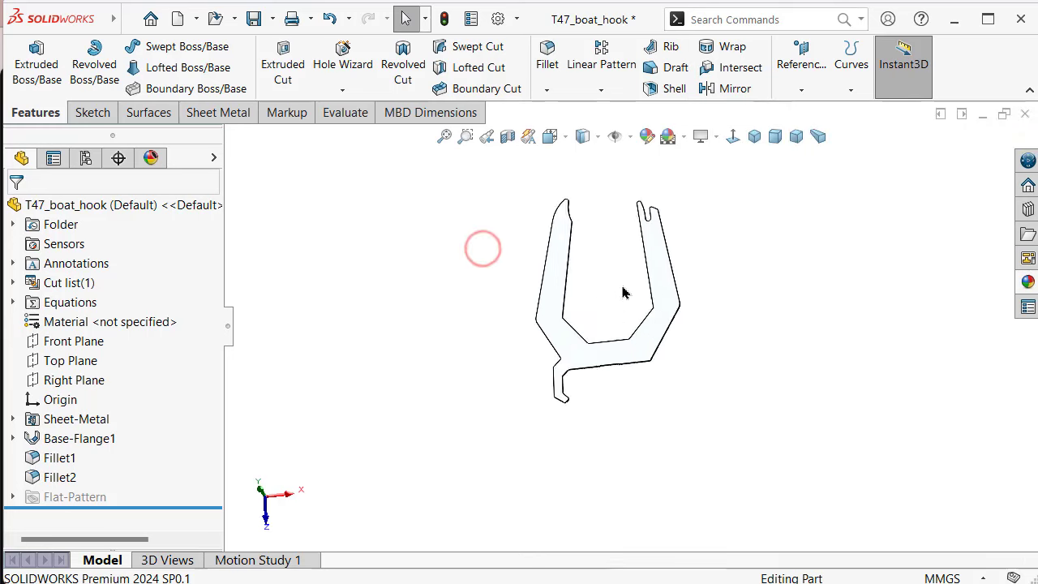
pyautogui.click(735, 138)
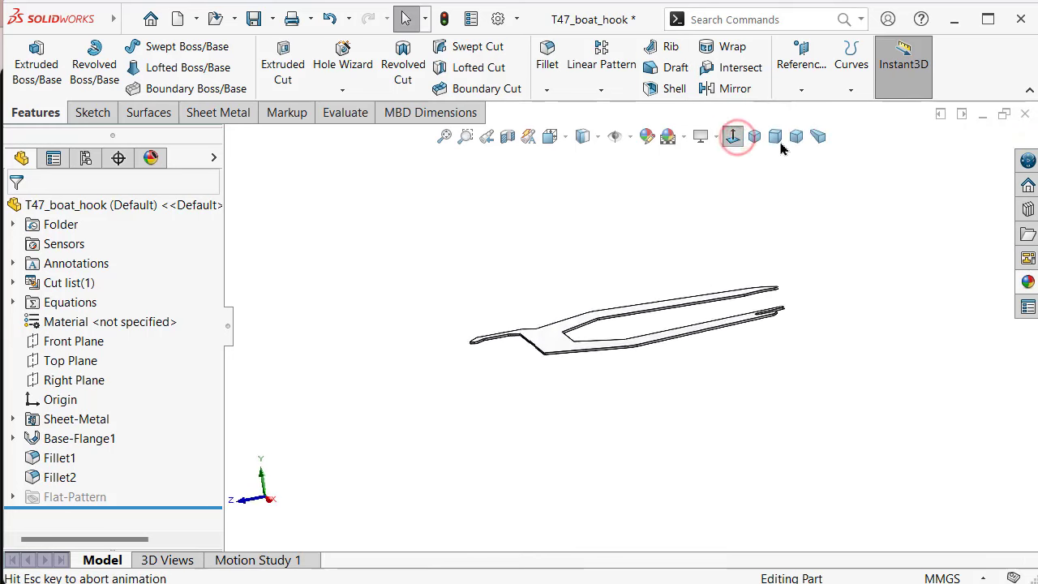
pyautogui.click(754, 136)
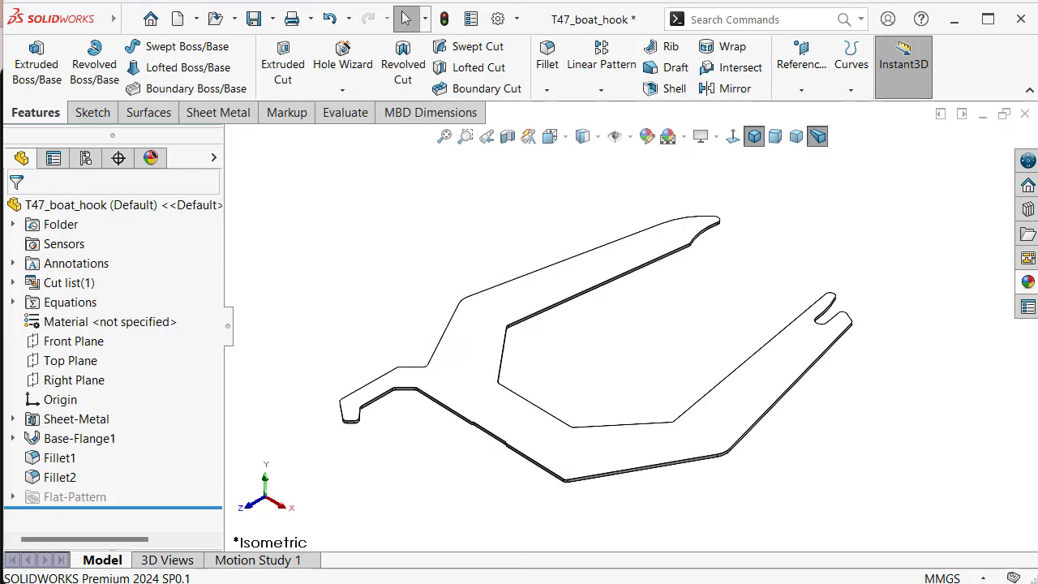
pyautogui.click(641, 253)
# Start a new sketch on the strip's flat face
pyautogui.click(709, 208)
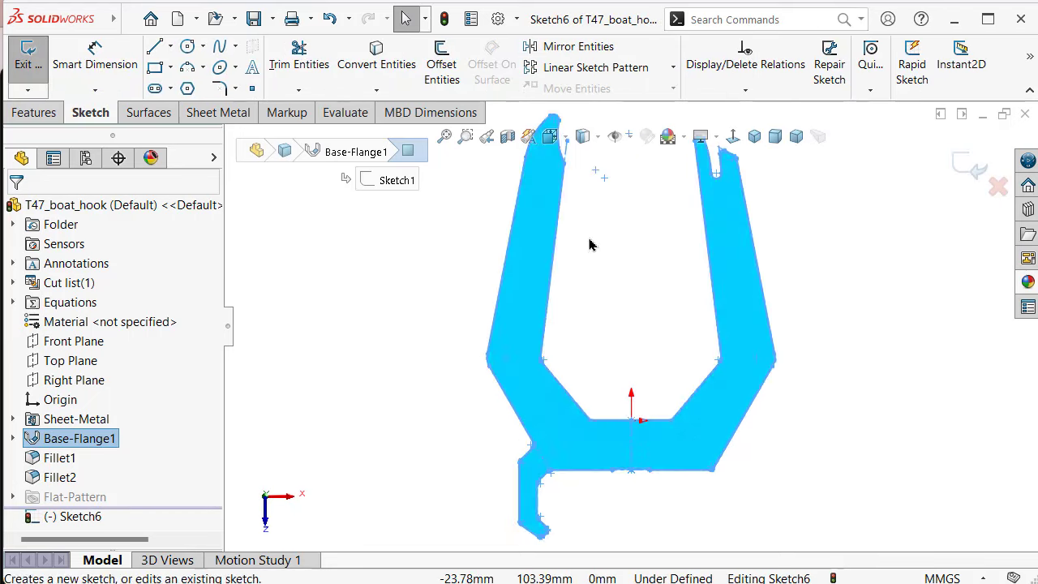
pyautogui.scroll(-2, 574, 194)
pyautogui.scroll(-2, 579, 192)
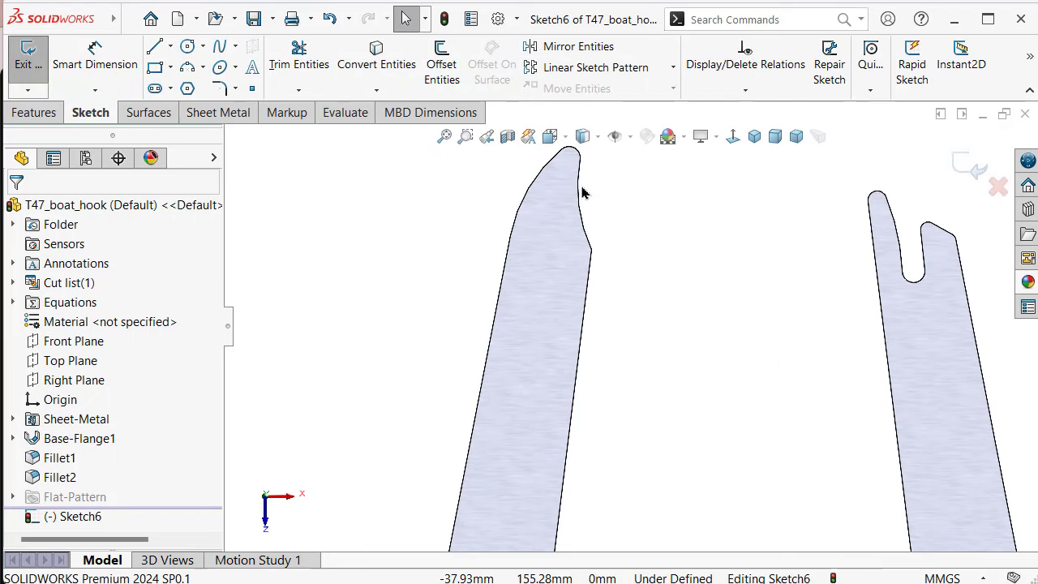
pyautogui.scroll(-2, 579, 192)
pyautogui.scroll(1, 612, 266)
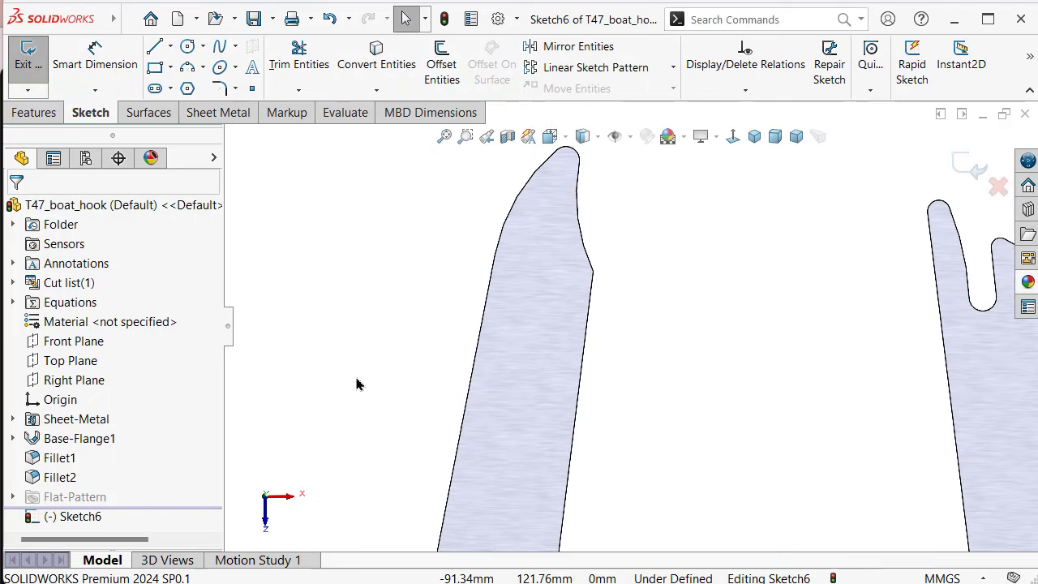
# Show Sketch1 under Base-Flange1 for reference and zoom to the left prong tip
pyautogui.click(12, 438)
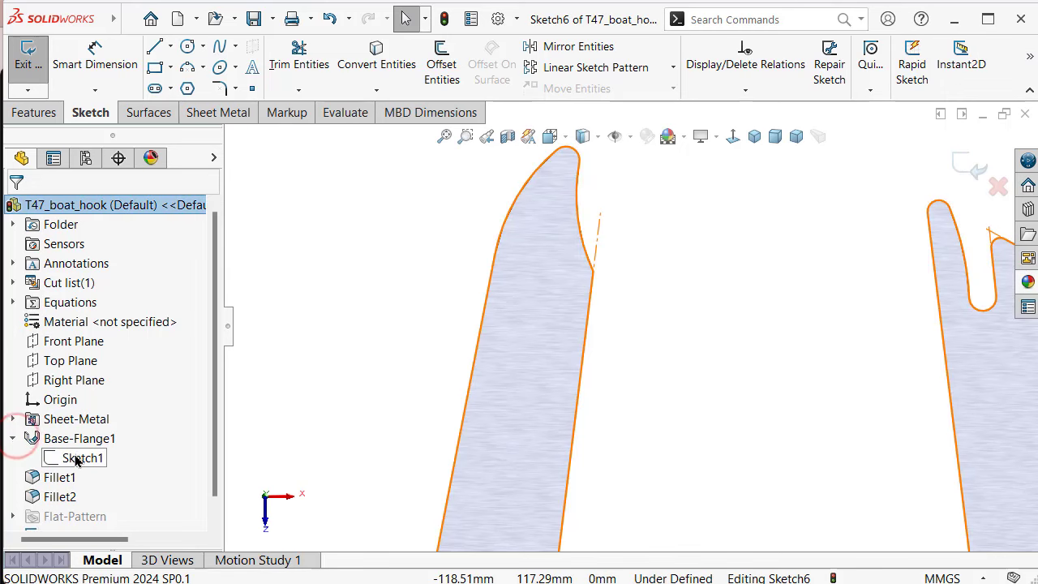
pyautogui.click(73, 458)
pyautogui.click(92, 434)
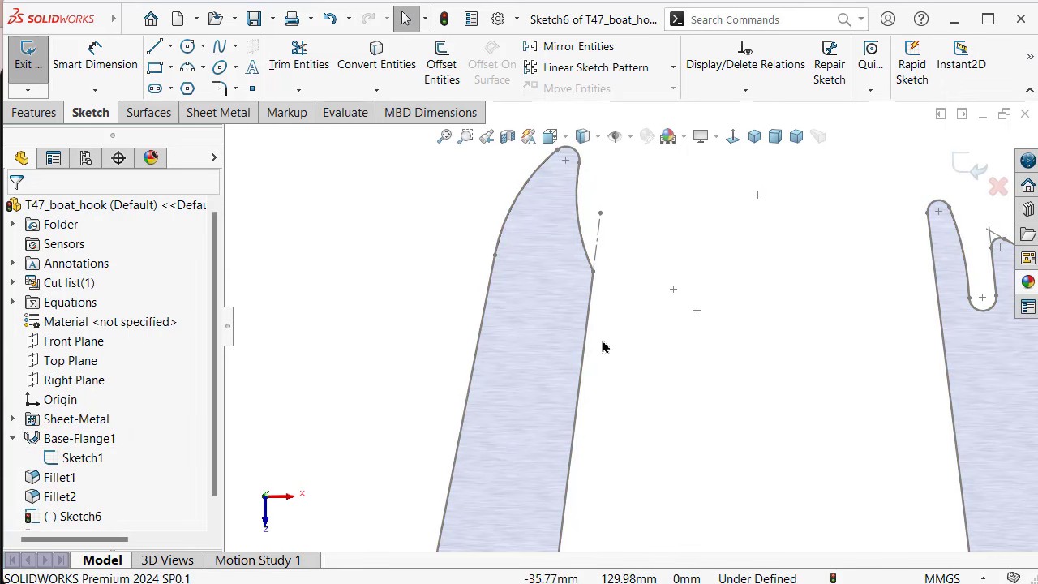
pyautogui.scroll(-2, 613, 317)
pyautogui.scroll(-2, 607, 297)
pyautogui.scroll(-2, 603, 284)
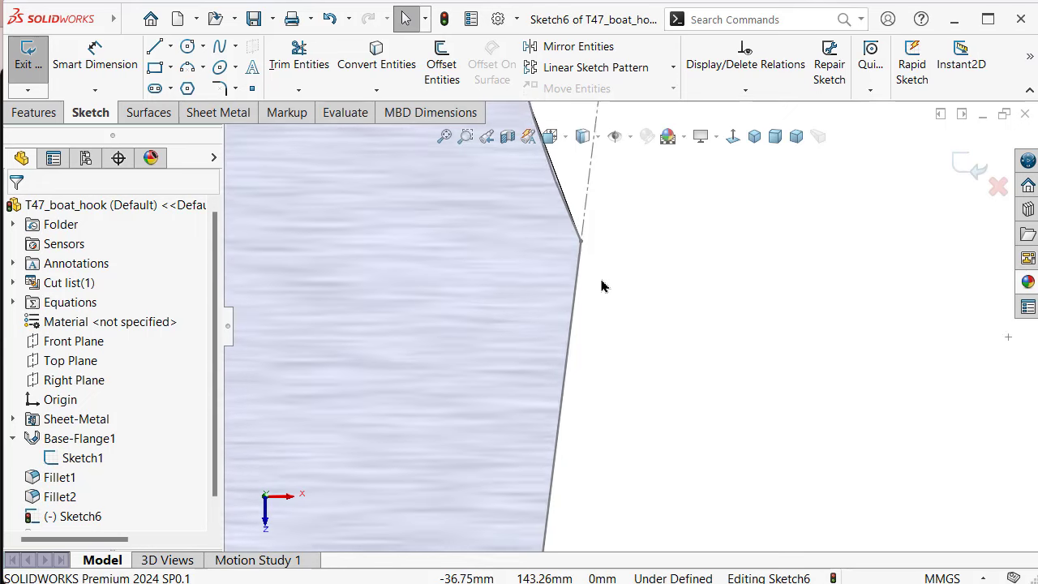
pyautogui.scroll(-1, 603, 284)
pyautogui.scroll(1, 589, 243)
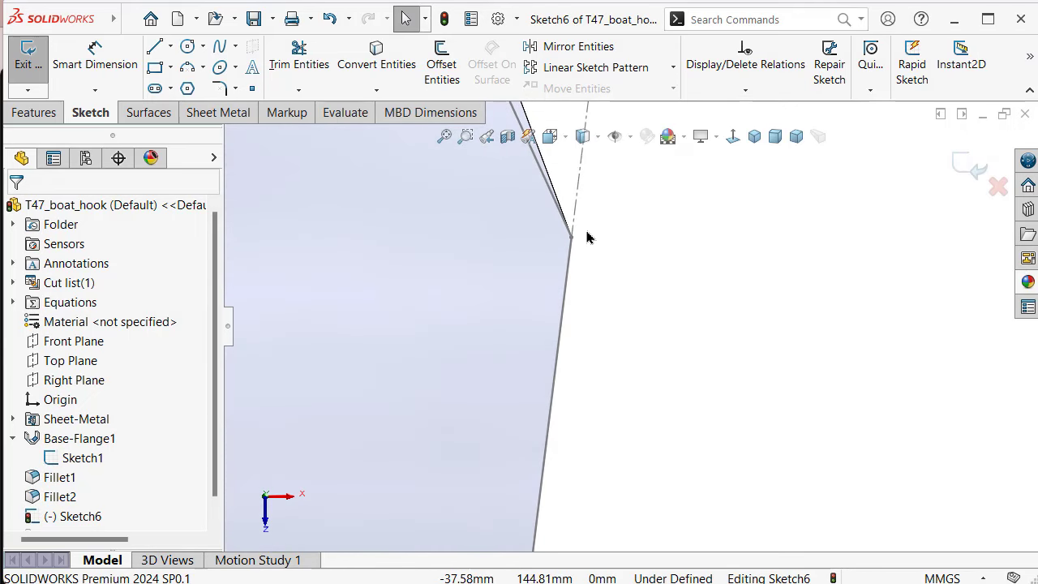
pyautogui.scroll(1, 591, 234)
pyautogui.scroll(1, 608, 237)
pyautogui.scroll(2, 625, 241)
pyautogui.scroll(1, 648, 251)
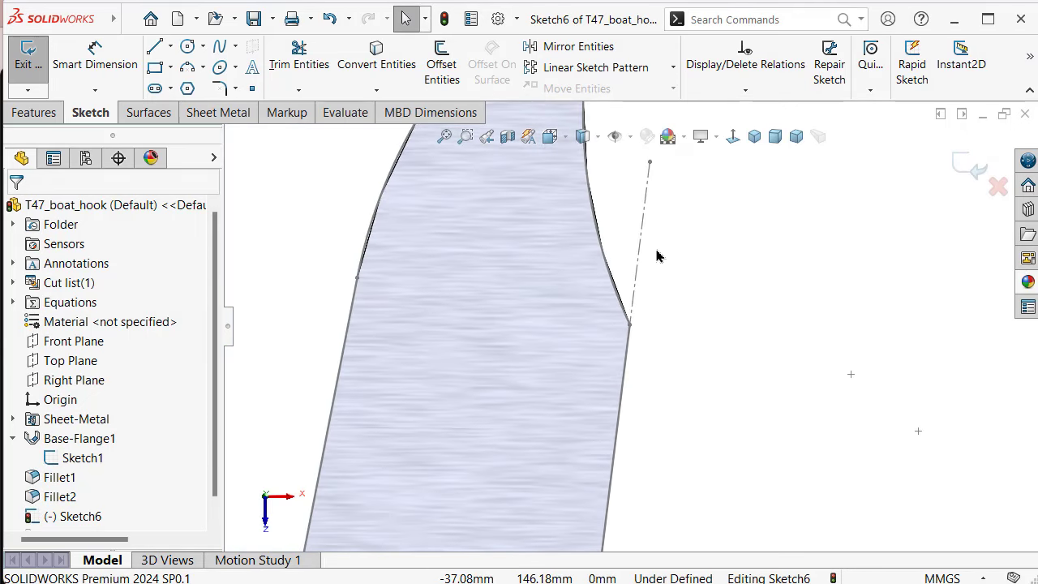
pyautogui.scroll(1, 665, 341)
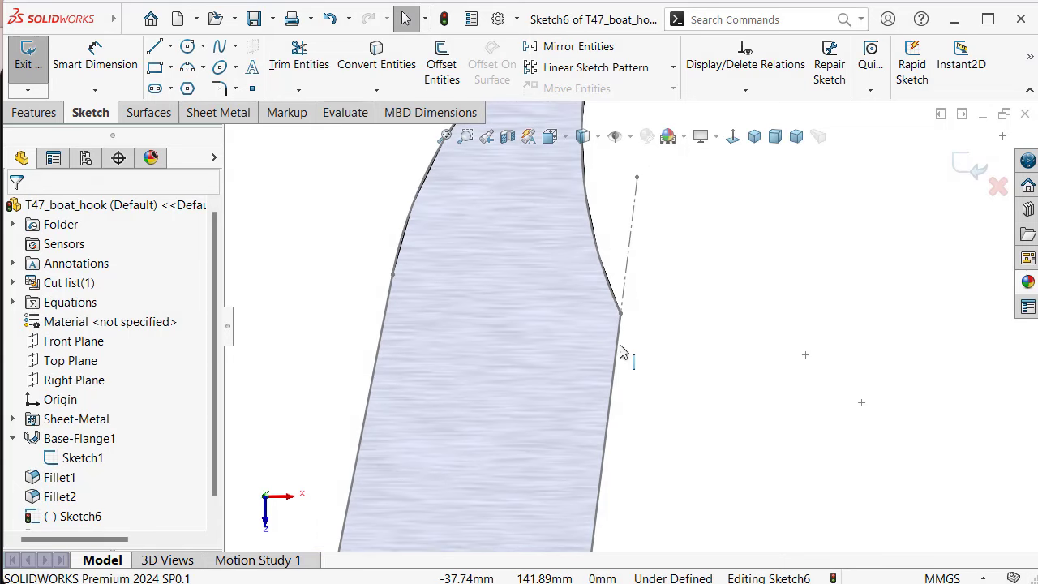
pyautogui.scroll(-1, 620, 353)
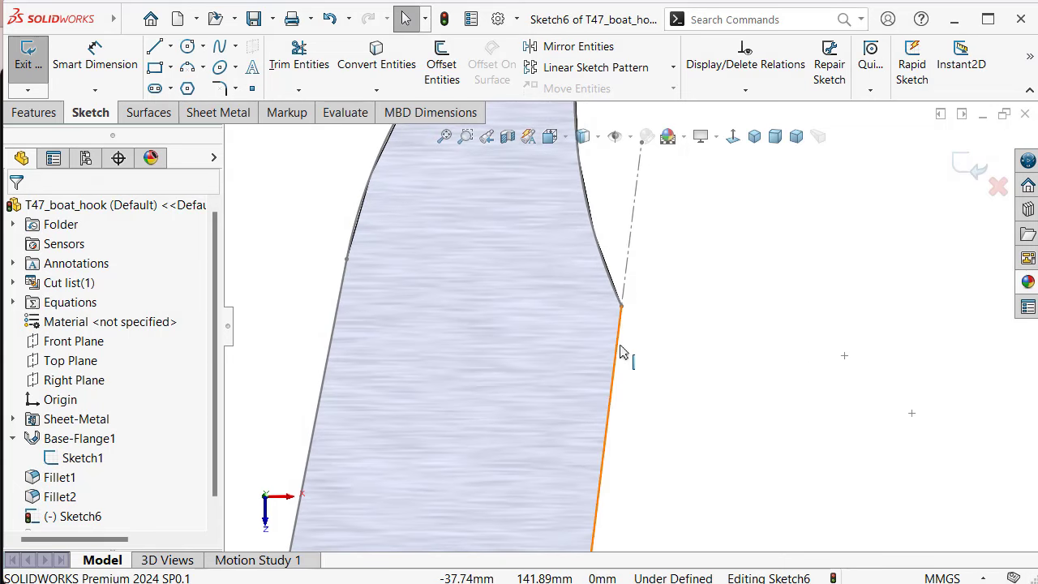
pyautogui.scroll(1, 621, 351)
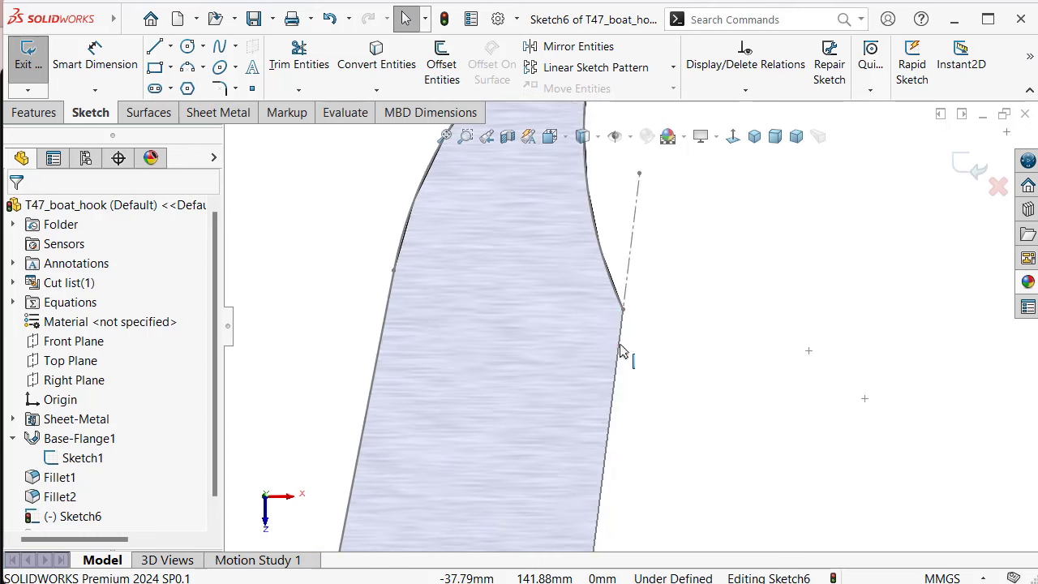
pyautogui.scroll(1, 620, 352)
pyautogui.scroll(-1, 622, 351)
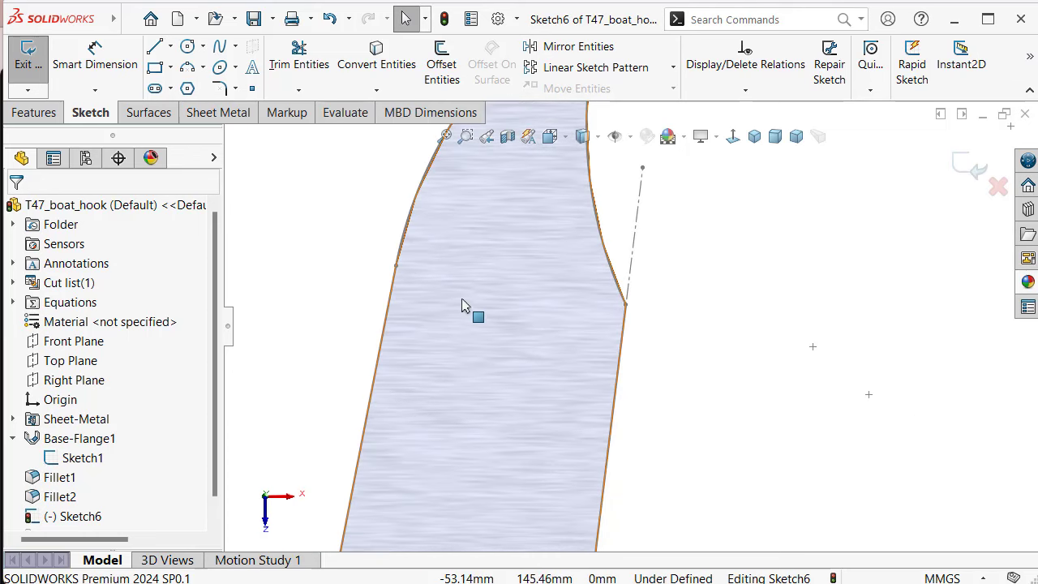
pyautogui.scroll(4, 567, 199)
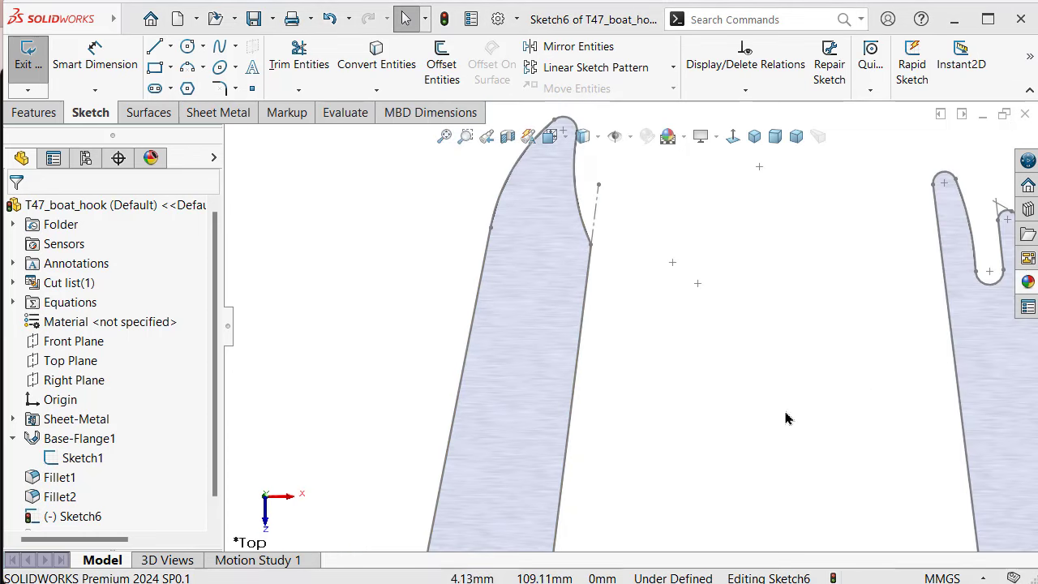
pyautogui.scroll(-3, 589, 283)
pyautogui.press('s')
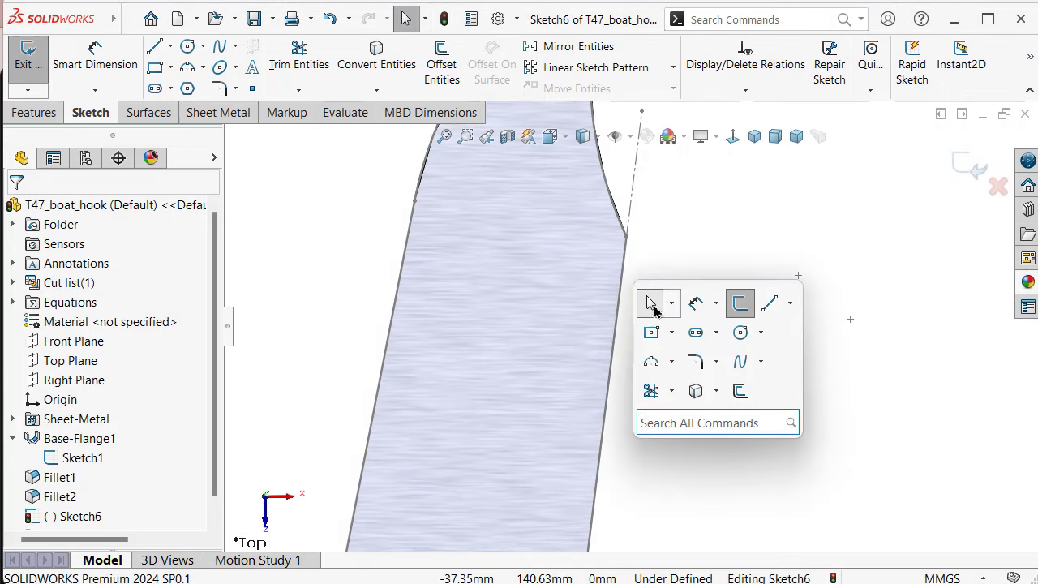
# Draw a long three-point arc from the prong up toward the hook tip
pyautogui.click(647, 365)
pyautogui.click(600, 458)
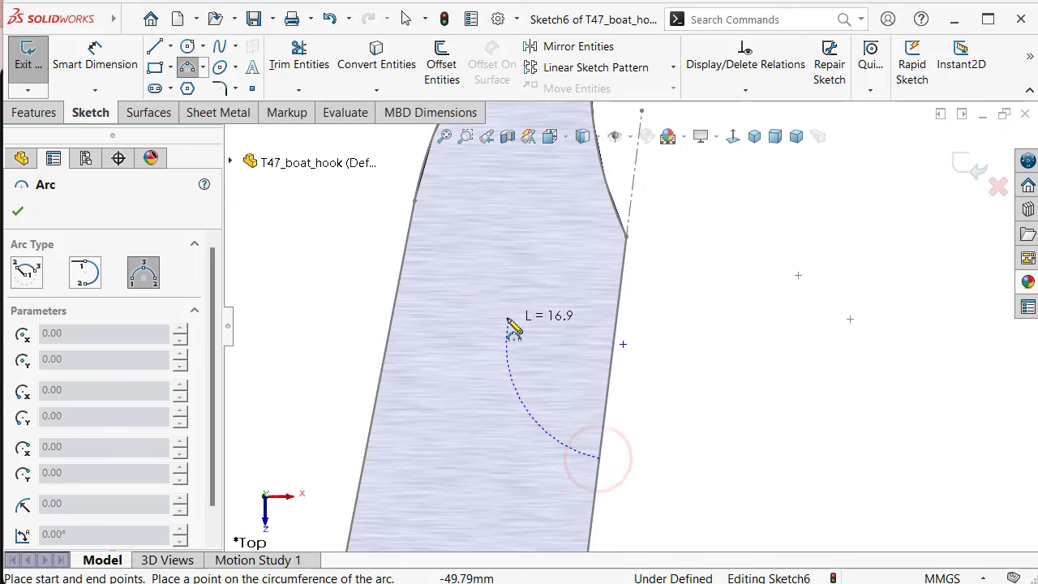
pyautogui.click(493, 280)
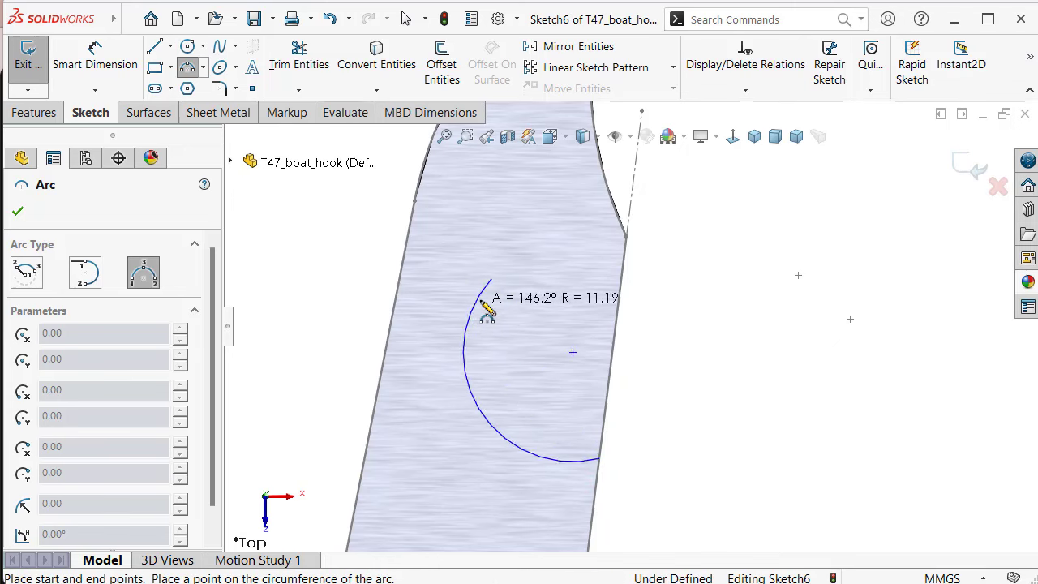
pyautogui.click(497, 294)
# Add a small rounded tip arc and a second arc ending on the strip's right edge
pyautogui.click(493, 279)
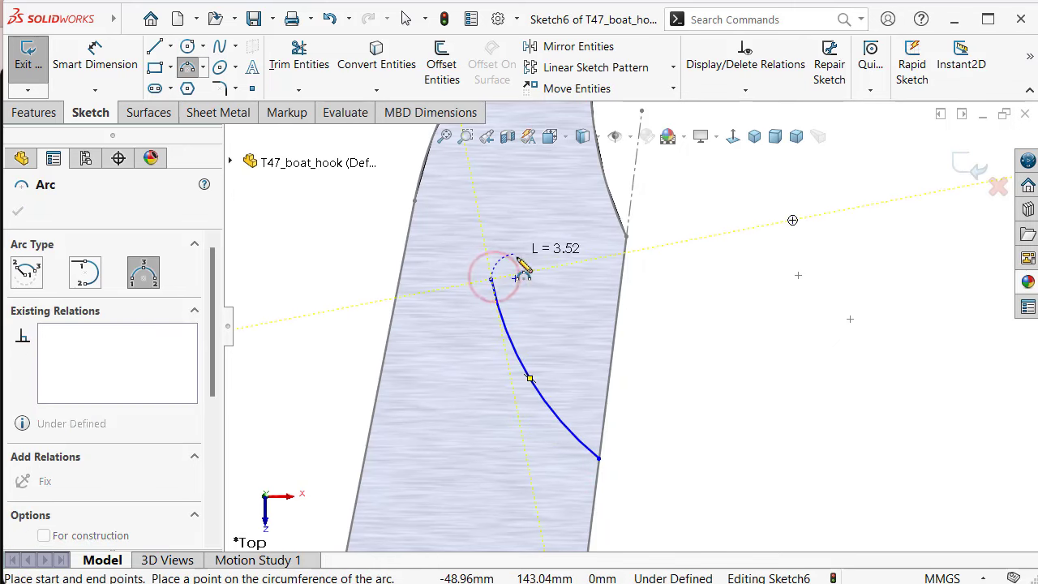
pyautogui.click(518, 260)
pyautogui.click(510, 261)
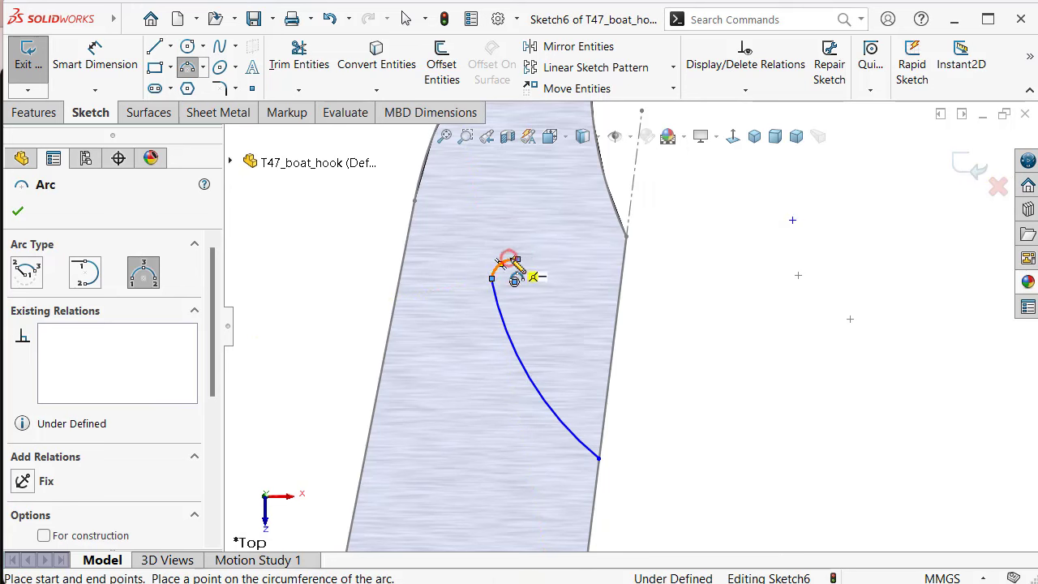
pyautogui.click(516, 261)
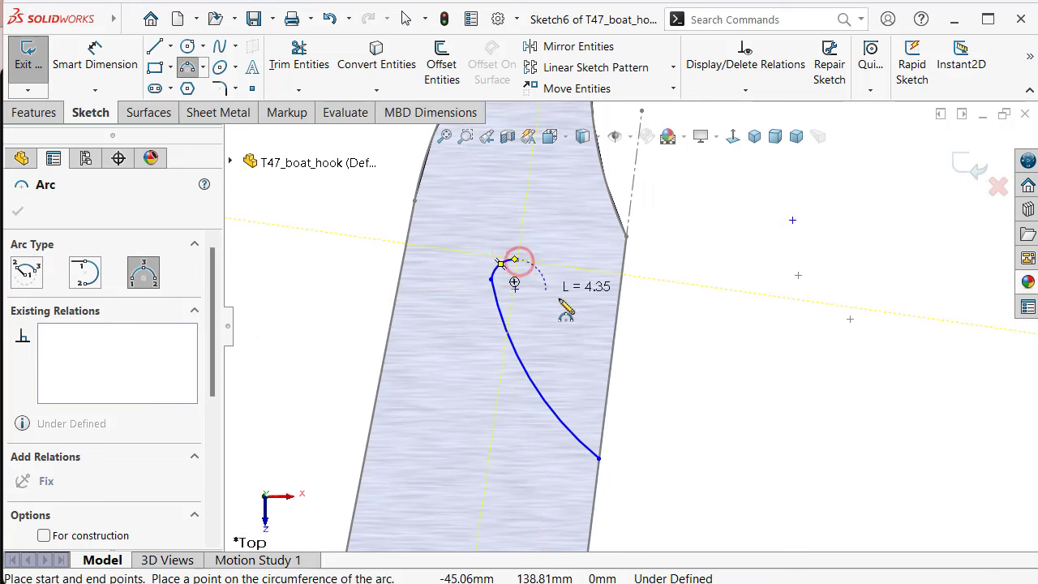
pyautogui.click(614, 350)
pyautogui.click(616, 352)
pyautogui.press('Escape')
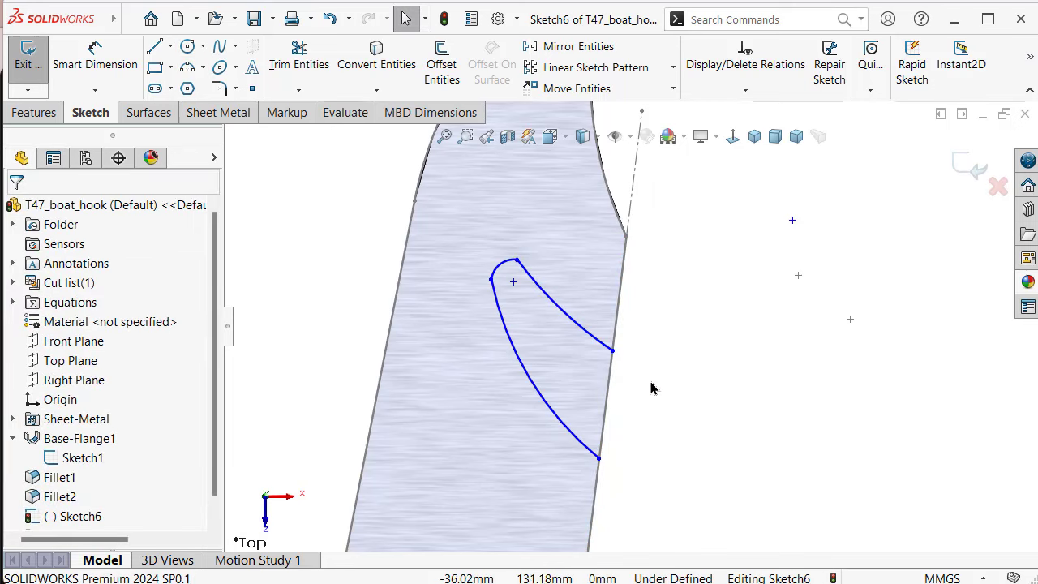
pyautogui.moveTo(716, 364); pyautogui.dragTo(696, 313, button='right')
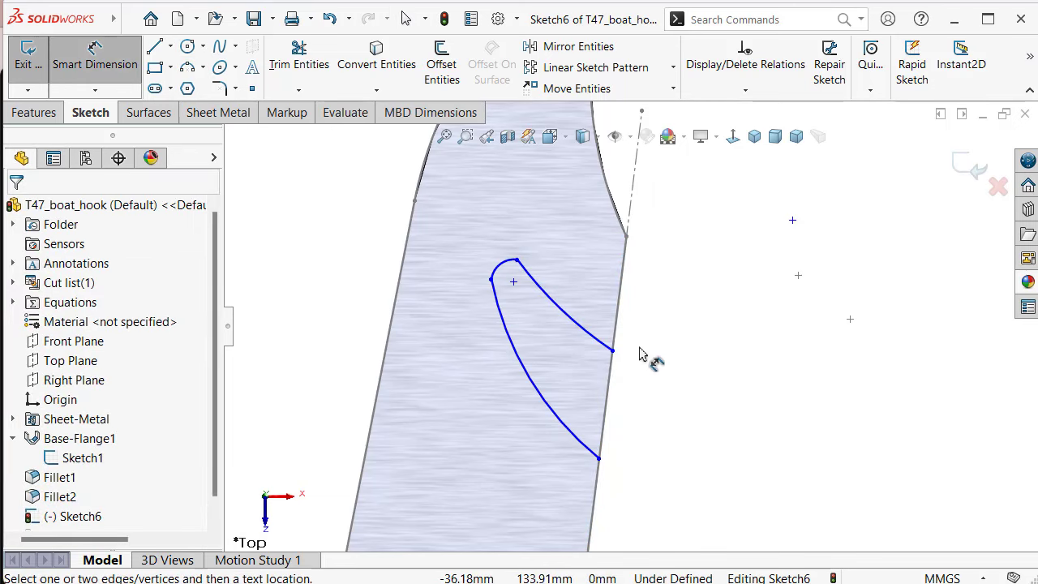
# Add the 24 mm and 20 mm vertical dimensions to the arc endpoints
pyautogui.click(613, 350)
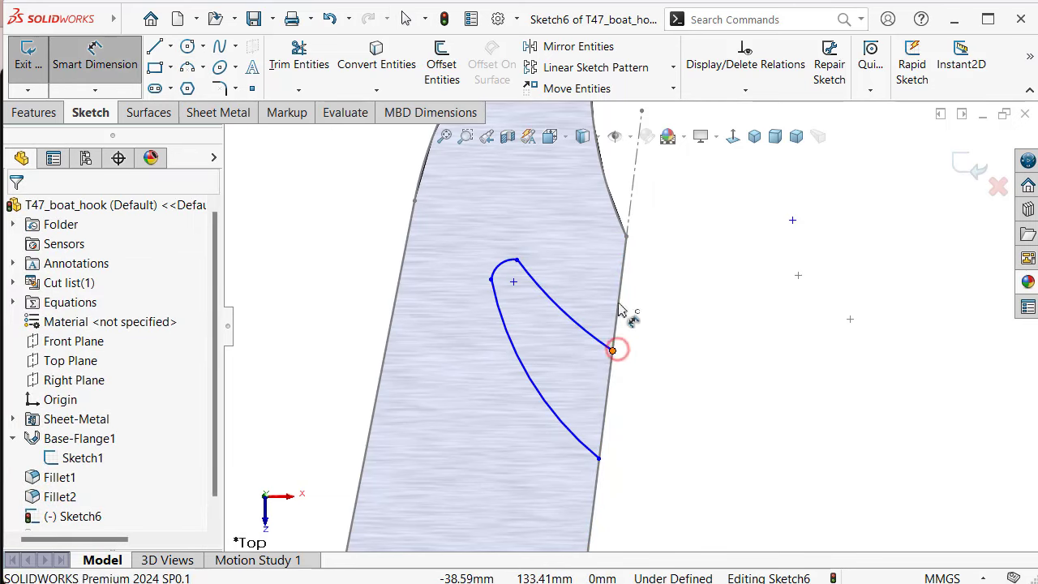
pyautogui.click(626, 236)
pyautogui.click(657, 270)
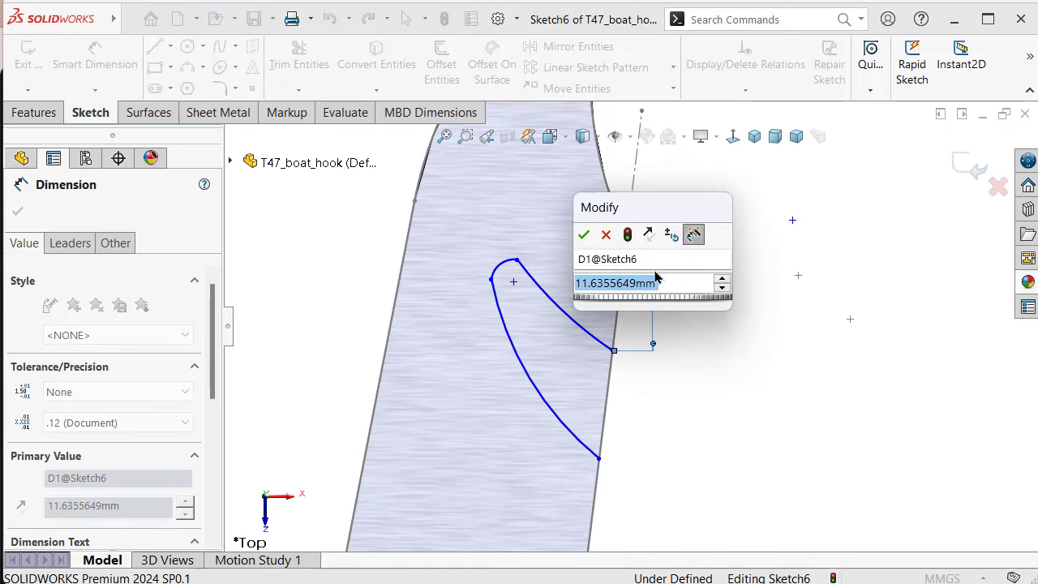
pyautogui.click(606, 234)
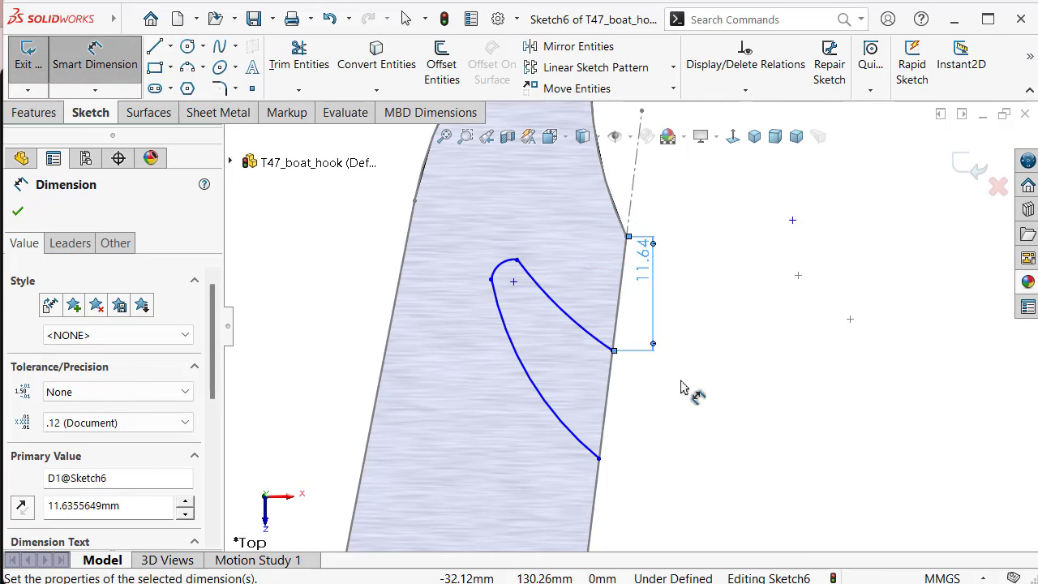
pyautogui.click(600, 458)
pyautogui.click(613, 350)
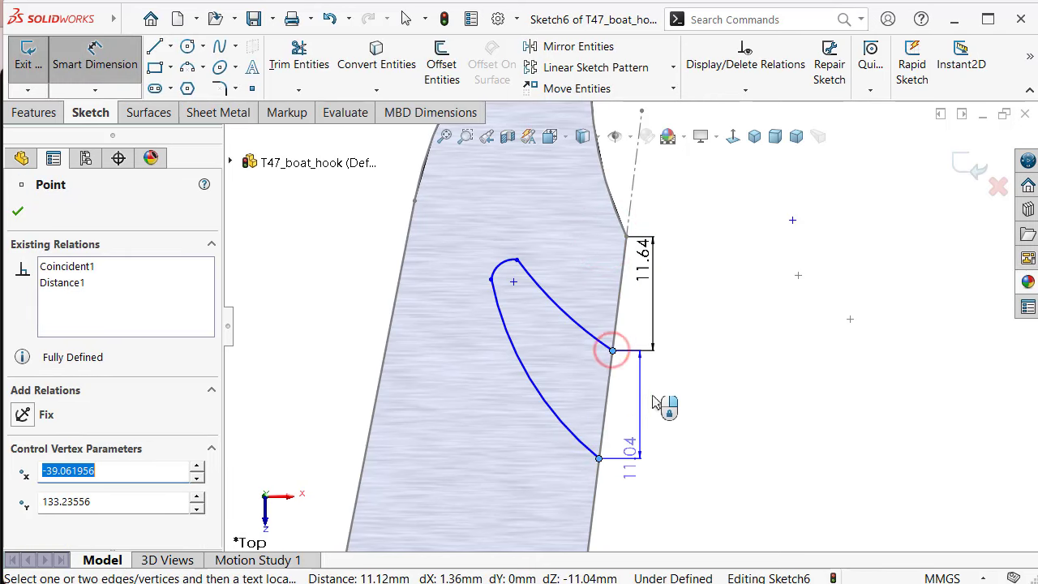
pyautogui.click(666, 402)
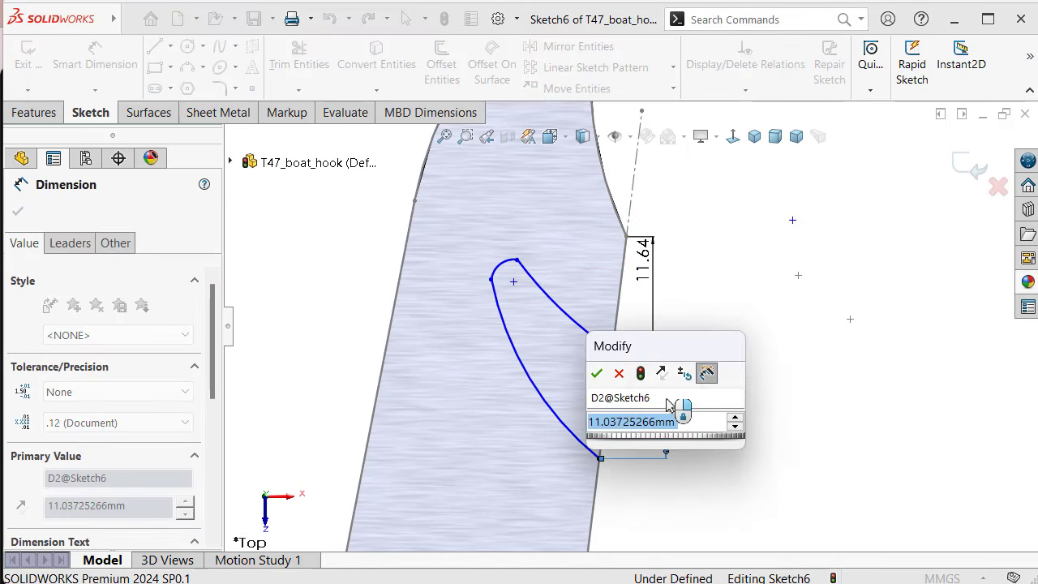
pyautogui.write('20')
pyautogui.press('Return')
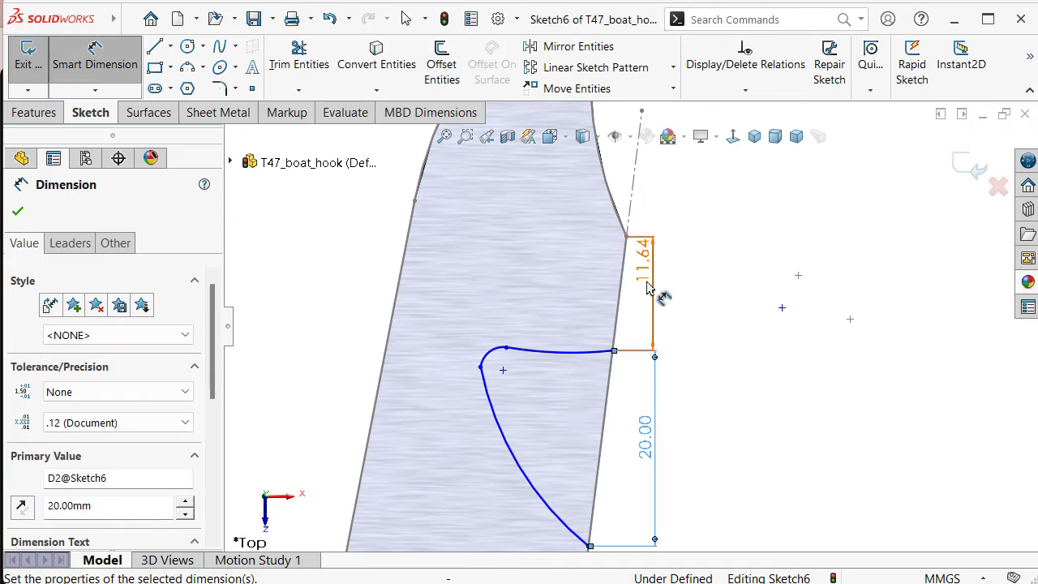
pyautogui.click(647, 288)
pyautogui.write('24')
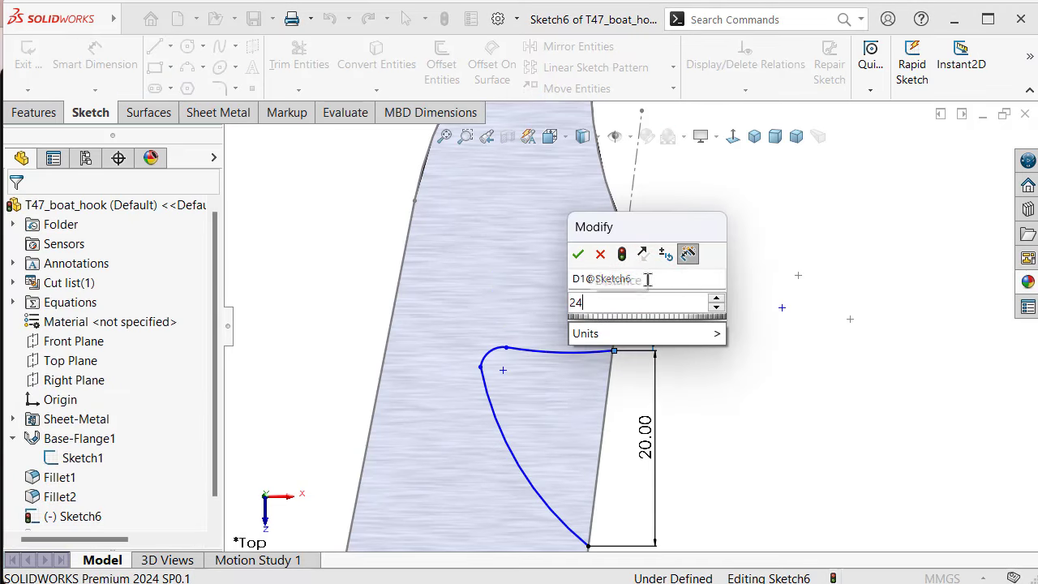
pyautogui.press('Return')
pyautogui.click(723, 373)
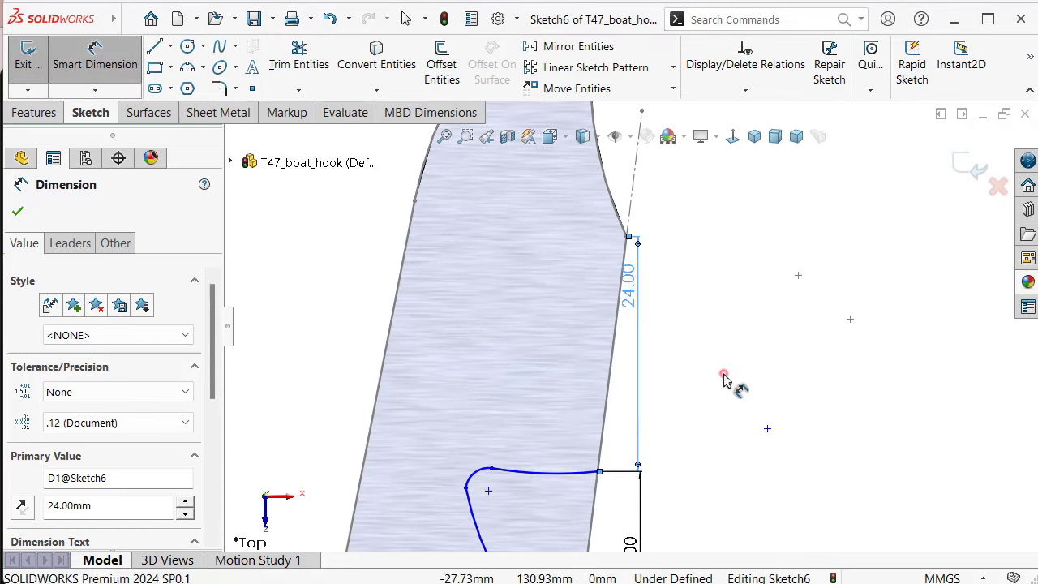
pyautogui.scroll(-2, 596, 454)
pyautogui.scroll(3, 523, 429)
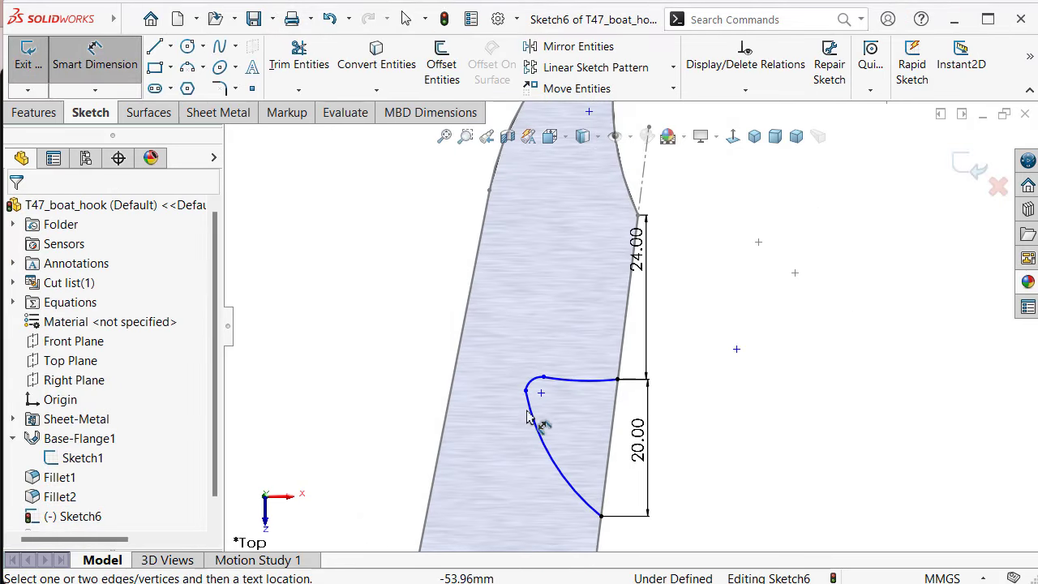
# Dimension the hook tip's height above the base line as 138 mm
pyautogui.click(542, 394)
pyautogui.scroll(2, 657, 422)
pyautogui.scroll(2, 697, 450)
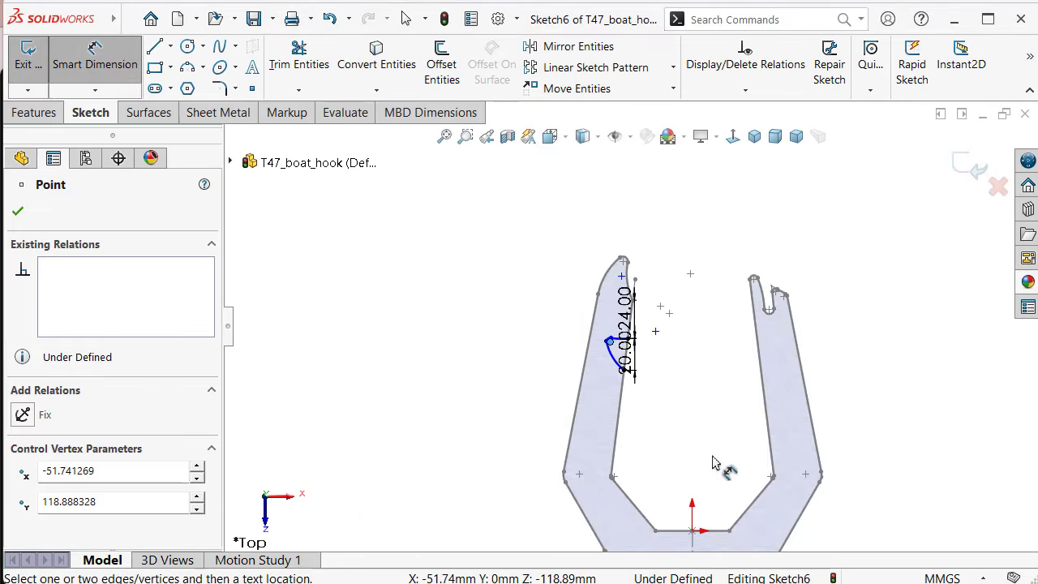
pyautogui.click(673, 531)
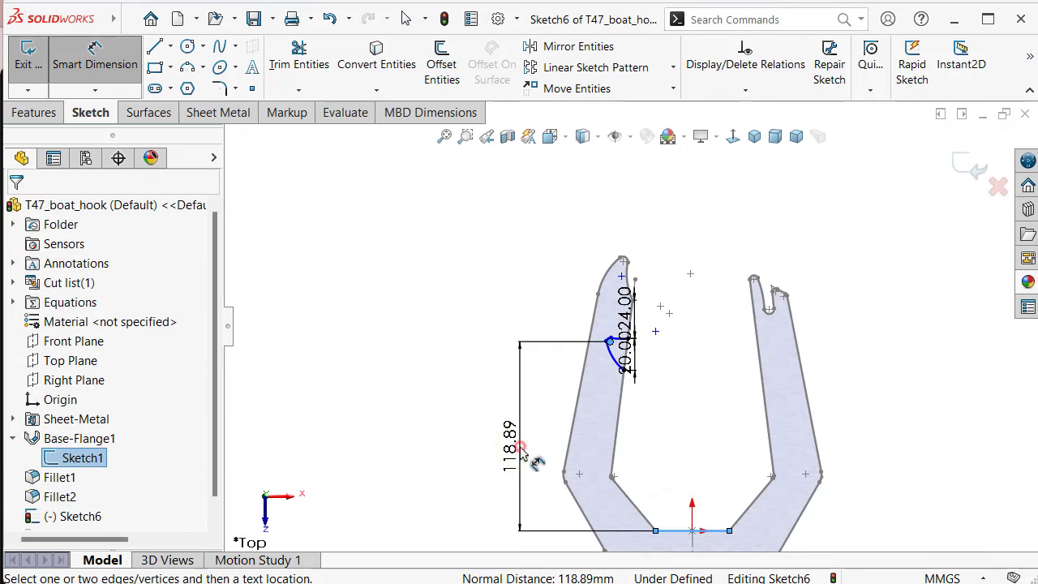
pyautogui.click(523, 450)
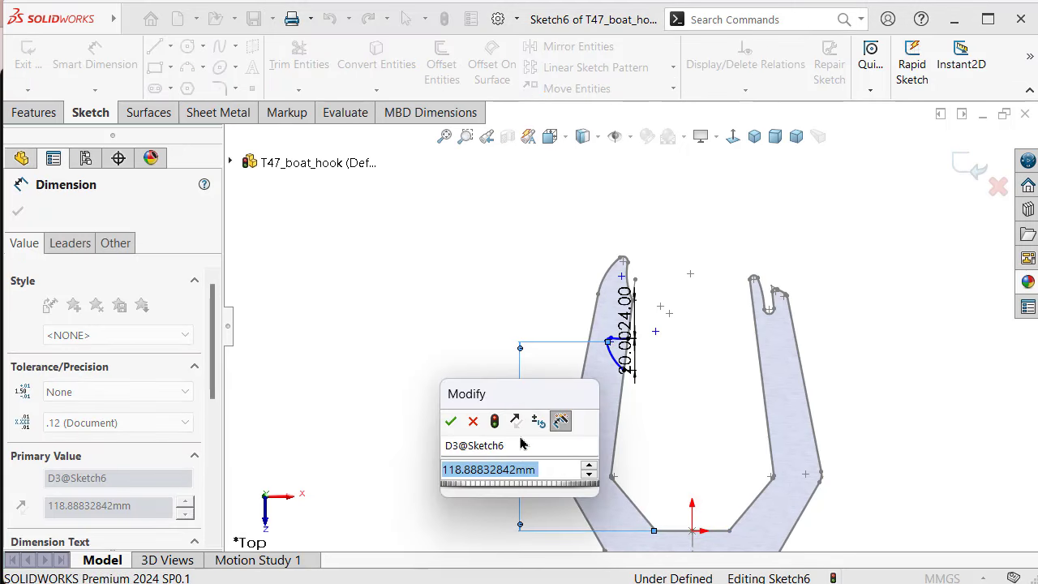
pyautogui.write('130')
pyautogui.press('Escape')
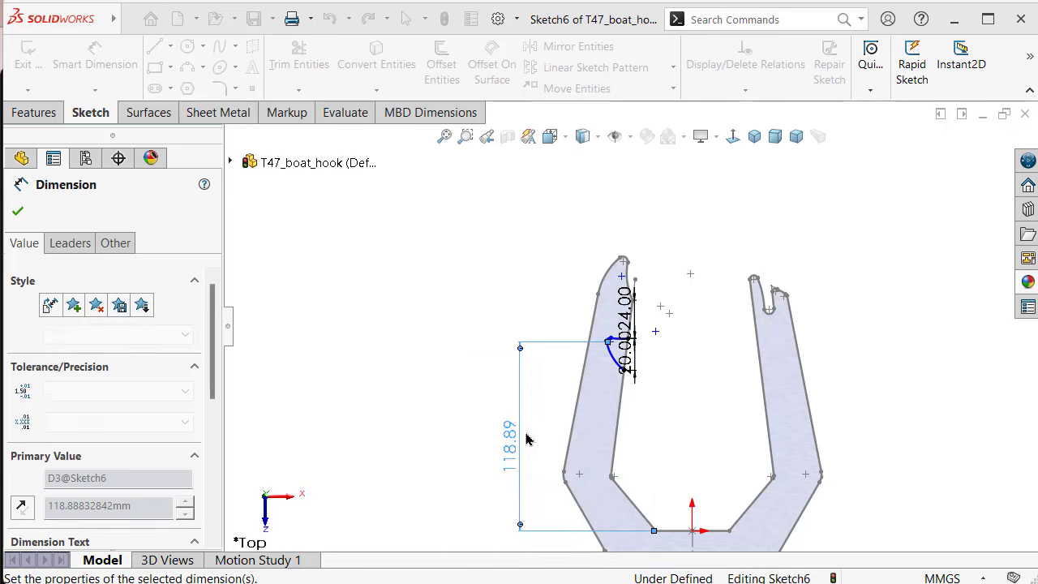
pyautogui.press('Return')
pyautogui.scroll(-2, 621, 343)
pyautogui.scroll(-2, 625, 301)
pyautogui.scroll(-1, 641, 275)
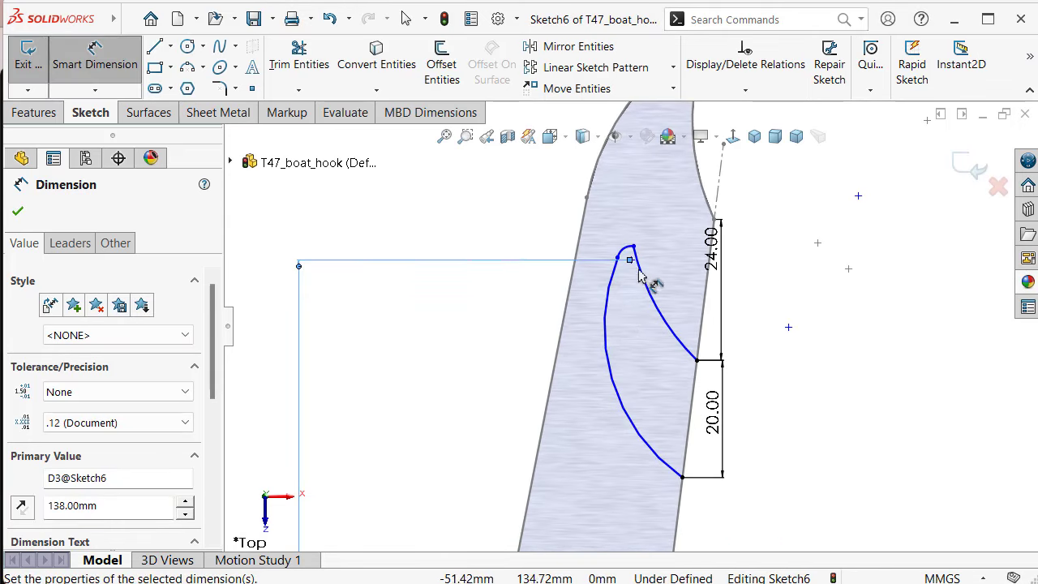
pyautogui.scroll(-2, 639, 276)
# Set the tip's horizontal offset from the origin to 46 mm
pyautogui.click(624, 276)
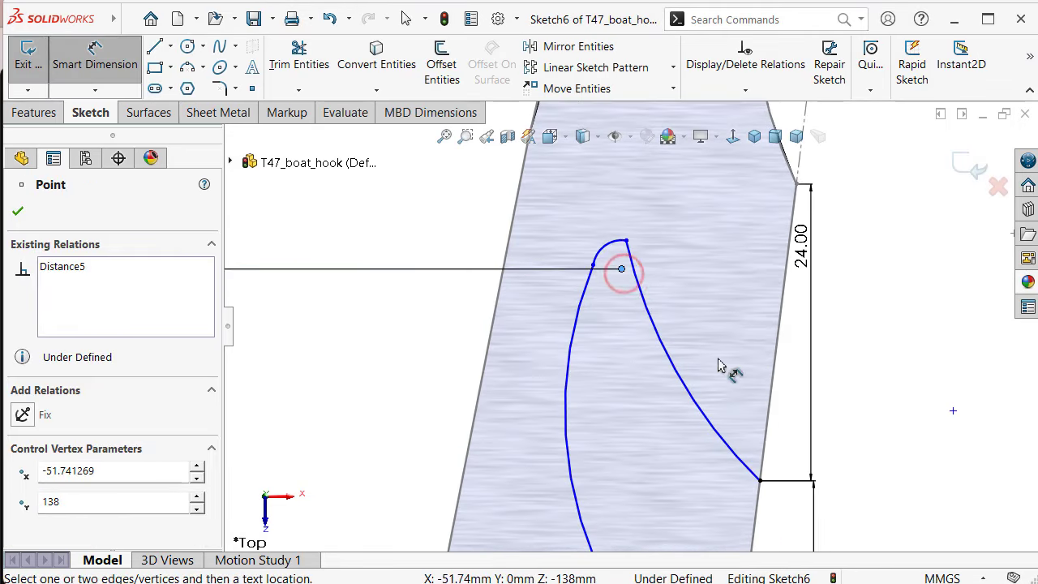
pyautogui.scroll(2, 746, 393)
pyautogui.scroll(3, 786, 434)
pyautogui.scroll(1, 762, 478)
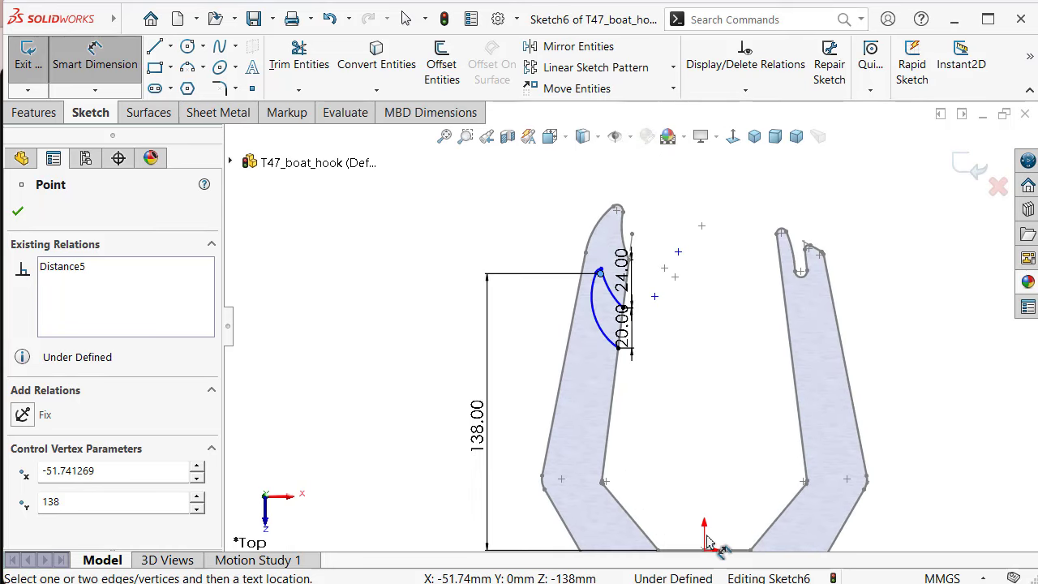
pyautogui.keyDown('ctrl'); pyautogui.moveTo(706, 541); pyautogui.dragTo(691, 501, button='middle'); pyautogui.keyUp('ctrl')
pyautogui.click(686, 498)
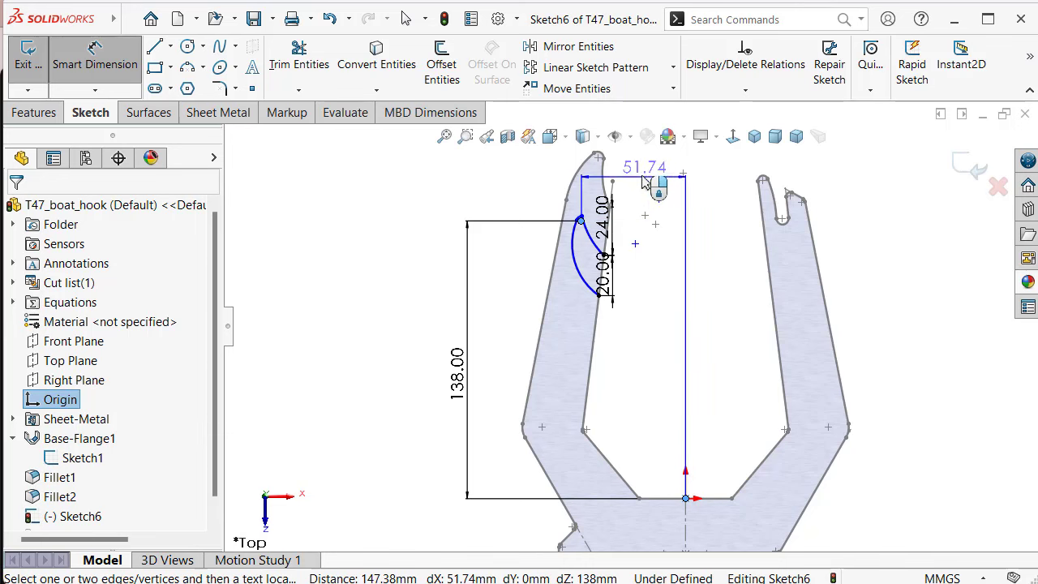
pyautogui.click(647, 179)
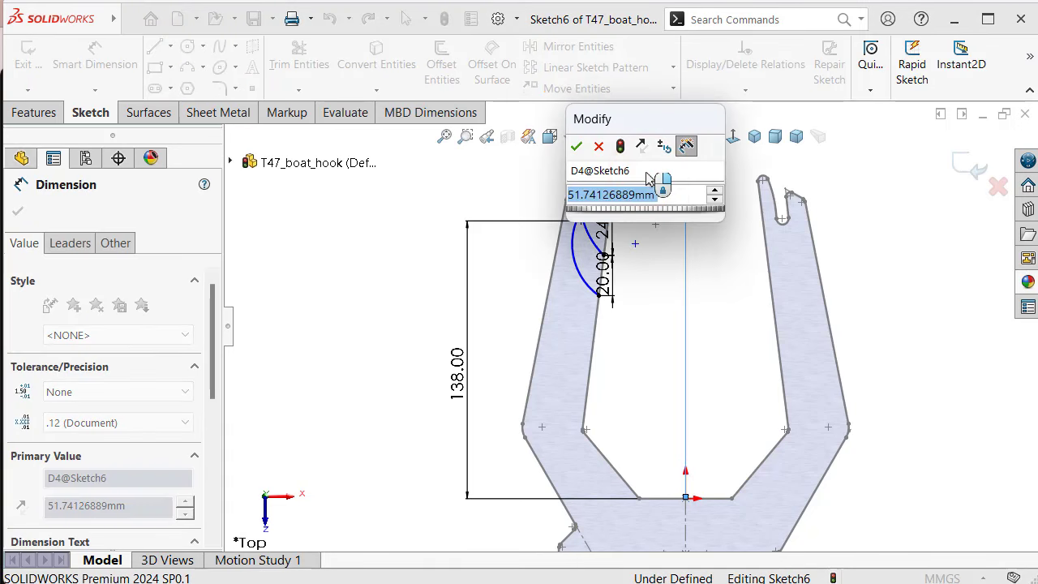
pyautogui.write('46')
pyautogui.press('Return')
pyautogui.scroll(-3, 600, 255)
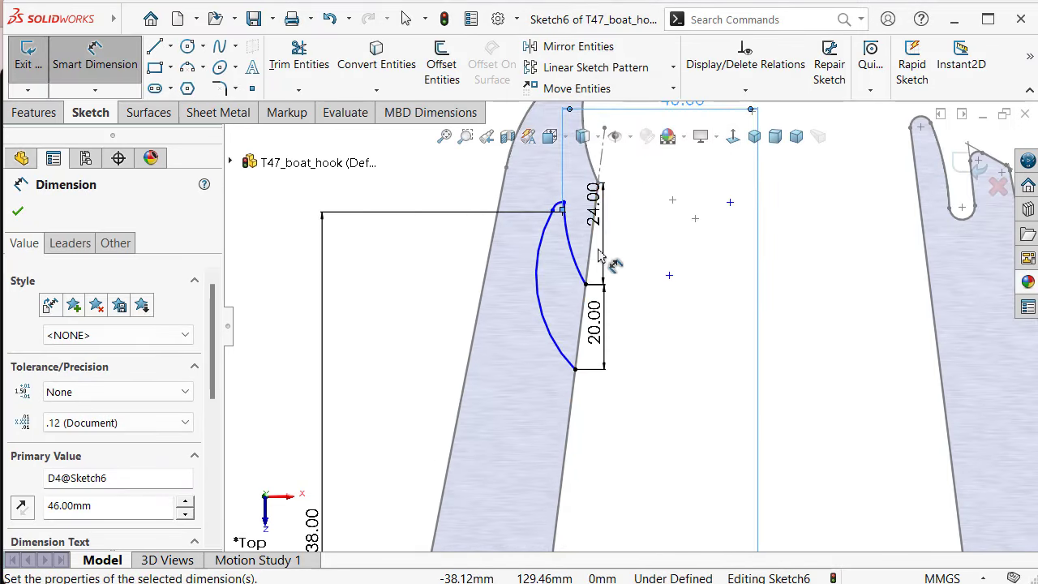
pyautogui.scroll(-2, 600, 256)
pyautogui.scroll(-2, 596, 255)
pyautogui.scroll(-1, 596, 257)
pyautogui.scroll(-1, 587, 253)
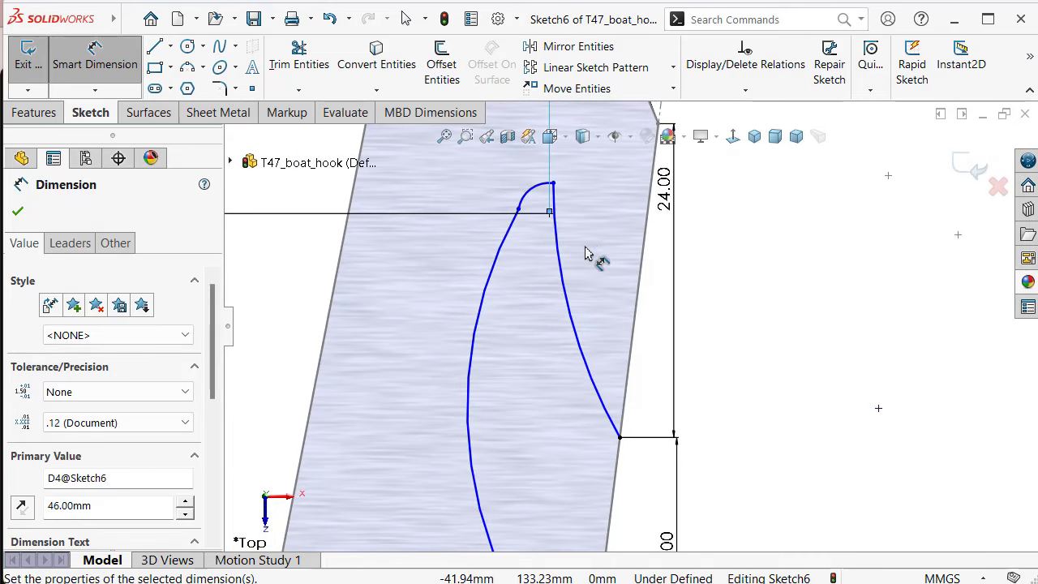
pyautogui.press('Escape')
pyautogui.press('Escape')
# Make the curves tangent at the hook tip point
pyautogui.click(519, 209)
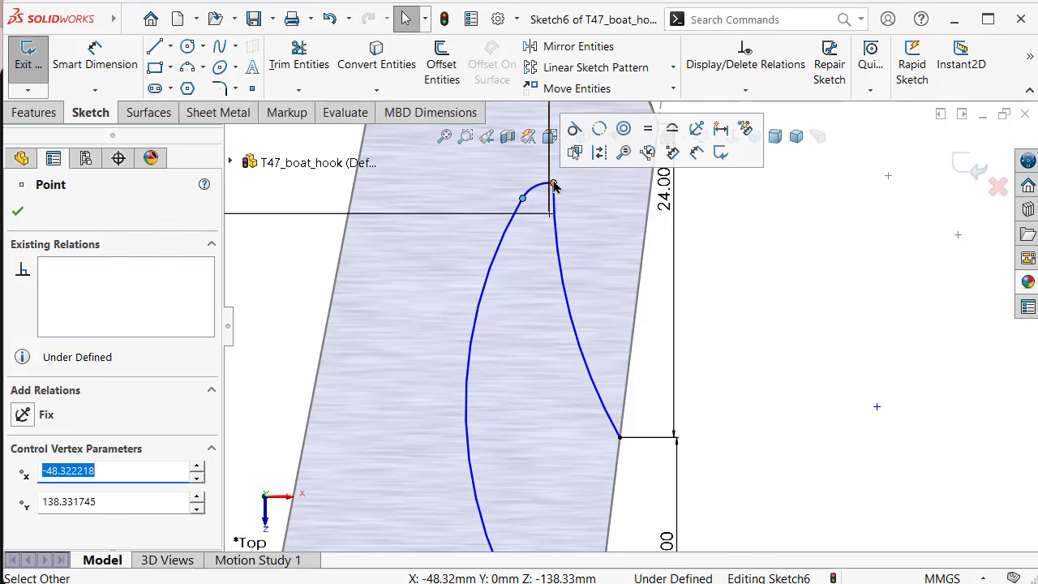
pyautogui.click(600, 112)
pyautogui.click(759, 322)
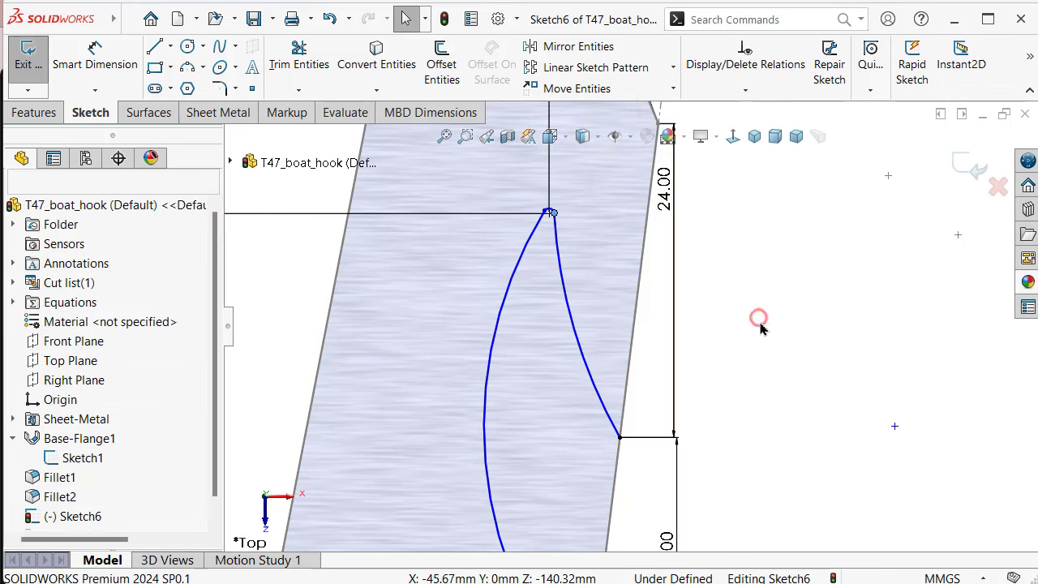
pyautogui.scroll(-3, 555, 249)
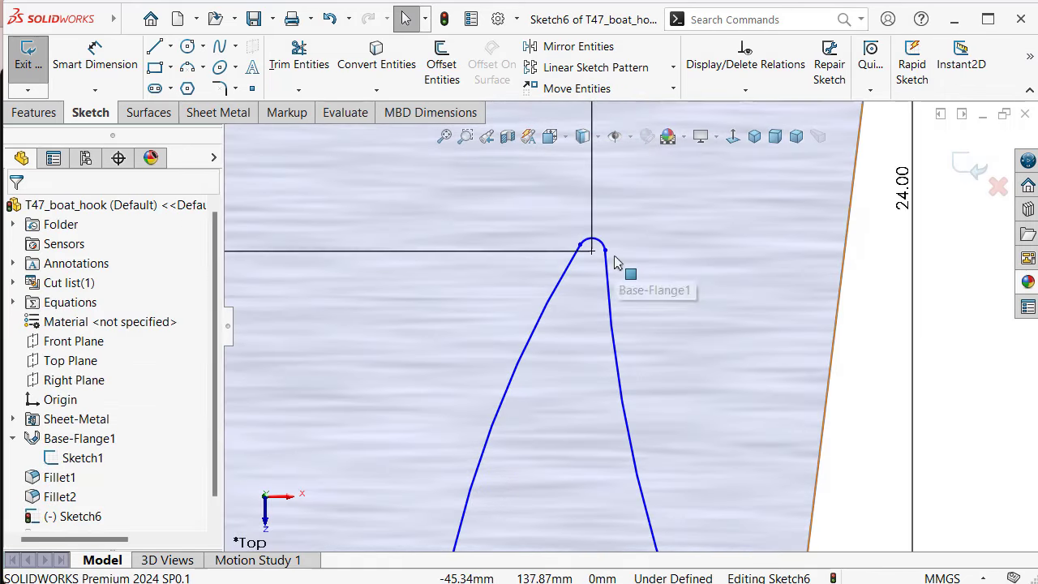
# Dimension the small tip arc to a 3 mm radius
pyautogui.press('s')
pyautogui.click(635, 277)
pyautogui.click(603, 244)
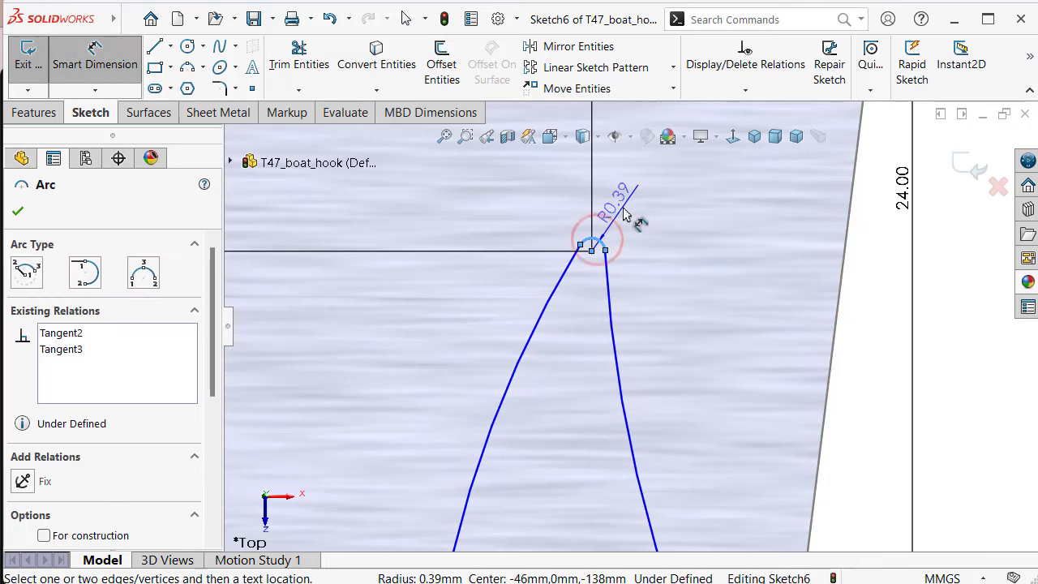
pyautogui.click(624, 211)
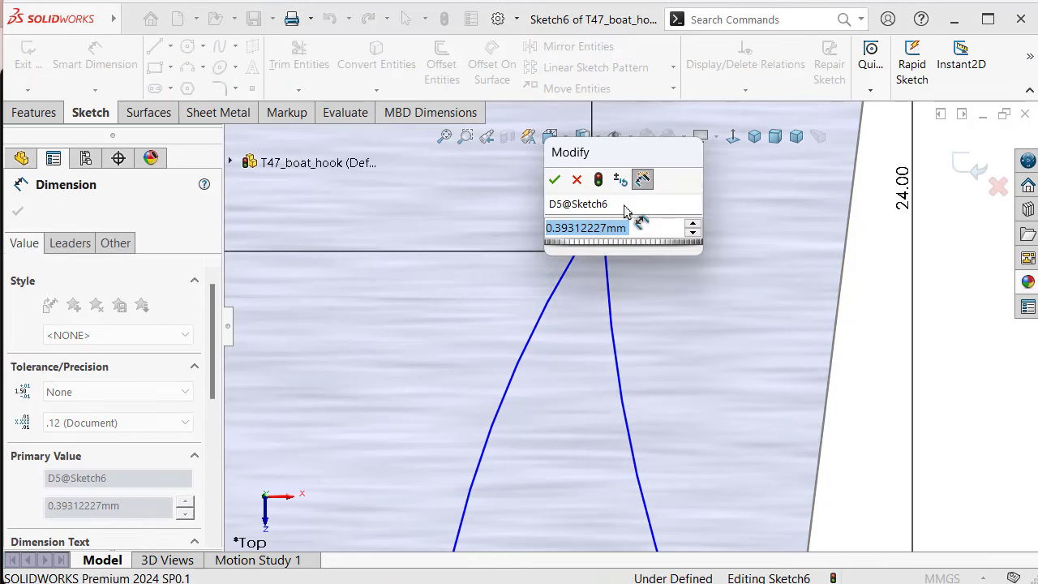
pyautogui.write('3')
pyautogui.press('Return')
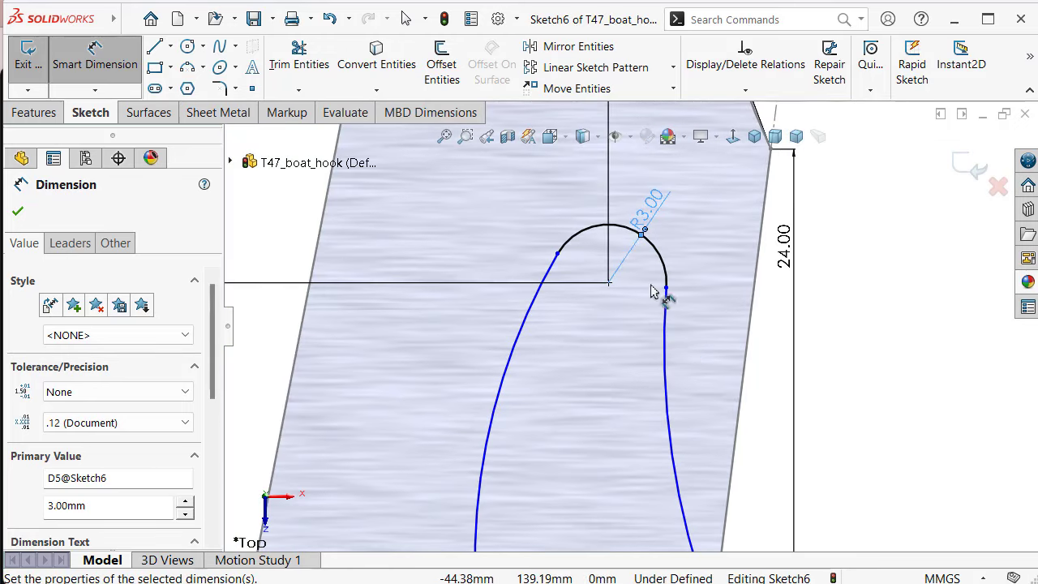
# Set the inner arc radius to 40 mm and the outer arc radius to 80 mm
pyautogui.click(667, 364)
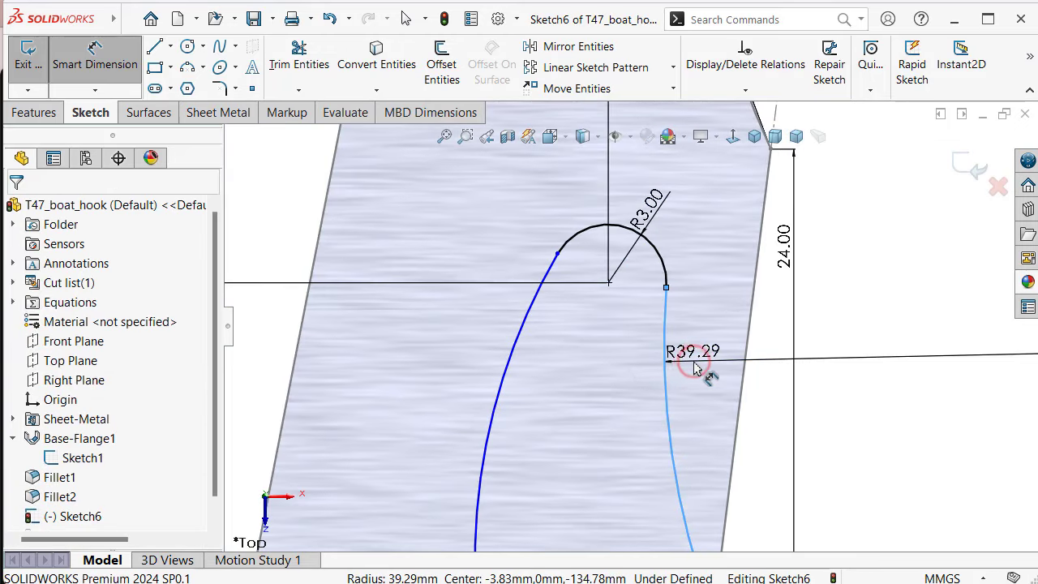
pyautogui.click(695, 367)
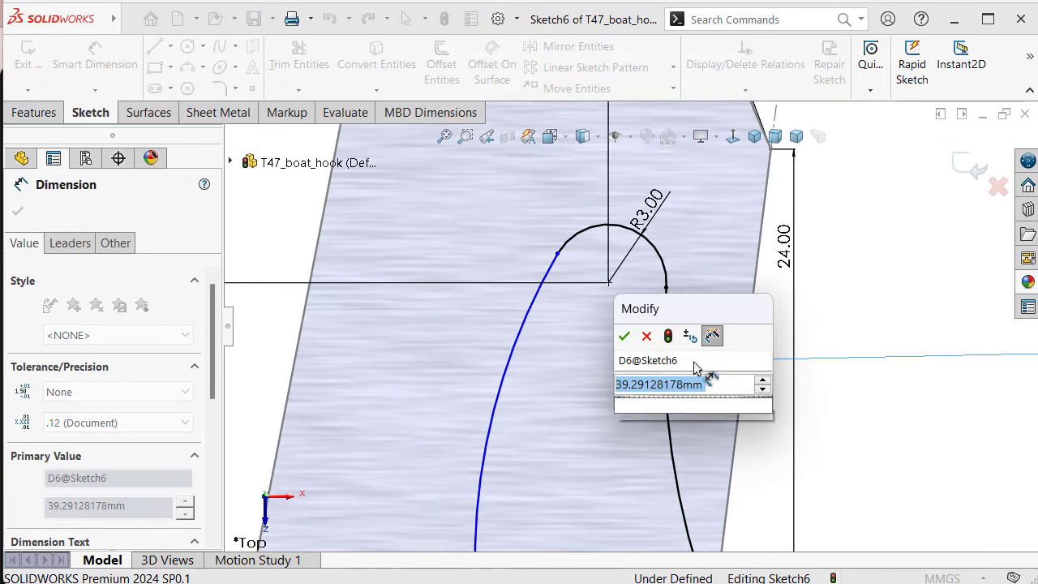
pyautogui.write('40')
pyautogui.press('Return')
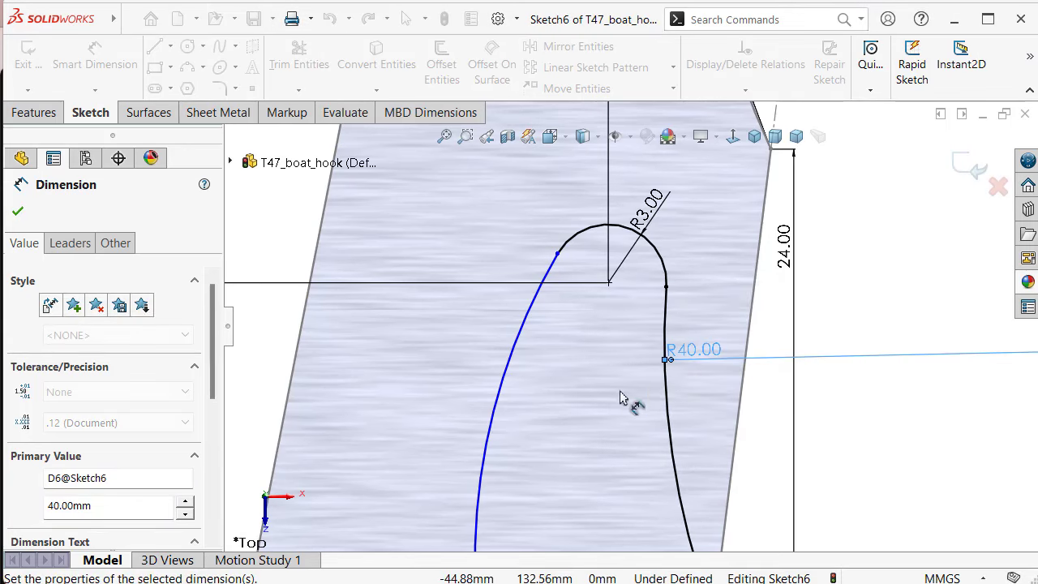
pyautogui.click(501, 398)
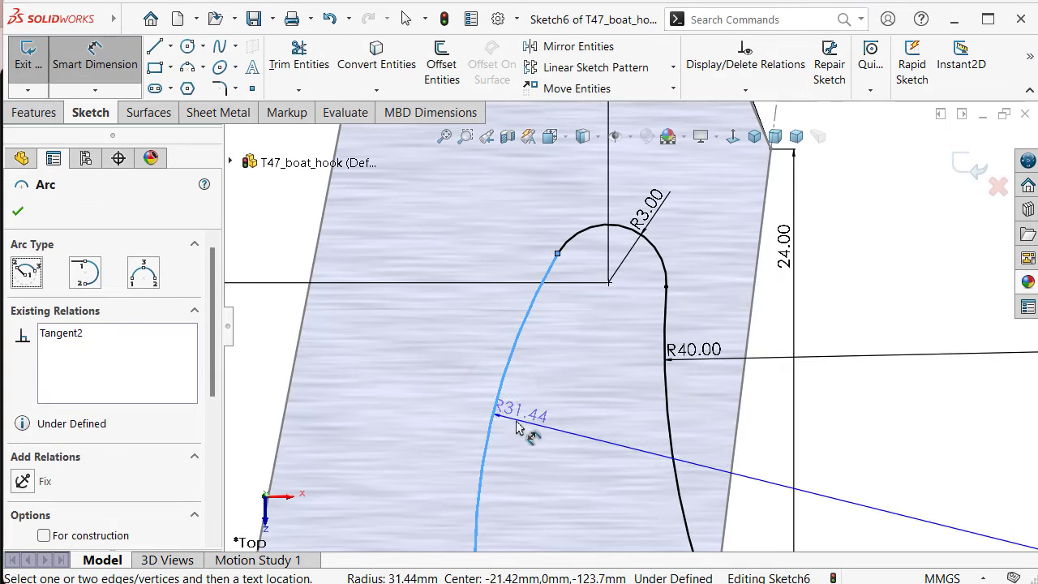
pyautogui.scroll(1, 544, 417)
pyautogui.scroll(1, 559, 430)
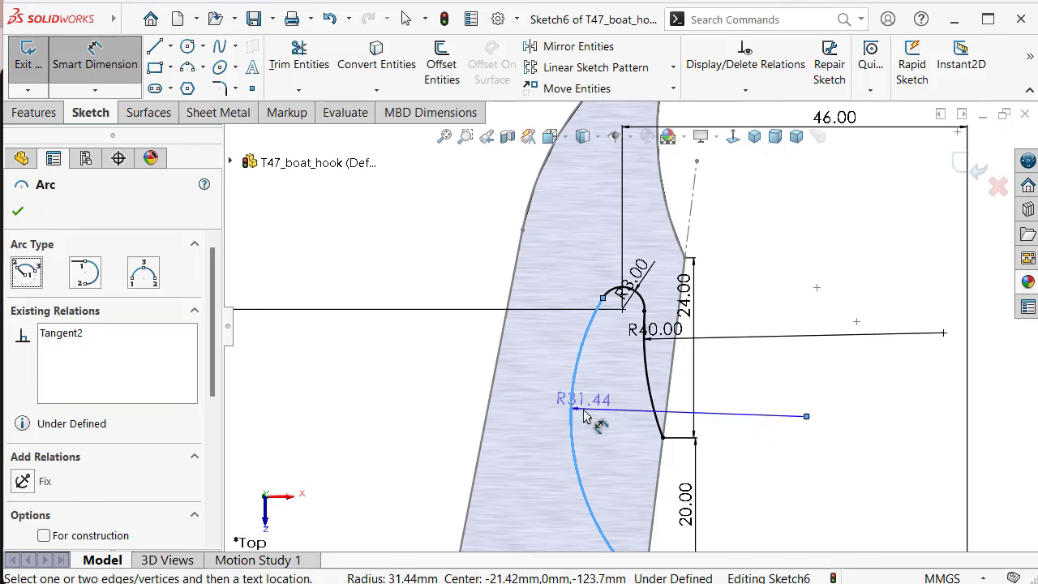
pyautogui.click(577, 413)
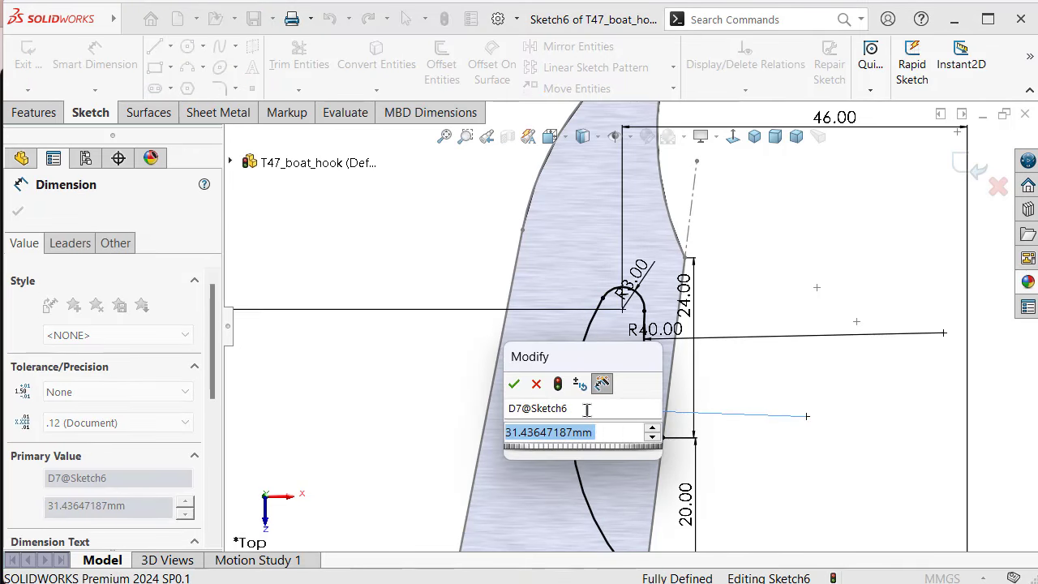
pyautogui.write('80')
pyautogui.press('Return')
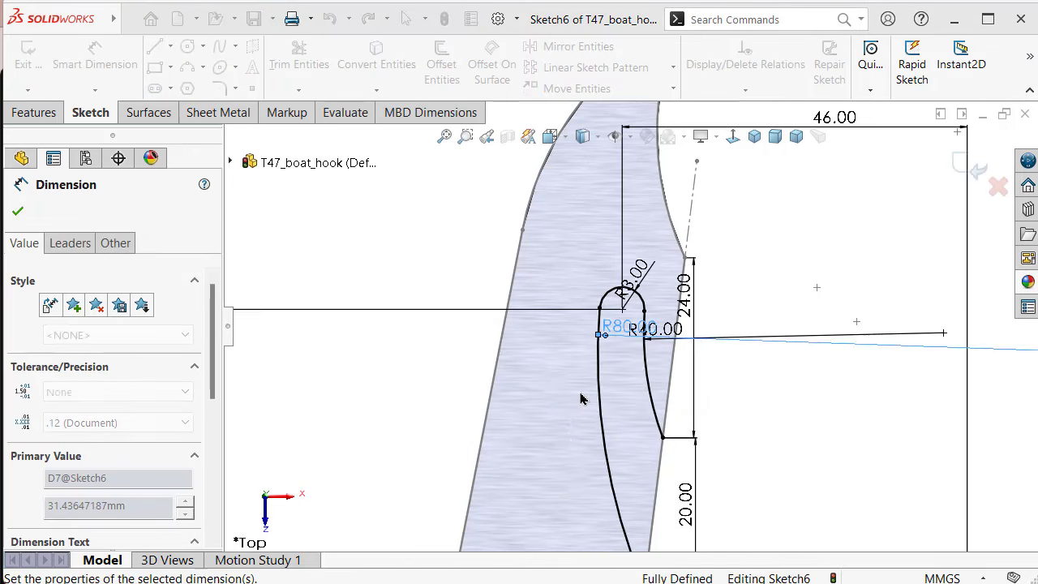
pyautogui.click(408, 381)
pyautogui.scroll(-2, 658, 472)
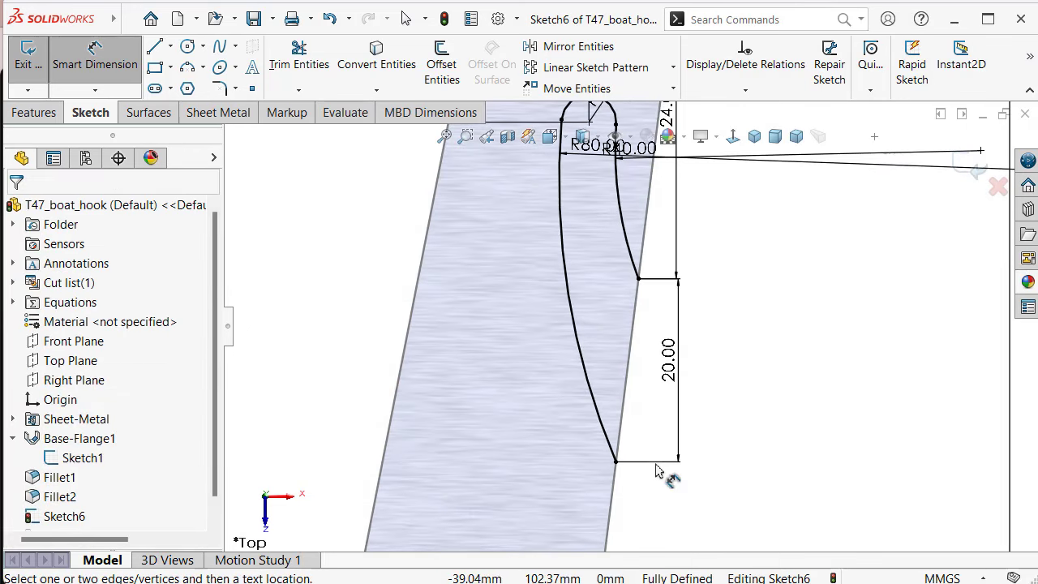
# Close the slot profile with a line from the R40 arc's end to the lower endpoint
pyautogui.click(154, 48)
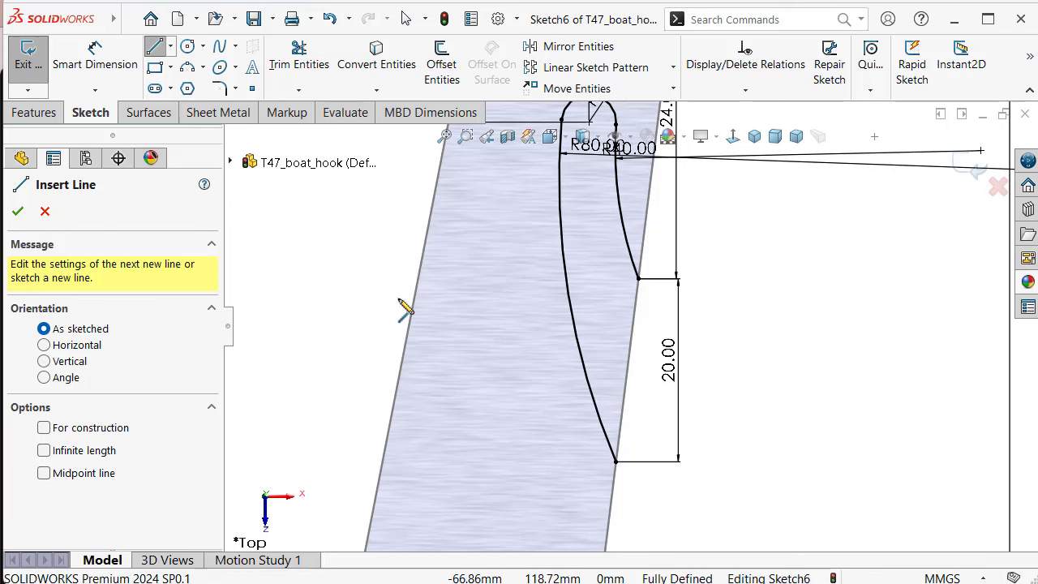
pyautogui.scroll(1, 405, 309)
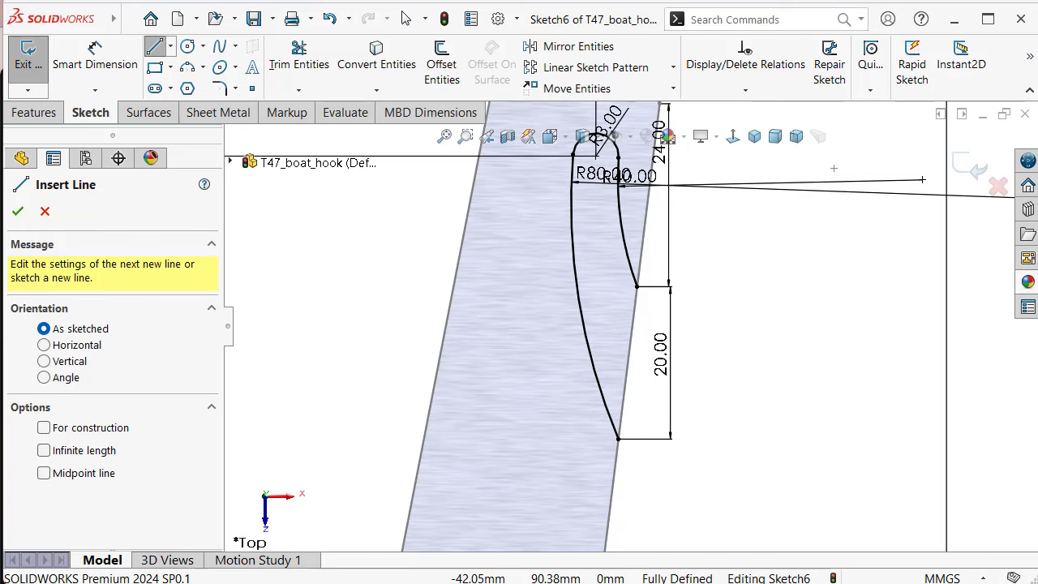
pyautogui.press('Escape')
pyautogui.click(750, 394)
pyautogui.press('s')
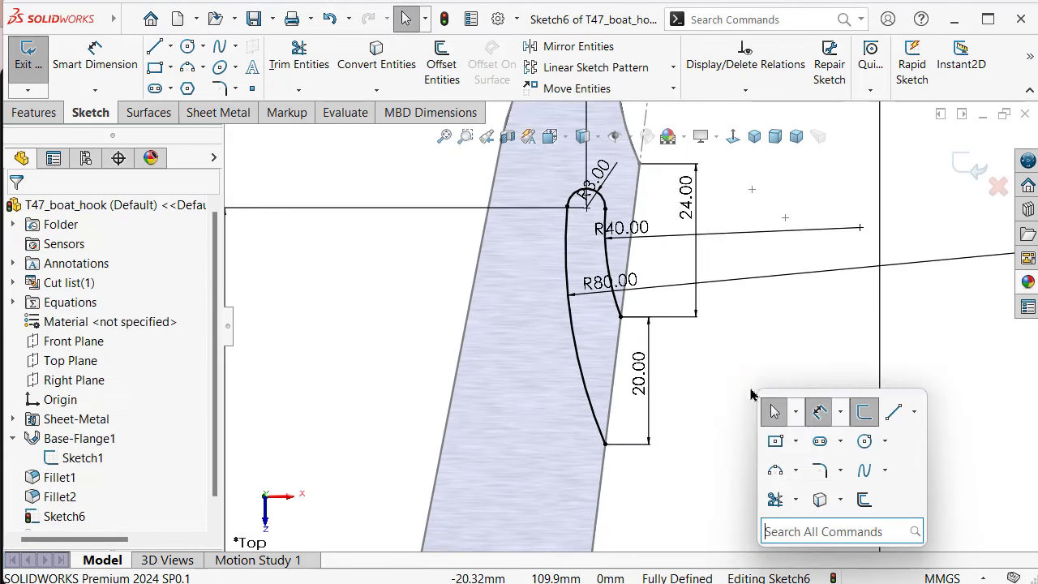
pyautogui.click(895, 412)
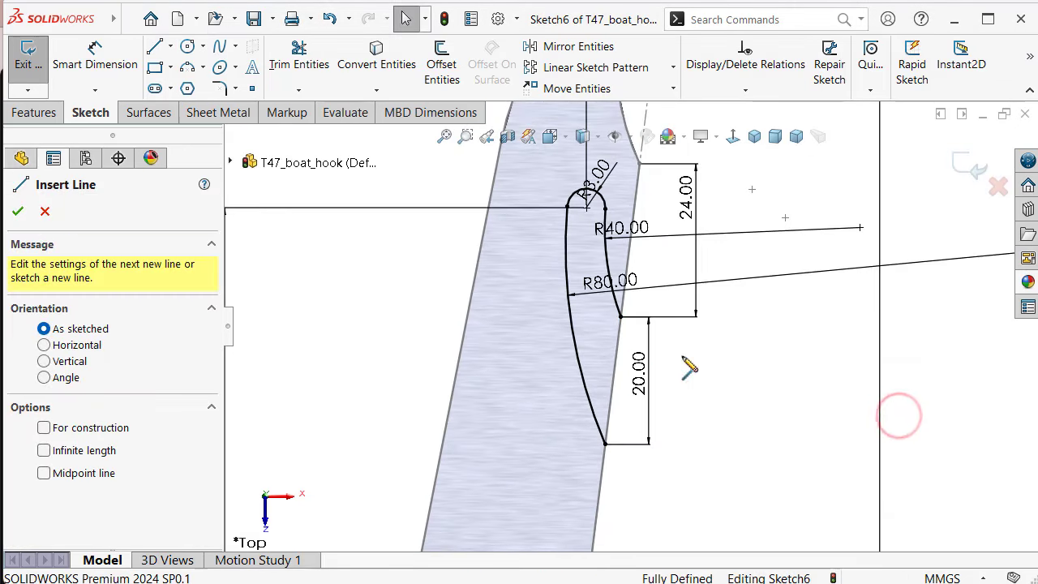
pyautogui.click(621, 317)
pyautogui.click(605, 442)
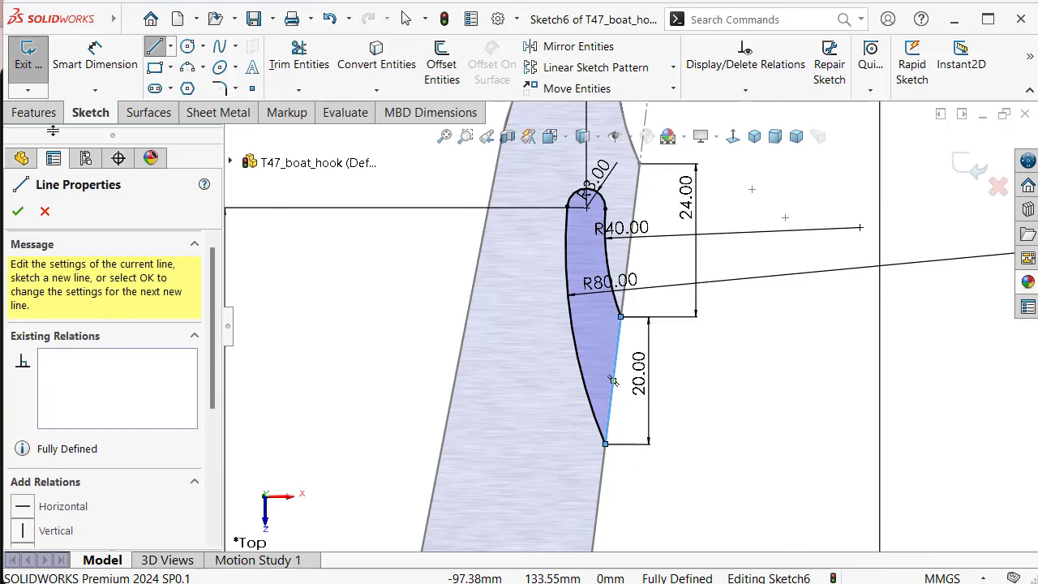
# Cut the closed profile Through All with a sheet-metal Extruded Cut
pyautogui.click(30, 113)
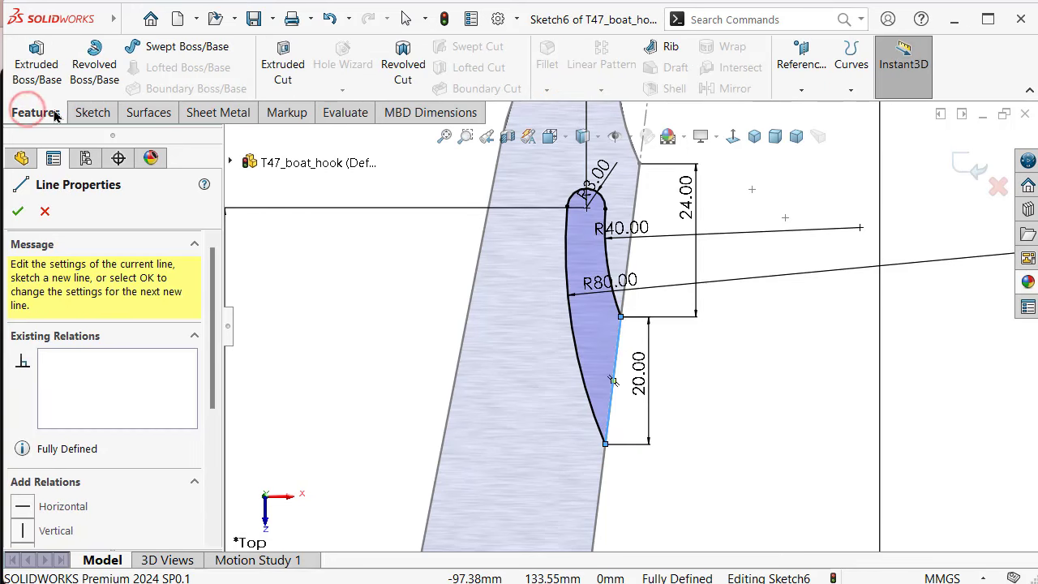
pyautogui.click(202, 113)
pyautogui.click(696, 46)
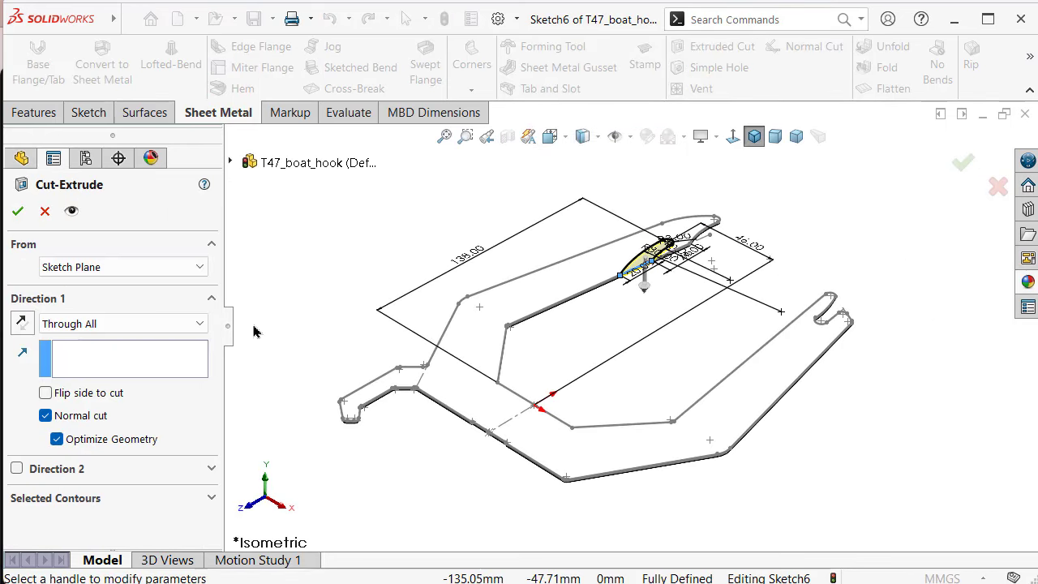
pyautogui.scroll(-5, 661, 227)
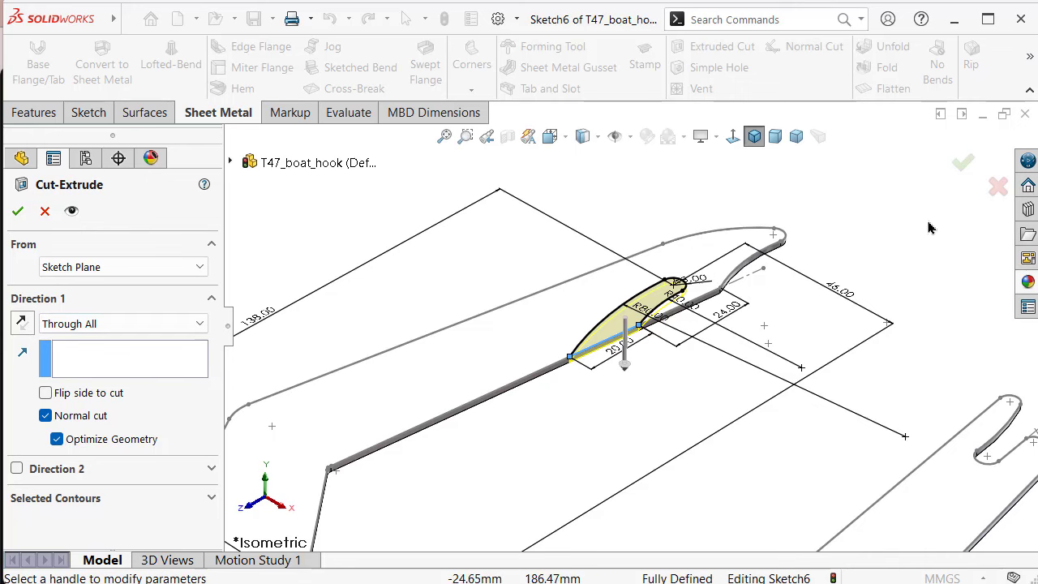
pyautogui.click(962, 165)
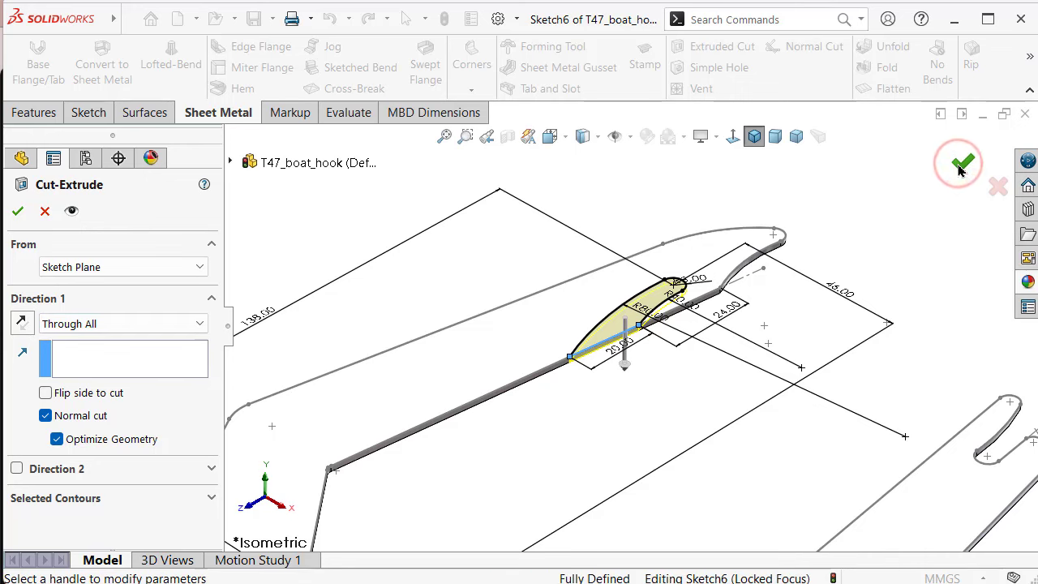
pyautogui.click(655, 387)
pyautogui.moveTo(649, 327); pyautogui.dragTo(547, 71, button='middle')
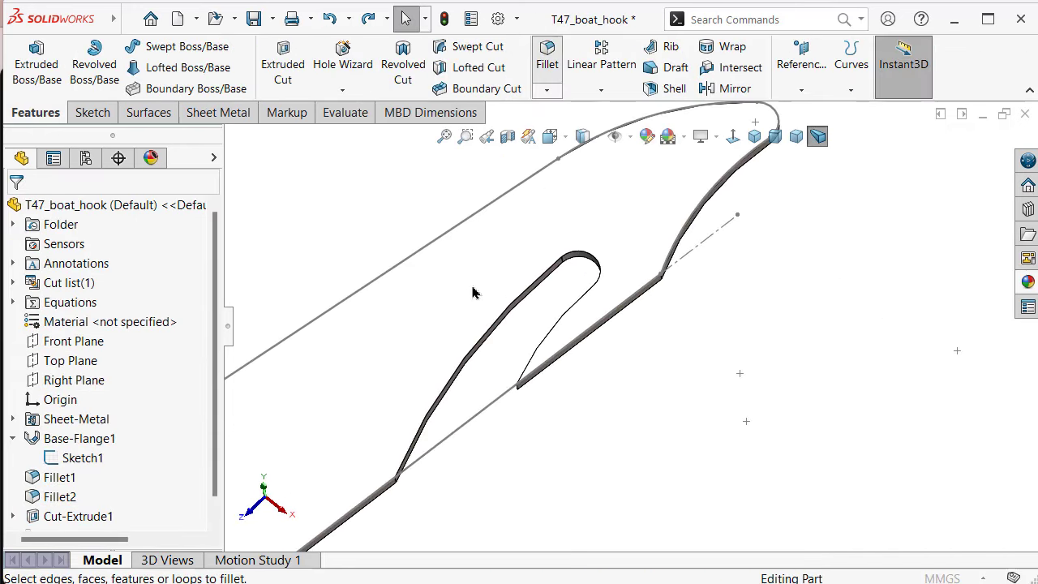
# Fillet the two slot corner edges with a 1 mm radius
pyautogui.moveTo(210, 329); pyautogui.dragTo(210, 397)
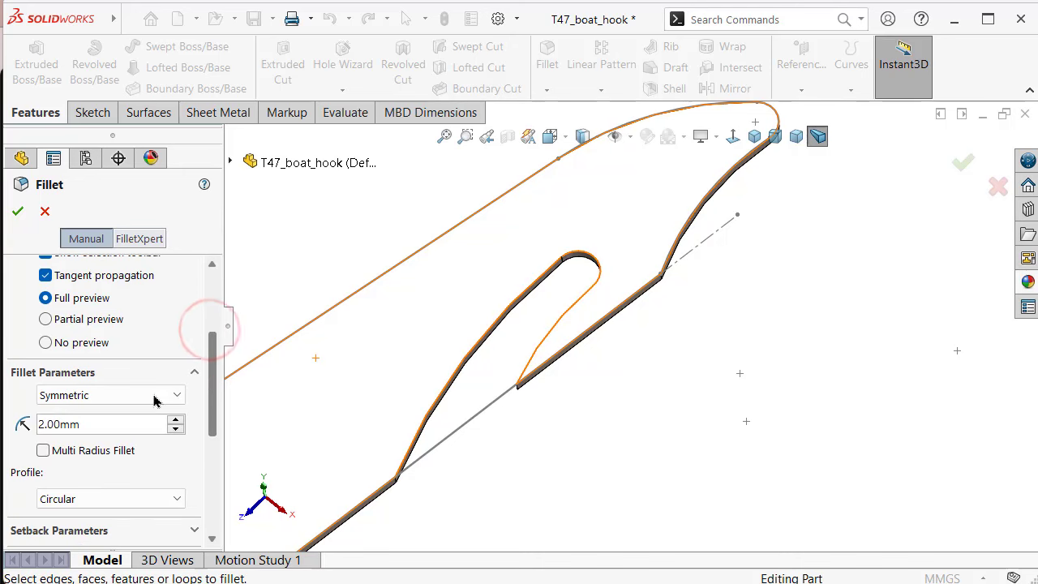
pyautogui.moveTo(99, 424); pyautogui.dragTo(39, 423)
pyautogui.write('1')
pyautogui.click(583, 438)
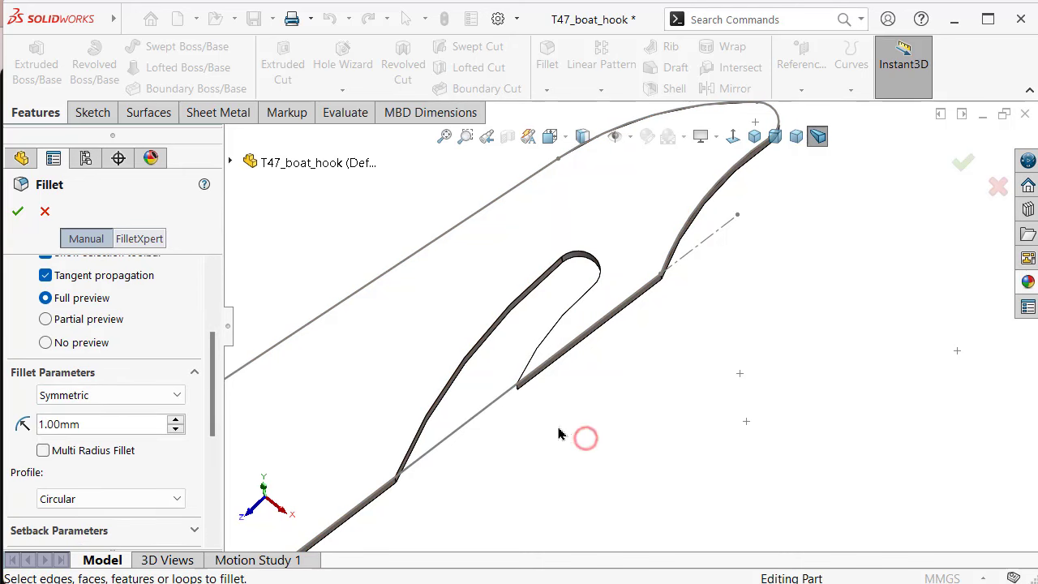
pyautogui.click(519, 391)
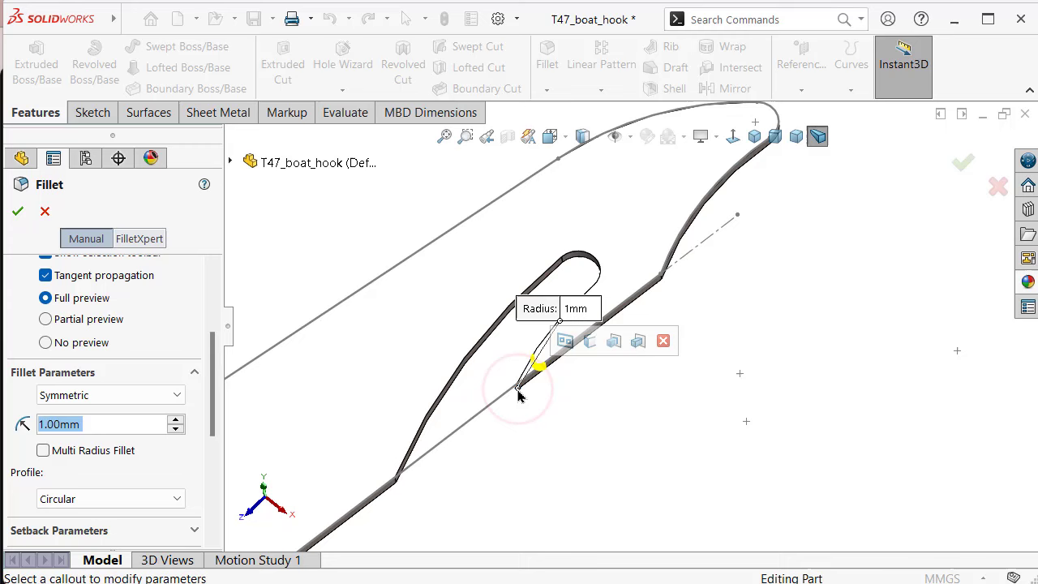
pyautogui.scroll(-3, 668, 284)
pyautogui.click(681, 281)
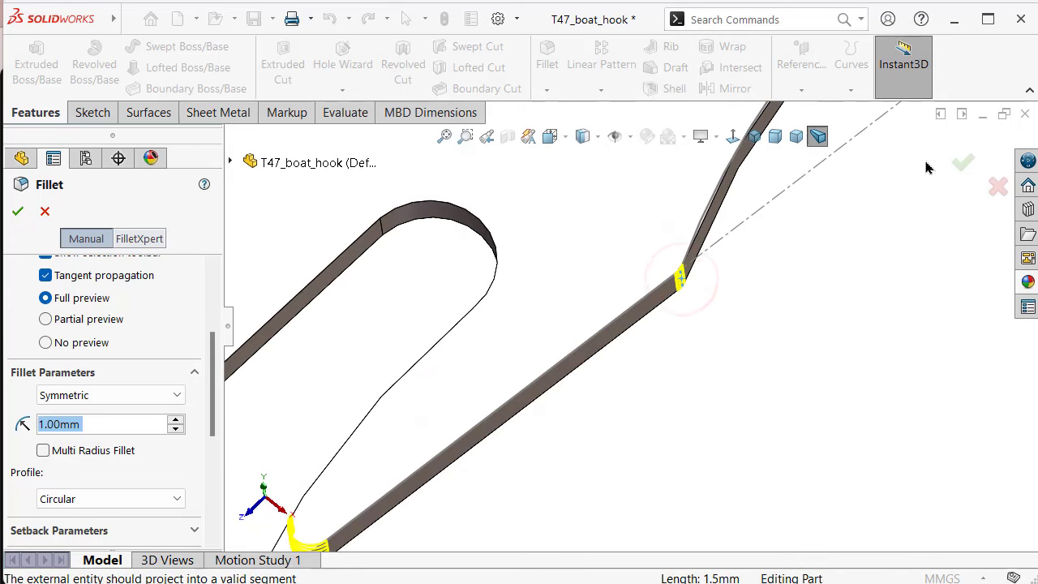
pyautogui.click(962, 162)
# Orbit the model to inspect the filleted slot and both hook prongs
pyautogui.moveTo(834, 277)
pyautogui.mouseDown(button='middle')
pyautogui.moveTo(741, 336)
pyautogui.moveTo(753, 364)
pyautogui.moveTo(641, 294)
pyautogui.moveTo(681, 339)
pyautogui.mouseUp(button='middle')
pyautogui.scroll(3, 681, 339)
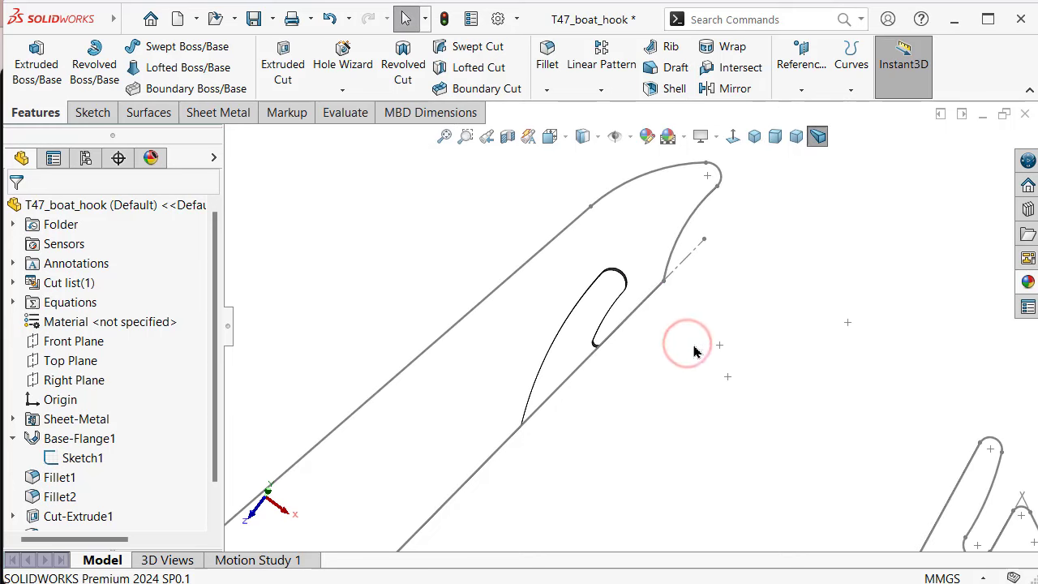
pyautogui.scroll(2, 694, 351)
pyautogui.moveTo(686, 352)
pyautogui.mouseDown(button='middle')
pyautogui.moveTo(725, 313)
pyautogui.moveTo(672, 433)
pyautogui.moveTo(572, 303)
pyautogui.mouseUp(button='middle')
pyautogui.moveTo(631, 410)
pyautogui.mouseDown(button='middle')
pyautogui.moveTo(611, 462)
pyautogui.moveTo(669, 401)
pyautogui.moveTo(699, 412)
pyautogui.mouseUp(button='middle')
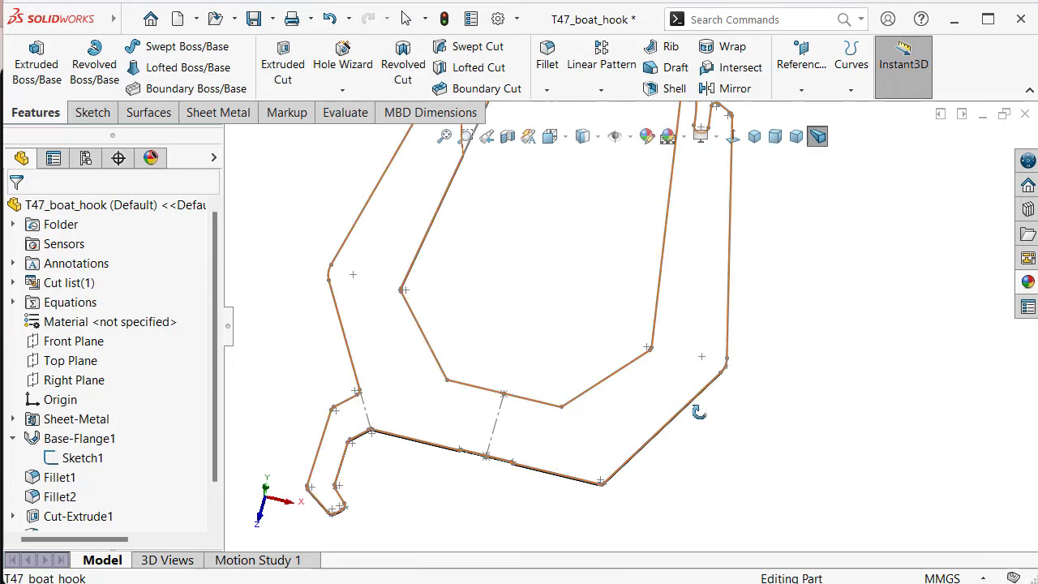
# Open Sketch6 under Cut-Extrude1 for editing, viewed normal to the sketch plane
pyautogui.click(78, 517)
pyautogui.click(97, 477)
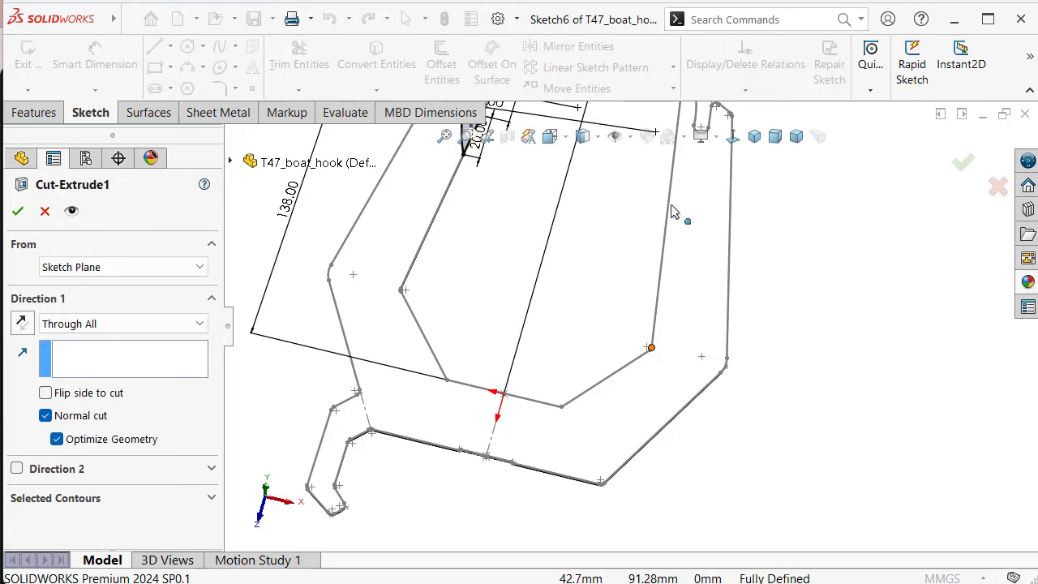
pyautogui.click(732, 133)
pyautogui.press('s')
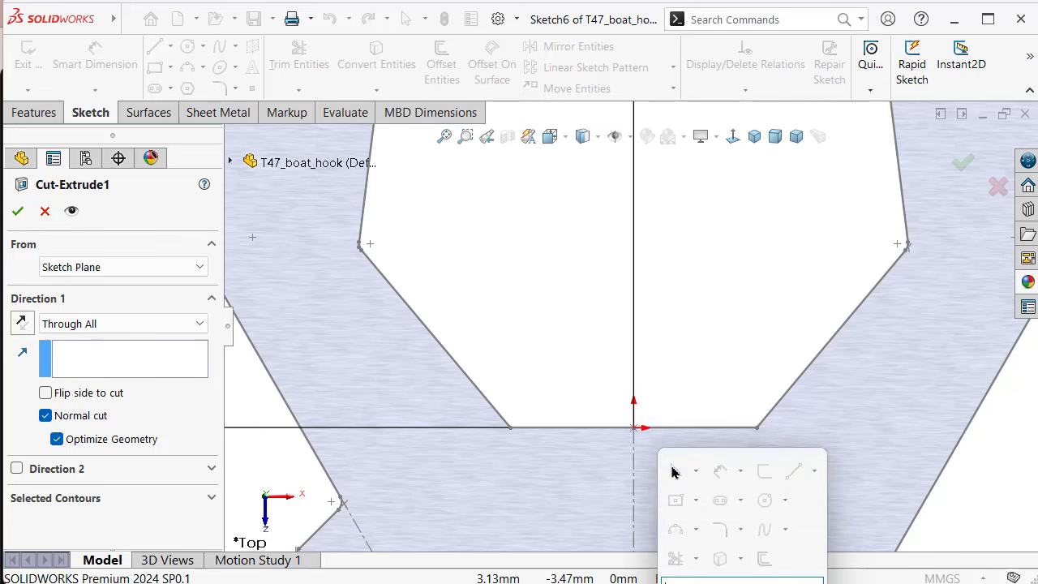
pyautogui.click(39, 214)
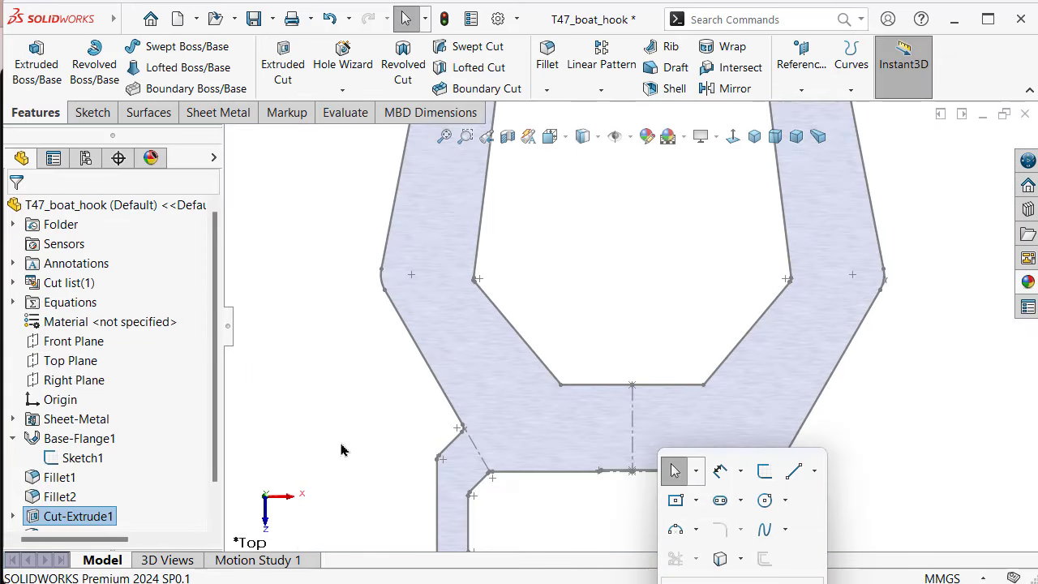
pyautogui.scroll(-1, 148, 444)
pyautogui.click(12, 477)
pyautogui.click(81, 496)
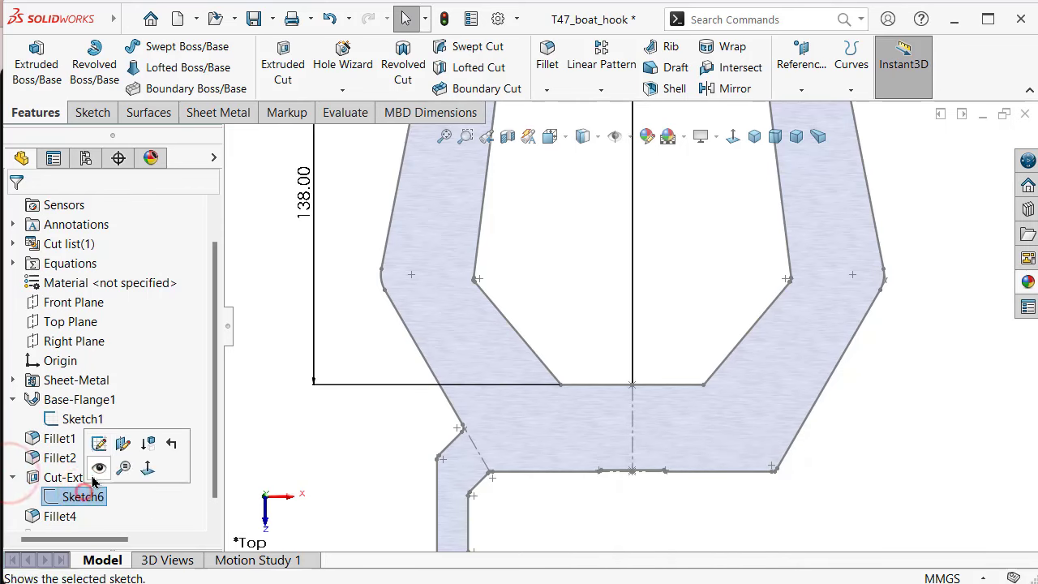
pyautogui.click(92, 446)
pyautogui.scroll(-5, 632, 410)
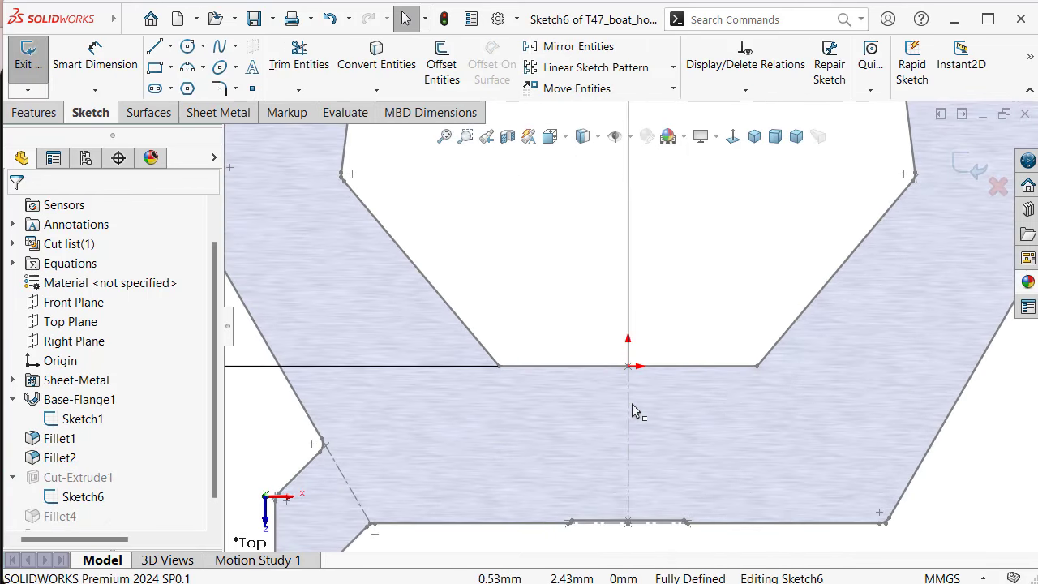
# Draw two circles on the centreline, one above the other
pyautogui.press('s')
pyautogui.click(744, 456)
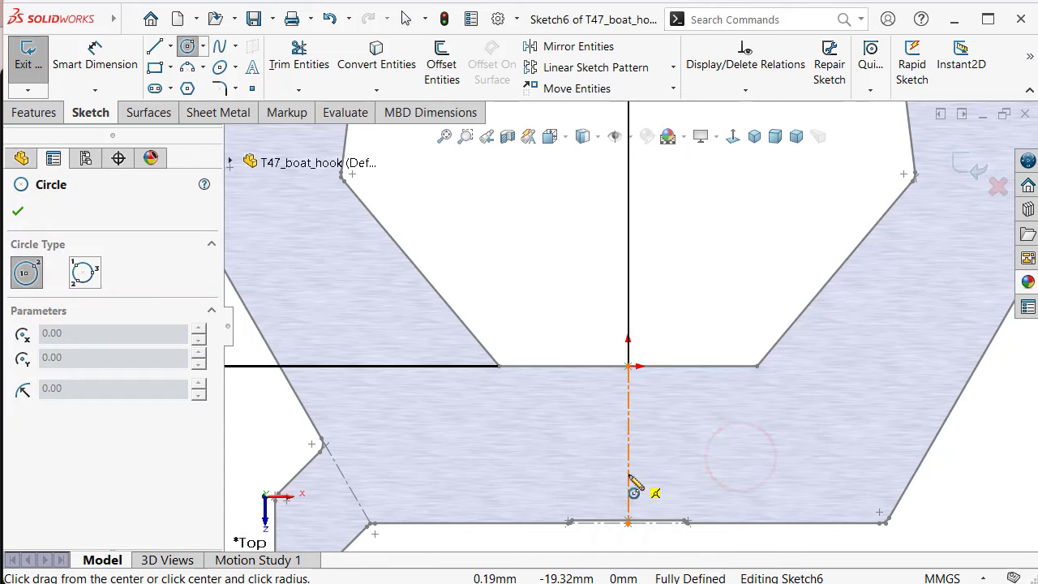
pyautogui.click(629, 474)
pyautogui.click(626, 459)
pyautogui.click(628, 409)
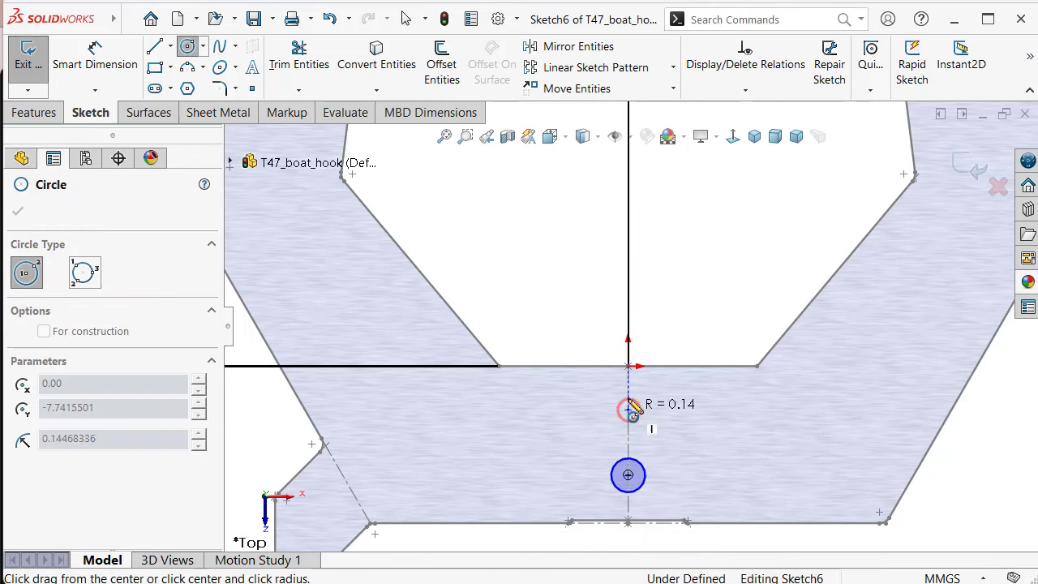
pyautogui.click(626, 392)
# Dimension the two circle centres 8 mm apart
pyautogui.moveTo(682, 327); pyautogui.dragTo(679, 231, button='right')
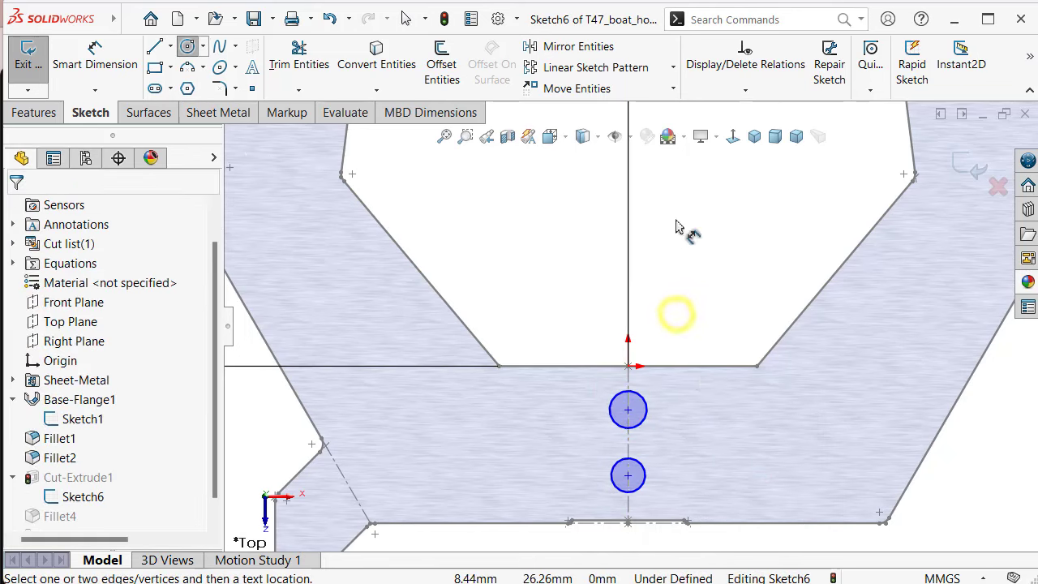
pyautogui.click(628, 410)
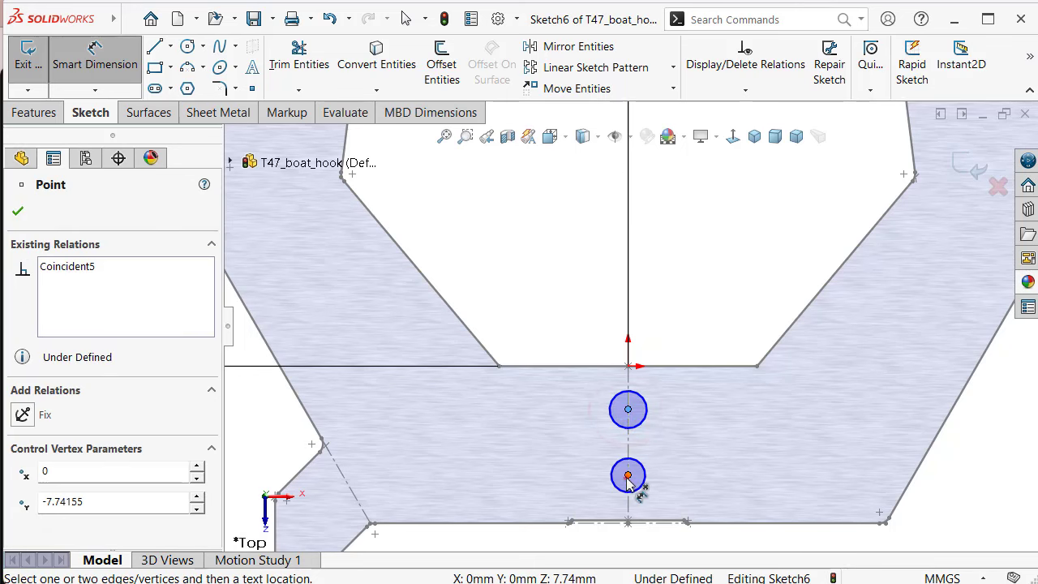
pyautogui.click(627, 476)
pyautogui.click(559, 450)
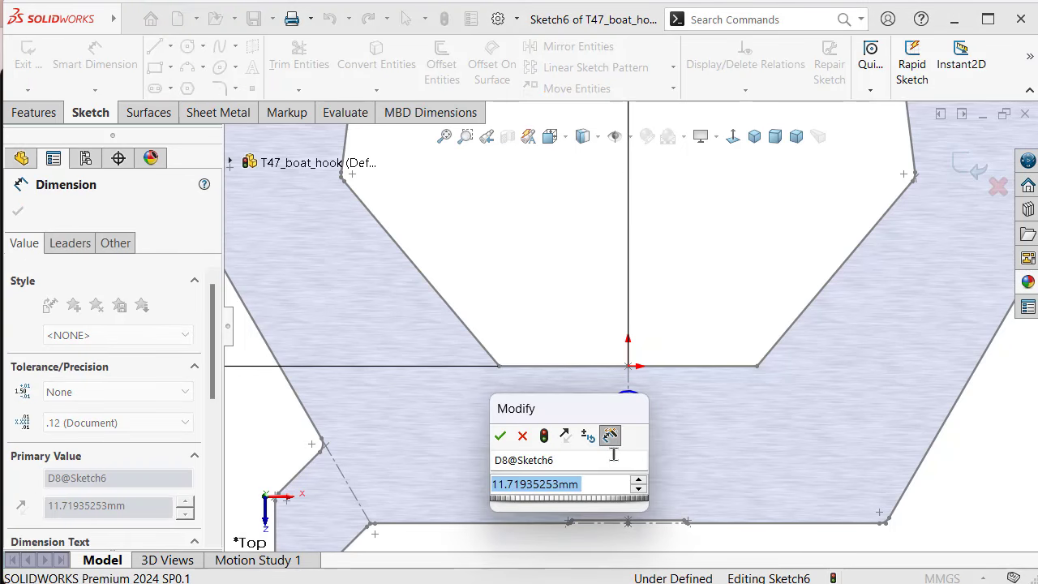
pyautogui.write('4')
pyautogui.press('BackSpace')
pyautogui.write('8')
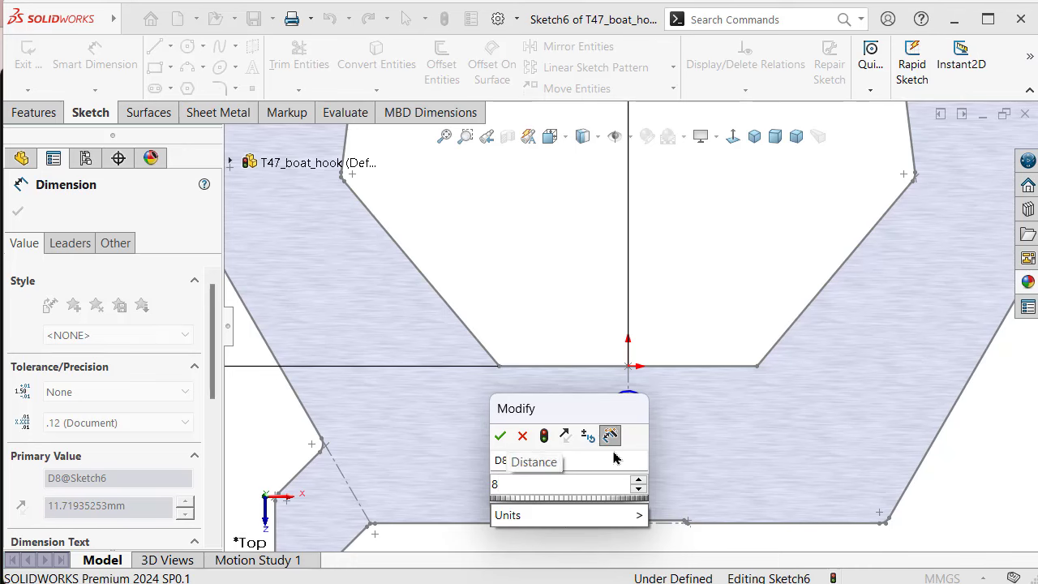
pyautogui.press('Return')
# Give the lower circle a 4 mm diameter, with its centre 4 mm from the bottom edge
pyautogui.click(645, 476)
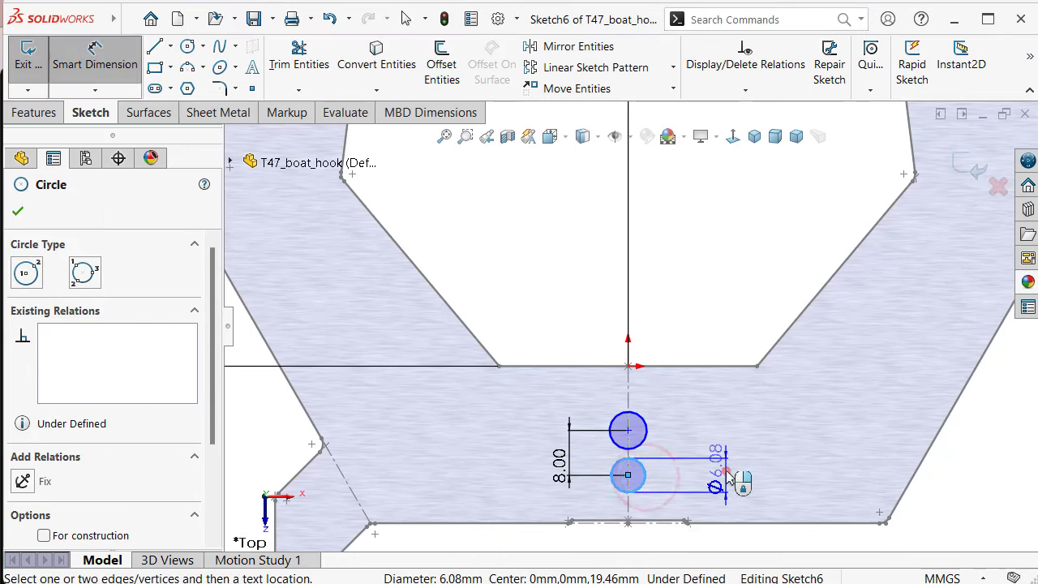
pyautogui.click(732, 479)
pyautogui.write('4')
pyautogui.press('Return')
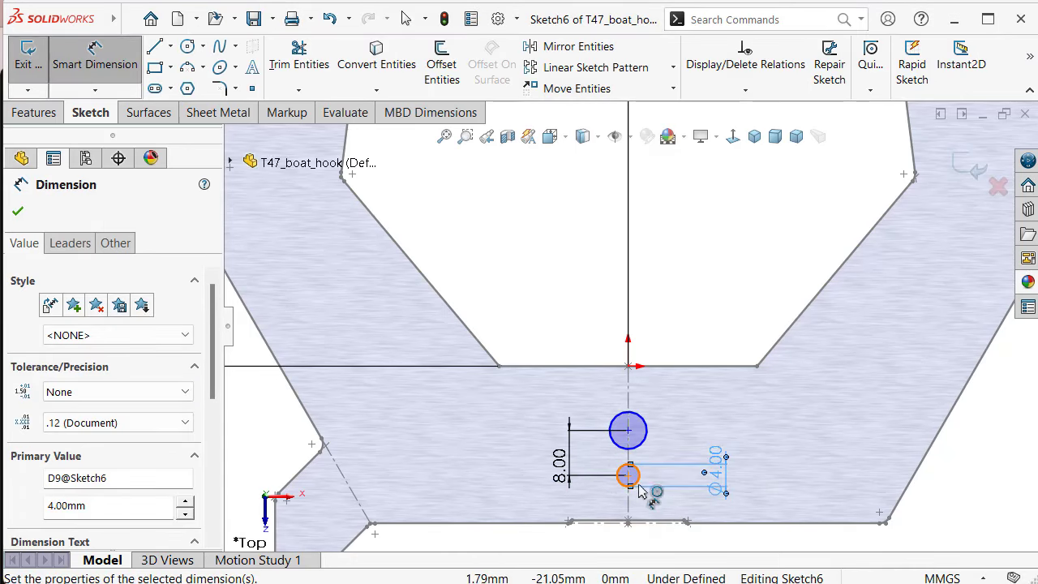
pyautogui.click(628, 476)
pyautogui.scroll(-5, 645, 516)
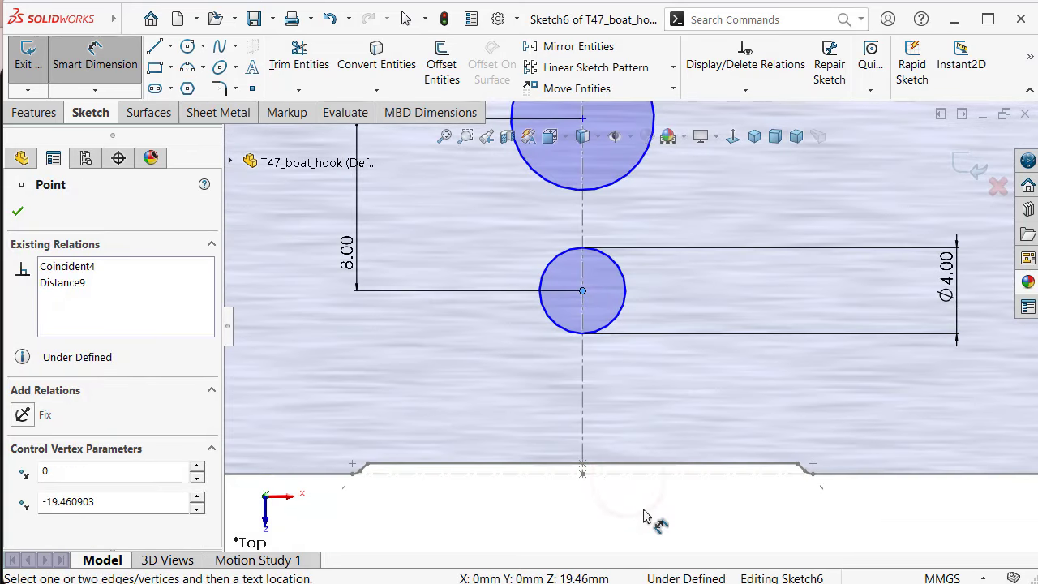
pyautogui.click(584, 468)
pyautogui.click(544, 434)
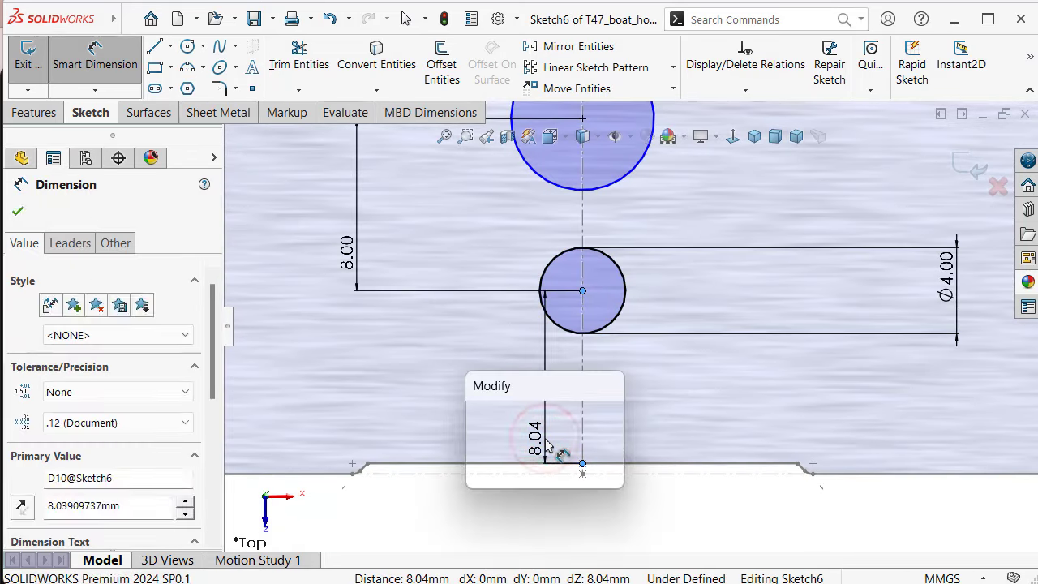
pyautogui.write('4')
pyautogui.press('Return')
pyautogui.scroll(2, 538, 440)
pyautogui.scroll(2, 544, 336)
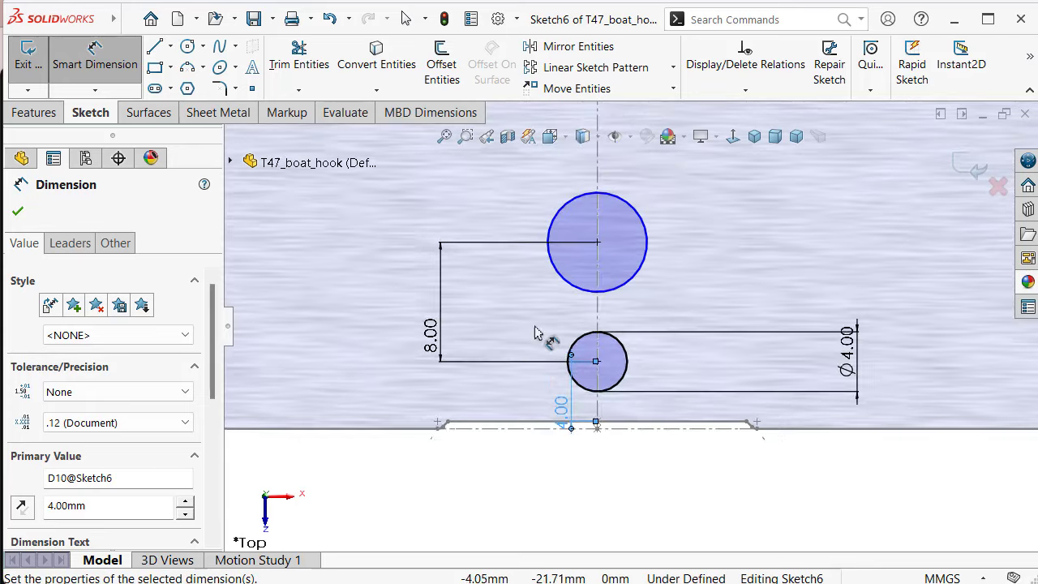
pyautogui.scroll(1, 535, 316)
pyautogui.press('Escape')
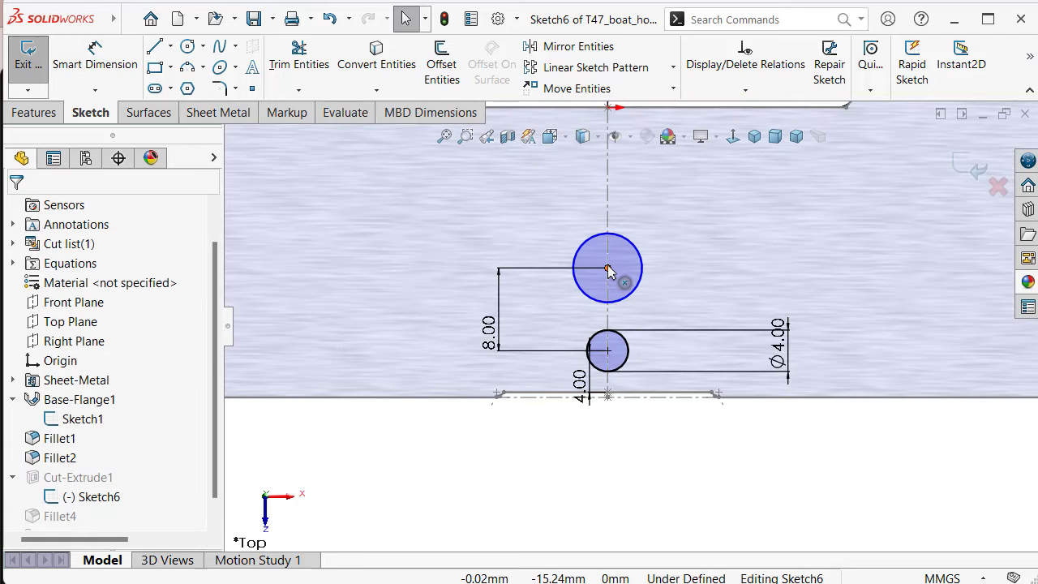
# Make the upper and lower circles equal in size
pyautogui.click(638, 288)
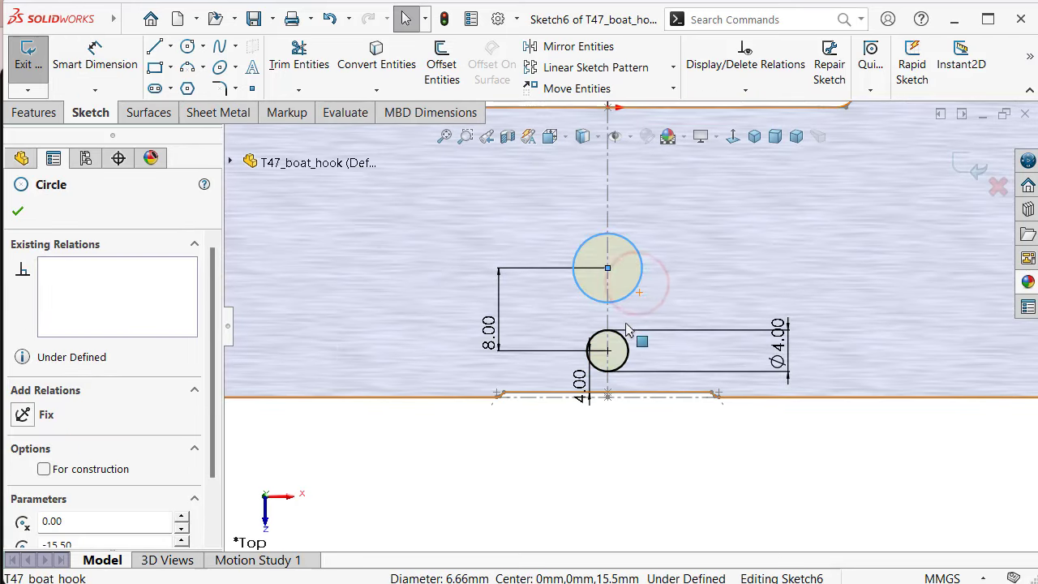
pyautogui.keyDown('ctrl'); pyautogui.click(628, 353); pyautogui.keyUp('ctrl')
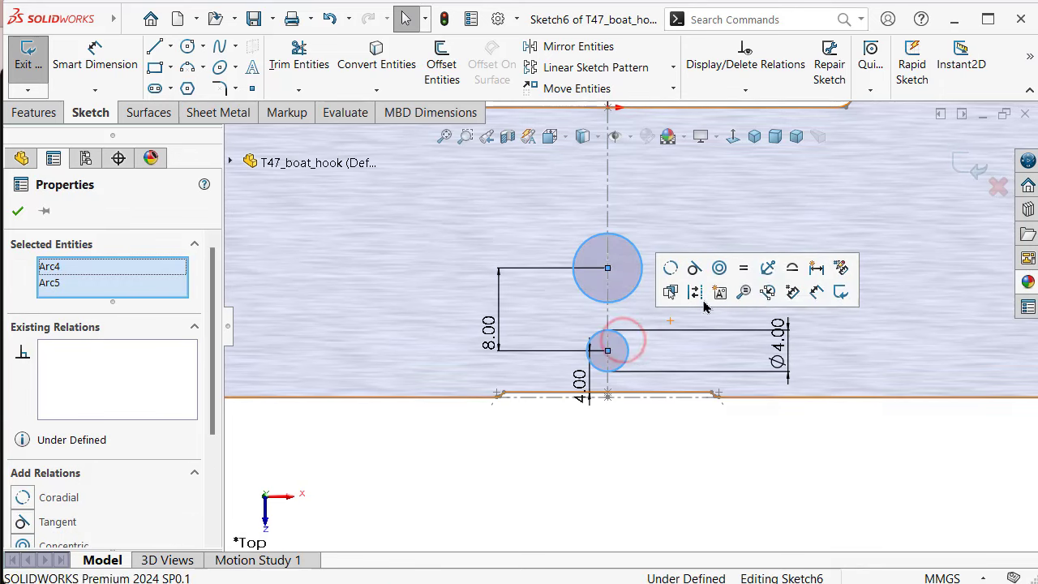
pyautogui.click(744, 270)
pyautogui.click(737, 482)
# Exit the sketch to rebuild the hole cut, then hide the profile sketch Sketch1
pyautogui.press('z')
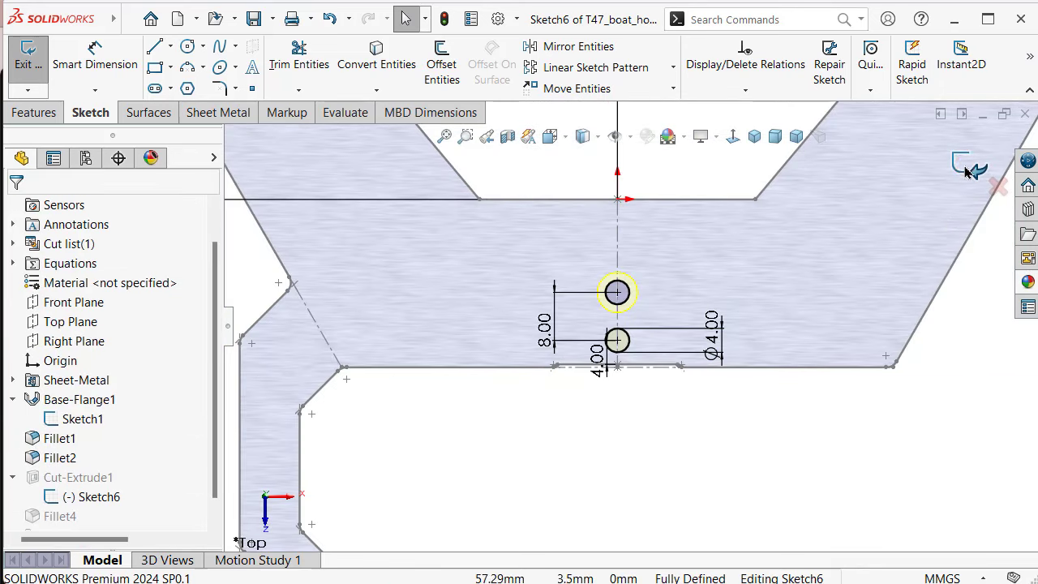
pyautogui.click(953, 180)
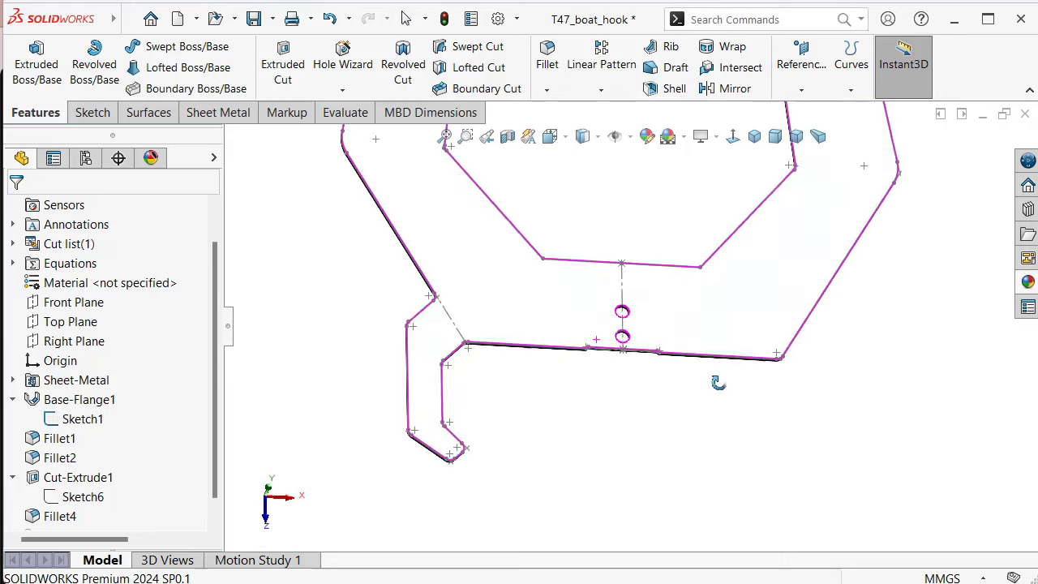
pyautogui.click(626, 294)
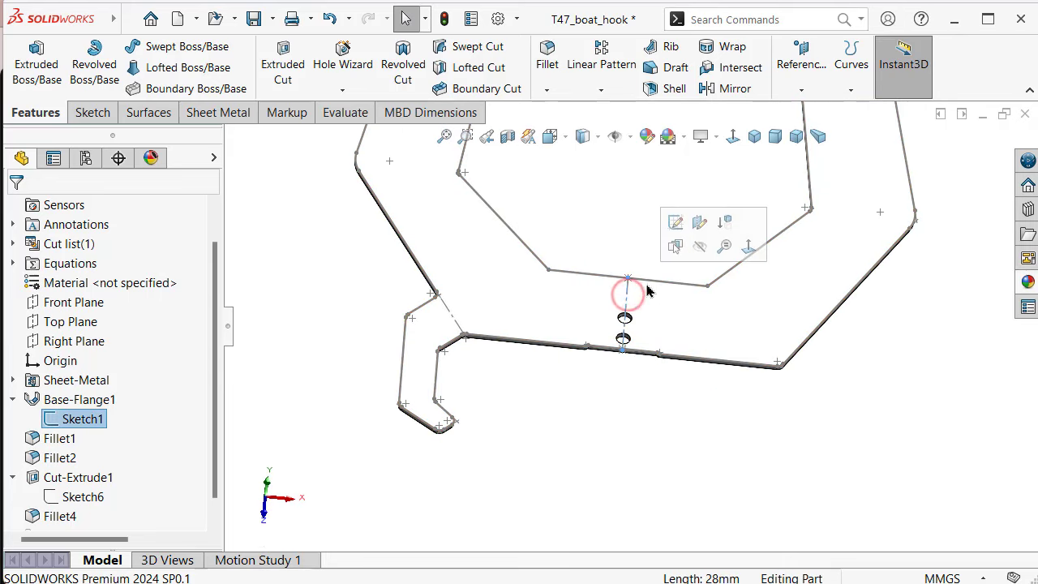
pyautogui.click(696, 247)
# Show the part in isometric view, save it, and start a new document
pyautogui.press('z')
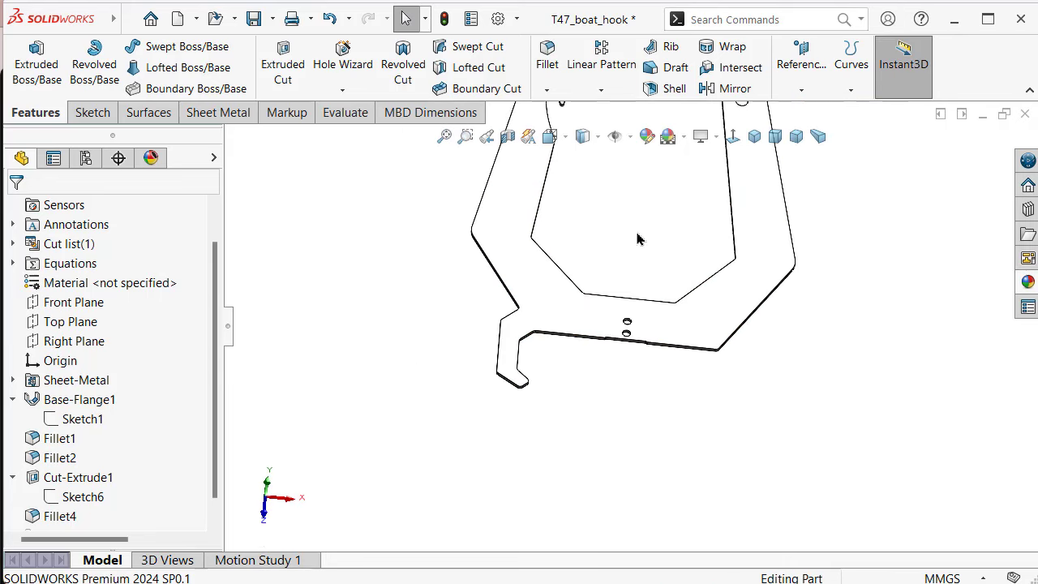
pyautogui.click(754, 136)
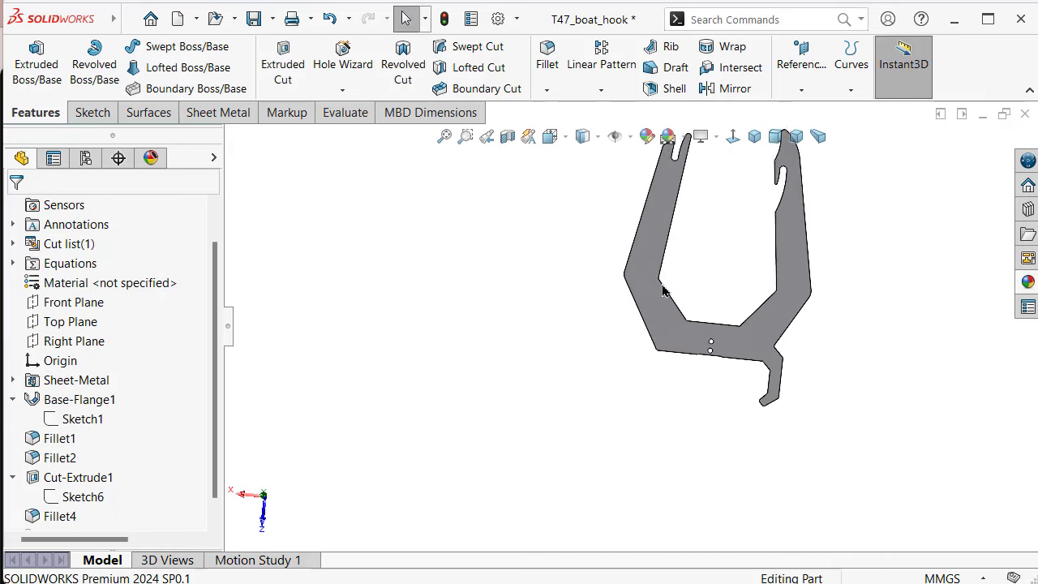
pyautogui.hotkey('ctrl', 's')
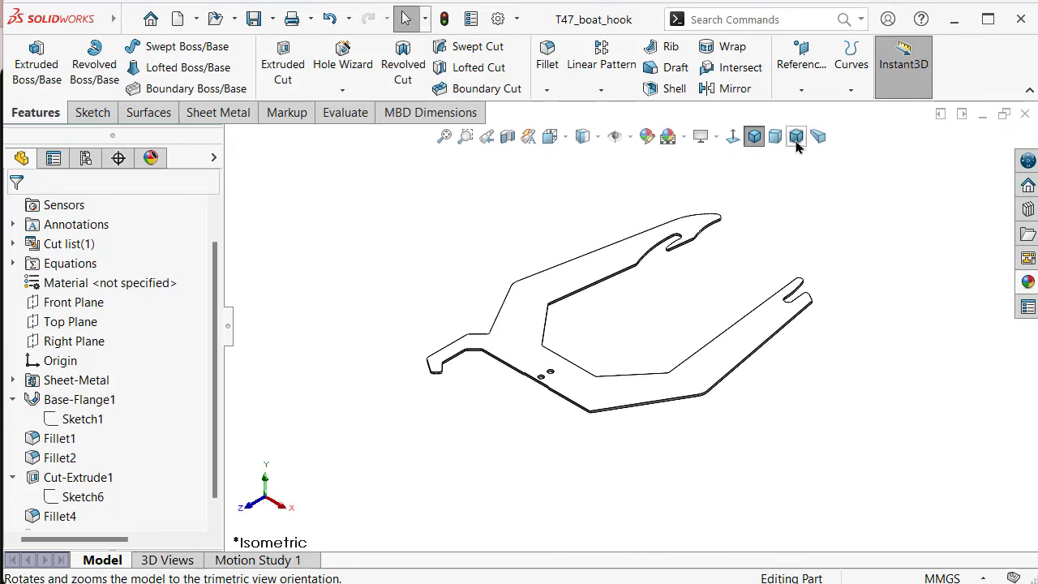
pyautogui.click(816, 136)
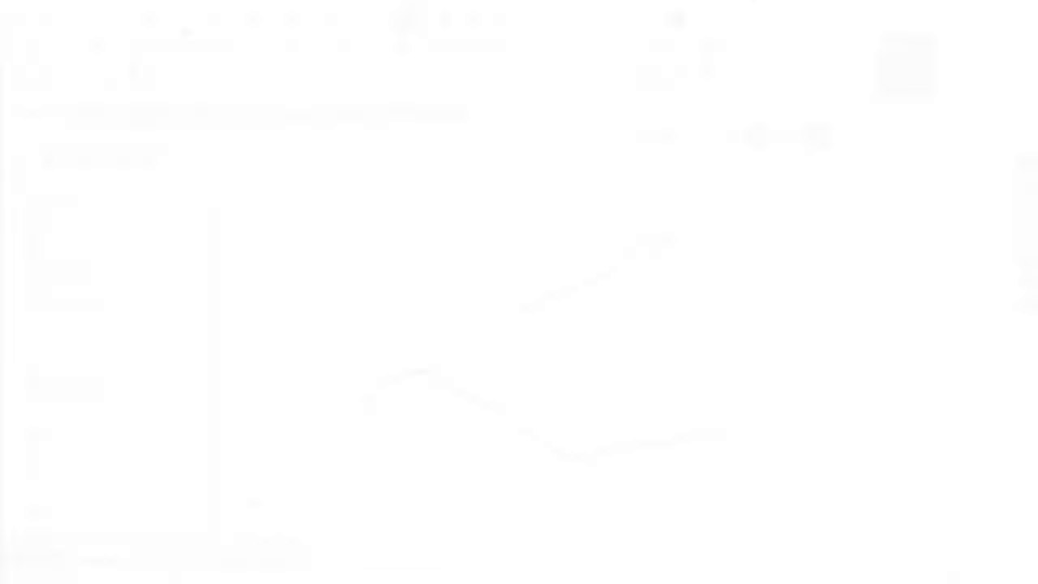
pyautogui.click(178, 18)
# Create a new blank part and start a sketch on the Top Plane
pyautogui.click(414, 286)
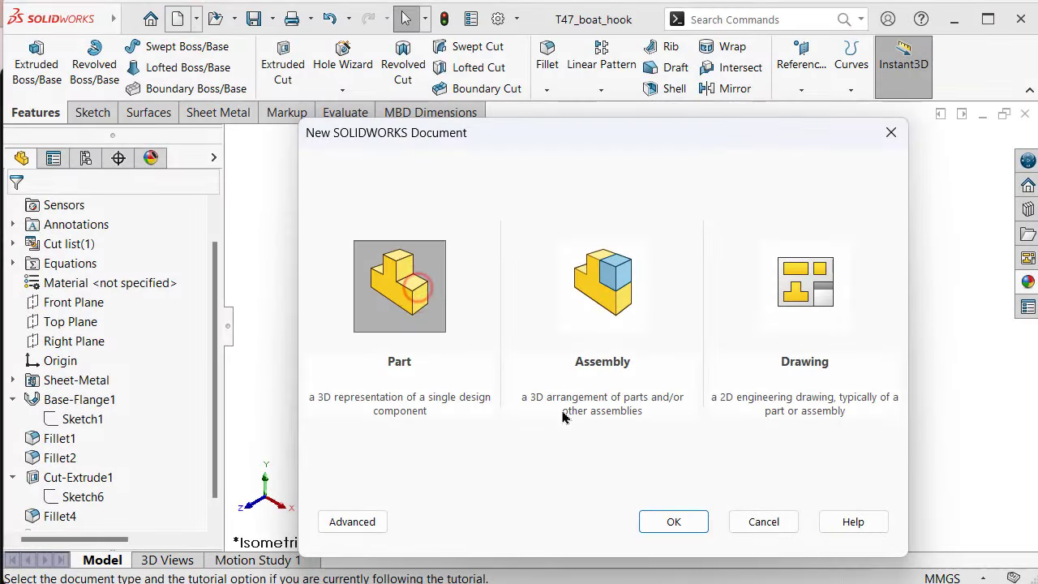
pyautogui.click(689, 520)
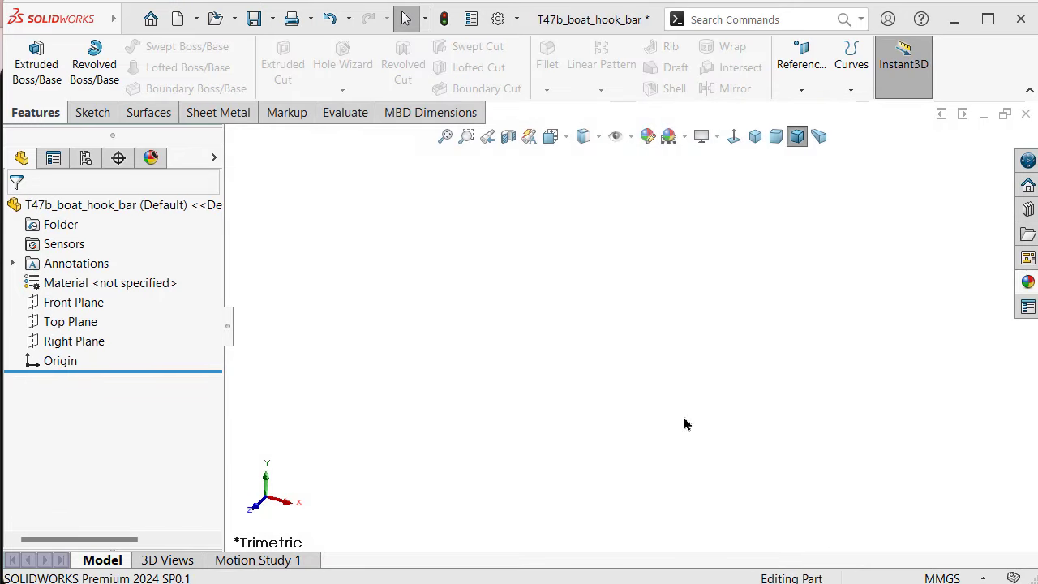
pyautogui.click(588, 316)
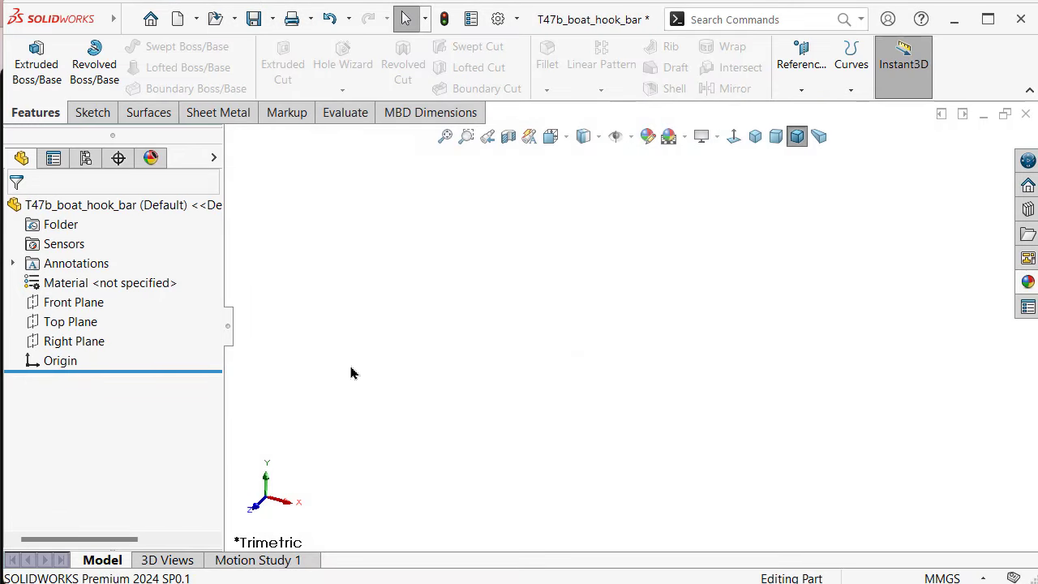
pyautogui.click(101, 323)
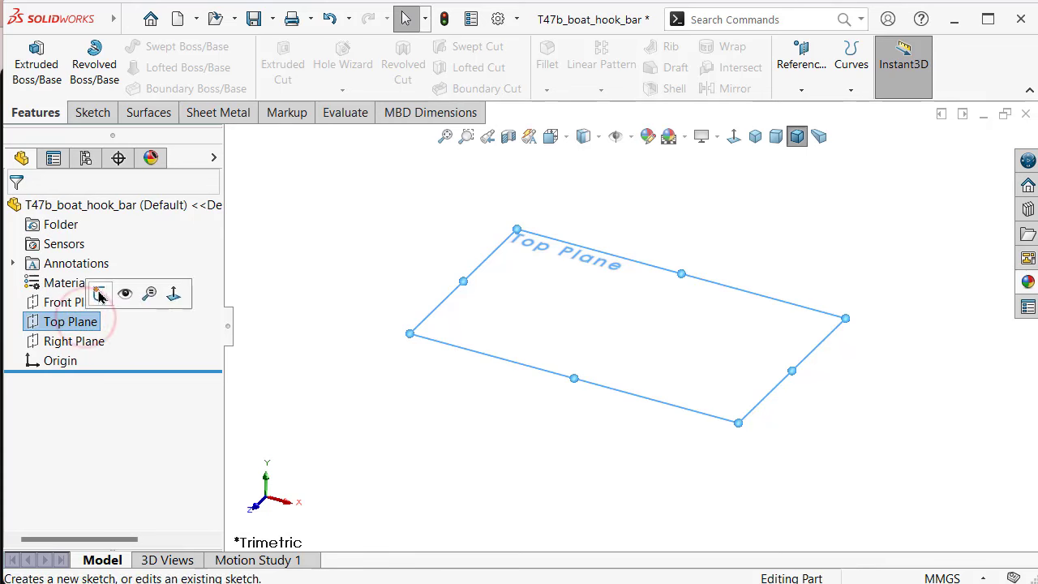
pyautogui.click(110, 292)
# Draw a horizontal midpoint line centred on the origin
pyautogui.press('s')
pyautogui.click(825, 404)
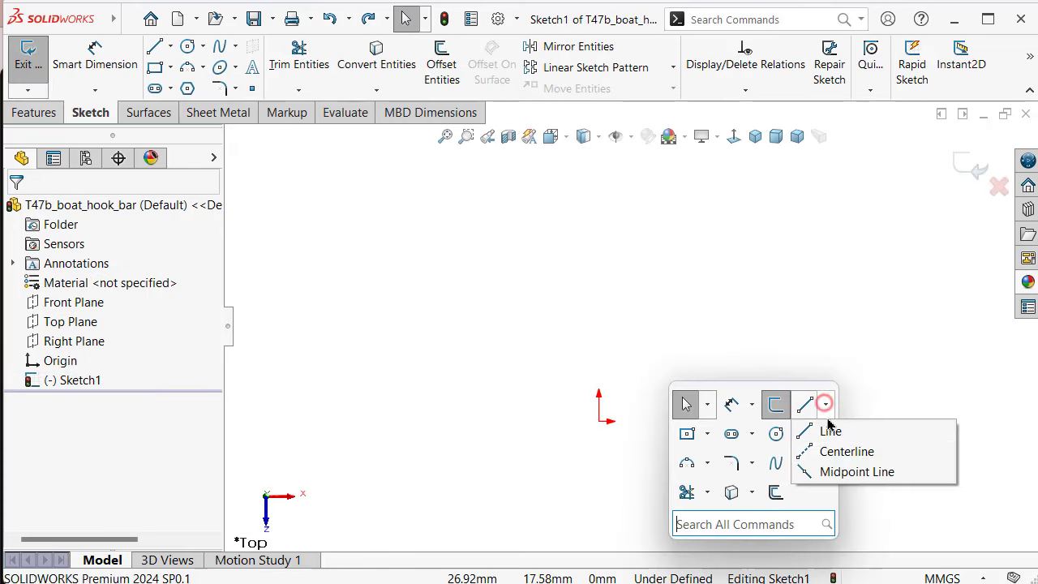
pyautogui.click(835, 470)
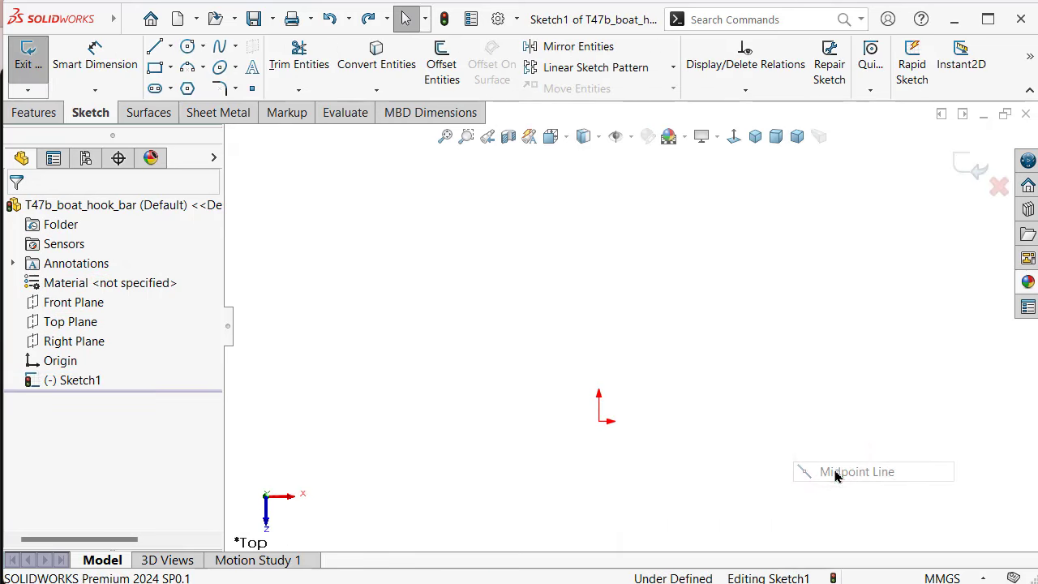
pyautogui.click(599, 420)
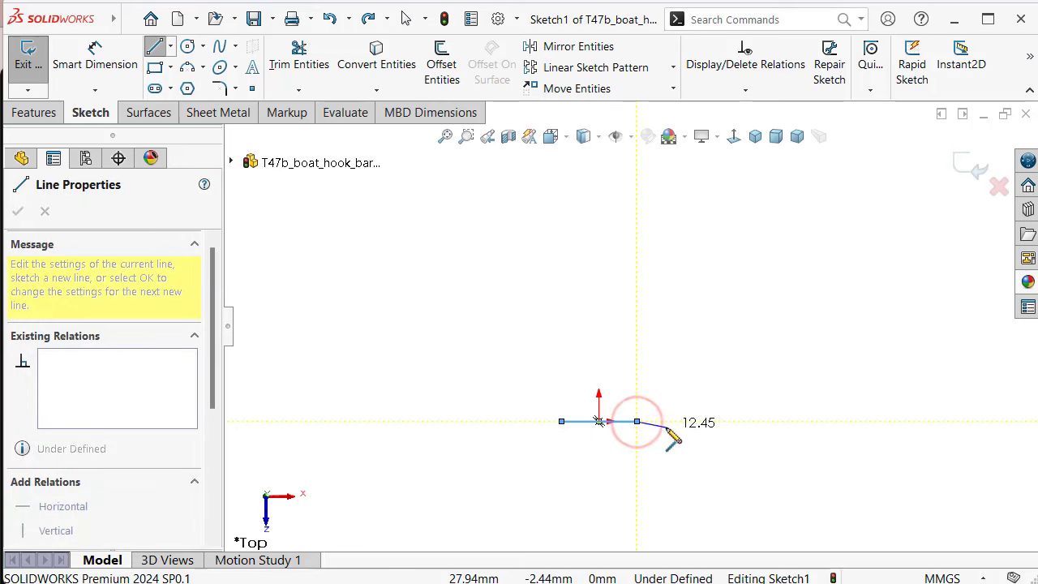
pyautogui.click(638, 421)
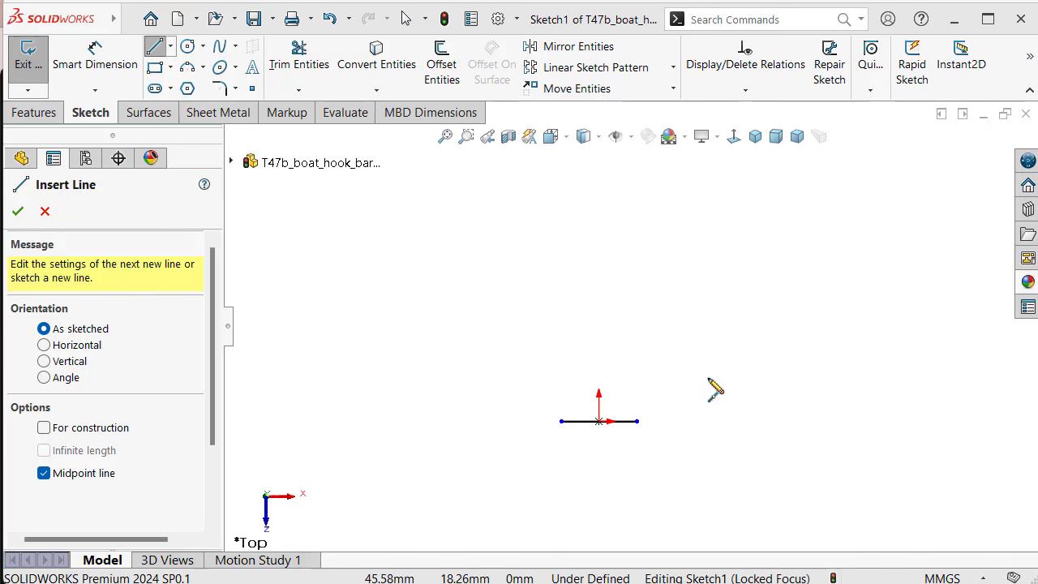
pyautogui.click(638, 420)
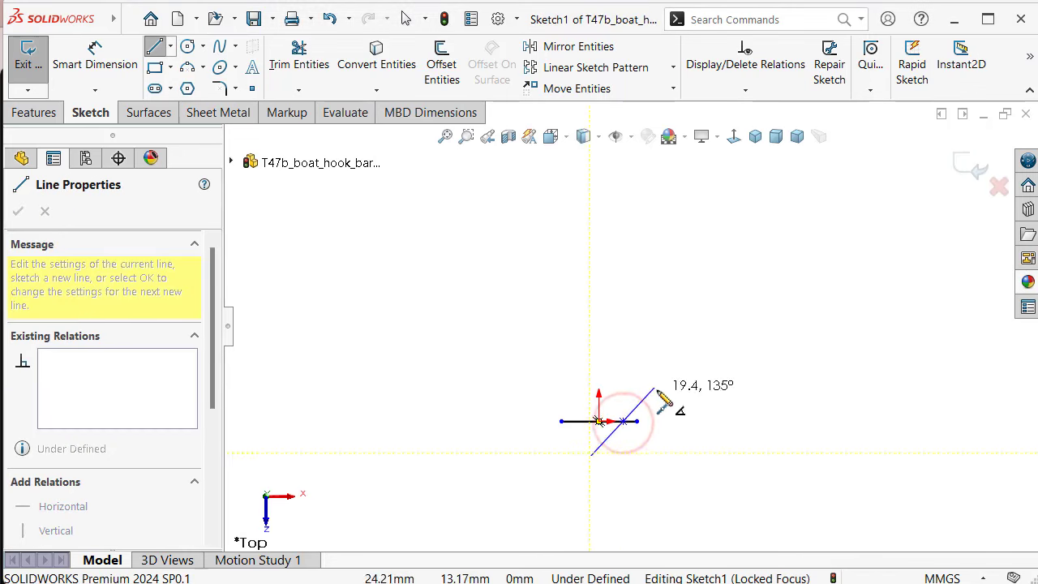
pyautogui.press('Escape')
# Dimension the horizontal line to 10 mm long
pyautogui.click(630, 422)
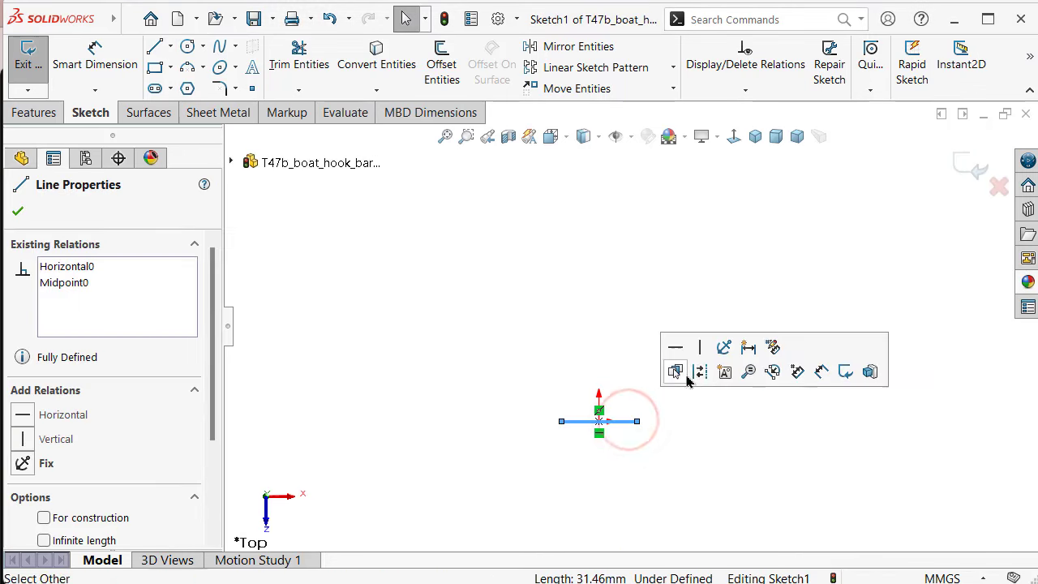
pyautogui.click(698, 366)
pyautogui.moveTo(720, 455); pyautogui.dragTo(730, 296, button='right')
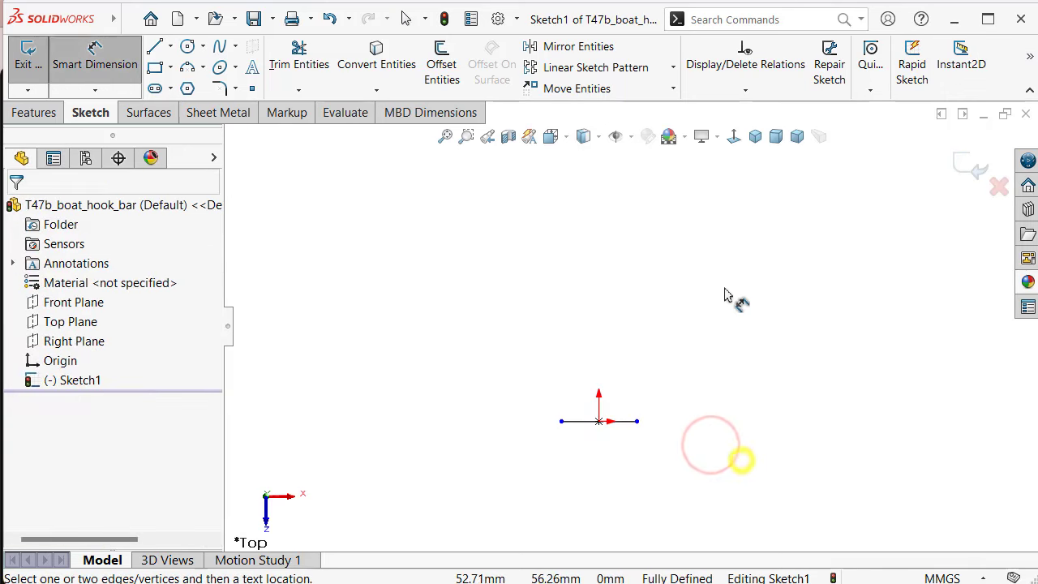
pyautogui.click(624, 420)
pyautogui.click(624, 466)
pyautogui.write('10')
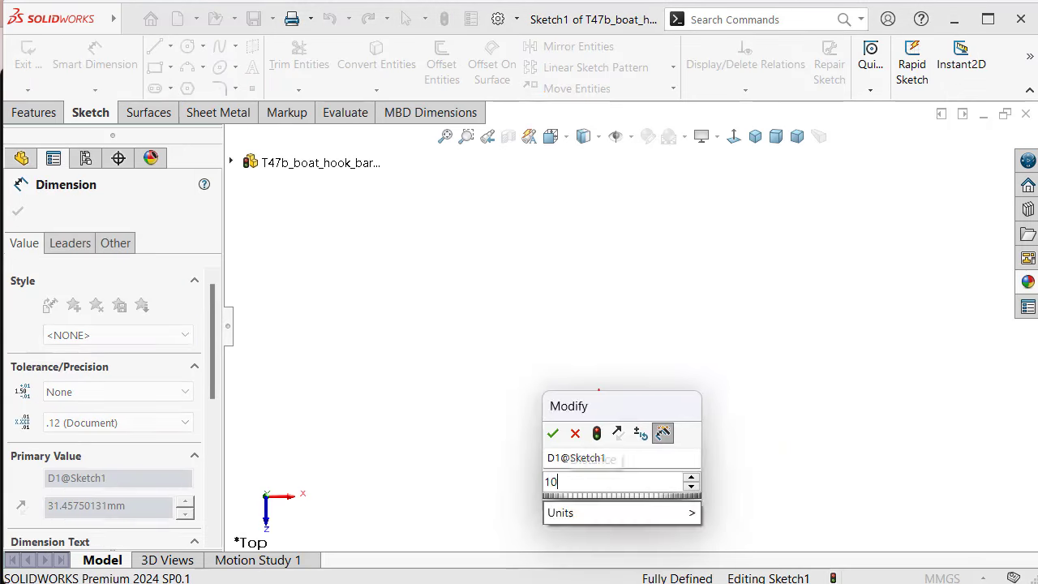
pyautogui.press('Return')
# Draw a line chain from the 10 mm line's right end: lower vertical leg, short slant, upper vertical leg
pyautogui.press('s')
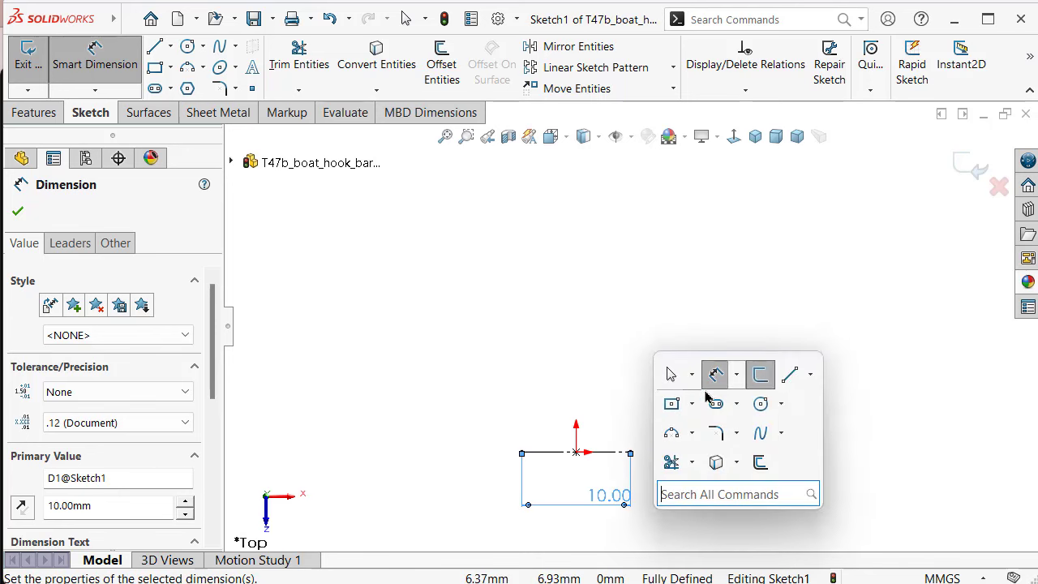
pyautogui.click(789, 374)
pyautogui.click(624, 459)
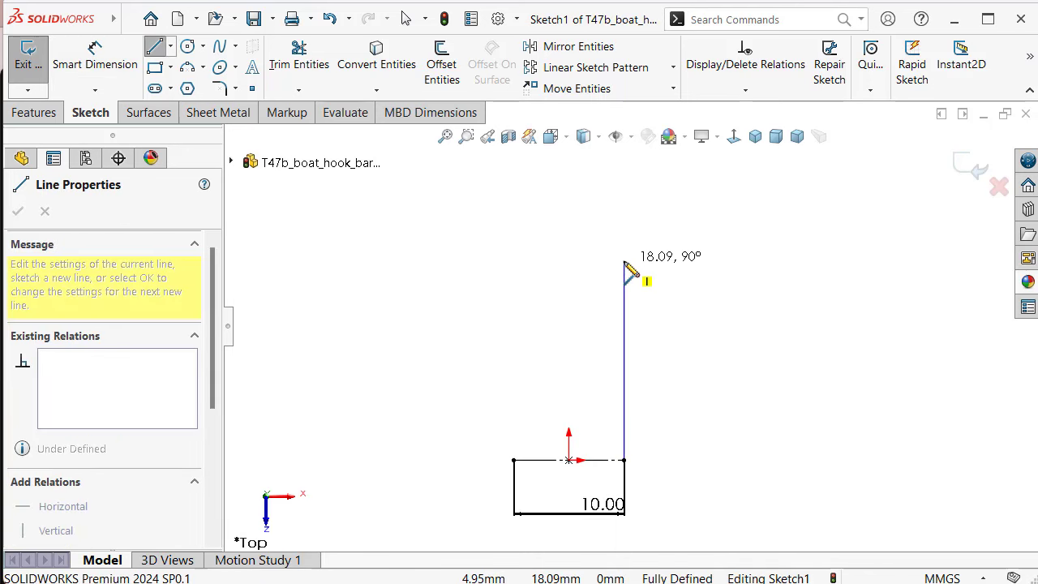
pyautogui.scroll(2, 625, 263)
pyautogui.scroll(2, 625, 263)
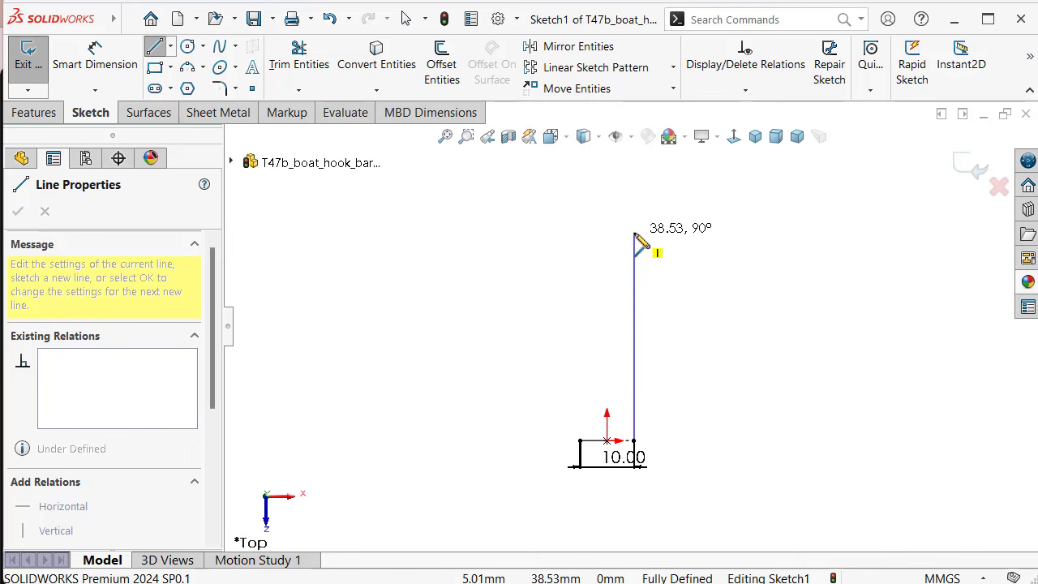
pyautogui.scroll(1, 639, 219)
pyautogui.scroll(1, 640, 231)
pyautogui.scroll(1, 641, 235)
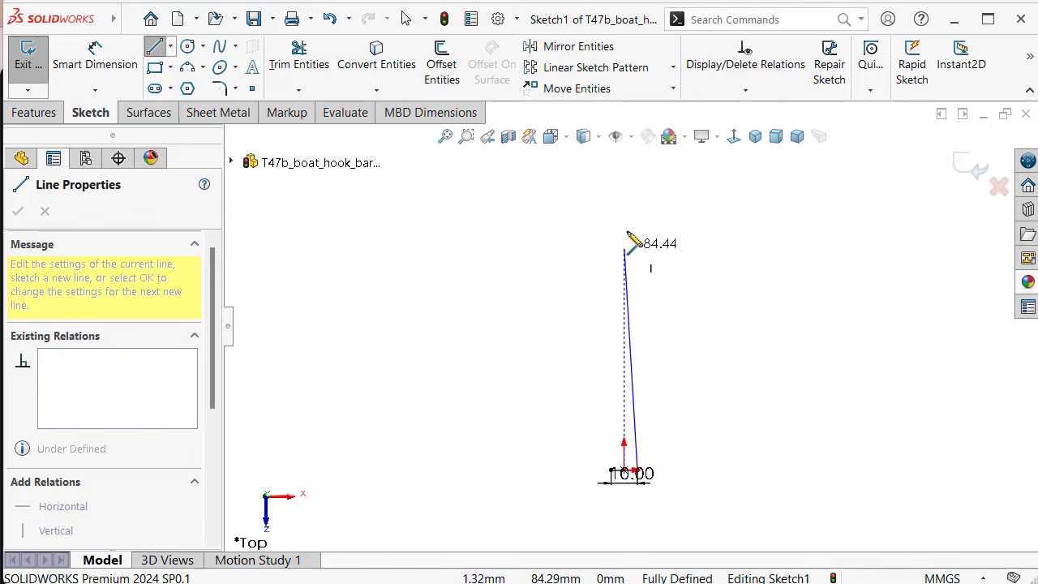
pyautogui.click(640, 235)
pyautogui.scroll(-3, 633, 203)
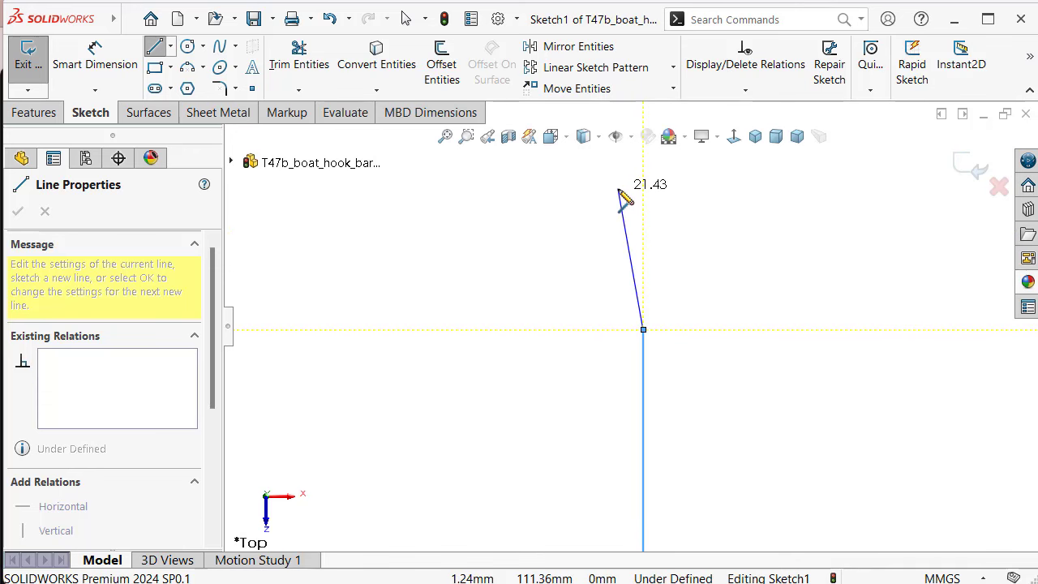
pyautogui.click(619, 193)
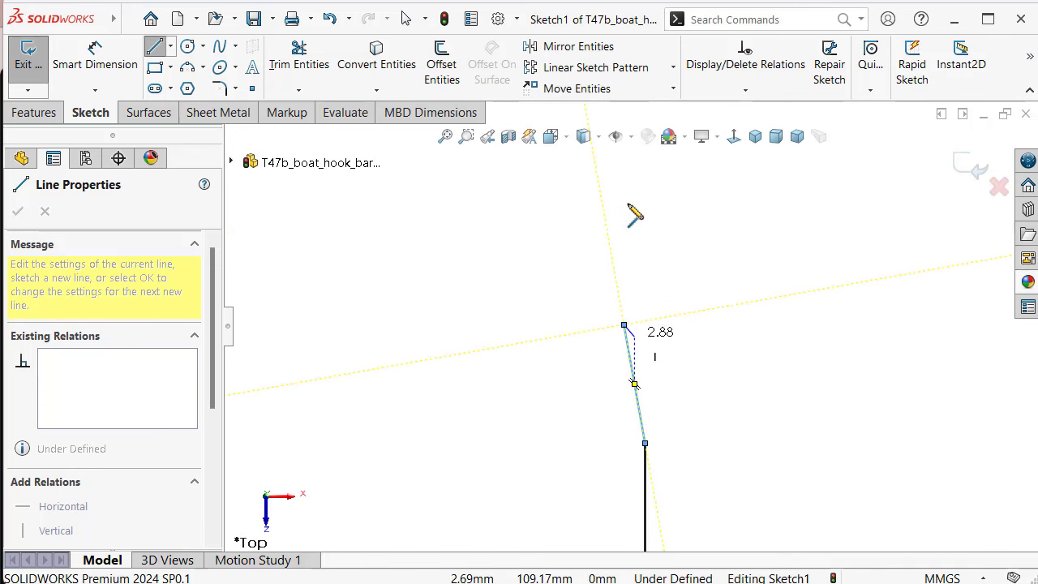
pyautogui.click(622, 178)
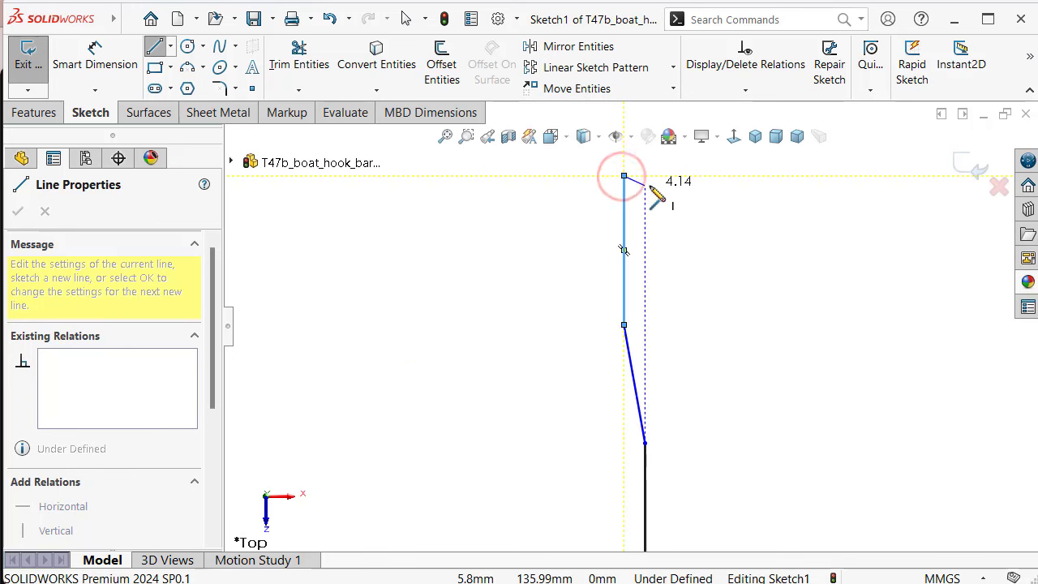
pyautogui.press('Escape')
# Place a length dimension on the lower vertical leg, to its right
pyautogui.scroll(3, 690, 267)
pyautogui.scroll(-2, 729, 455)
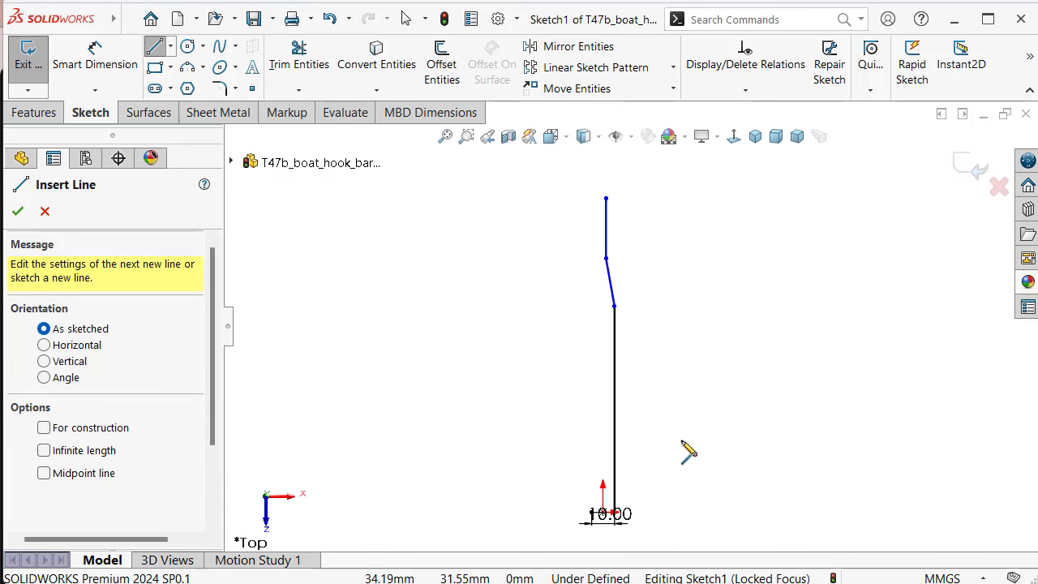
pyautogui.moveTo(683, 426); pyautogui.dragTo(670, 344, button='right')
pyautogui.click(614, 371)
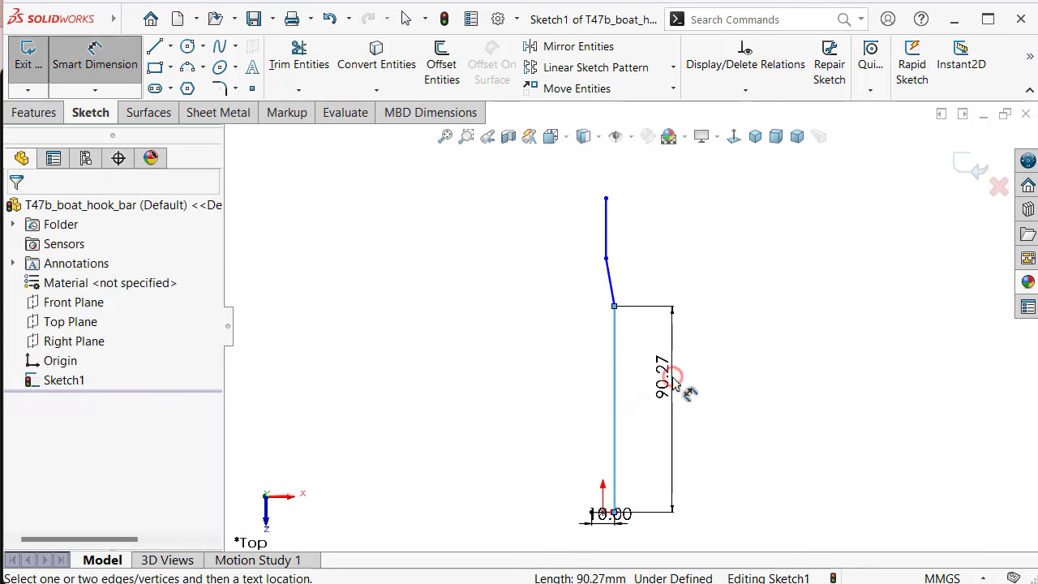
pyautogui.click(670, 381)
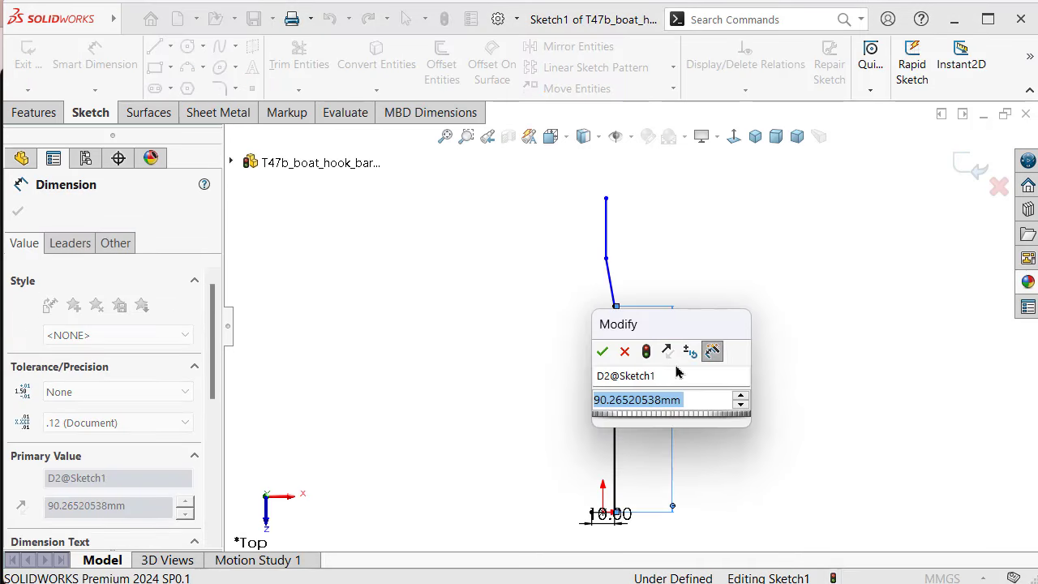
# Set the lower leg to 64 mm and the overall profile height to 140 mm
pyautogui.write('64')
pyautogui.press('Return')
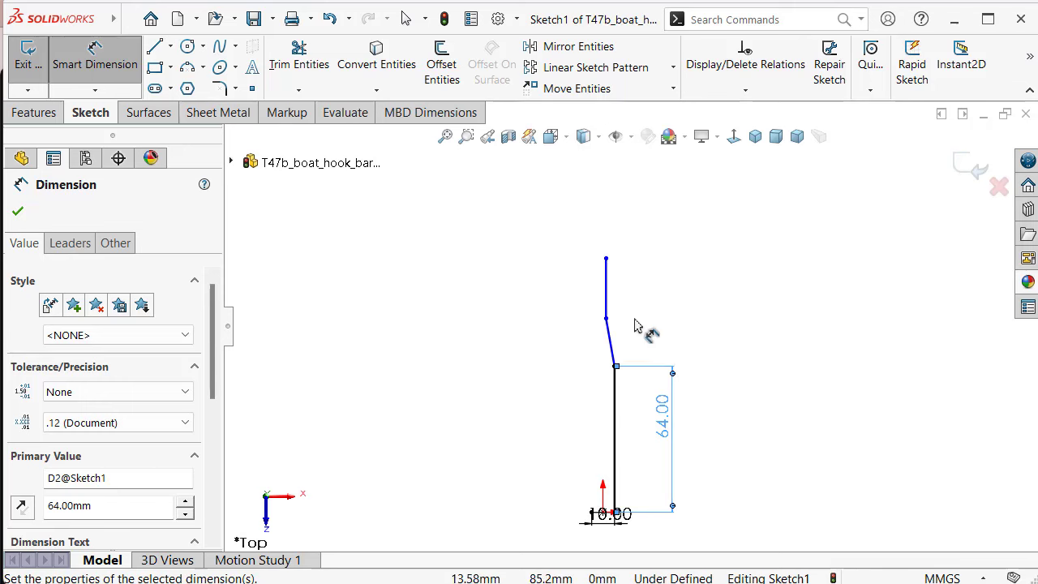
pyautogui.click(606, 259)
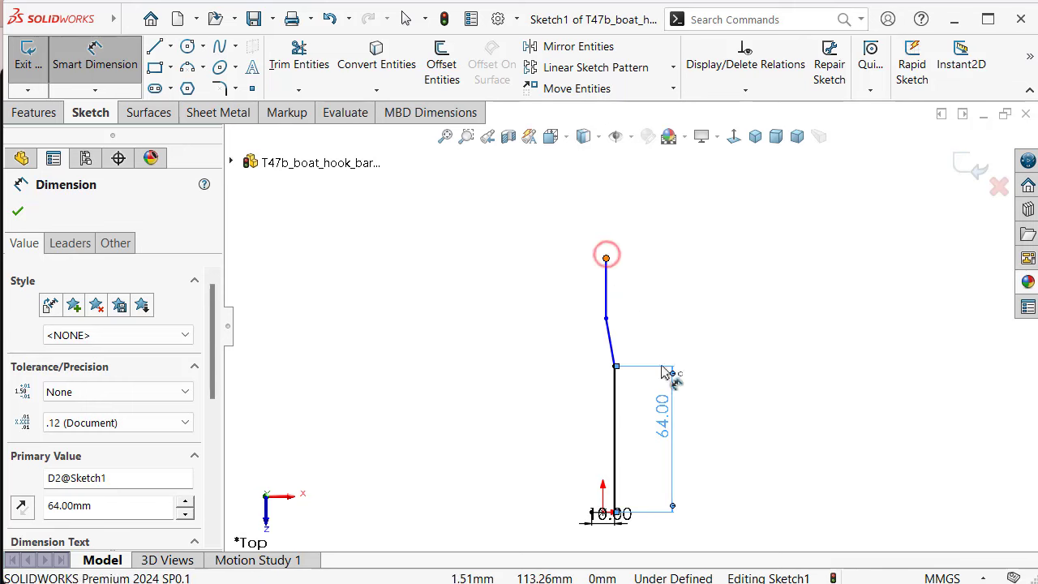
pyautogui.click(617, 514)
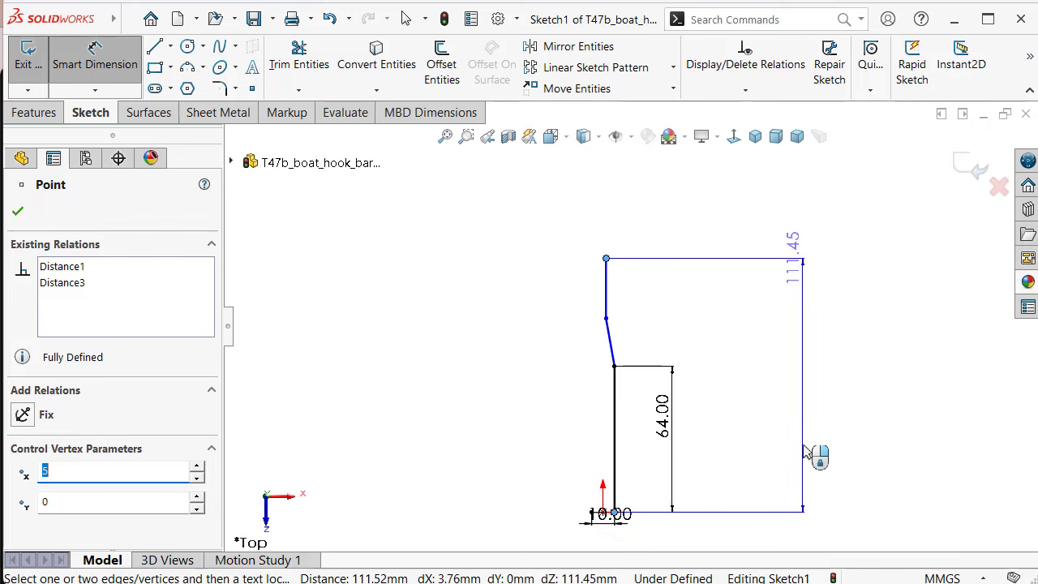
pyautogui.click(809, 446)
pyautogui.write('1')
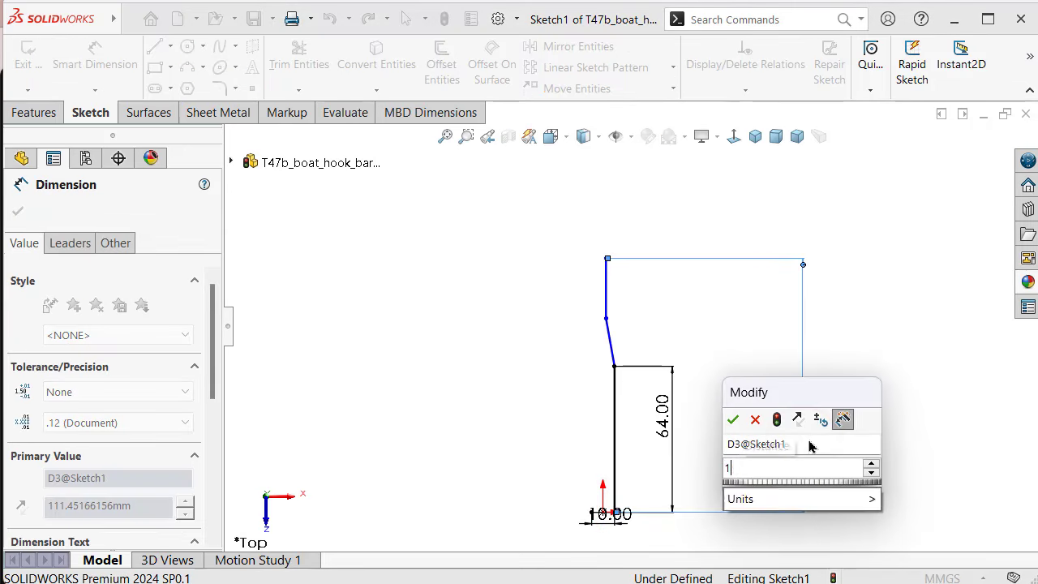
pyautogui.write('40')
pyautogui.press('Return')
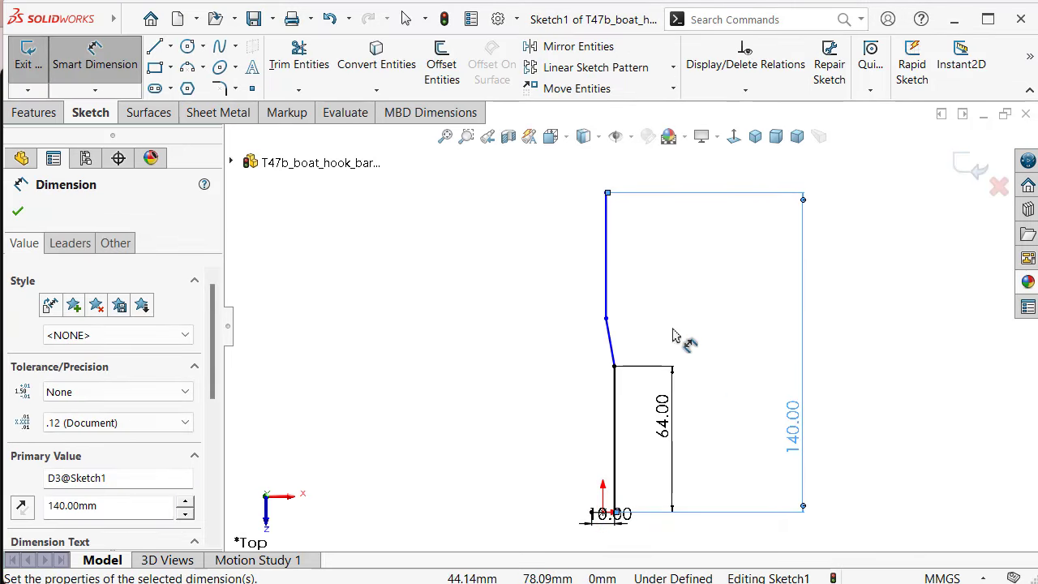
pyautogui.scroll(-2, 608, 320)
pyautogui.press('Escape')
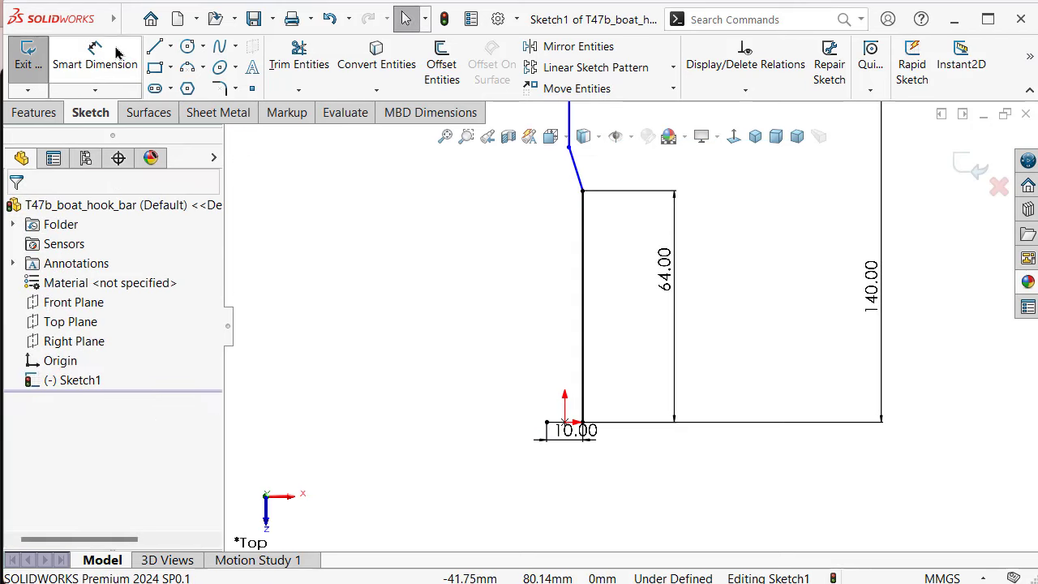
# Dimension the slanted joggle's horizontal offset as 3 mm
pyautogui.click(116, 51)
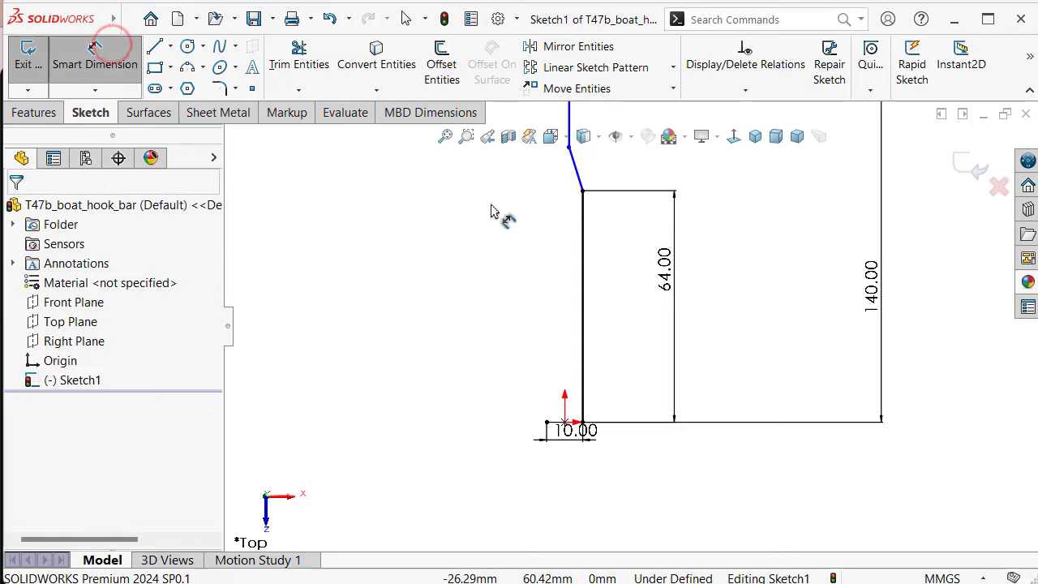
pyautogui.click(567, 149)
pyautogui.click(582, 192)
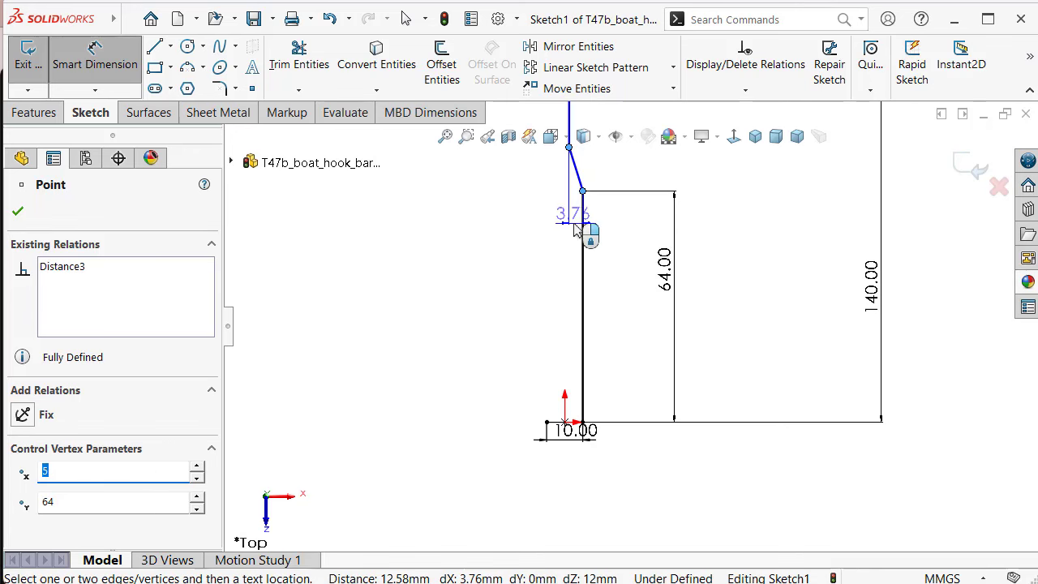
pyautogui.click(573, 231)
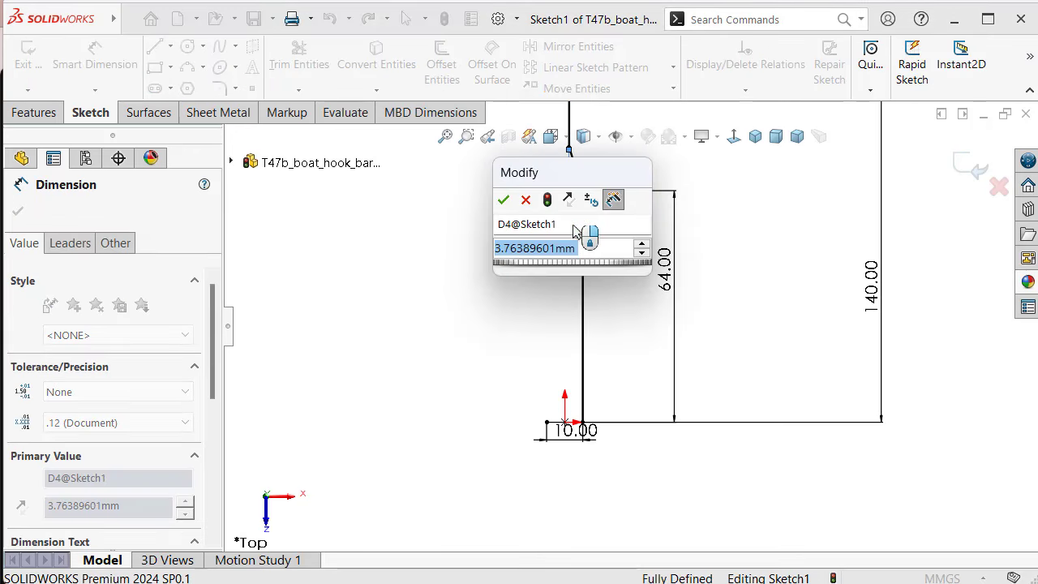
pyautogui.write('3')
pyautogui.press('Return')
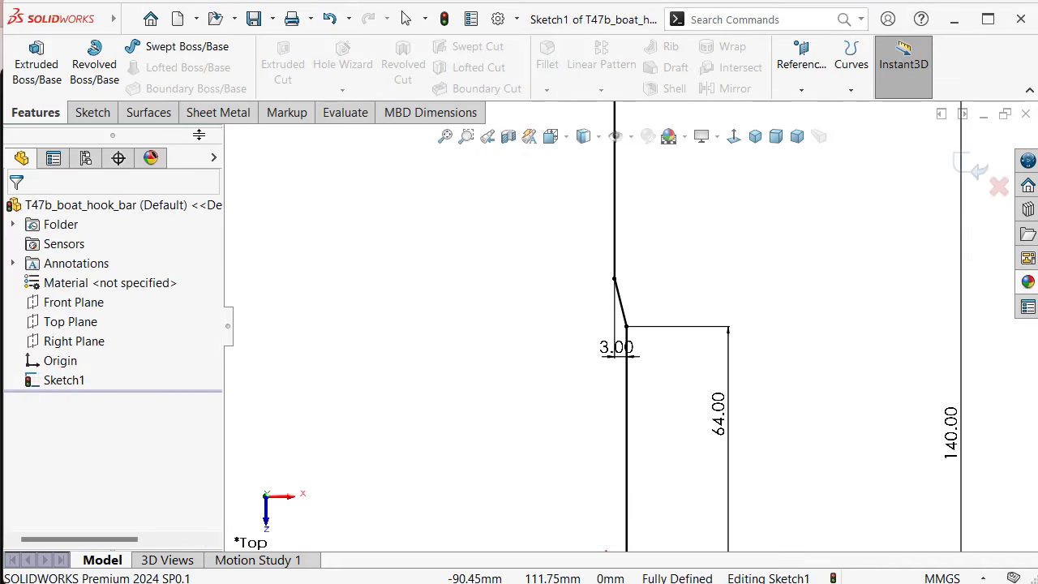
# Start a Base Flange from the profile sketch with a 10 mm bend radius
pyautogui.click(223, 115)
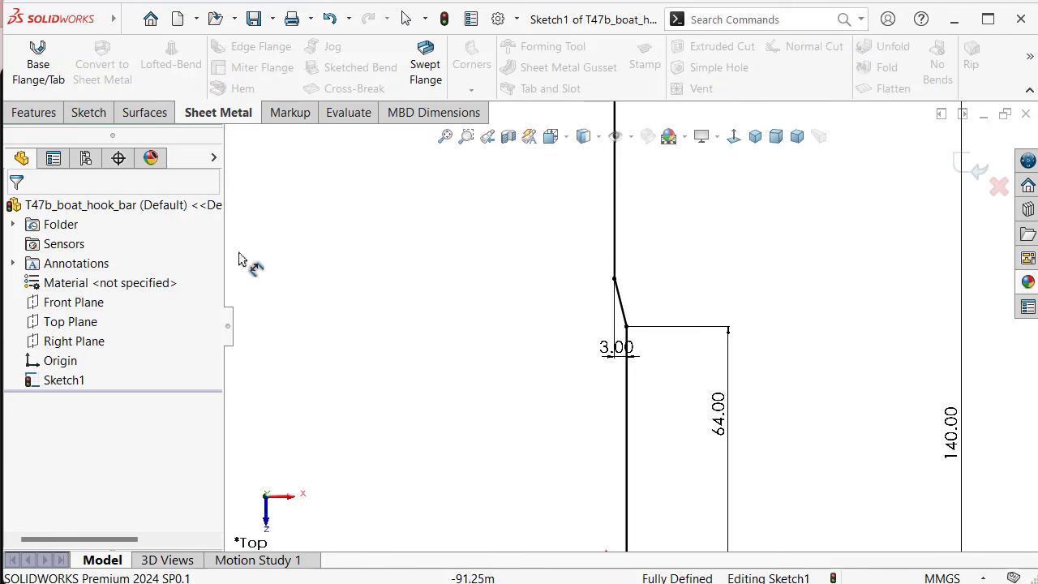
pyautogui.click(37, 56)
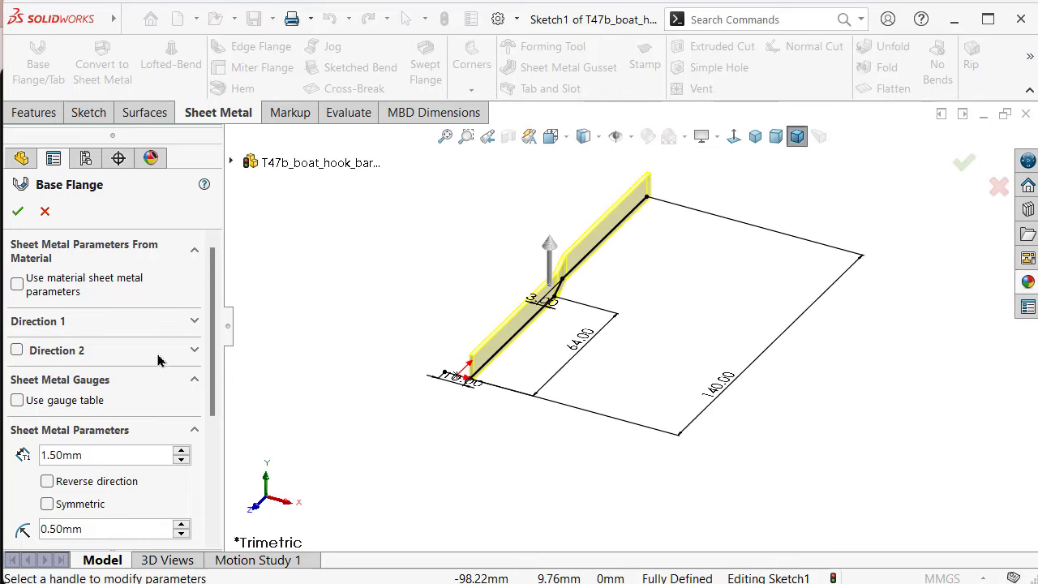
pyautogui.moveTo(213, 364); pyautogui.dragTo(214, 426)
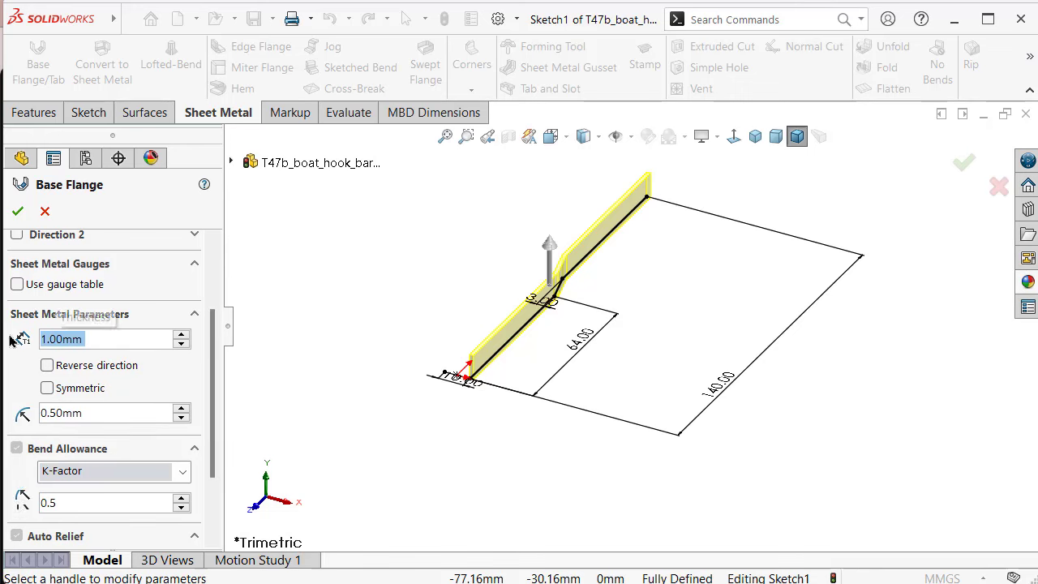
pyautogui.click(297, 252)
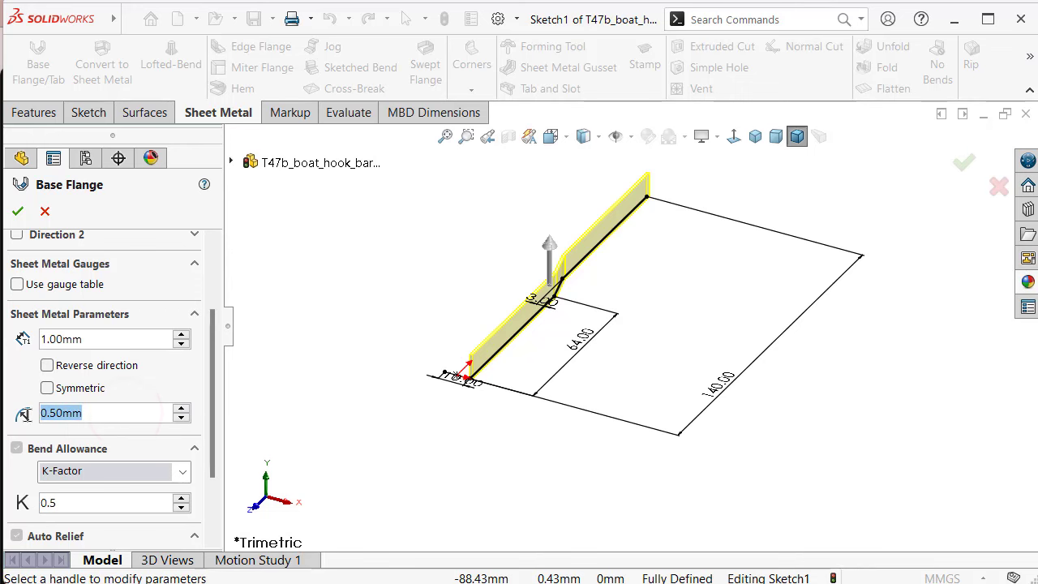
pyautogui.write('10')
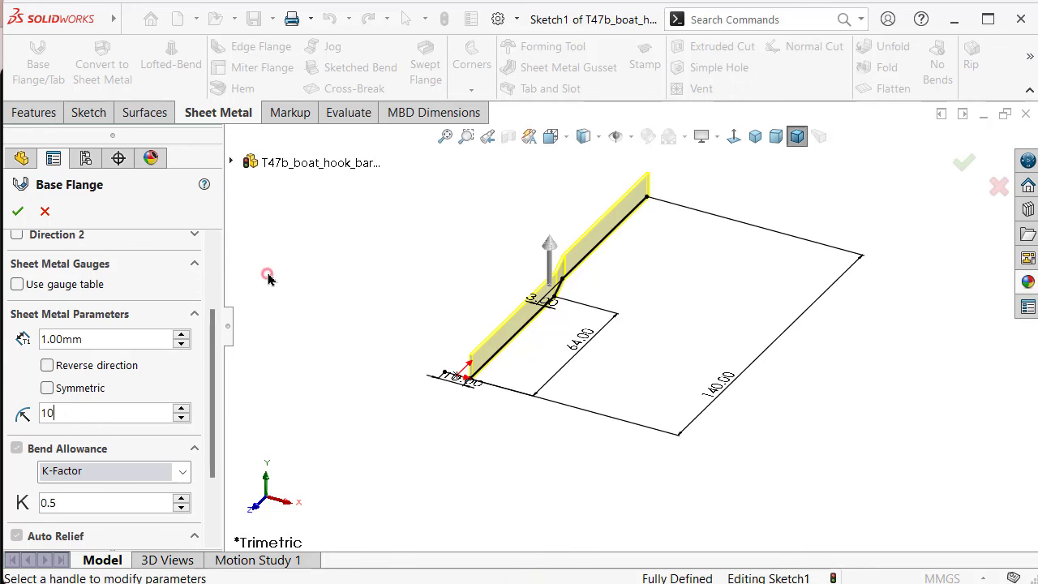
pyautogui.click(266, 272)
pyautogui.scroll(-3, 478, 287)
pyautogui.moveTo(479, 287)
pyautogui.mouseDown(button='middle')
pyautogui.moveTo(476, 424)
pyautogui.moveTo(470, 371)
pyautogui.mouseUp(button='middle')
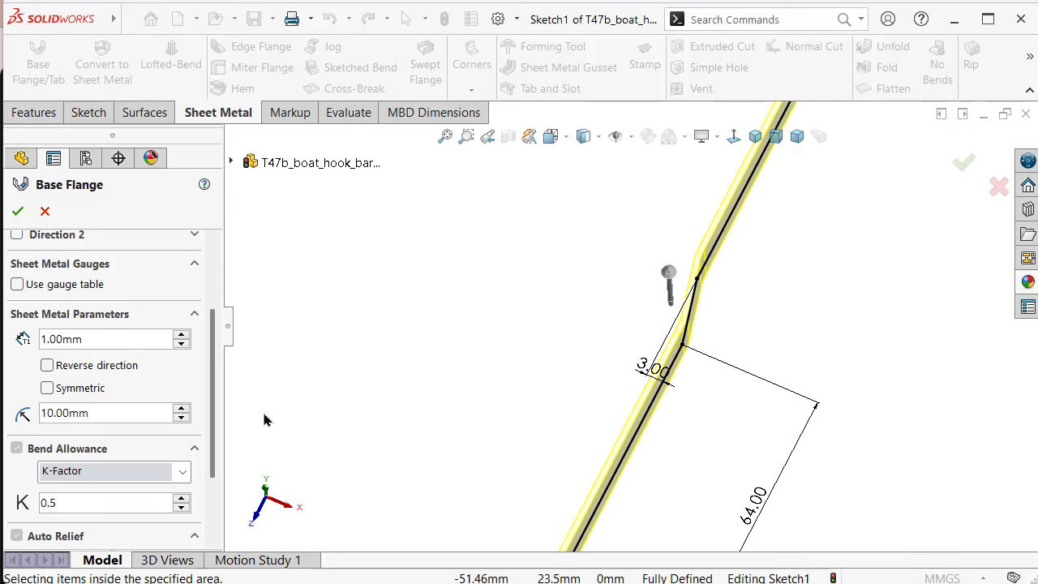
pyautogui.scroll(-3, 213, 406)
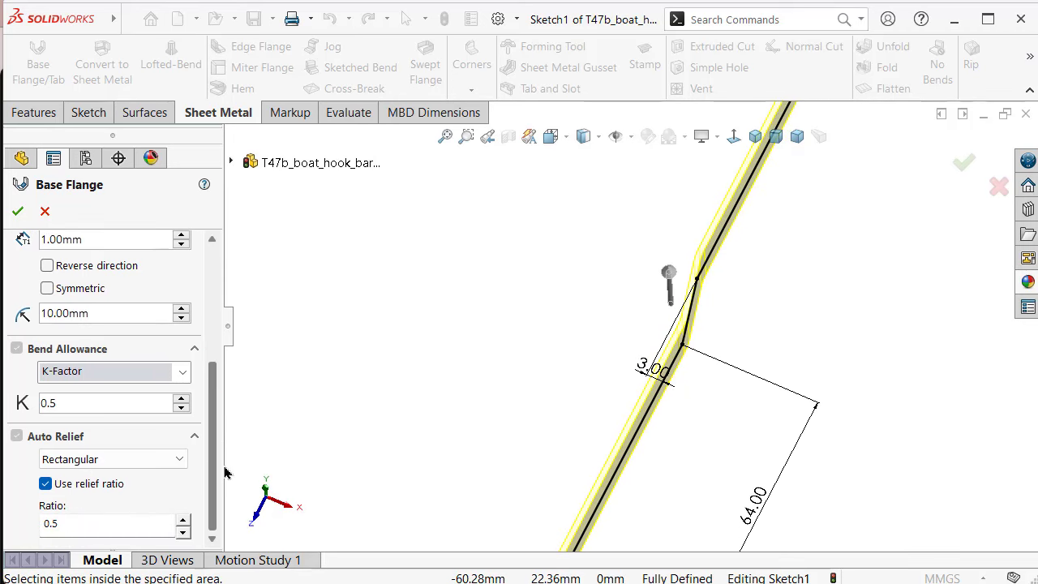
pyautogui.scroll(2, 213, 474)
pyautogui.moveTo(608, 278)
pyautogui.mouseDown(button='middle')
pyautogui.moveTo(613, 296)
pyautogui.moveTo(653, 326)
pyautogui.mouseUp(button='middle')
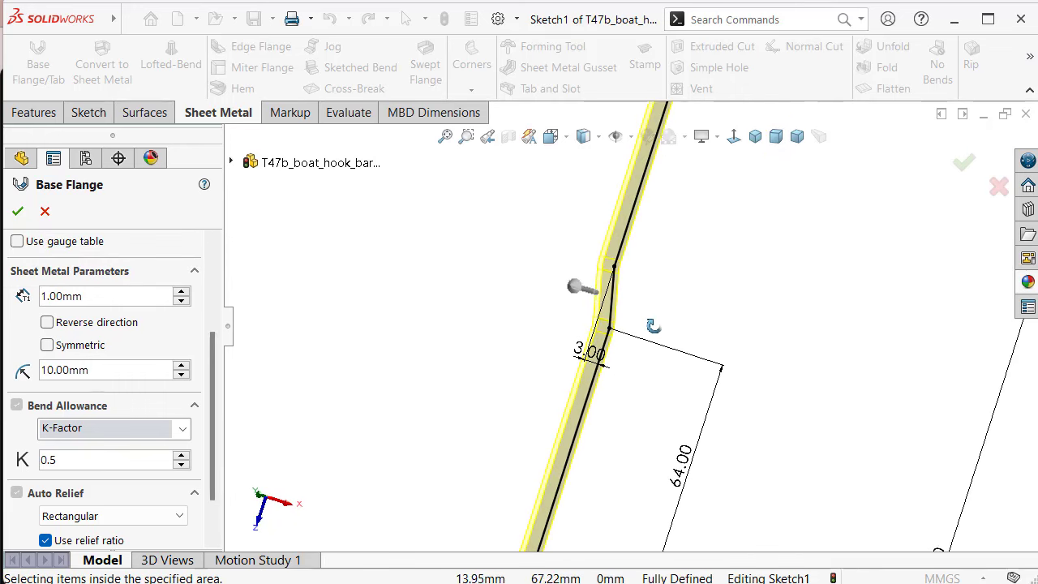
# Set the flange depth to 14 mm at 1 mm thickness and accept the base flange
pyautogui.click(733, 136)
pyautogui.scroll(-3, 567, 195)
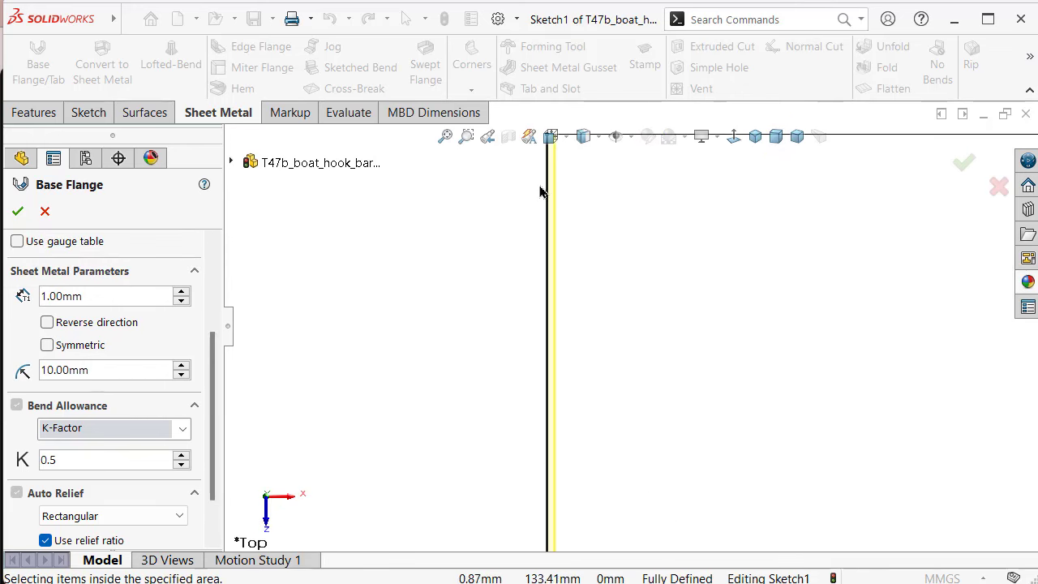
pyautogui.scroll(-2, 584, 201)
pyautogui.scroll(-1, 608, 197)
pyautogui.scroll(-2, 641, 189)
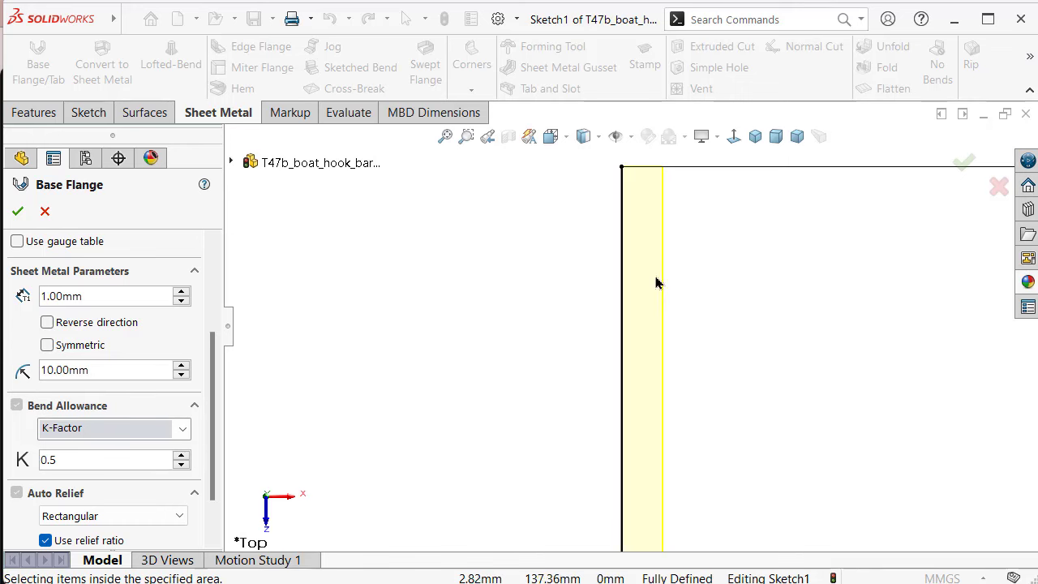
pyautogui.scroll(2, 658, 429)
pyautogui.scroll(3, 660, 498)
pyautogui.scroll(-4, 654, 511)
pyautogui.moveTo(624, 365)
pyautogui.mouseDown(button='middle')
pyautogui.moveTo(634, 357)
pyautogui.moveTo(597, 227)
pyautogui.moveTo(607, 260)
pyautogui.moveTo(487, 276)
pyautogui.mouseUp(button='middle')
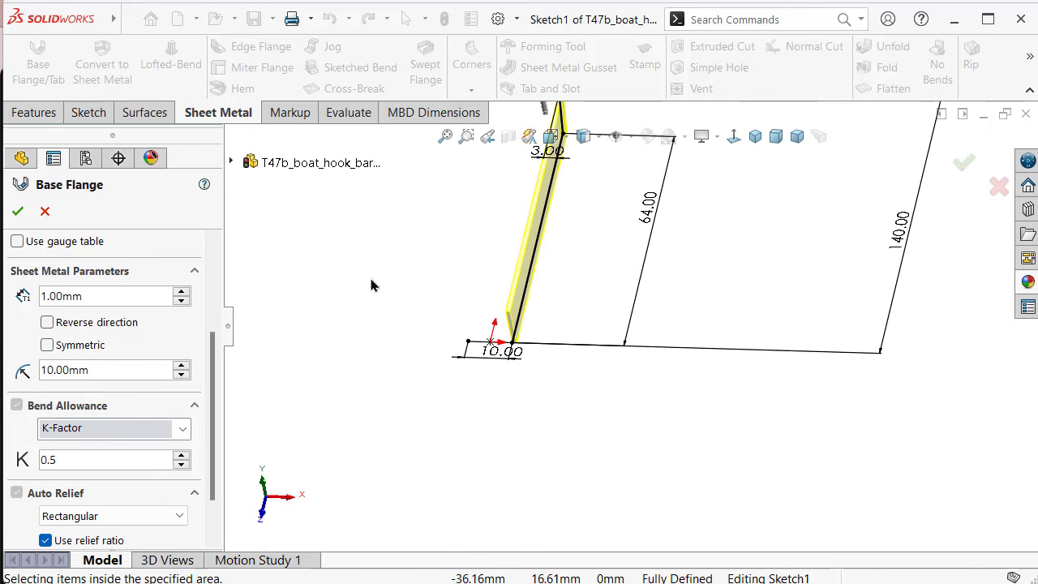
pyautogui.moveTo(209, 364); pyautogui.dragTo(210, 274)
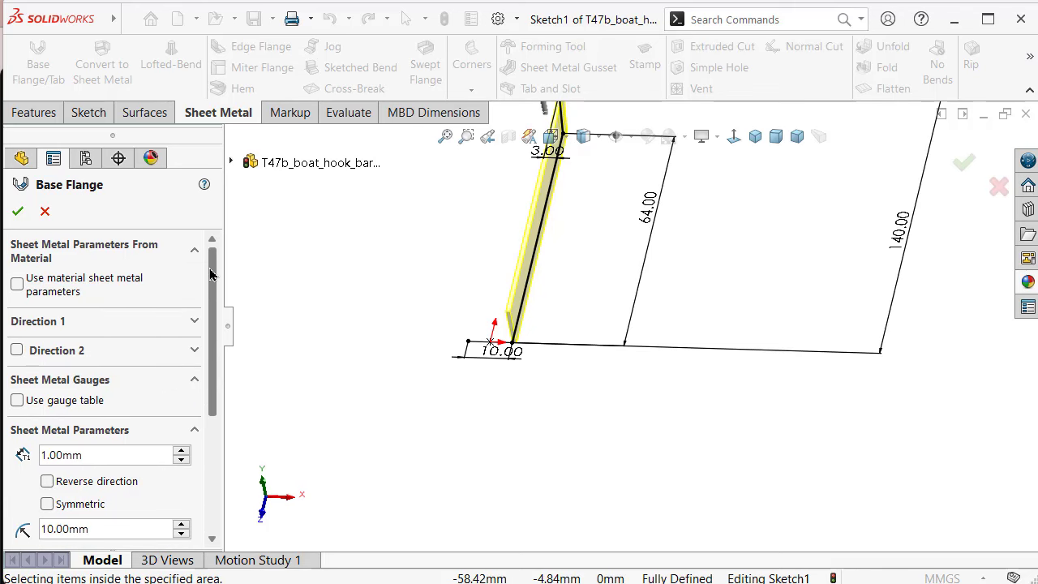
pyautogui.click(195, 321)
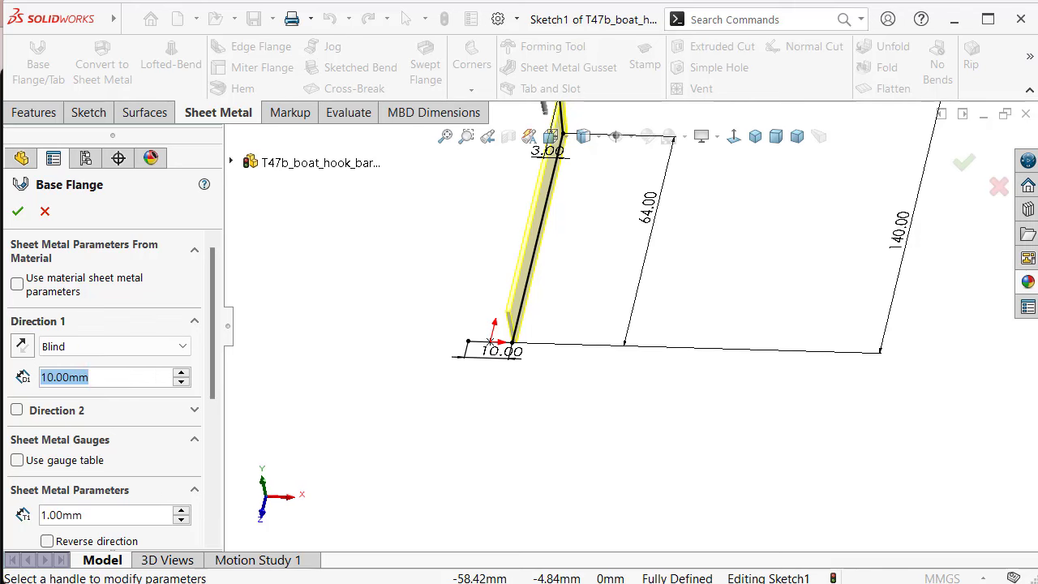
pyautogui.write('14')
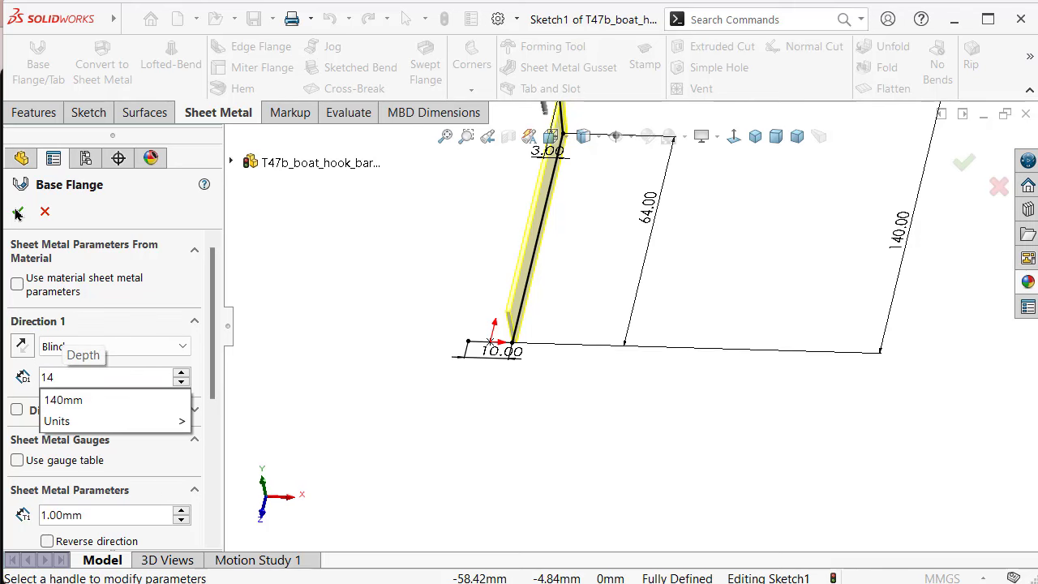
pyautogui.click(18, 213)
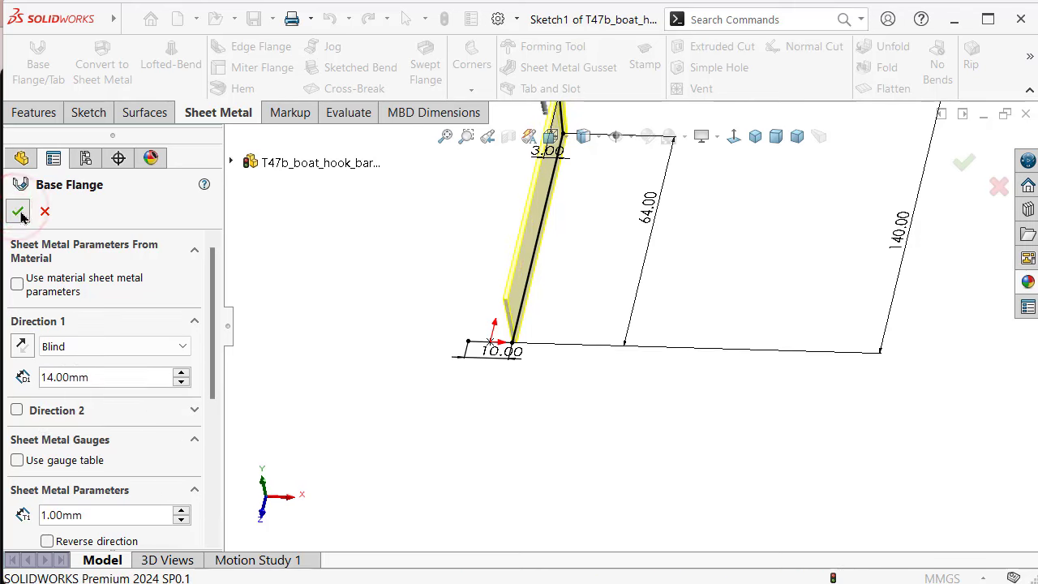
pyautogui.moveTo(377, 280); pyautogui.dragTo(484, 55, button='middle')
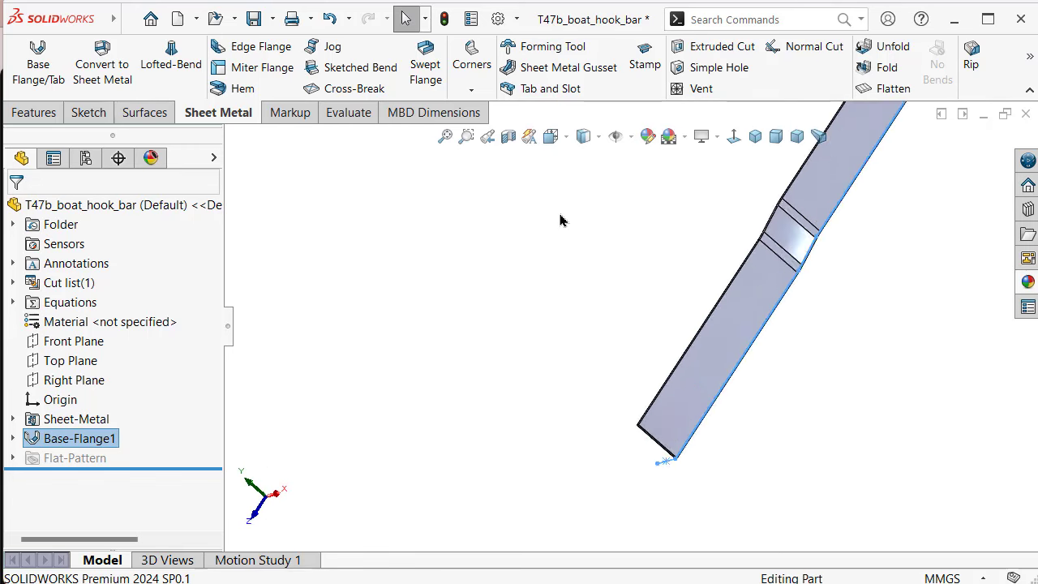
# Apply the brushed aluminum appearance to the bar
pyautogui.click(1027, 281)
pyautogui.click(924, 455)
pyautogui.doubleClick(924, 456)
pyautogui.click(600, 435)
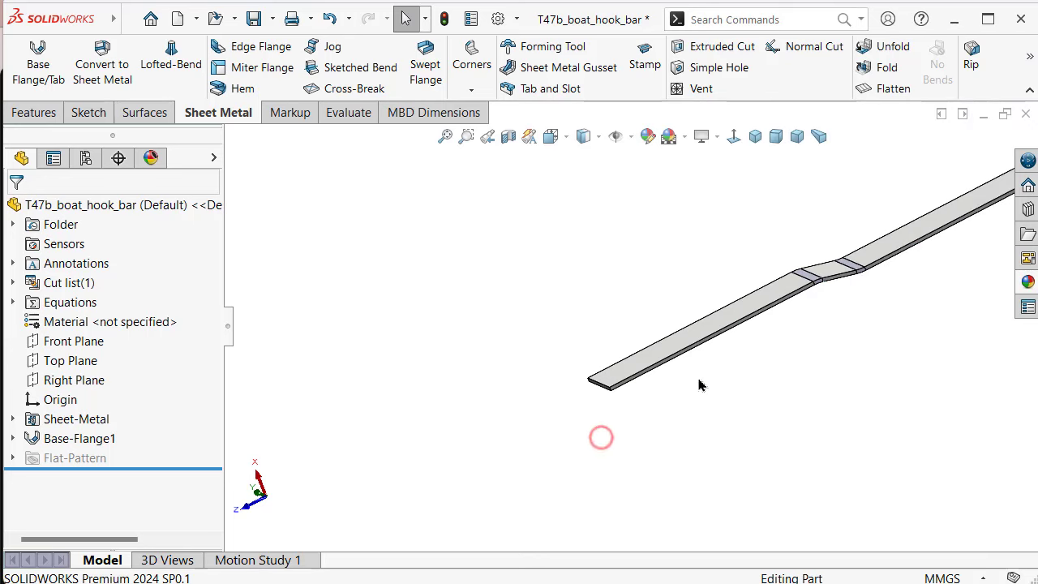
pyautogui.moveTo(600, 435)
pyautogui.mouseDown(button='middle')
pyautogui.moveTo(730, 347)
pyautogui.moveTo(762, 409)
pyautogui.moveTo(880, 441)
pyautogui.moveTo(932, 366)
pyautogui.moveTo(811, 335)
pyautogui.moveTo(820, 342)
pyautogui.mouseUp(button='middle')
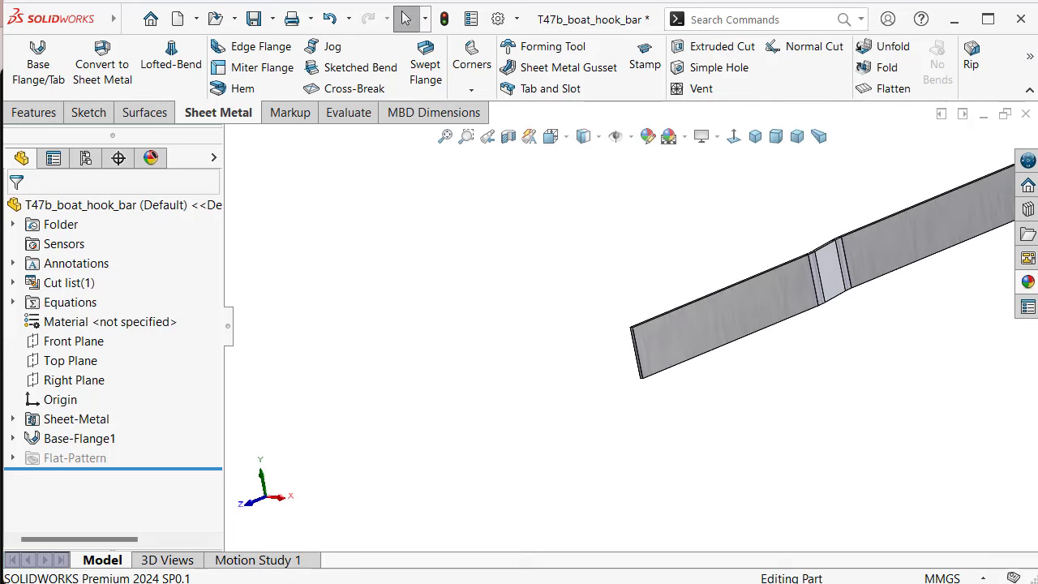
# Save the part and bring up the Features commands for a fillet
pyautogui.hotkey('ctrl', 's')
pyautogui.click(435, 247)
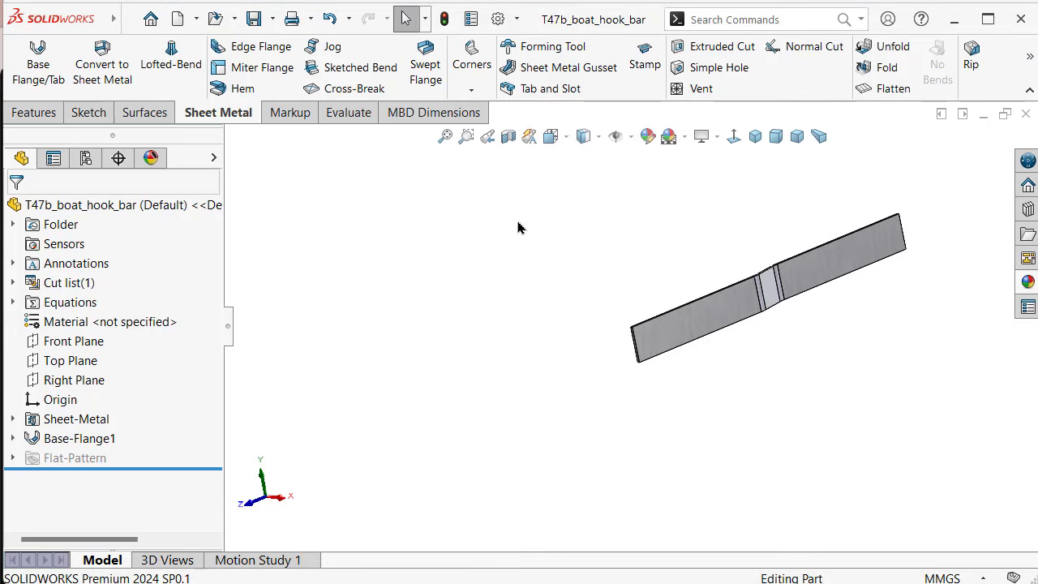
pyautogui.moveTo(517, 225); pyautogui.dragTo(551, 277, button='middle')
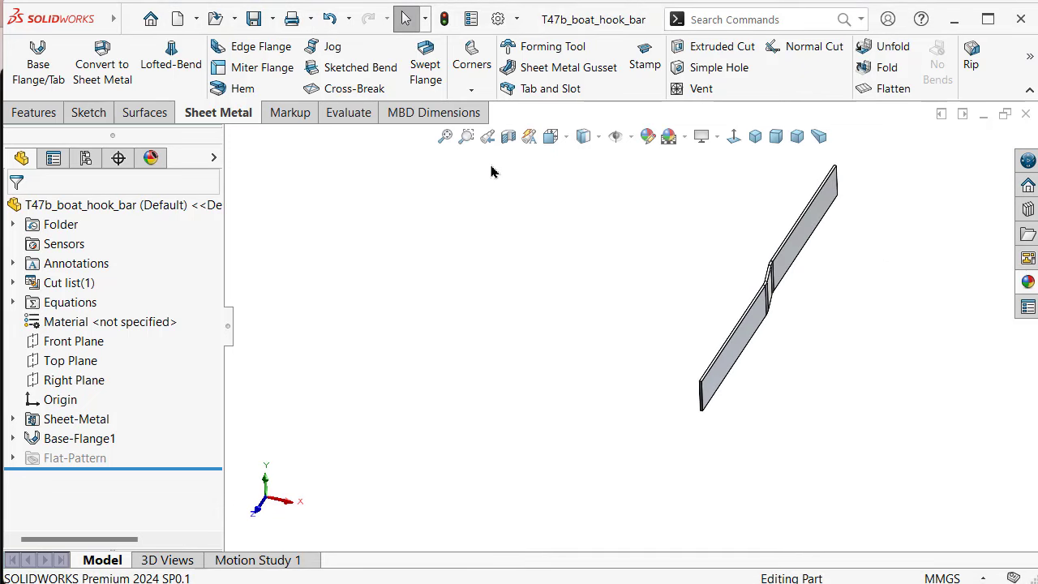
pyautogui.click(24, 115)
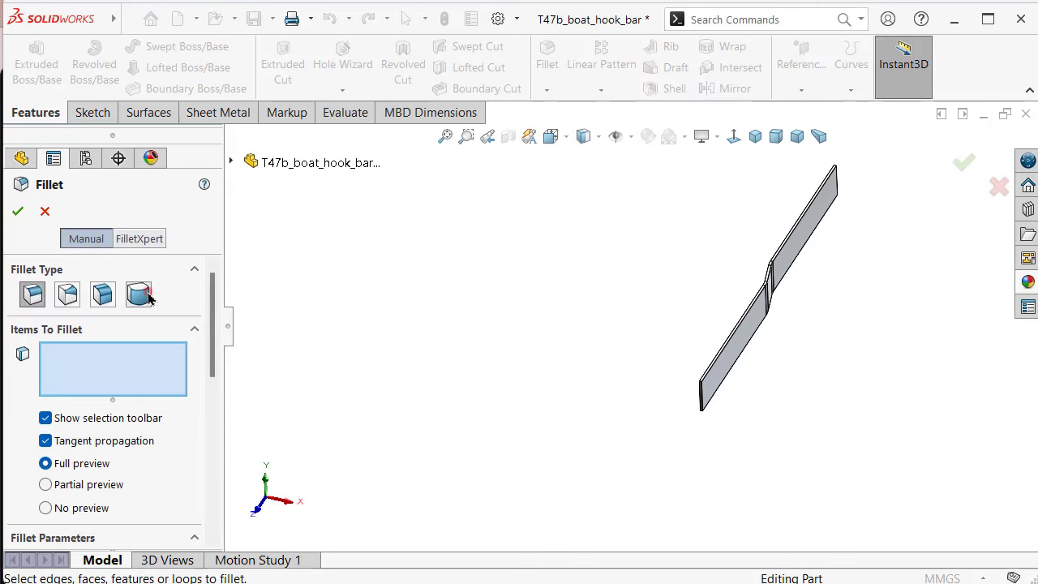
# Apply a full-round fillet to one end of the bar, using its long face, end face and opposite face
pyautogui.click(138, 294)
pyautogui.scroll(-1, 654, 382)
pyautogui.scroll(-3, 729, 349)
pyautogui.scroll(-3, 822, 325)
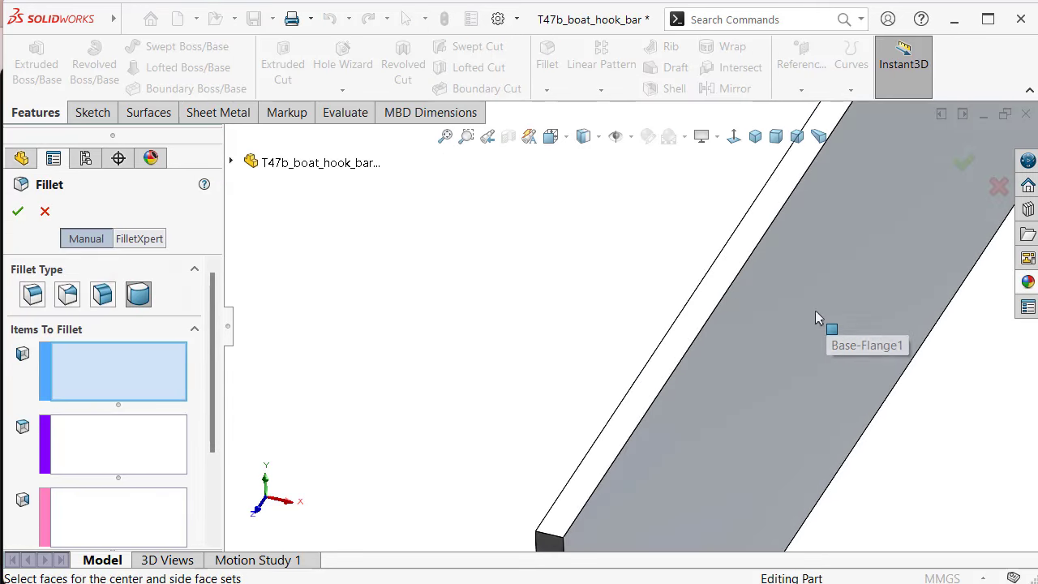
pyautogui.click(719, 292)
pyautogui.moveTo(719, 290); pyautogui.dragTo(548, 452, button='middle')
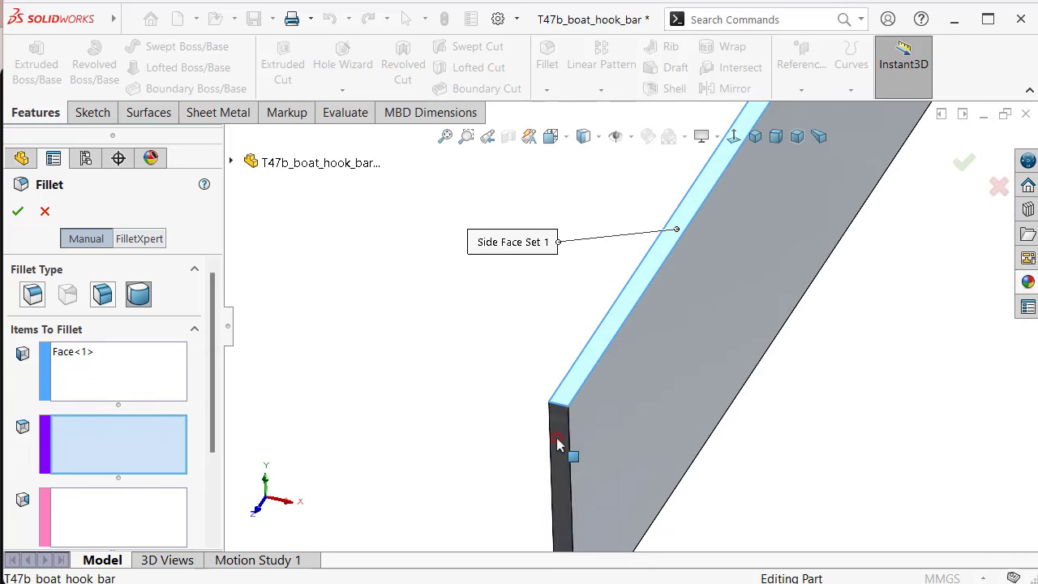
pyautogui.click(557, 444)
pyautogui.moveTo(672, 477)
pyautogui.mouseDown(button='middle')
pyautogui.moveTo(630, 303)
pyautogui.moveTo(685, 444)
pyautogui.mouseUp(button='middle')
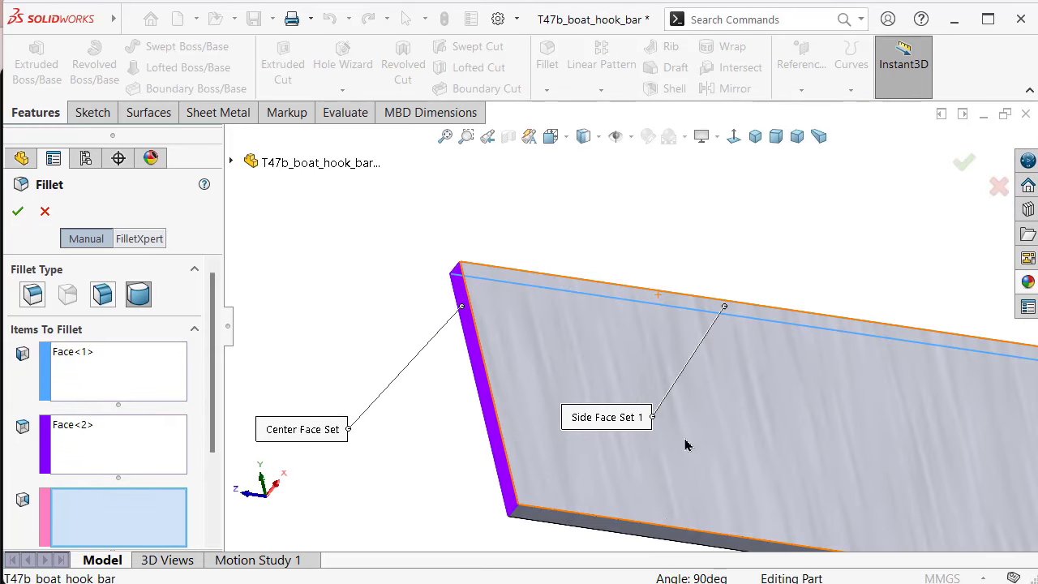
pyautogui.click(621, 525)
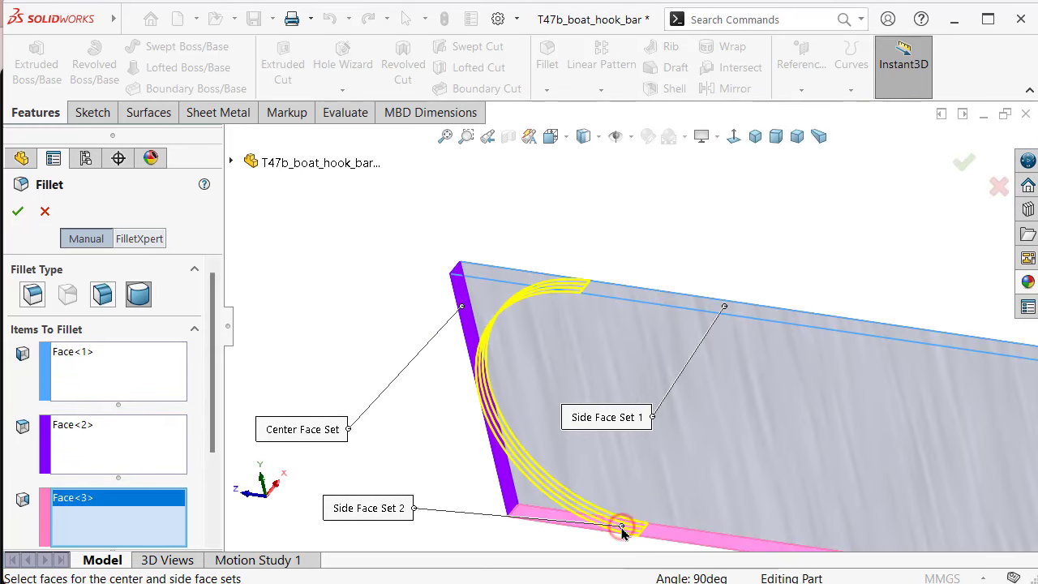
pyautogui.rightClick(752, 456)
# Add a second full-round fillet, Fillet2, on the other end of the bar using its front, end and underside faces
pyautogui.scroll(5, 871, 413)
pyautogui.moveTo(871, 413); pyautogui.dragTo(679, 283, button='middle')
pyautogui.scroll(-5, 680, 283)
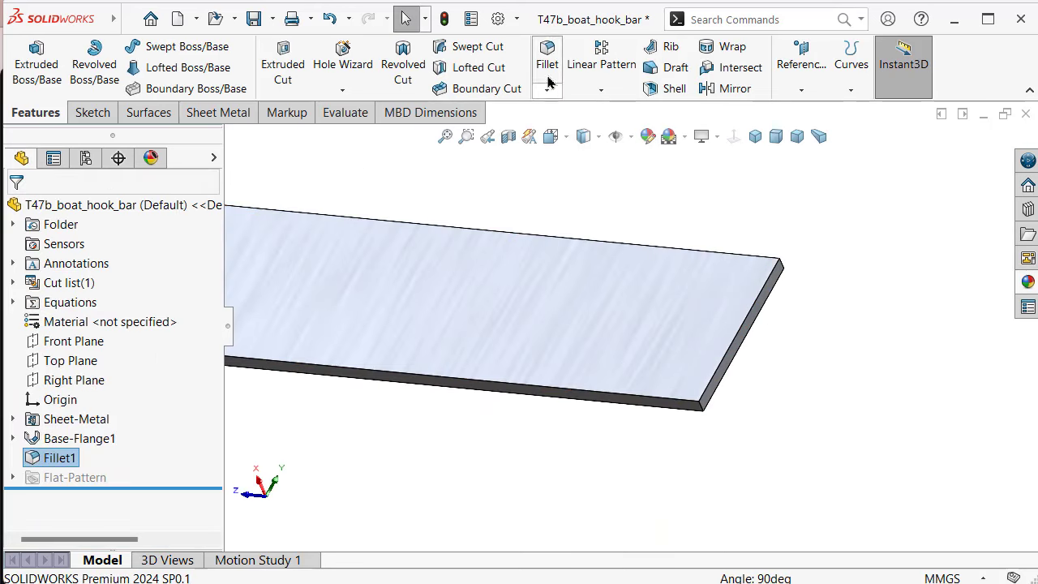
pyautogui.click(546, 50)
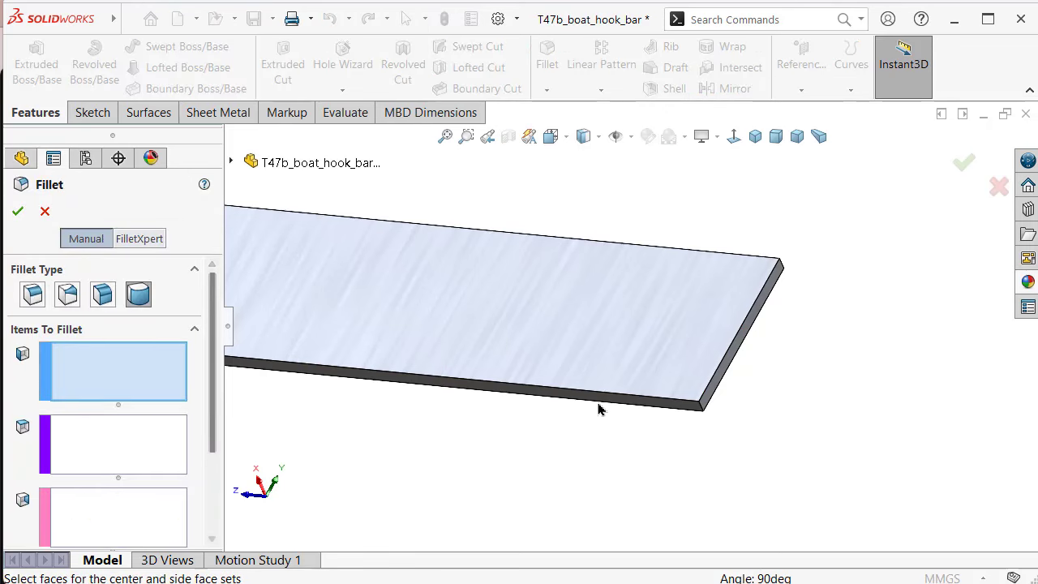
pyautogui.scroll(-3, 694, 408)
pyautogui.click(681, 395)
pyautogui.click(726, 373)
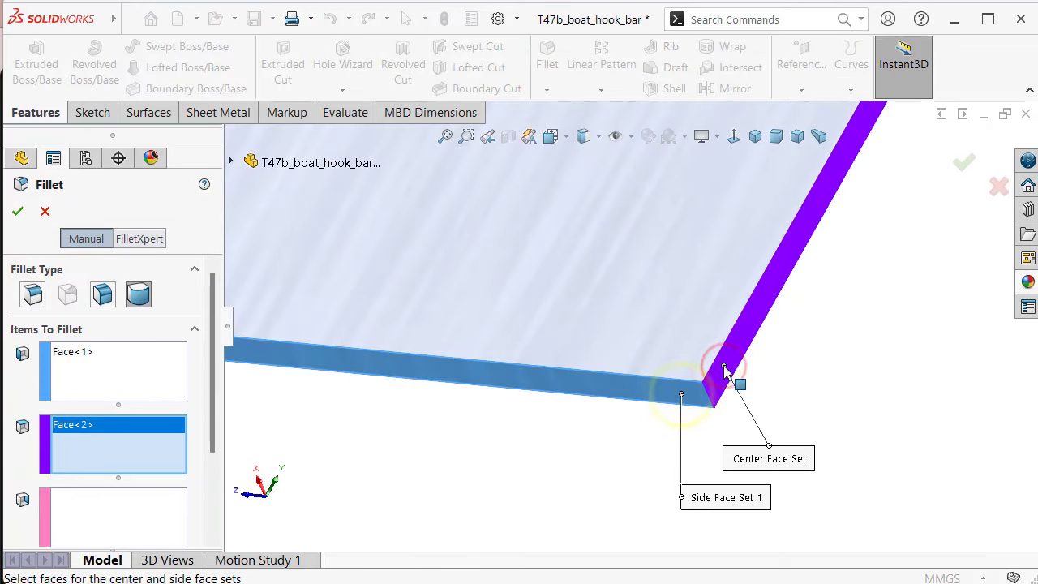
pyautogui.moveTo(741, 378)
pyautogui.mouseDown(button='middle')
pyautogui.moveTo(753, 301)
pyautogui.moveTo(663, 246)
pyautogui.moveTo(649, 292)
pyautogui.moveTo(606, 185)
pyautogui.moveTo(632, 155)
pyautogui.mouseUp(button='middle')
pyautogui.click(653, 289)
pyautogui.rightClick(657, 280)
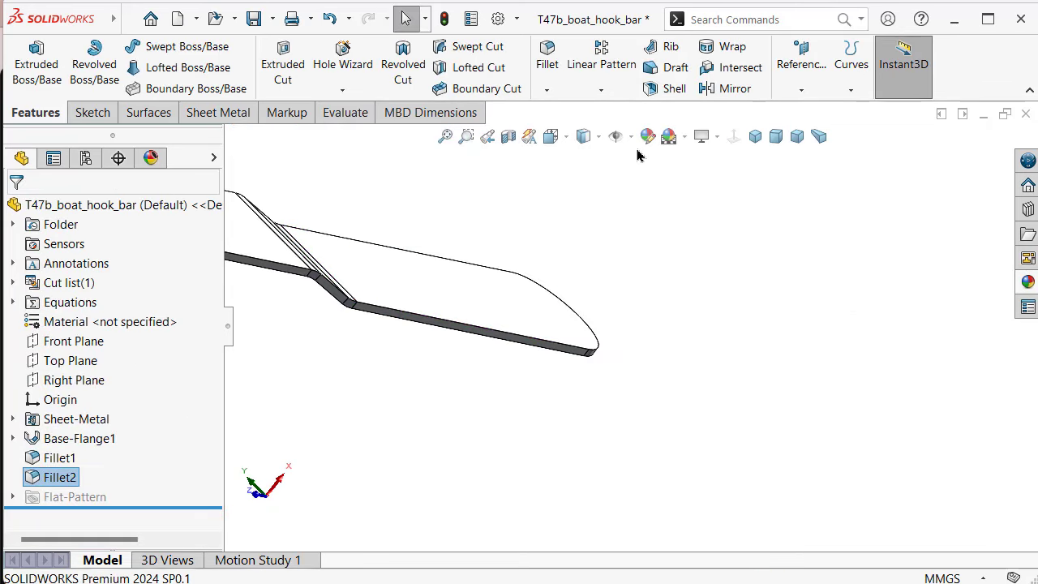
pyautogui.moveTo(618, 179); pyautogui.dragTo(511, 351, button='middle')
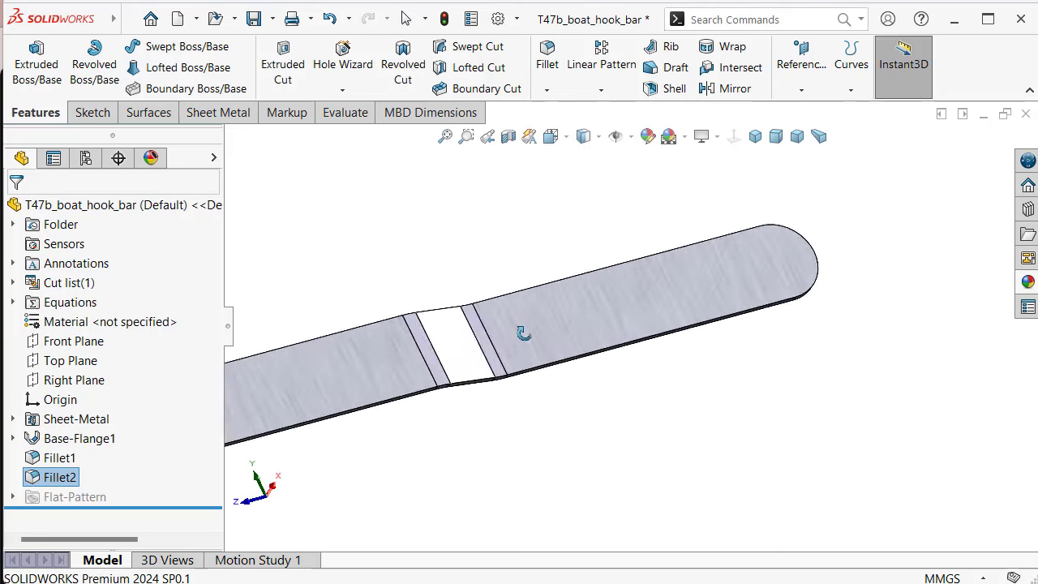
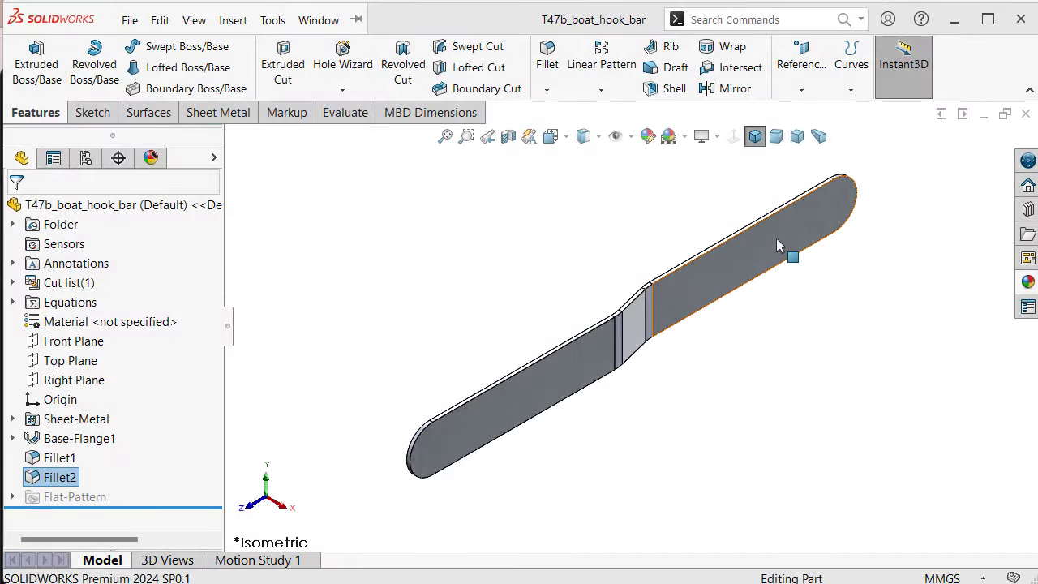
# Set up a Hole Wizard hole: ISO standard, Drill sizes type, Ø4.0 size, Through All
pyautogui.moveTo(776, 240)
pyautogui.mouseDown(button='middle')
pyautogui.moveTo(742, 270)
pyautogui.moveTo(737, 251)
pyautogui.moveTo(755, 336)
pyautogui.moveTo(730, 275)
pyautogui.mouseUp(button='middle')
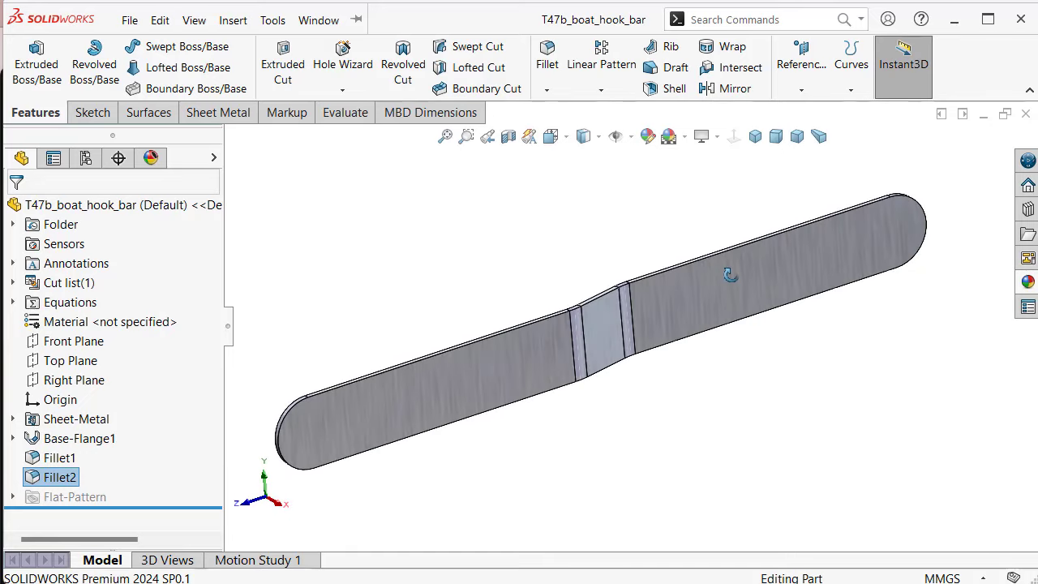
pyautogui.click(344, 59)
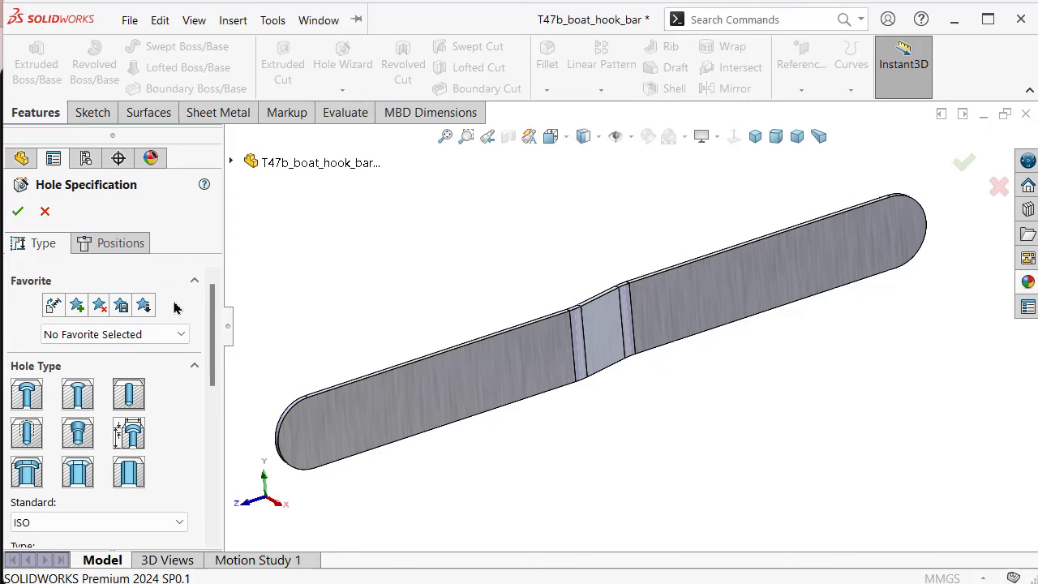
pyautogui.click(134, 391)
pyautogui.moveTo(208, 336); pyautogui.dragTo(198, 412)
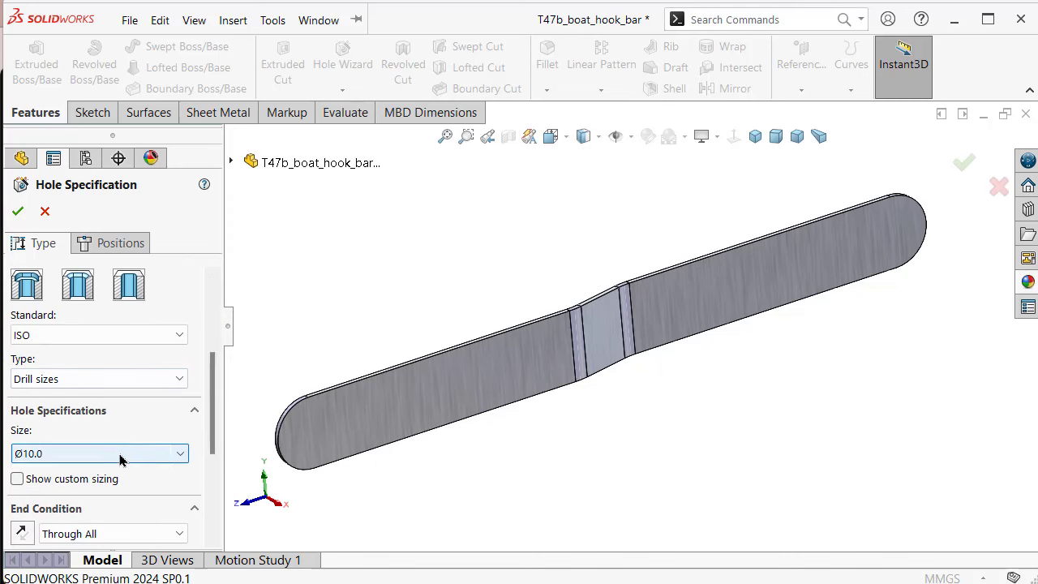
pyautogui.click(116, 452)
pyautogui.scroll(4, 127, 510)
pyautogui.scroll(5, 127, 511)
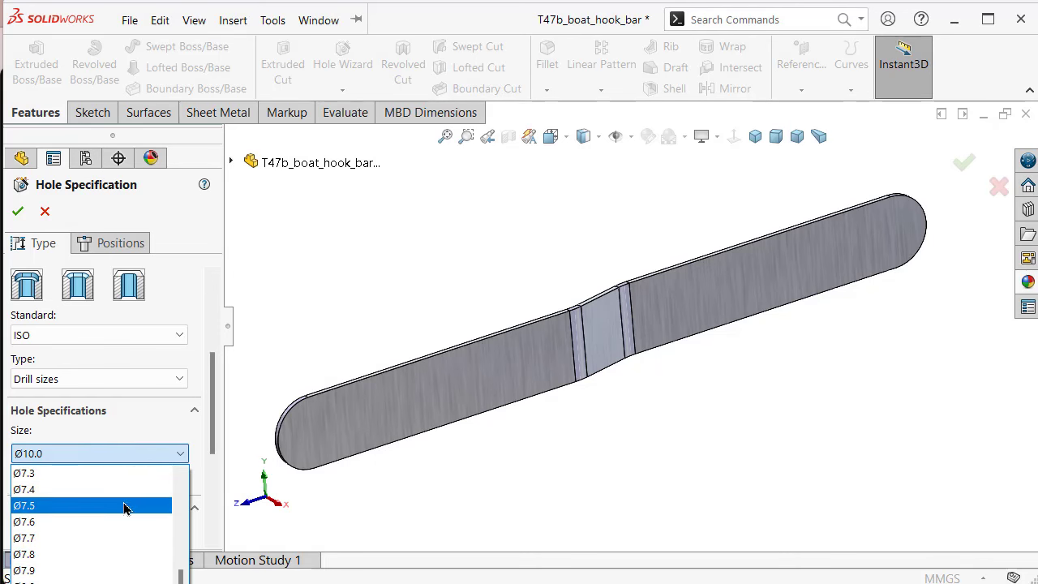
pyautogui.scroll(1, 126, 509)
pyautogui.scroll(2, 125, 508)
pyautogui.scroll(2, 123, 504)
pyautogui.scroll(1, 124, 499)
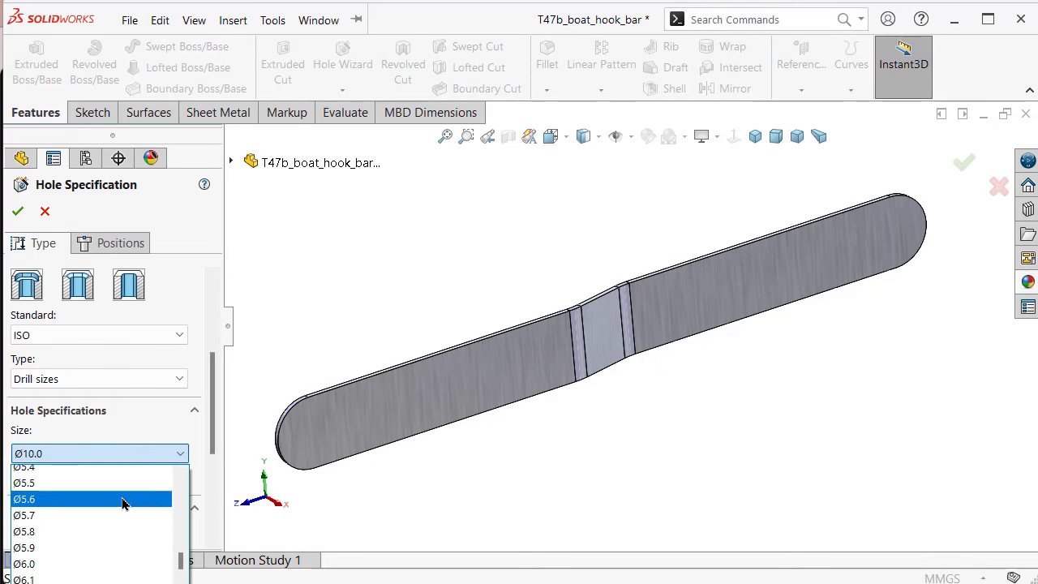
pyautogui.scroll(2, 122, 502)
pyautogui.scroll(2, 106, 519)
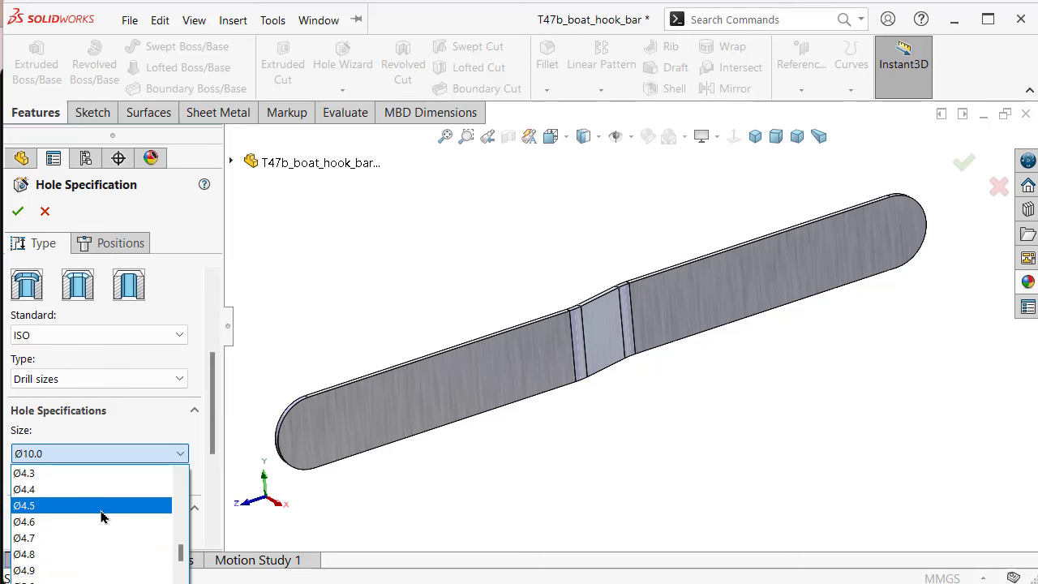
pyautogui.scroll(1, 94, 509)
pyautogui.scroll(2, 84, 494)
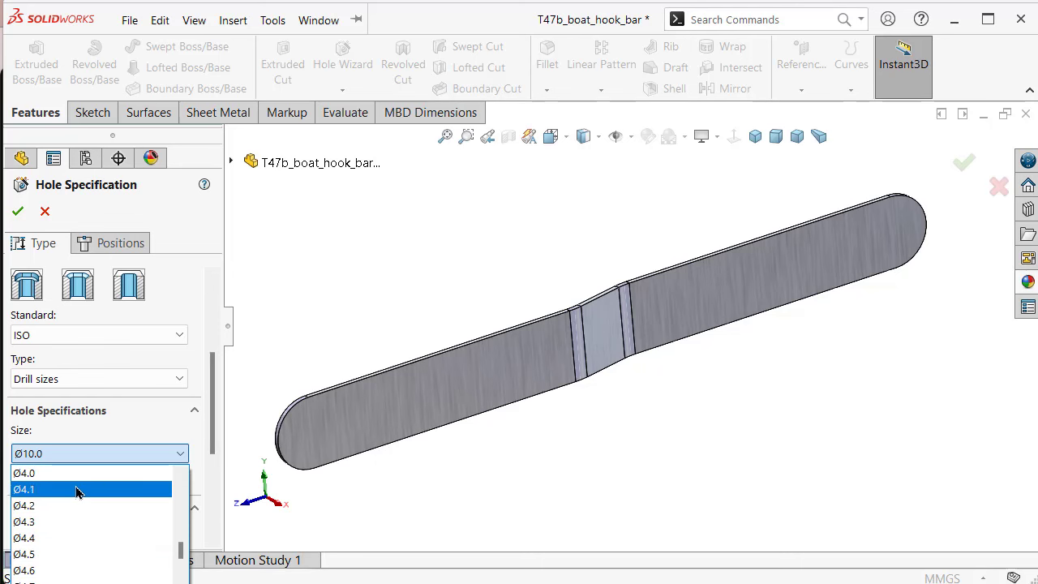
pyautogui.click(76, 477)
pyautogui.moveTo(214, 400); pyautogui.dragTo(214, 396)
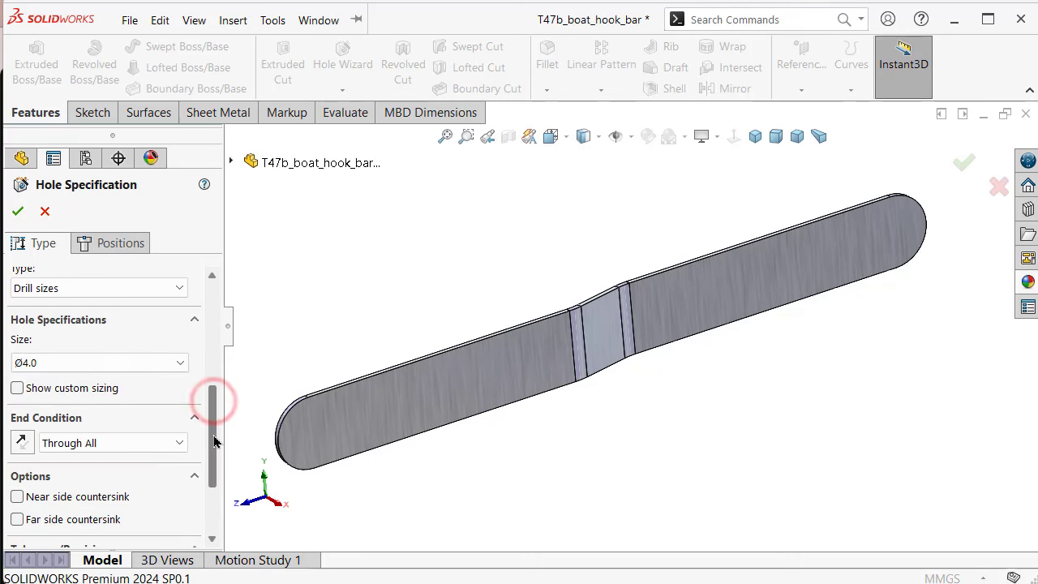
# Place the first hole centre on the left arm, viewing the bar face Normal To
pyautogui.click(93, 241)
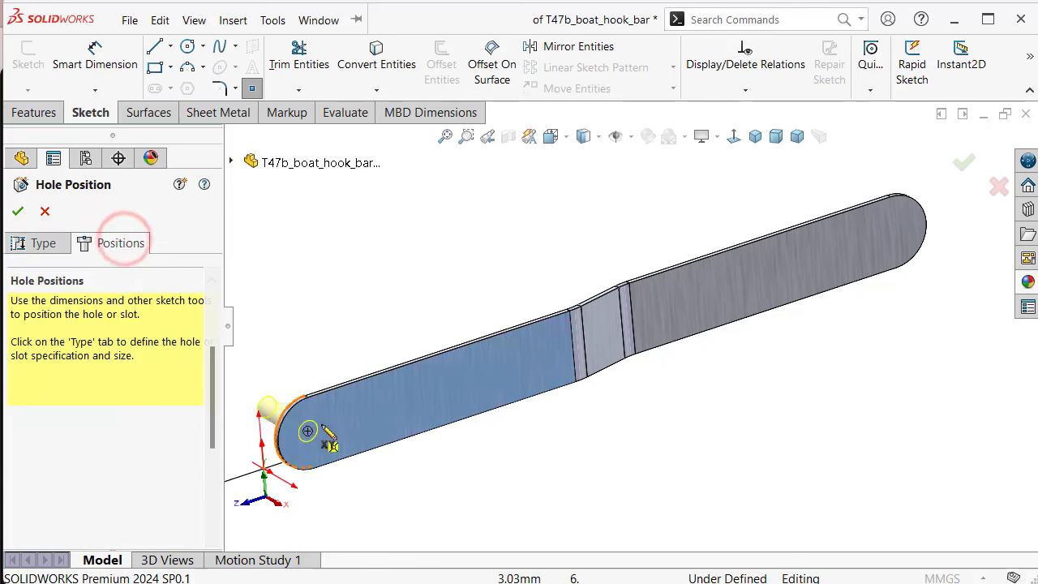
pyautogui.click(376, 416)
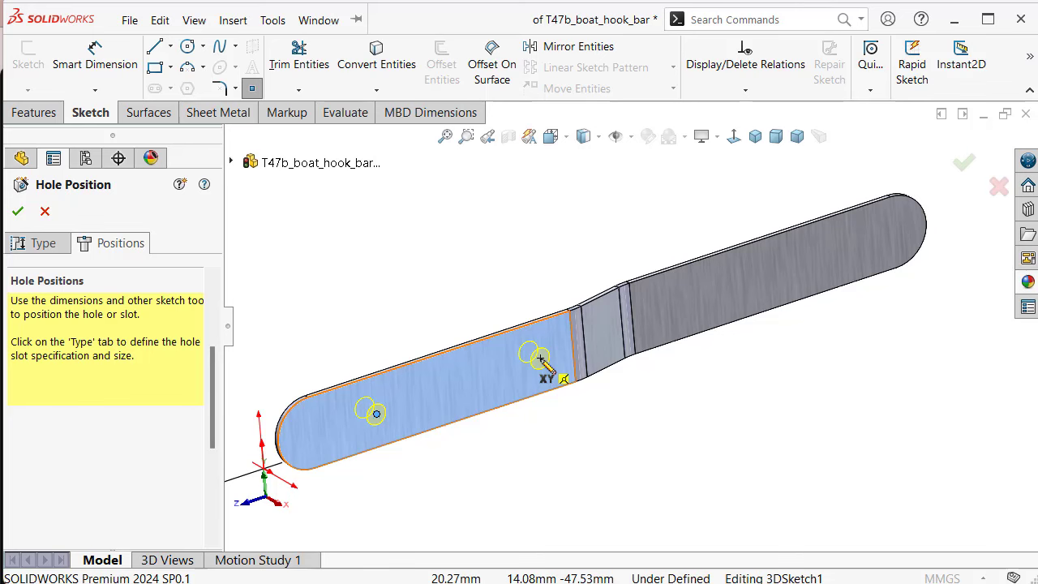
pyautogui.click(734, 135)
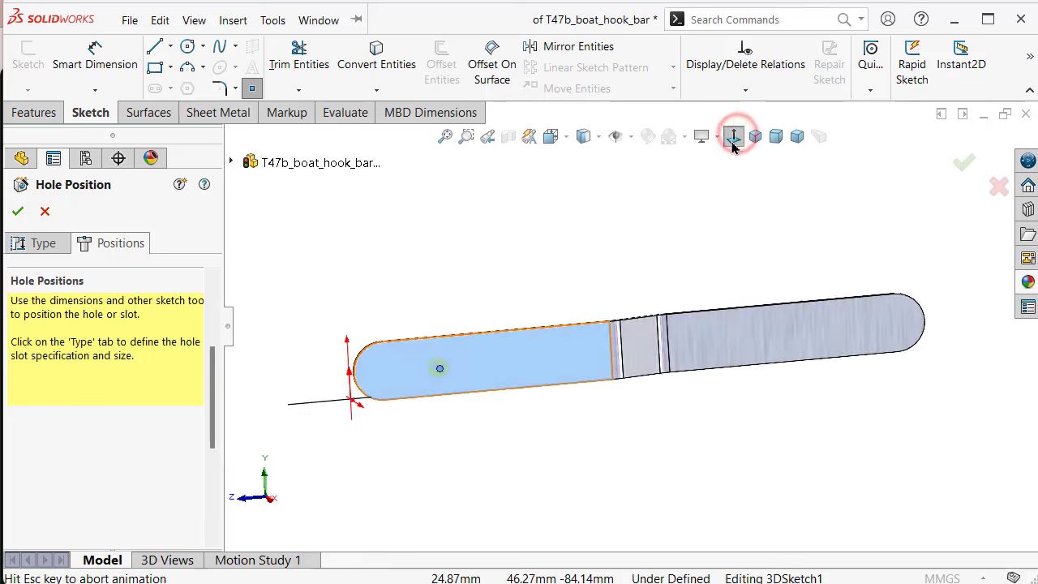
pyautogui.scroll(-2, 527, 332)
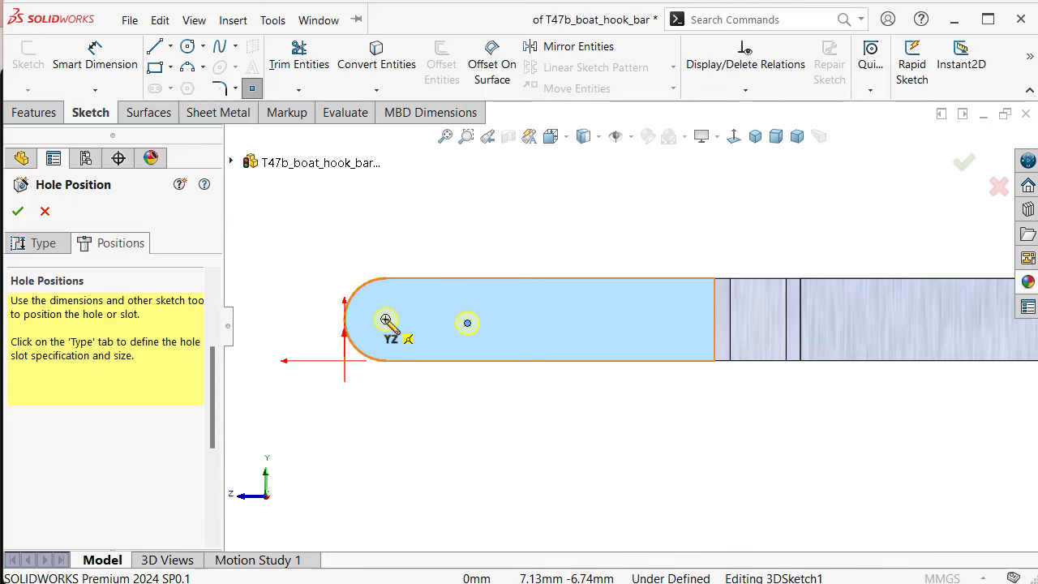
pyautogui.scroll(2, 686, 378)
pyautogui.scroll(-2, 869, 352)
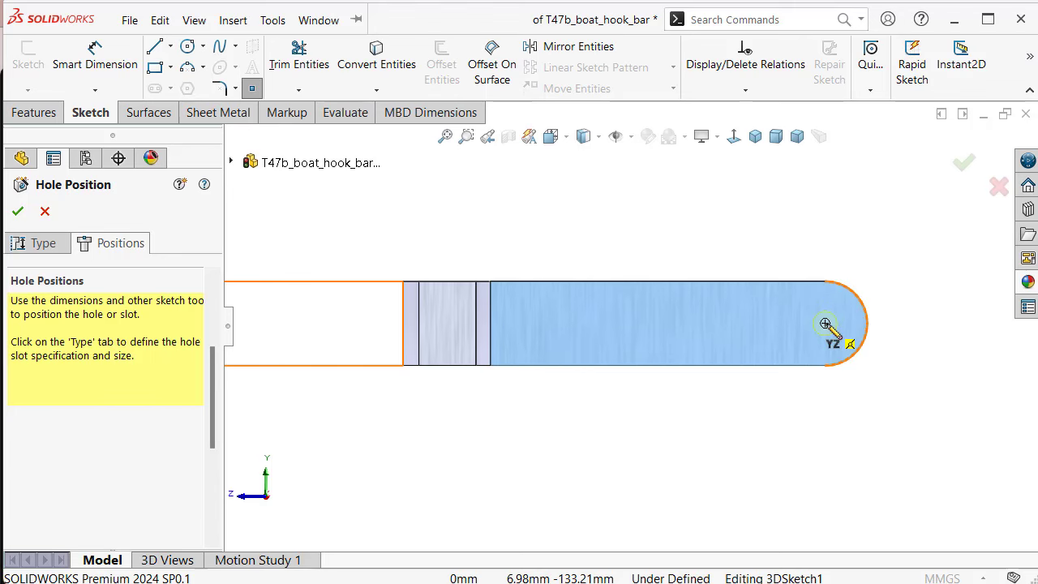
# Add hole centres at the right rounded end, on the right arm, and near the left arm's inner end
pyautogui.click(825, 325)
pyautogui.scroll(1, 671, 328)
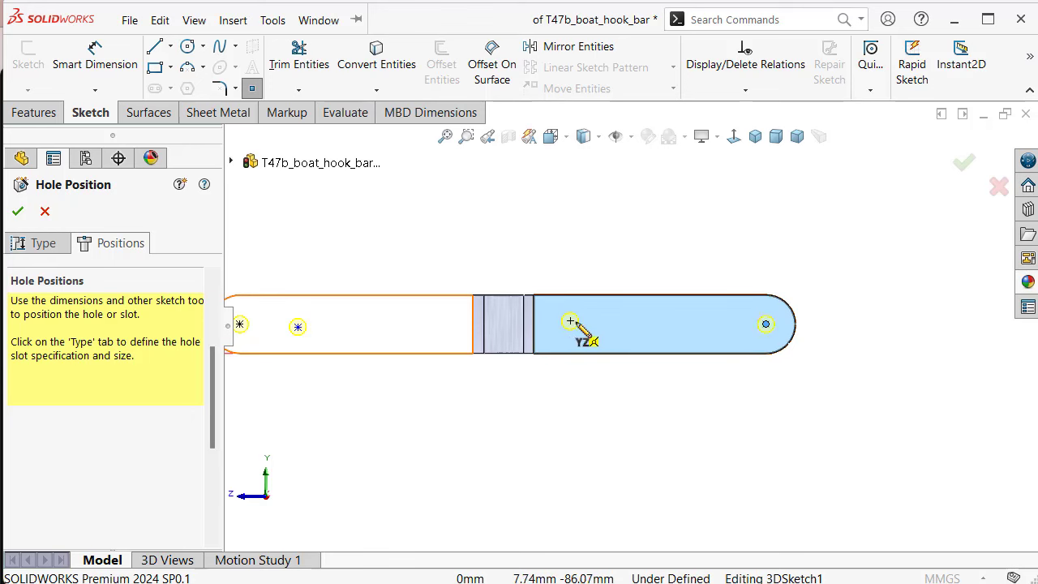
pyautogui.click(664, 324)
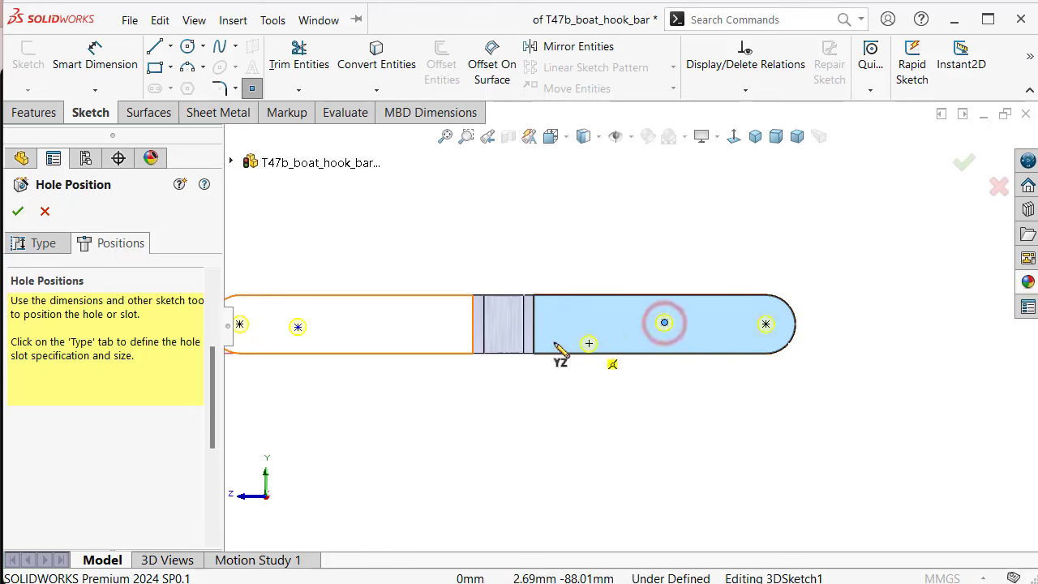
pyautogui.click(439, 322)
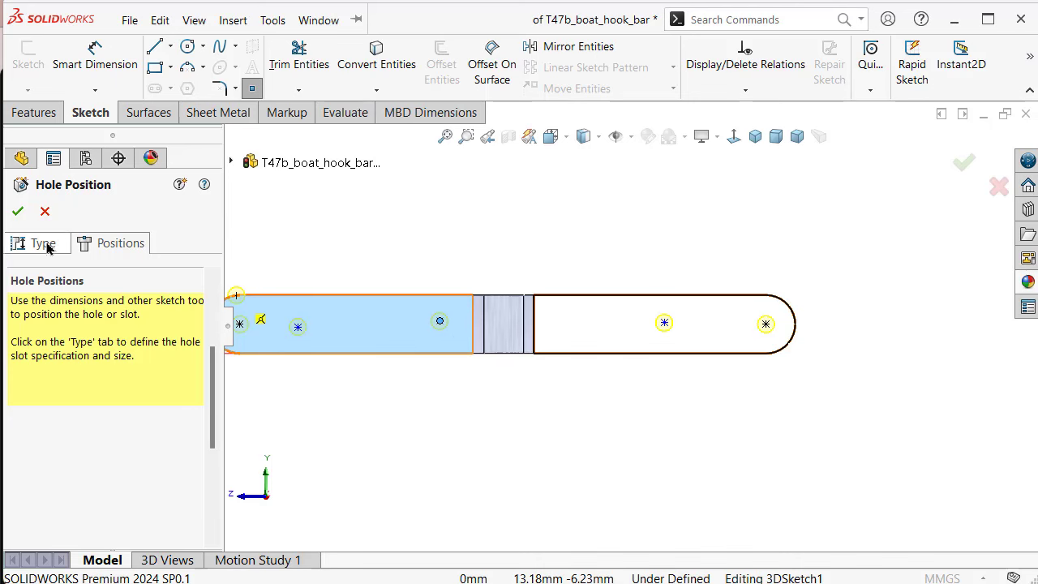
pyautogui.click(60, 243)
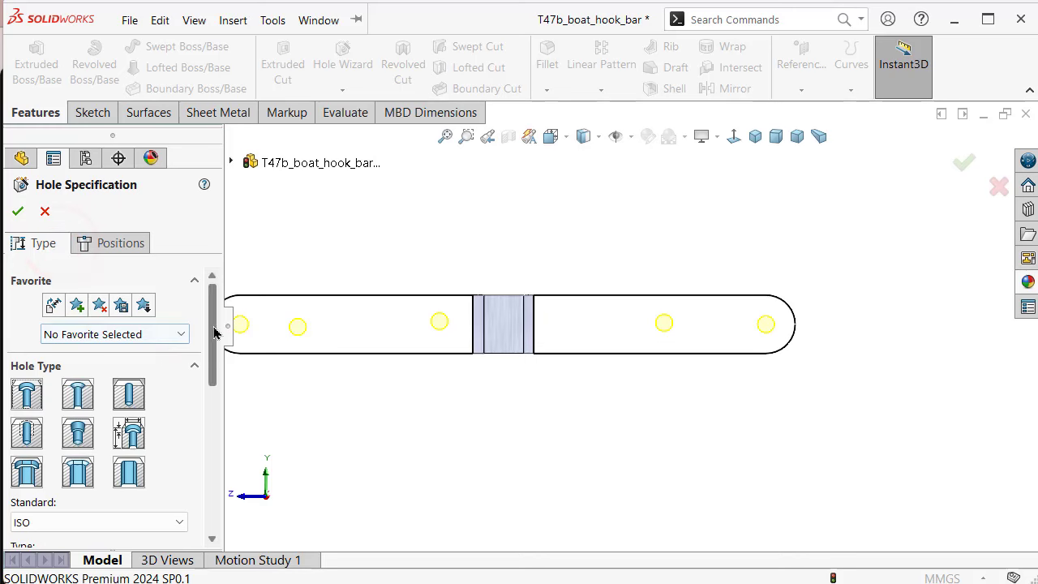
pyautogui.moveTo(213, 324)
pyautogui.mouseDown()
pyautogui.moveTo(209, 507)
pyautogui.moveTo(209, 357)
pyautogui.mouseUp()
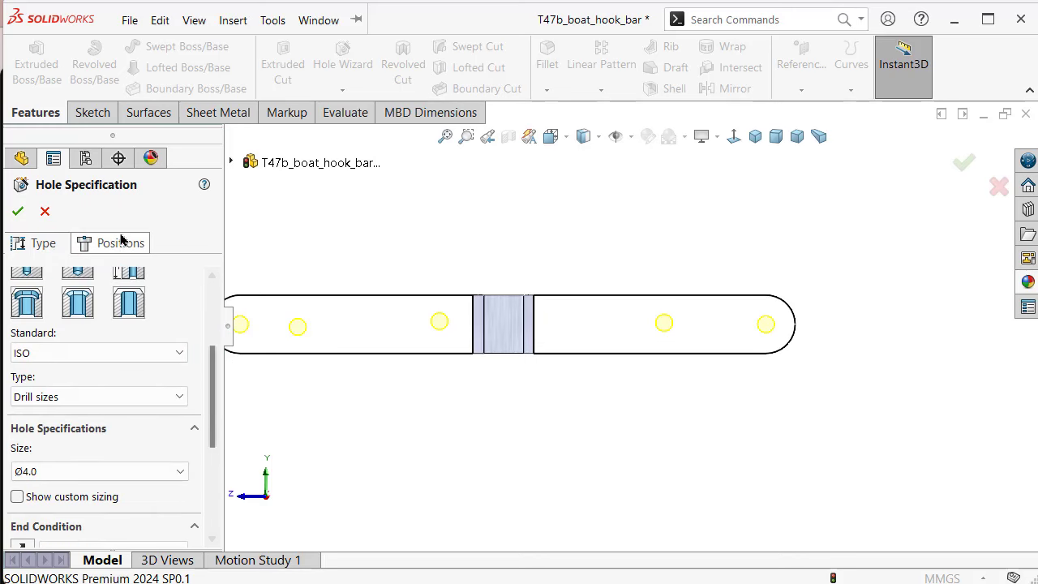
pyautogui.click(122, 243)
pyautogui.scroll(-2, 306, 332)
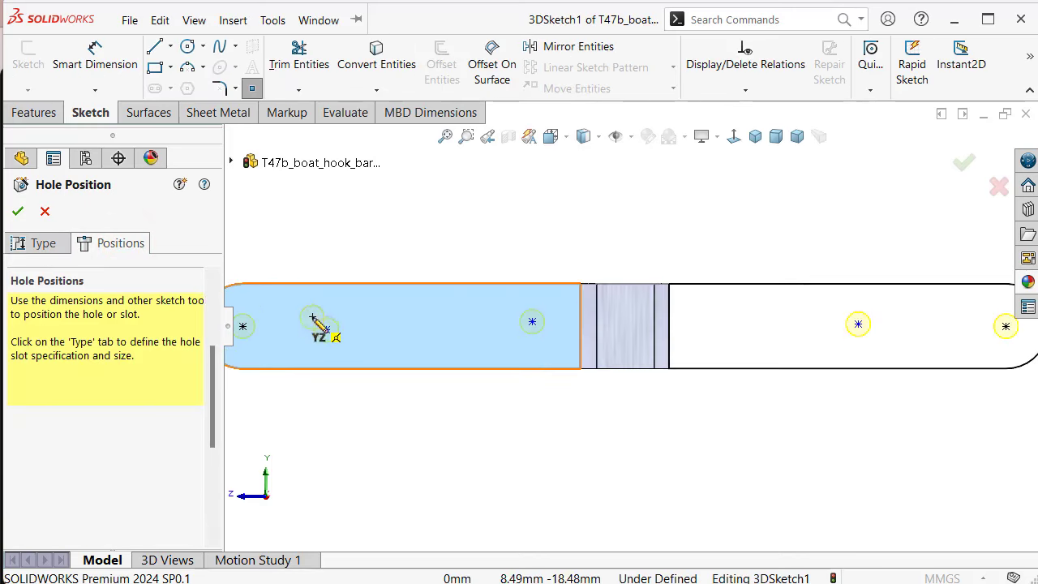
# Dimension the left arm's outer-to-inner hole spacing, entering 55 and then correcting it to 50 mm
pyautogui.click(95, 56)
pyautogui.scroll(1, 328, 293)
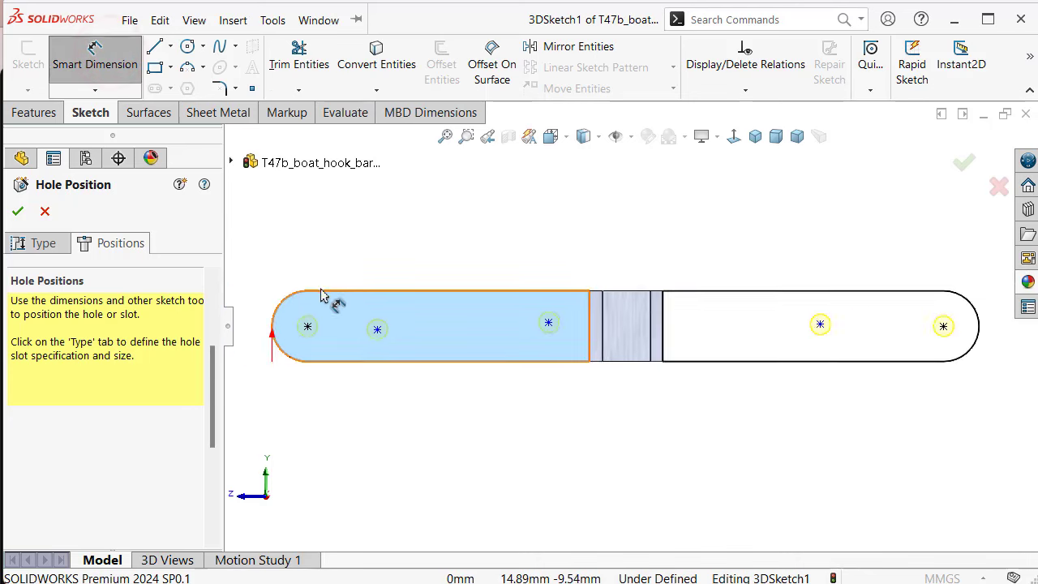
pyautogui.scroll(-1, 326, 300)
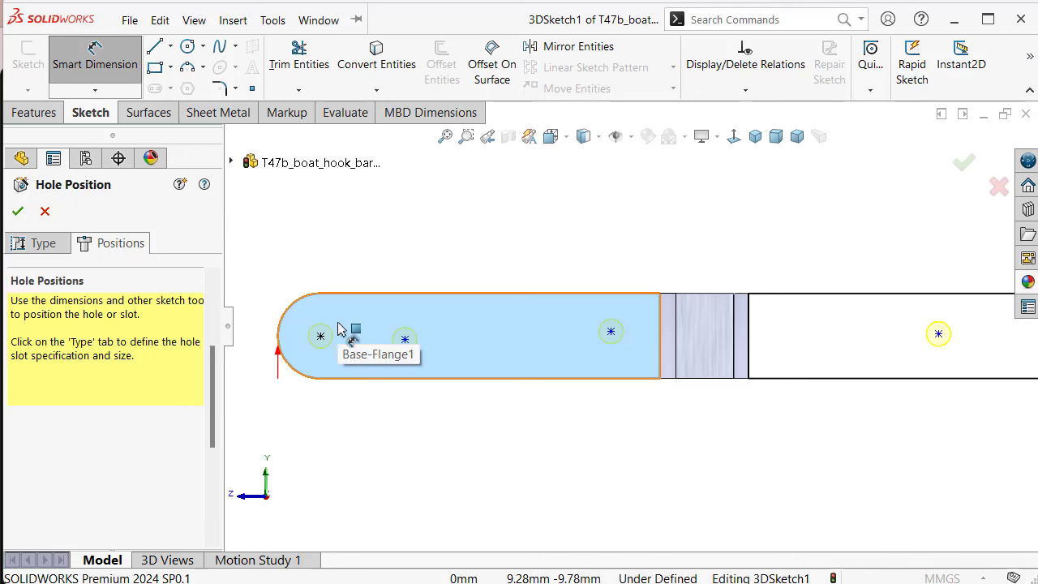
pyautogui.scroll(2, 416, 337)
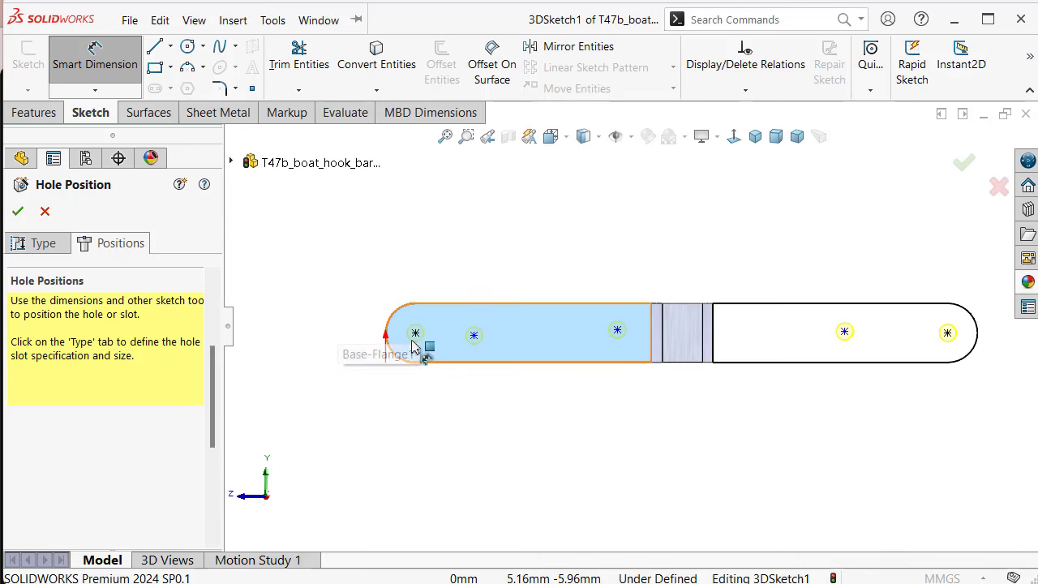
pyautogui.click(416, 333)
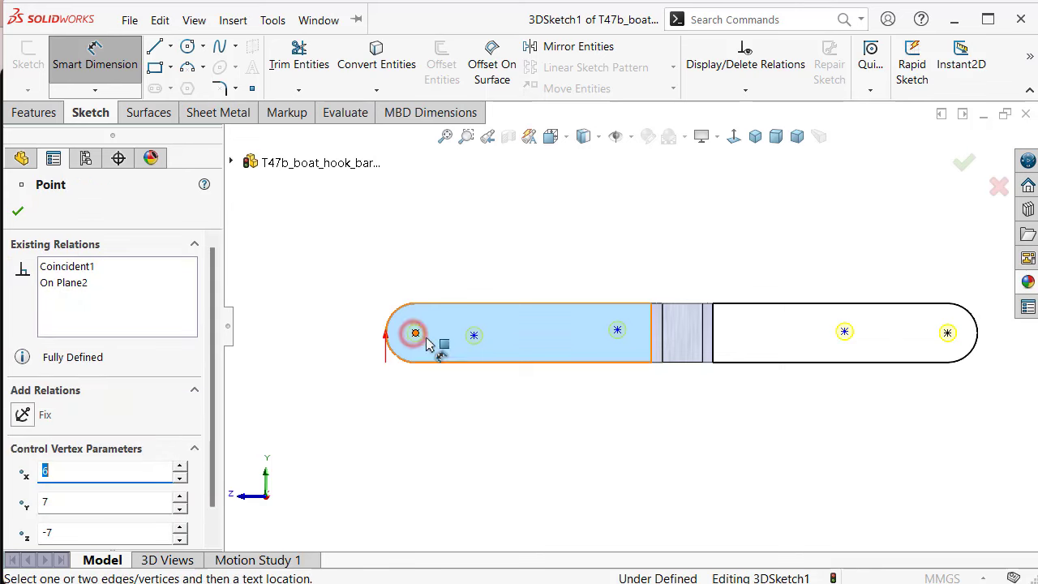
pyautogui.click(618, 331)
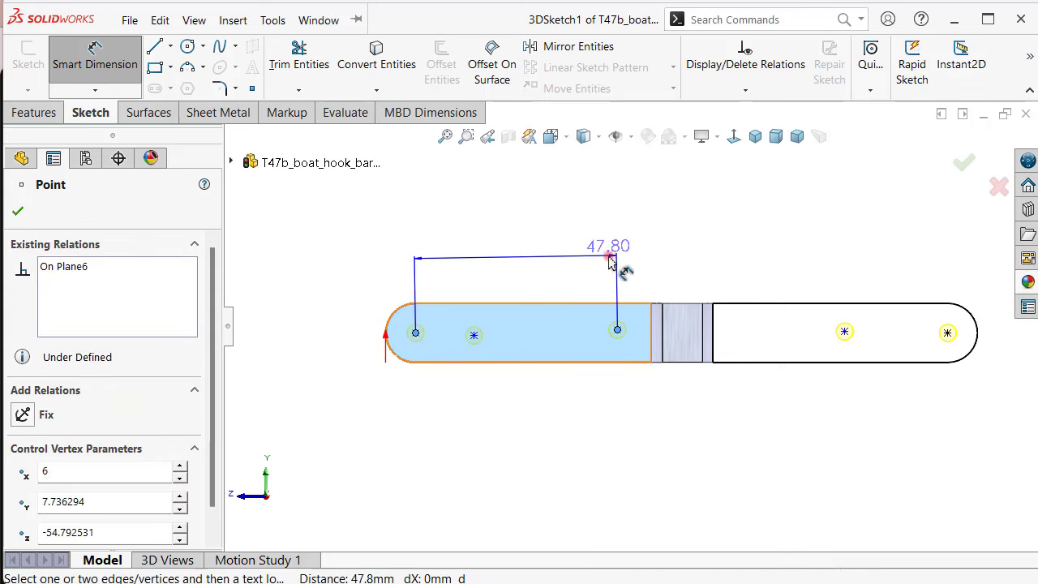
pyautogui.click(610, 260)
pyautogui.write('55')
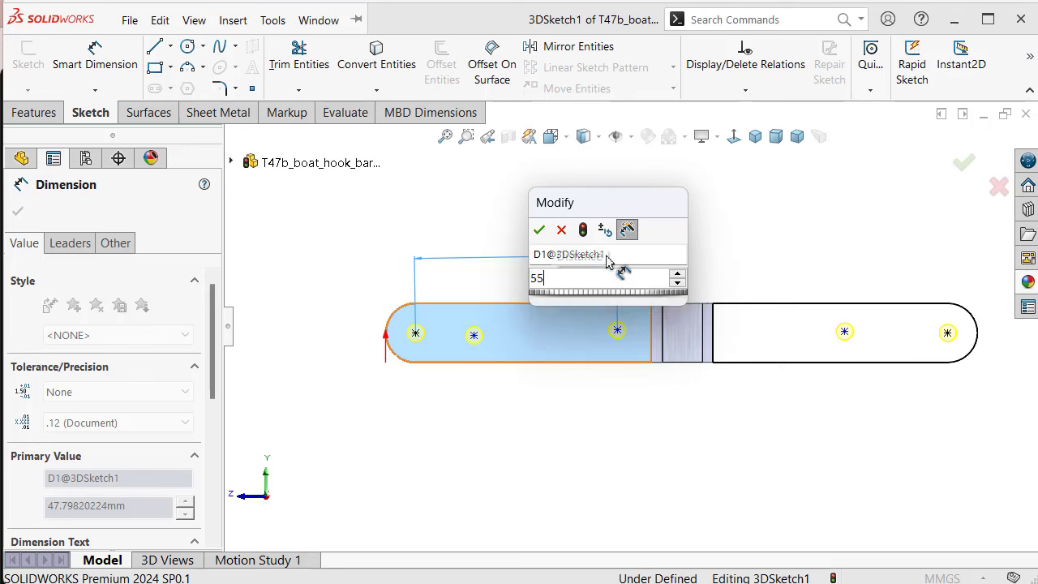
pyautogui.press('Return')
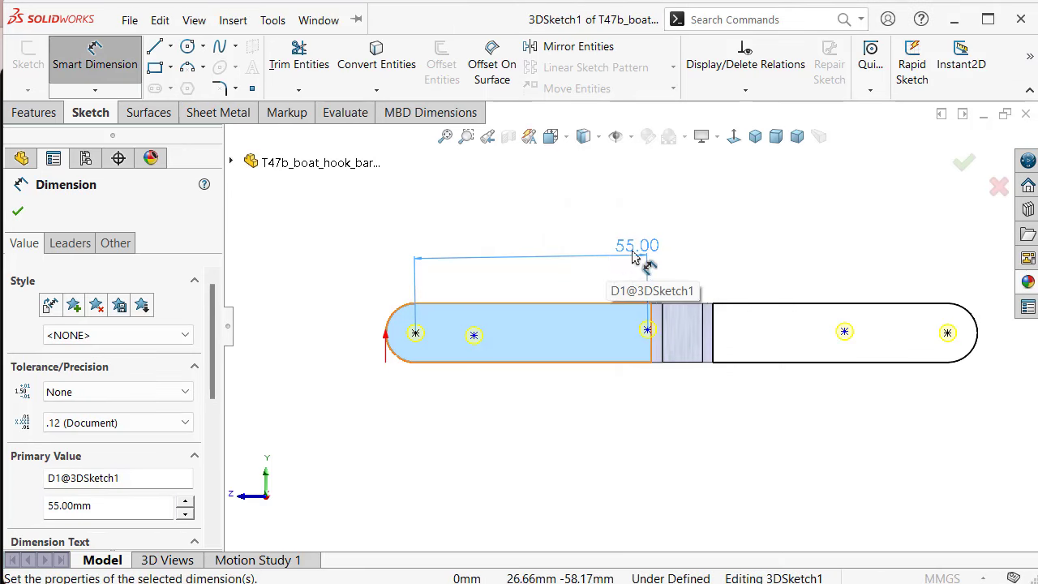
pyautogui.doubleClick(631, 249)
pyautogui.write('50')
pyautogui.press('Return')
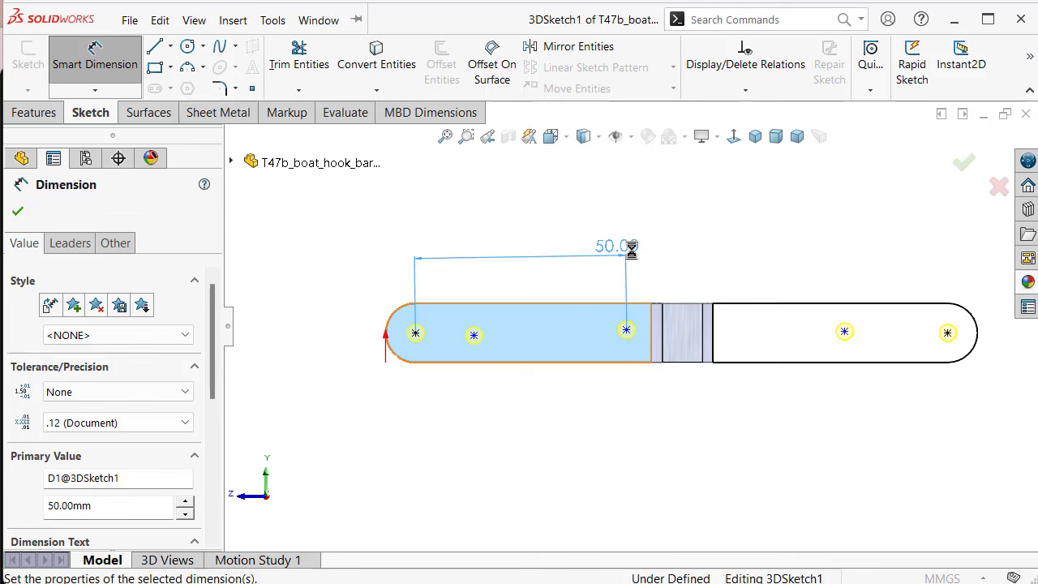
# Dimension the right arm's two hole centres 30 mm apart
pyautogui.click(948, 333)
pyautogui.click(844, 331)
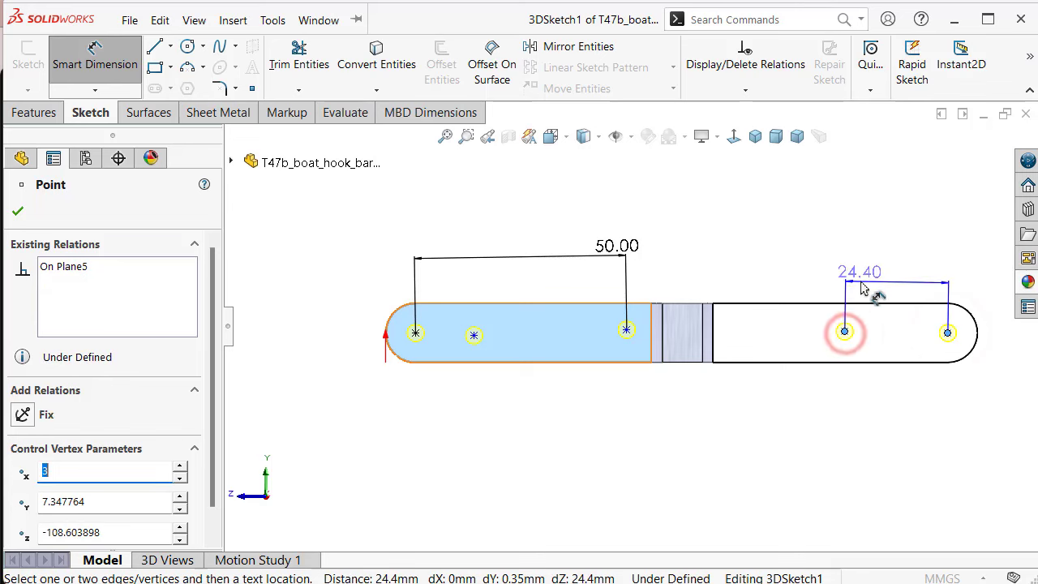
pyautogui.click(866, 272)
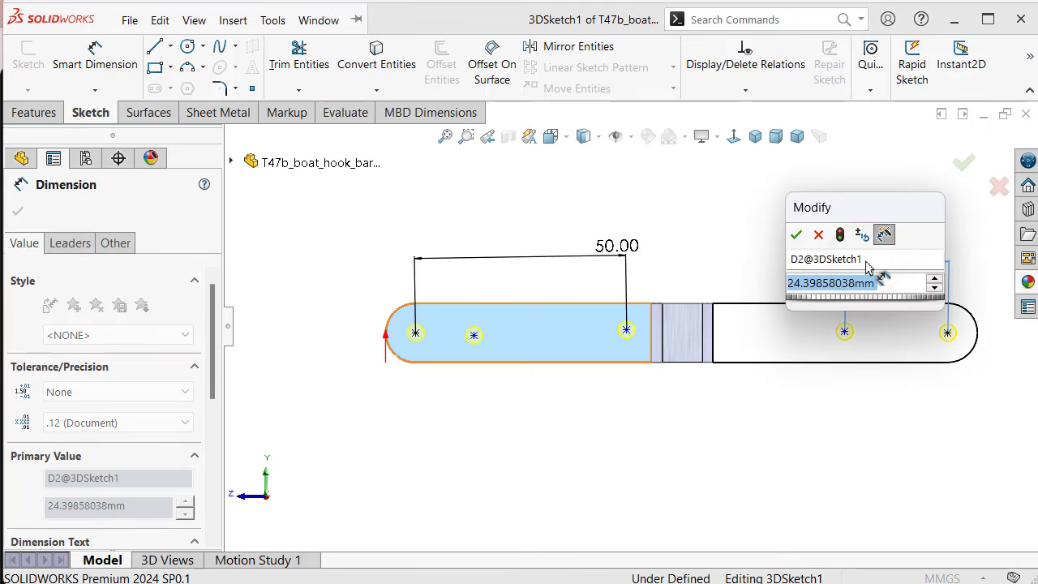
pyautogui.write('30')
pyautogui.press('Return')
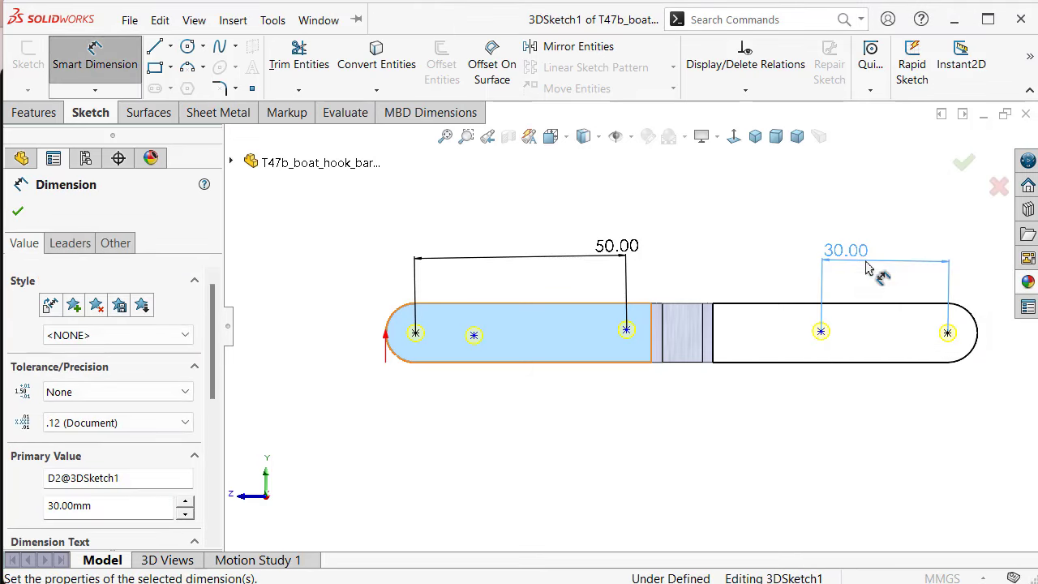
pyautogui.click(740, 231)
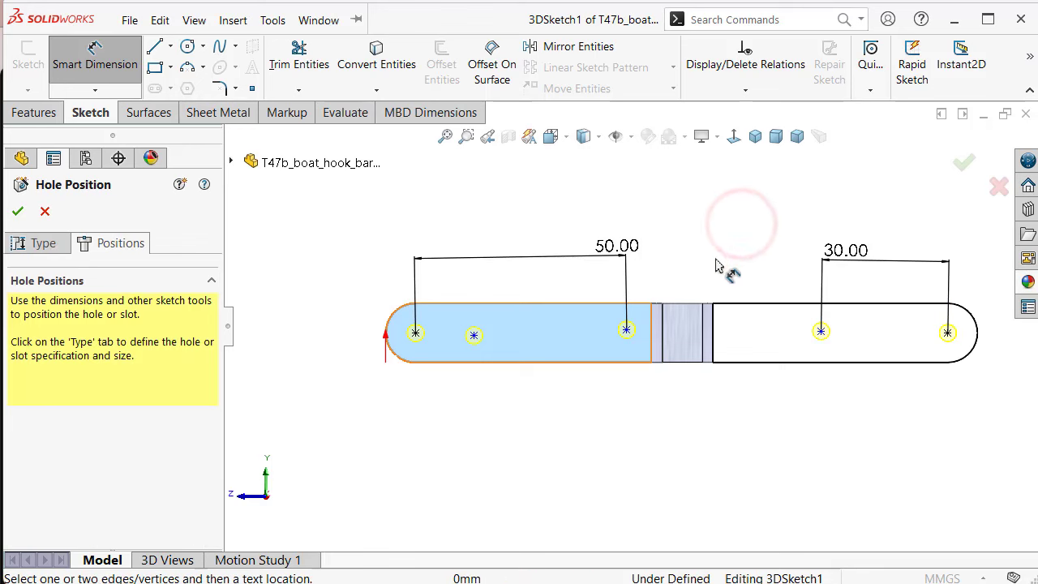
# Delete the stray extra sketch point from the hole positions
pyautogui.scroll(-1, 725, 251)
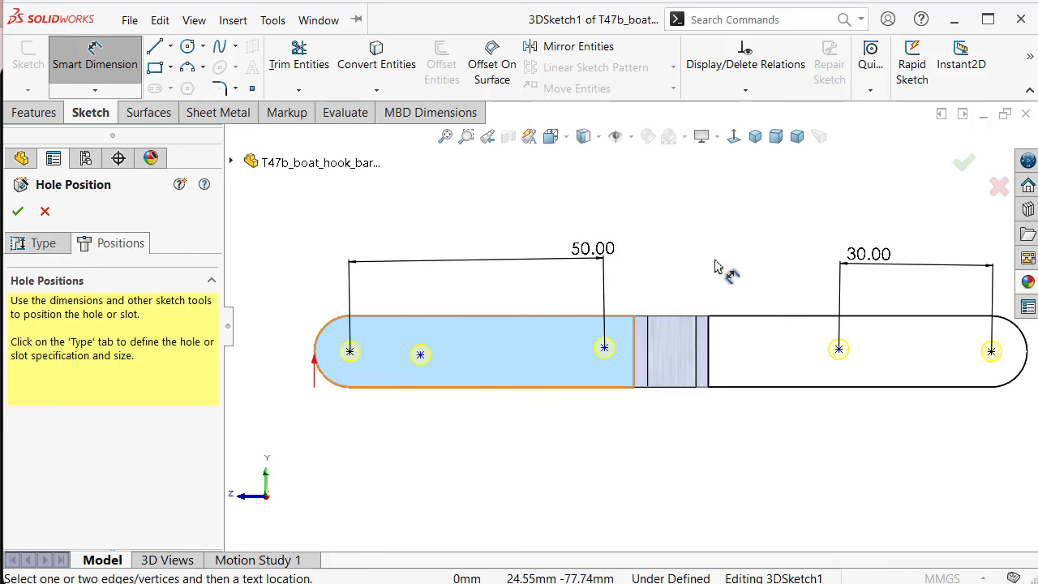
pyautogui.click(421, 355)
pyautogui.moveTo(209, 347); pyautogui.dragTo(211, 401)
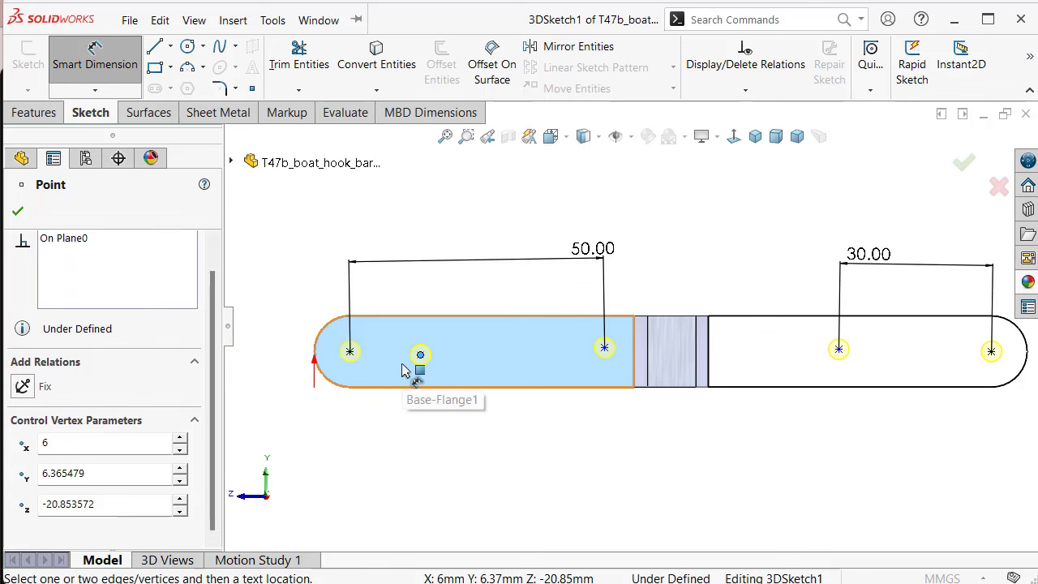
pyautogui.press('Delete')
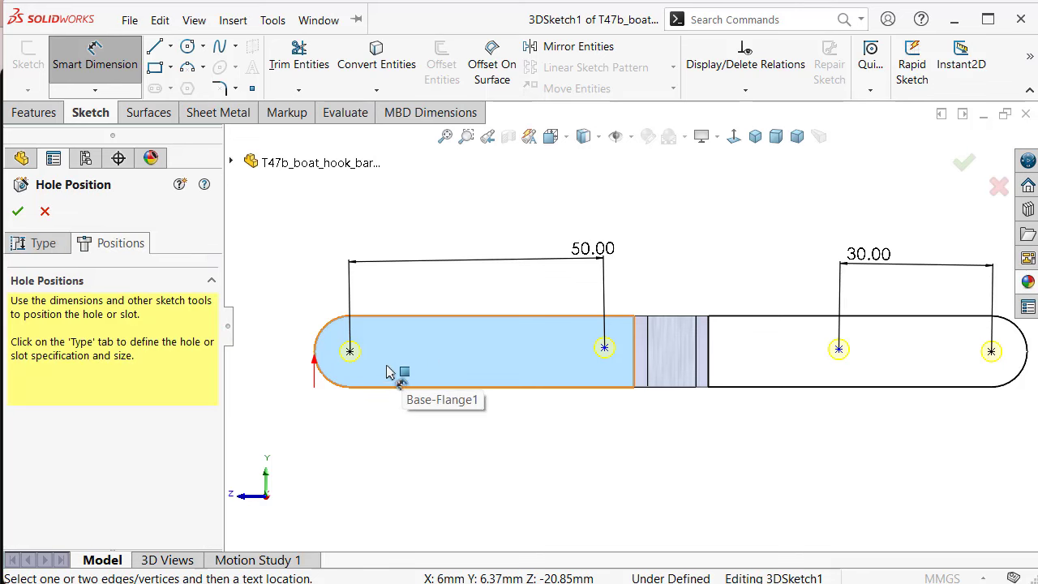
pyautogui.press('Escape')
# Add Along Z relations to the 50 mm and the 30 mm hole-centre pairs
pyautogui.click(349, 351)
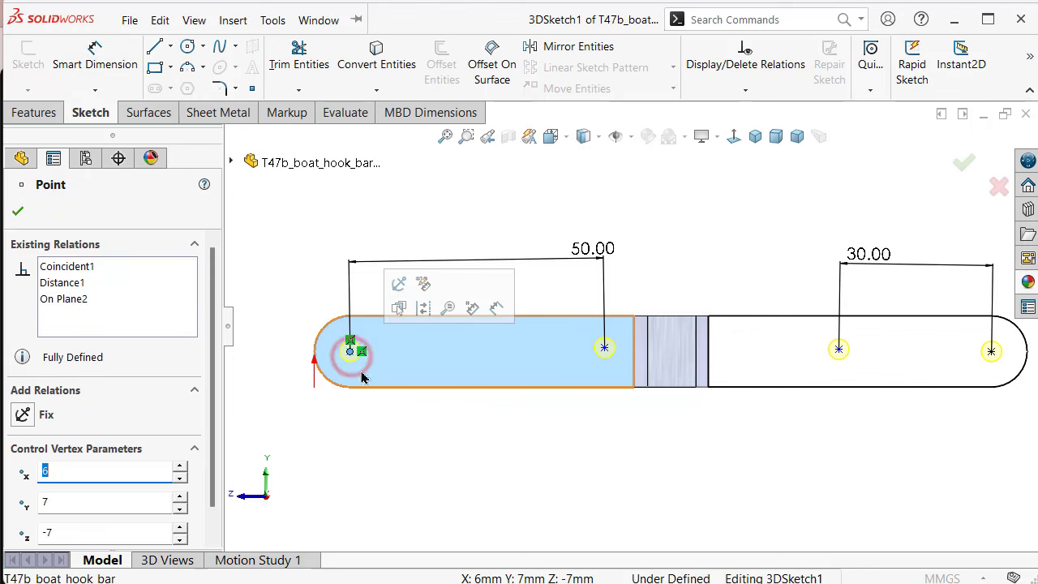
pyautogui.keyDown('ctrl'); pyautogui.click(604, 350); pyautogui.keyUp('ctrl')
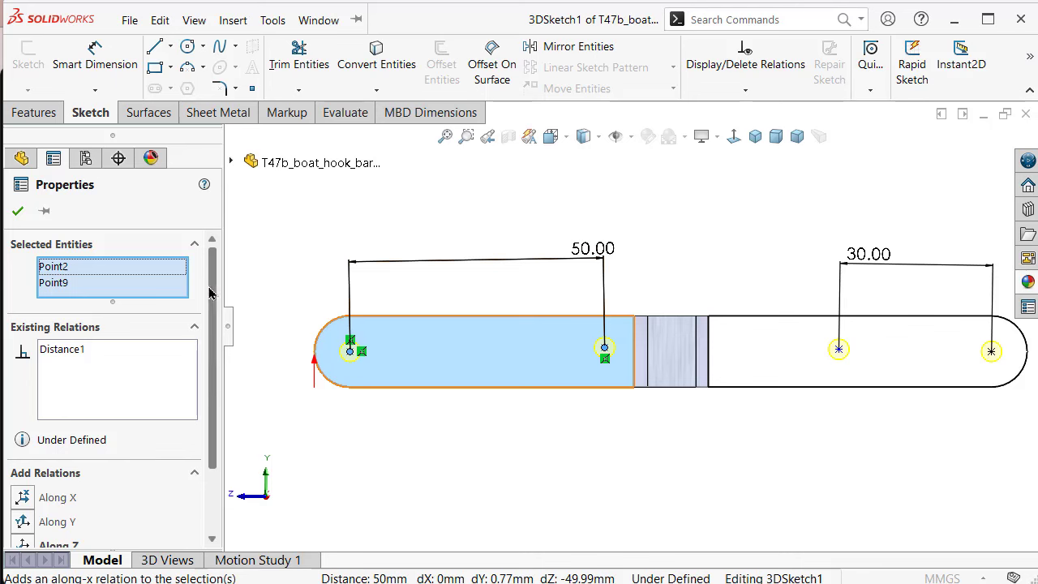
pyautogui.moveTo(209, 293); pyautogui.dragTo(211, 312)
pyautogui.press('Escape')
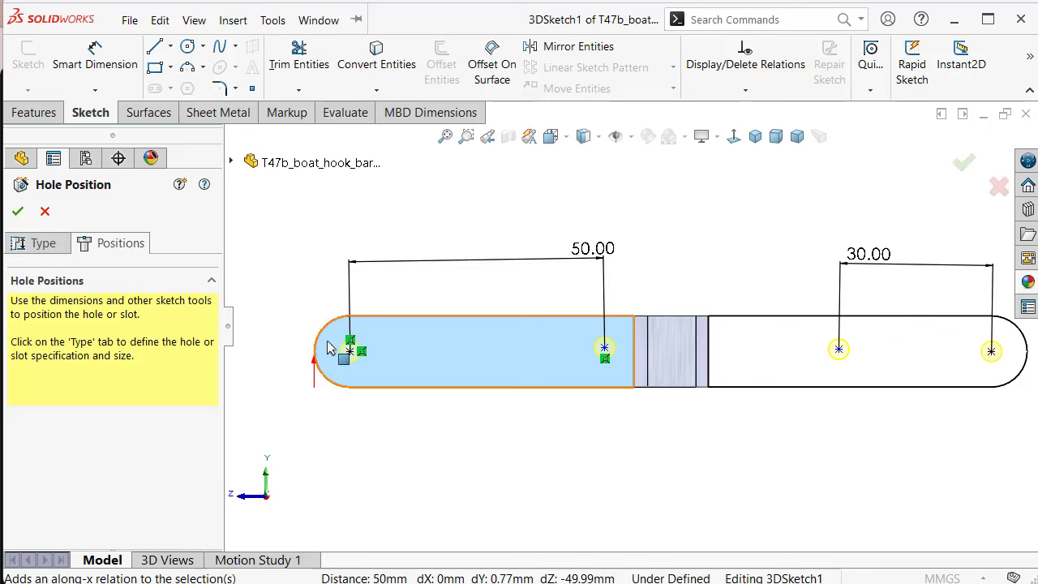
pyautogui.click(350, 351)
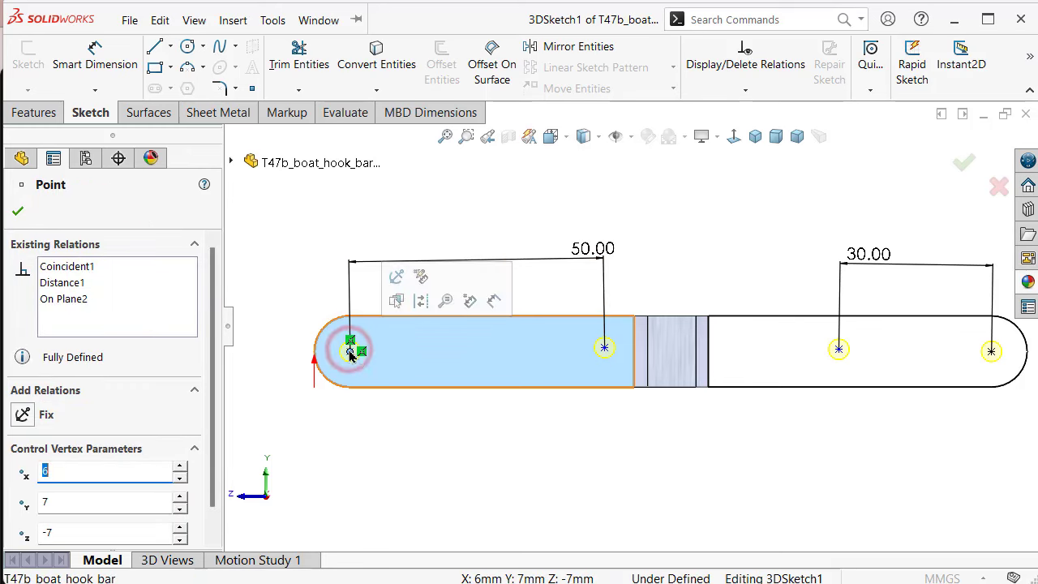
pyautogui.keyDown('ctrl'); pyautogui.click(605, 348); pyautogui.keyUp('ctrl')
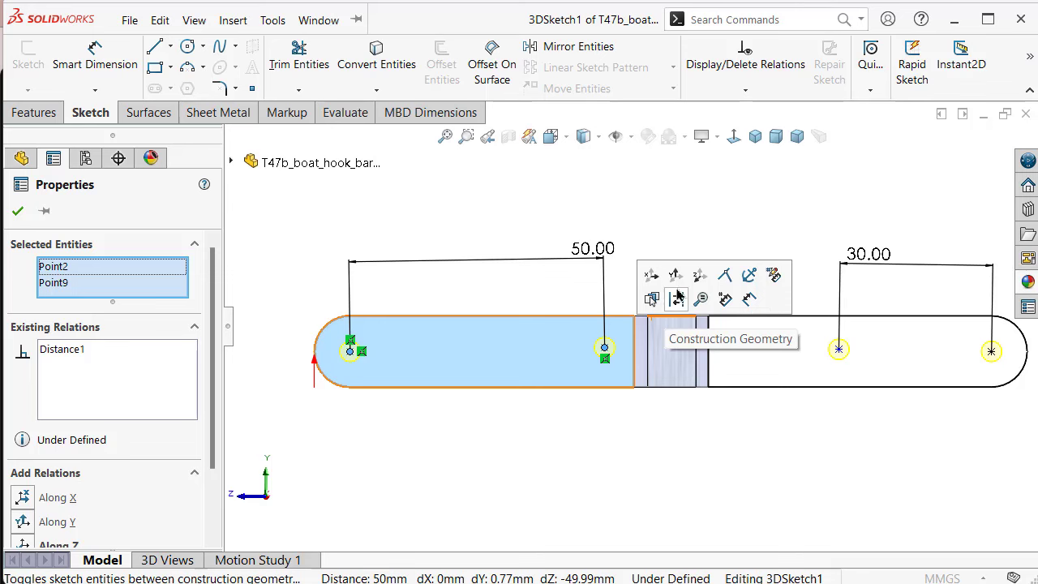
pyautogui.click(699, 275)
pyautogui.click(702, 188)
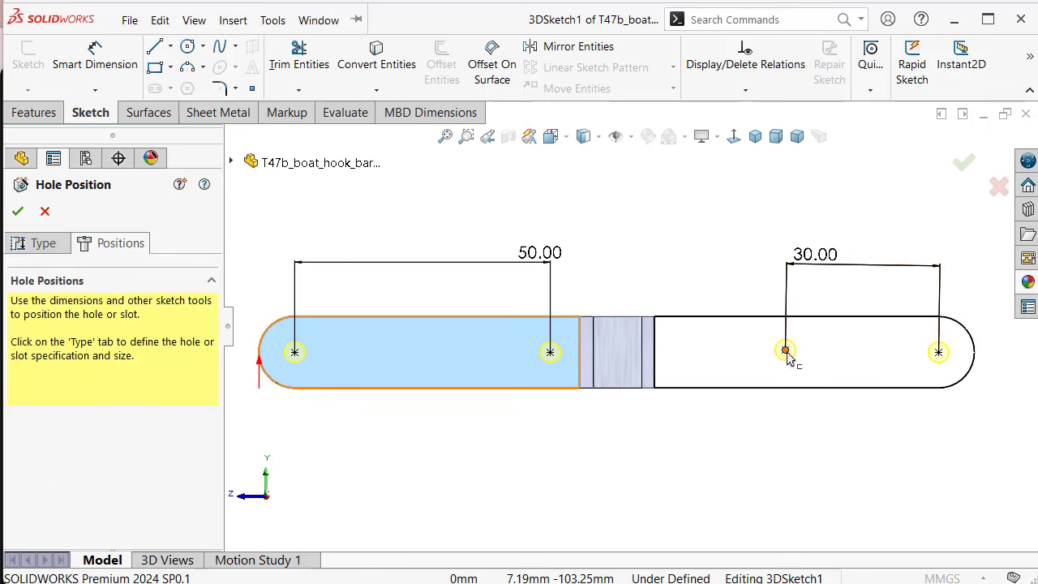
pyautogui.click(787, 353)
pyautogui.keyDown('ctrl'); pyautogui.click(938, 354); pyautogui.keyUp('ctrl')
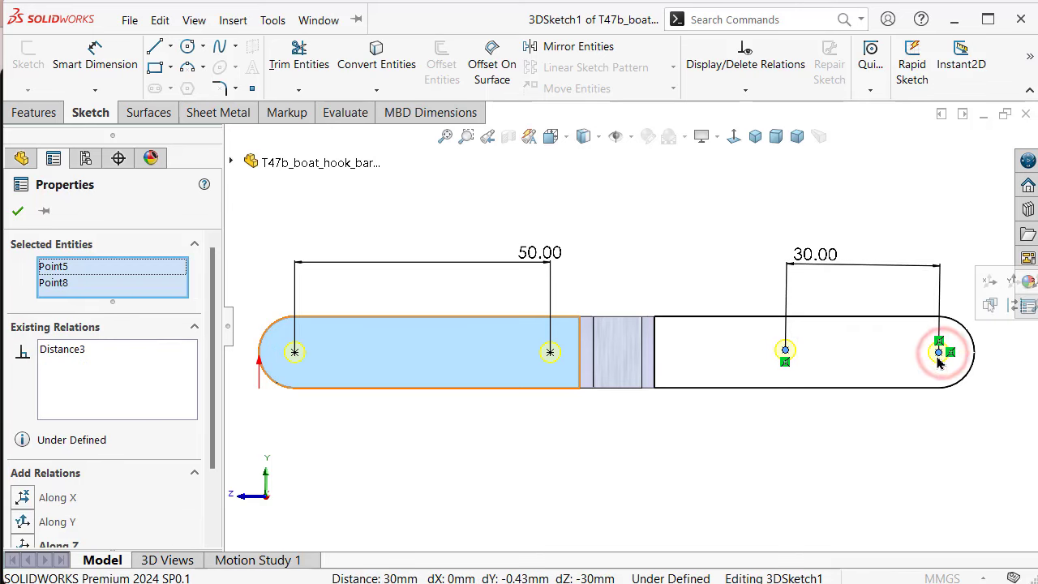
pyautogui.click(989, 304)
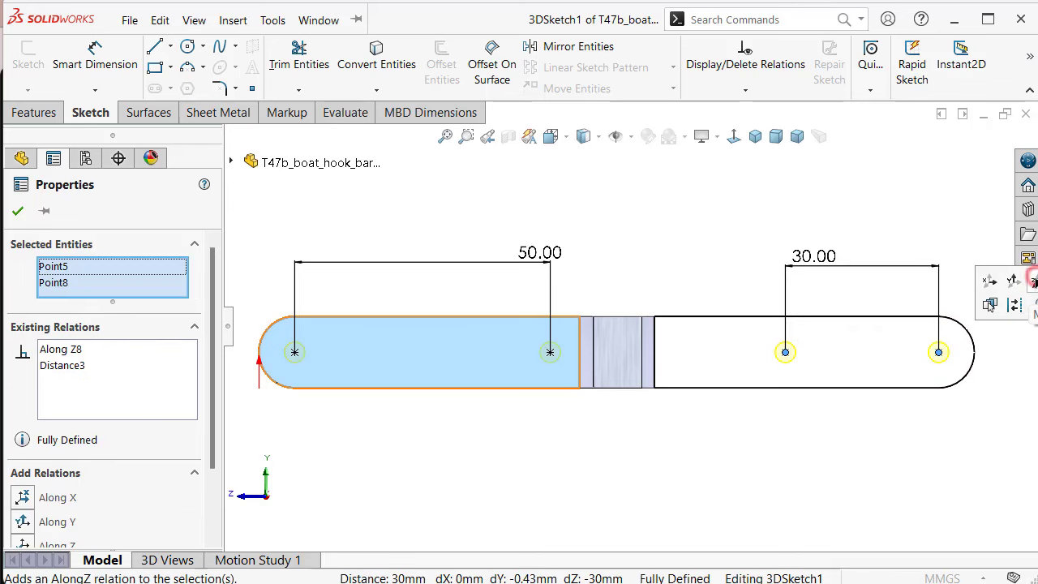
pyautogui.click(683, 212)
pyautogui.moveTo(809, 257); pyautogui.dragTo(856, 268)
# Finish the Hole Wizard to cut the four Ø4.0 holes, then save the part
pyautogui.scroll(-1, 568, 304)
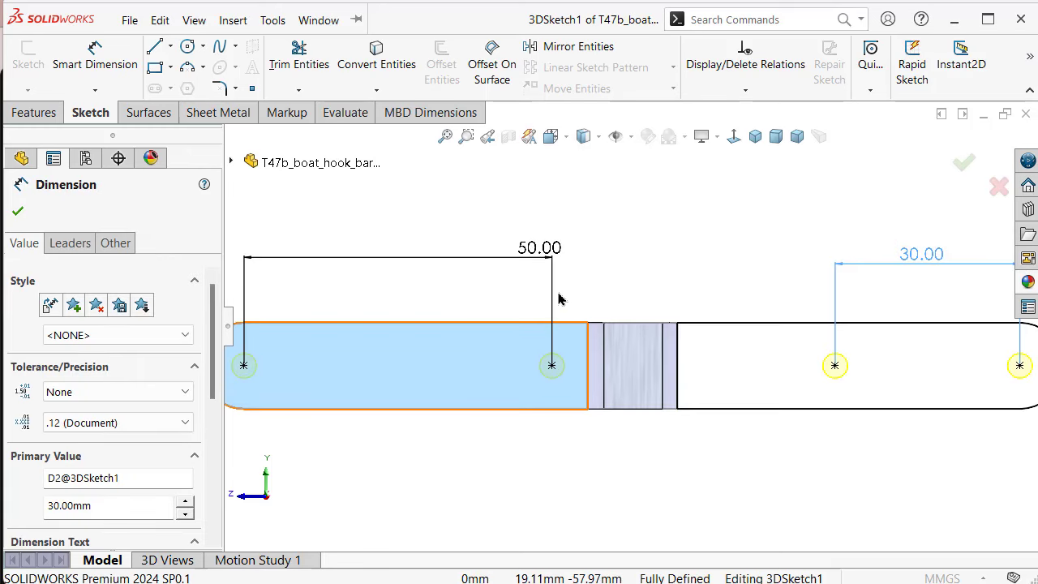
pyautogui.click(963, 162)
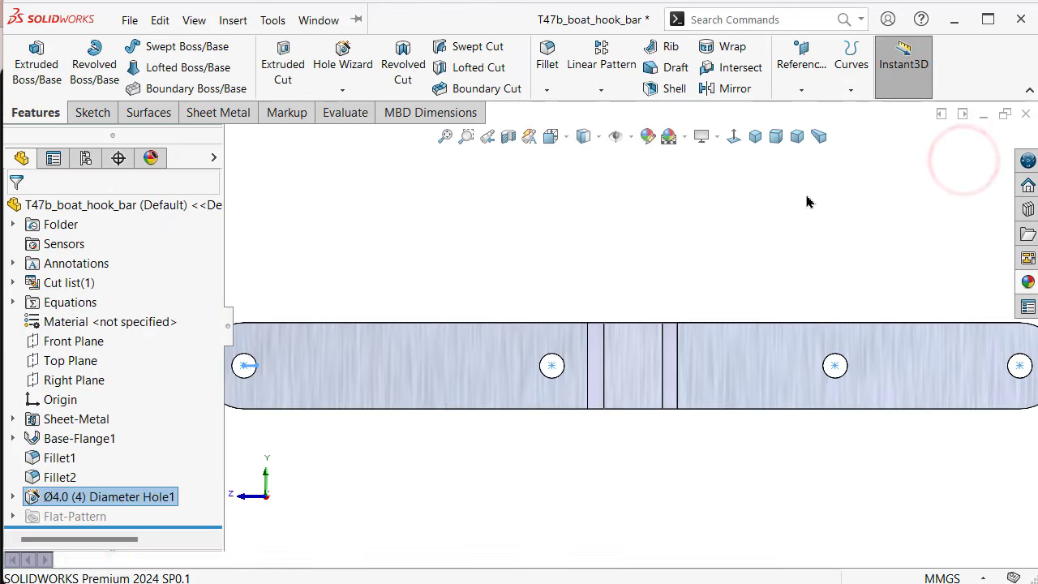
pyautogui.scroll(3, 783, 245)
pyautogui.moveTo(734, 252)
pyautogui.mouseDown(button='middle')
pyautogui.moveTo(735, 173)
pyautogui.moveTo(718, 351)
pyautogui.moveTo(672, 457)
pyautogui.moveTo(670, 332)
pyautogui.moveTo(769, 303)
pyautogui.moveTo(779, 323)
pyautogui.moveTo(786, 310)
pyautogui.mouseUp(button='middle')
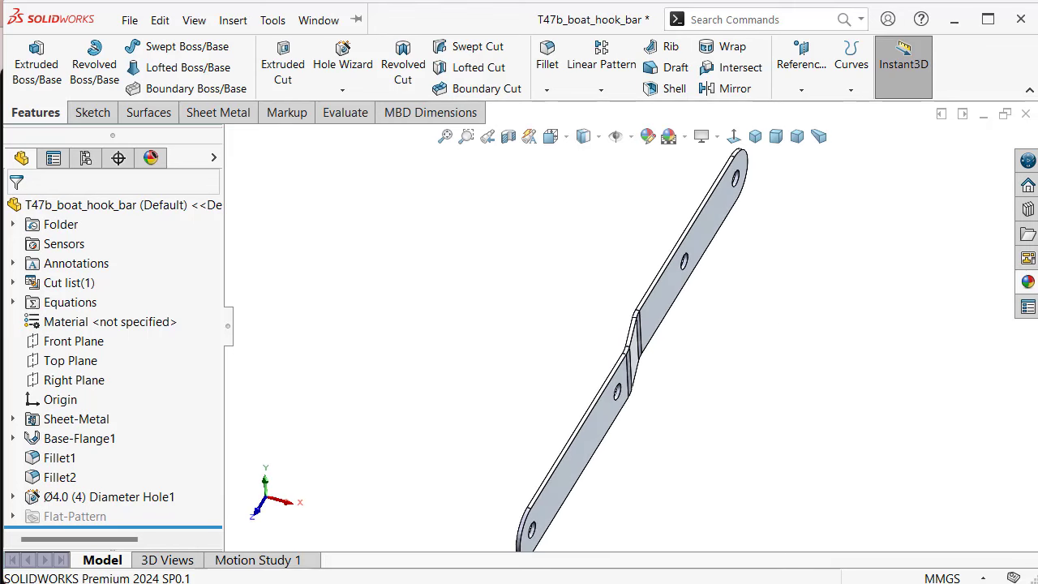
pyautogui.hotkey('ctrl', 's')
pyautogui.click(803, 332)
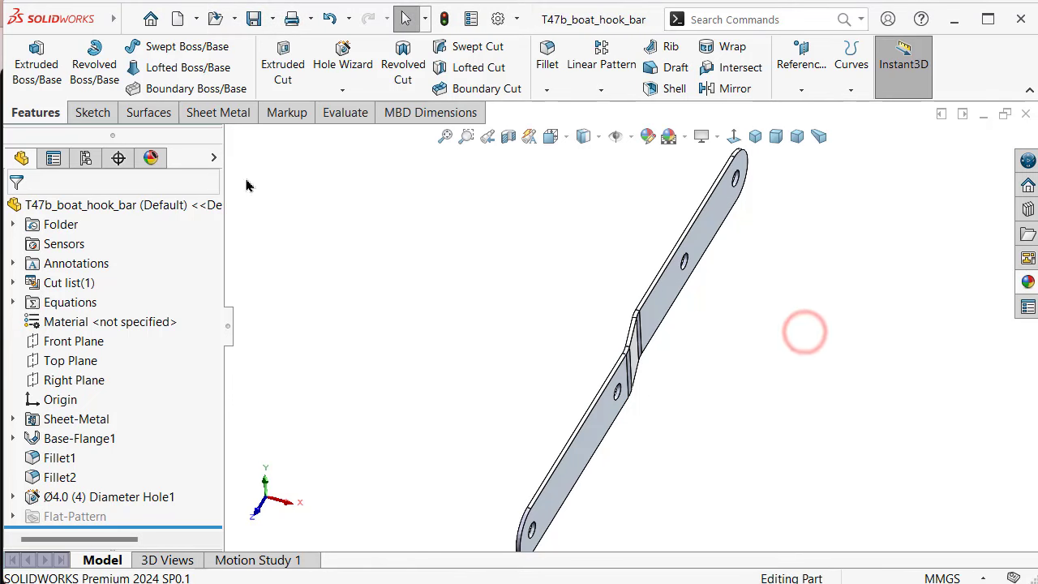
# Start a Chamfer with a 0.5 mm distance at 45°
pyautogui.click(546, 89)
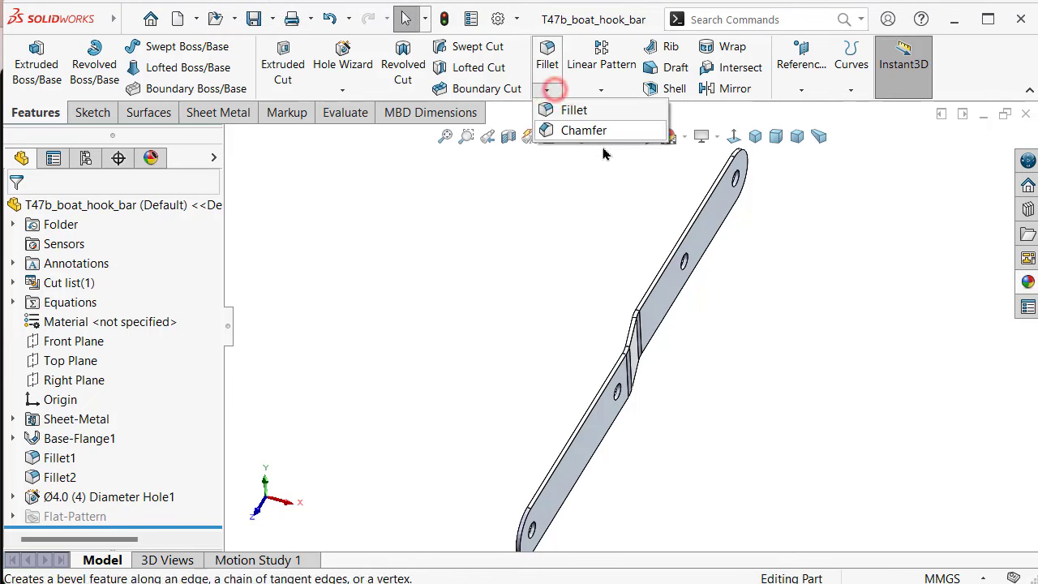
pyautogui.click(600, 136)
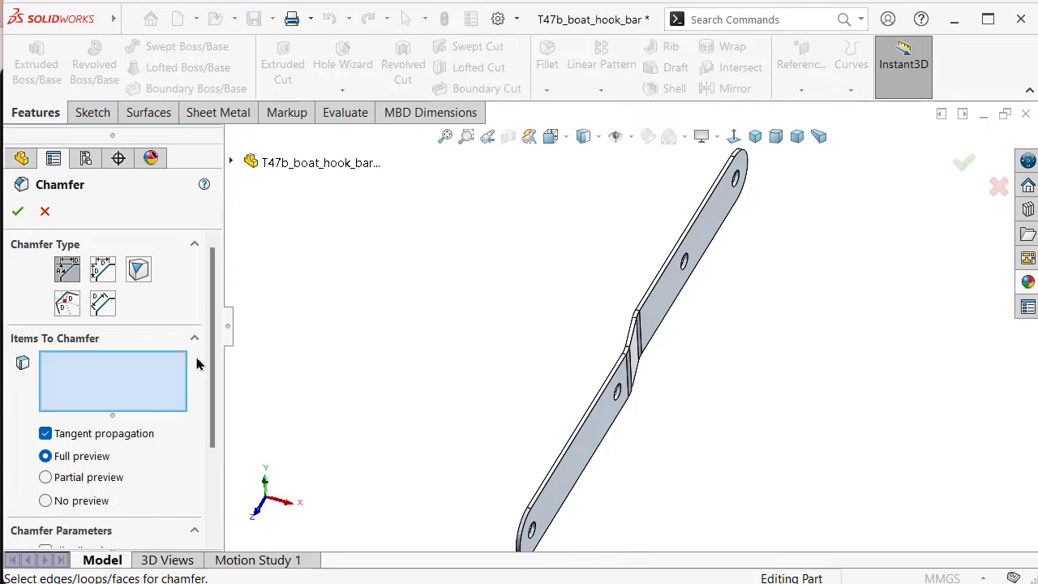
pyautogui.moveTo(209, 340); pyautogui.dragTo(191, 461)
pyautogui.click(114, 442)
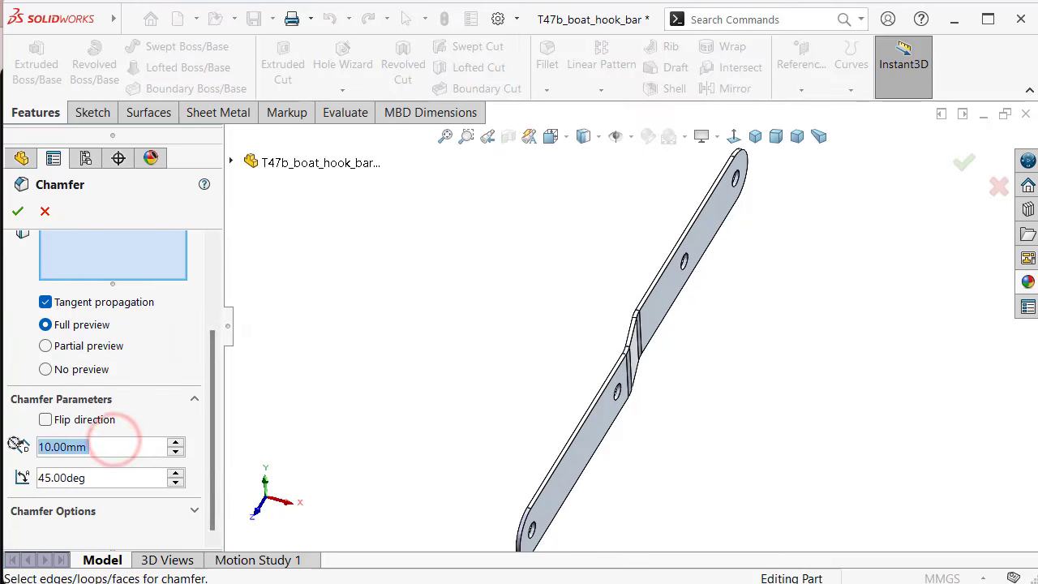
pyautogui.write('0,5')
pyautogui.click(378, 323)
pyautogui.moveTo(579, 514); pyautogui.dragTo(540, 433, button='middle')
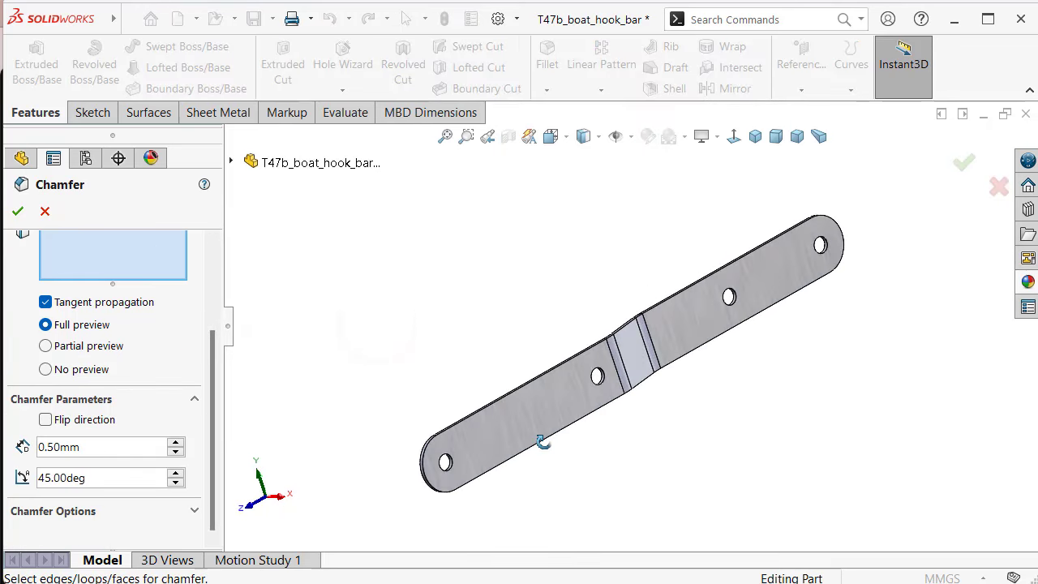
pyautogui.scroll(-3, 467, 444)
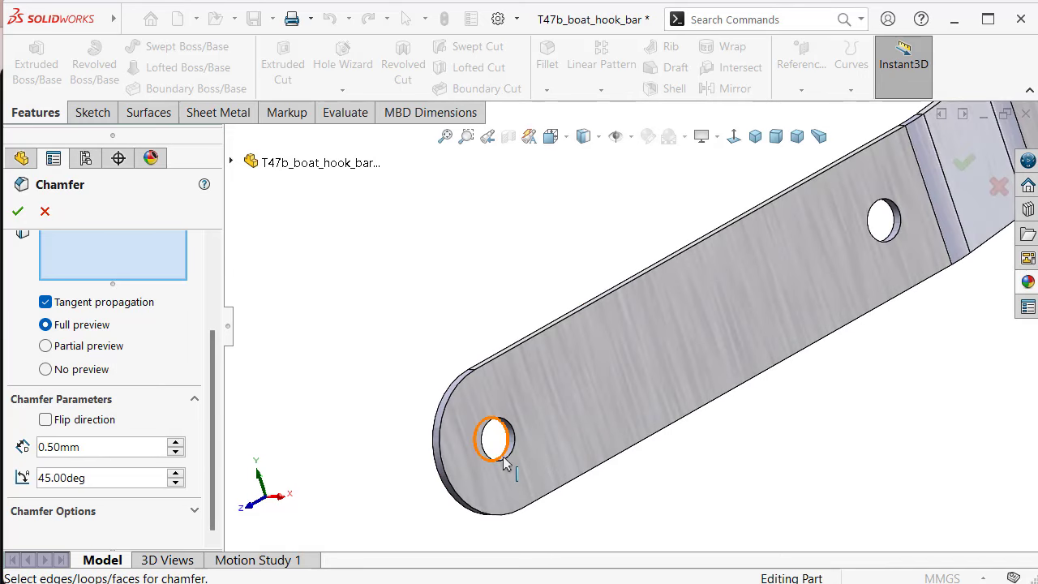
# Select the four hole edges, removing a wrongly picked face, and apply the chamfer
pyautogui.click(507, 456)
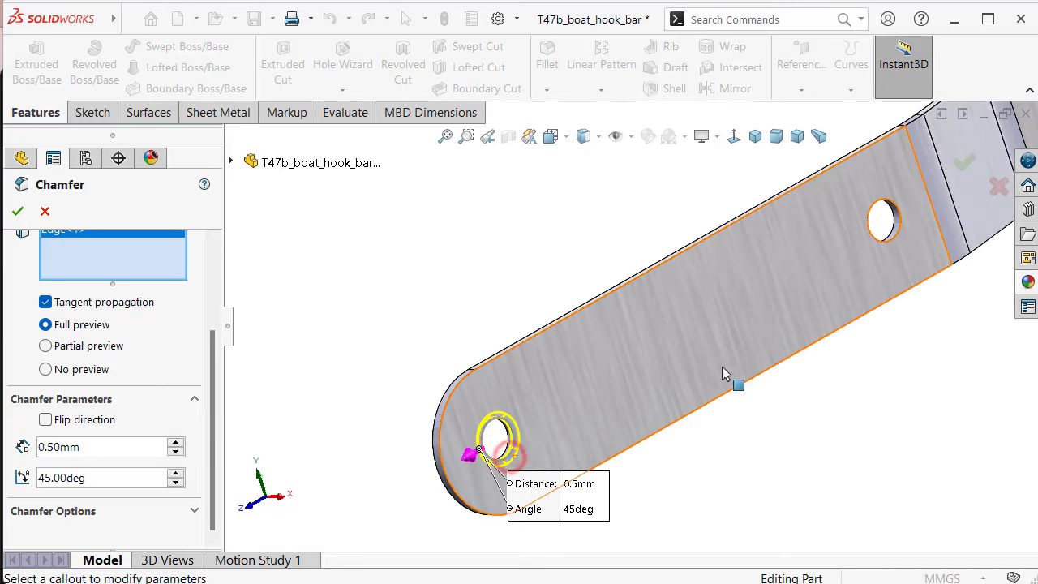
pyautogui.click(883, 243)
pyautogui.moveTo(879, 243)
pyautogui.mouseDown(button='middle')
pyautogui.moveTo(940, 324)
pyautogui.moveTo(167, 295)
pyautogui.moveTo(755, 486)
pyautogui.mouseUp(button='middle')
pyautogui.rightClick(124, 248)
pyautogui.click(166, 272)
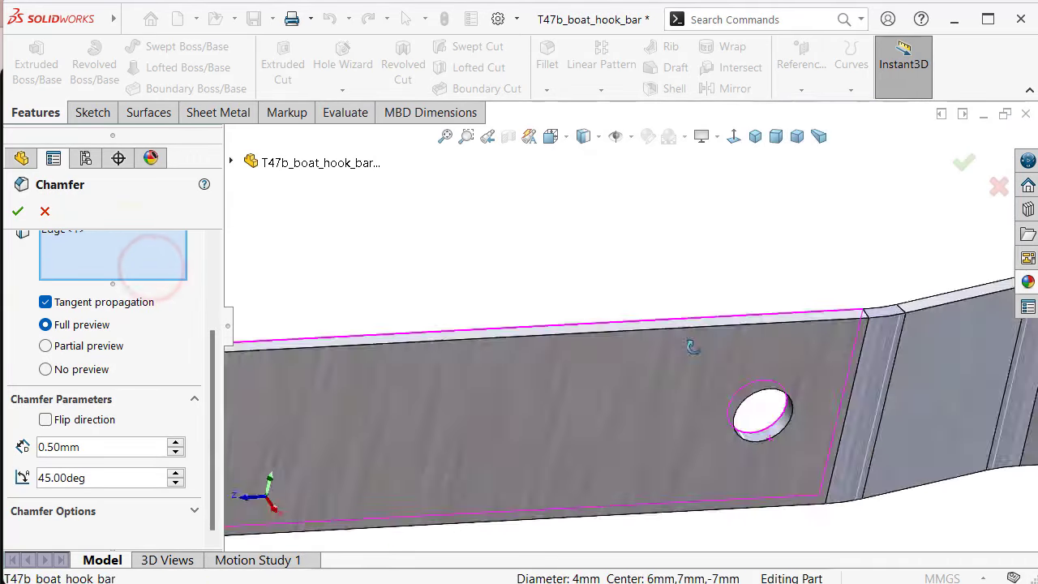
pyautogui.click(780, 409)
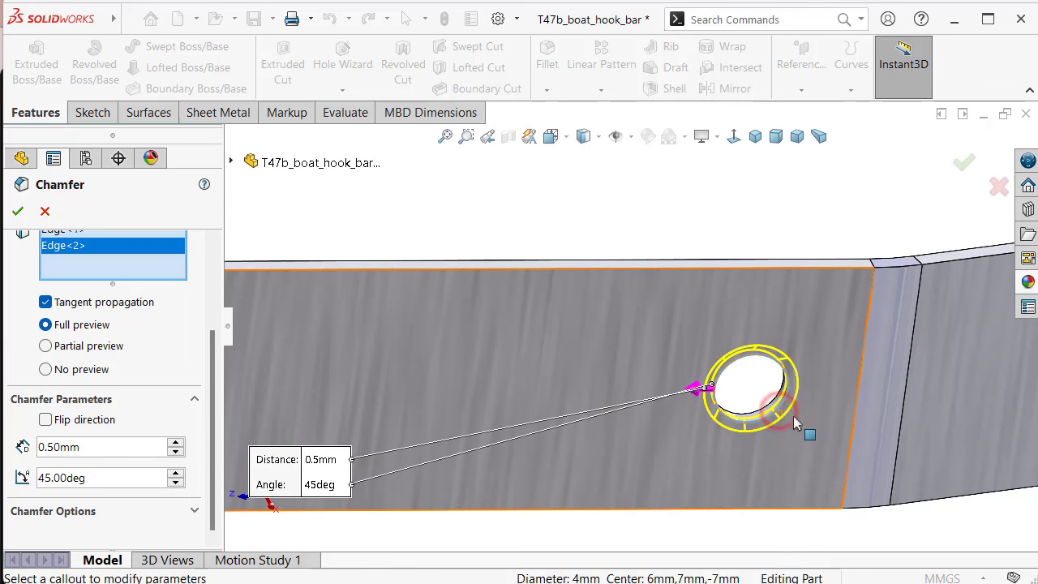
pyautogui.scroll(3, 811, 422)
pyautogui.scroll(-3, 921, 396)
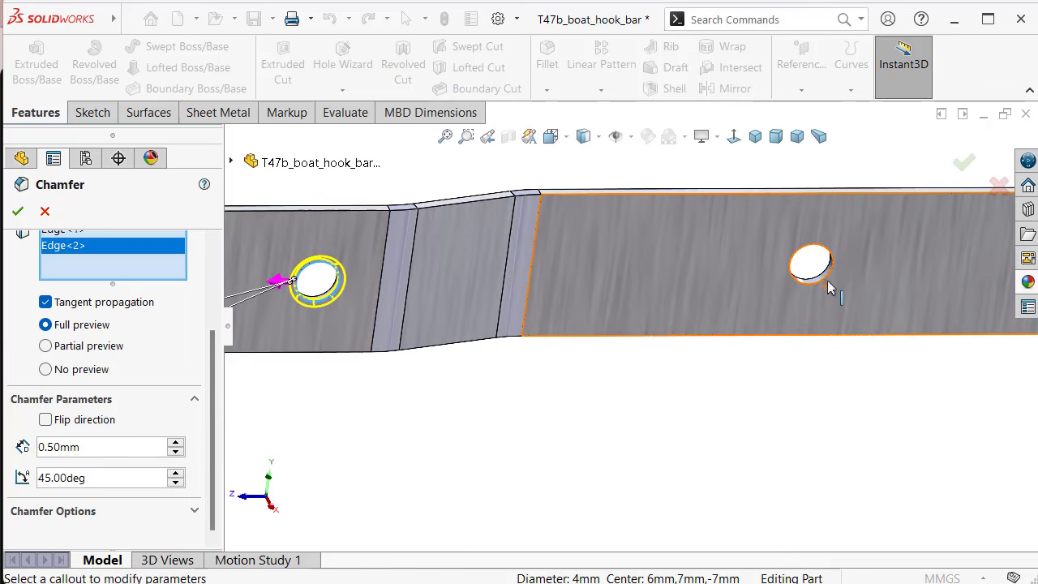
pyautogui.click(829, 286)
pyautogui.scroll(-2, 899, 313)
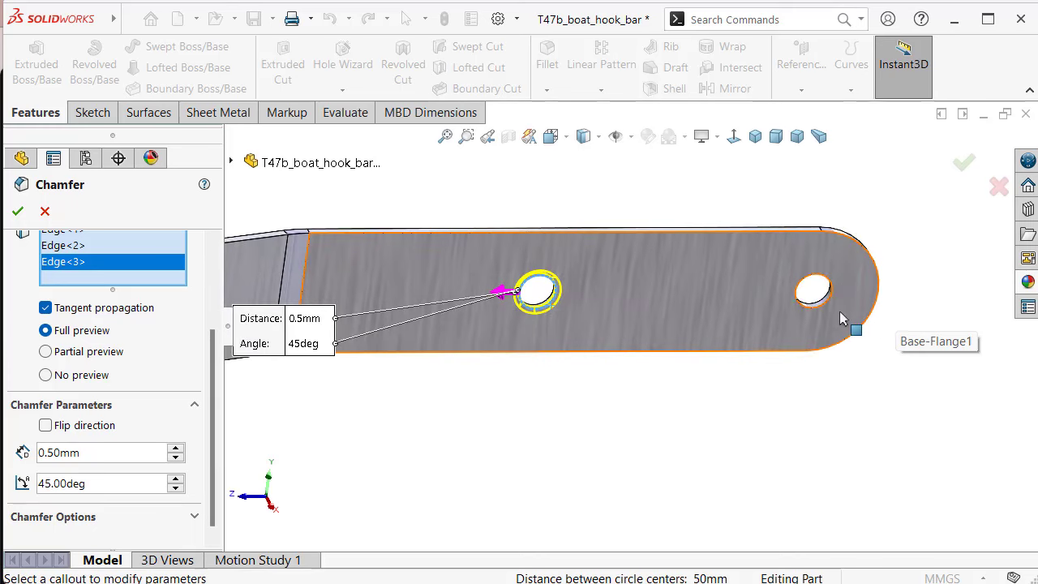
pyautogui.click(825, 307)
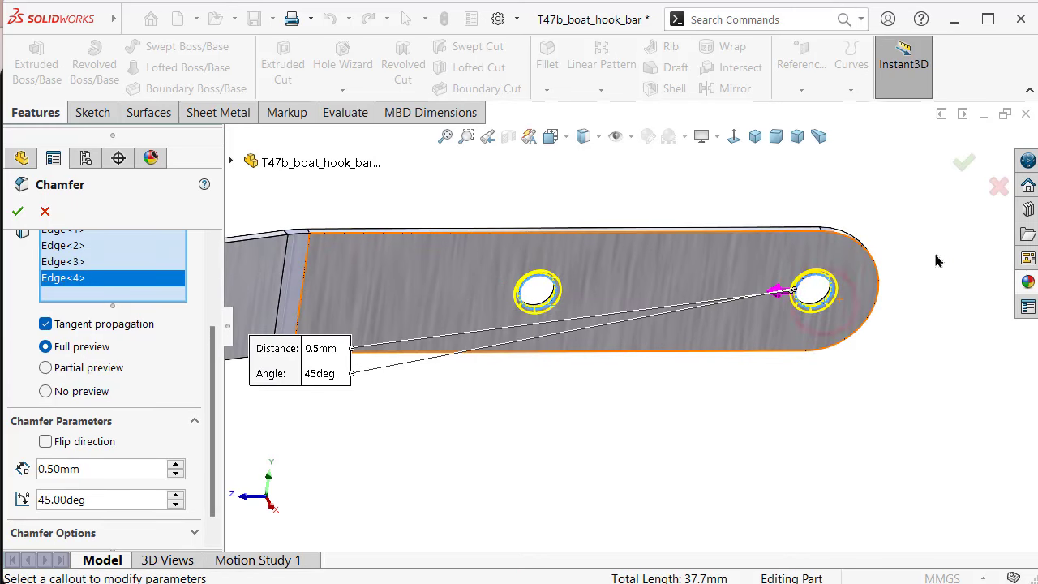
pyautogui.click(961, 162)
pyautogui.moveTo(717, 330)
pyautogui.mouseDown(button='middle')
pyautogui.moveTo(623, 481)
pyautogui.moveTo(591, 491)
pyautogui.mouseUp(button='middle')
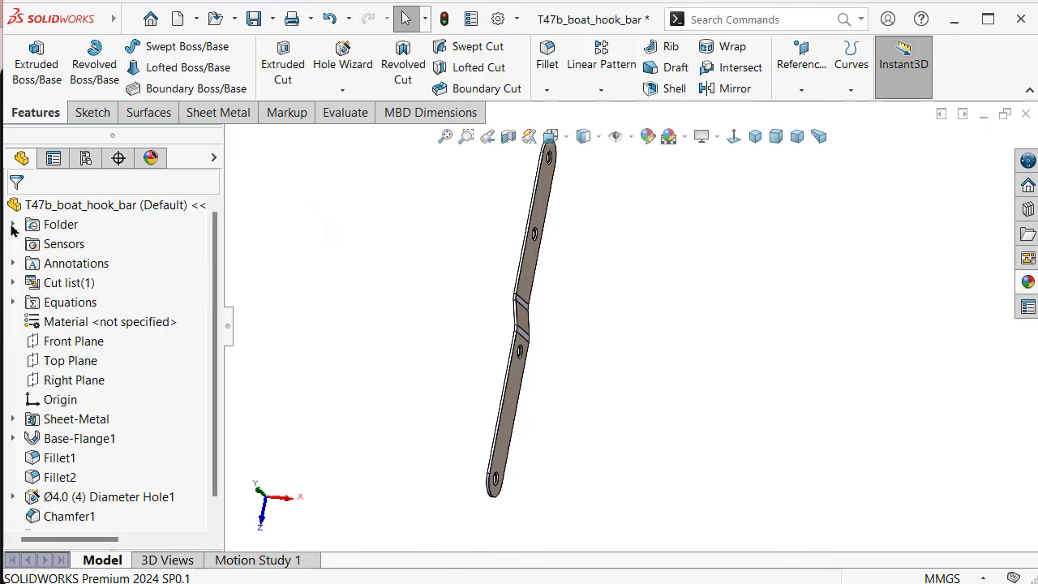
# Start a Mirror feature about the Right Plane, set up to mirror bodies
pyautogui.scroll(-1, 167, 262)
pyautogui.scroll(1, 198, 287)
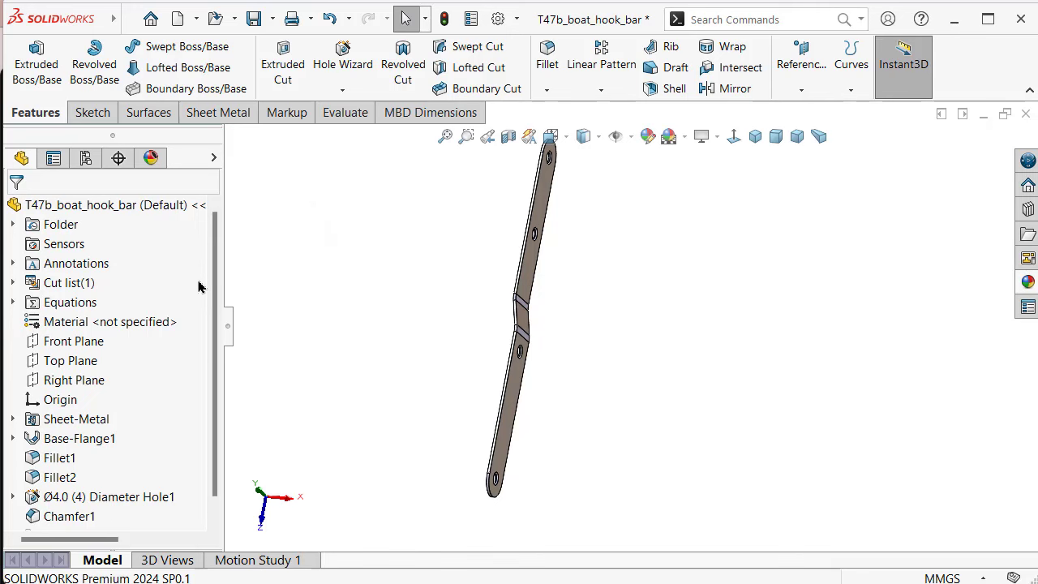
pyautogui.click(75, 379)
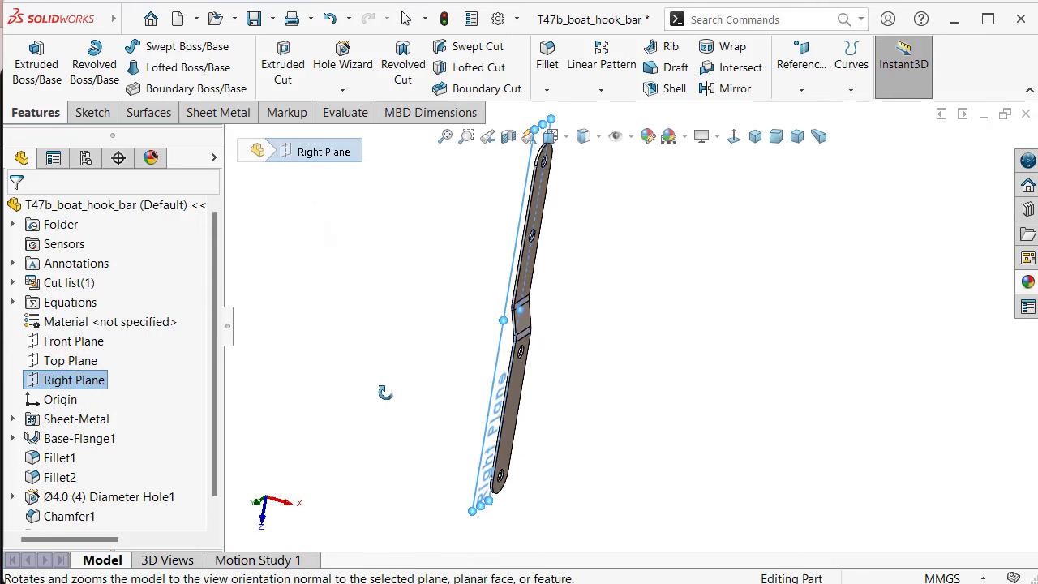
pyautogui.click(726, 88)
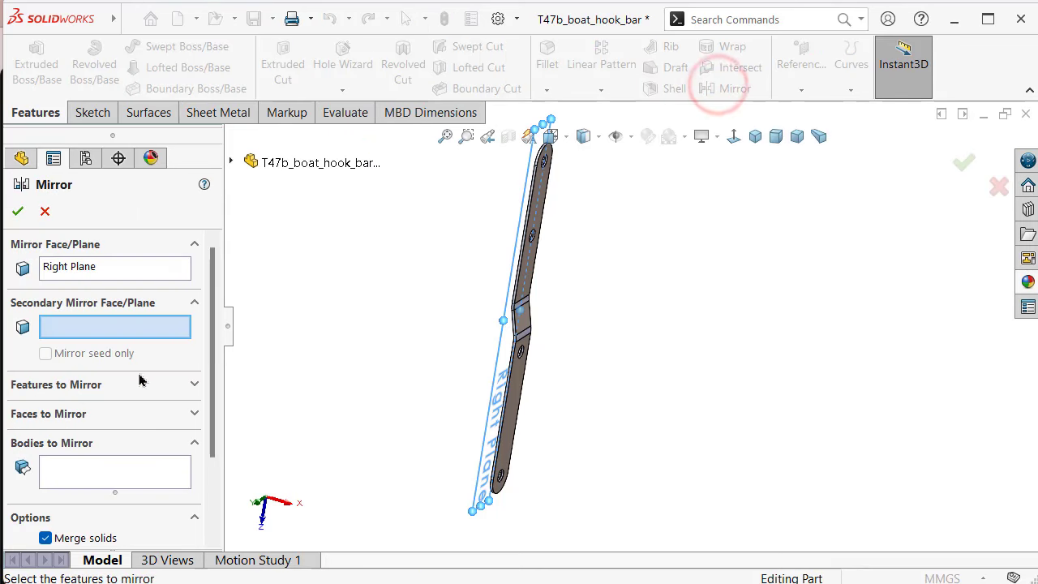
pyautogui.click(123, 477)
# Pick the hook bar body and confirm the mirror, creating a separate second bar
pyautogui.scroll(-3, 526, 369)
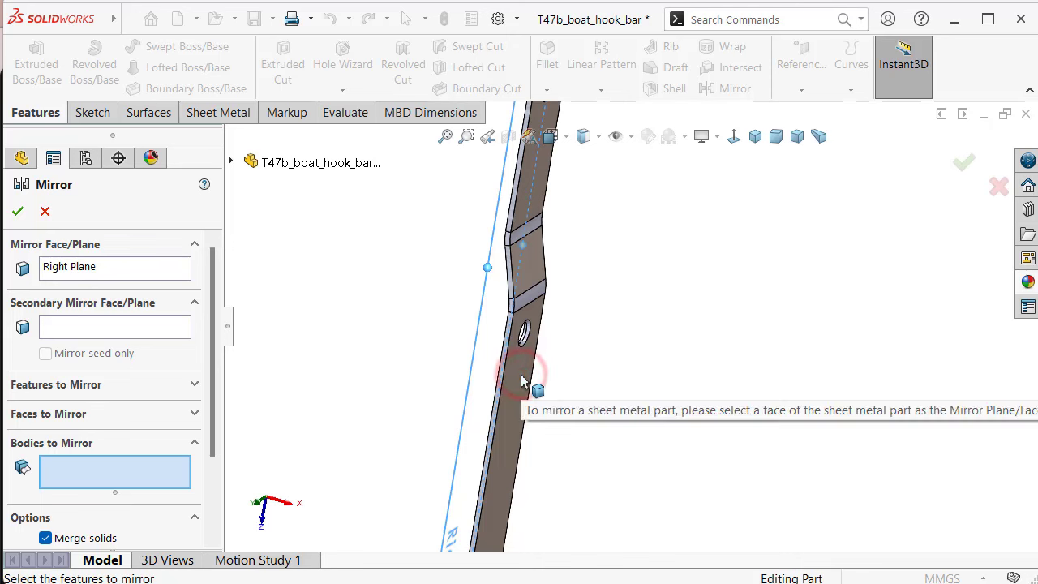
pyautogui.click(507, 381)
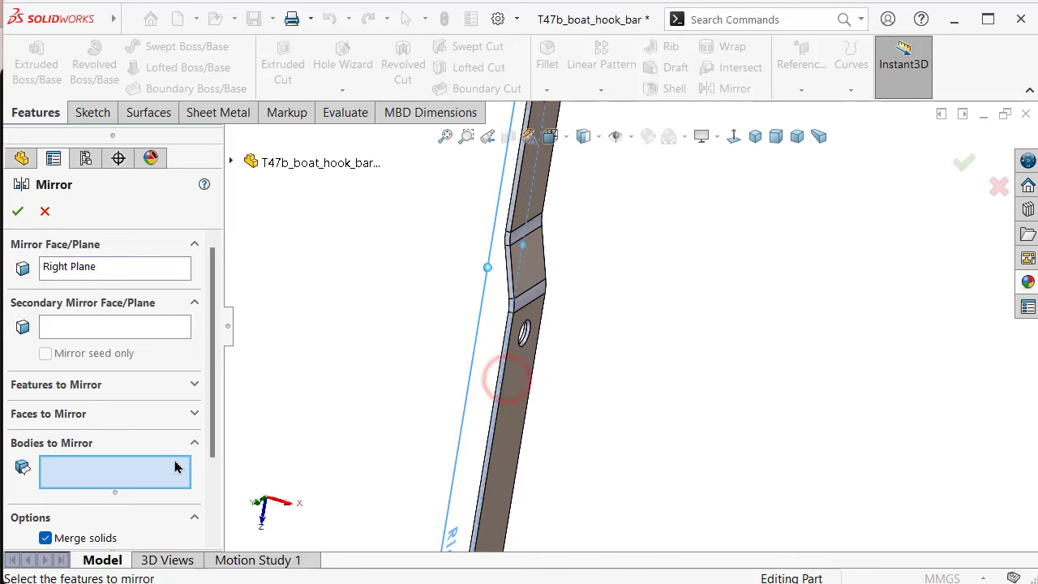
pyautogui.scroll(3, 500, 386)
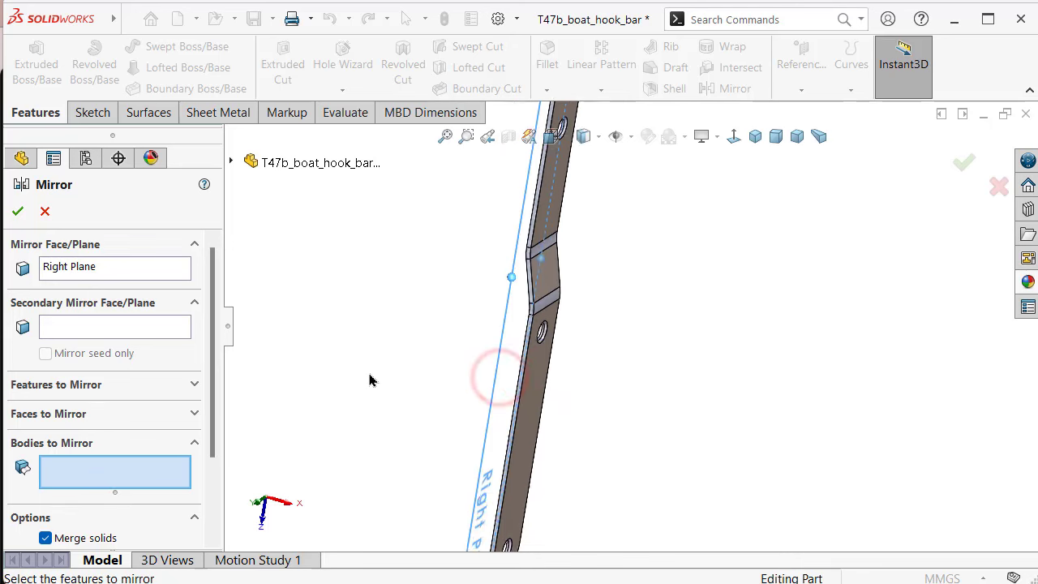
pyautogui.moveTo(368, 377)
pyautogui.mouseDown(button='middle')
pyautogui.moveTo(399, 301)
pyautogui.moveTo(543, 364)
pyautogui.mouseUp(button='middle')
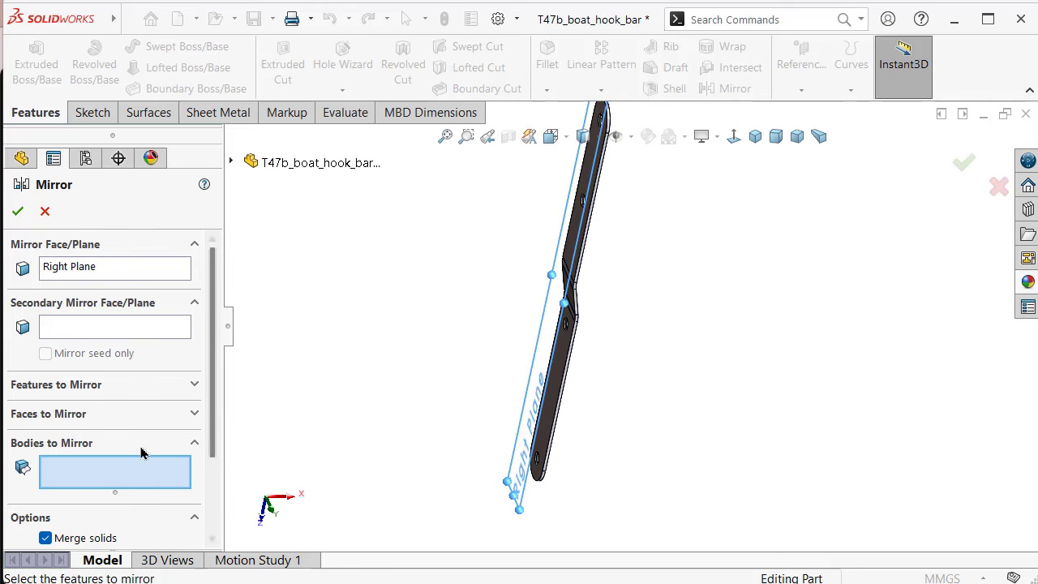
pyautogui.moveTo(276, 447); pyautogui.dragTo(235, 458, button='middle')
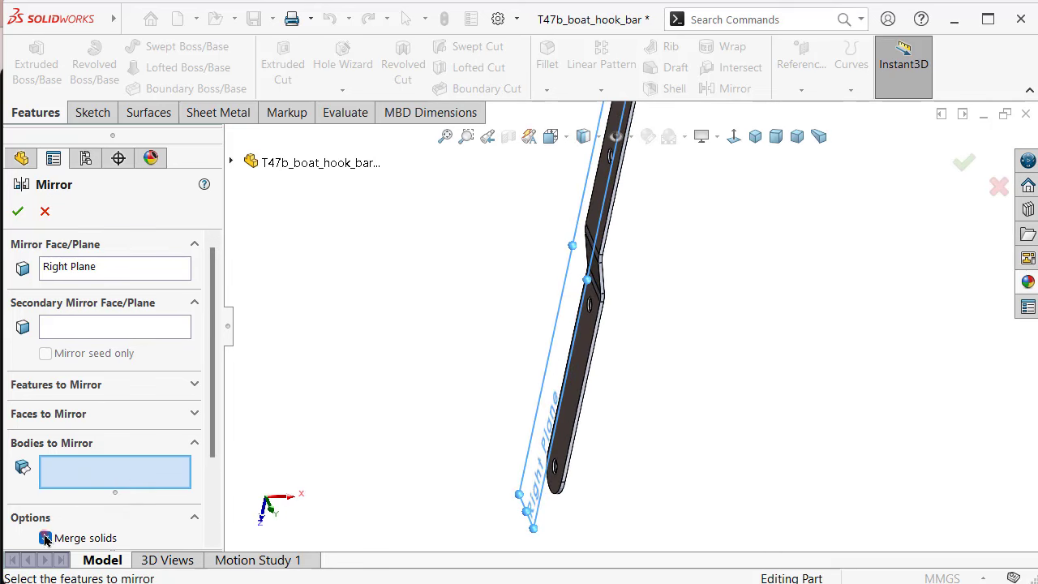
pyautogui.click(598, 378)
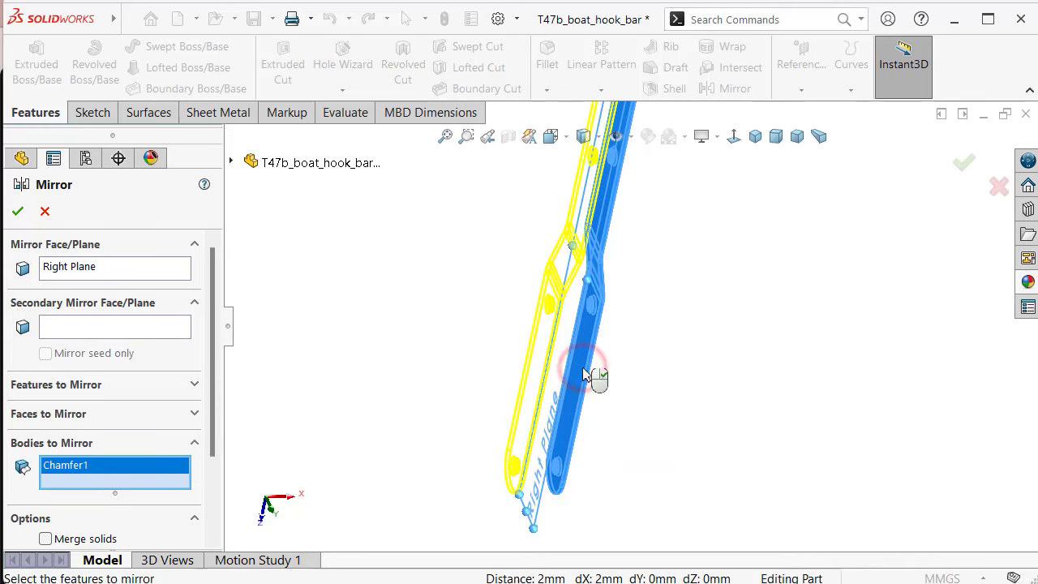
pyautogui.press('Return')
pyautogui.hotkey('ctrl', '7')
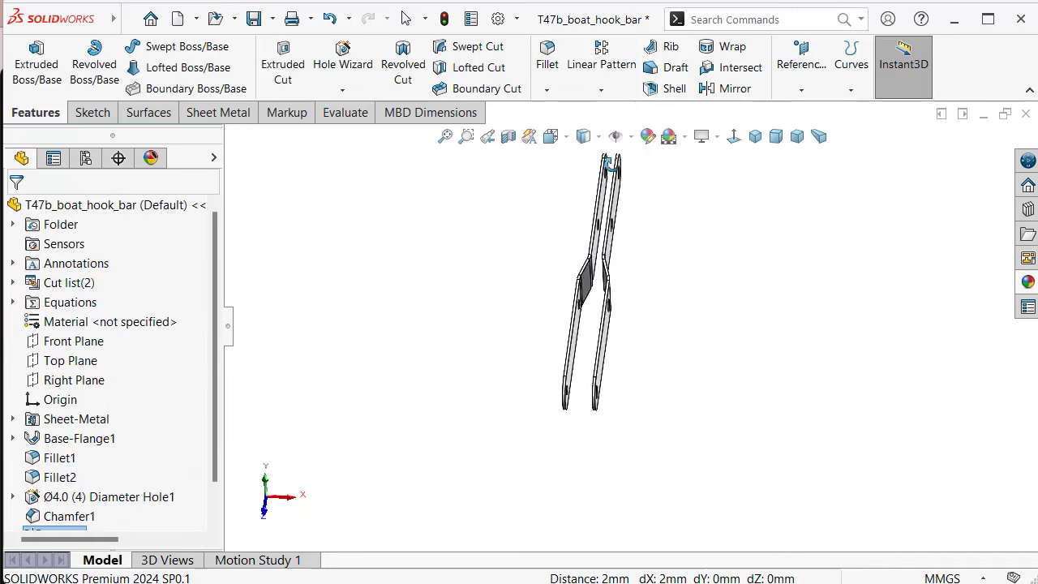
pyautogui.moveTo(522, 240)
pyautogui.mouseDown(button='middle')
pyautogui.moveTo(497, 243)
pyautogui.moveTo(523, 250)
pyautogui.moveTo(533, 297)
pyautogui.moveTo(505, 224)
pyautogui.moveTo(524, 287)
pyautogui.mouseUp(button='middle')
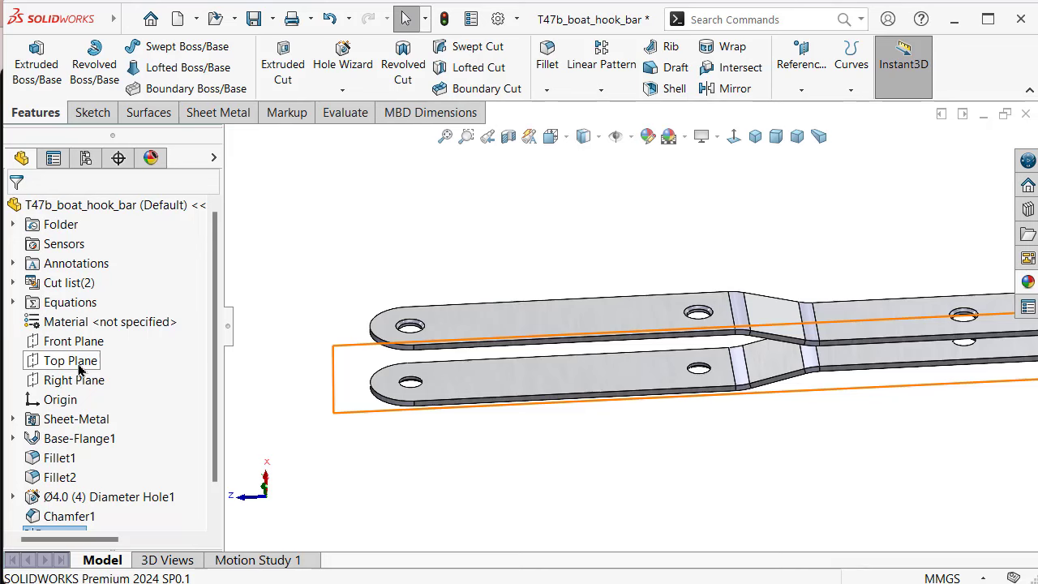
# Select the Right, Front and Top planes while orbiting around the two bars
pyautogui.click(75, 380)
pyautogui.moveTo(340, 413)
pyautogui.mouseDown(button='middle')
pyautogui.moveTo(378, 424)
pyautogui.moveTo(365, 418)
pyautogui.mouseUp(button='middle')
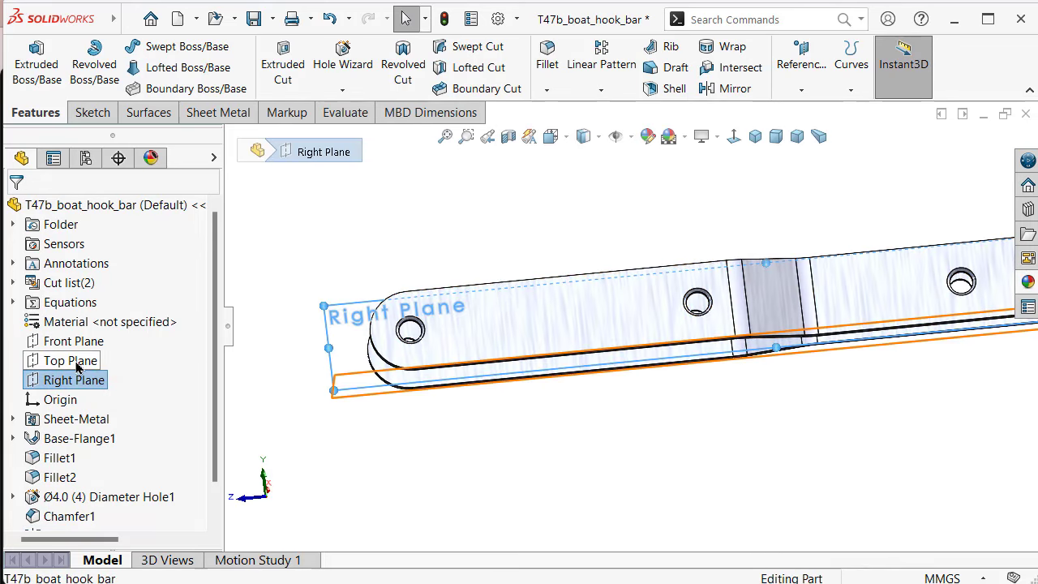
pyautogui.click(64, 378)
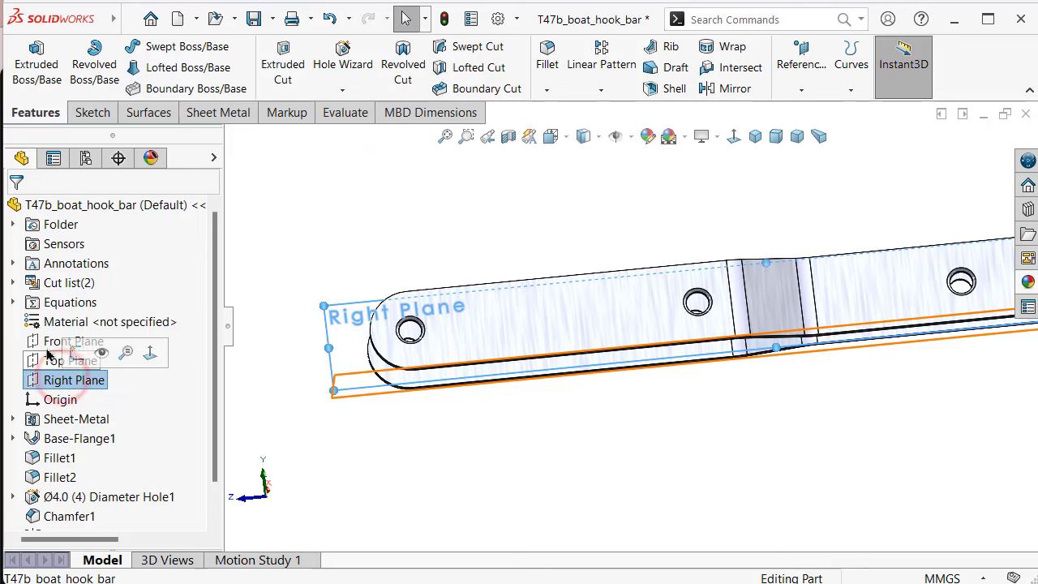
pyautogui.click(48, 341)
pyautogui.click(36, 360)
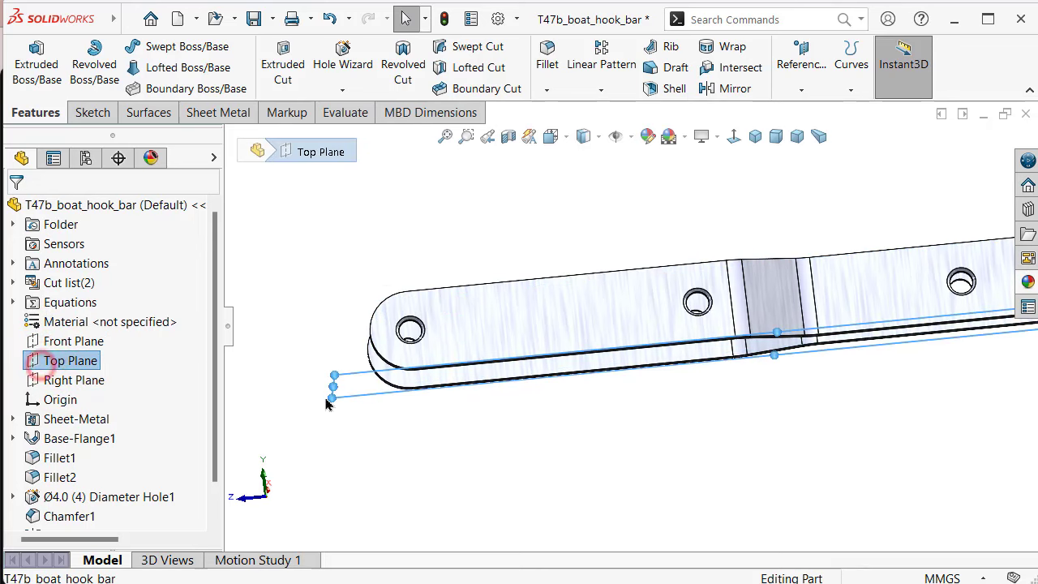
pyautogui.moveTo(407, 304)
pyautogui.mouseDown(button='middle')
pyautogui.moveTo(398, 424)
pyautogui.moveTo(394, 394)
pyautogui.moveTo(243, 376)
pyautogui.mouseUp(button='middle')
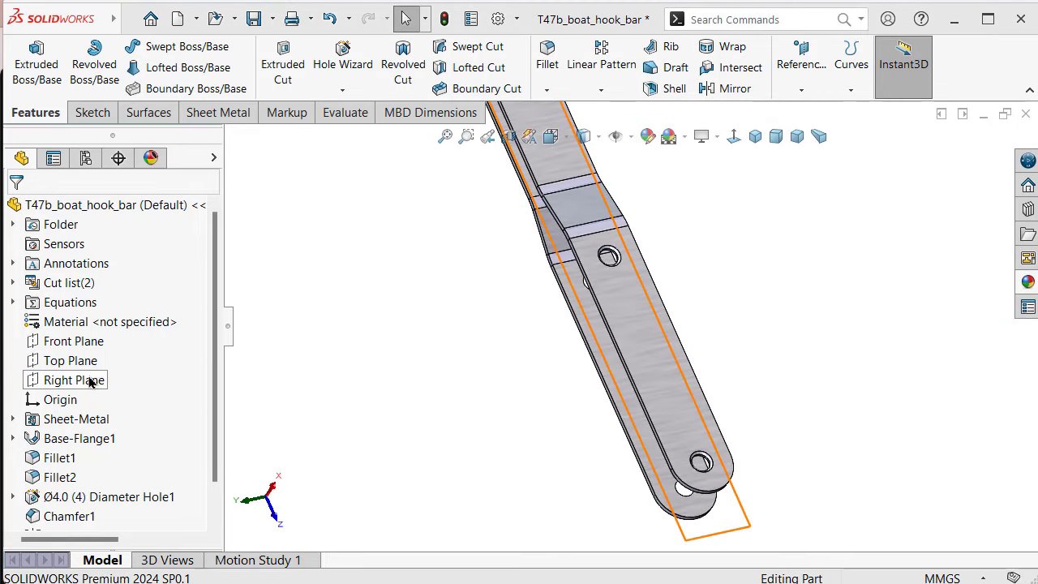
# Change Base-Flange1's Direction 1 end condition from Blind to Mid Plane
pyautogui.click(88, 439)
pyautogui.click(96, 390)
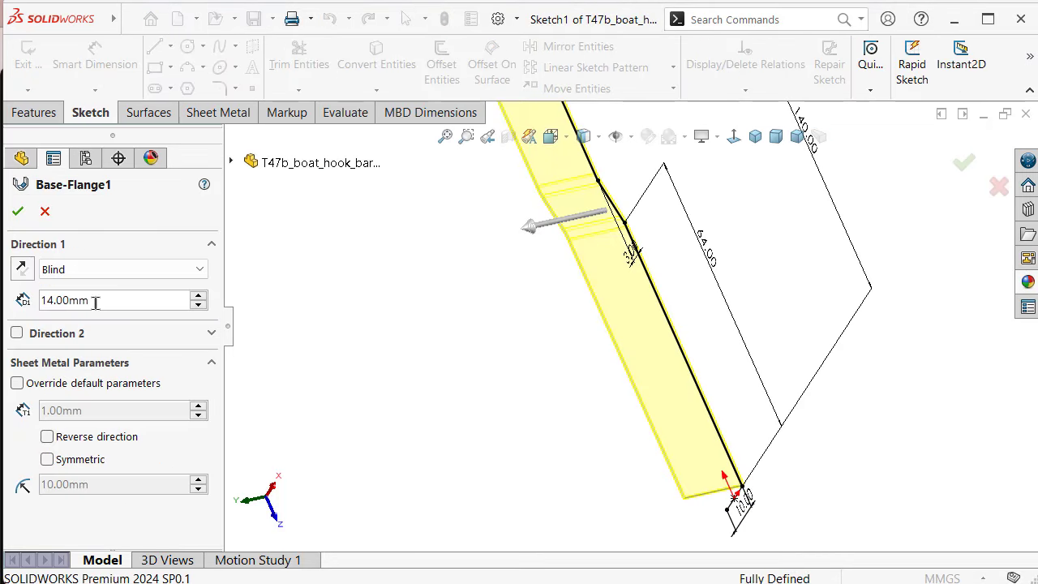
pyautogui.click(108, 271)
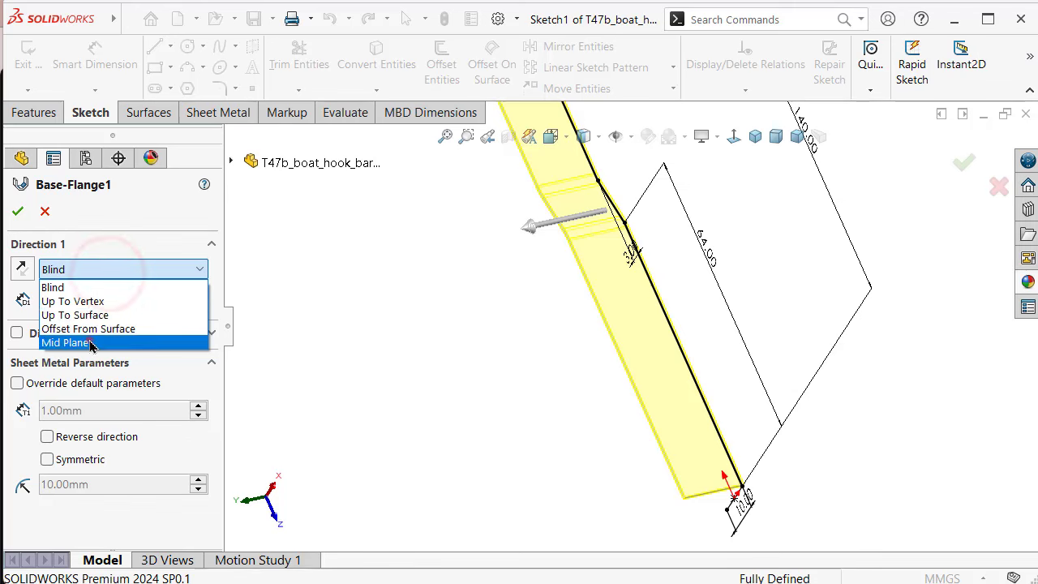
pyautogui.click(91, 345)
pyautogui.click(18, 214)
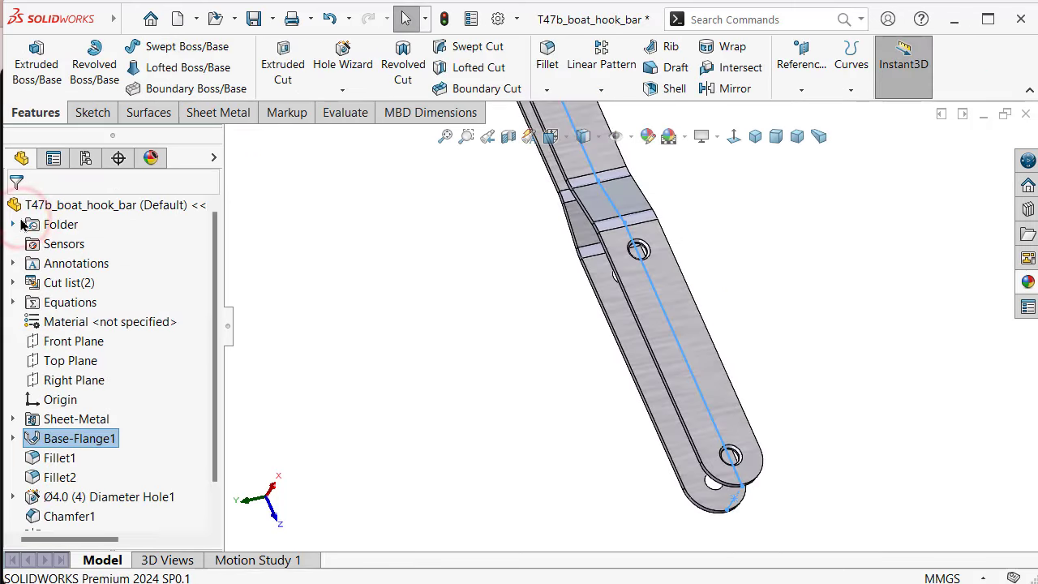
pyautogui.moveTo(434, 361)
pyautogui.mouseDown(button='middle')
pyautogui.moveTo(493, 364)
pyautogui.moveTo(478, 426)
pyautogui.moveTo(537, 396)
pyautogui.moveTo(489, 364)
pyautogui.mouseUp(button='middle')
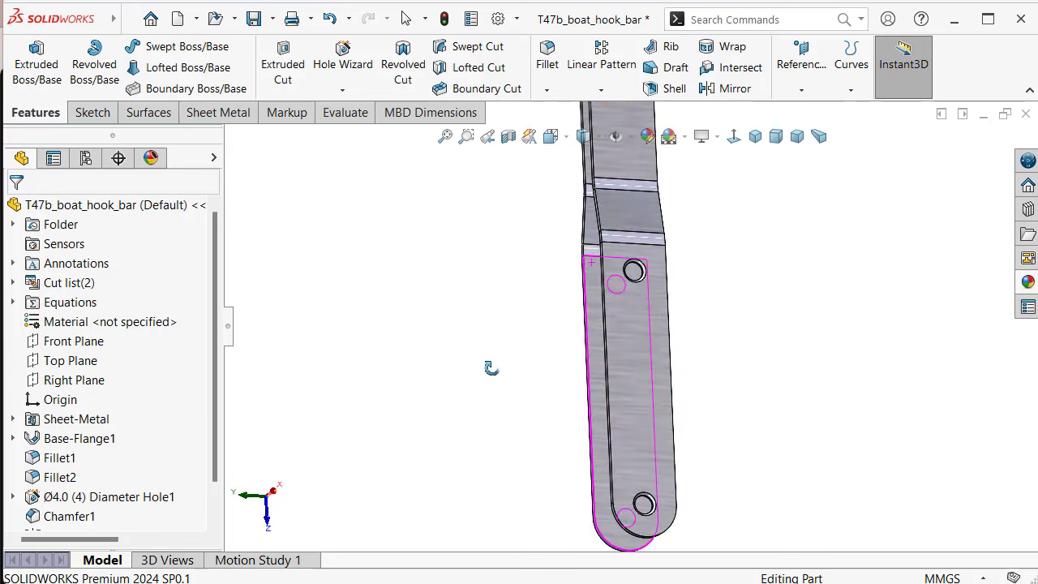
# Start a new sketch on the Top Plane
pyautogui.click(60, 370)
pyautogui.moveTo(392, 423); pyautogui.dragTo(335, 408, button='middle')
pyautogui.click(335, 387)
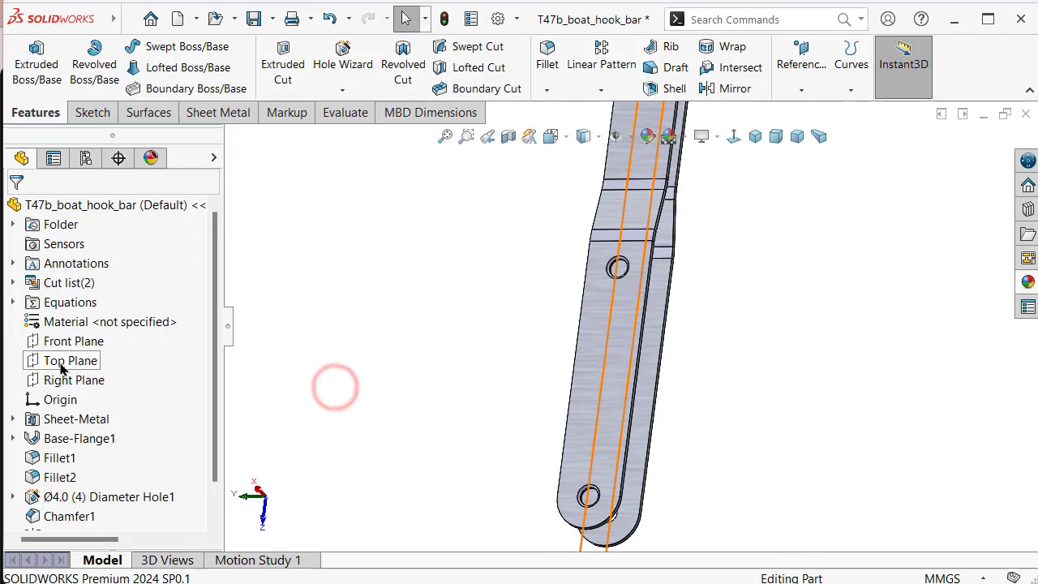
pyautogui.click(61, 369)
pyautogui.click(94, 339)
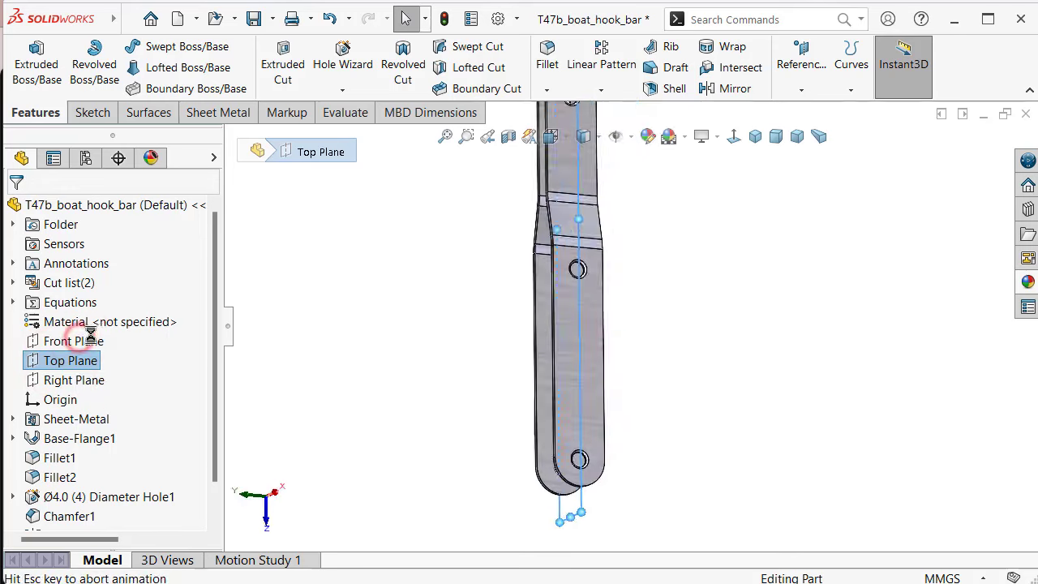
# Apply a section view exposing both bars' cross-sections, zoom in, and begin drawing lines
pyautogui.click(508, 136)
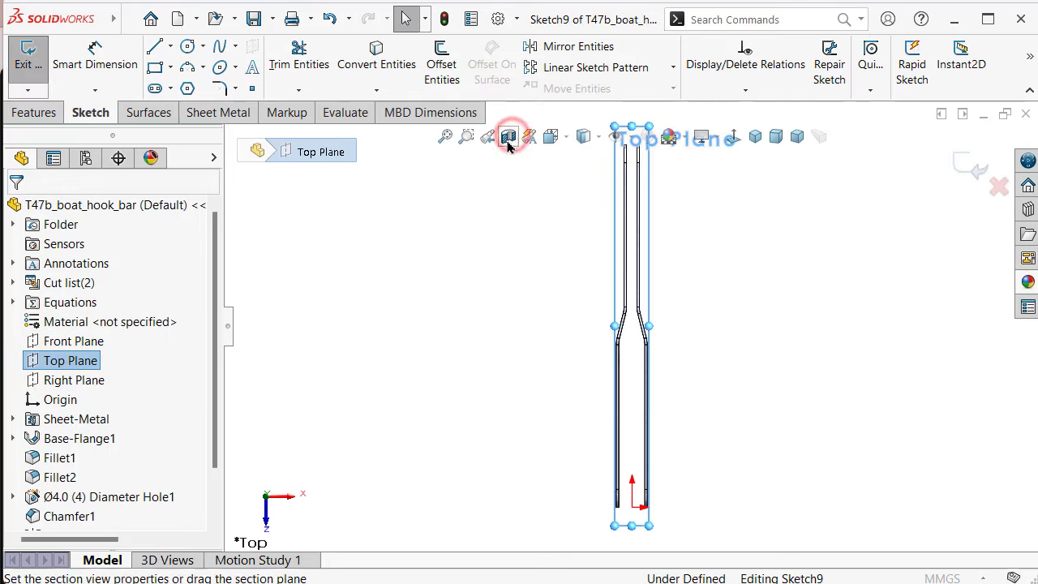
pyautogui.click(962, 163)
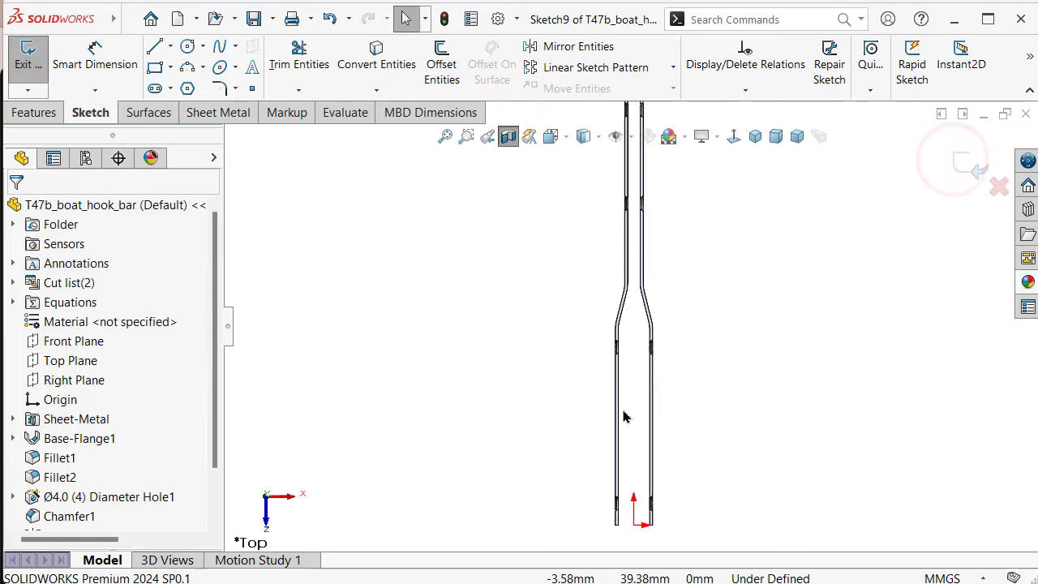
pyautogui.scroll(-3, 641, 487)
pyautogui.scroll(-3, 656, 503)
pyautogui.scroll(-1, 655, 503)
pyautogui.scroll(-2, 647, 428)
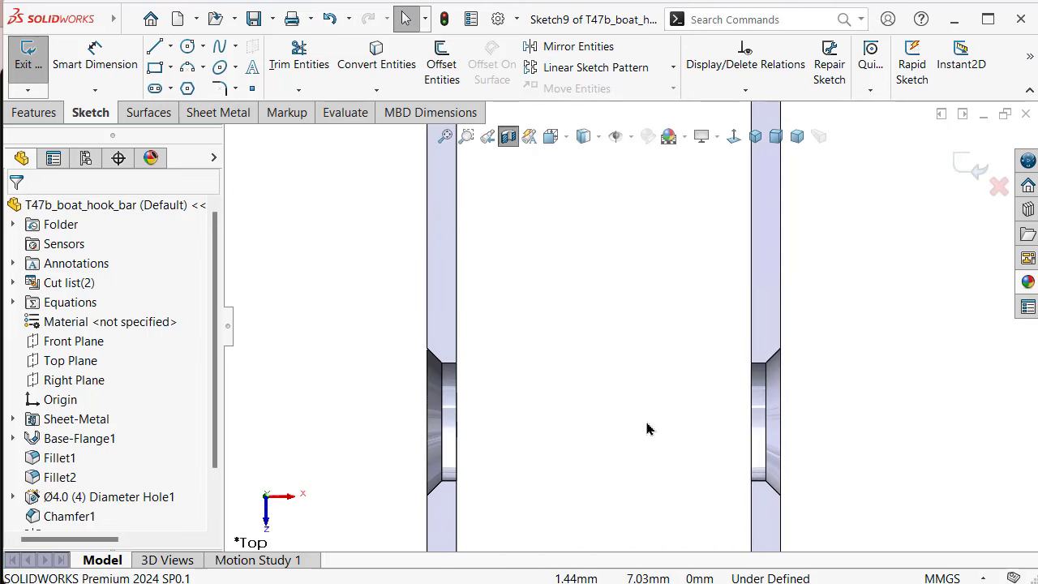
pyautogui.scroll(2, 621, 365)
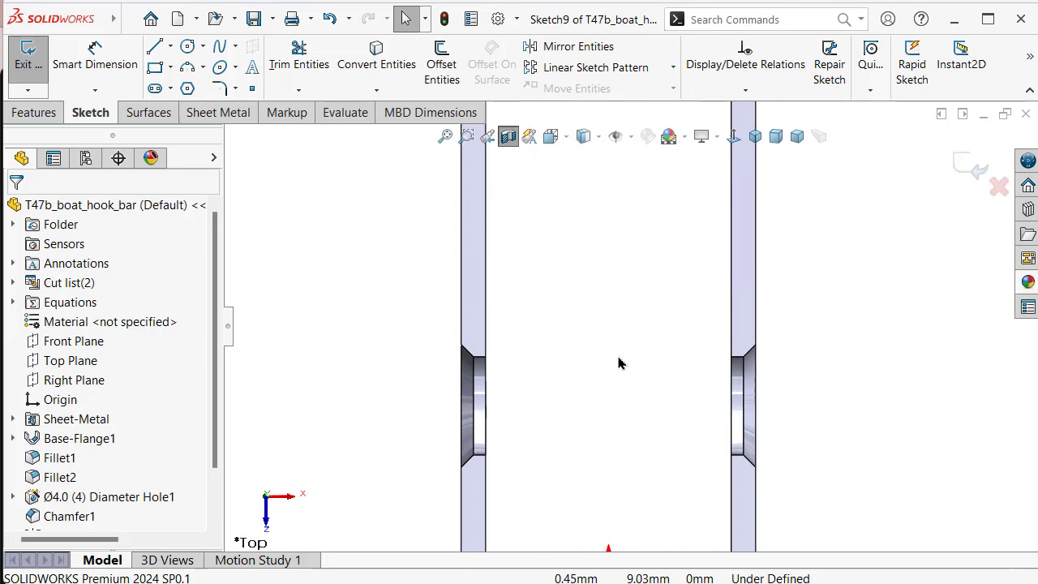
pyautogui.click(155, 47)
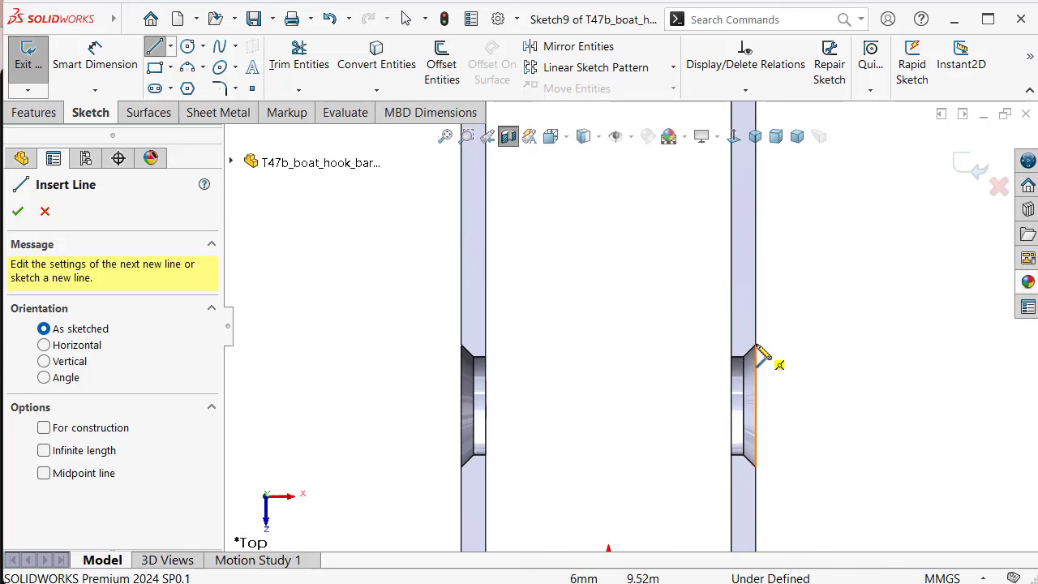
# Start the bridging line chain at the right bar's chamfer corner, running down the chamfer and inward
pyautogui.scroll(-3, 761, 357)
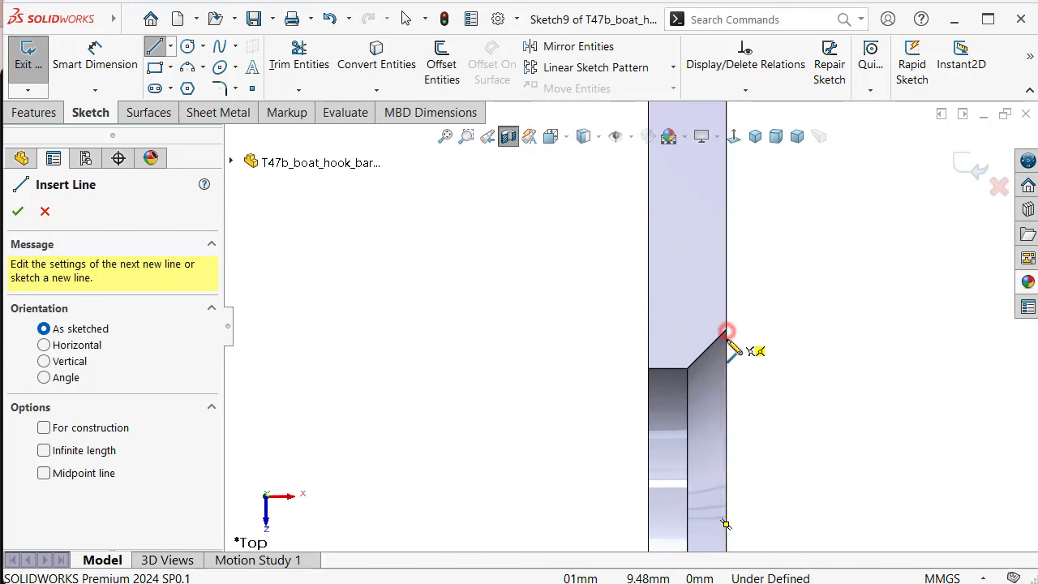
pyautogui.click(726, 333)
pyautogui.click(687, 369)
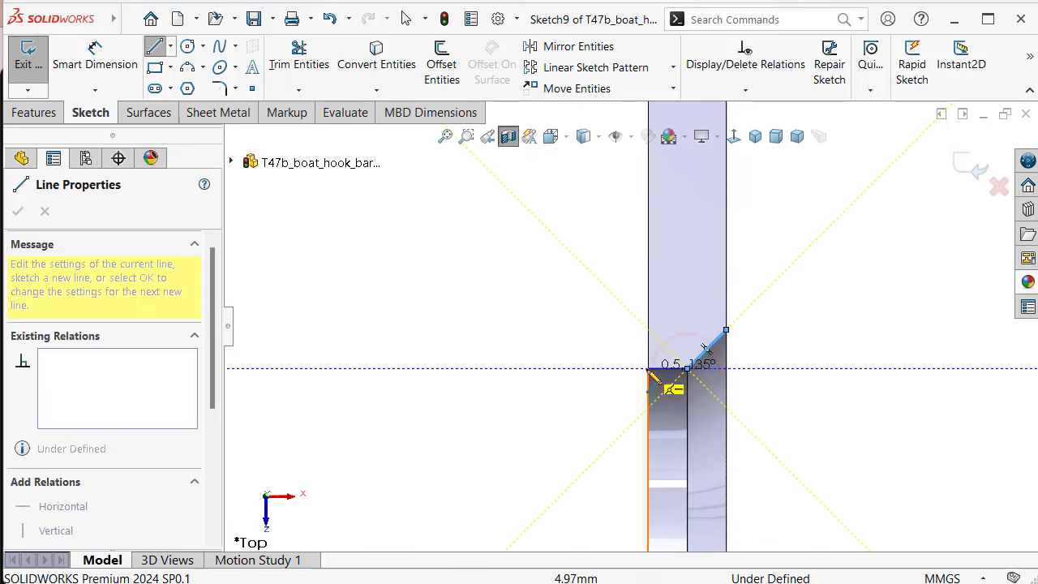
pyautogui.click(648, 369)
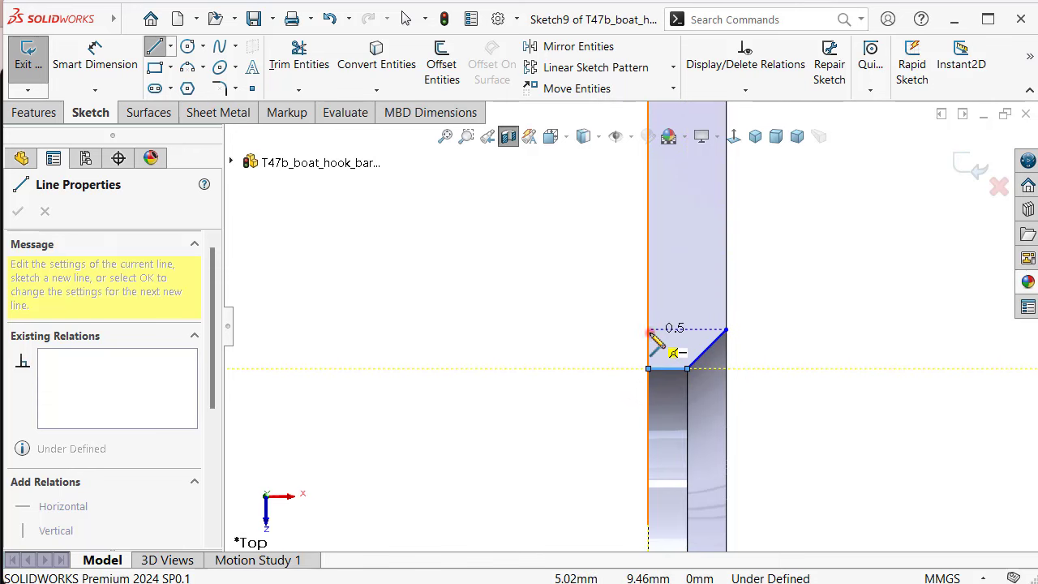
pyautogui.scroll(2, 617, 328)
pyautogui.scroll(2, 559, 328)
pyautogui.scroll(2, 519, 333)
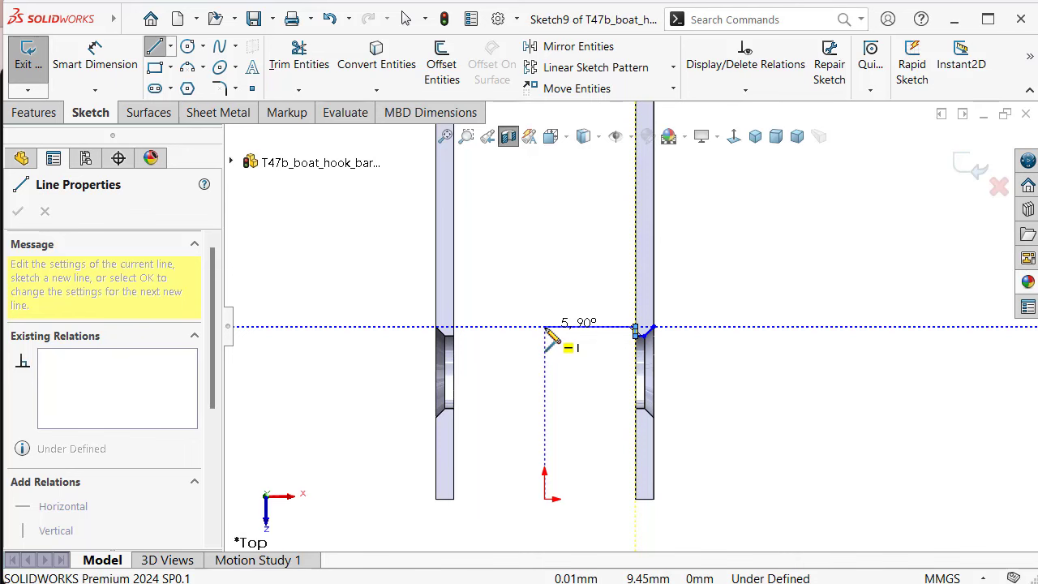
pyautogui.scroll(-1, 464, 330)
# Continue the chain along the left bar's chamfer and face, then close it back at the right bar
pyautogui.click(461, 327)
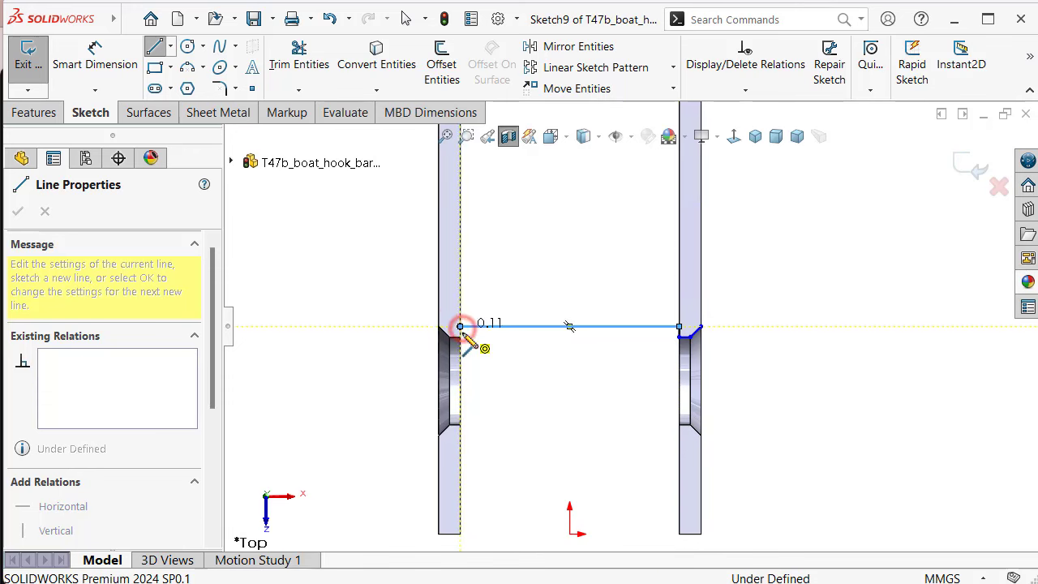
pyautogui.scroll(-1, 459, 345)
pyautogui.scroll(-3, 459, 349)
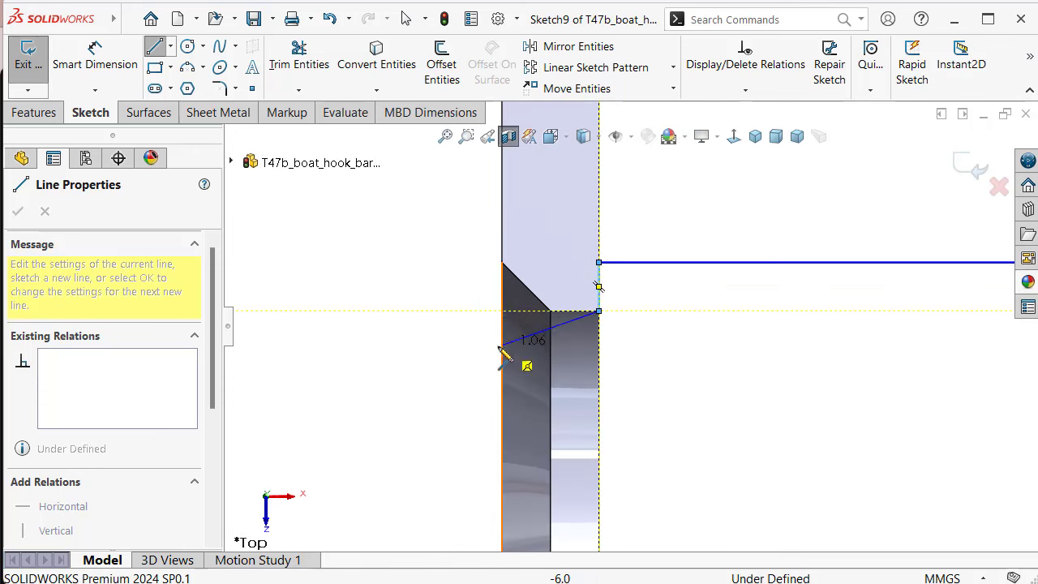
pyautogui.click(551, 310)
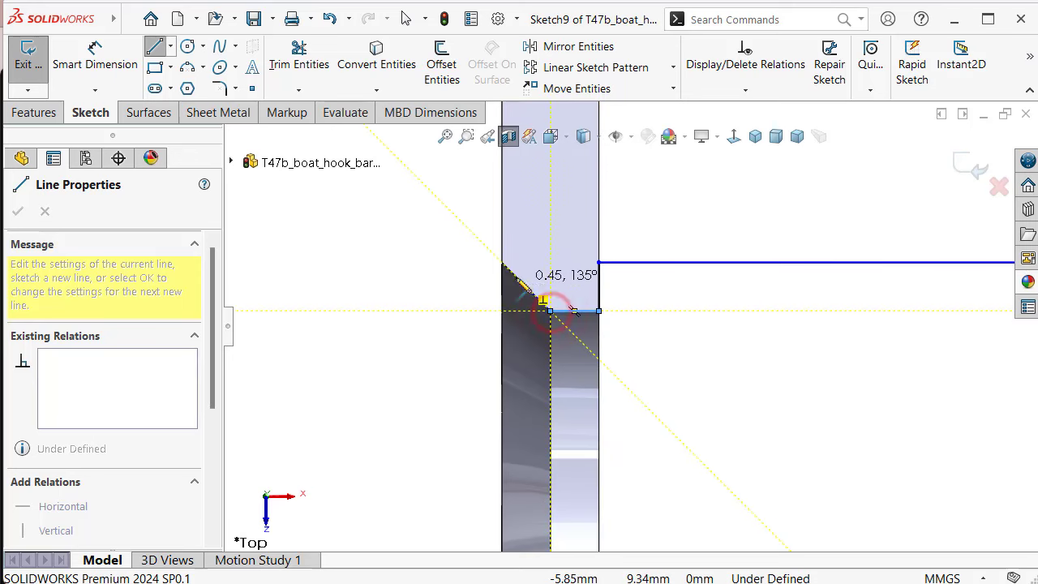
pyautogui.click(504, 264)
pyautogui.scroll(2, 540, 351)
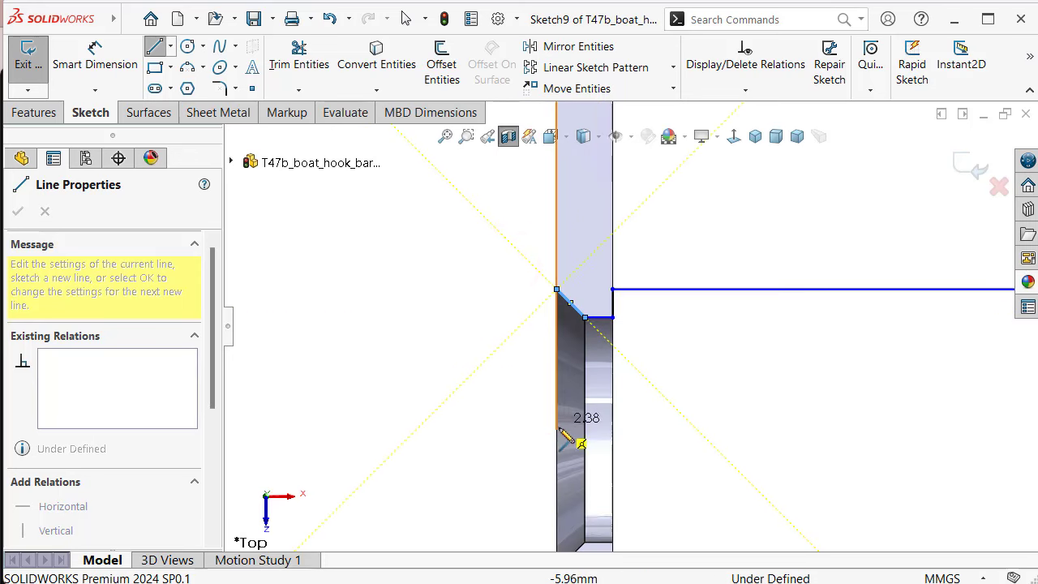
pyautogui.click(556, 429)
pyautogui.scroll(2, 714, 438)
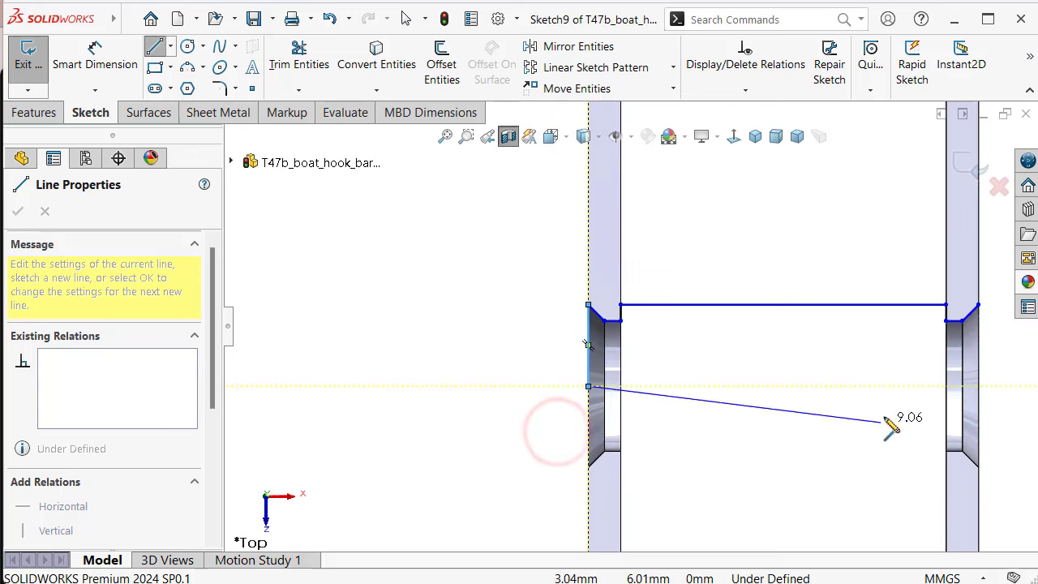
pyautogui.click(978, 385)
pyautogui.click(977, 305)
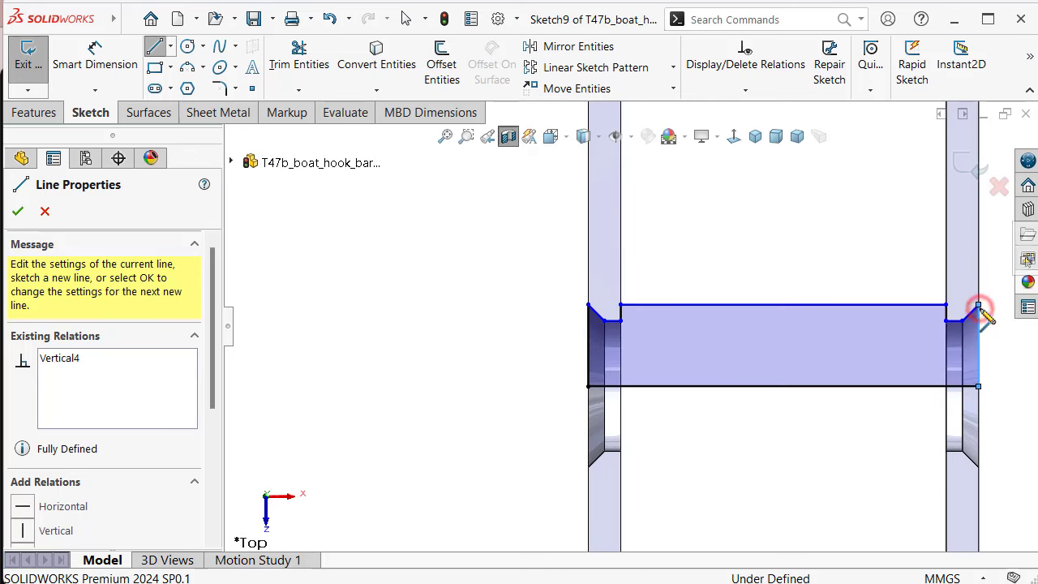
pyautogui.scroll(-2, 899, 329)
pyautogui.moveTo(443, 406); pyautogui.dragTo(435, 278, button='right')
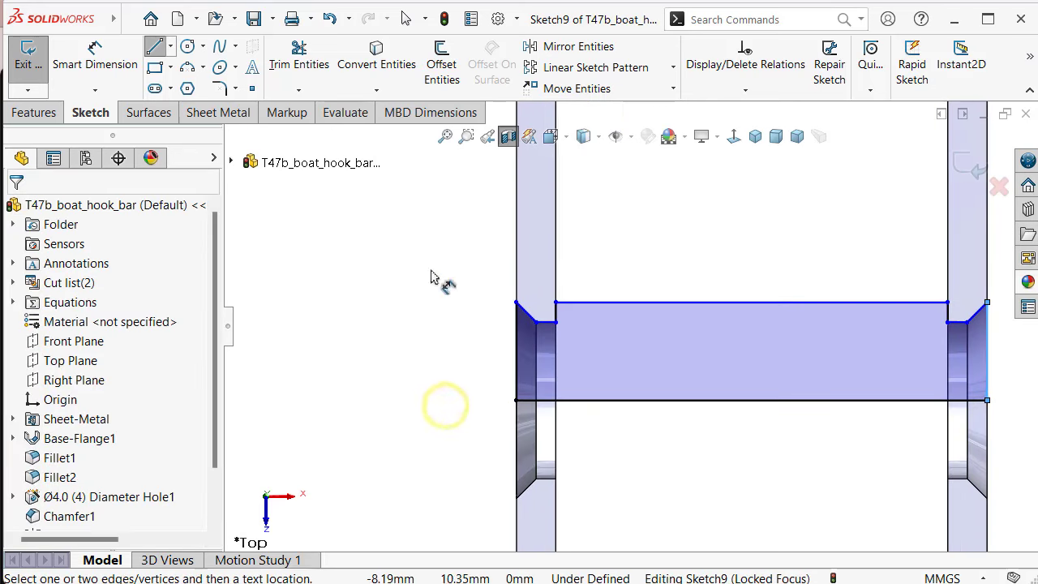
# Dimension the profile's thickness as 2.50 mm between its top and bottom edges
pyautogui.click(714, 301)
pyautogui.click(712, 397)
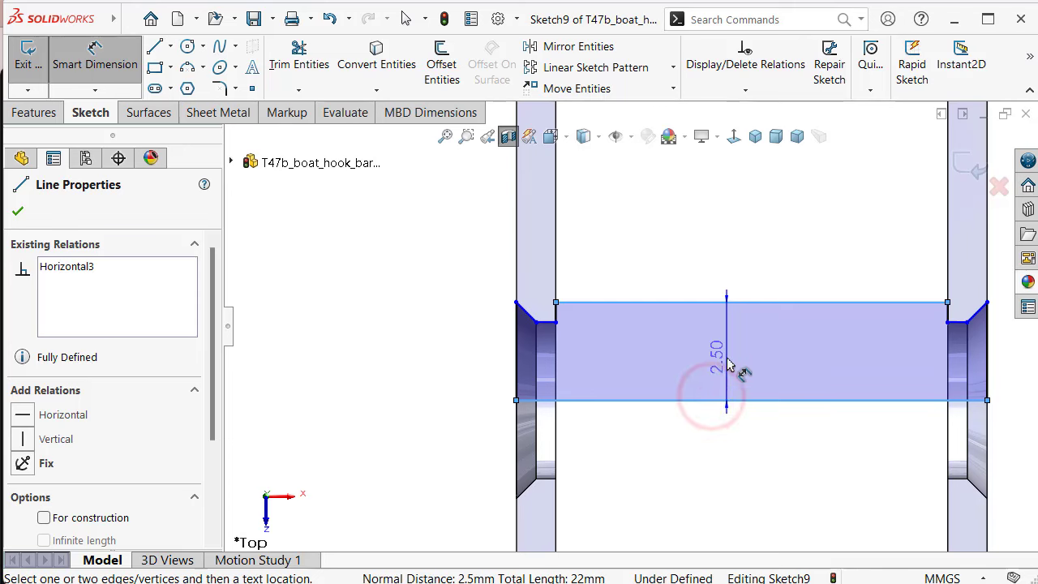
pyautogui.click(727, 358)
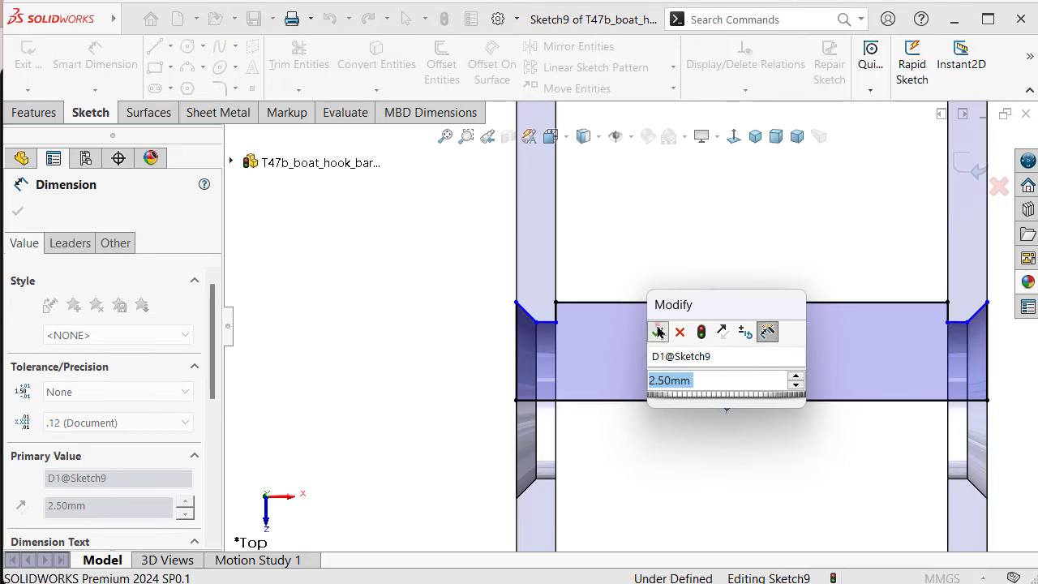
pyautogui.click(657, 331)
pyautogui.scroll(-2, 859, 308)
pyautogui.scroll(-2, 867, 327)
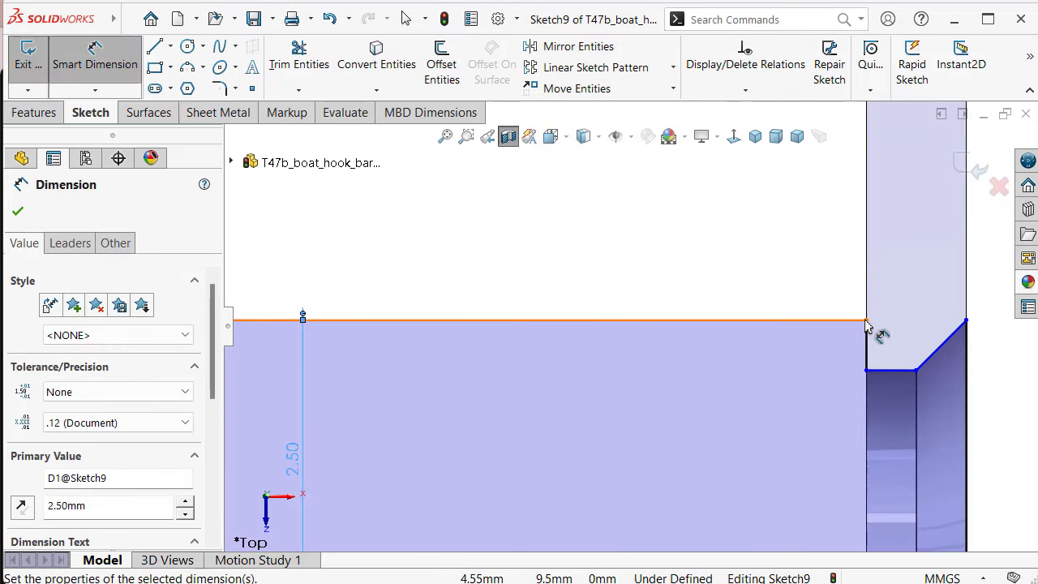
pyautogui.scroll(-2, 916, 332)
# Set the right chamfer angle to 45° and the short end edge to 0.50 mm
pyautogui.click(963, 351)
pyautogui.click(984, 364)
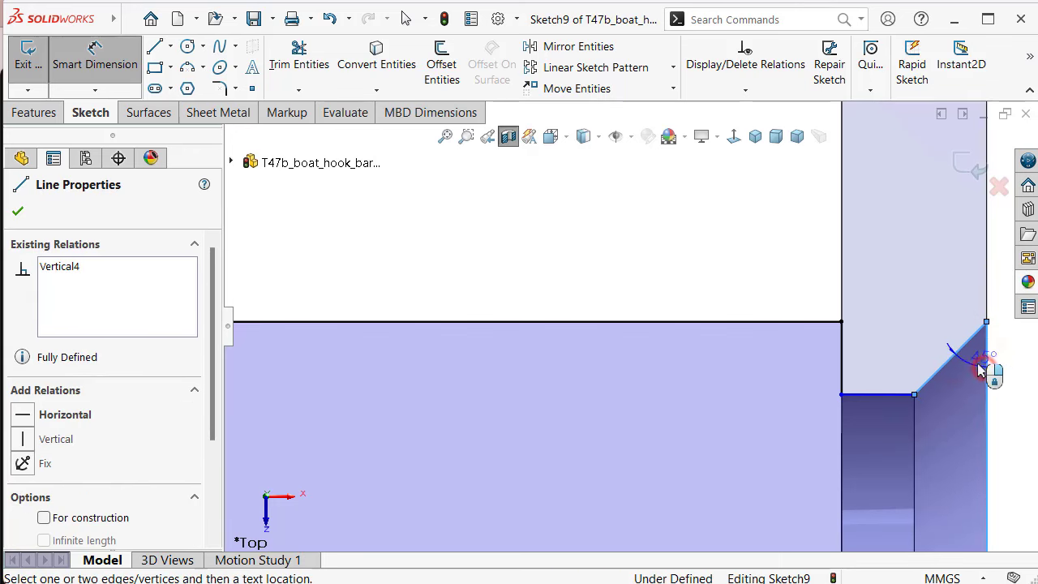
pyautogui.click(907, 358)
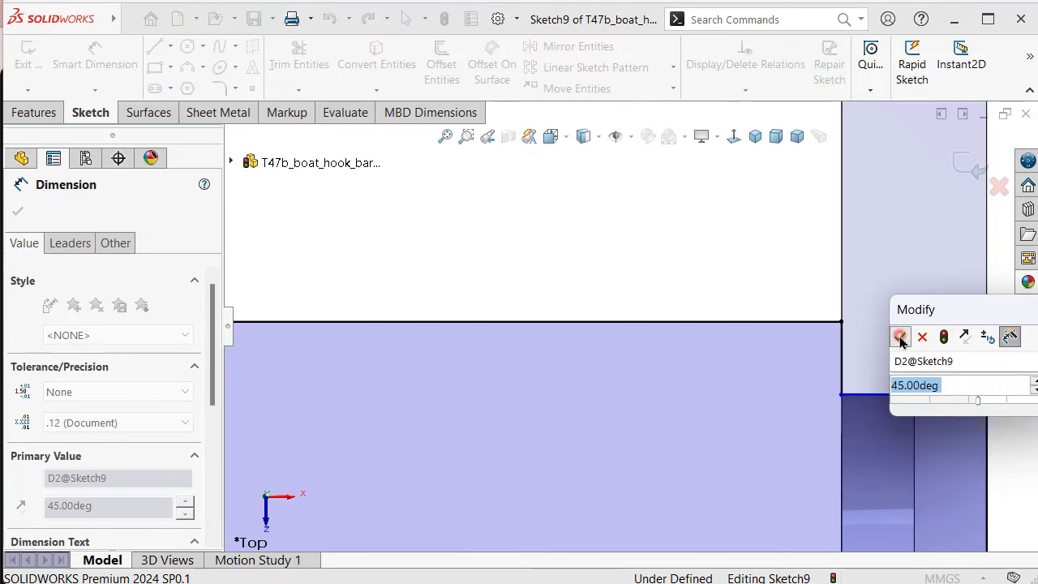
pyautogui.click(900, 338)
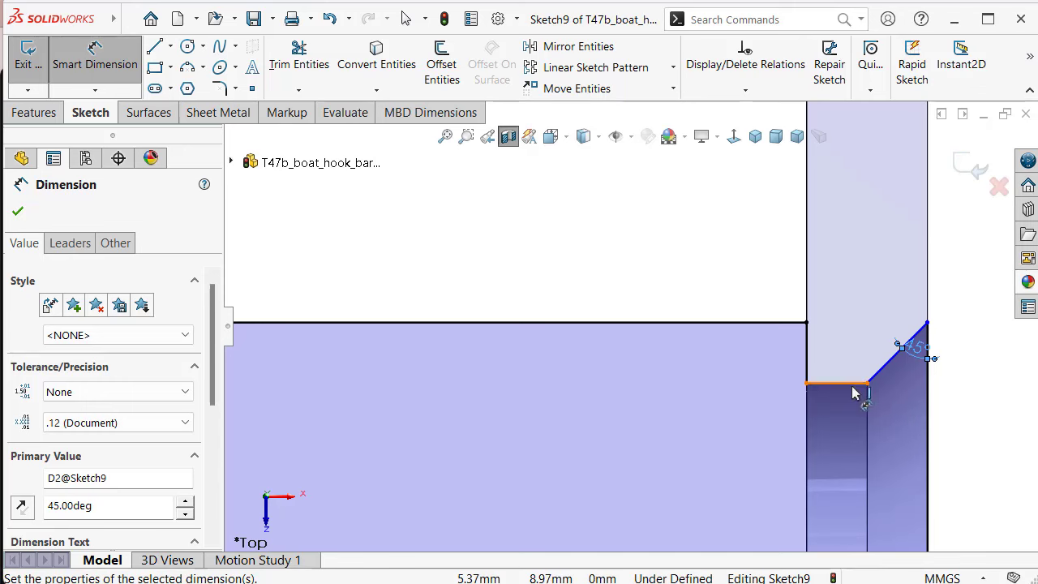
pyautogui.click(852, 388)
pyautogui.click(825, 282)
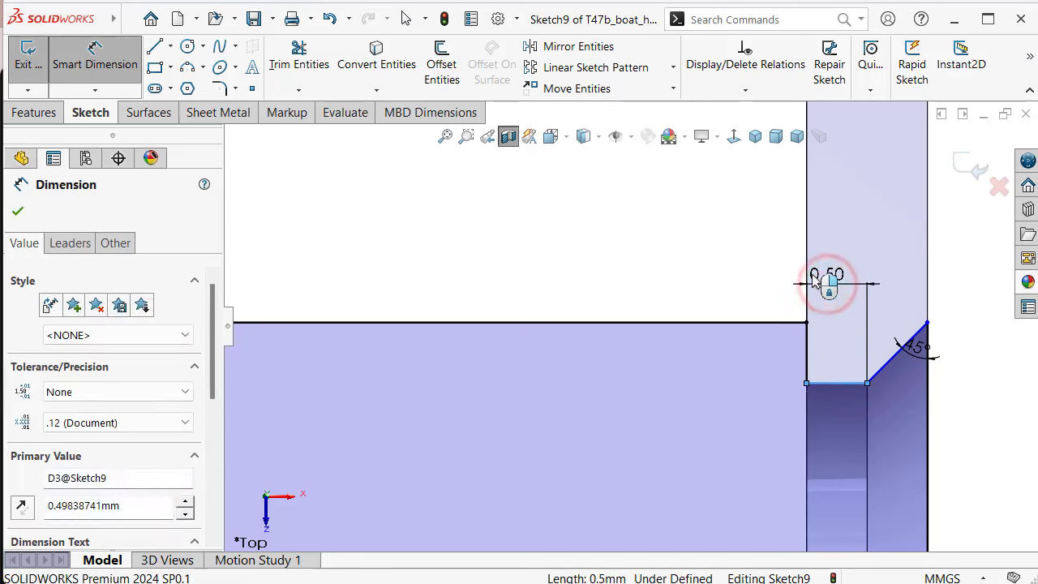
pyautogui.click(753, 254)
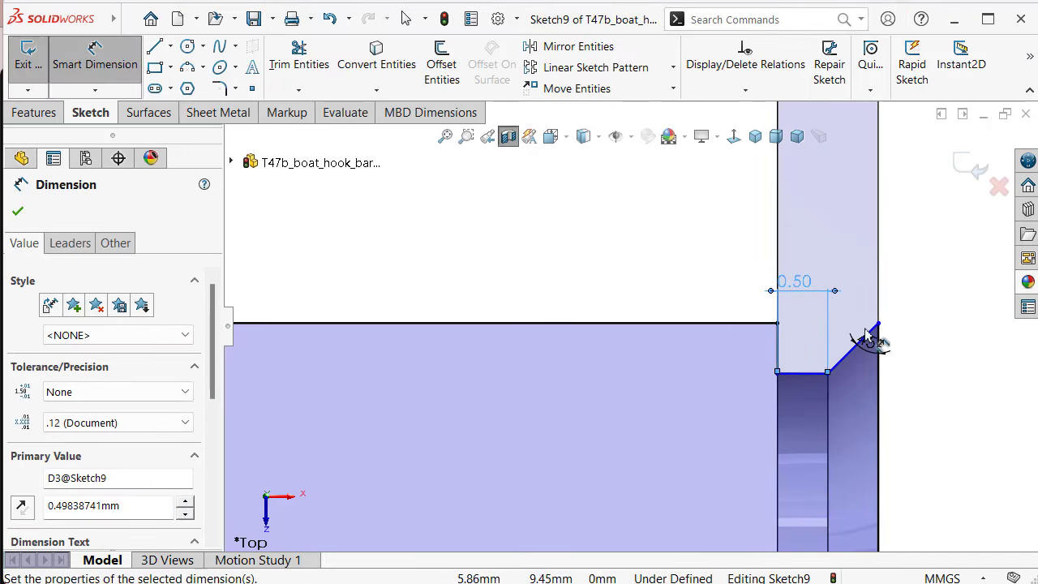
pyautogui.scroll(-2, 866, 344)
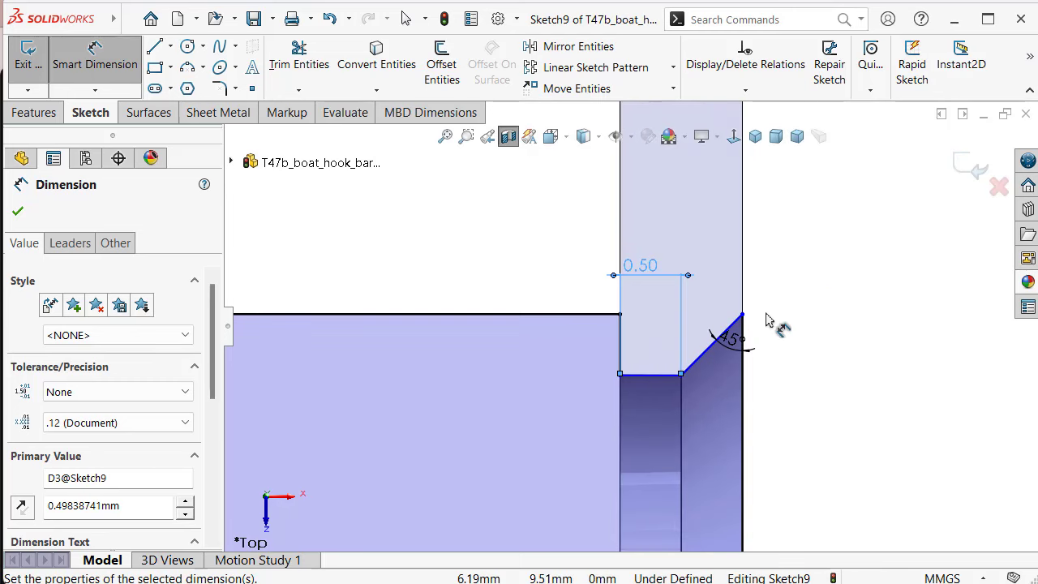
pyautogui.press('Escape')
pyautogui.press('Escape')
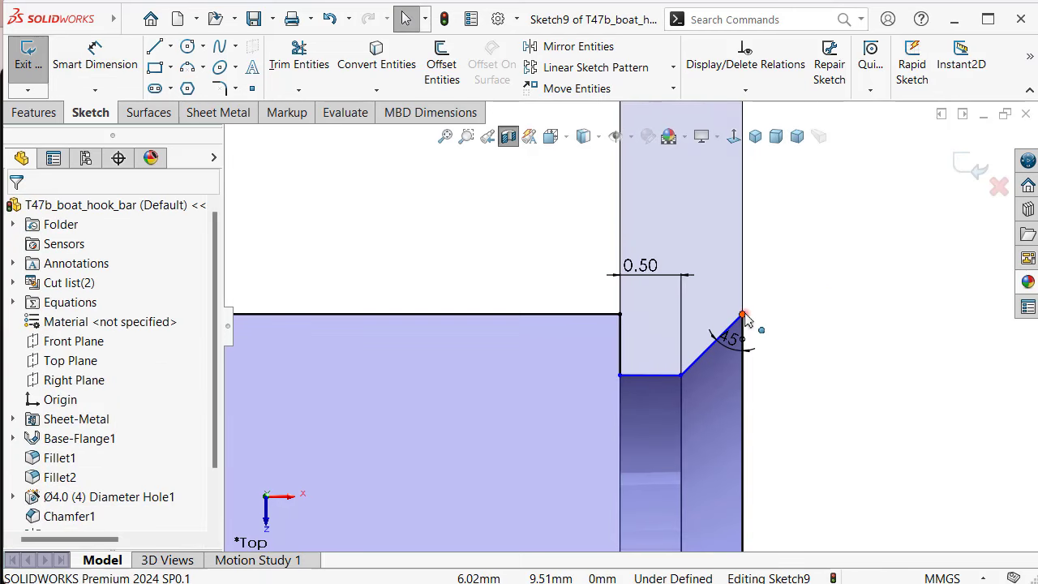
# Add Horizontal relations to the pair of sketch endpoints and to the short step line
pyautogui.click(742, 315)
pyautogui.keyDown('ctrl'); pyautogui.click(621, 313); pyautogui.keyUp('ctrl')
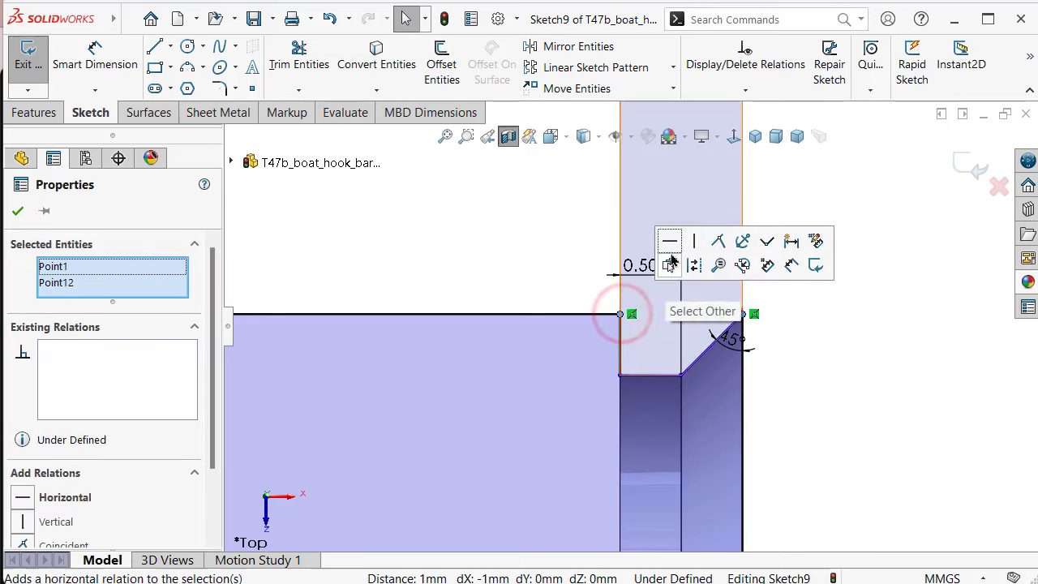
pyautogui.click(669, 242)
pyautogui.click(816, 371)
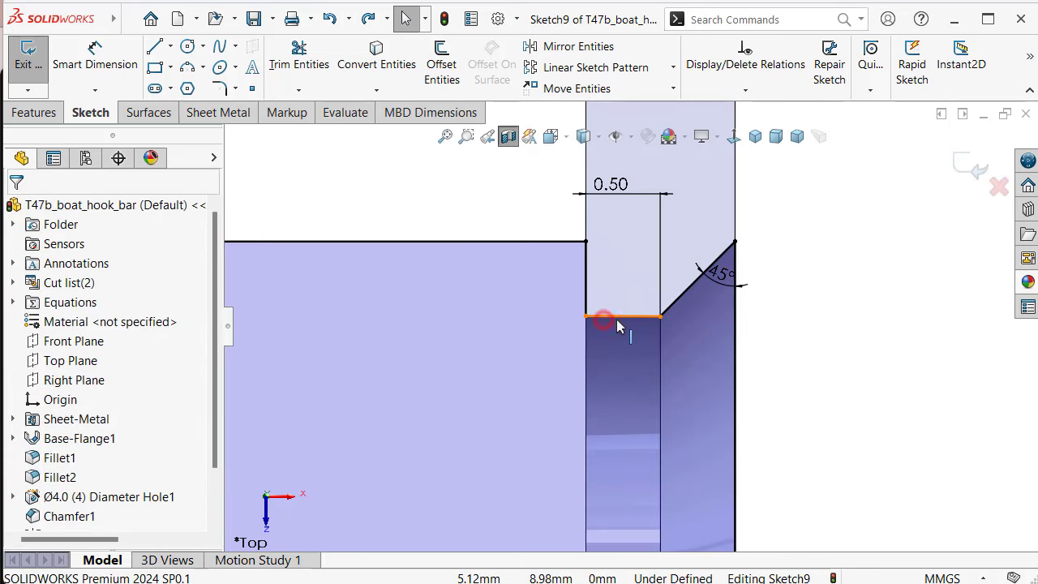
pyautogui.click(604, 317)
pyautogui.click(661, 240)
pyautogui.click(804, 380)
# Zoom around the left chamfer and inspect the short left step line
pyautogui.scroll(3, 636, 334)
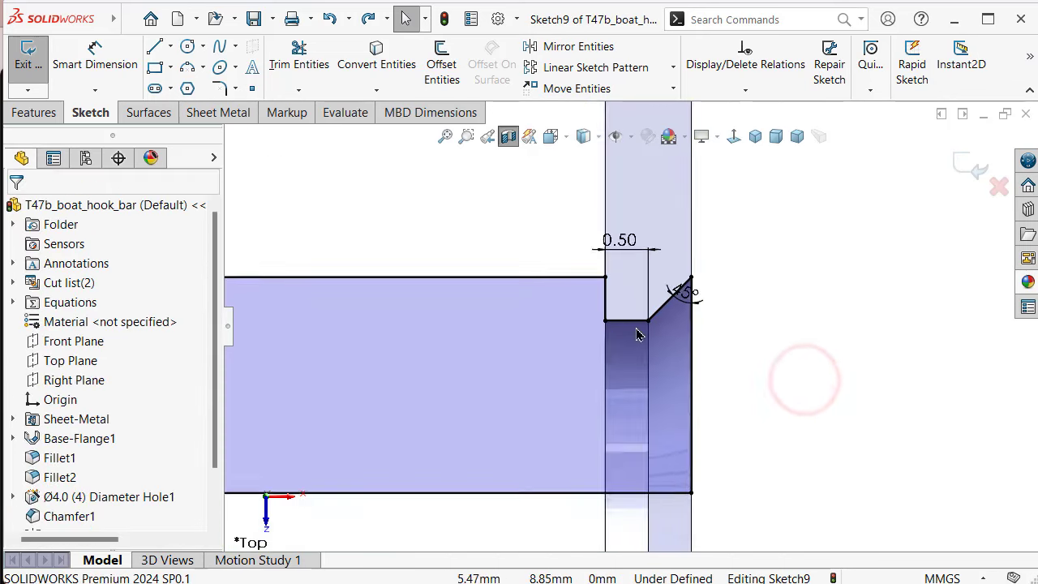
pyautogui.scroll(3, 636, 334)
pyautogui.scroll(-2, 447, 327)
pyautogui.scroll(-3, 381, 317)
pyautogui.scroll(-1, 382, 317)
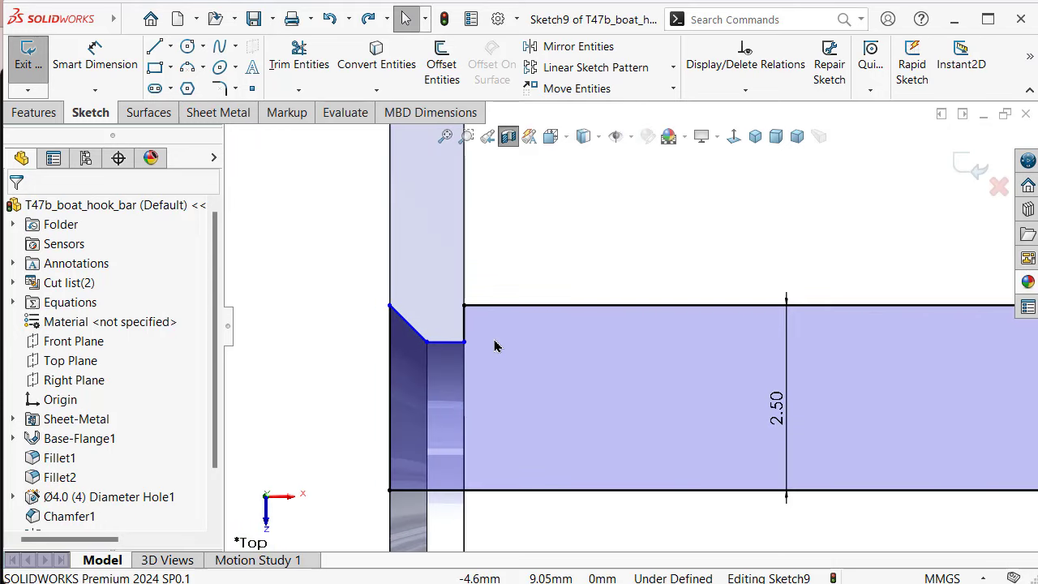
pyautogui.scroll(2, 568, 342)
pyautogui.scroll(1, 591, 340)
pyautogui.scroll(-2, 577, 339)
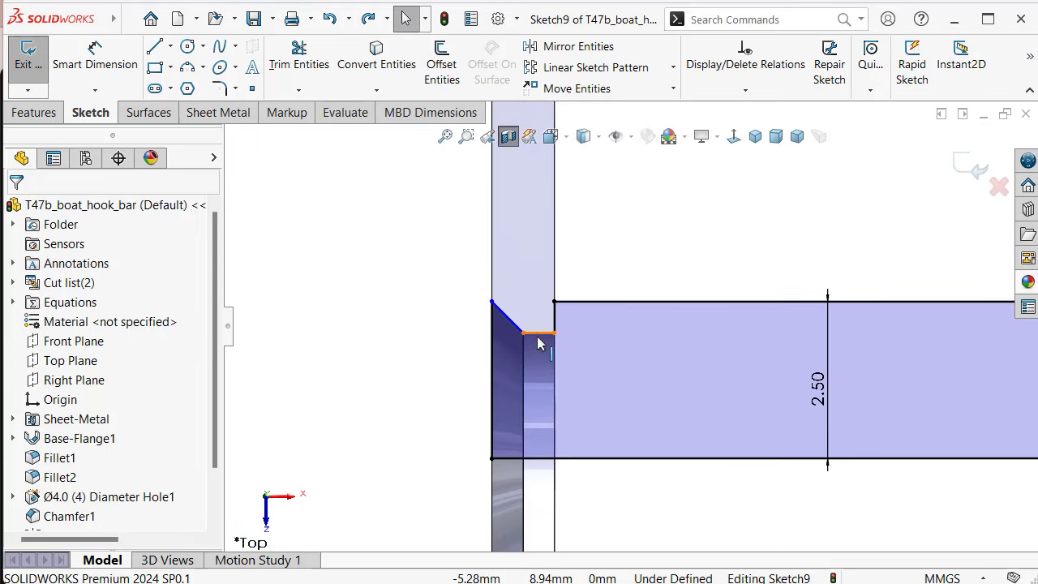
pyautogui.click(537, 334)
pyautogui.click(439, 346)
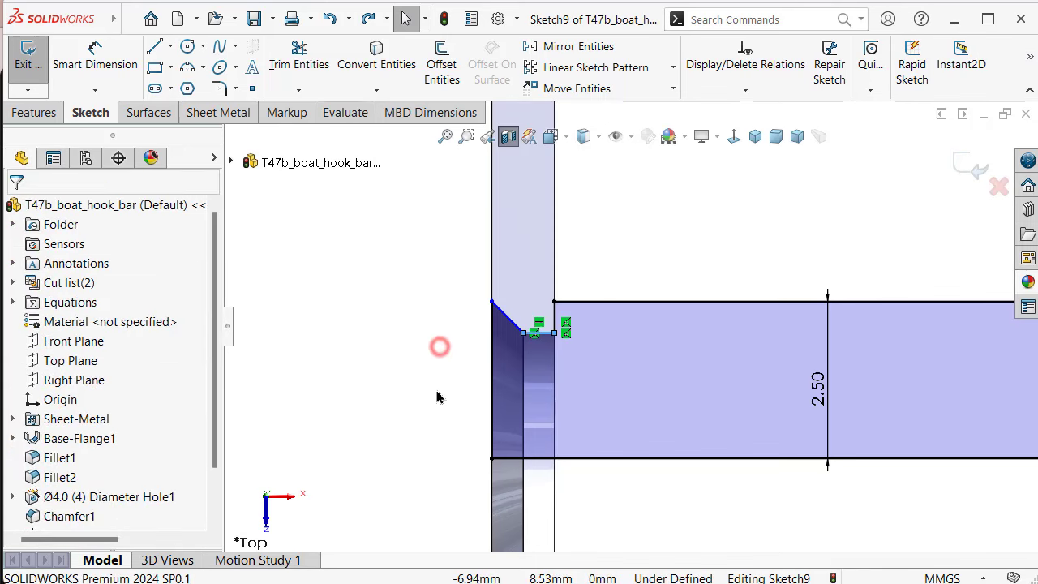
pyautogui.moveTo(431, 446); pyautogui.dragTo(430, 421, button='right')
pyautogui.scroll(2, 641, 338)
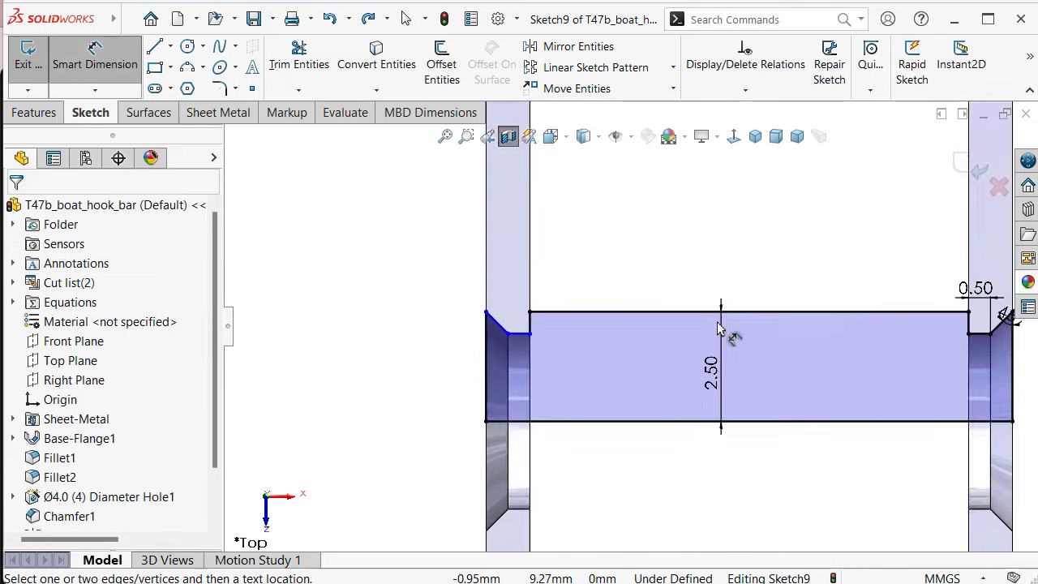
pyautogui.scroll(1, 717, 328)
pyautogui.scroll(-1, 747, 313)
pyautogui.press('Escape')
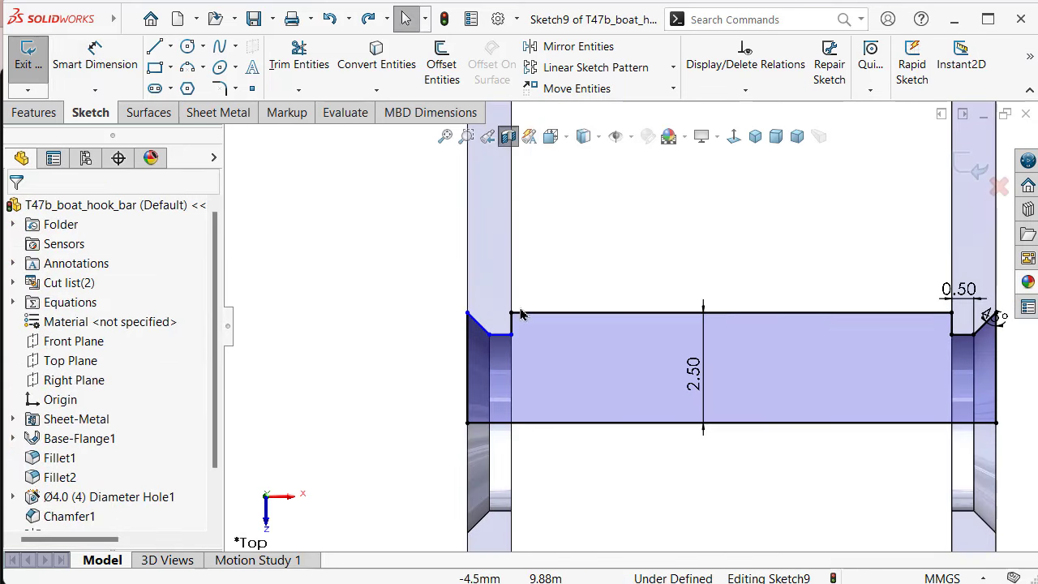
# Make the left and right short step lines collinear so Sketch9 is fully defined
pyautogui.click(500, 333)
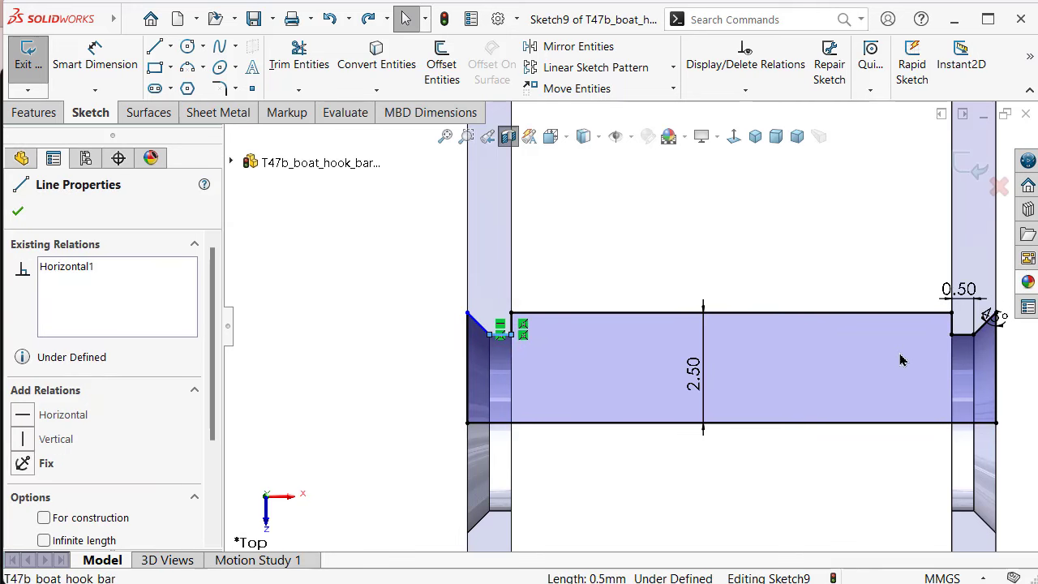
pyautogui.keyDown('ctrl'); pyautogui.click(959, 342); pyautogui.keyUp('ctrl')
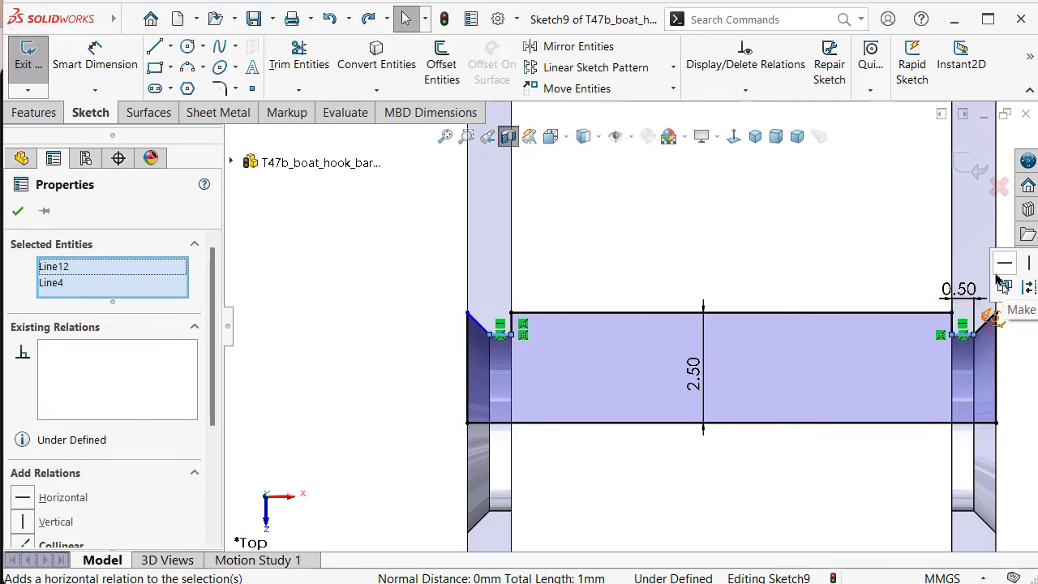
pyautogui.scroll(2, 927, 289)
pyautogui.scroll(-1, 835, 290)
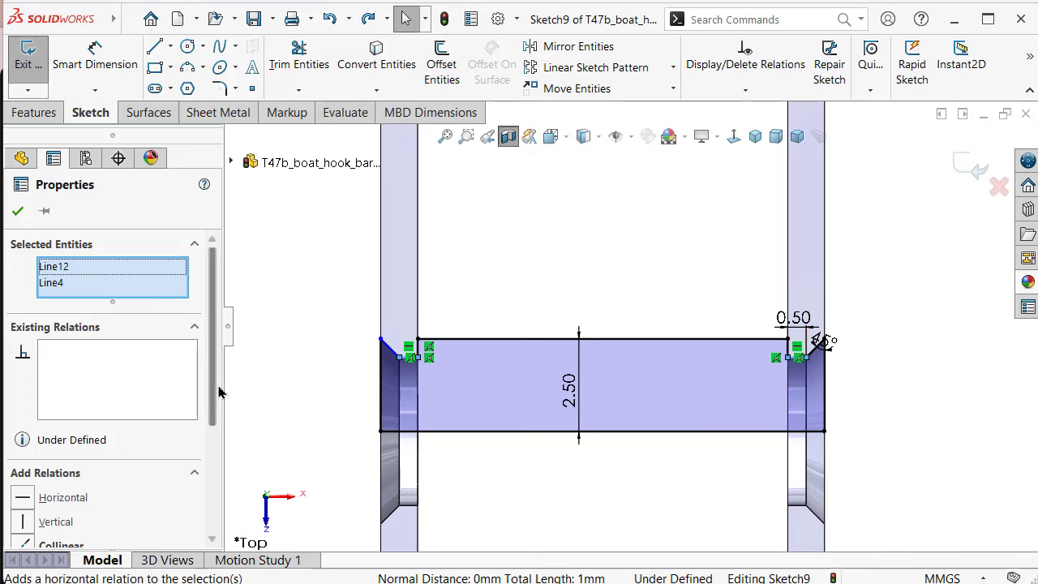
pyautogui.moveTo(212, 394); pyautogui.dragTo(193, 444)
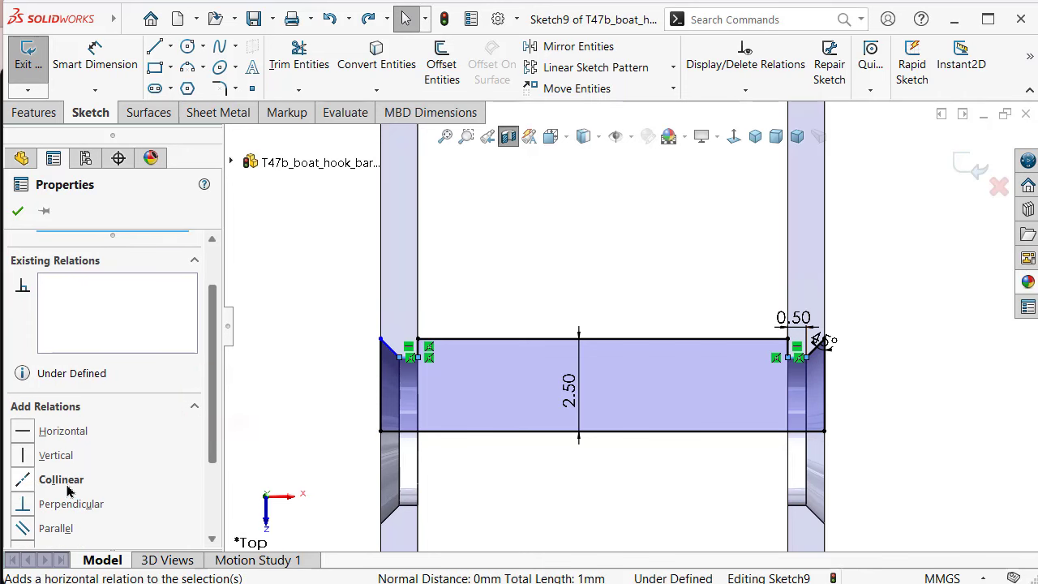
pyautogui.click(24, 479)
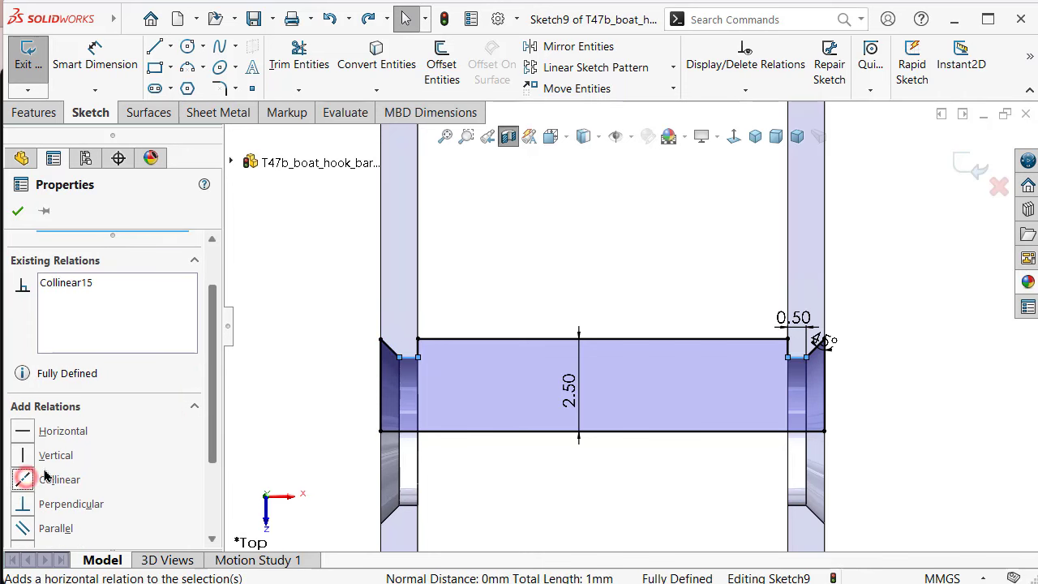
pyautogui.click(278, 304)
pyautogui.scroll(-3, 278, 307)
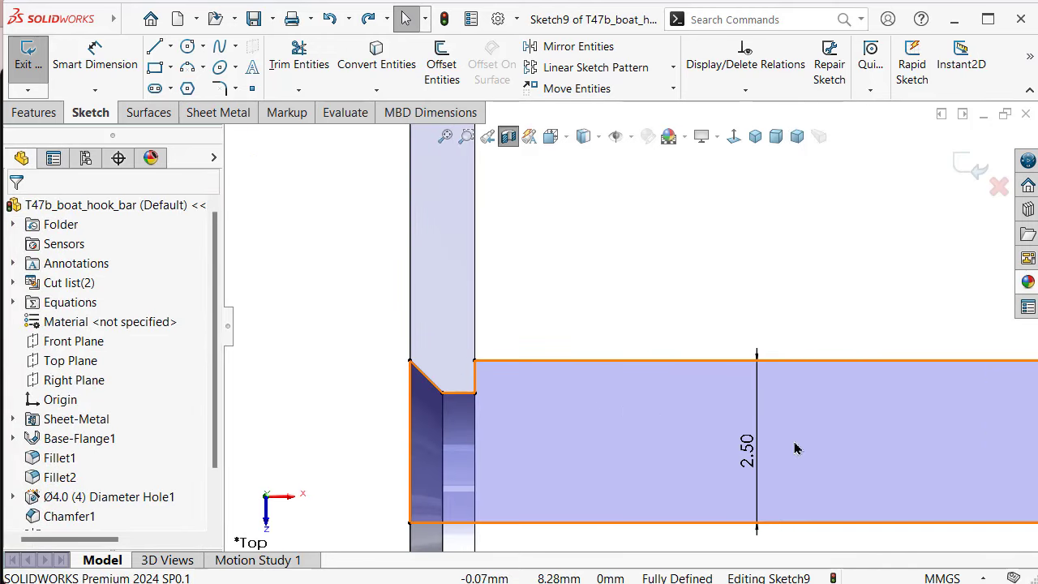
pyautogui.scroll(3, 852, 499)
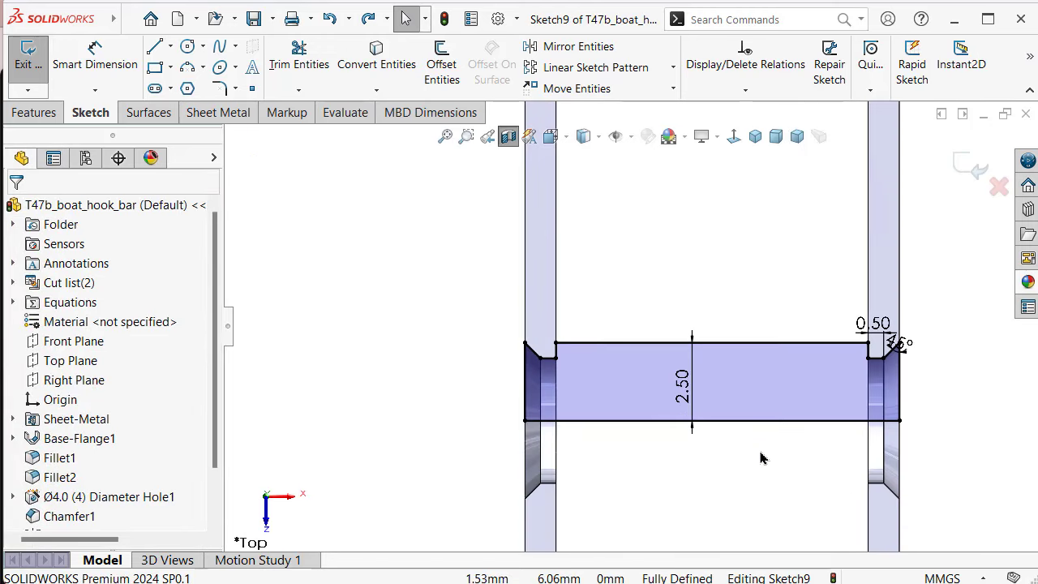
pyautogui.click(18, 115)
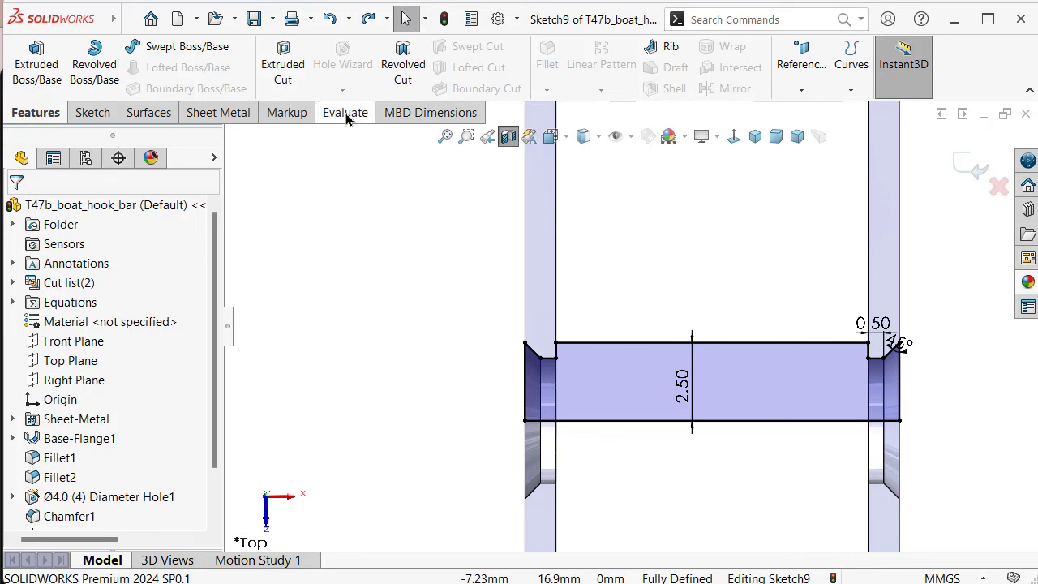
# Revolve Sketch9 360° about its bottom line as an unmerged body, creating the rod Revolve1
pyautogui.click(88, 77)
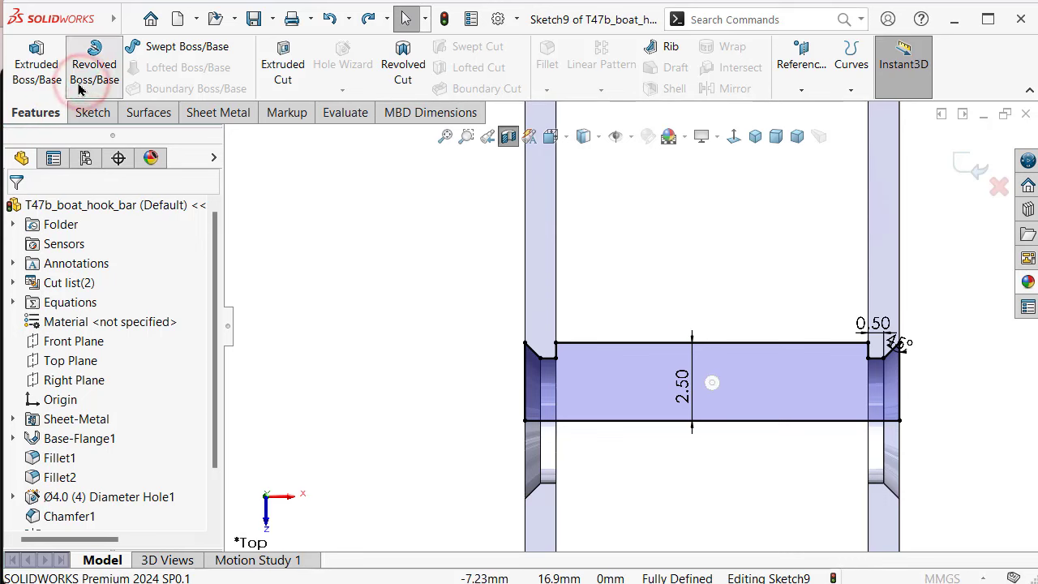
pyautogui.moveTo(209, 320); pyautogui.dragTo(211, 331)
pyautogui.click(155, 251)
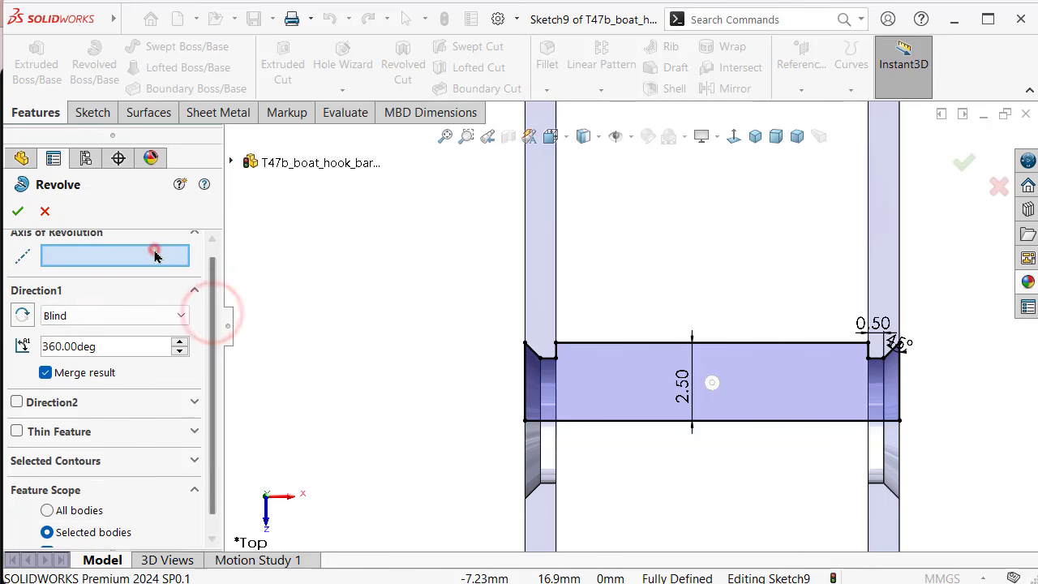
pyautogui.click(617, 420)
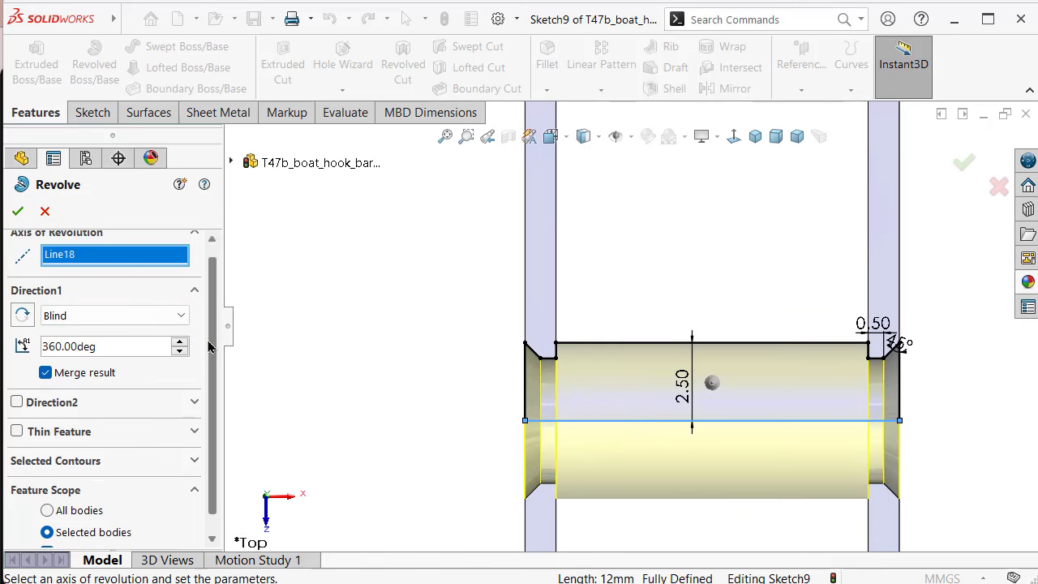
pyautogui.moveTo(209, 341); pyautogui.dragTo(215, 380)
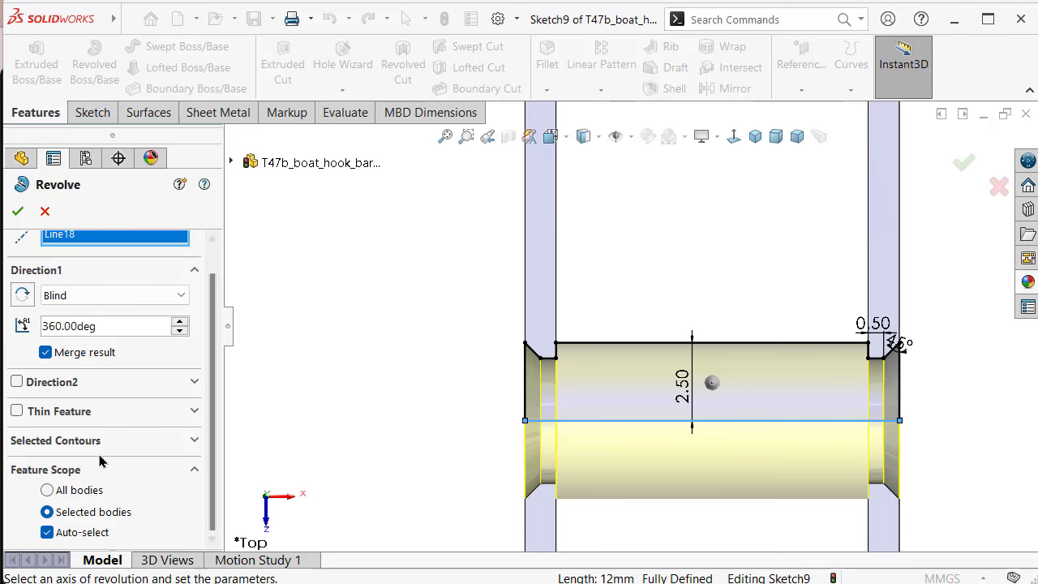
pyautogui.click(45, 352)
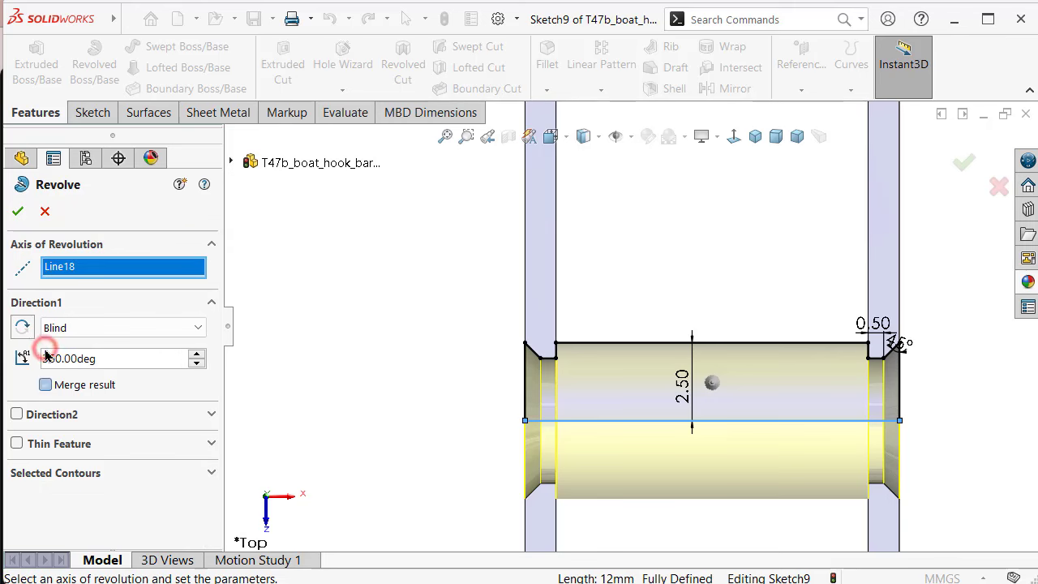
pyautogui.click(18, 211)
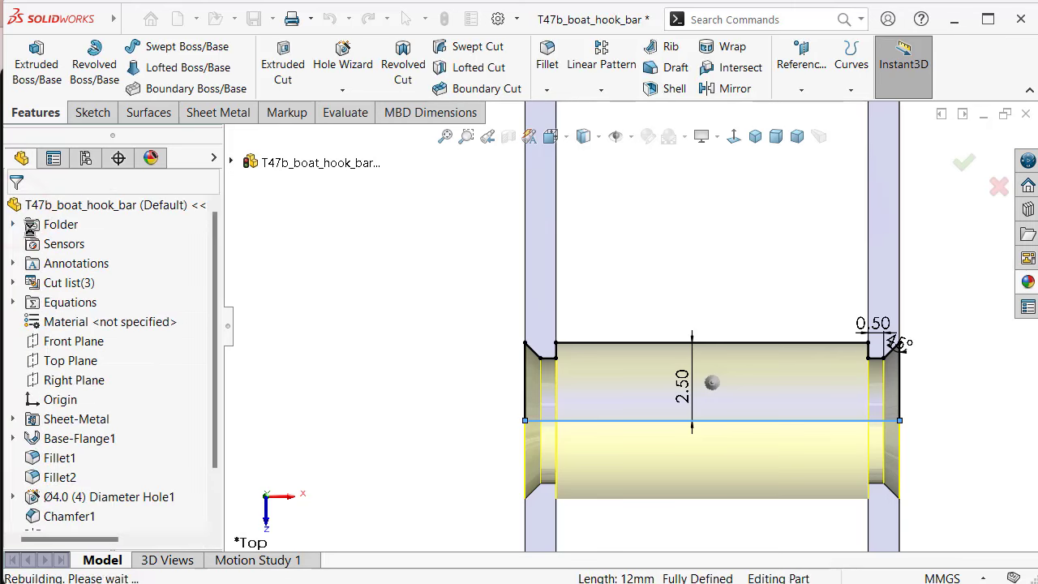
pyautogui.click(313, 274)
pyautogui.moveTo(439, 319); pyautogui.dragTo(375, 378, button='middle')
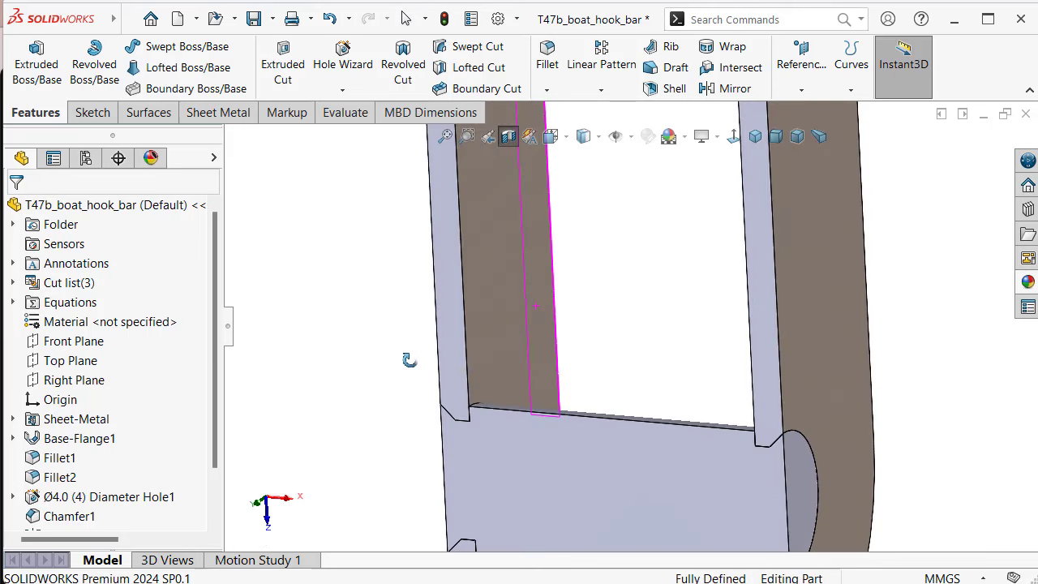
pyautogui.scroll(-3, 210, 448)
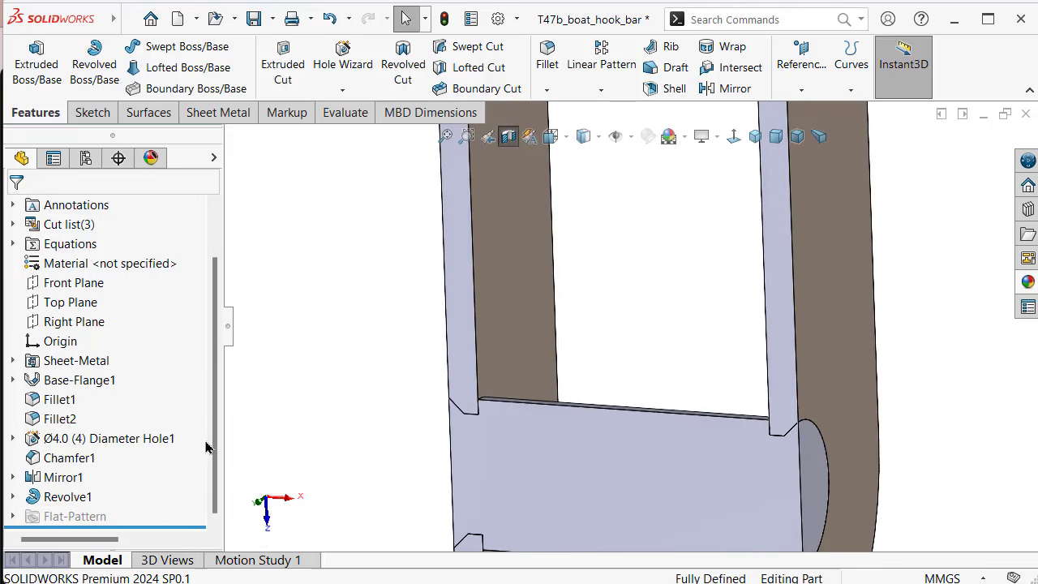
pyautogui.click(68, 496)
# Try applying matte aluminum, dismiss the section-view warning and turn the section view off
pyautogui.click(1027, 284)
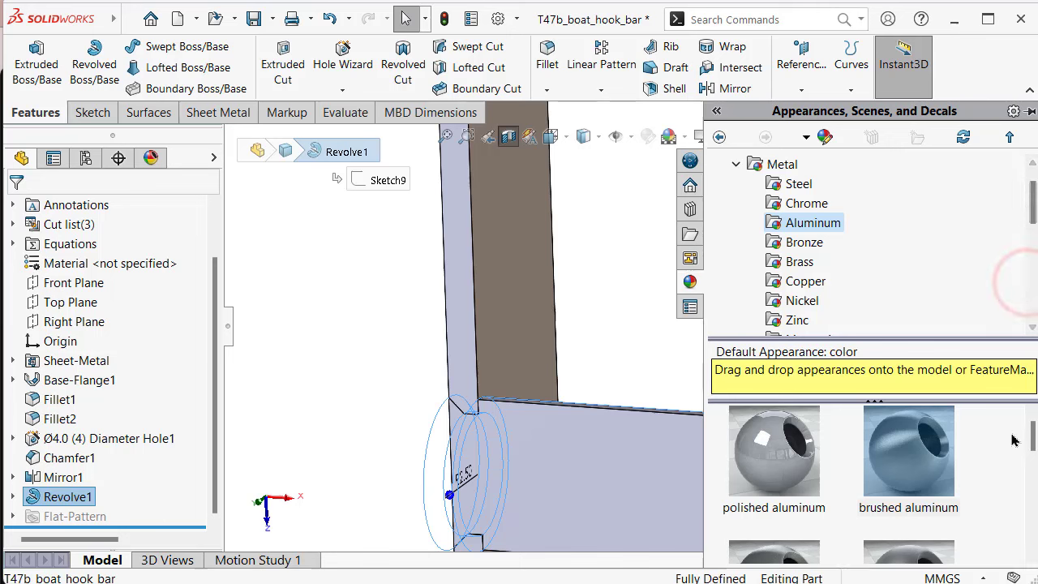
pyautogui.moveTo(1032, 436)
pyautogui.mouseDown()
pyautogui.moveTo(1030, 535)
pyautogui.moveTo(1030, 490)
pyautogui.mouseUp()
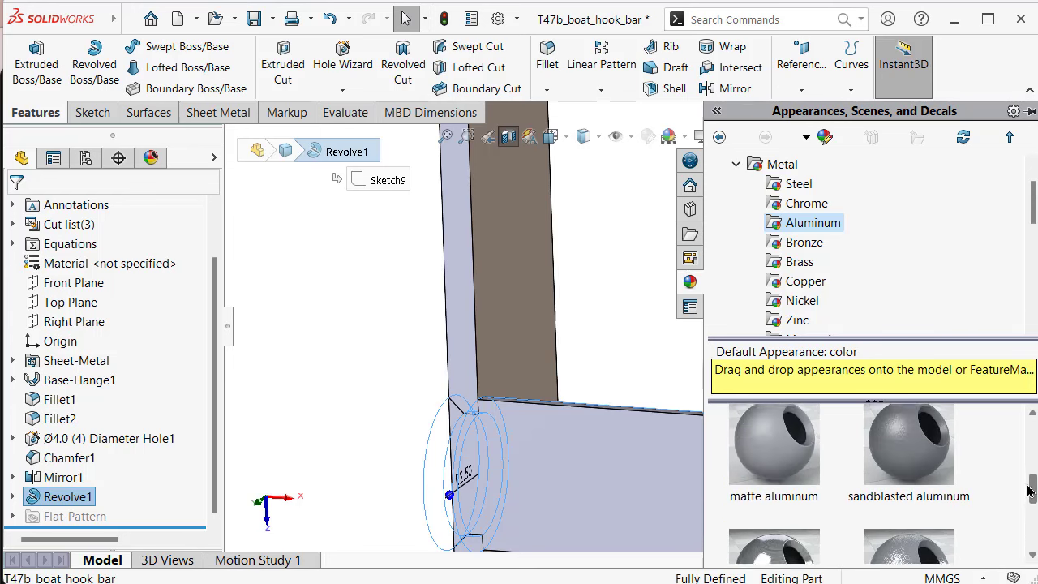
pyautogui.doubleClick(782, 441)
pyautogui.click(898, 421)
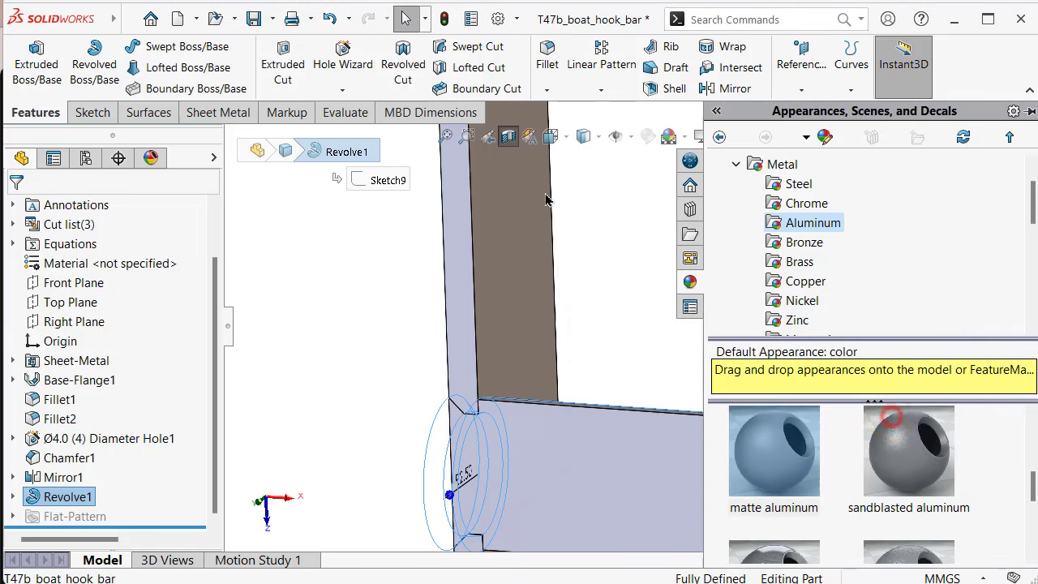
pyautogui.click(508, 136)
pyautogui.scroll(3, 600, 243)
# Apply the matte aluminum appearance to the Revolve1 rod
pyautogui.click(607, 409)
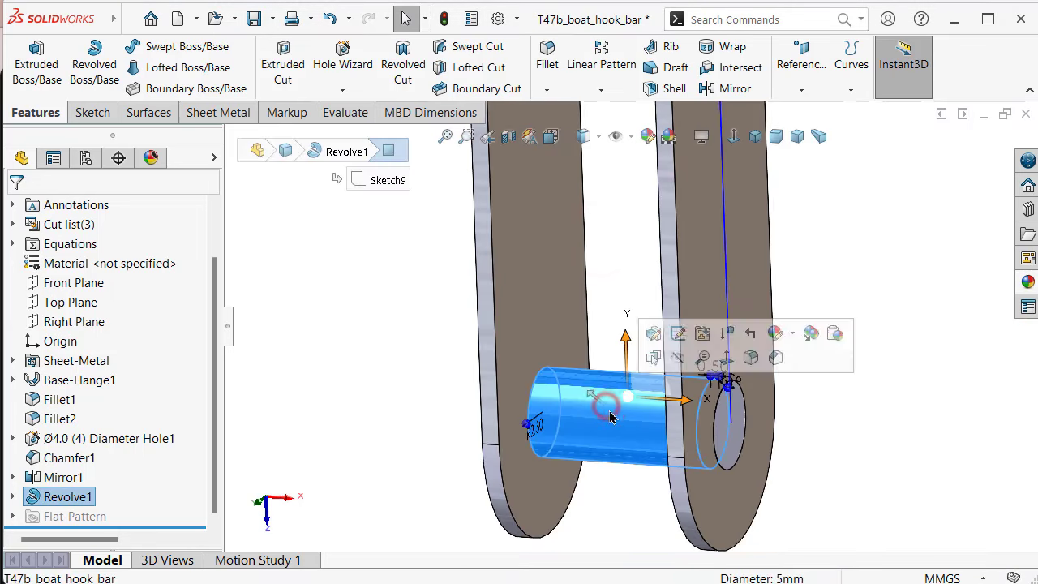
pyautogui.click(73, 499)
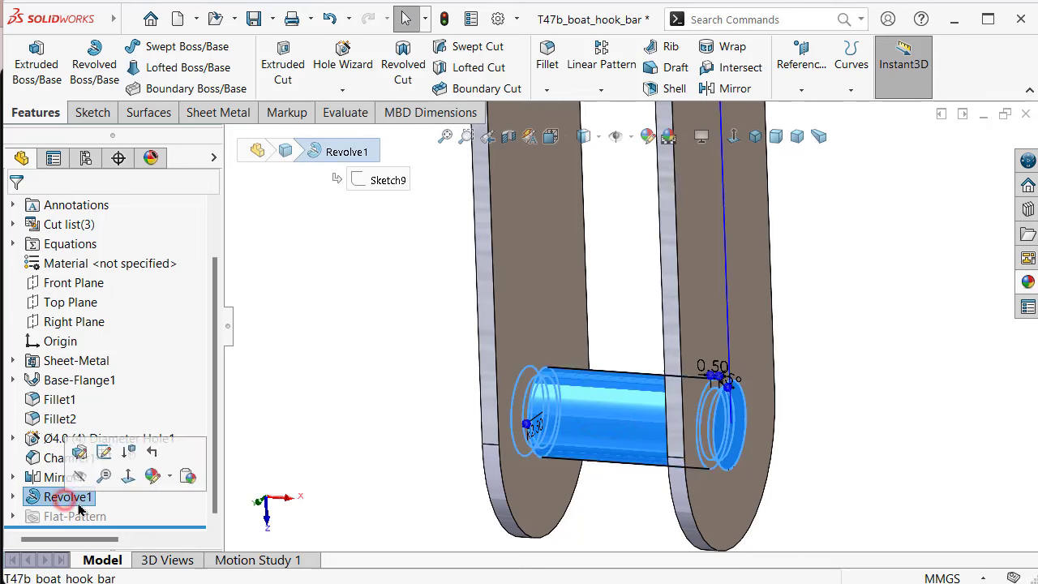
pyautogui.click(1027, 281)
pyautogui.click(770, 446)
pyautogui.click(596, 498)
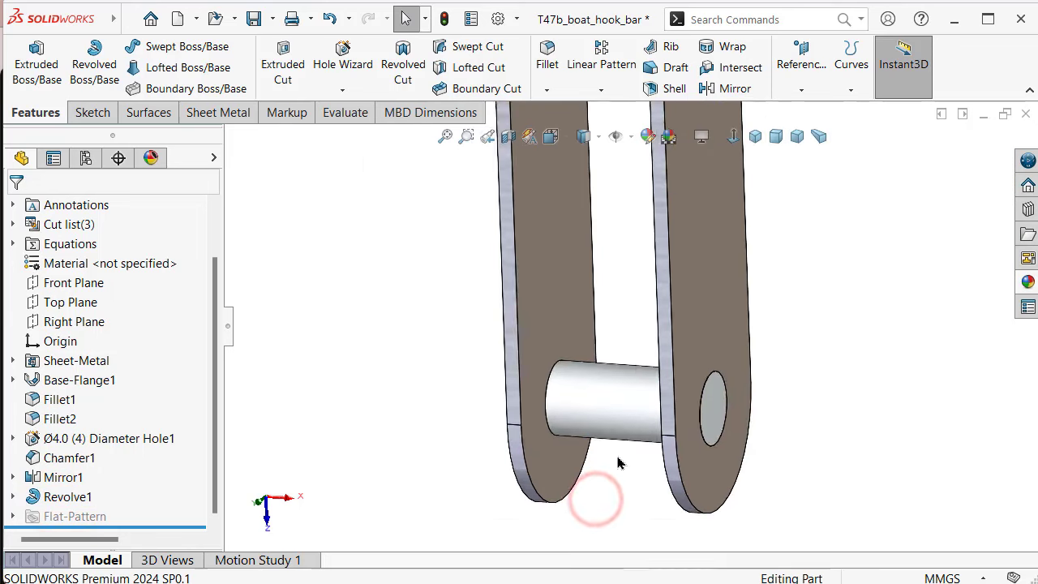
pyautogui.moveTo(618, 462); pyautogui.dragTo(629, 256, button='middle')
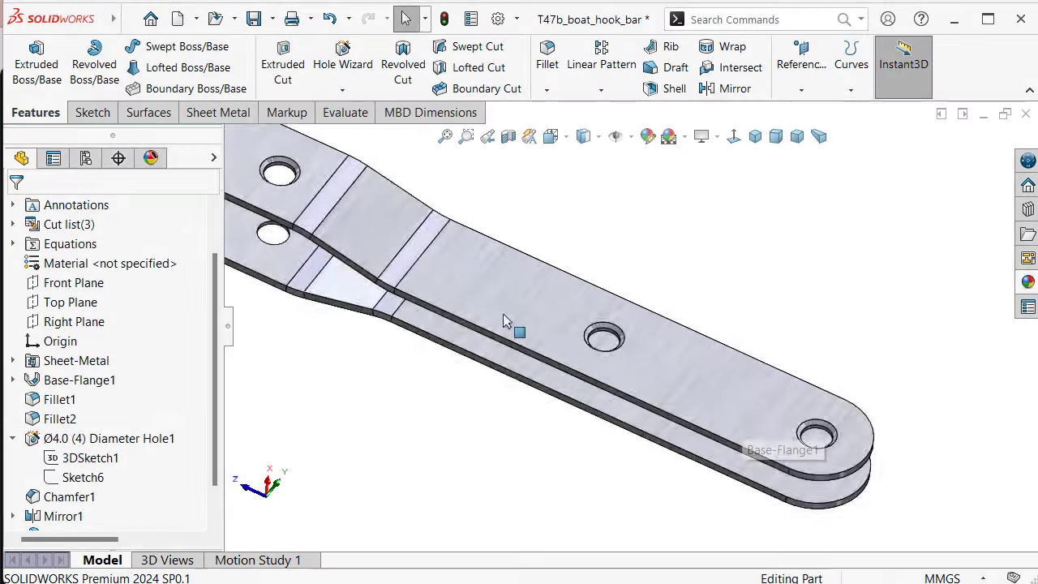
# Begin Sketch10 on the Top Plane and section the part to reveal the chamfered holes
pyautogui.click(74, 302)
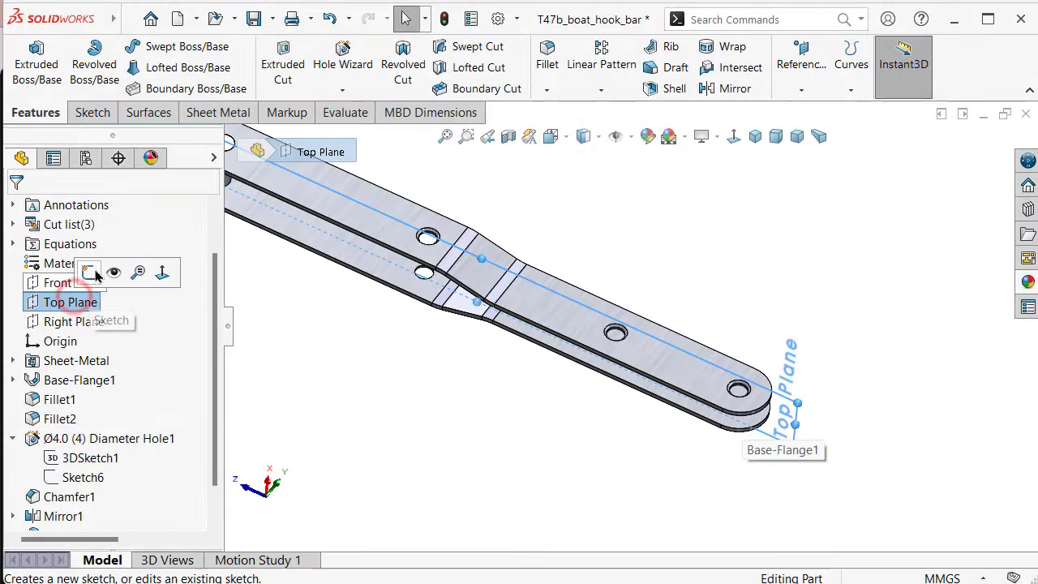
pyautogui.click(91, 272)
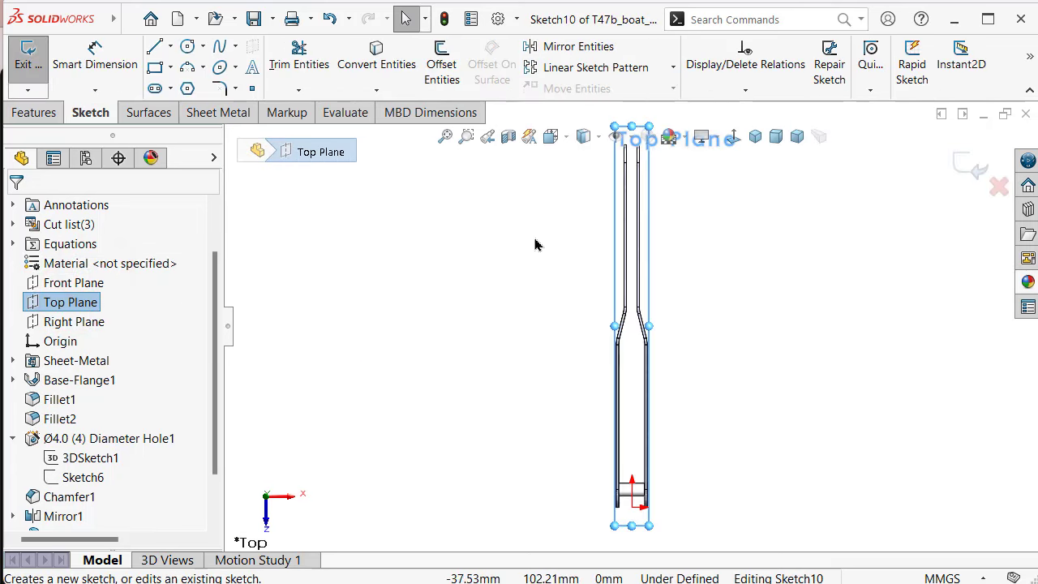
pyautogui.click(512, 140)
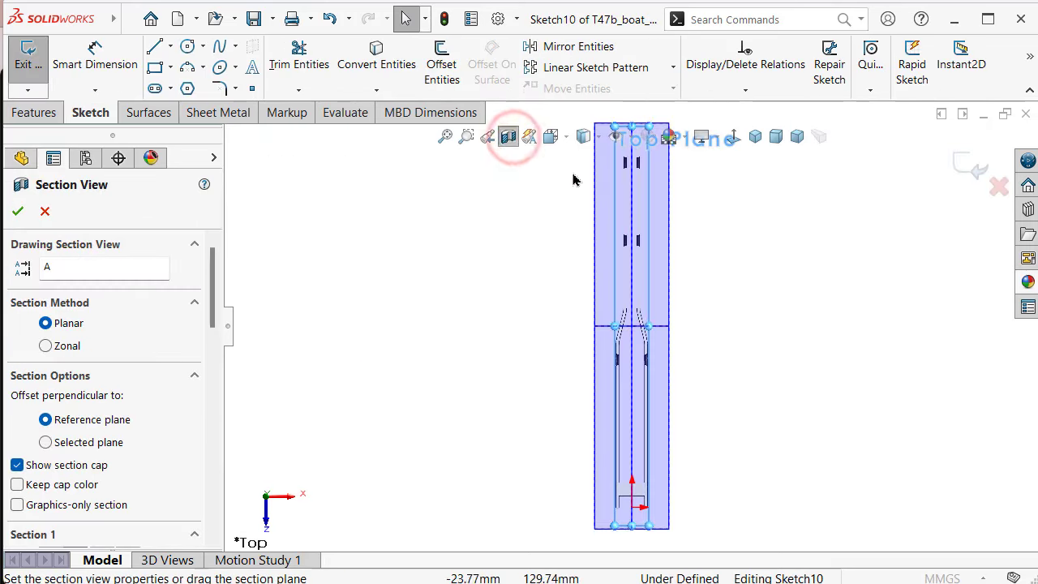
pyautogui.click(961, 164)
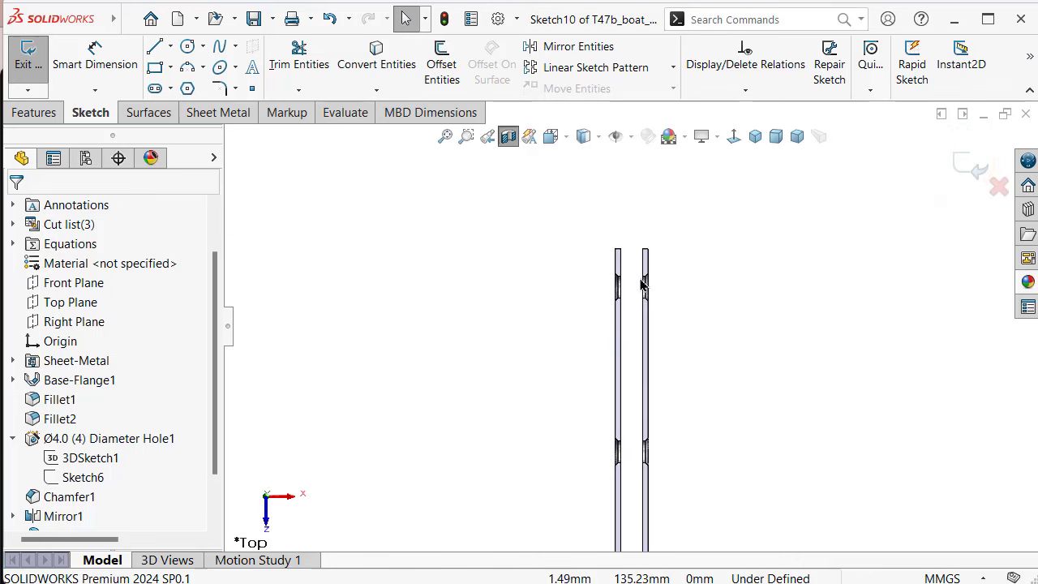
pyautogui.scroll(-5, 641, 289)
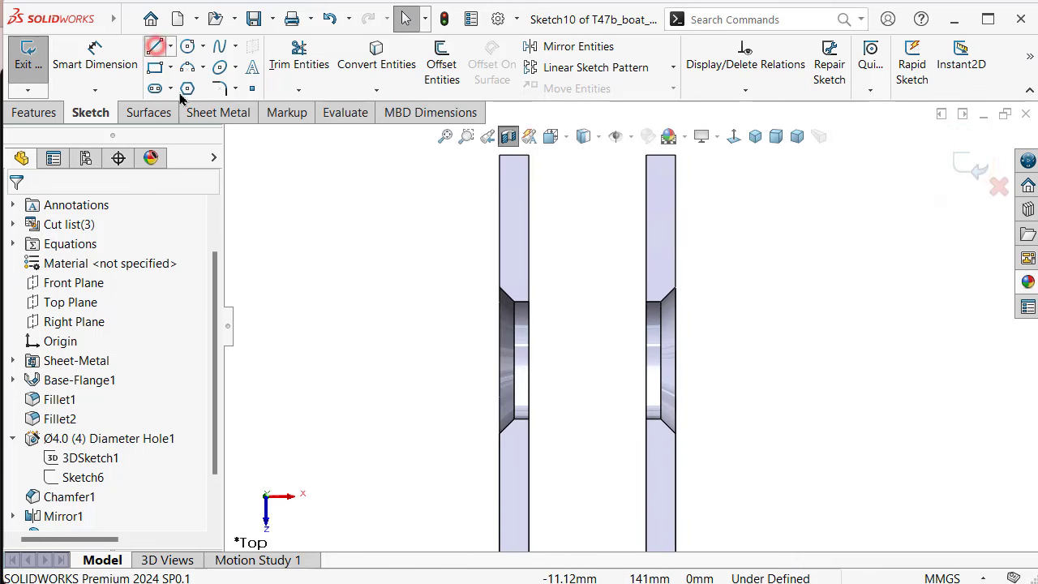
# Draw a closed line profile through both holes with chamfered ends and short steps
pyautogui.click(155, 47)
pyautogui.scroll(-3, 656, 350)
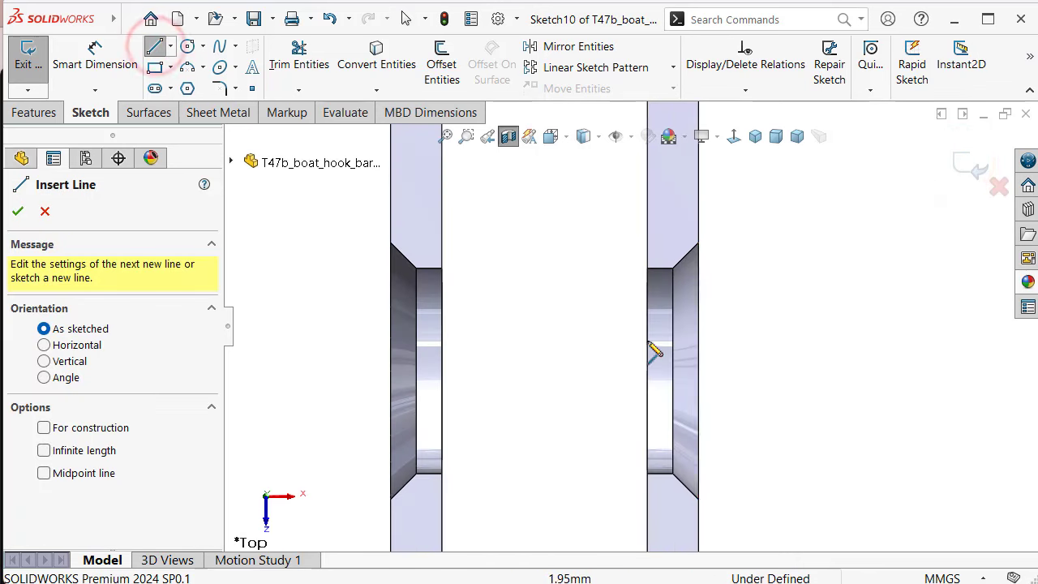
pyautogui.click(698, 370)
pyautogui.click(391, 371)
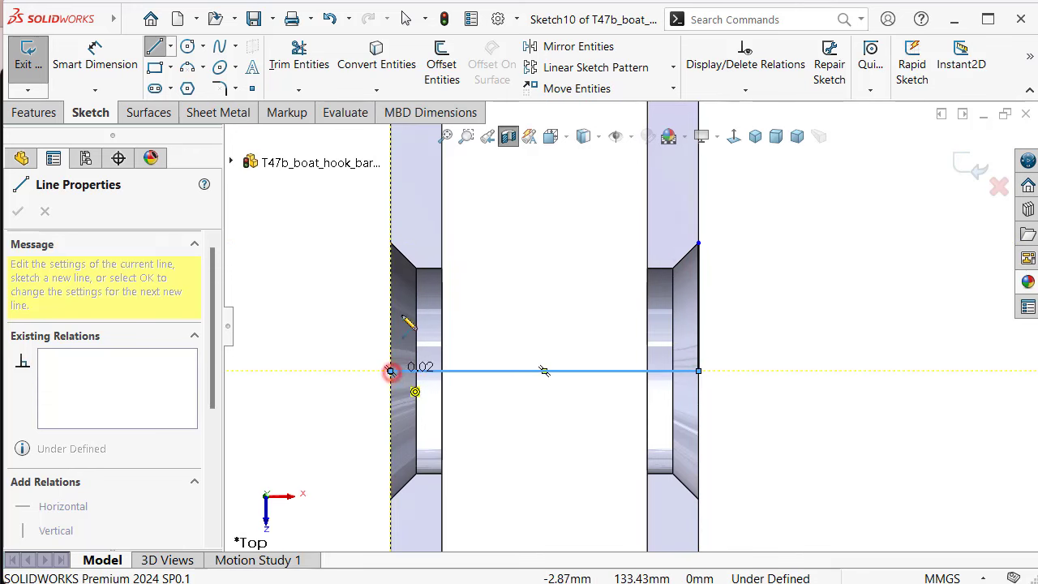
pyautogui.click(416, 268)
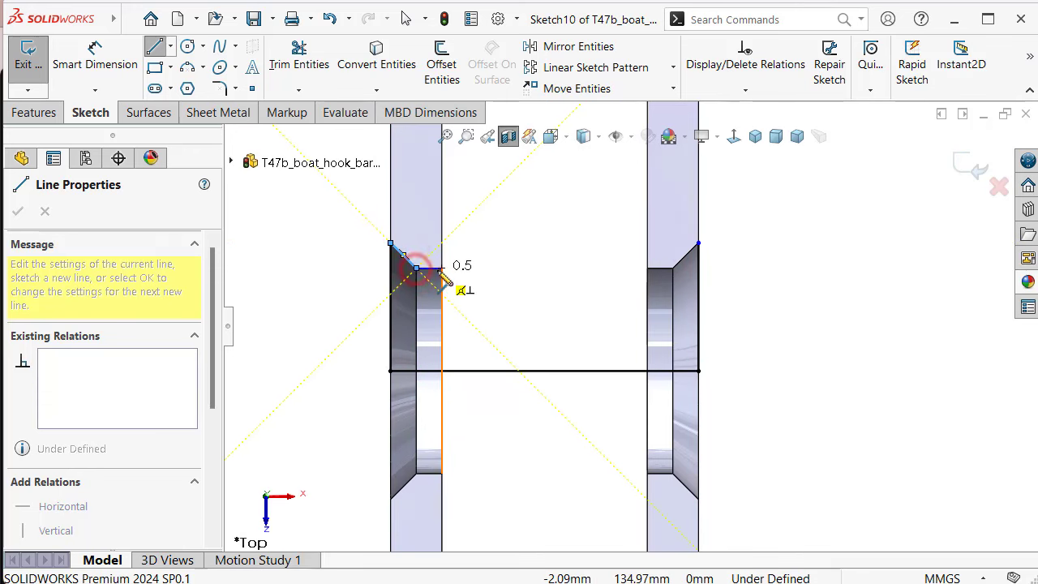
pyautogui.click(441, 268)
pyautogui.click(442, 243)
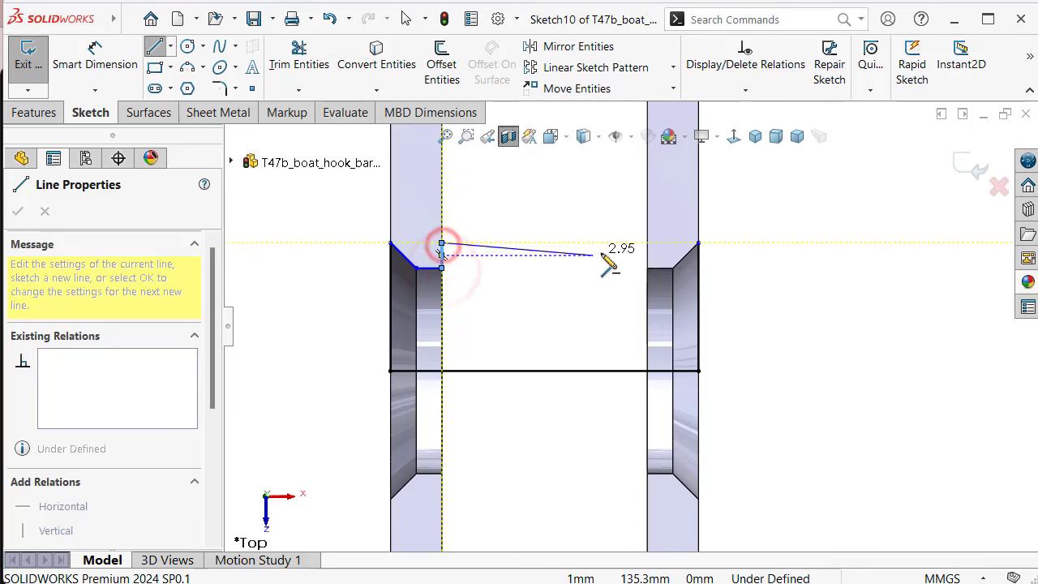
pyautogui.click(647, 242)
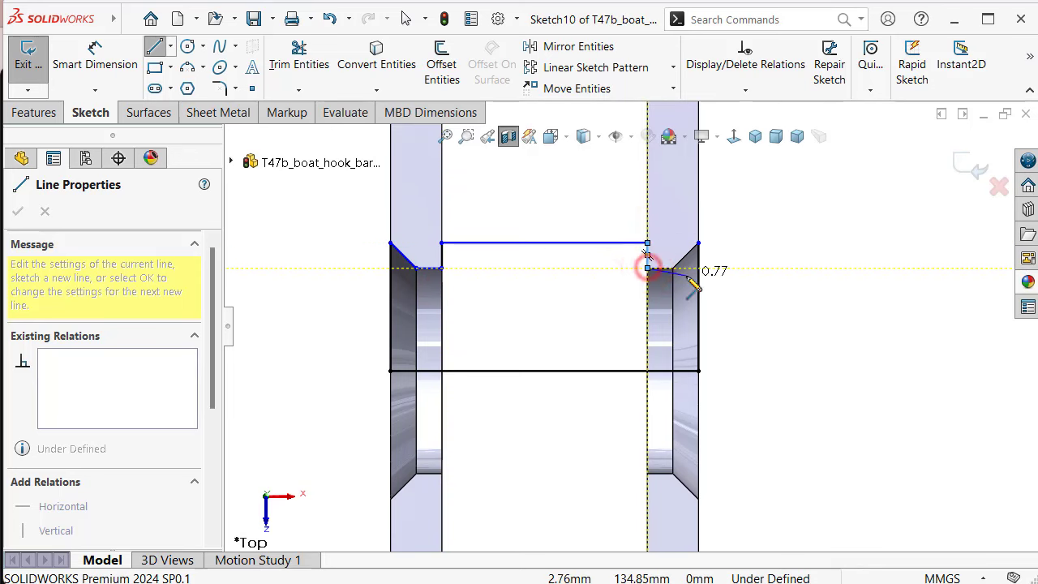
pyautogui.click(647, 269)
pyautogui.click(673, 268)
pyautogui.click(698, 242)
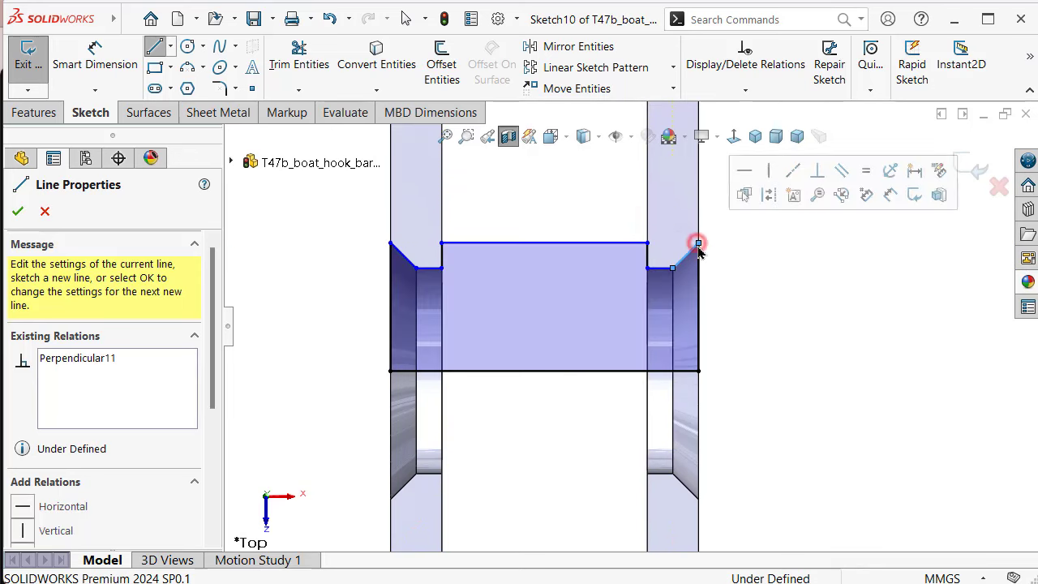
# Dimension the right edge 2.50 mm tall and the right chamfer at 45°
pyautogui.moveTo(785, 280); pyautogui.dragTo(741, 258, button='right')
pyautogui.click(701, 280)
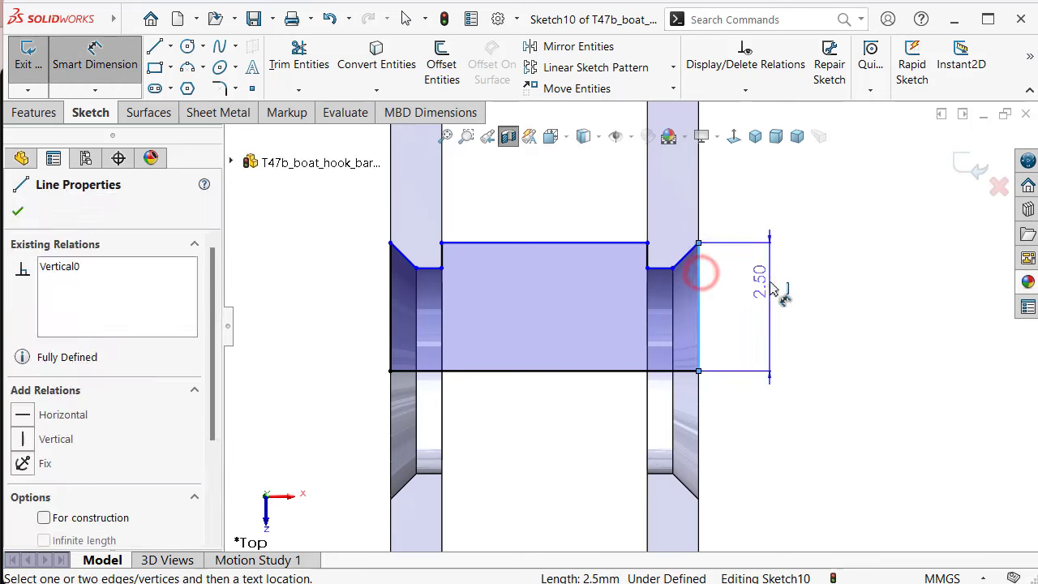
pyautogui.click(774, 276)
pyautogui.click(704, 258)
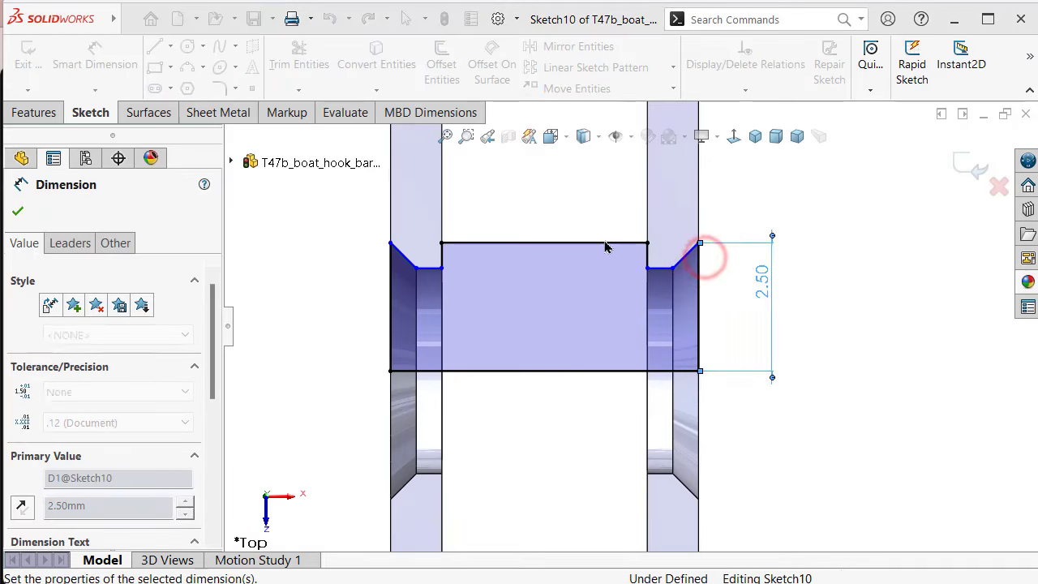
pyautogui.scroll(-2, 684, 259)
pyautogui.scroll(-2, 688, 273)
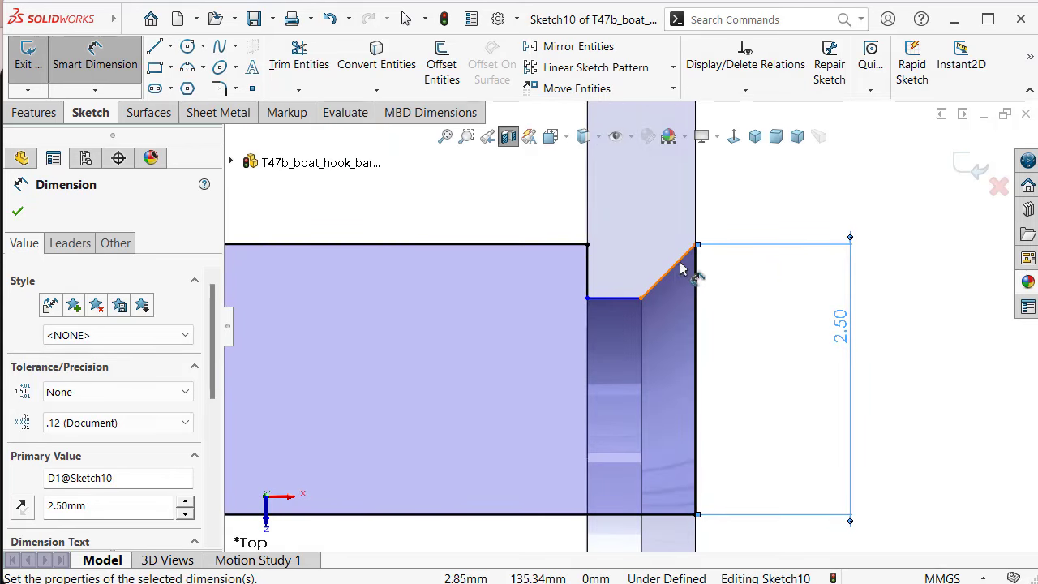
pyautogui.click(677, 261)
pyautogui.click(697, 285)
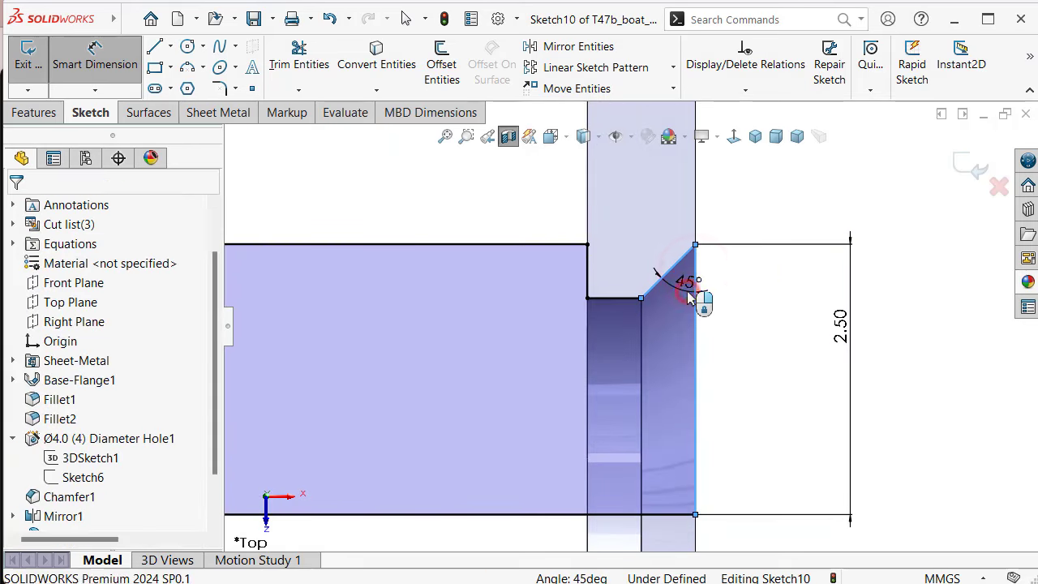
pyautogui.click(690, 301)
pyautogui.click(617, 266)
pyautogui.click(768, 357)
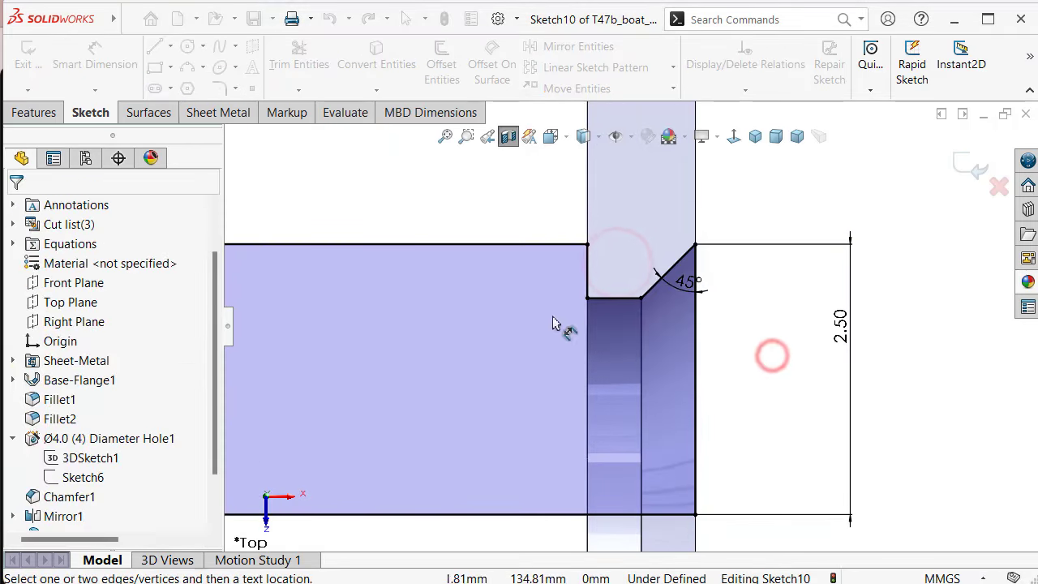
pyautogui.scroll(5, 641, 308)
pyautogui.scroll(-3, 517, 332)
pyautogui.press('Escape')
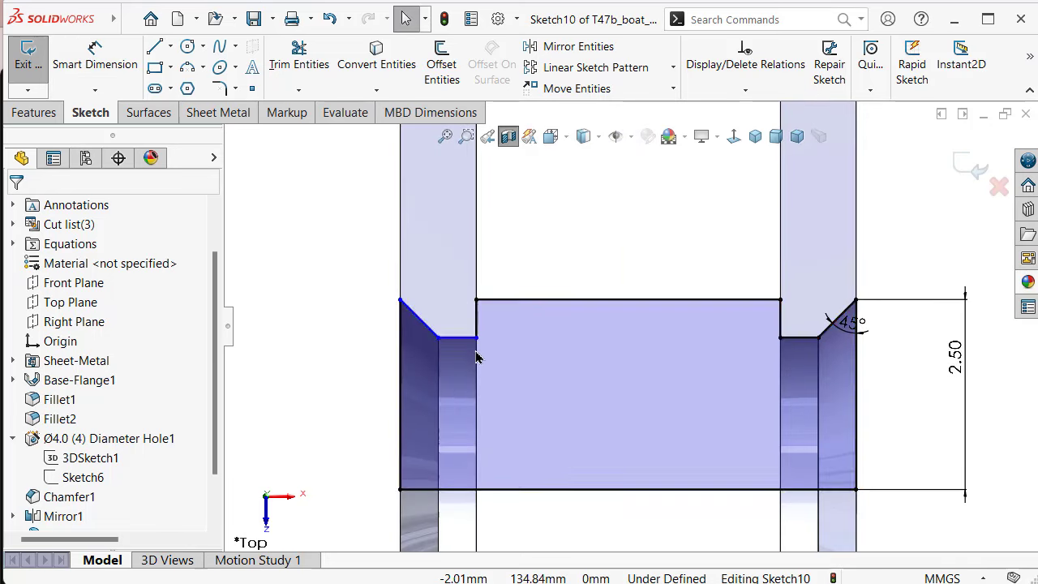
# Make the left and right short step lines collinear to fully define Sketch10
pyautogui.click(469, 339)
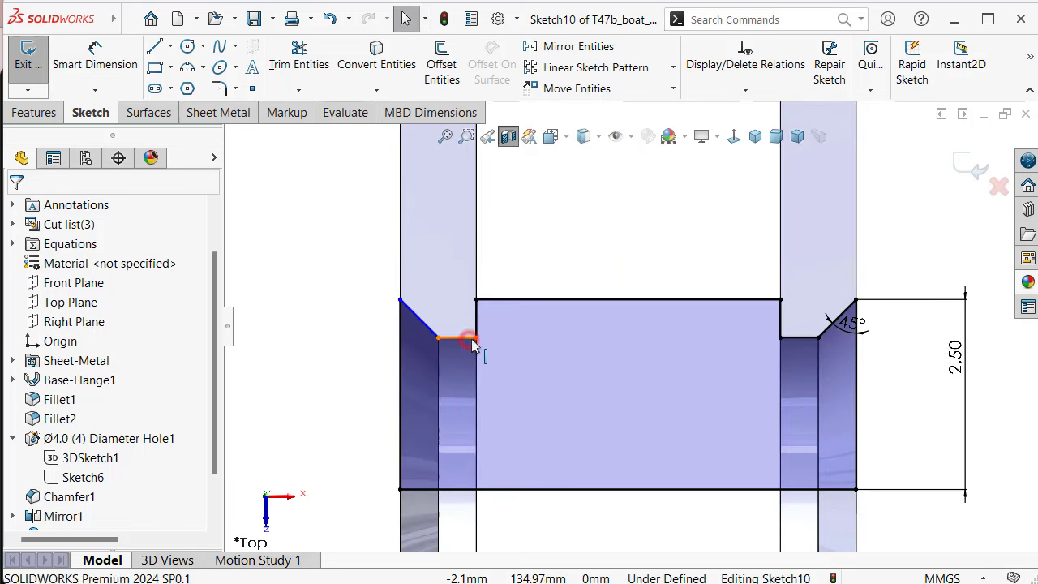
pyautogui.keyDown('ctrl'); pyautogui.click(809, 347); pyautogui.keyUp('ctrl')
pyautogui.click(903, 267)
pyautogui.click(650, 209)
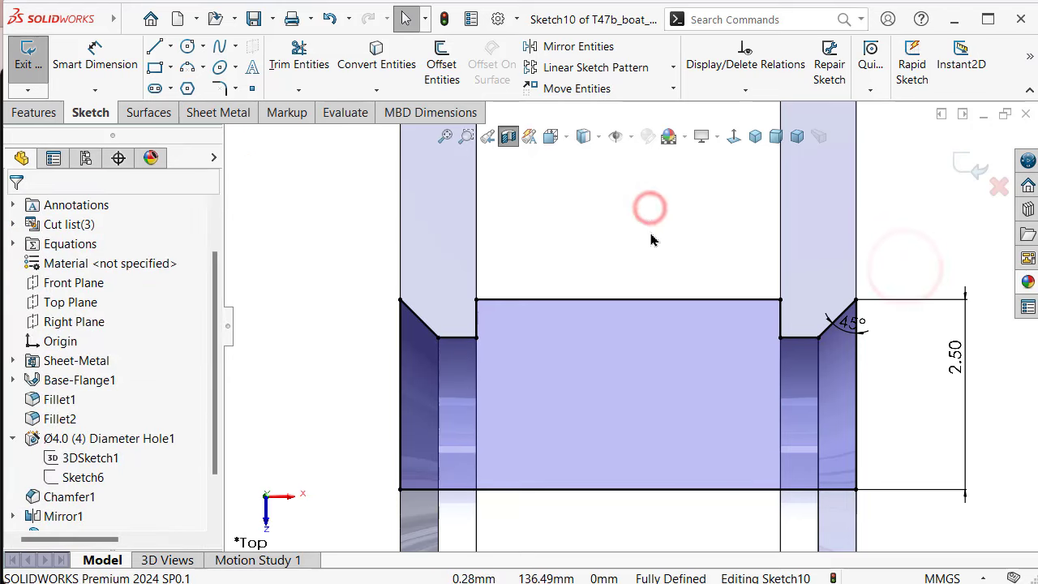
pyautogui.scroll(2, 650, 240)
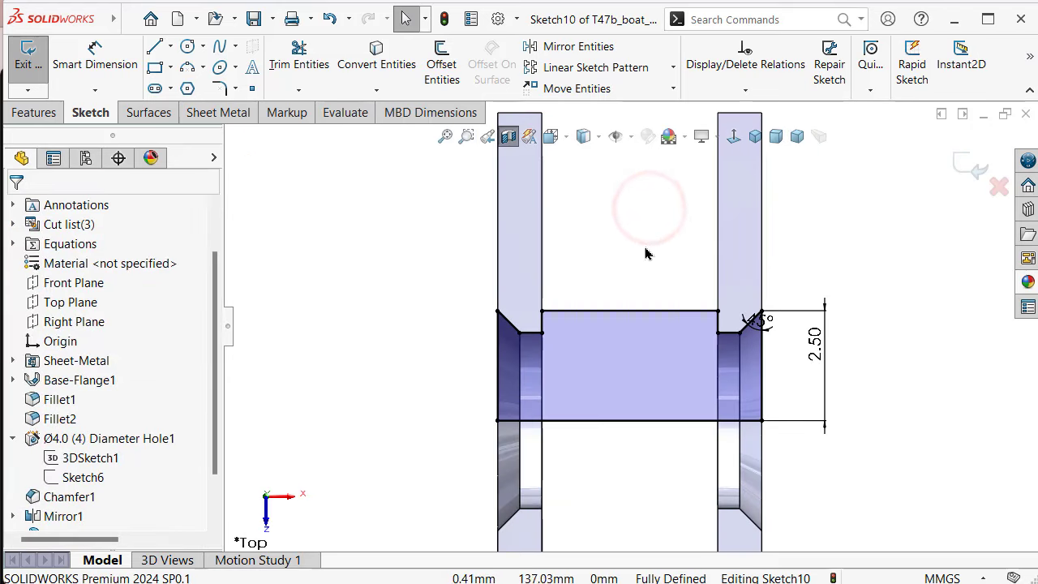
# Revolve Sketch10 360° about Line3 with Merge result off, creating a separate pin body
pyautogui.click(31, 113)
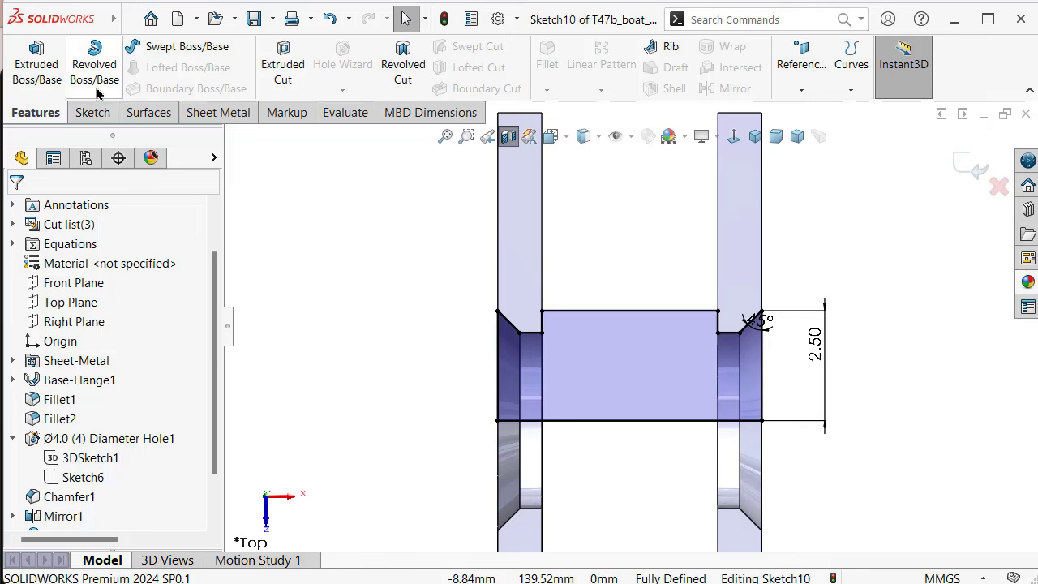
pyautogui.click(95, 88)
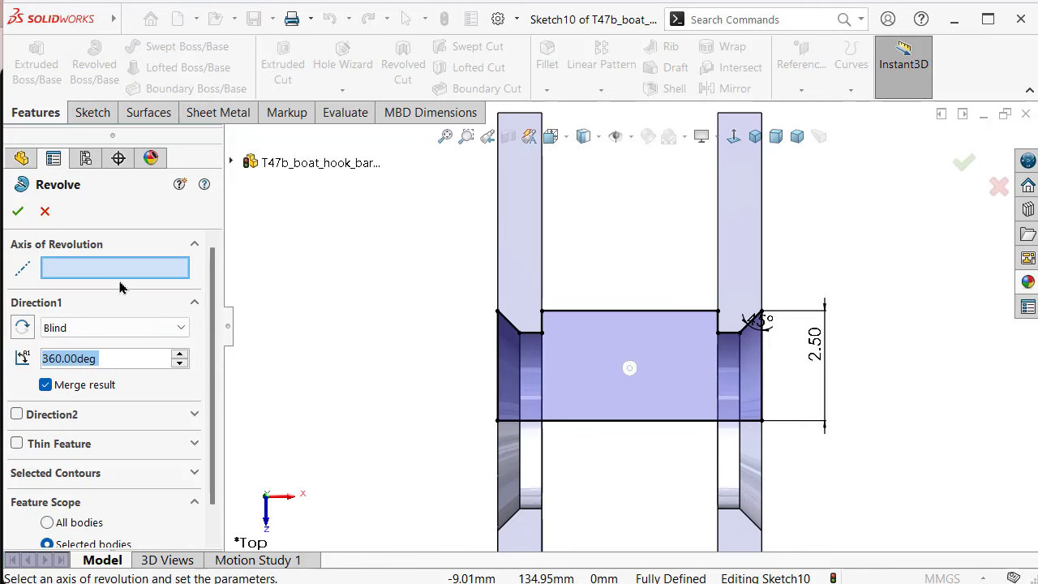
pyautogui.click(613, 423)
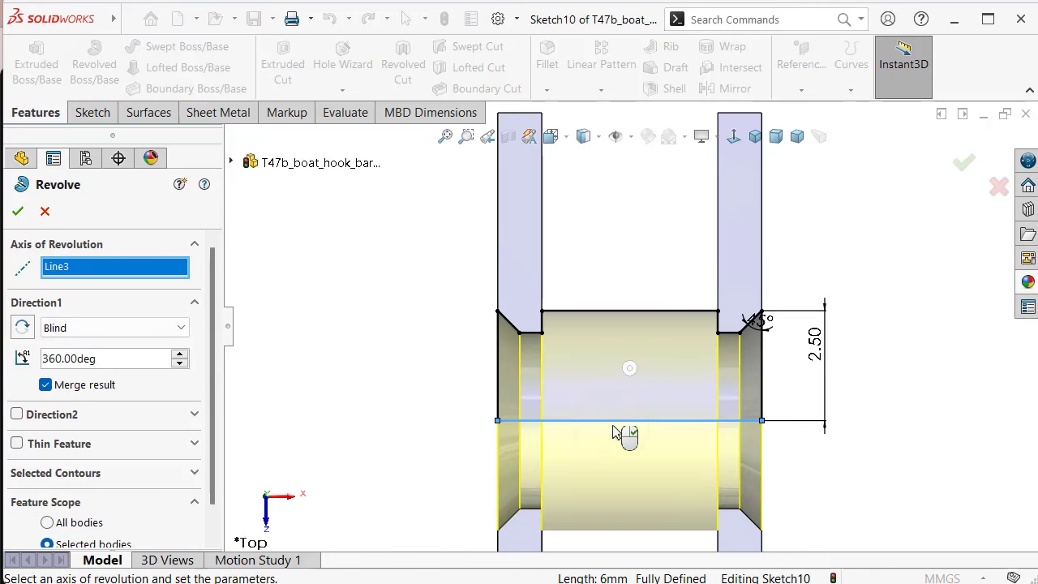
pyautogui.click(46, 386)
pyautogui.click(18, 211)
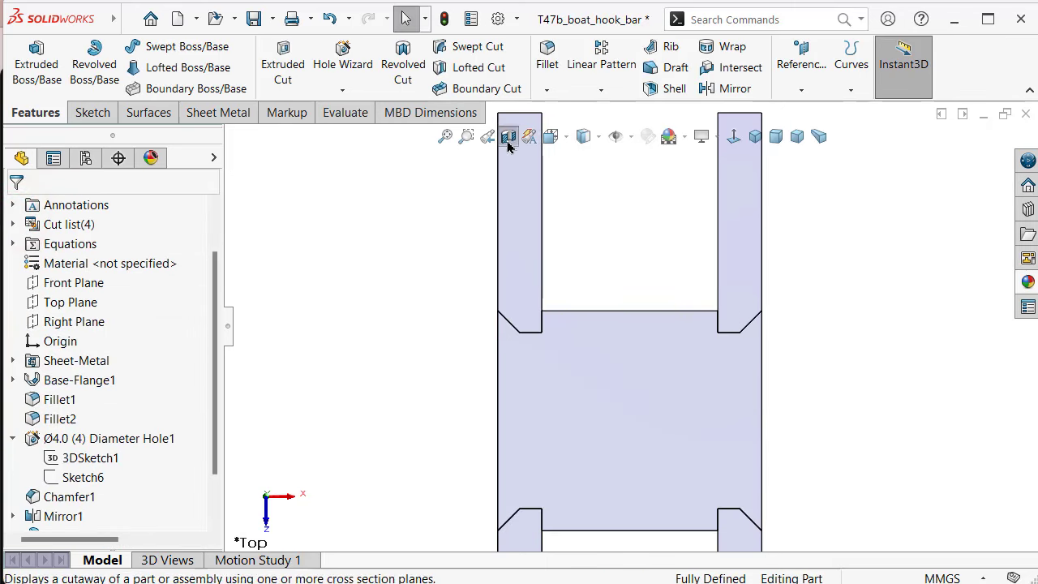
# Turn off the section view and give the Revolve2 pin a matte aluminum appearance
pyautogui.click(505, 136)
pyautogui.moveTo(436, 271); pyautogui.dragTo(399, 236, button='middle')
pyautogui.scroll(3, 549, 359)
pyautogui.moveTo(549, 359); pyautogui.dragTo(664, 353, button='middle')
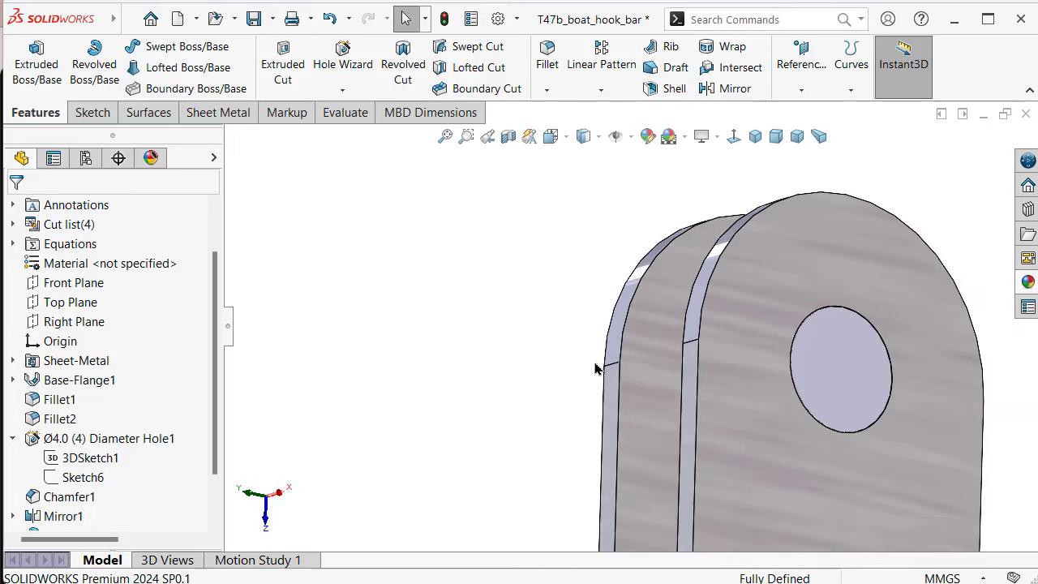
pyautogui.click(774, 383)
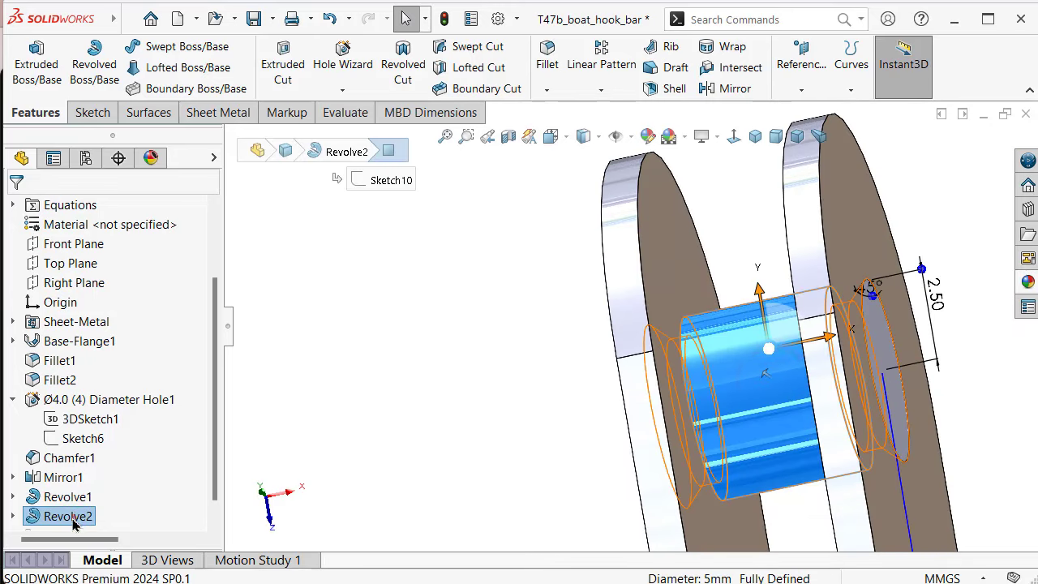
pyautogui.click(1028, 282)
pyautogui.doubleClick(771, 440)
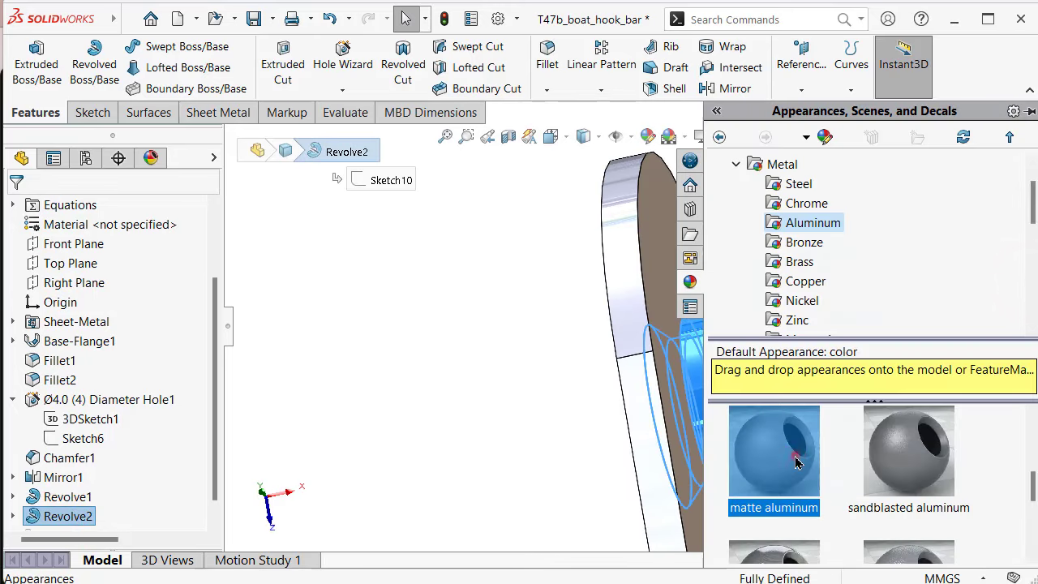
pyautogui.click(486, 454)
# Apply brushed aluminum to the Fillet2 faces of the rounded plate
pyautogui.moveTo(588, 380); pyautogui.dragTo(523, 371, button='middle')
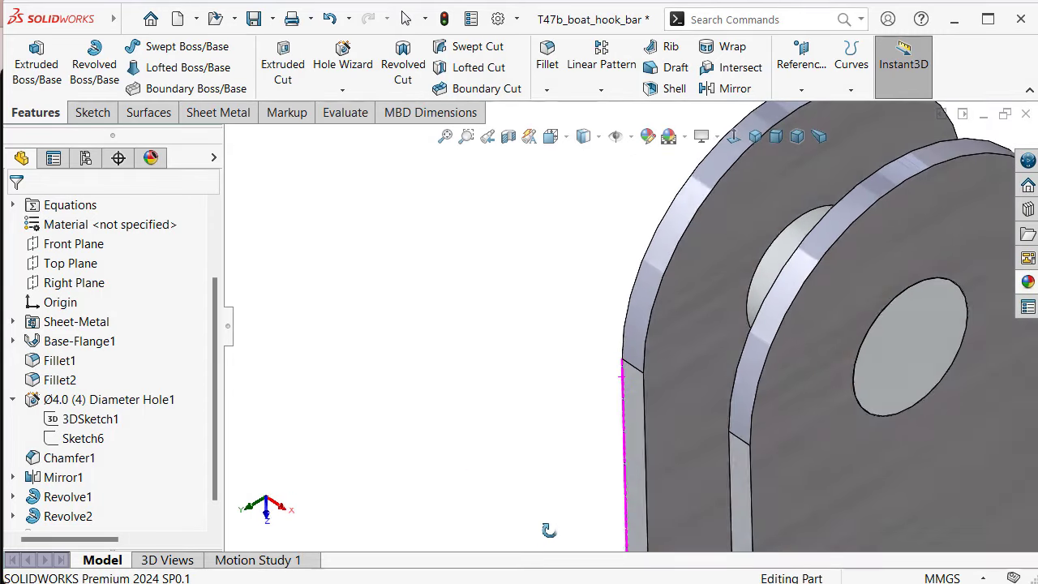
pyautogui.click(64, 381)
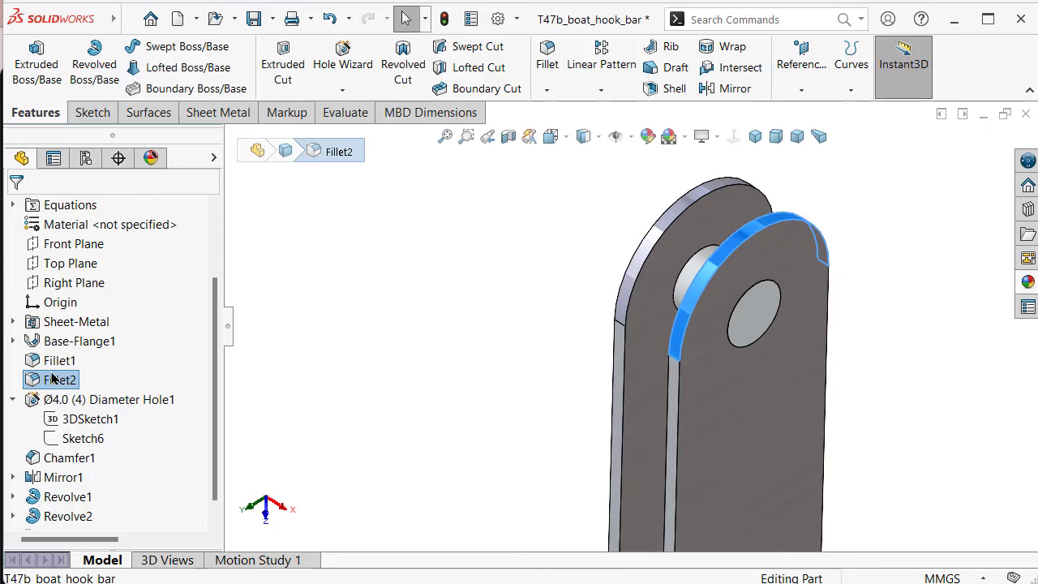
pyautogui.click(1027, 282)
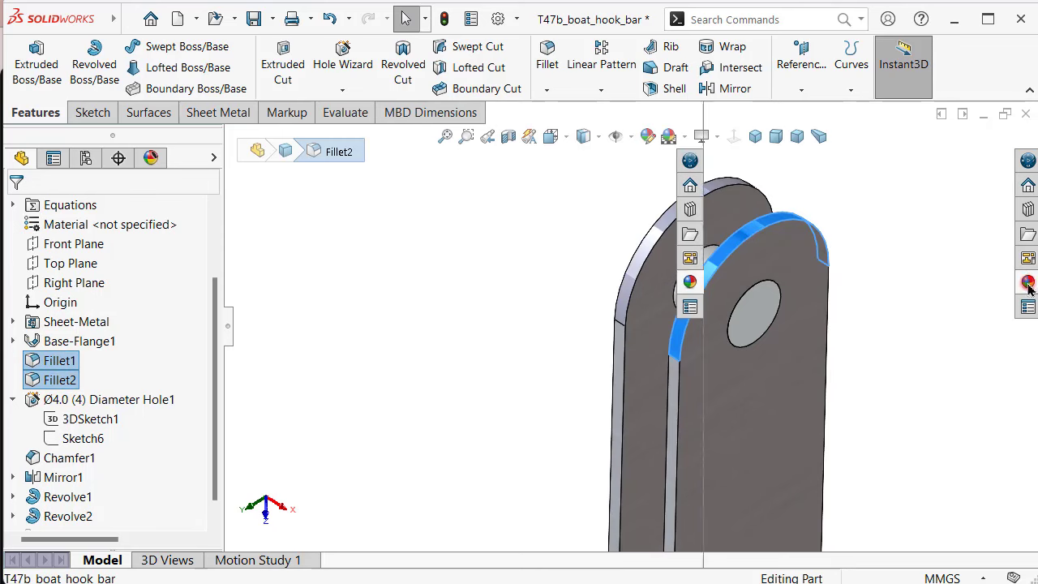
pyautogui.moveTo(1032, 485); pyautogui.dragTo(1034, 430)
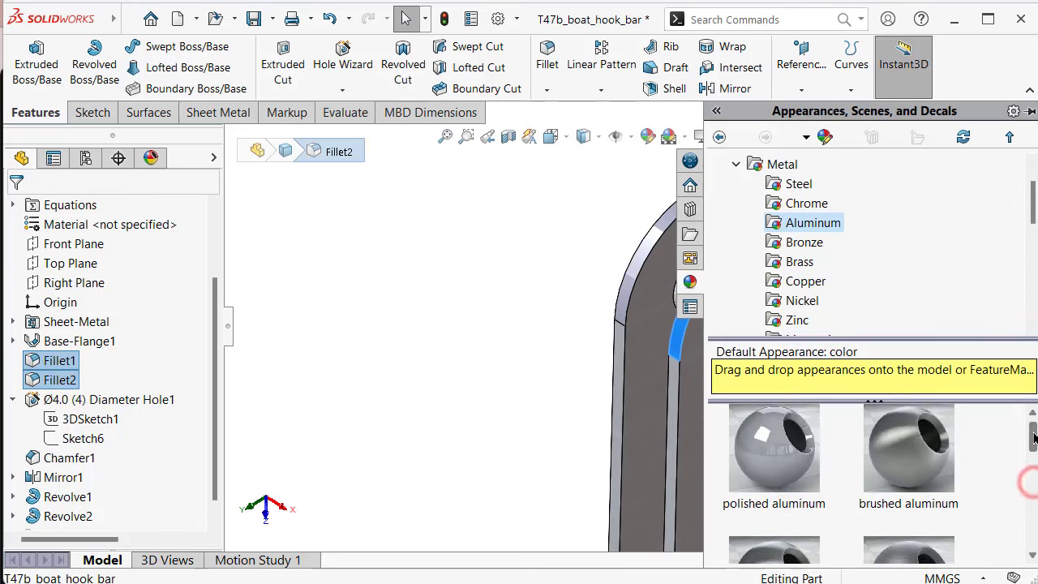
pyautogui.moveTo(929, 482); pyautogui.dragTo(736, 249)
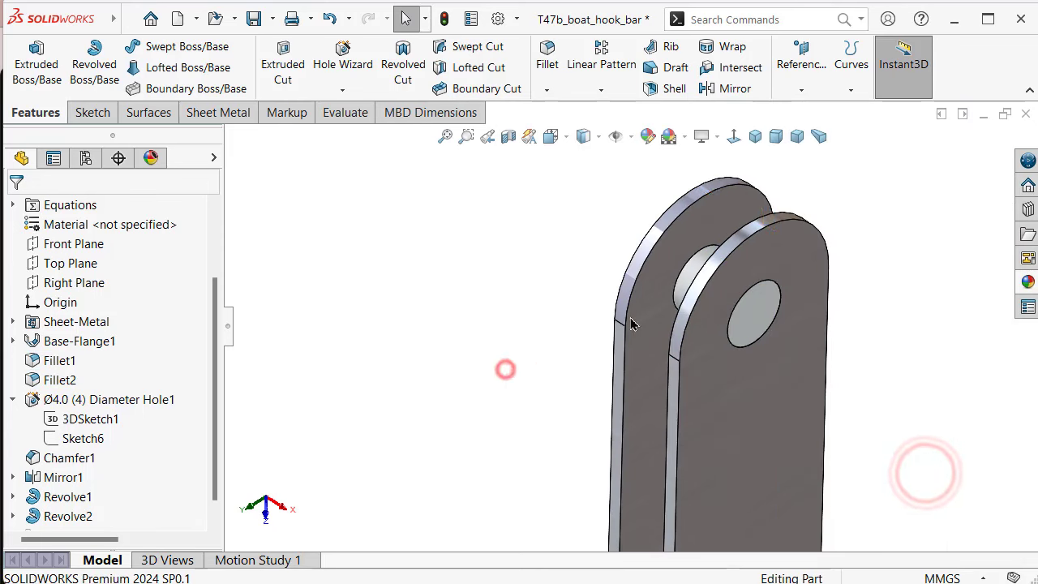
# Apply brushed aluminum to the Mirror1 rim faces of the mirrored plate
pyautogui.click(658, 180)
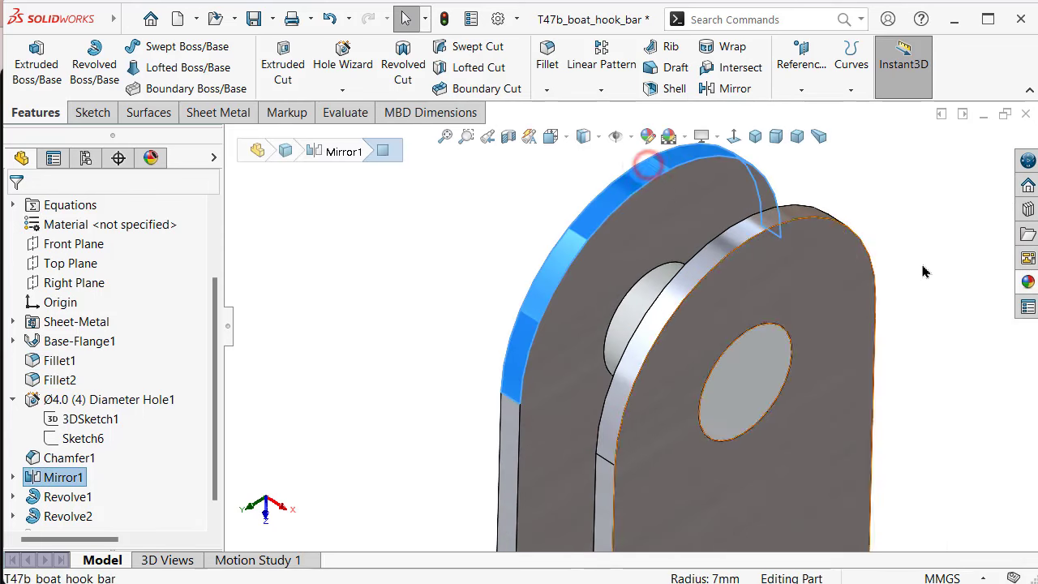
pyautogui.click(1027, 282)
pyautogui.click(899, 438)
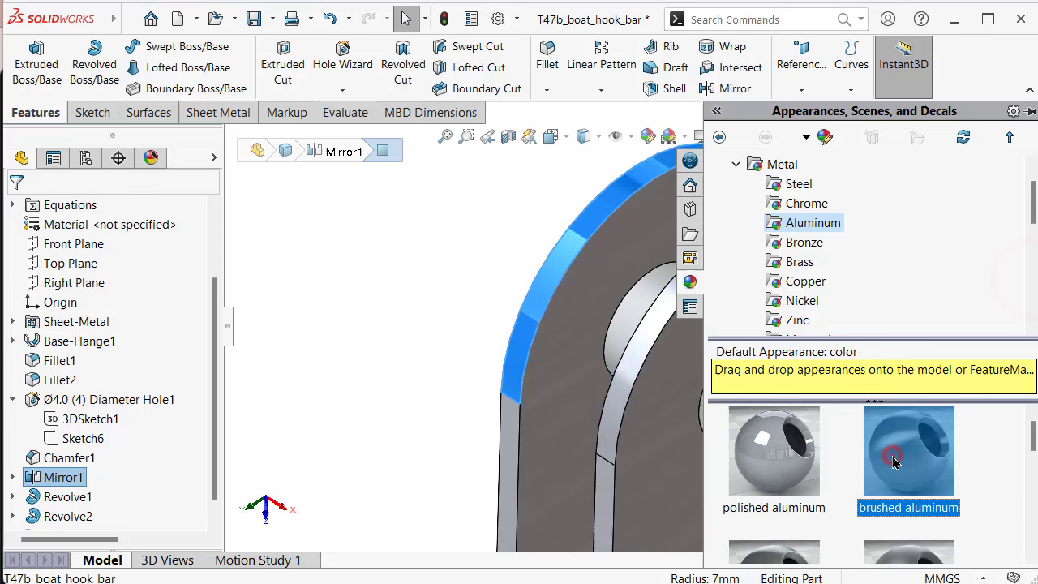
pyautogui.click(372, 349)
pyautogui.moveTo(650, 381); pyautogui.dragTo(588, 386, button='middle')
pyautogui.scroll(-5, 616, 382)
pyautogui.press('Escape')
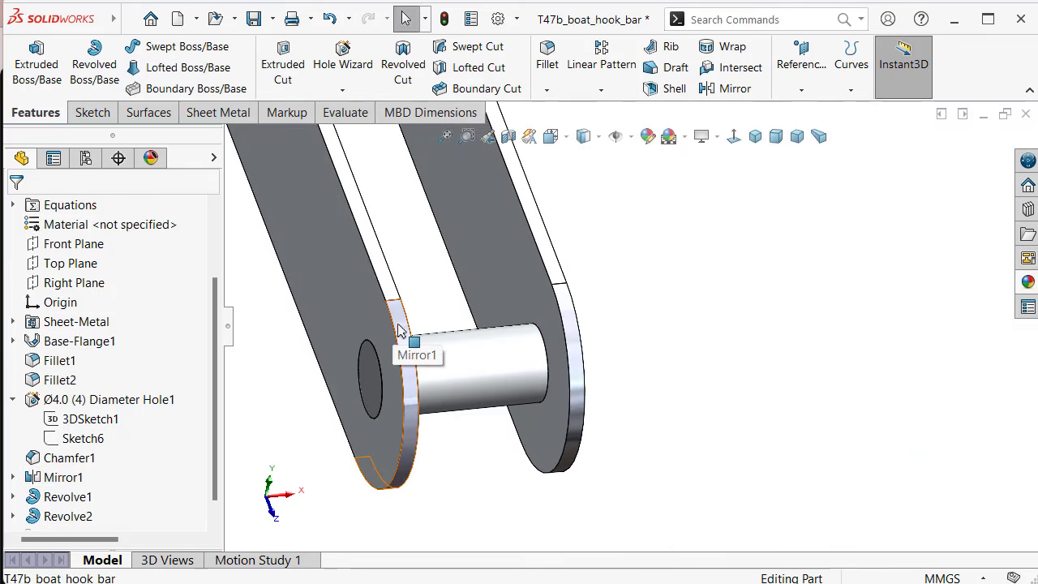
pyautogui.click(399, 329)
pyautogui.click(1028, 282)
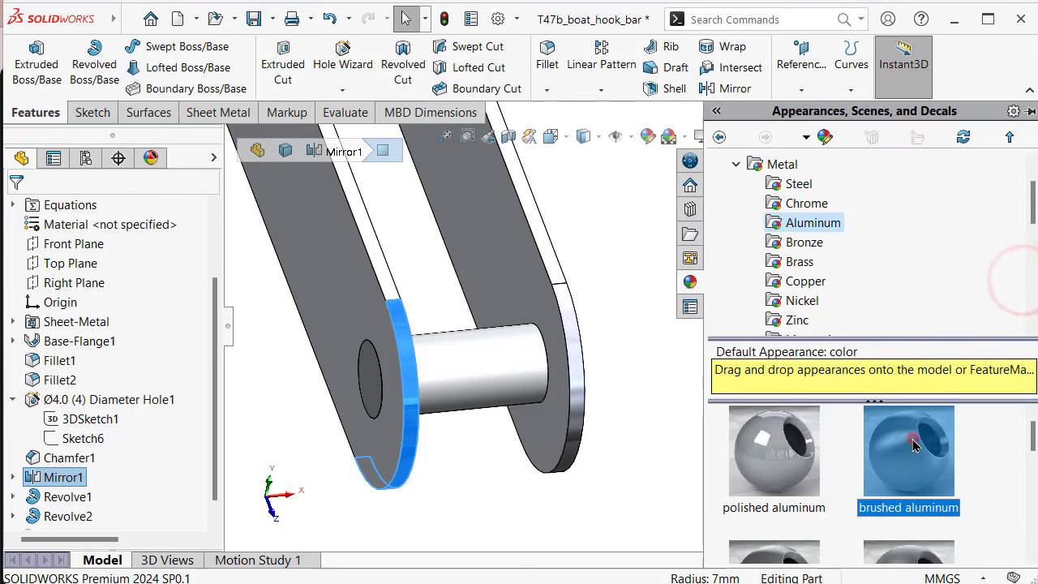
pyautogui.moveTo(922, 435); pyautogui.dragTo(545, 347)
pyautogui.moveTo(545, 347)
pyautogui.mouseDown(button='middle')
pyautogui.moveTo(866, 313)
pyautogui.moveTo(751, 233)
pyautogui.moveTo(757, 209)
pyautogui.moveTo(774, 260)
pyautogui.mouseUp(button='middle')
# Create a linear pattern along the plate's long edge that copies the Revolve2 pin body
pyautogui.click(604, 67)
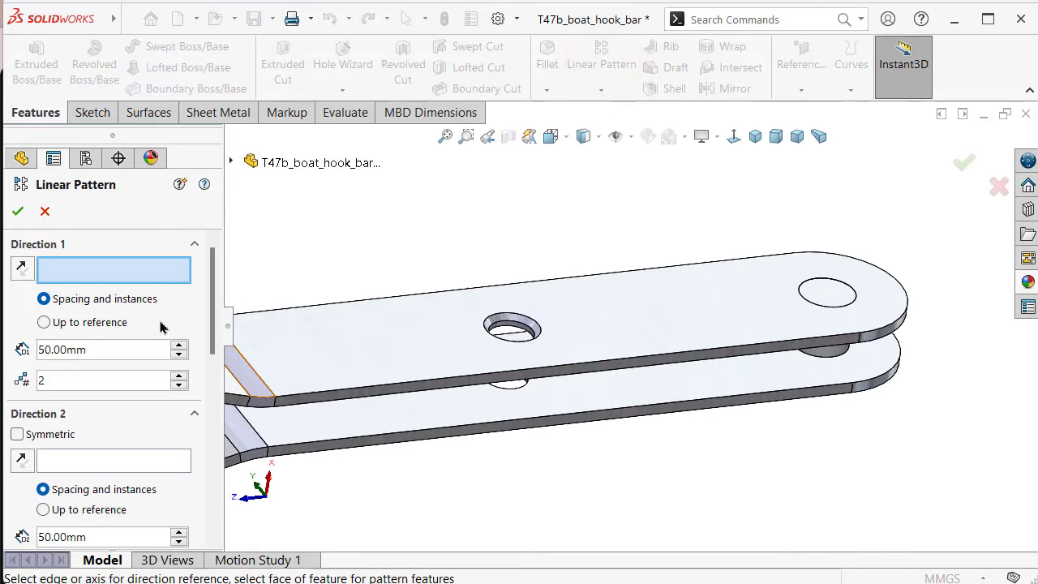
pyautogui.click(700, 356)
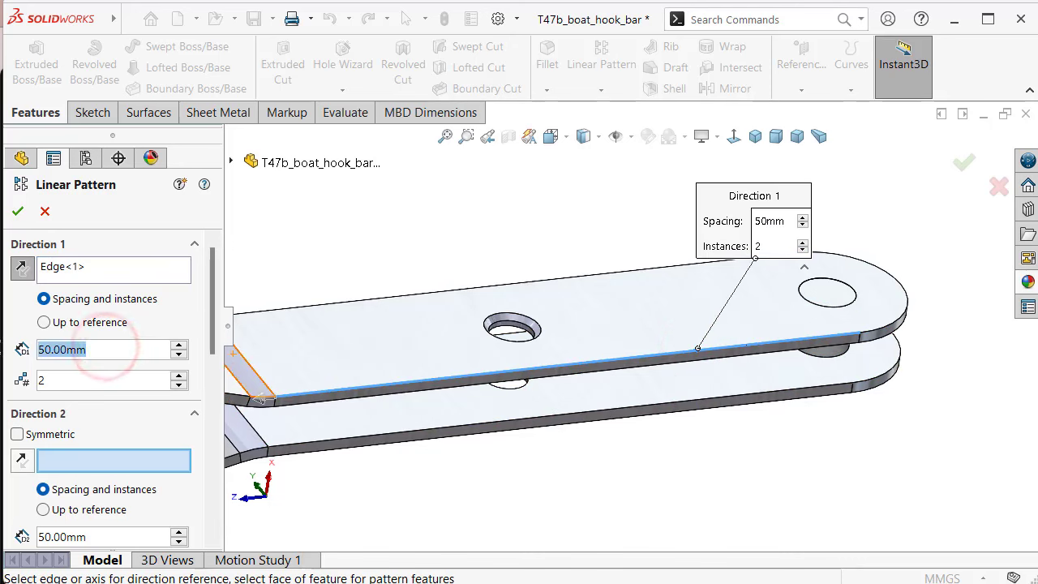
pyautogui.write('3')
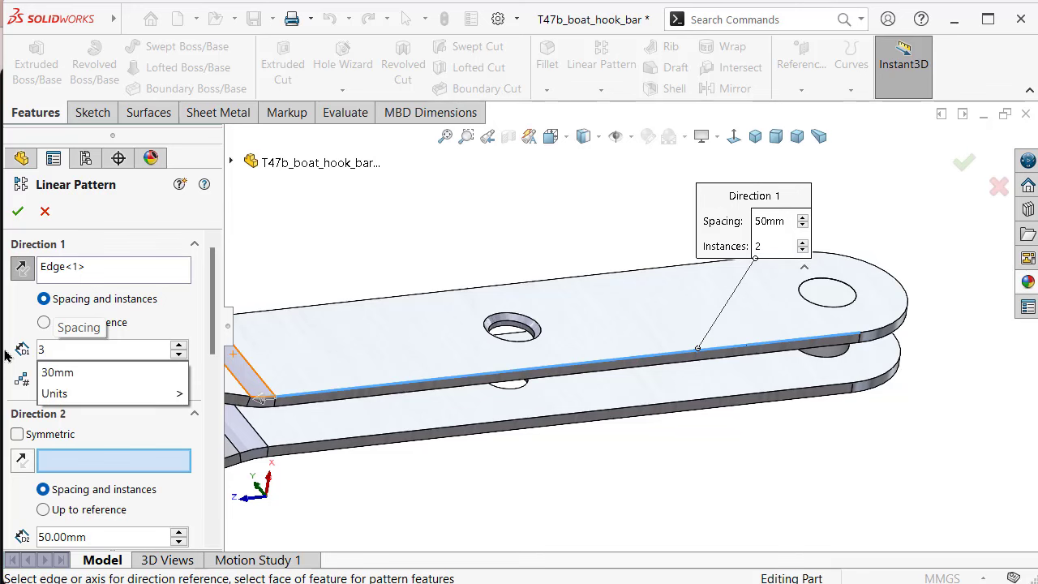
pyautogui.write('5')
pyautogui.press('Return')
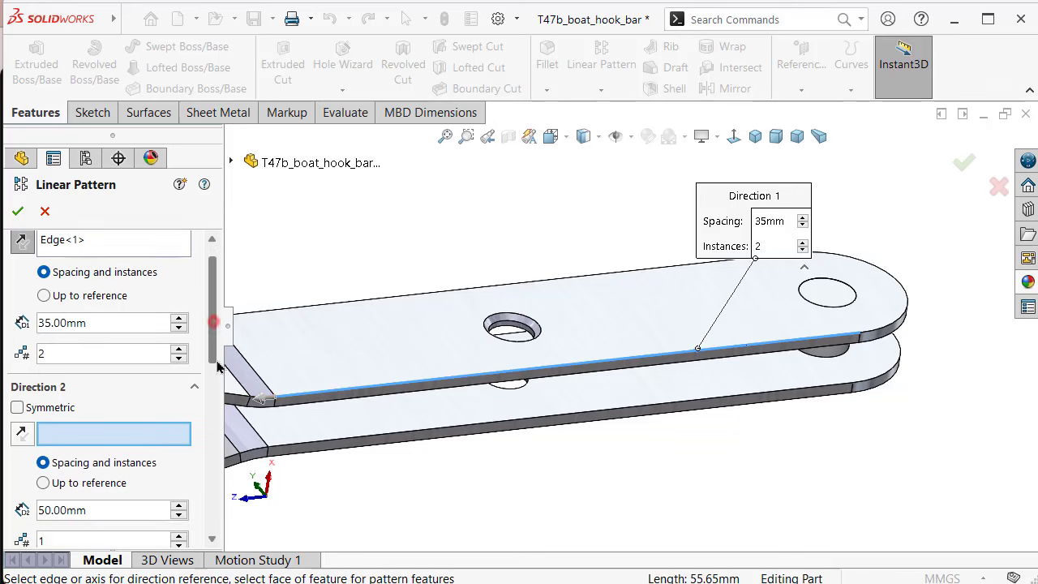
pyautogui.moveTo(214, 324); pyautogui.dragTo(215, 450)
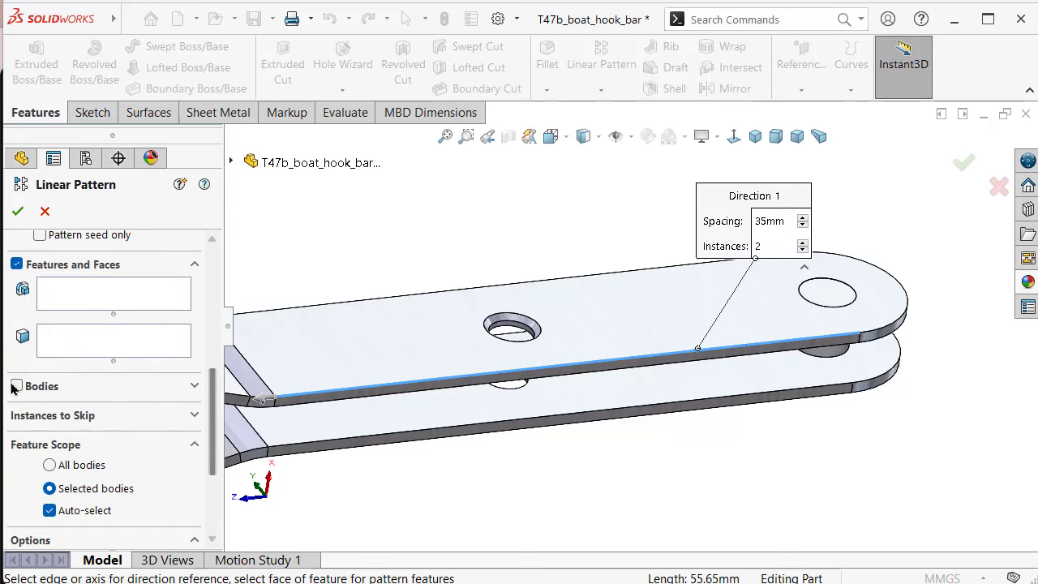
pyautogui.click(16, 387)
pyautogui.click(823, 298)
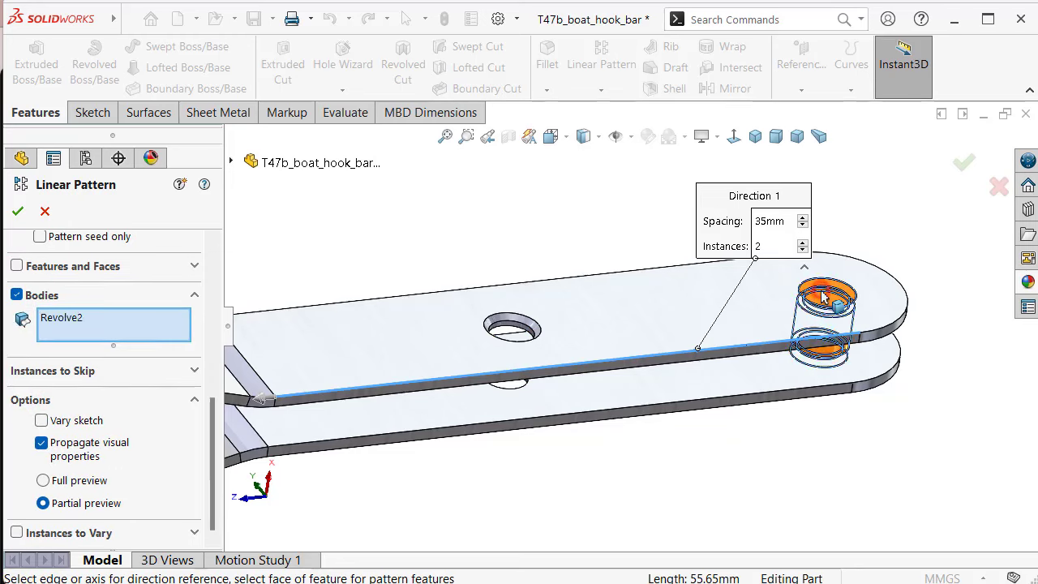
# Correct the pattern spacing to 30 mm with 2 instances
pyautogui.moveTo(823, 298); pyautogui.dragTo(528, 440, button='middle')
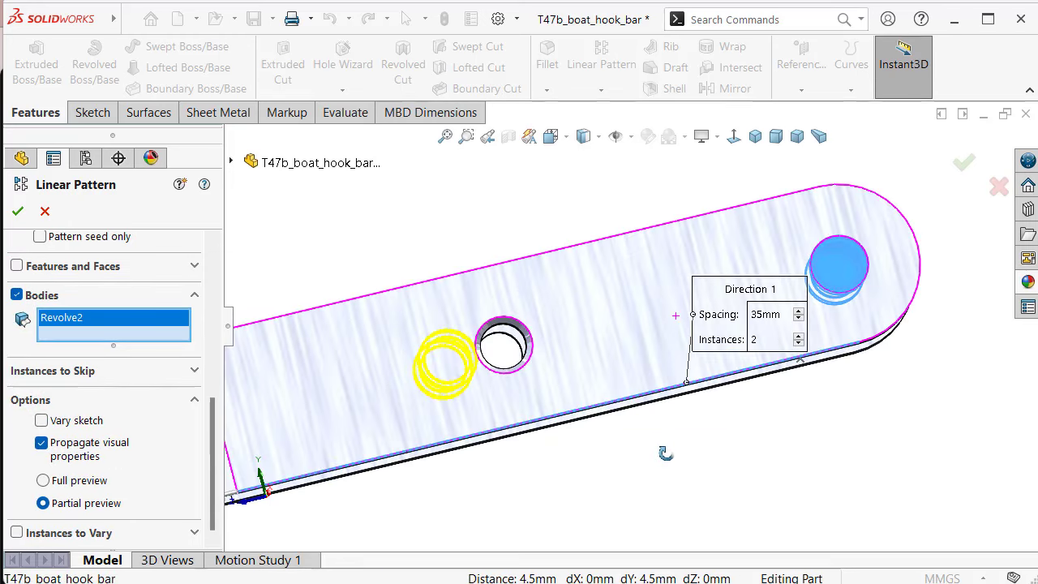
pyautogui.moveTo(217, 437); pyautogui.dragTo(206, 318)
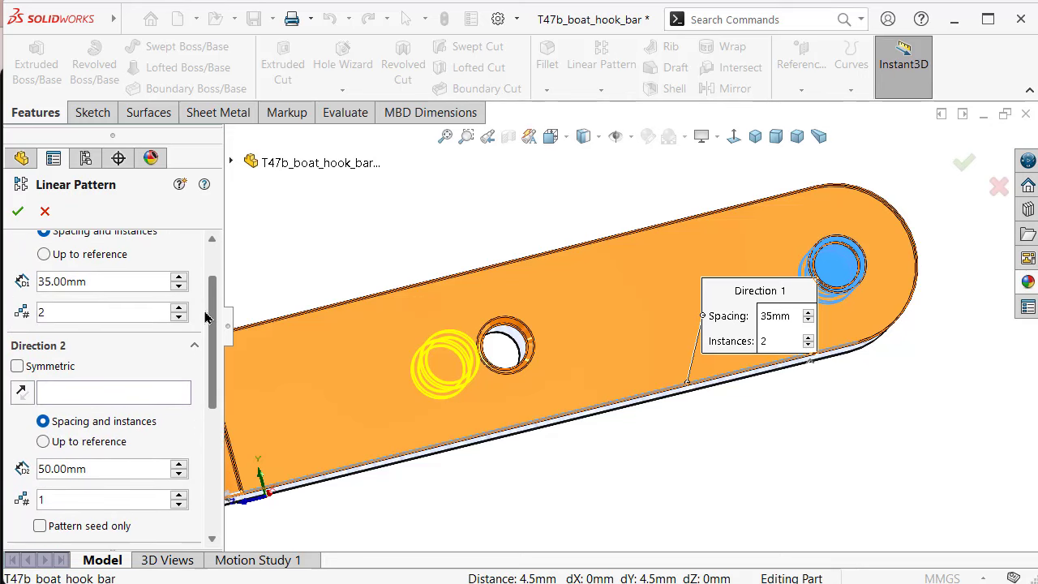
pyautogui.scroll(2, 65, 351)
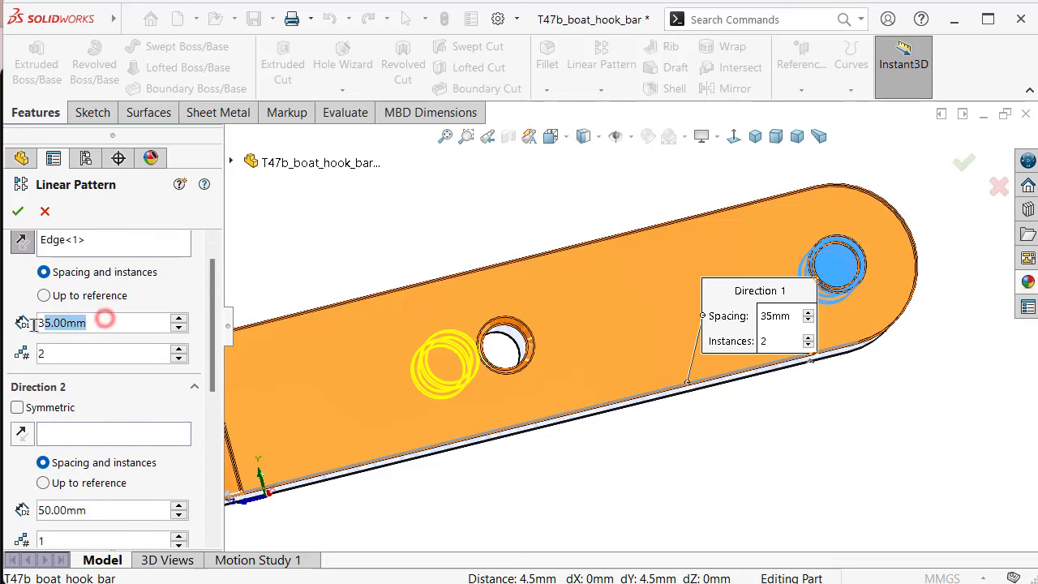
pyautogui.write('30')
pyautogui.click(289, 235)
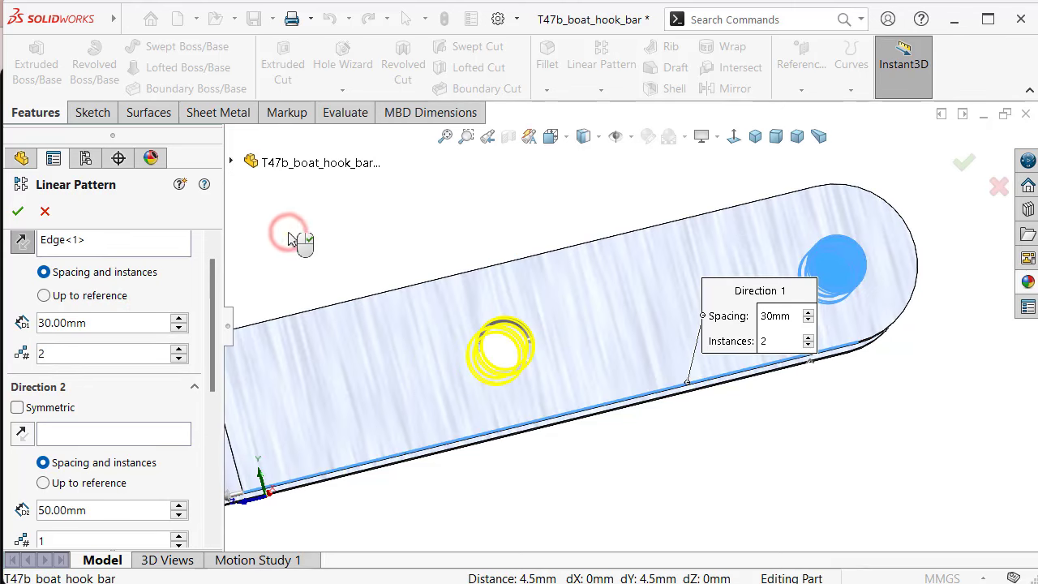
pyautogui.scroll(2, 385, 300)
pyautogui.scroll(2, 366, 316)
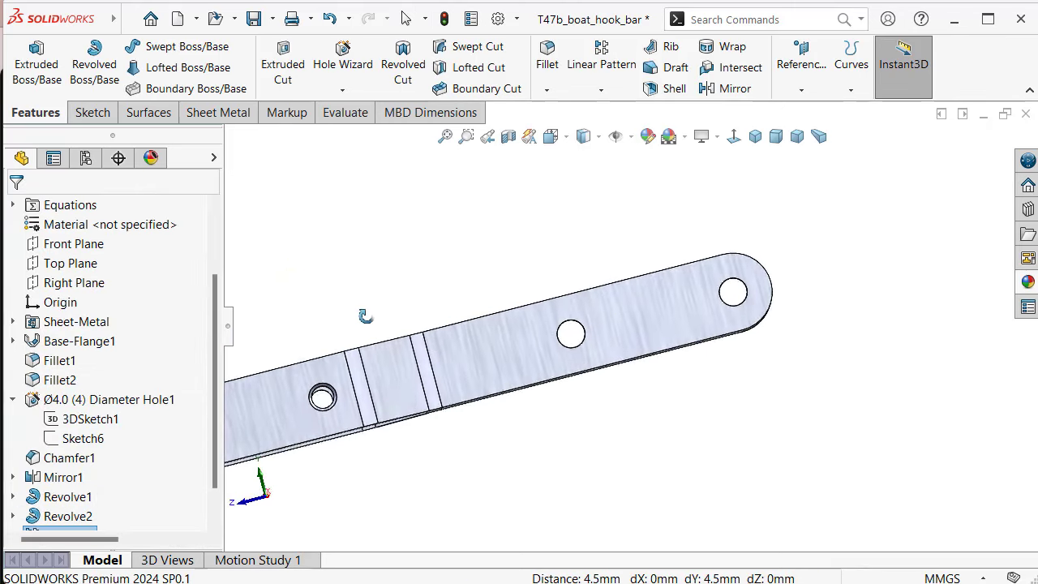
pyautogui.scroll(2, 366, 316)
pyautogui.scroll(-3, 366, 352)
pyautogui.scroll(-2, 500, 412)
pyautogui.scroll(-2, 456, 398)
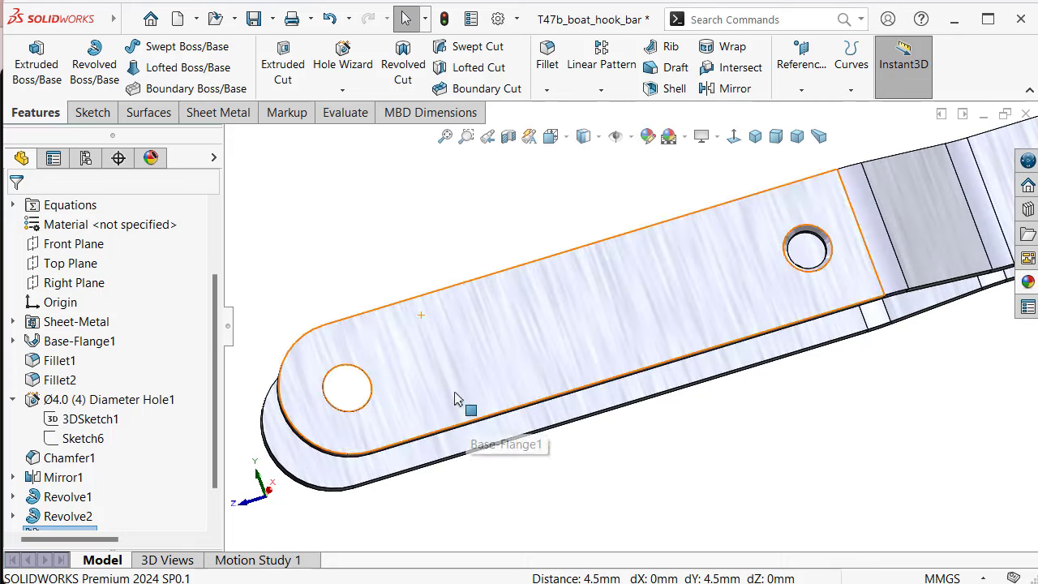
# Linear-pattern the Revolve1 pin body along the bar's long edge: 50 mm spacing, 2 instances
pyautogui.click(600, 88)
pyautogui.click(596, 61)
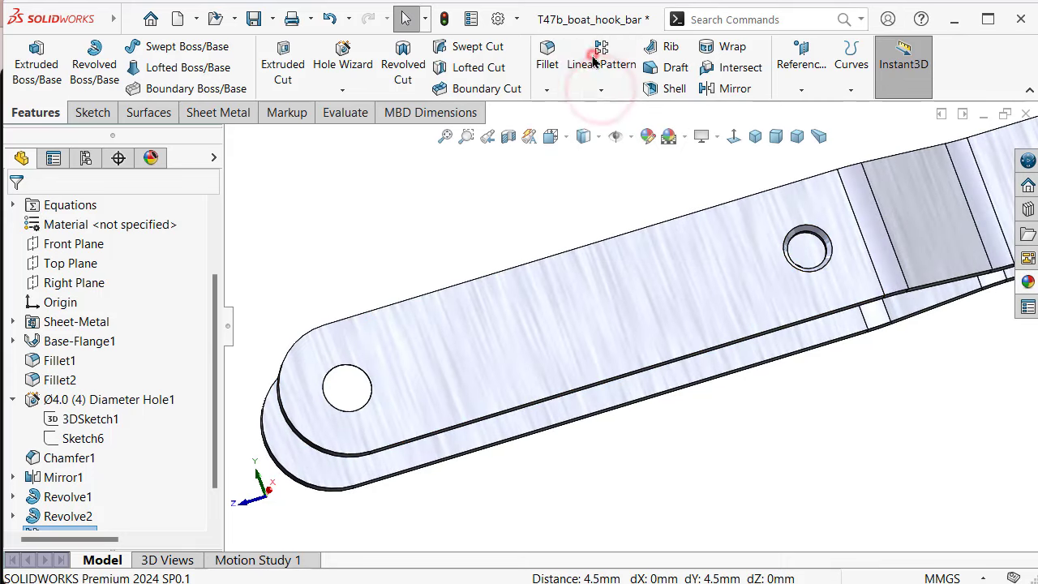
pyautogui.click(548, 398)
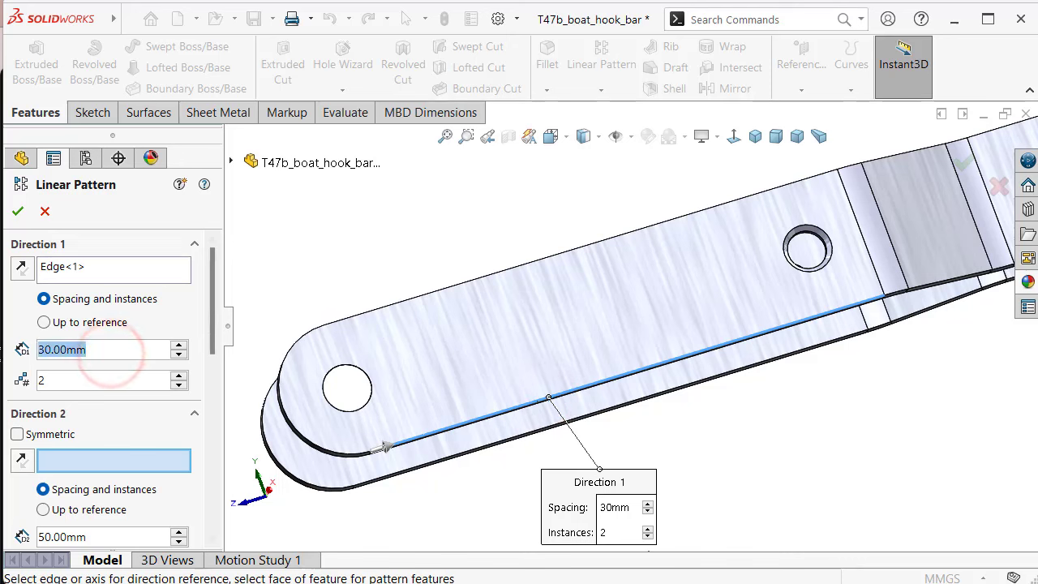
pyautogui.write('50')
pyautogui.click(321, 224)
pyautogui.moveTo(213, 296); pyautogui.dragTo(16, 407)
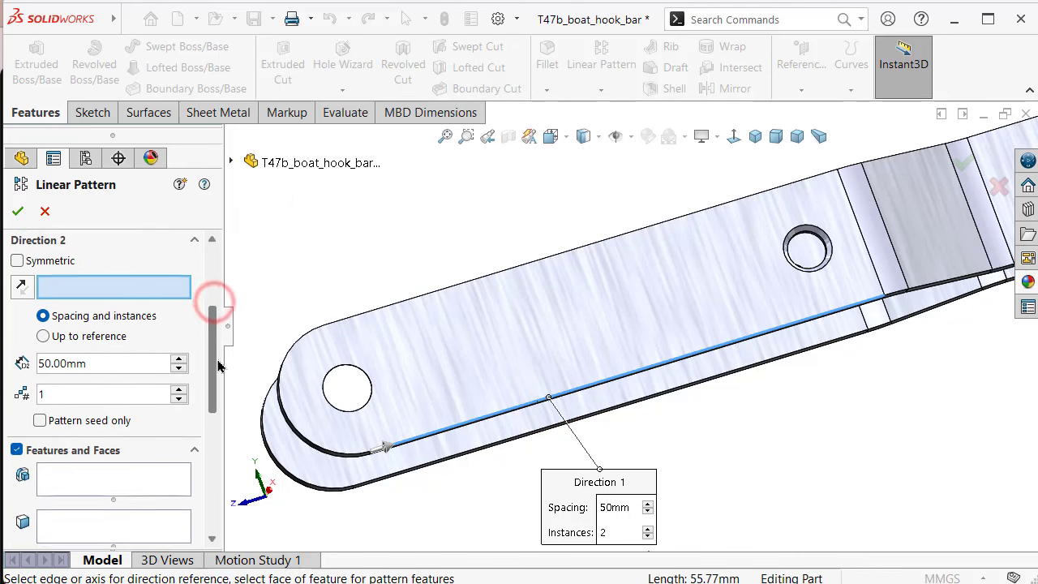
pyautogui.click(16, 403)
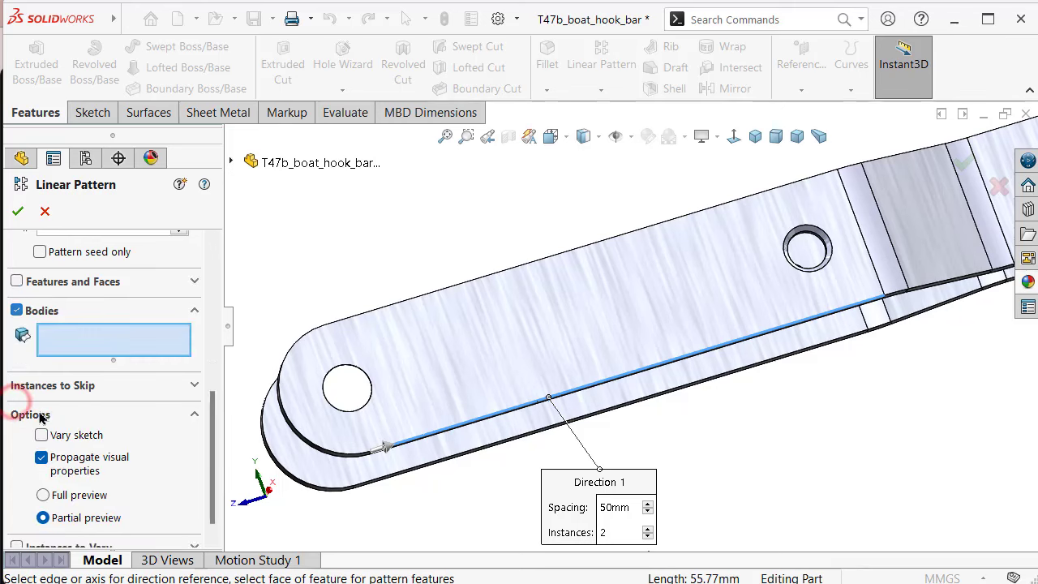
pyautogui.click(352, 395)
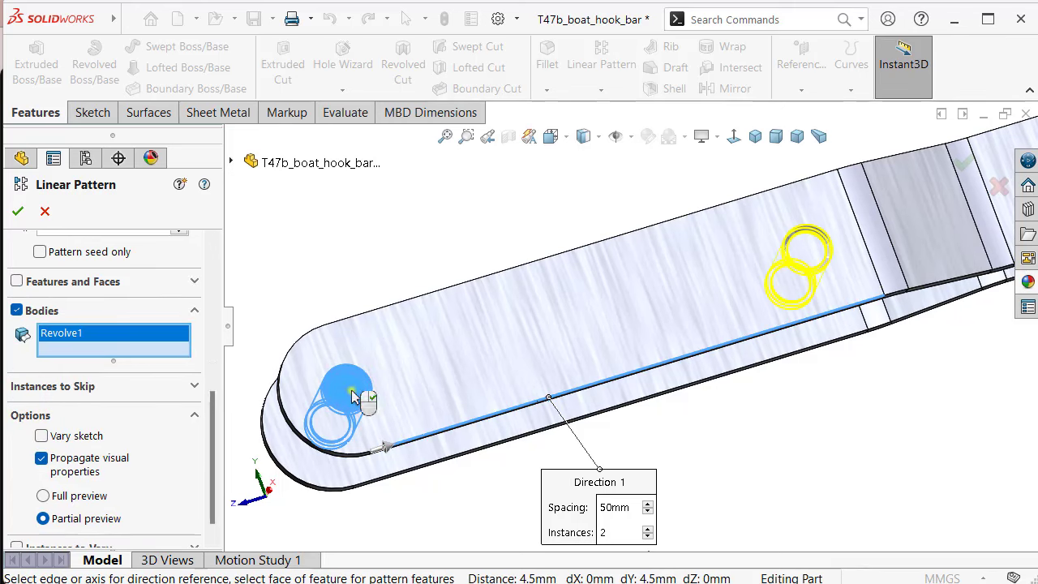
pyautogui.rightClick(352, 395)
pyautogui.scroll(3, 711, 479)
pyautogui.moveTo(728, 446)
pyautogui.mouseDown(button='middle')
pyautogui.moveTo(711, 201)
pyautogui.moveTo(772, 300)
pyautogui.moveTo(737, 264)
pyautogui.moveTo(649, 382)
pyautogui.moveTo(659, 369)
pyautogui.mouseUp(button='middle')
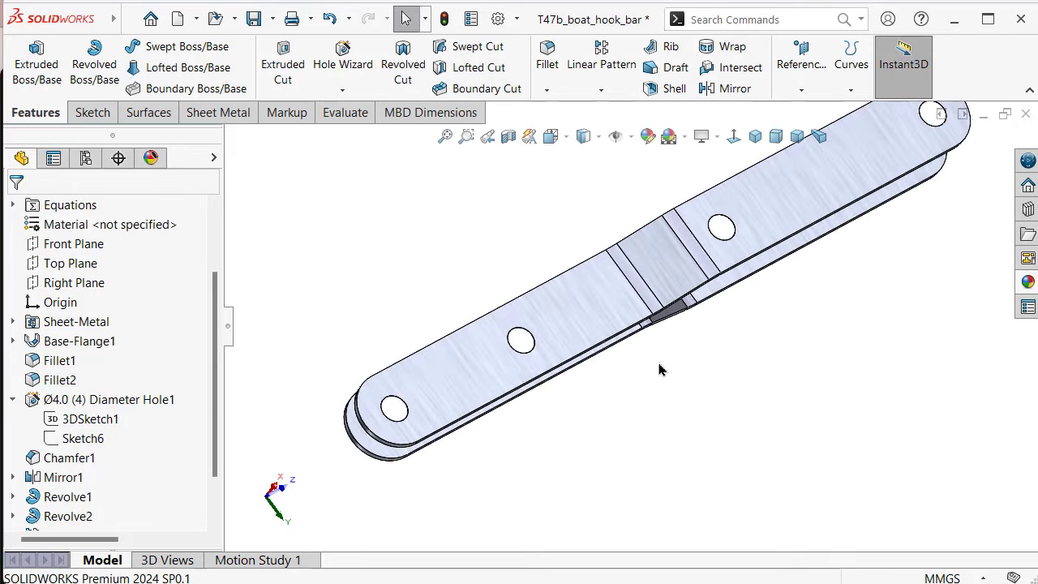
# Save the hook bar, view it in isometric, and create a new blank part
pyautogui.press('f')
pyautogui.hotkey('ctrl', 's')
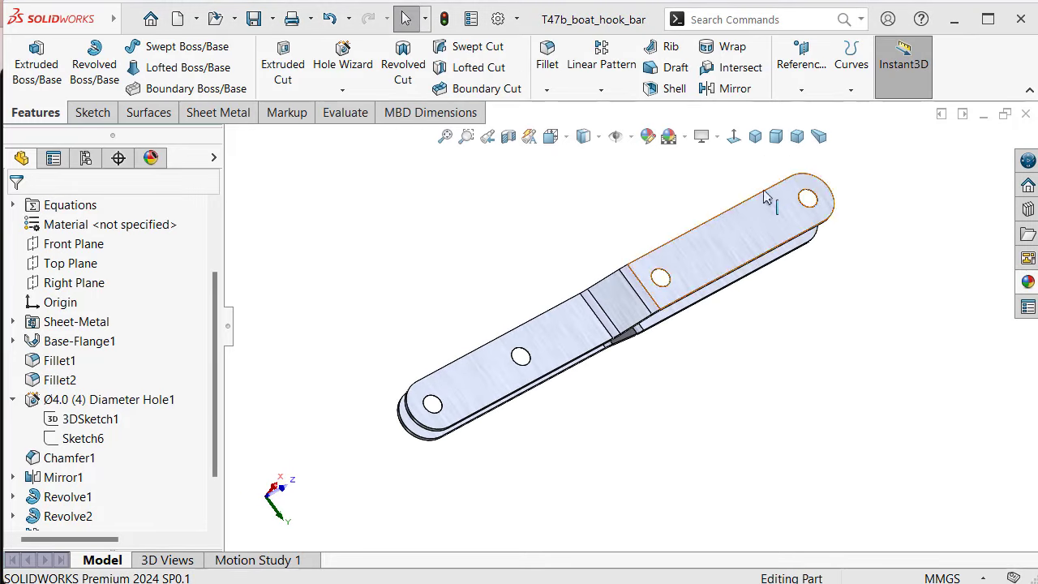
pyautogui.hotkey('ctrl', '7')
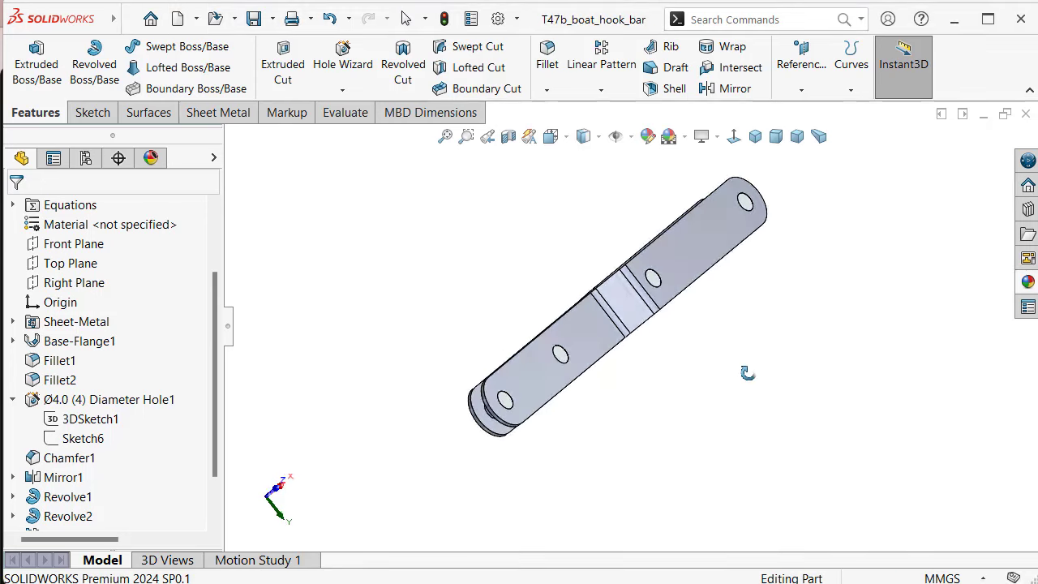
pyautogui.click(754, 137)
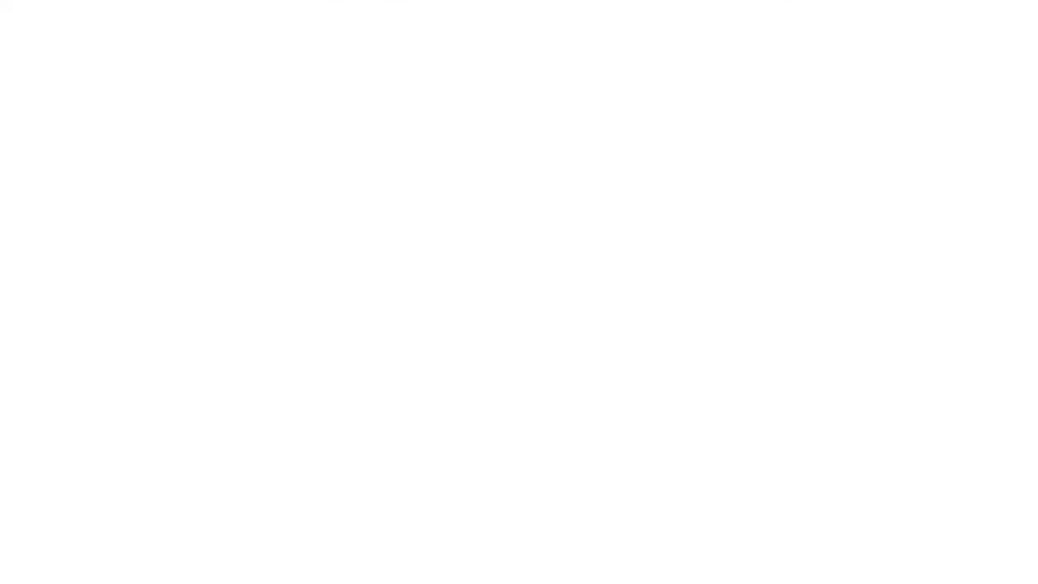
pyautogui.click(180, 19)
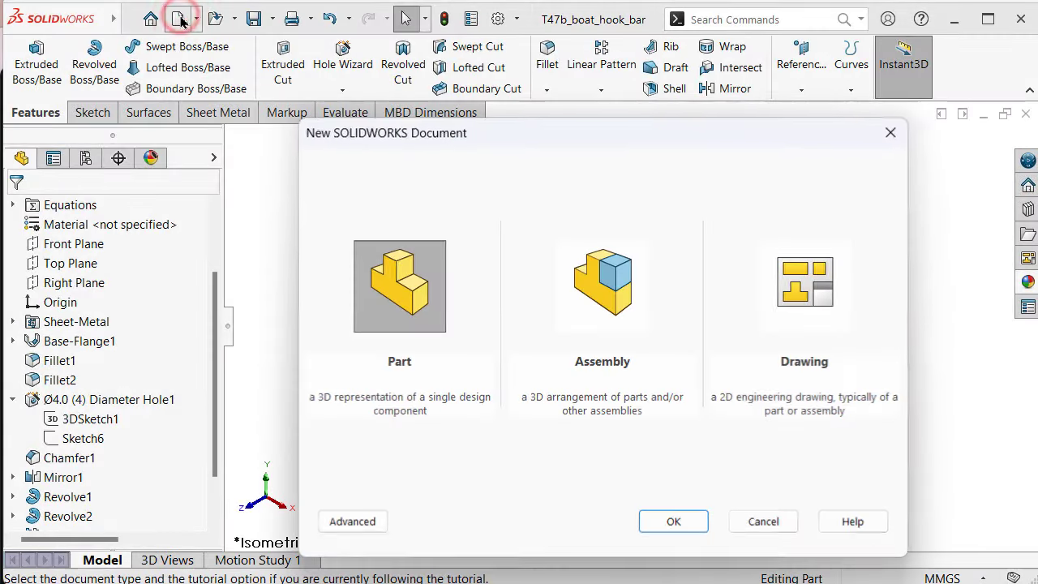
pyautogui.click(672, 523)
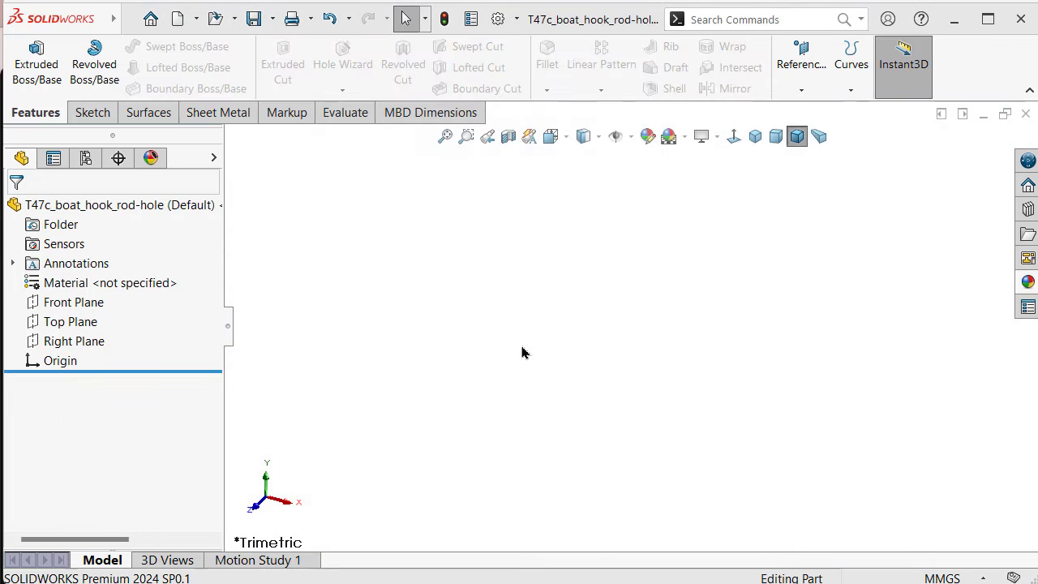
# Start a sketch on the Top Plane and draw a circle at the origin and one above it
pyautogui.click(621, 347)
pyautogui.click(77, 321)
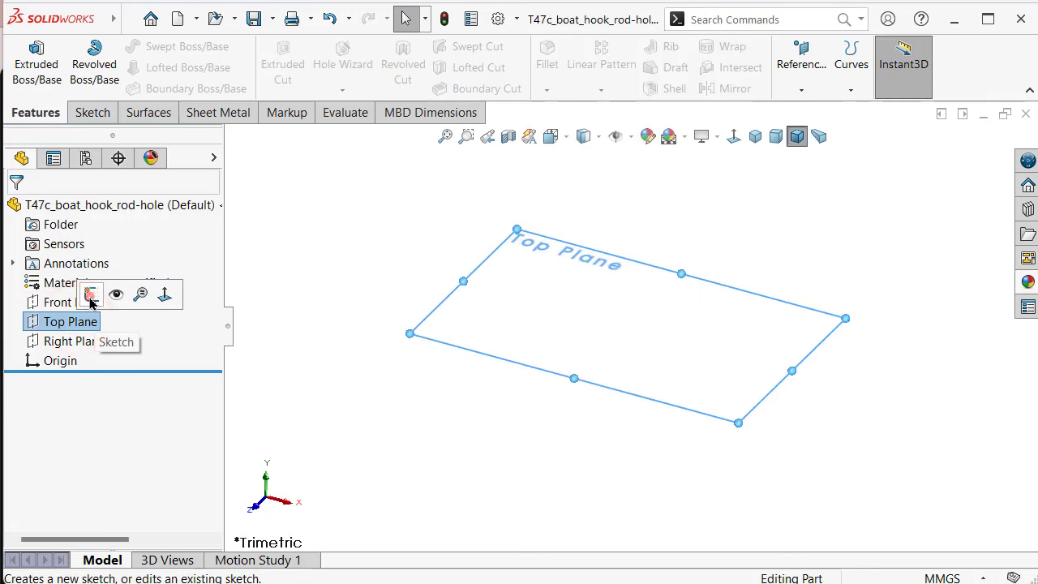
pyautogui.click(91, 297)
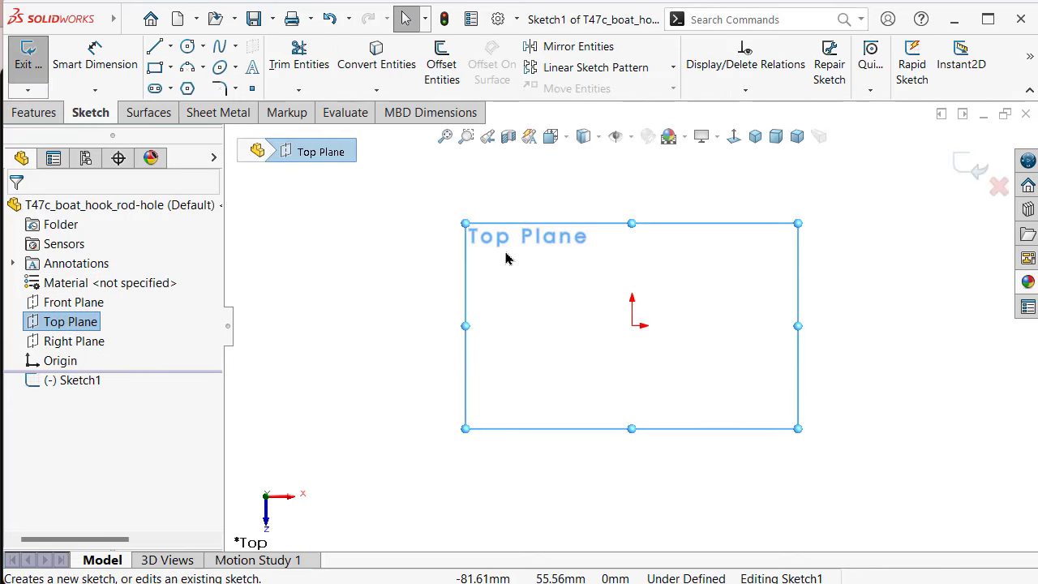
pyautogui.press('s')
pyautogui.click(681, 373)
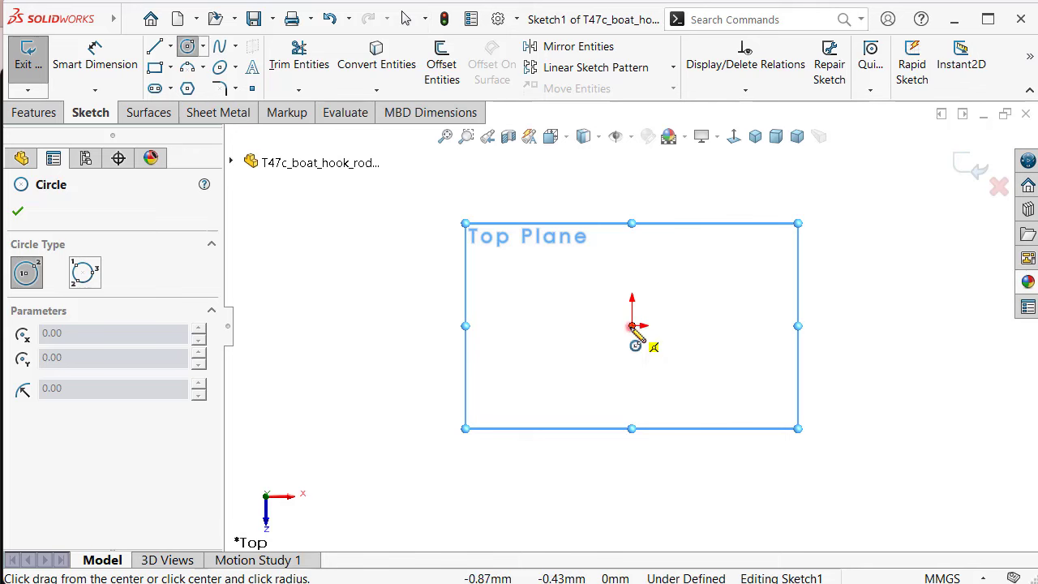
pyautogui.moveTo(632, 325); pyautogui.dragTo(605, 261)
pyautogui.moveTo(632, 210); pyautogui.dragTo(648, 196)
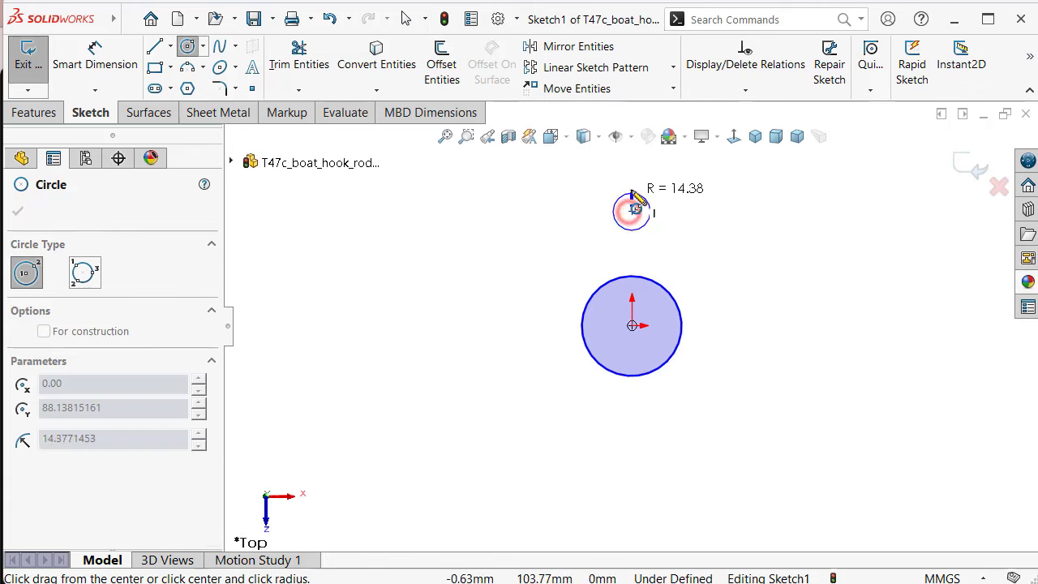
pyautogui.moveTo(758, 354); pyautogui.dragTo(669, 316, button='right')
# Dimension the large circle Ø22 mm and the small circle Ø6 mm
pyautogui.click(683, 326)
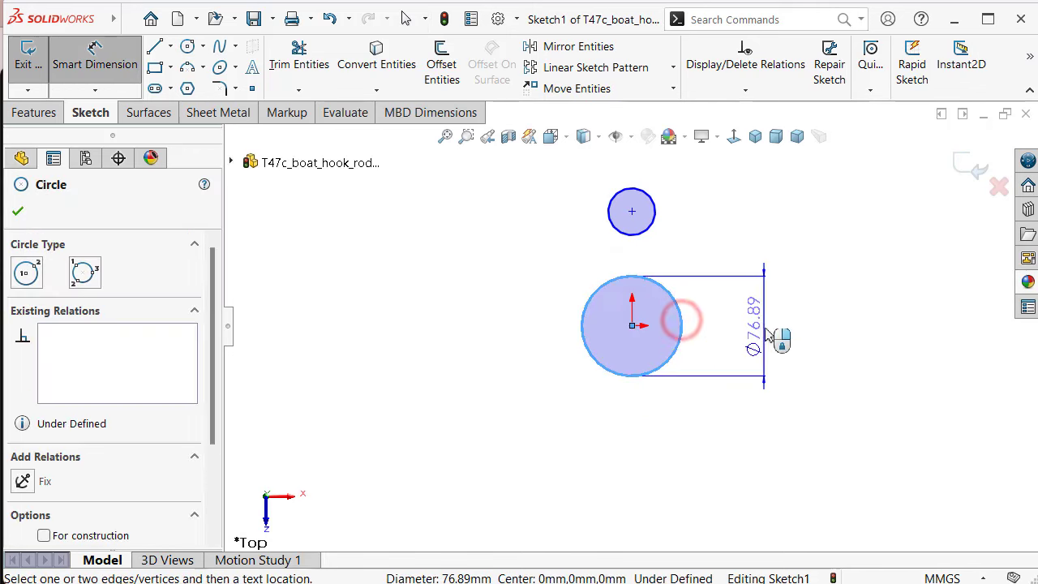
pyautogui.click(767, 326)
pyautogui.write('22')
pyautogui.press('Return')
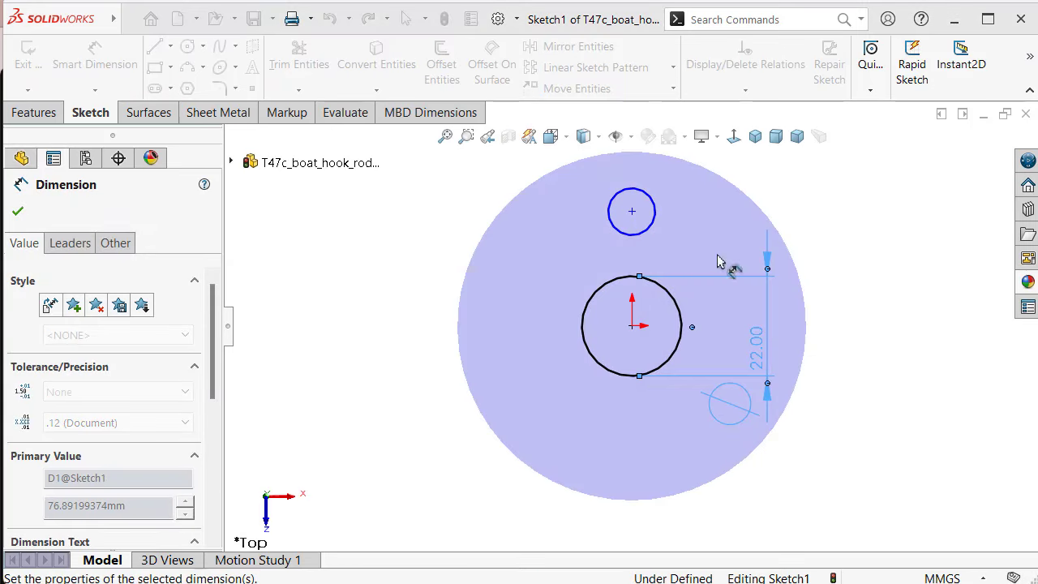
pyautogui.click(656, 226)
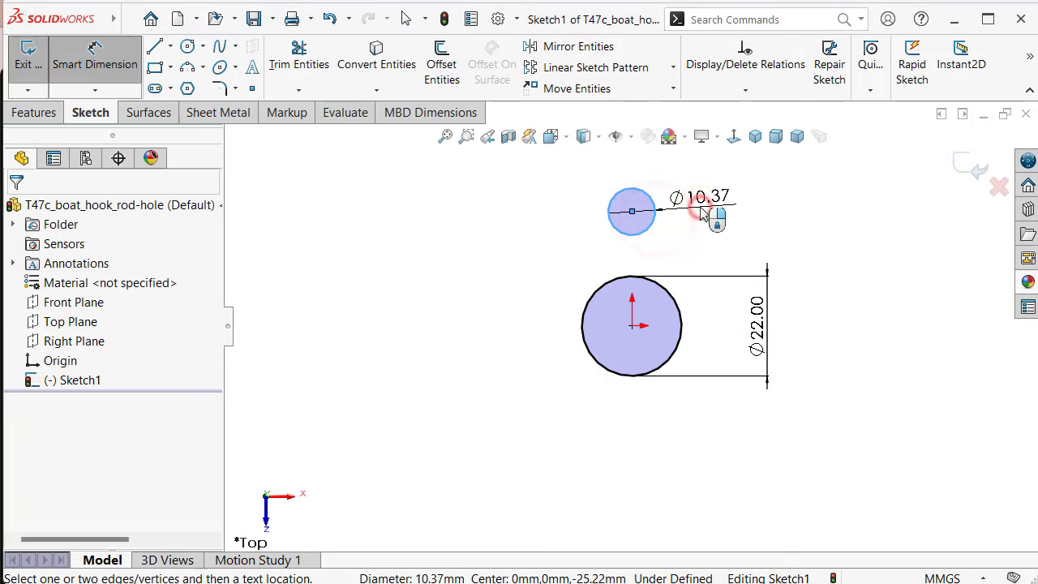
pyautogui.click(702, 210)
pyautogui.write('6mm')
pyautogui.press('Return')
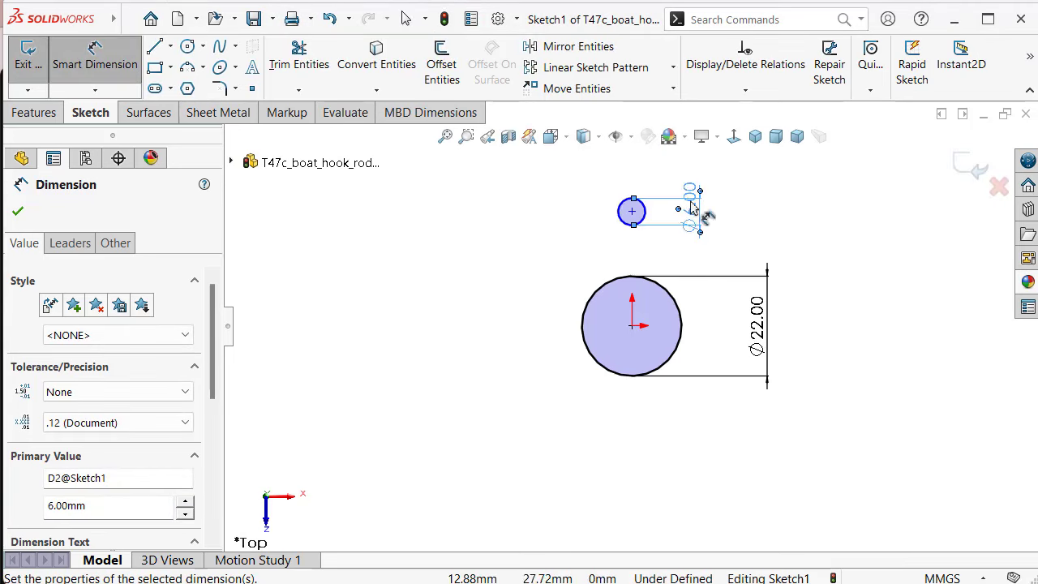
# Set the small circle 22 mm from the origin and constrain it vertically above it
pyautogui.scroll(-2, 689, 215)
pyautogui.scroll(-2, 661, 209)
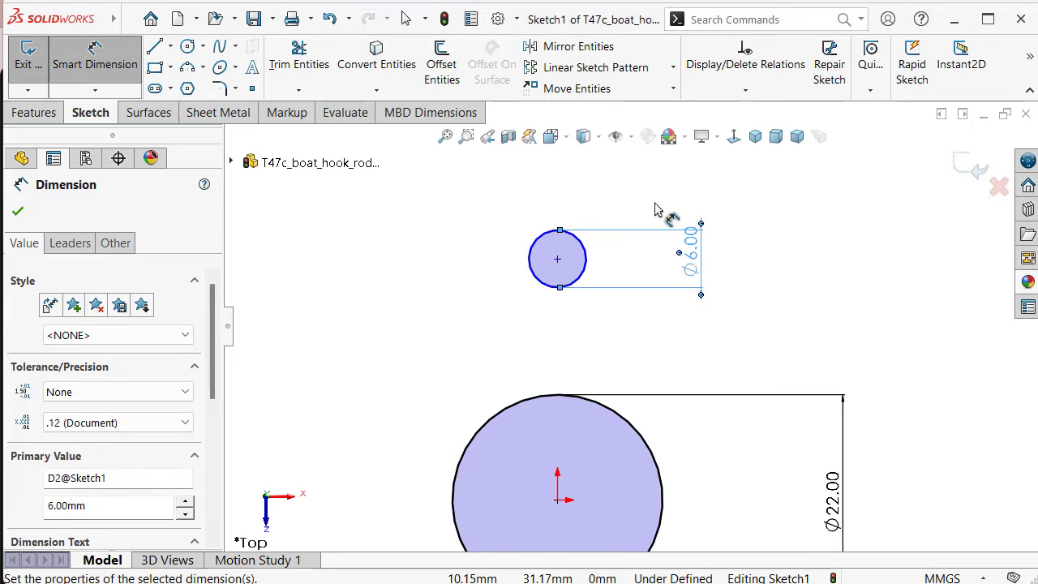
pyautogui.click(557, 260)
pyautogui.click(557, 500)
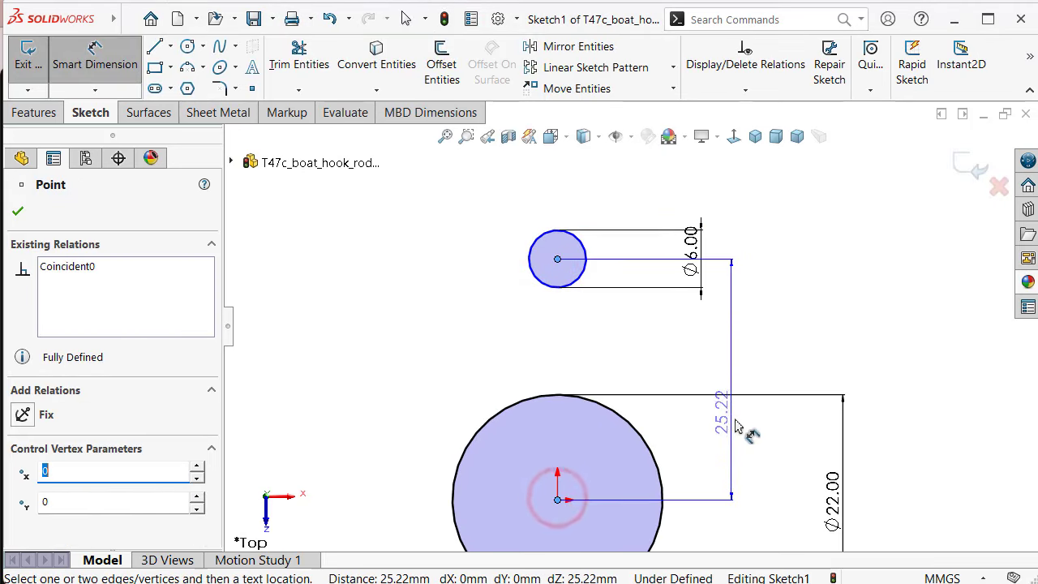
pyautogui.click(734, 434)
pyautogui.write('22')
pyautogui.press('Return')
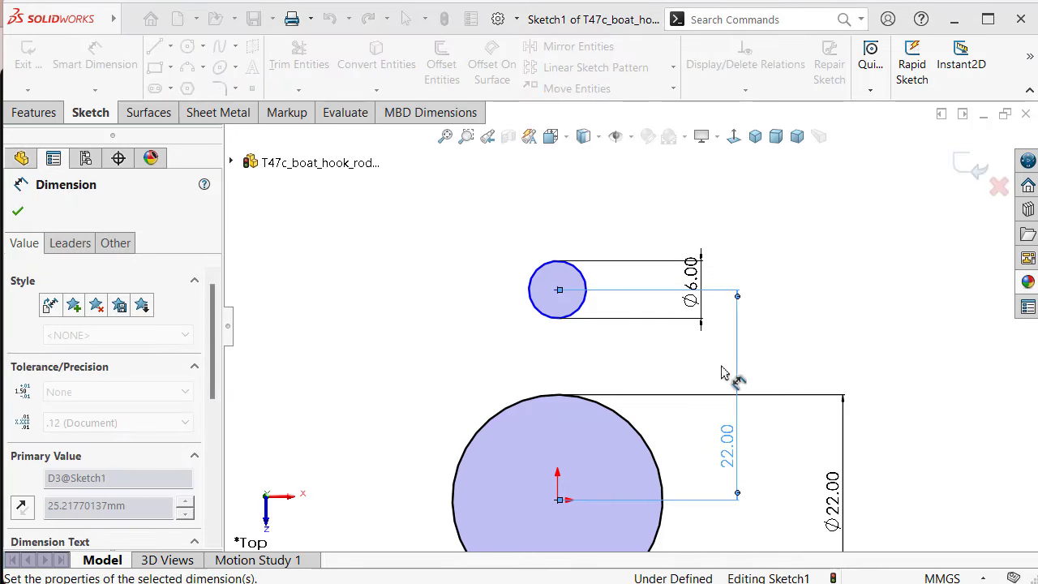
pyautogui.press('Escape')
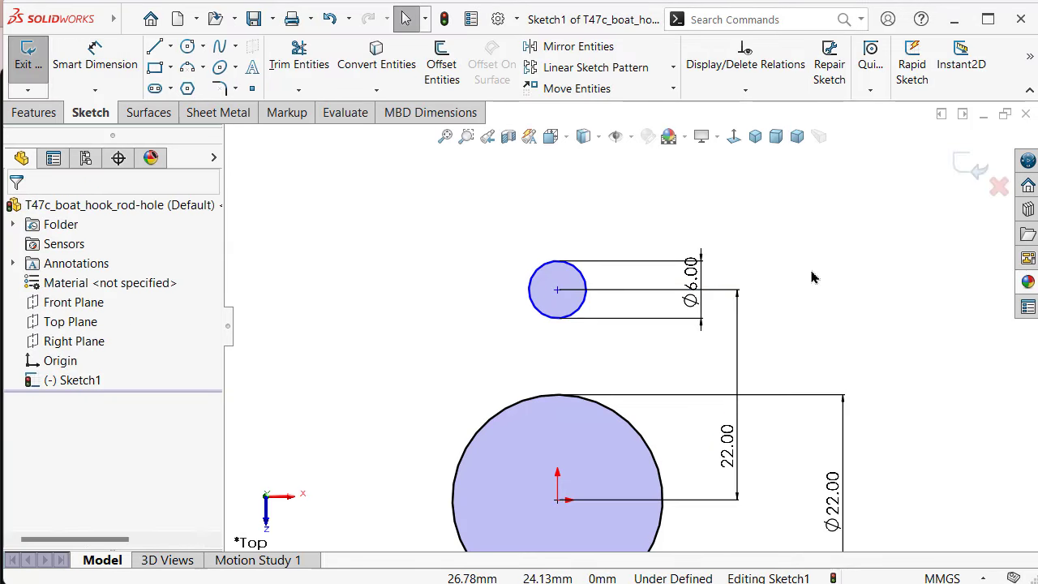
pyautogui.click(558, 292)
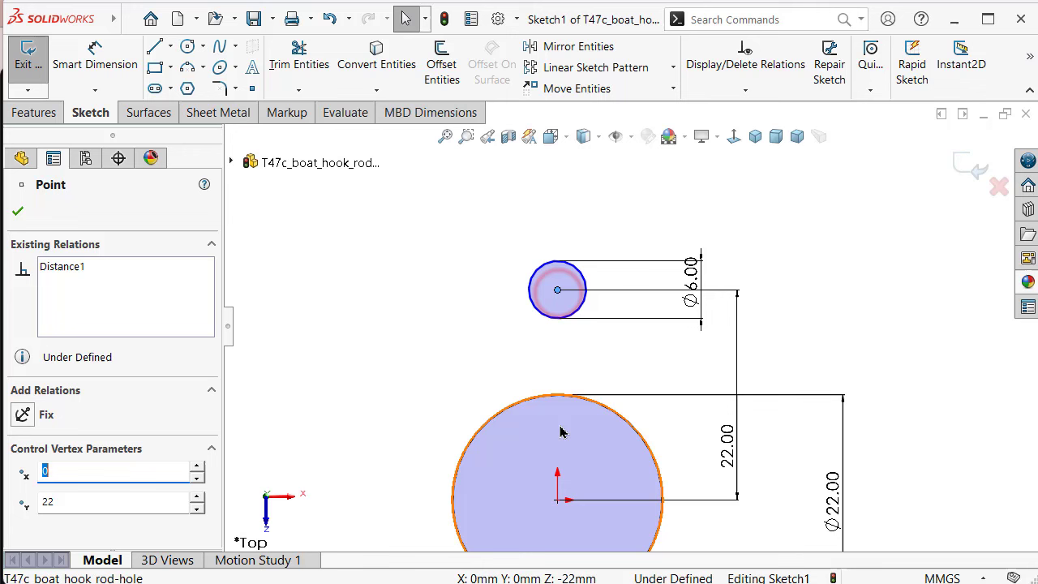
pyautogui.keyDown('ctrl'); pyautogui.click(560, 501); pyautogui.keyUp('ctrl')
pyautogui.click(628, 428)
pyautogui.click(411, 317)
pyautogui.scroll(2, 587, 342)
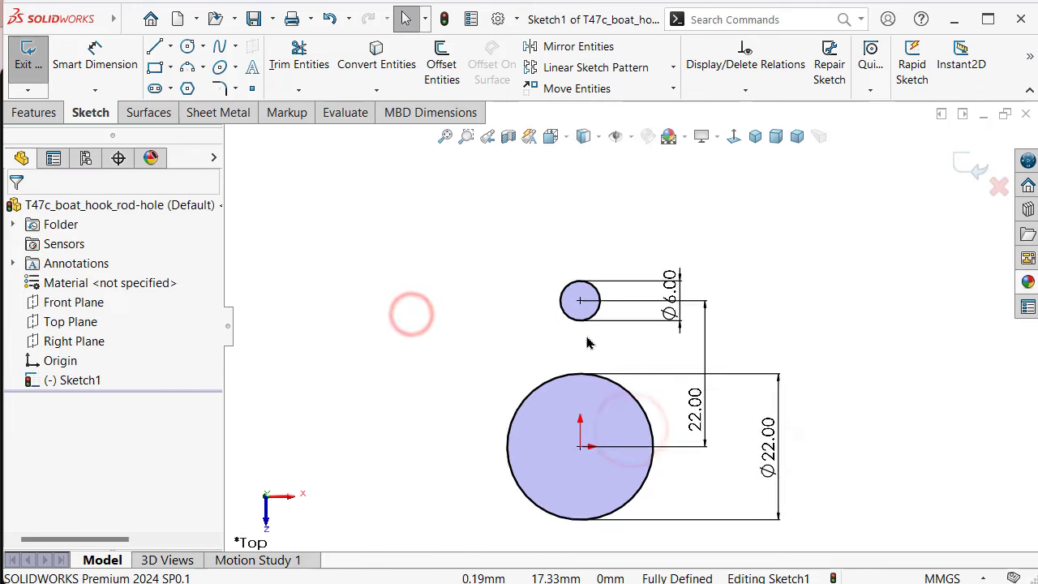
pyautogui.scroll(-1, 588, 343)
# Draw a six-sided polygon centred on the origin around the Ø22 circle
pyautogui.click(186, 89)
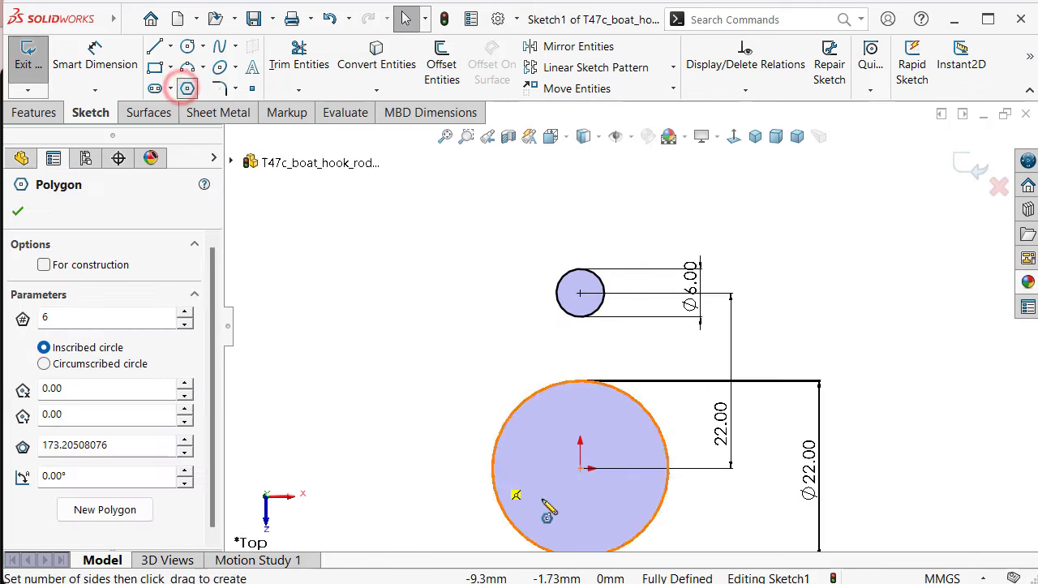
pyautogui.click(580, 468)
pyautogui.press('f')
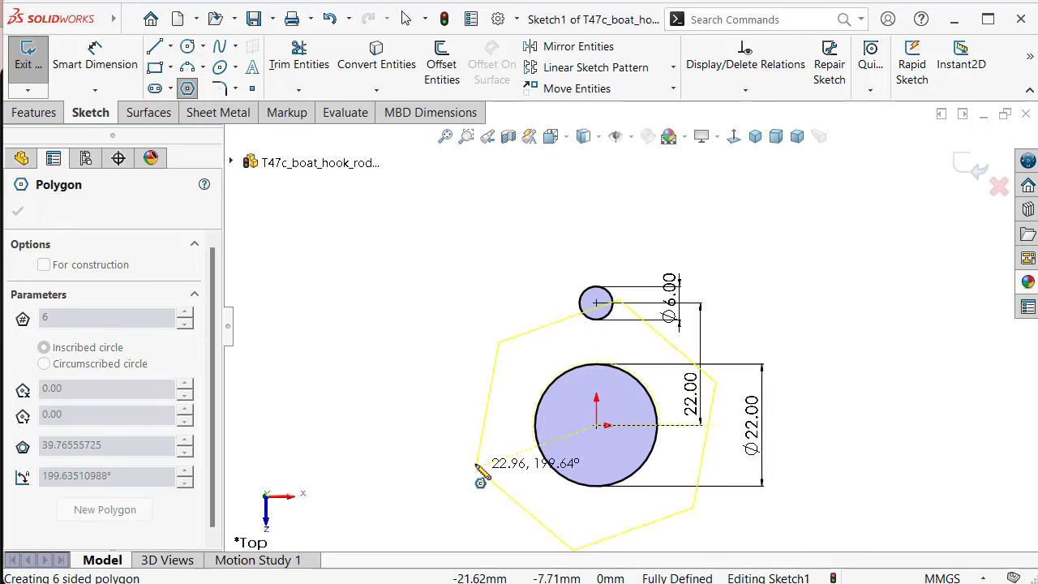
pyautogui.click(477, 434)
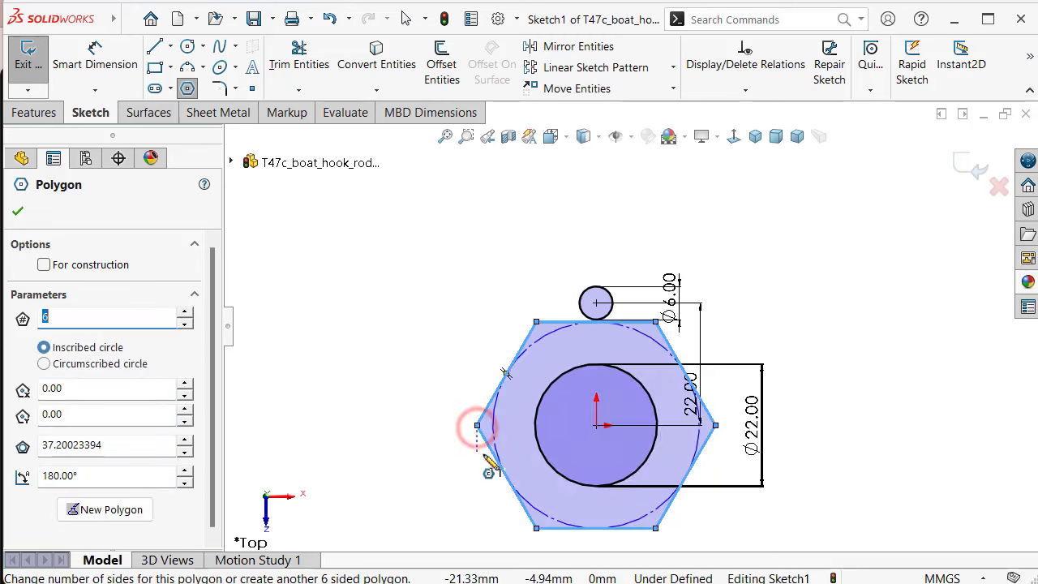
pyautogui.press('Escape')
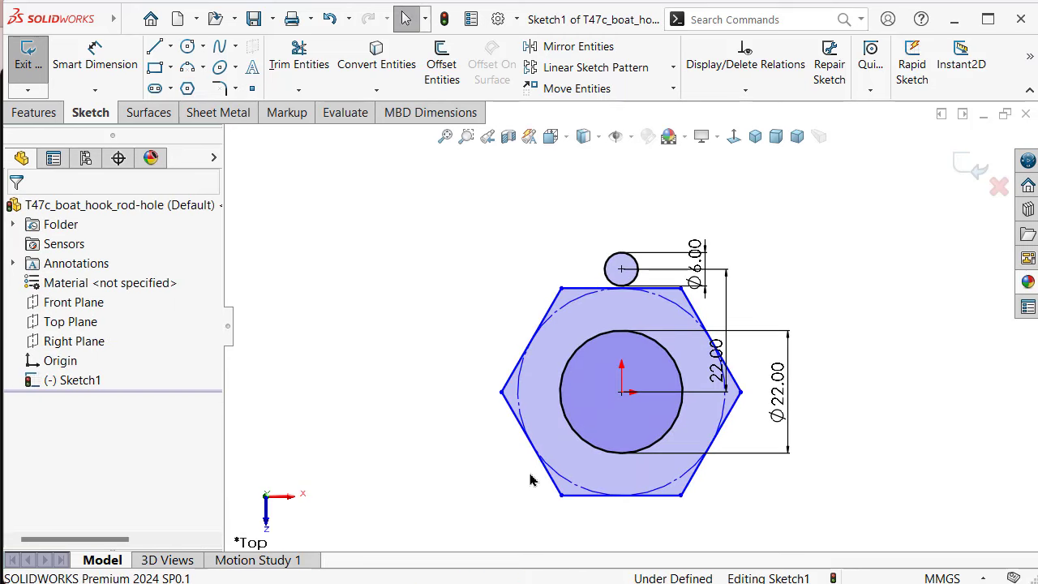
# Make the hexagon's bottom edge horizontal and its top edge tangent to the Ø6 circle
pyautogui.click(637, 494)
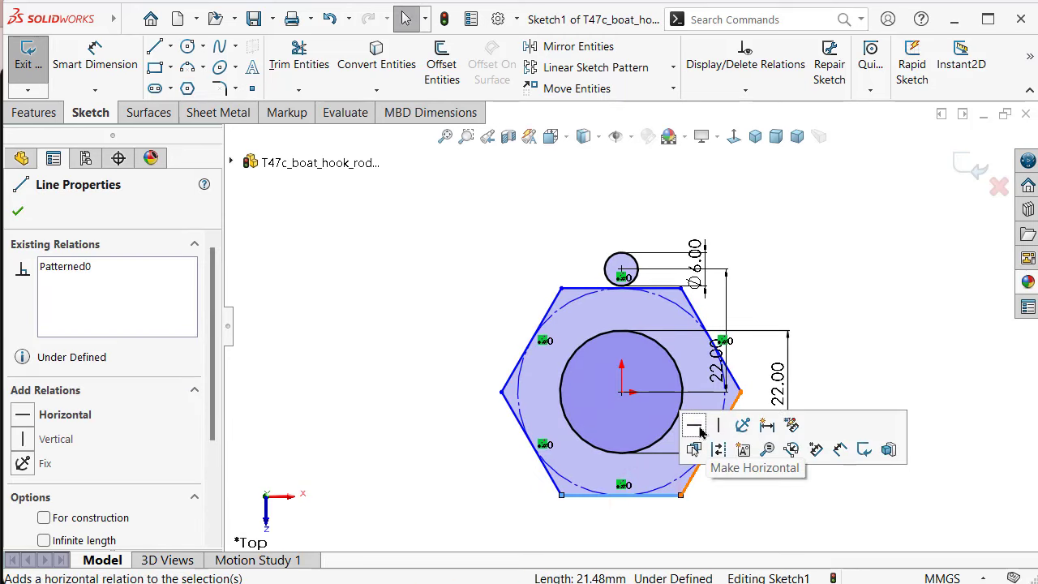
pyautogui.click(690, 491)
pyautogui.click(410, 370)
pyautogui.scroll(-3, 567, 289)
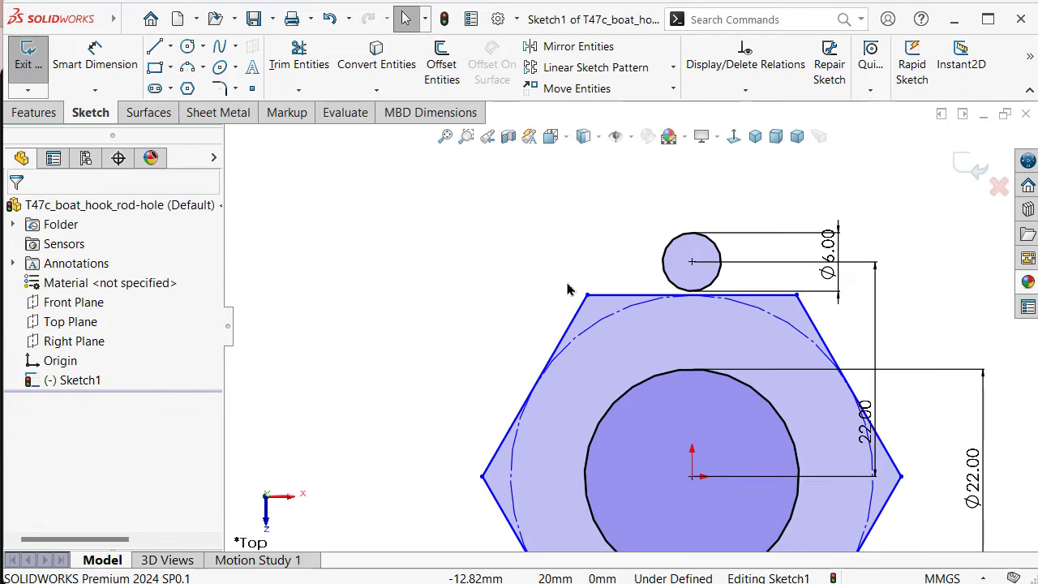
pyautogui.click(740, 297)
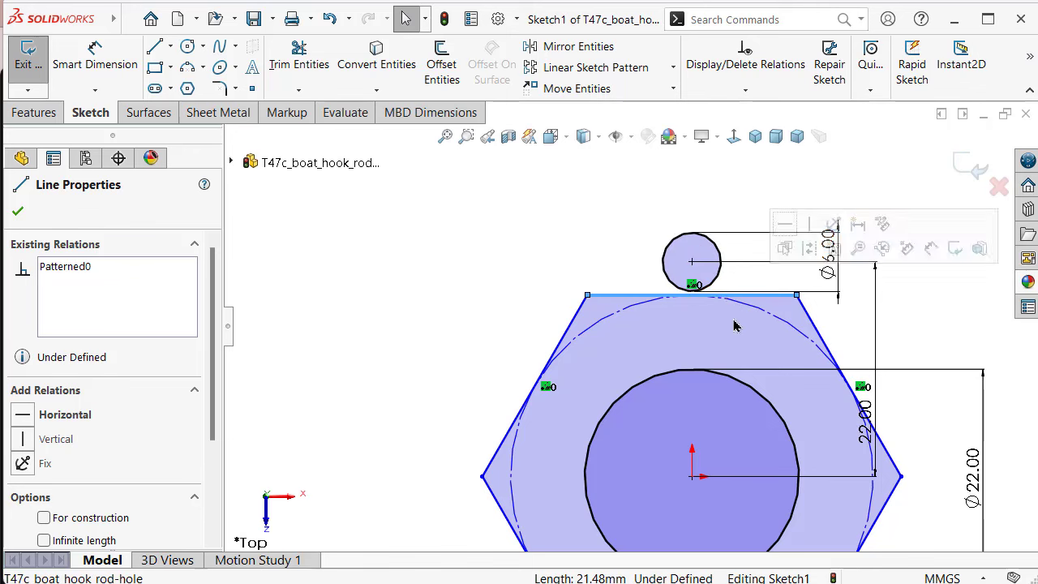
pyautogui.keyDown('ctrl'); pyautogui.click(716, 284); pyautogui.keyUp('ctrl')
pyautogui.click(758, 206)
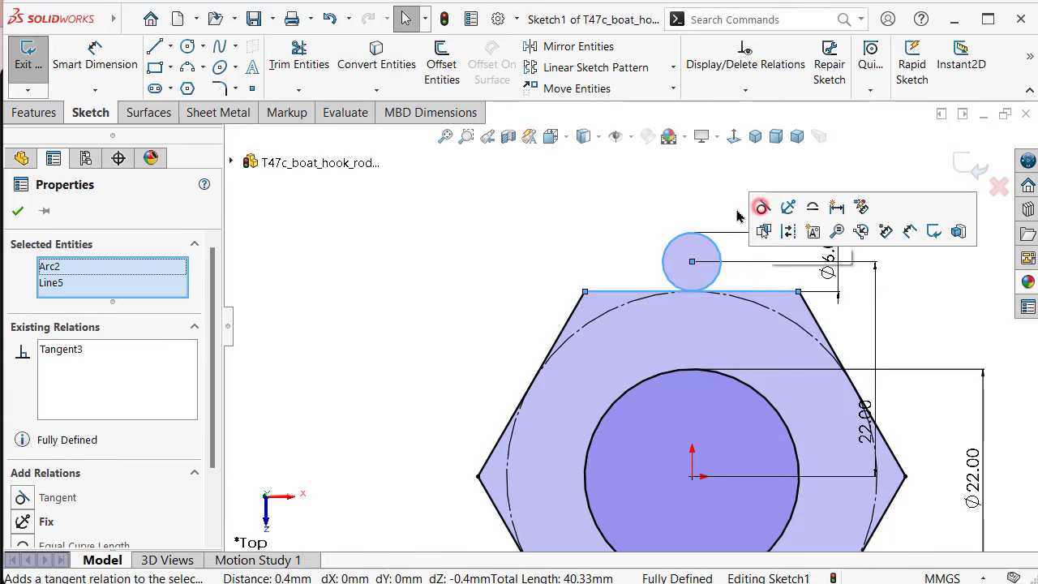
pyautogui.click(512, 214)
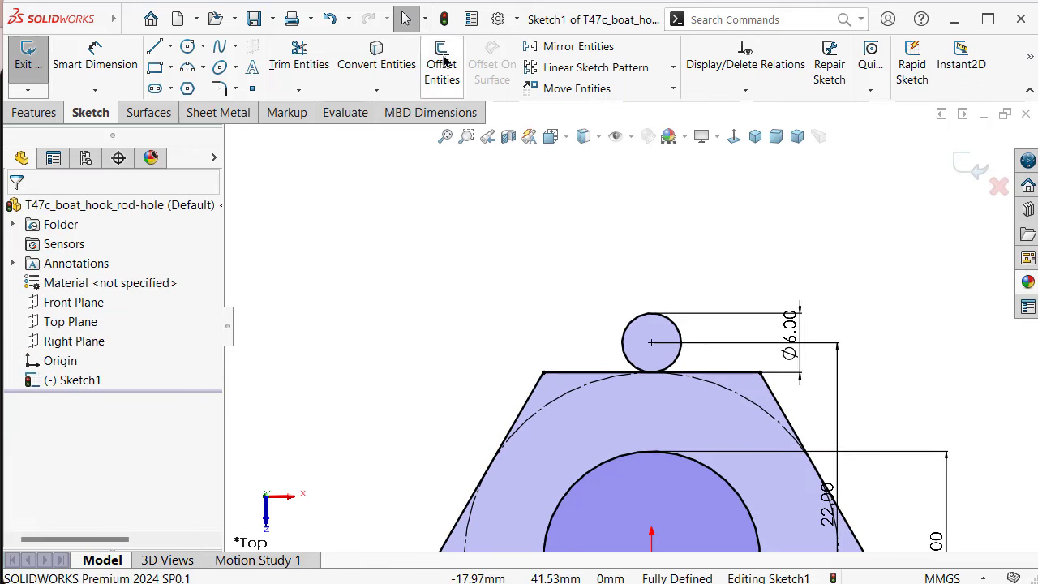
# Offset the Ø6 circle by 4 mm to create a Ø14 ring around it
pyautogui.click(441, 65)
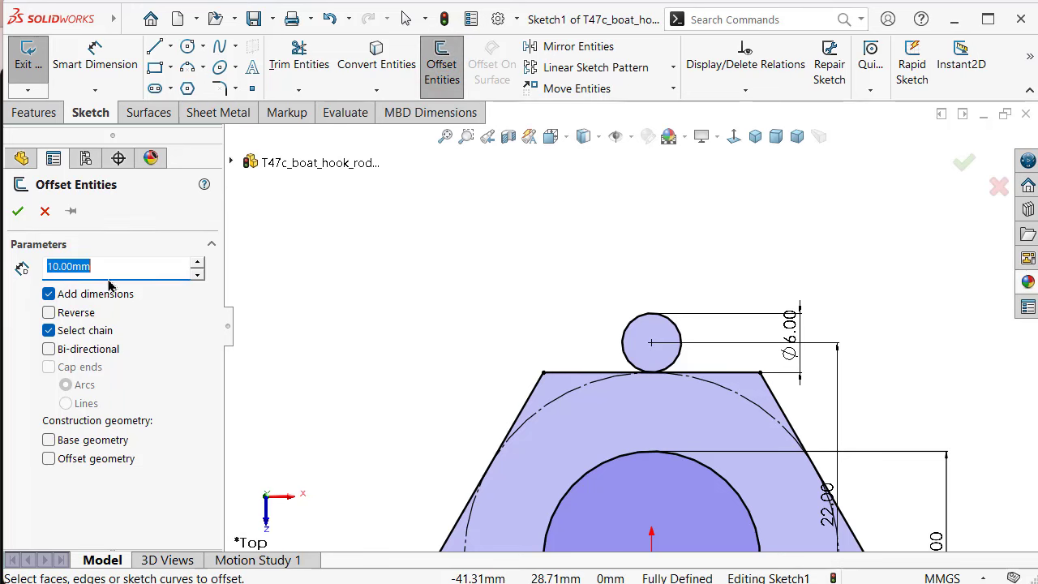
pyautogui.click(645, 315)
pyautogui.click(644, 313)
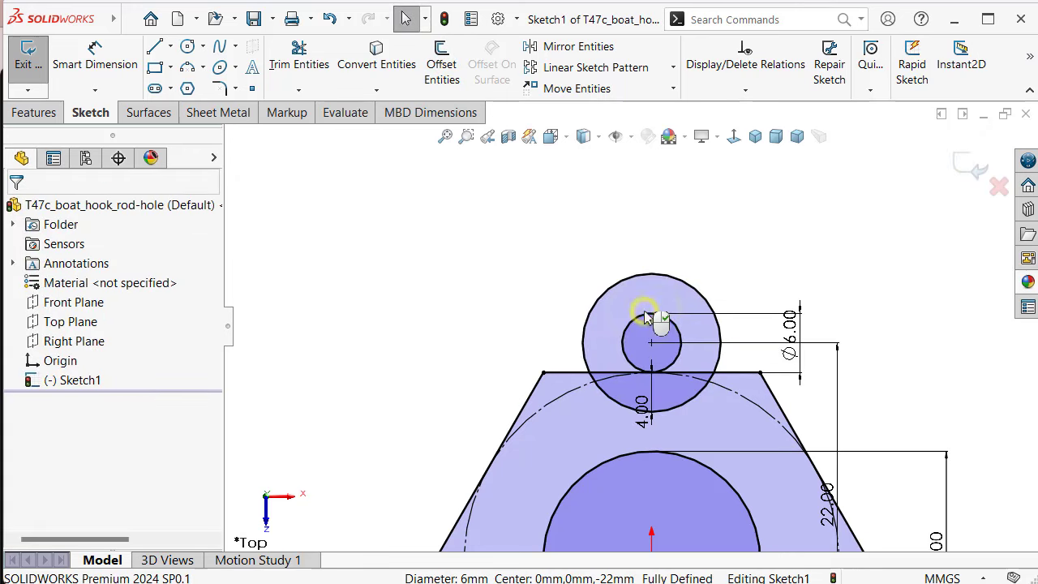
pyautogui.middleClick(498, 270)
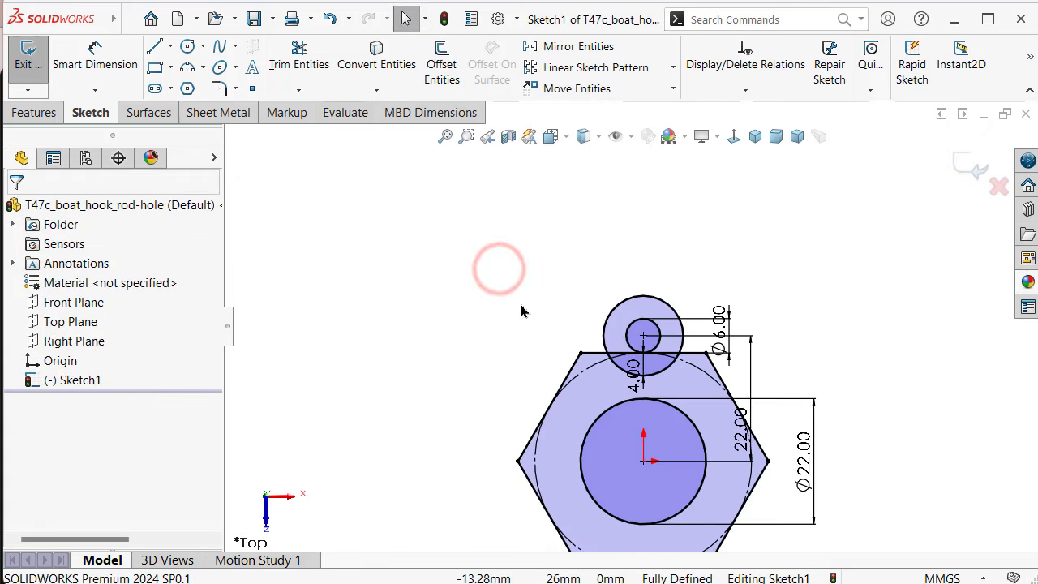
# Convert the hexagon's upper edges and the Ø14 circle to construction geometry
pyautogui.click(574, 364)
pyautogui.click(643, 308)
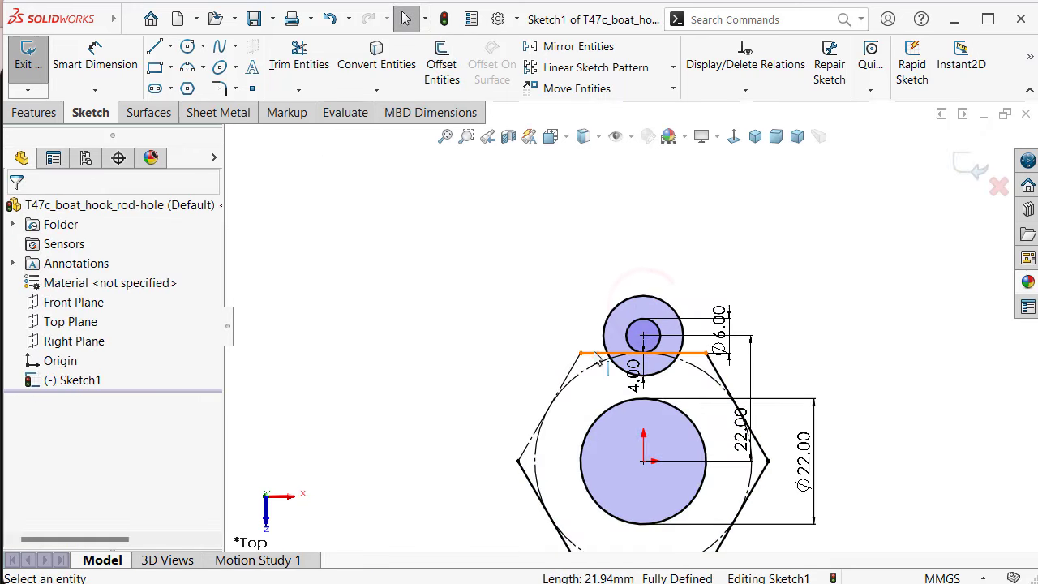
pyautogui.click(595, 359)
pyautogui.click(661, 306)
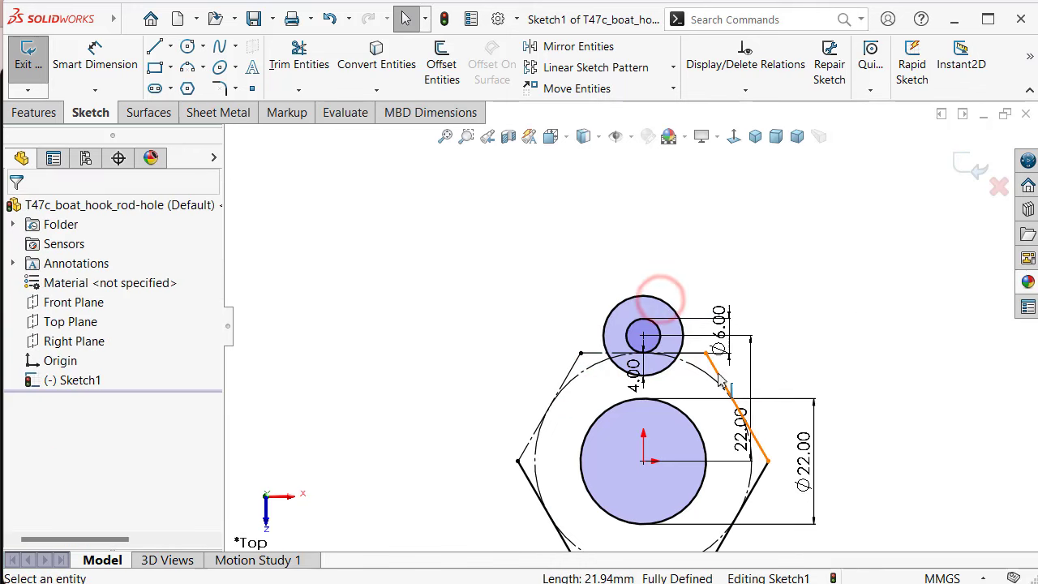
pyautogui.click(721, 381)
pyautogui.click(786, 326)
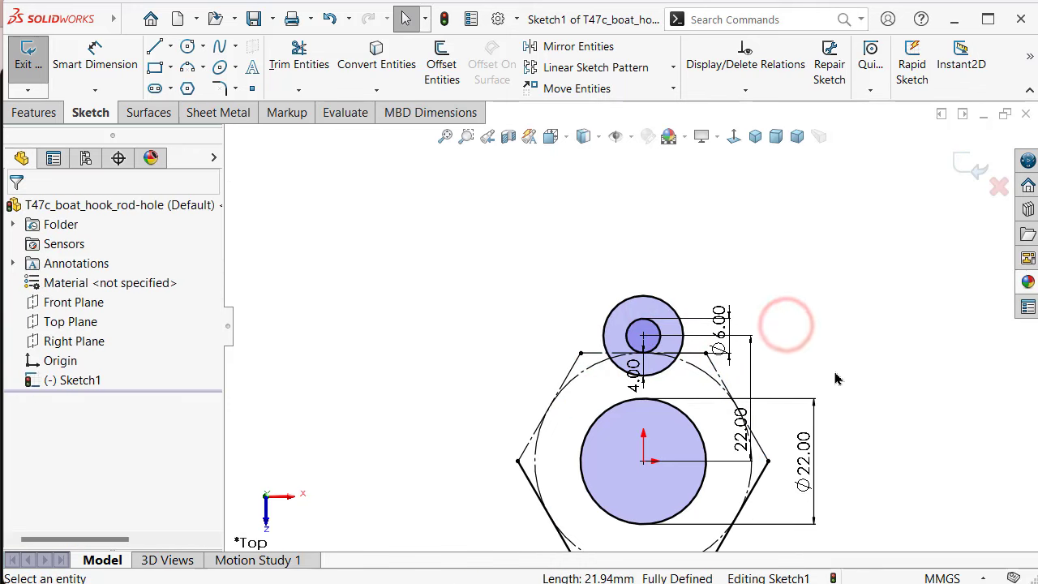
pyautogui.click(679, 361)
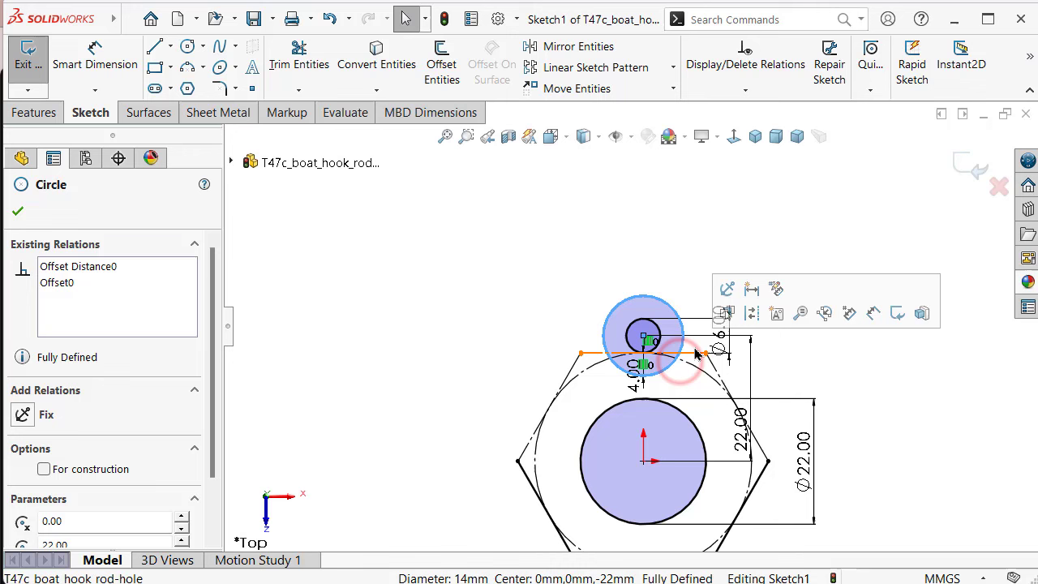
pyautogui.click(747, 314)
# Draw a line, an arc over the small hole, and a line back to the hexagon's right vertex
pyautogui.click(154, 49)
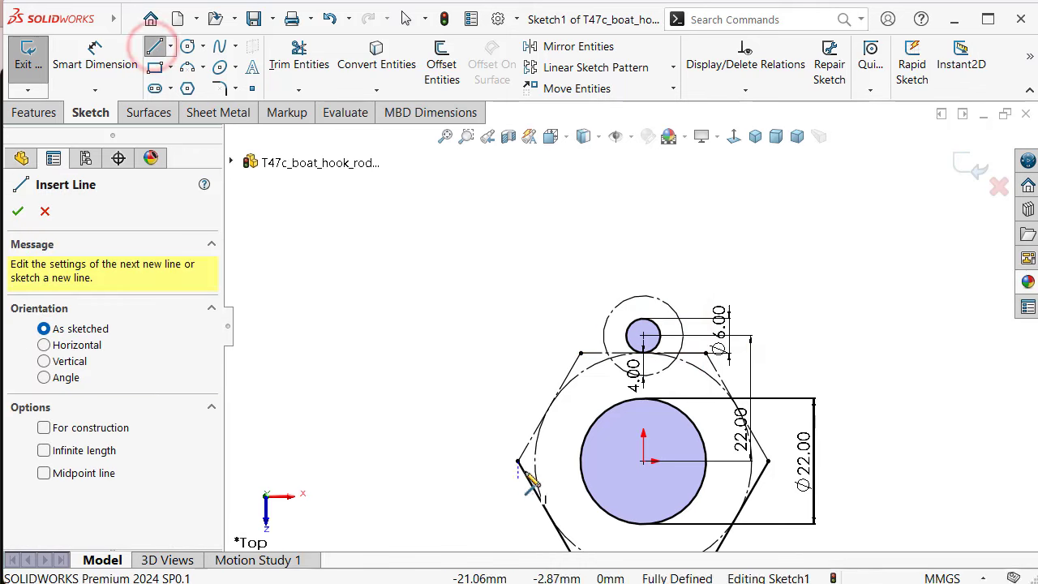
pyautogui.click(518, 462)
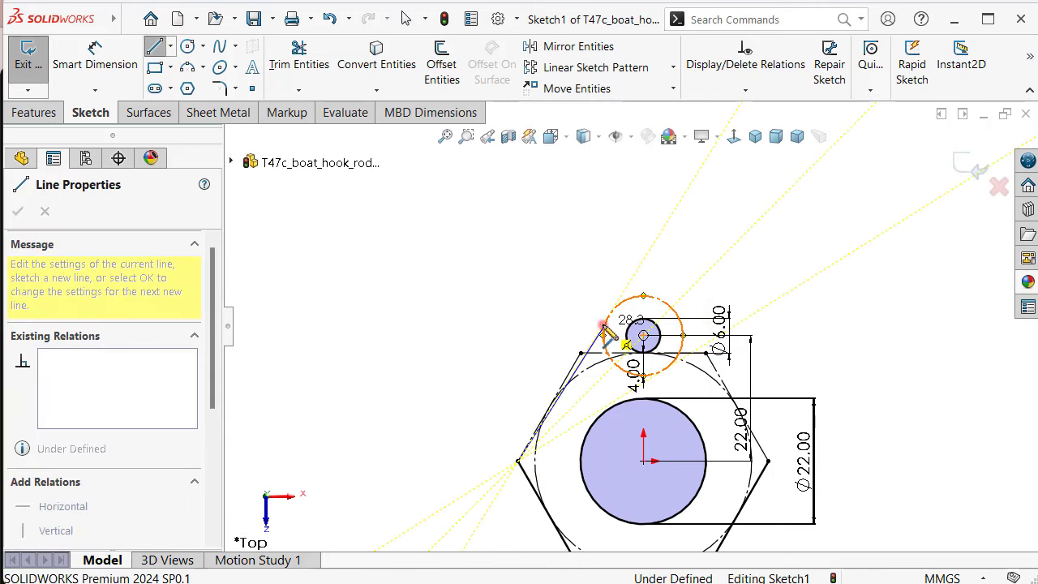
pyautogui.click(604, 324)
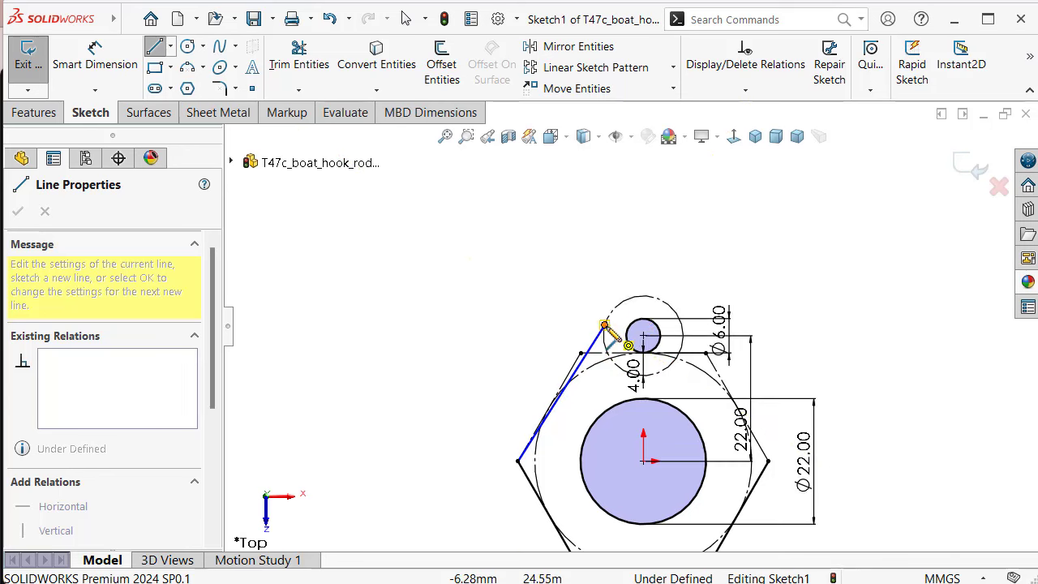
pyautogui.click(684, 330)
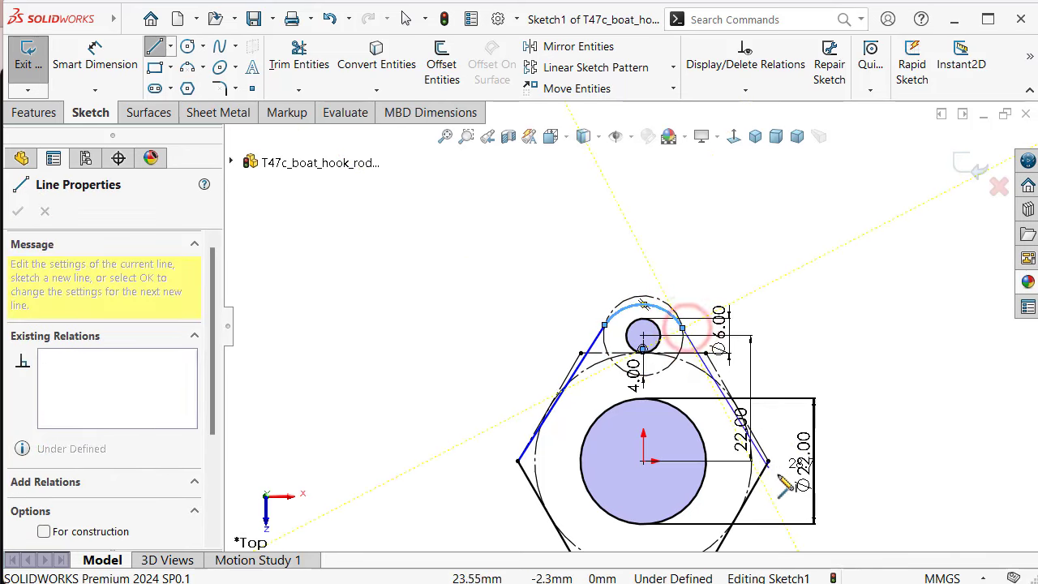
pyautogui.click(768, 463)
pyautogui.scroll(-1, 729, 365)
pyautogui.press('Escape')
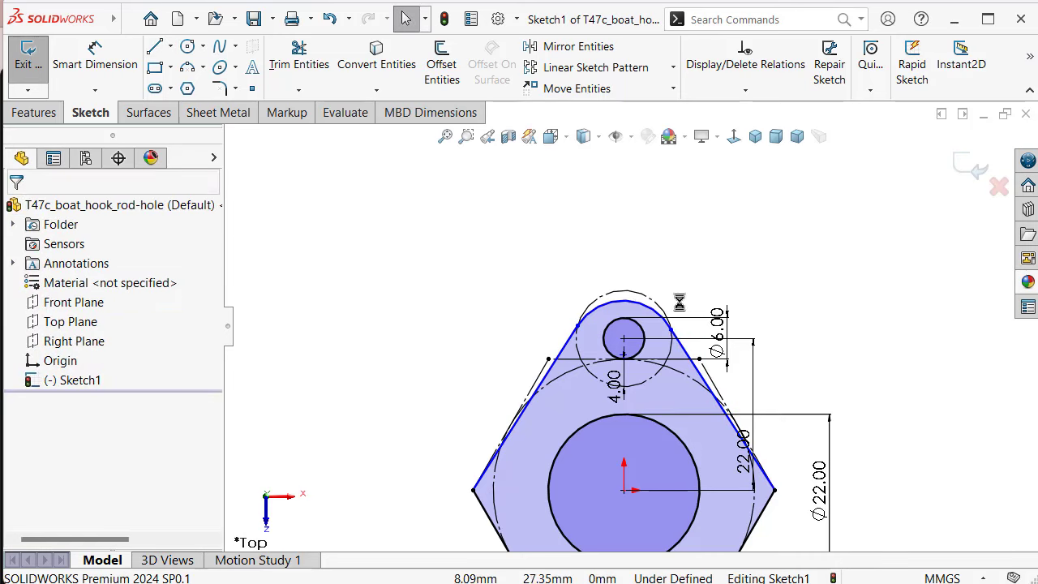
# Make the lobe arc coradial with the Ø14 circle and the right line tangent to it
pyautogui.click(664, 318)
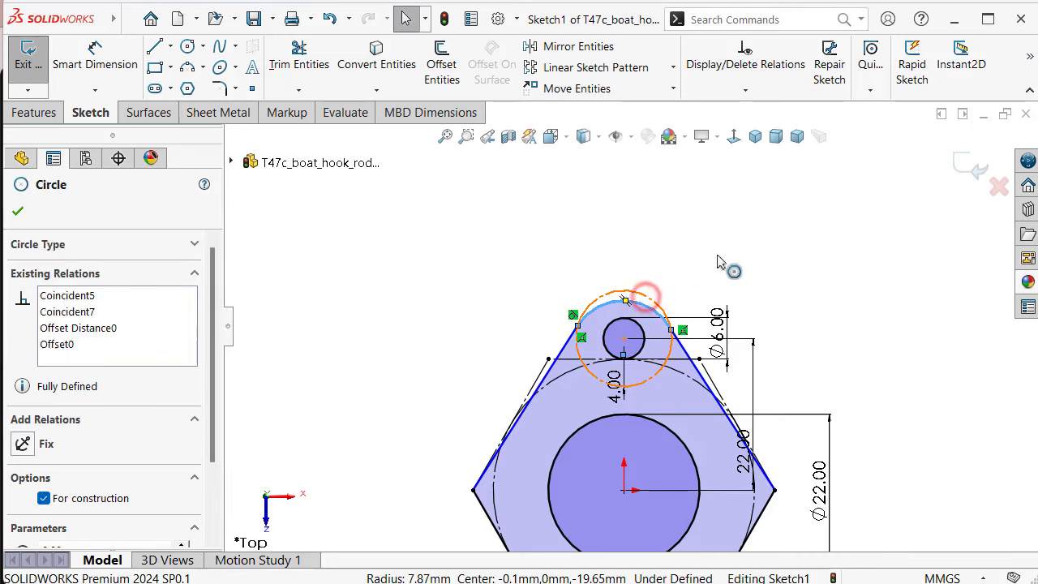
pyautogui.keyDown('ctrl'); pyautogui.click(670, 294); pyautogui.keyUp('ctrl')
pyautogui.click(693, 224)
pyautogui.click(615, 203)
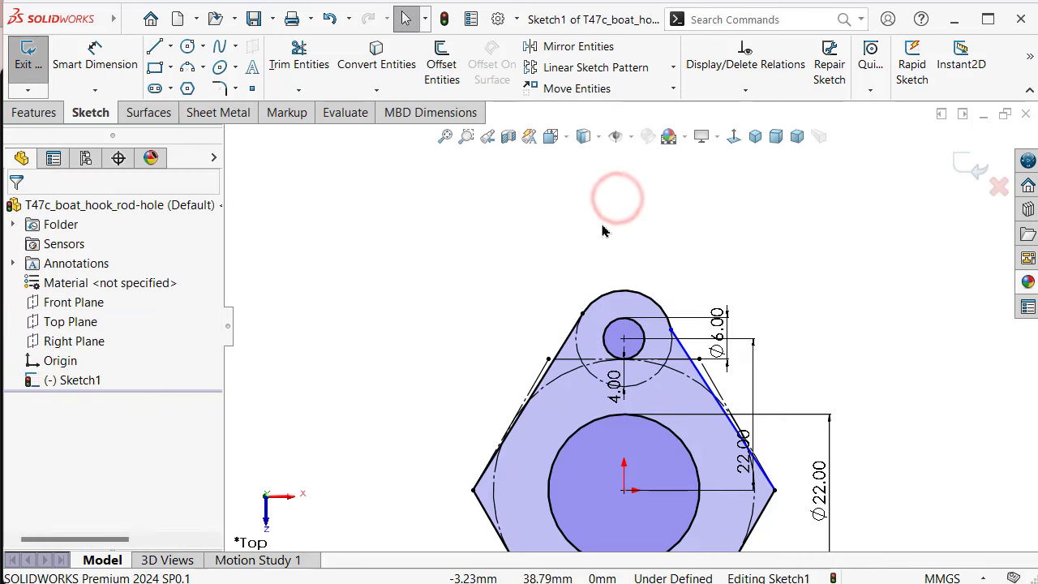
pyautogui.click(672, 329)
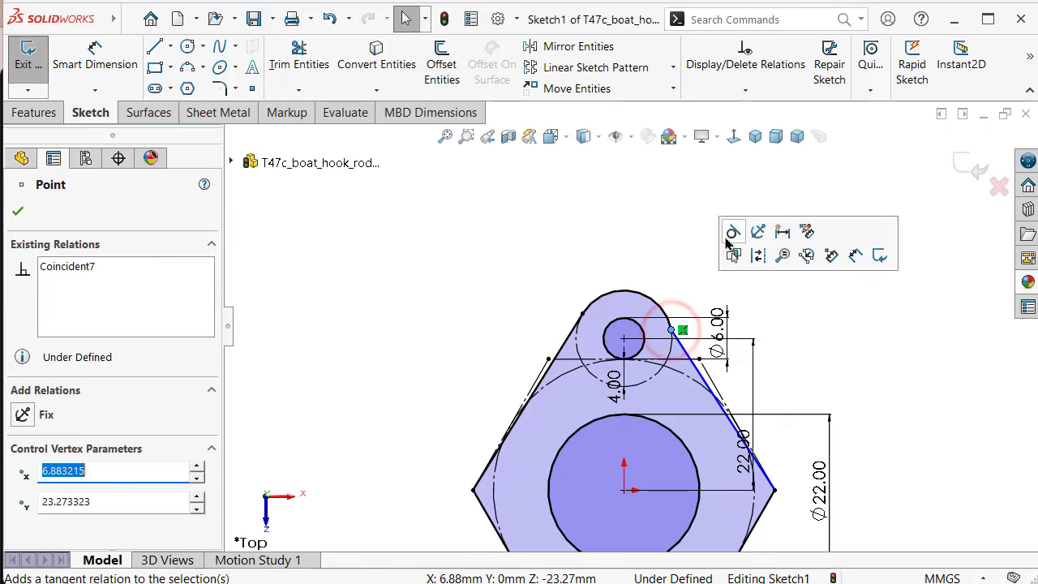
pyautogui.click(730, 228)
pyautogui.click(672, 197)
pyautogui.scroll(1, 695, 351)
pyautogui.moveTo(695, 350)
pyautogui.mouseDown(button='middle')
pyautogui.moveTo(679, 237)
pyautogui.moveTo(667, 239)
pyautogui.mouseUp(button='middle')
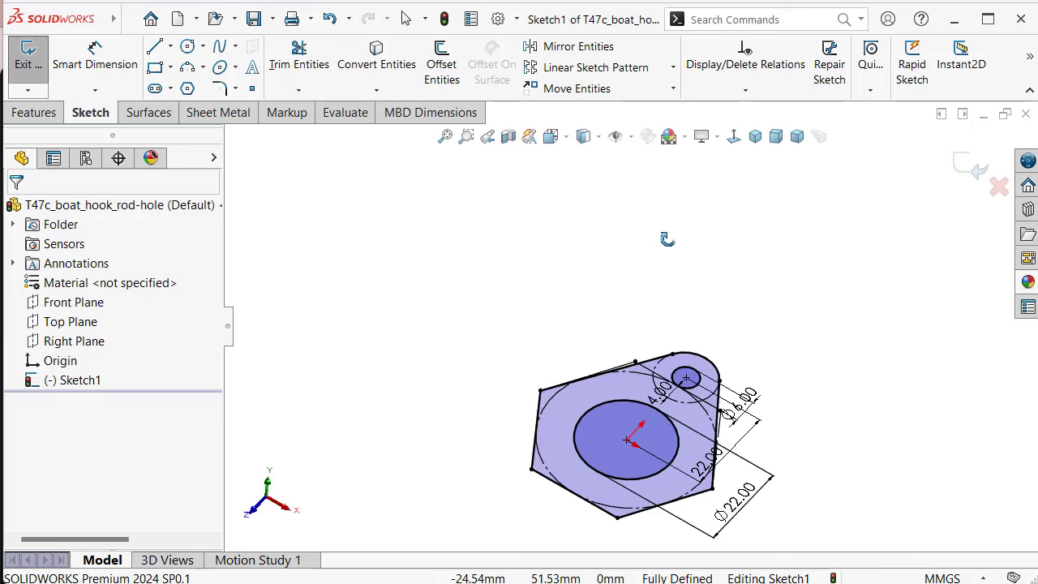
pyautogui.hotkey('ctrl', '8')
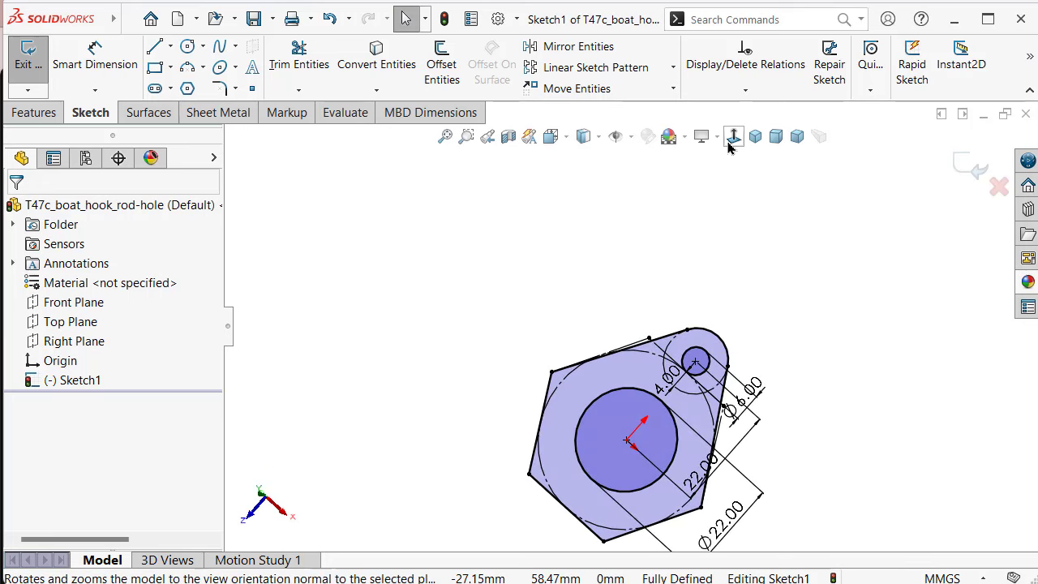
pyautogui.click(734, 136)
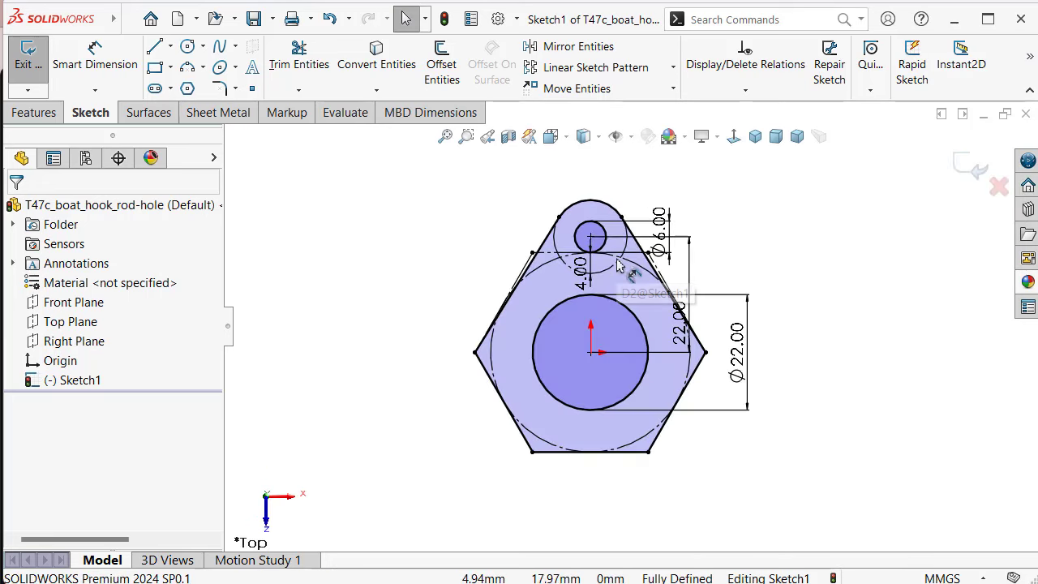
# Round every corner of the hexagon-and-lobe outline with 2 mm sketch fillets
pyautogui.click(219, 87)
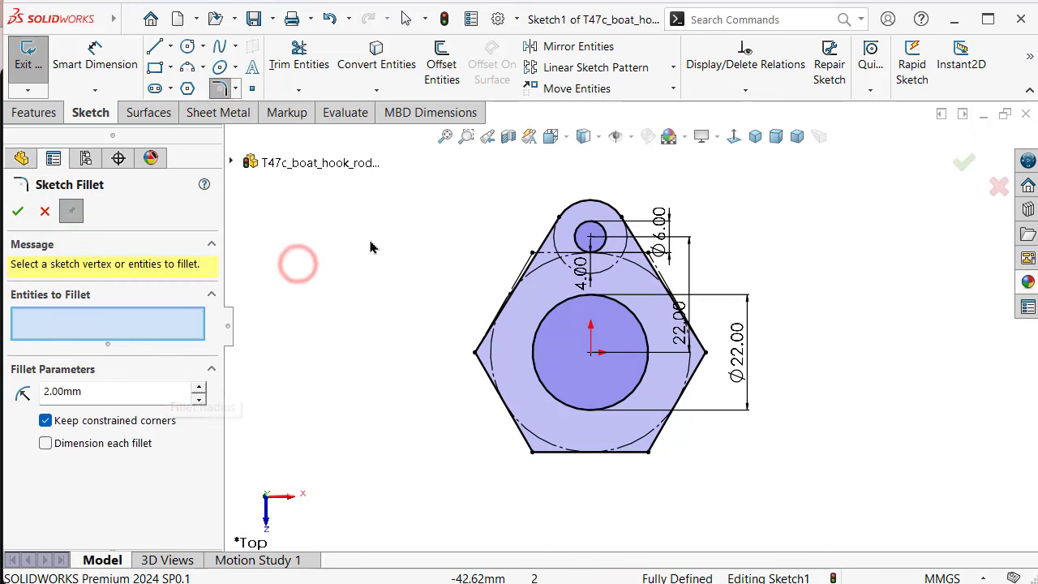
pyautogui.moveTo(426, 173); pyautogui.dragTo(758, 440)
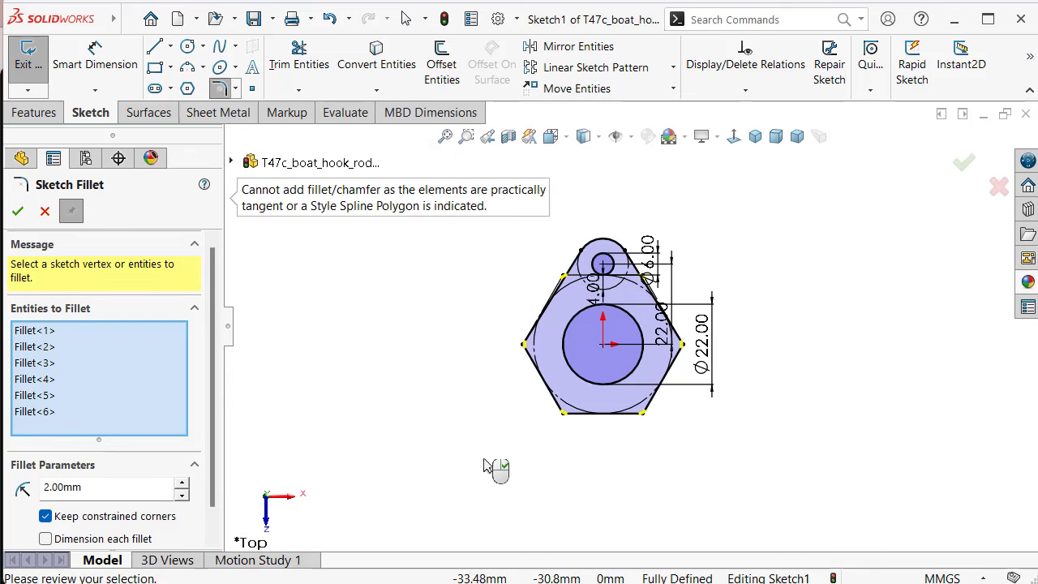
pyautogui.click(962, 166)
pyautogui.scroll(-2, 665, 191)
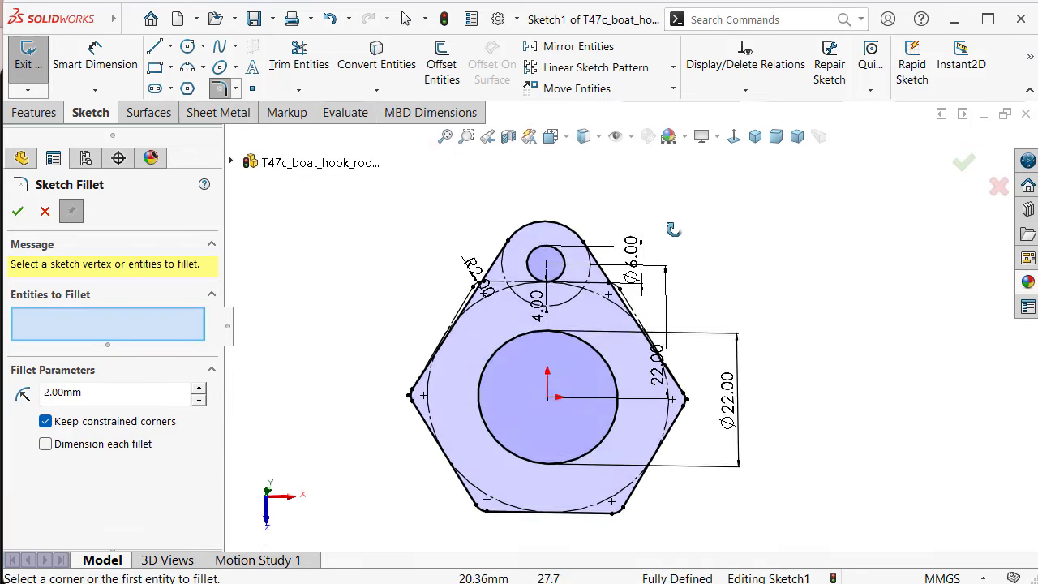
pyautogui.scroll(-2, 665, 191)
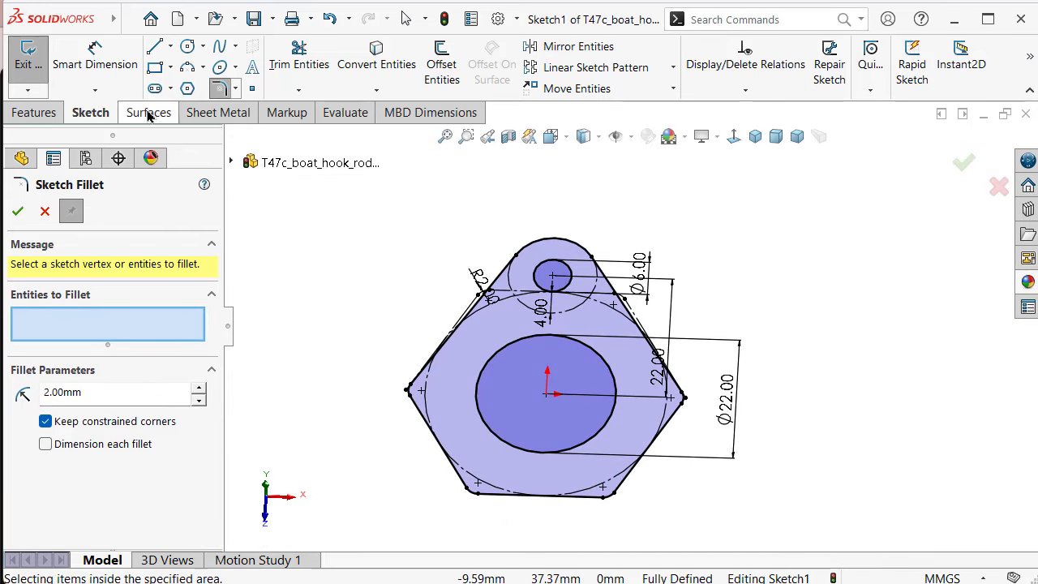
pyautogui.click(196, 113)
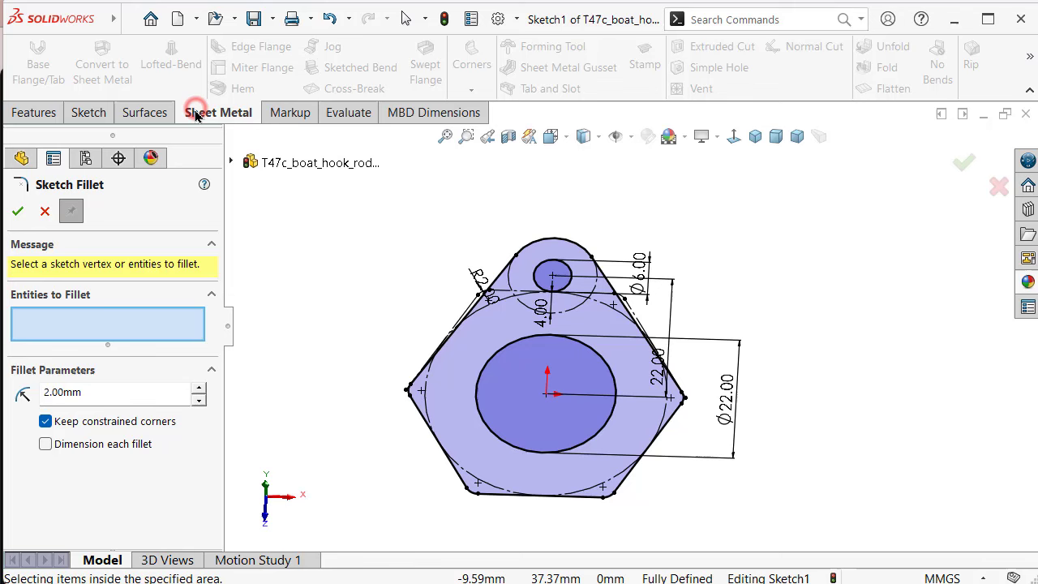
# Finish the sketch fillets and build a 1.50 mm thick Base-Flange1 from Sketch1
pyautogui.click(17, 212)
pyautogui.click(50, 95)
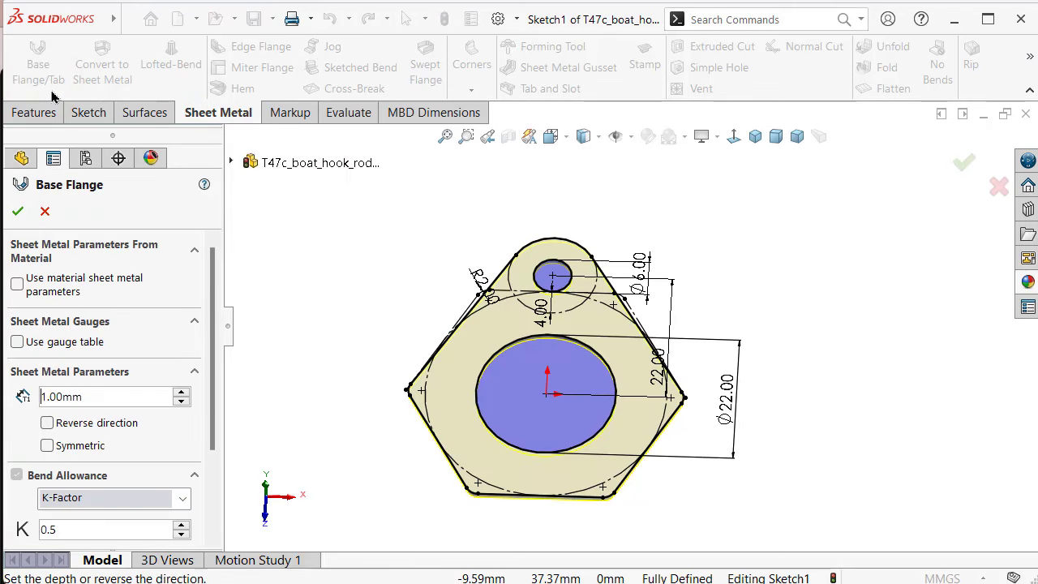
pyautogui.moveTo(402, 212); pyautogui.dragTo(404, 258, button='middle')
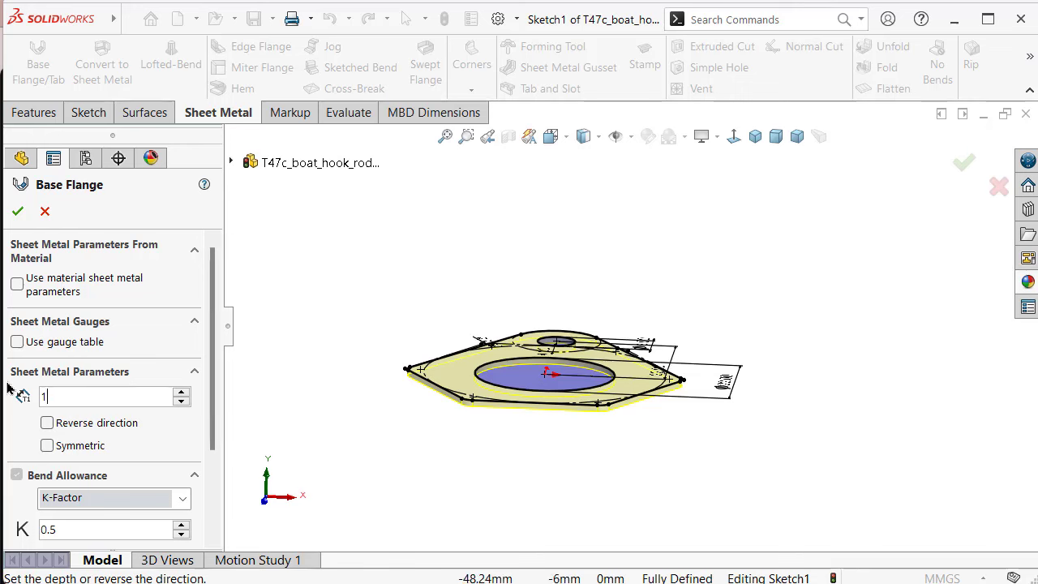
pyautogui.write('.50mm')
pyautogui.click(392, 256)
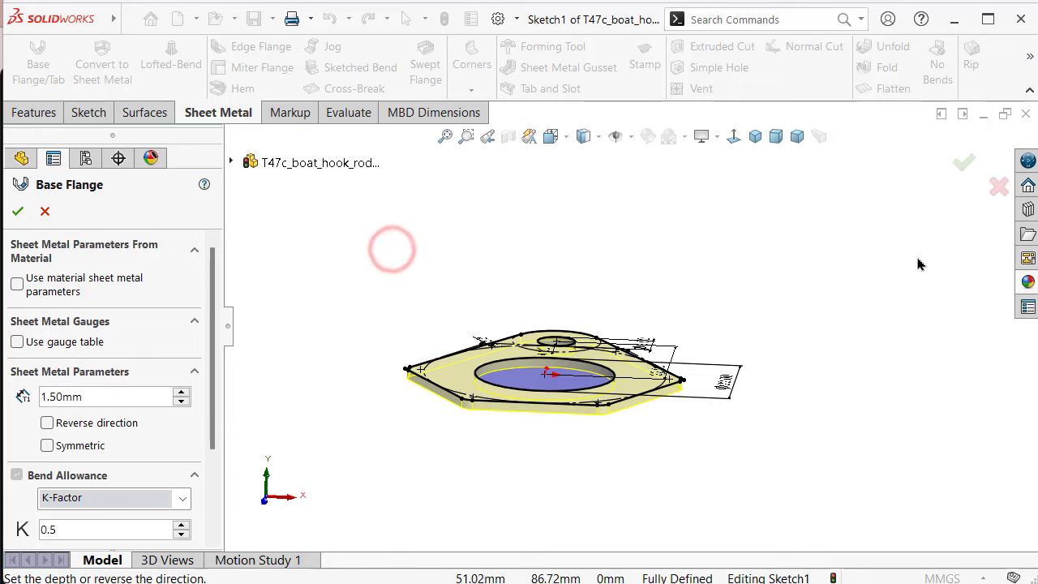
pyautogui.click(963, 163)
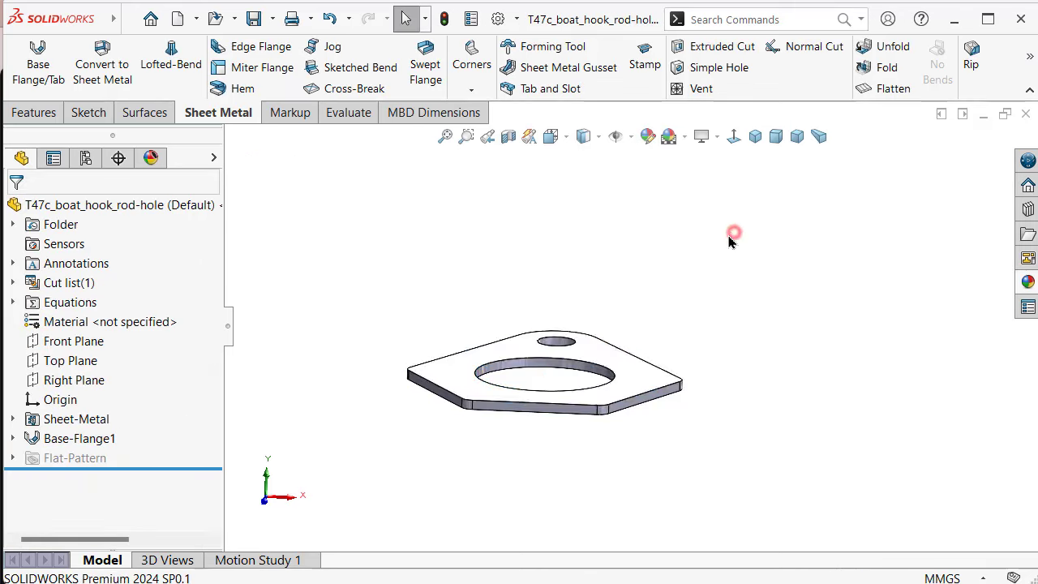
pyautogui.moveTo(731, 234); pyautogui.dragTo(684, 357, button='middle')
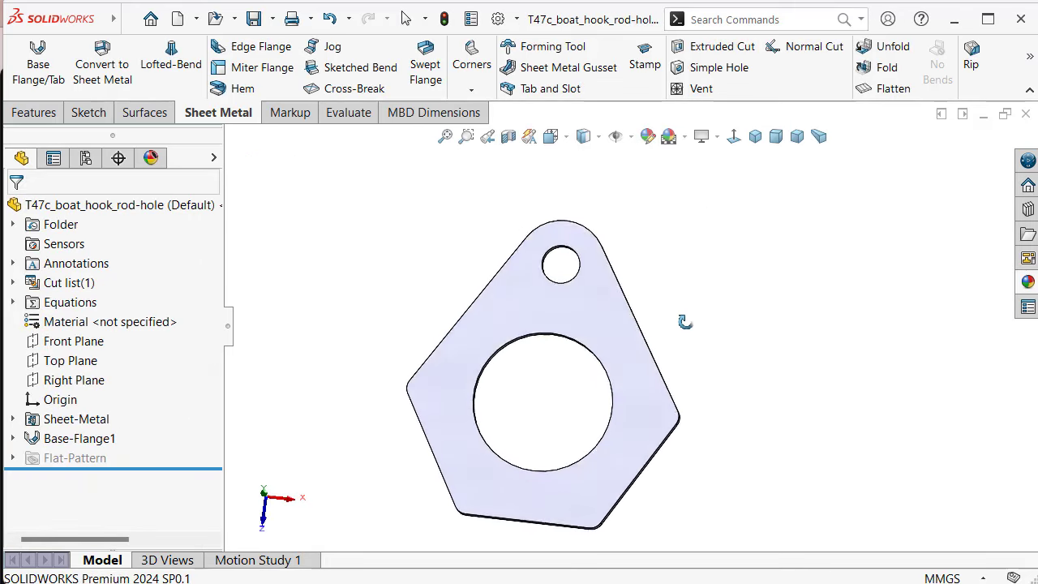
# Apply the Metal > Aluminum brushed aluminum appearance to the plate and show it in Isometric view
pyautogui.click(1025, 282)
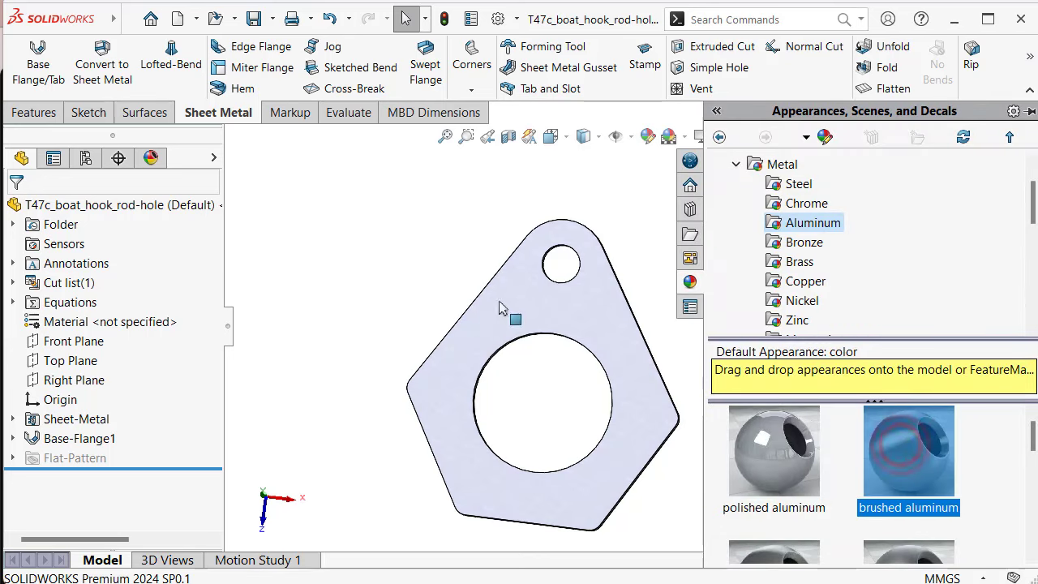
pyautogui.moveTo(900, 451); pyautogui.dragTo(498, 297)
pyautogui.moveTo(382, 225)
pyautogui.mouseDown(button='middle')
pyautogui.moveTo(494, 386)
pyautogui.moveTo(379, 87)
pyautogui.mouseUp(button='middle')
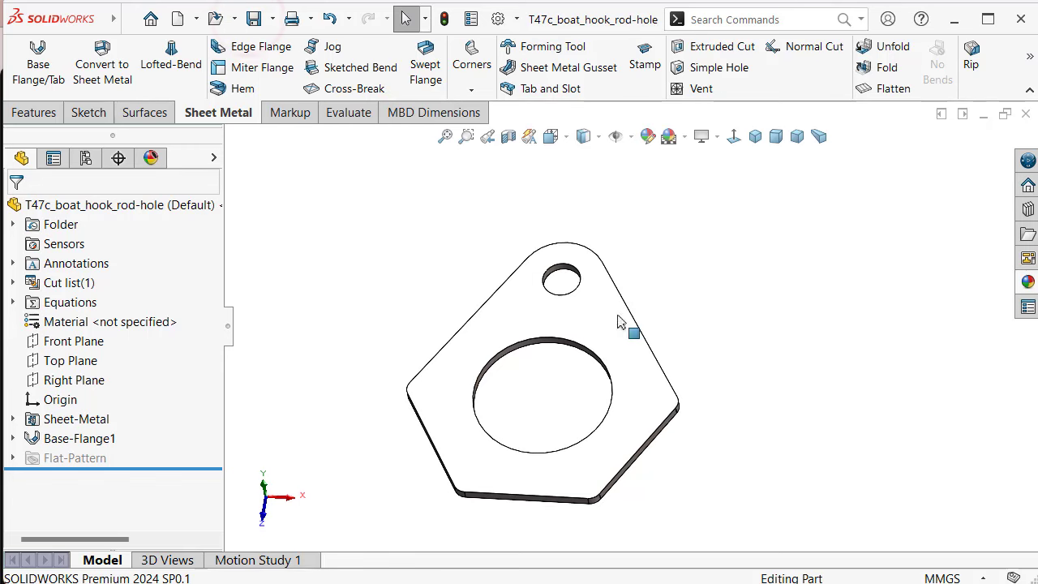
pyautogui.click(755, 136)
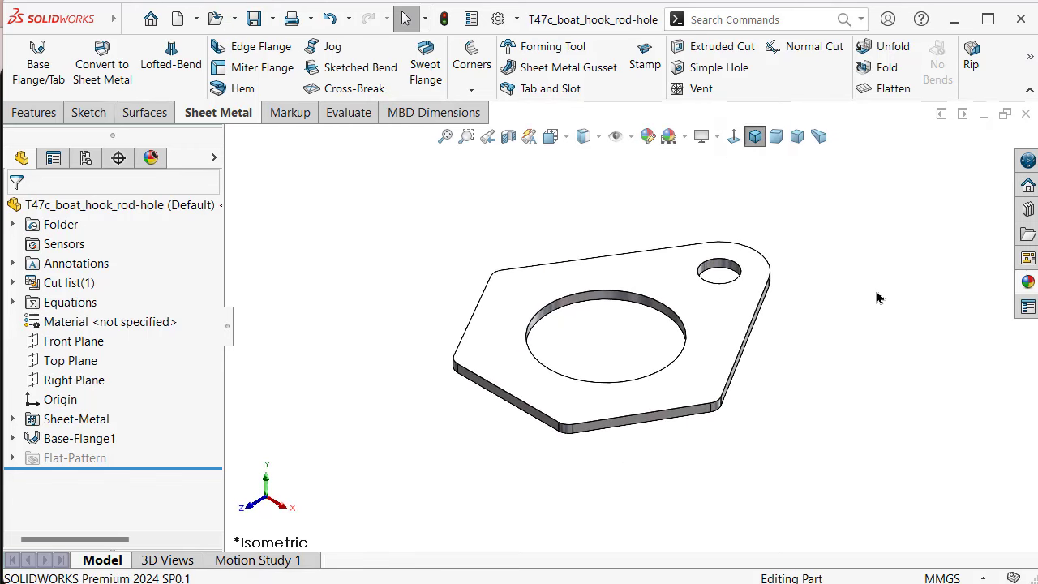
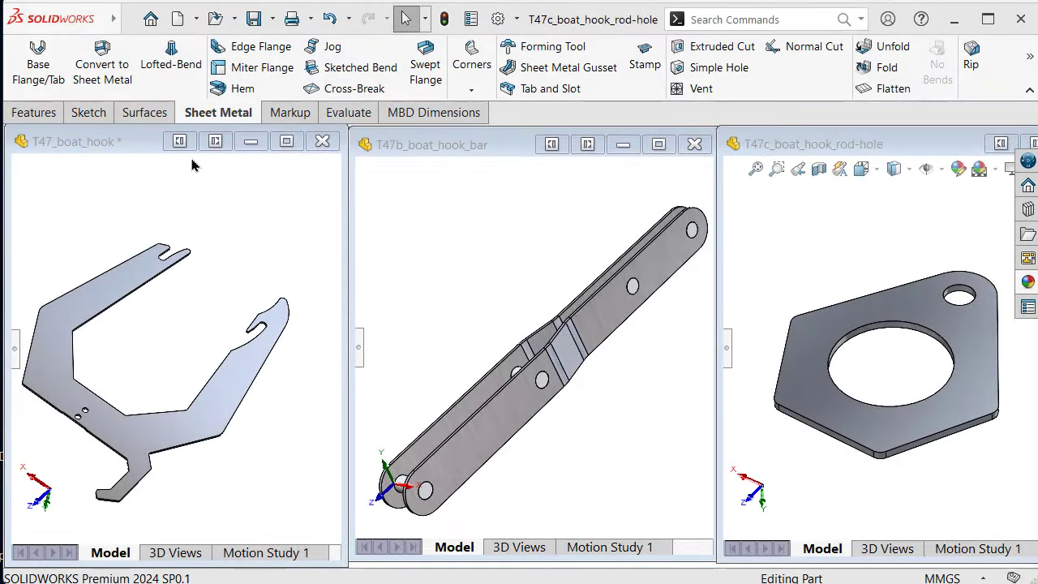
# Cycle through the open hook, bar and rod-hole part windows, then start a new document
pyautogui.click(192, 197)
pyautogui.click(415, 209)
pyautogui.click(786, 223)
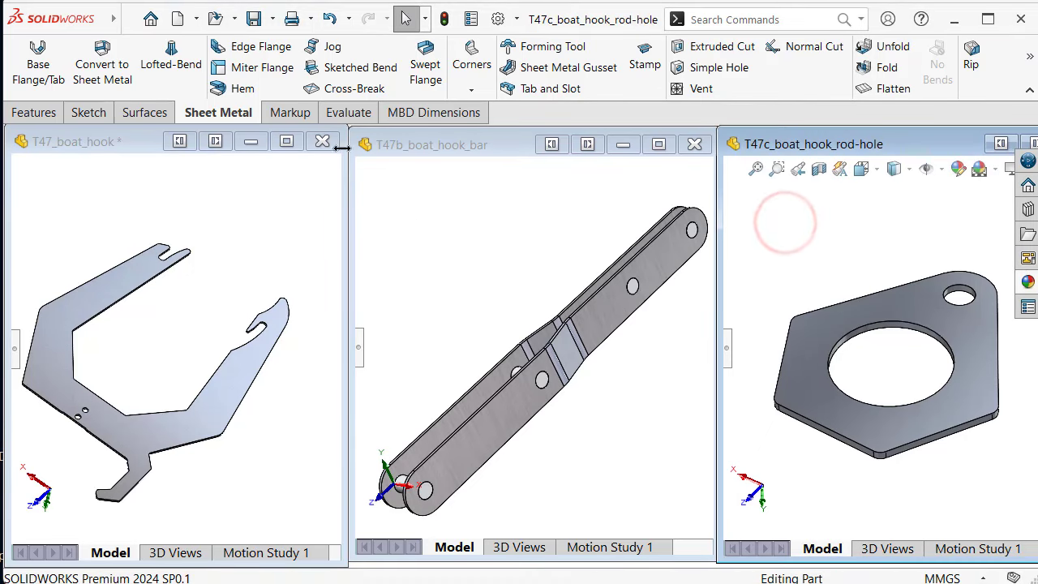
pyautogui.click(177, 20)
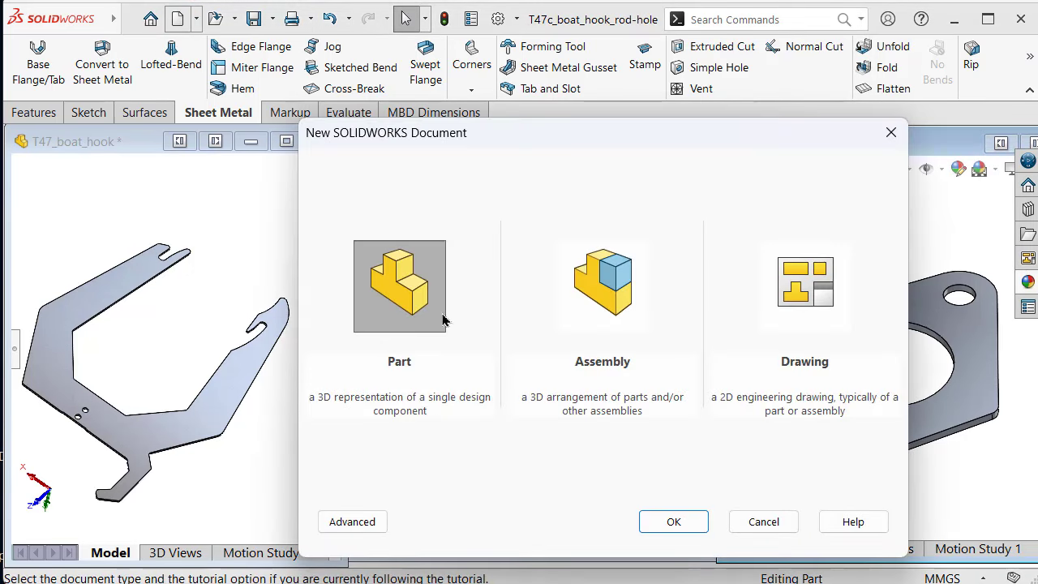
# Create a new assembly document, maximize its window and show the origin
pyautogui.click(624, 285)
pyautogui.click(672, 520)
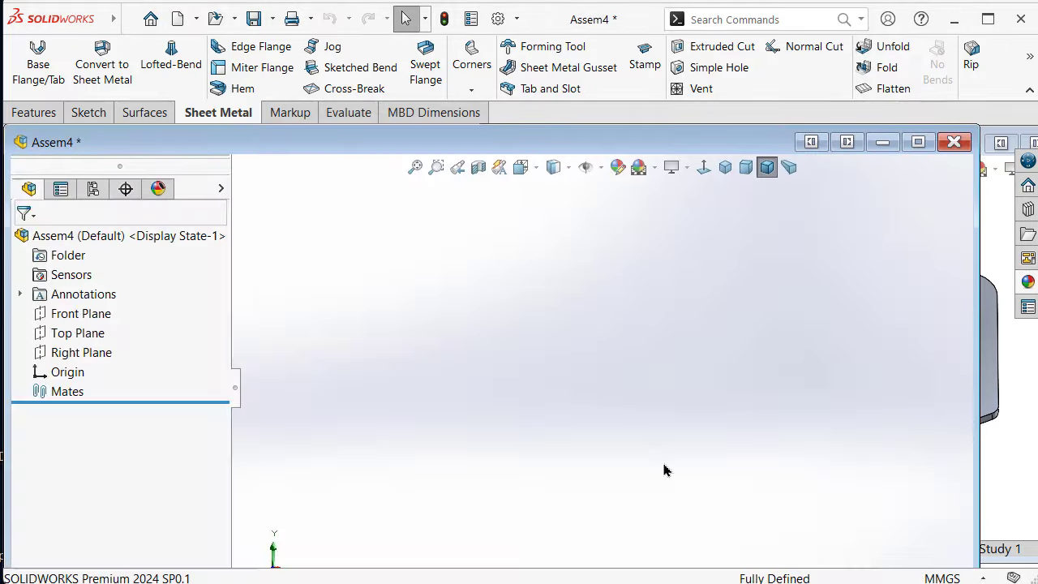
pyautogui.click(919, 144)
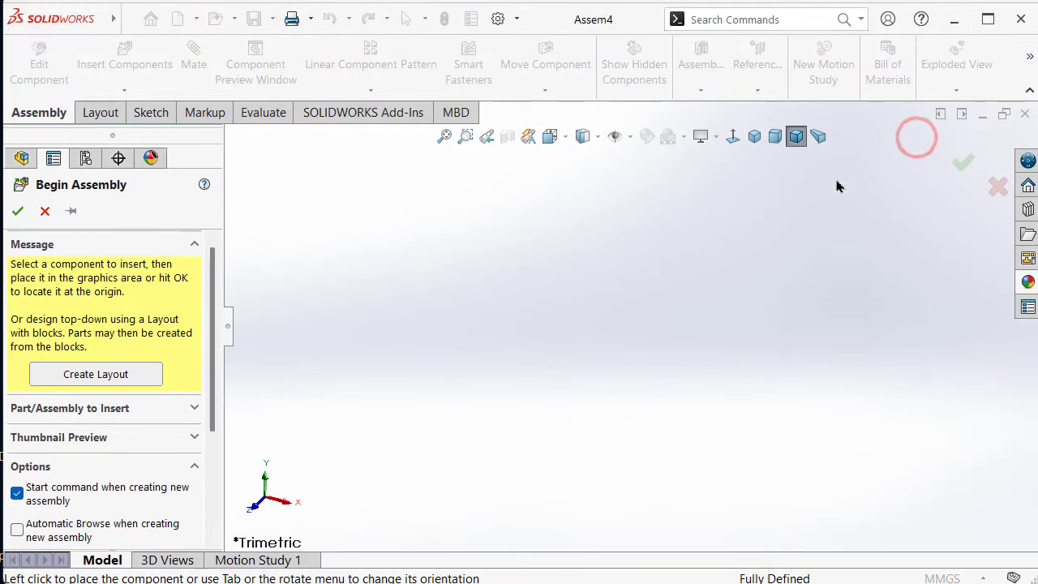
pyautogui.click(631, 136)
pyautogui.click(523, 271)
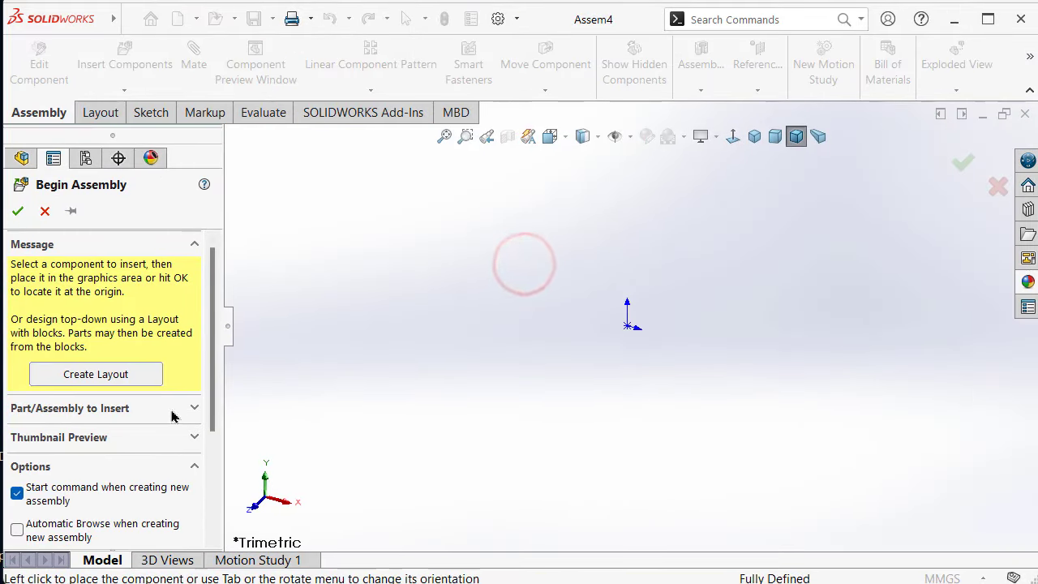
# Place T47_boat_hook at the assembly origin, then hide the origin
pyautogui.click(195, 405)
pyautogui.moveTo(209, 341); pyautogui.dragTo(209, 373)
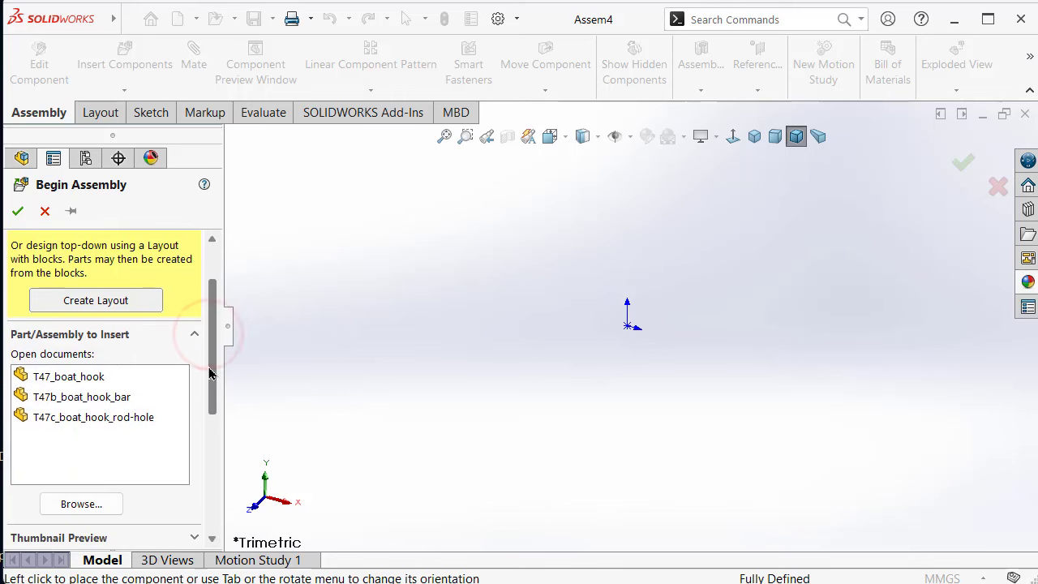
pyautogui.click(94, 377)
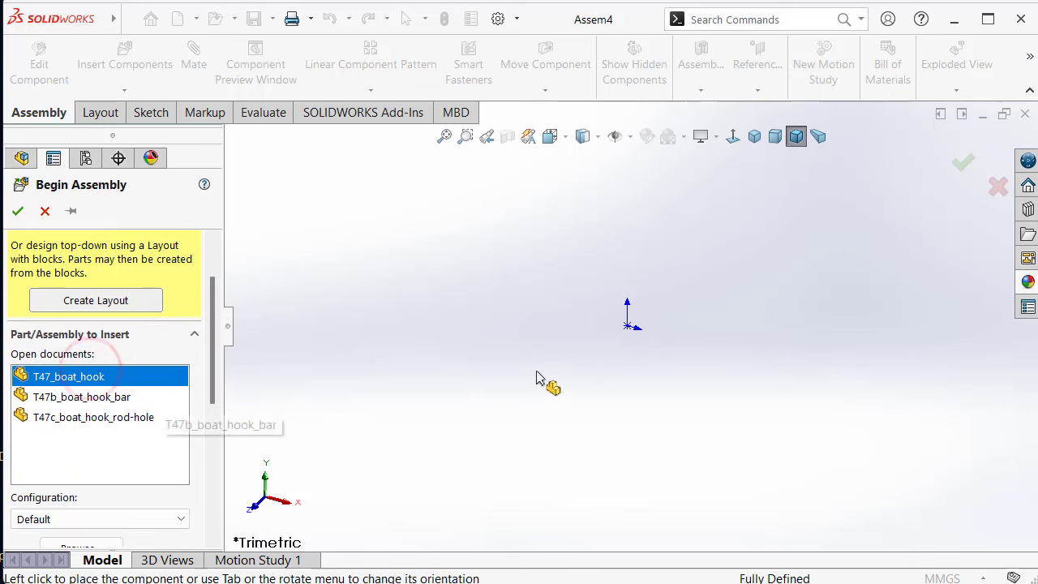
pyautogui.click(627, 329)
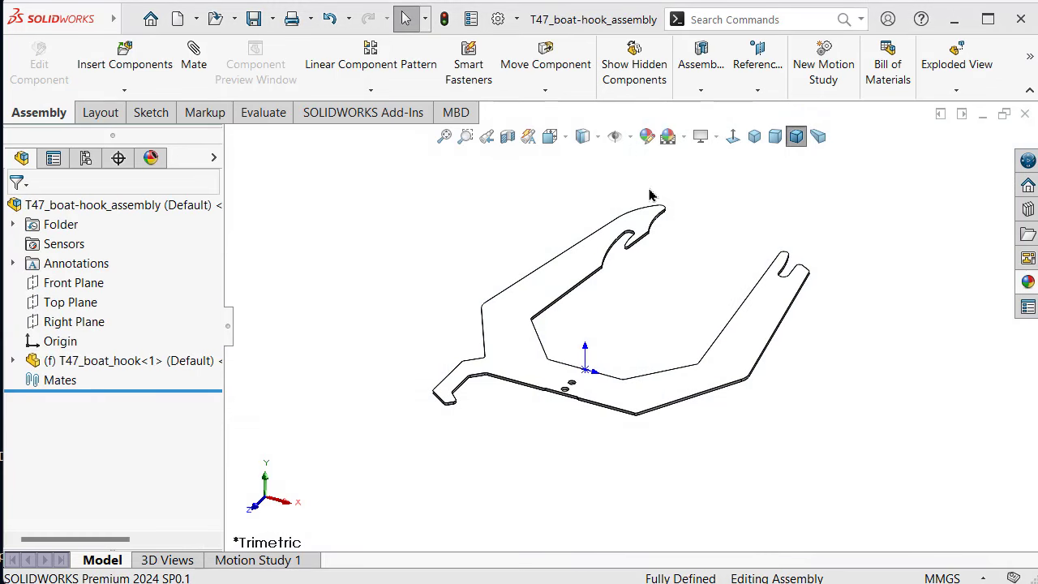
pyautogui.click(631, 136)
pyautogui.click(615, 231)
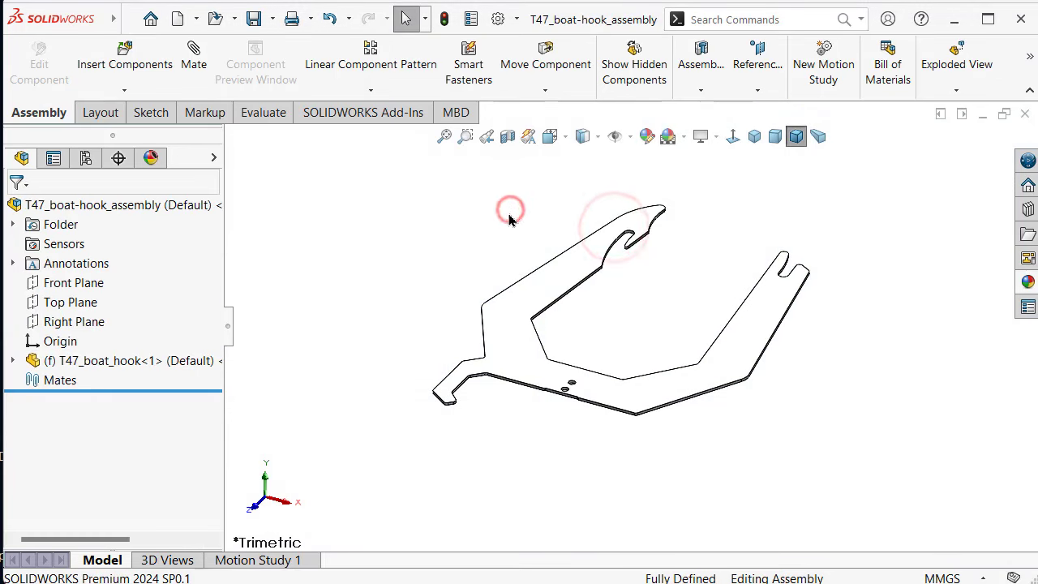
pyautogui.moveTo(508, 211)
pyautogui.mouseDown(button='middle')
pyautogui.moveTo(498, 249)
pyautogui.moveTo(509, 209)
pyautogui.mouseUp(button='middle')
# Insert T47b_boat_hook_bar into the assembly beside the hook
pyautogui.click(134, 73)
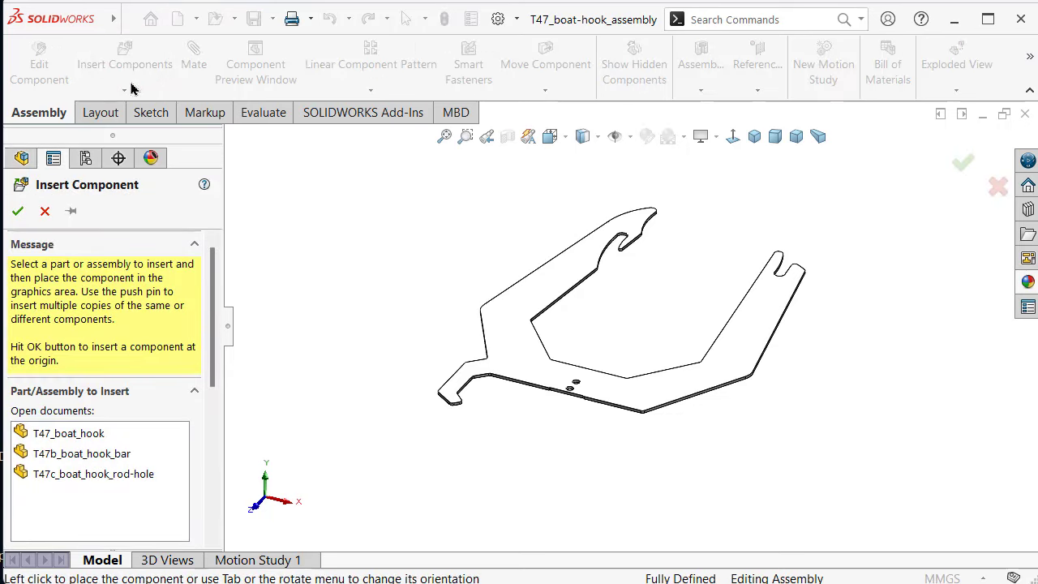
pyautogui.click(112, 461)
pyautogui.click(690, 241)
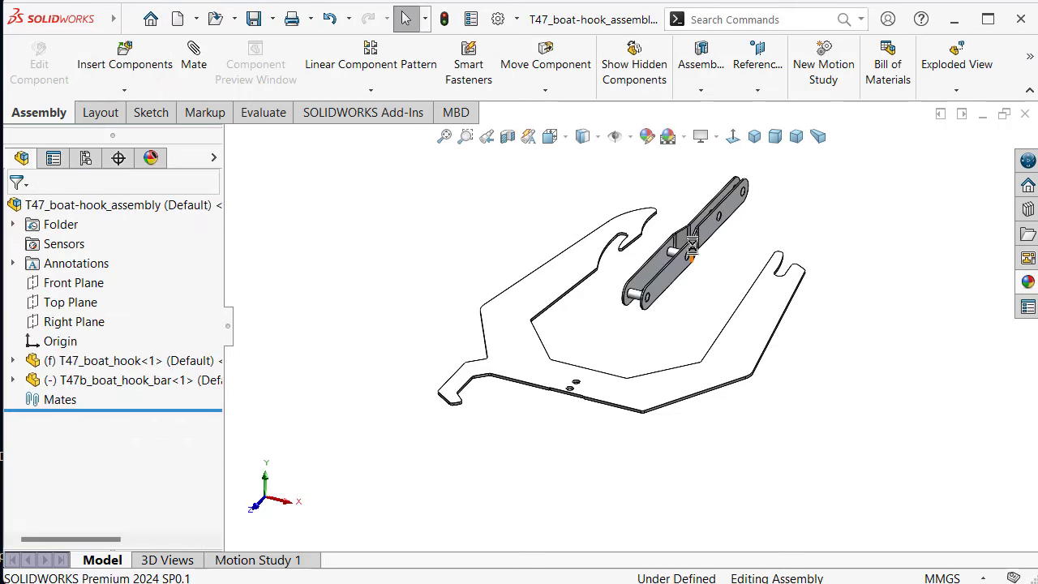
pyautogui.moveTo(709, 270); pyautogui.dragTo(707, 283, button='middle')
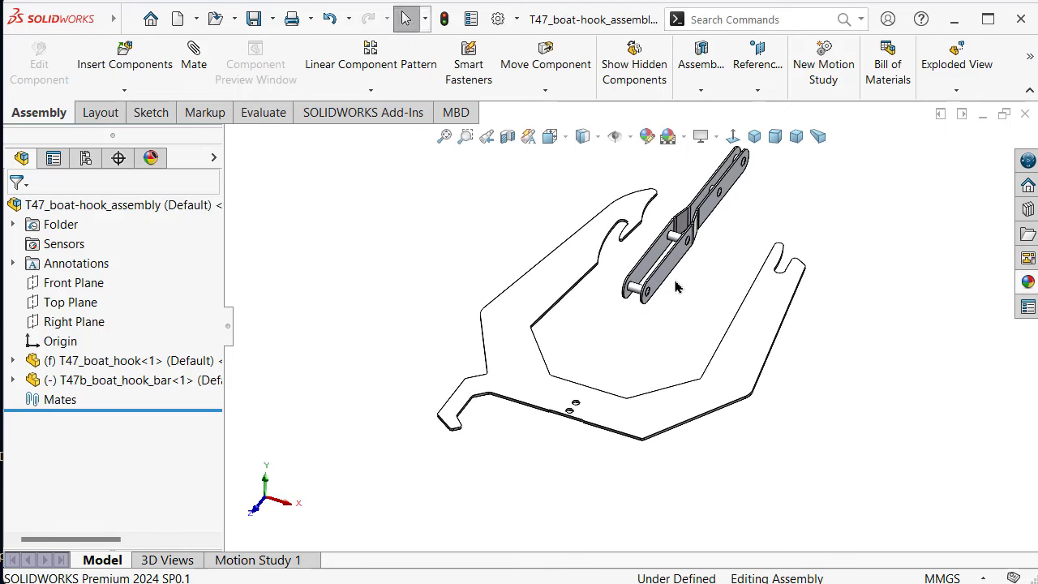
# Drag the bar so it lies horizontally across the hook
pyautogui.moveTo(661, 275); pyautogui.dragTo(625, 220)
pyautogui.scroll(-2, 616, 227)
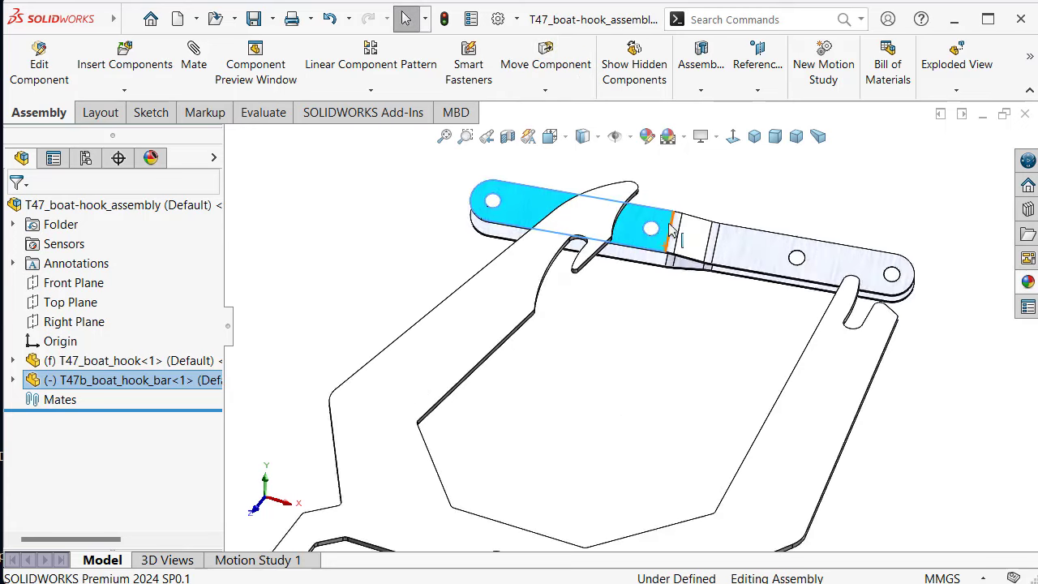
pyautogui.scroll(-2, 610, 230)
pyautogui.click(610, 230)
pyautogui.scroll(2, 661, 348)
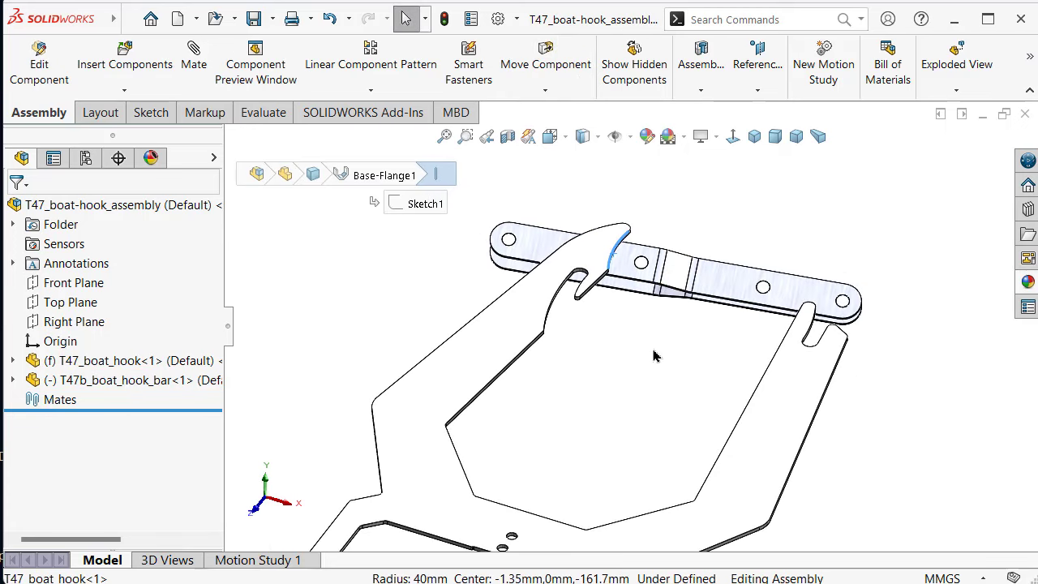
pyautogui.click(387, 300)
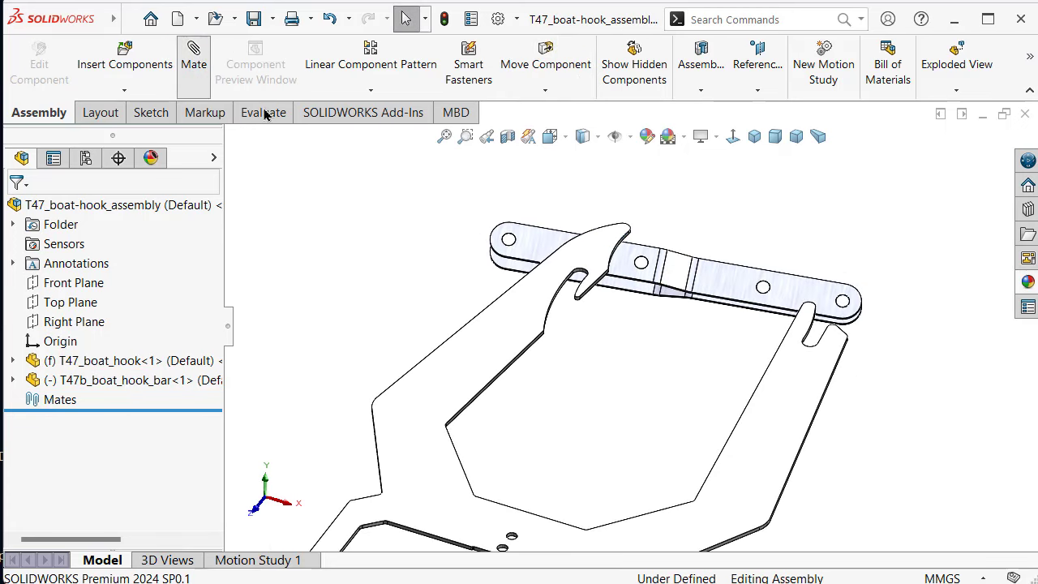
# Add a centred Width mate between the bar's two side faces and the hook's two faces
pyautogui.click(78, 242)
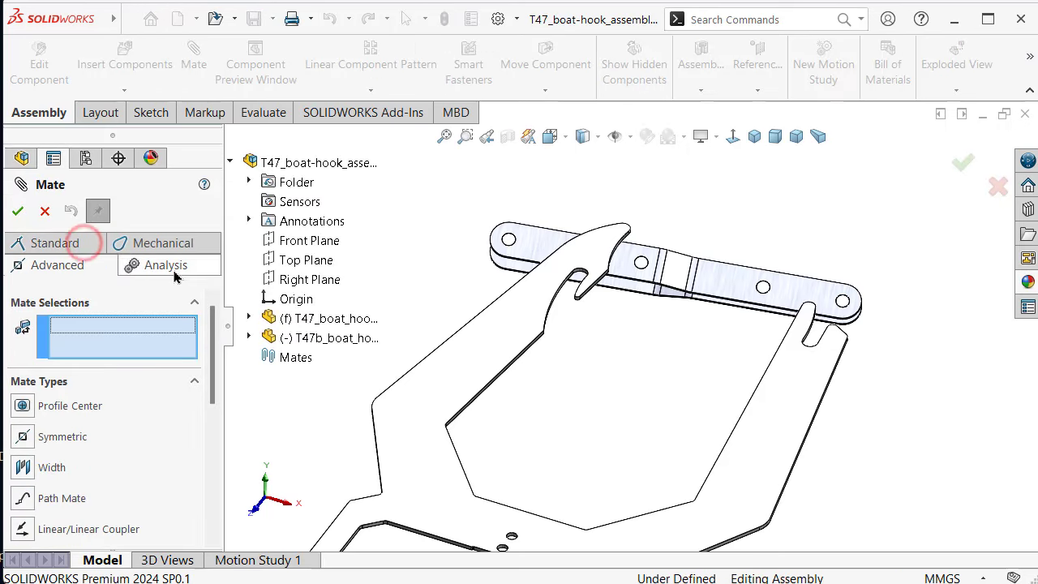
pyautogui.moveTo(215, 324); pyautogui.dragTo(218, 395)
pyautogui.scroll(1, 121, 364)
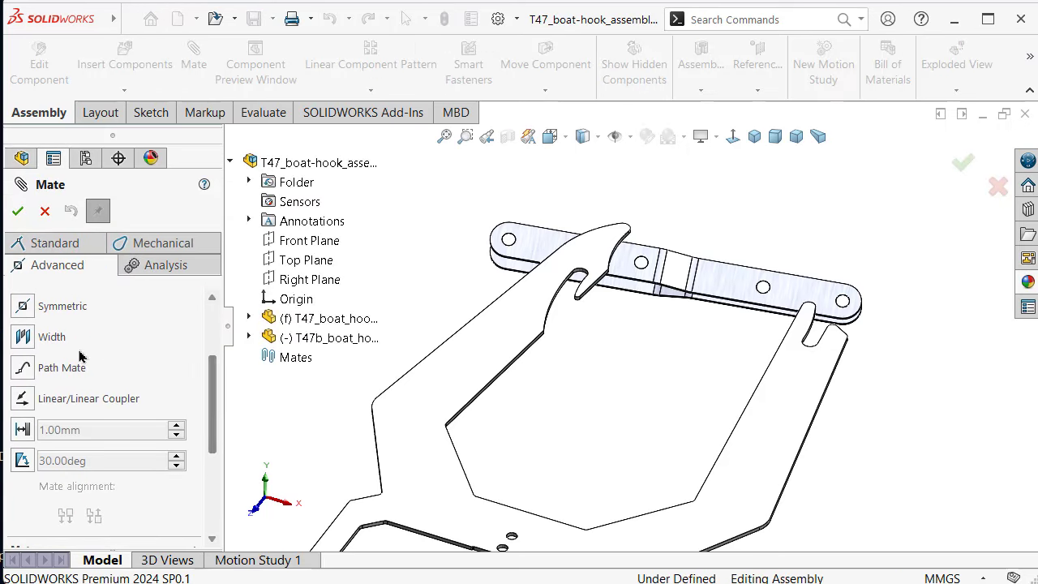
pyautogui.click(22, 336)
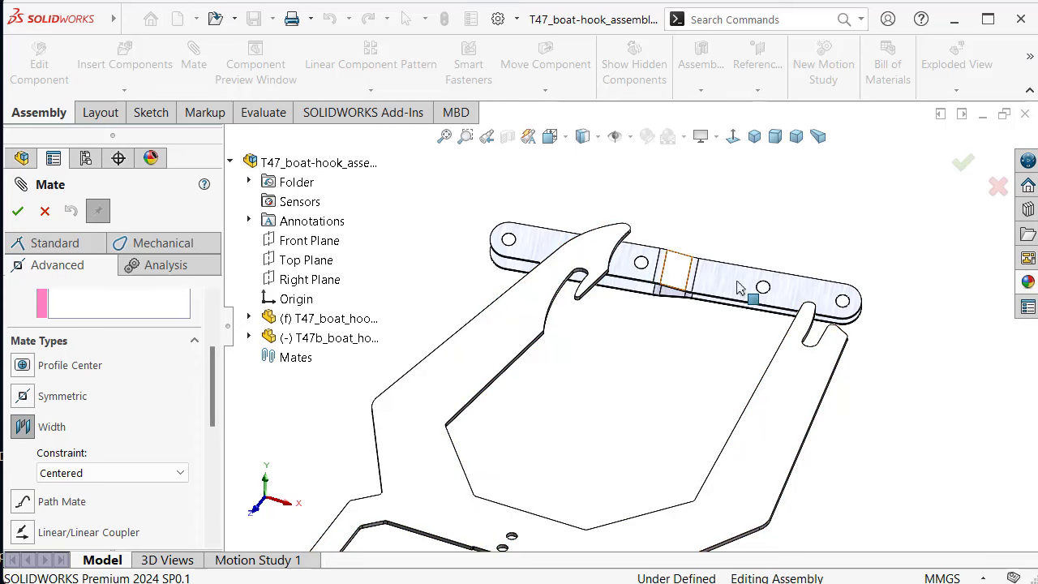
pyautogui.click(531, 248)
pyautogui.moveTo(531, 250); pyautogui.dragTo(533, 350, button='middle')
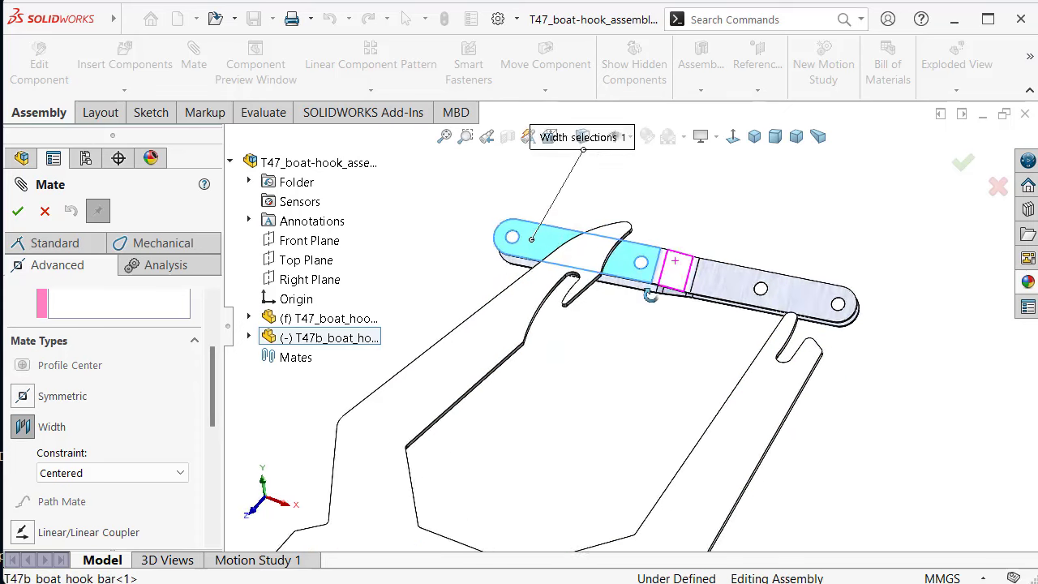
pyautogui.click(744, 227)
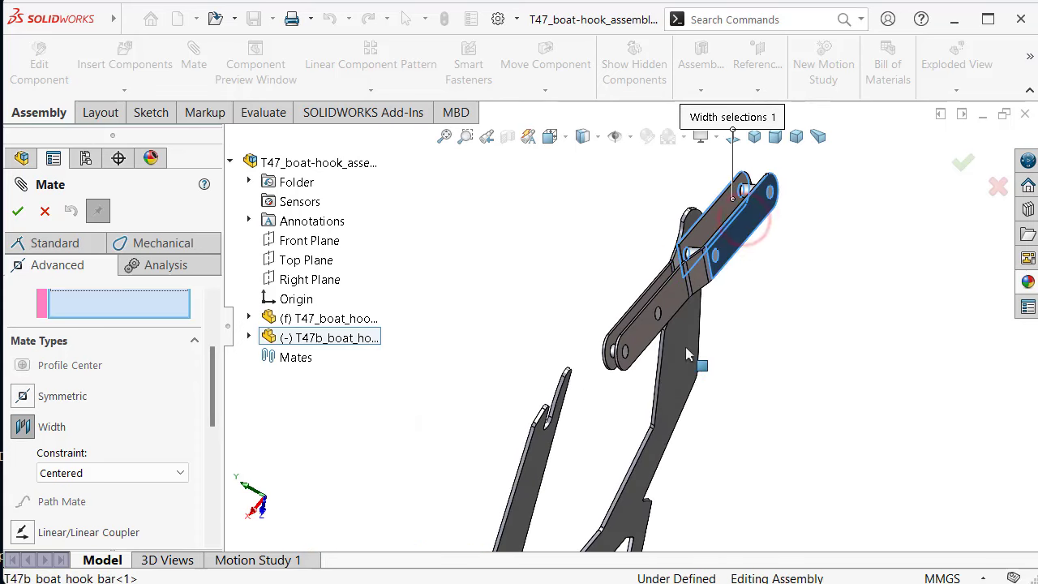
pyautogui.click(690, 381)
pyautogui.moveTo(631, 387); pyautogui.dragTo(726, 371, button='middle')
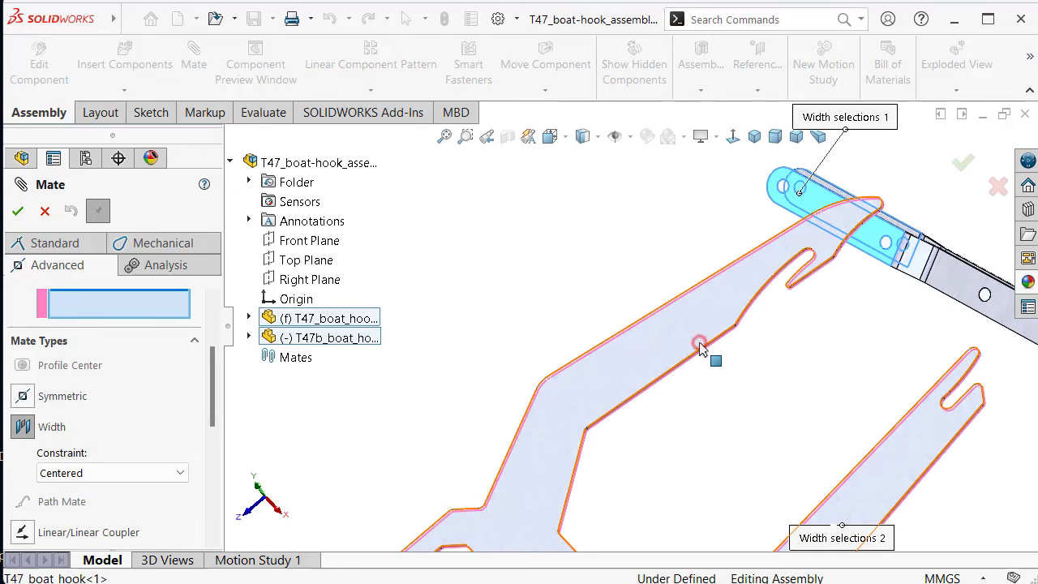
pyautogui.click(702, 349)
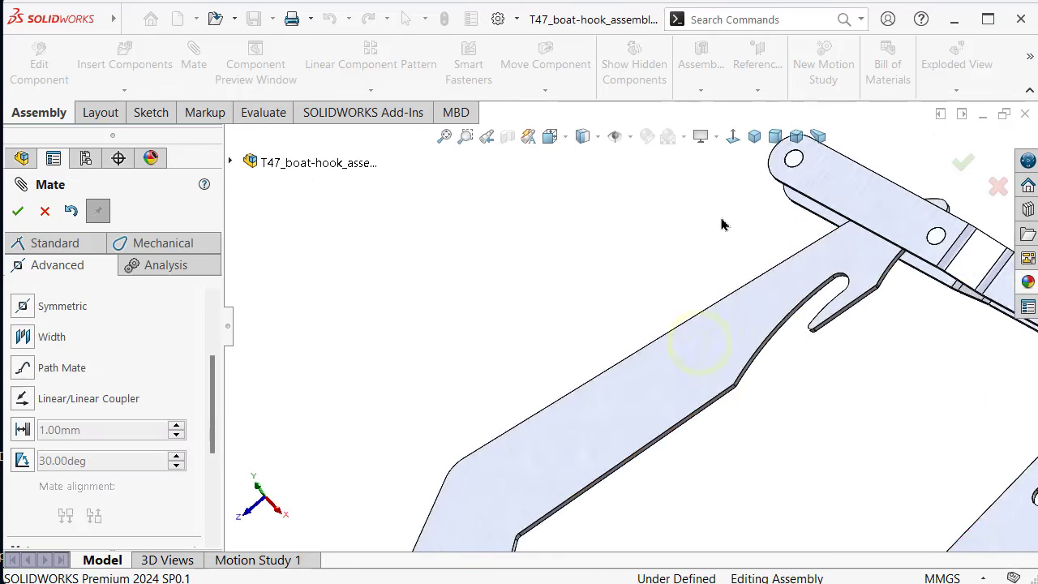
pyautogui.scroll(3, 602, 270)
pyautogui.scroll(2, 602, 270)
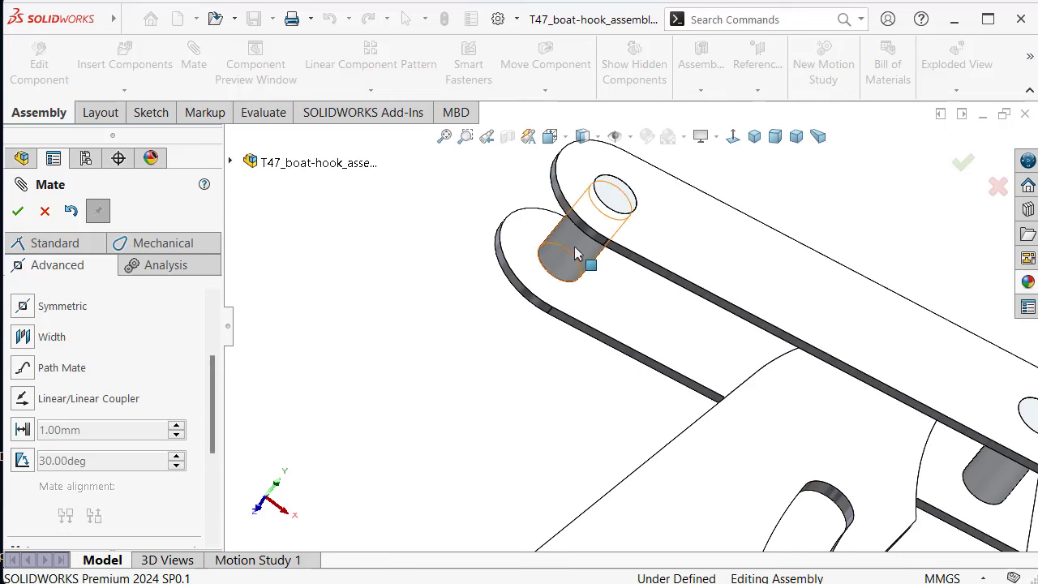
# Select the bar's pin cylinder and the hook's 5 mm hole for the next mate
pyautogui.click(574, 254)
pyautogui.scroll(2, 822, 494)
pyautogui.click(819, 488)
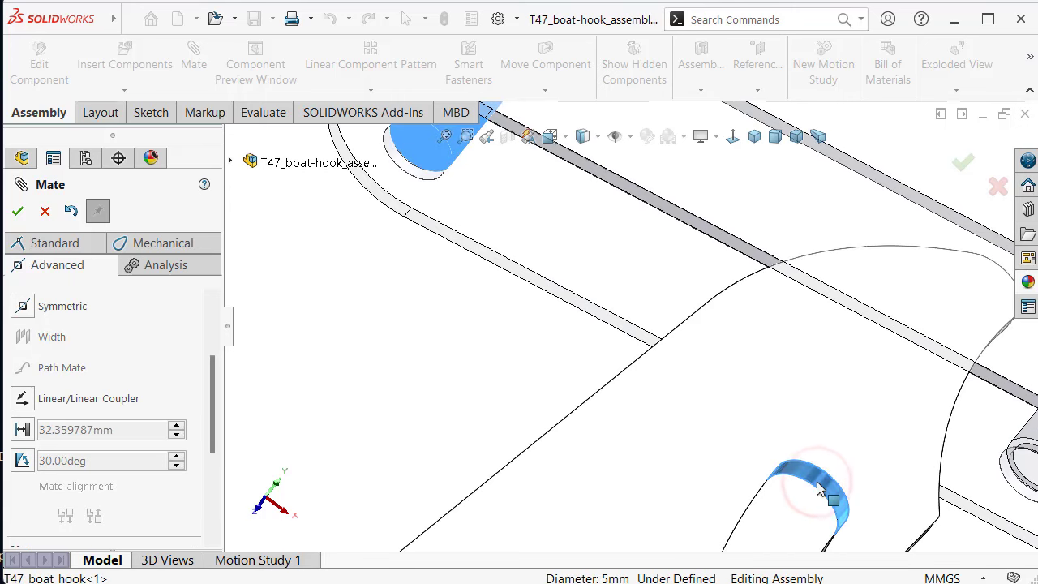
# Make the bar's pin concentric with the hook's 5 mm hole
pyautogui.click(35, 244)
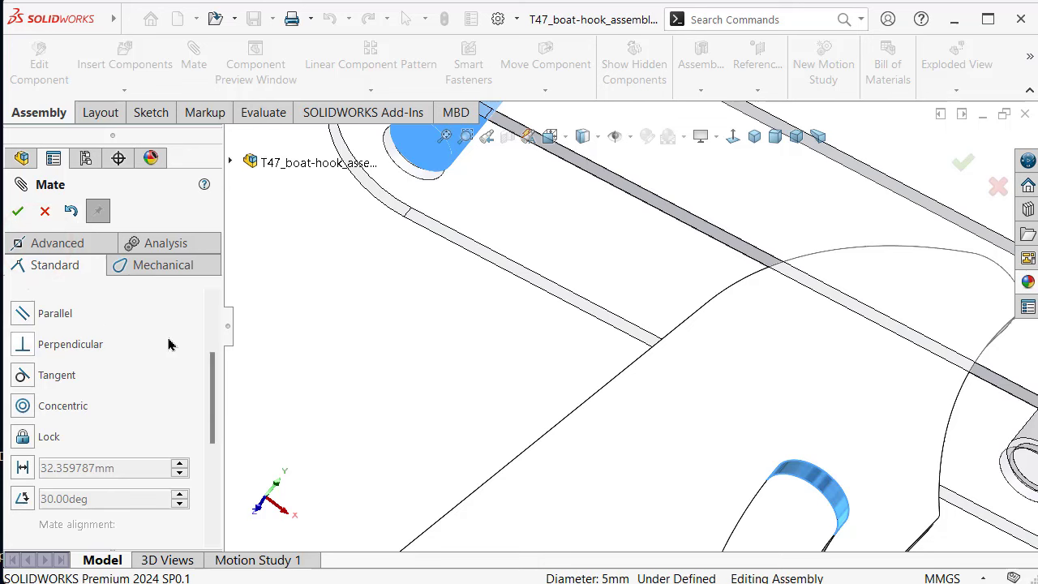
pyautogui.moveTo(209, 378); pyautogui.dragTo(215, 319)
pyautogui.rightClick(158, 349)
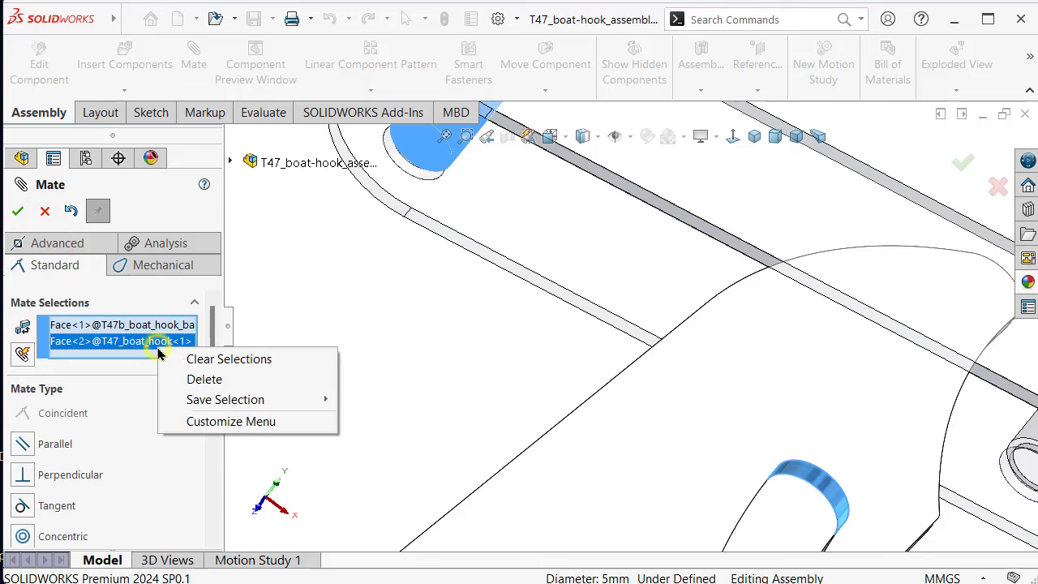
pyautogui.click(214, 328)
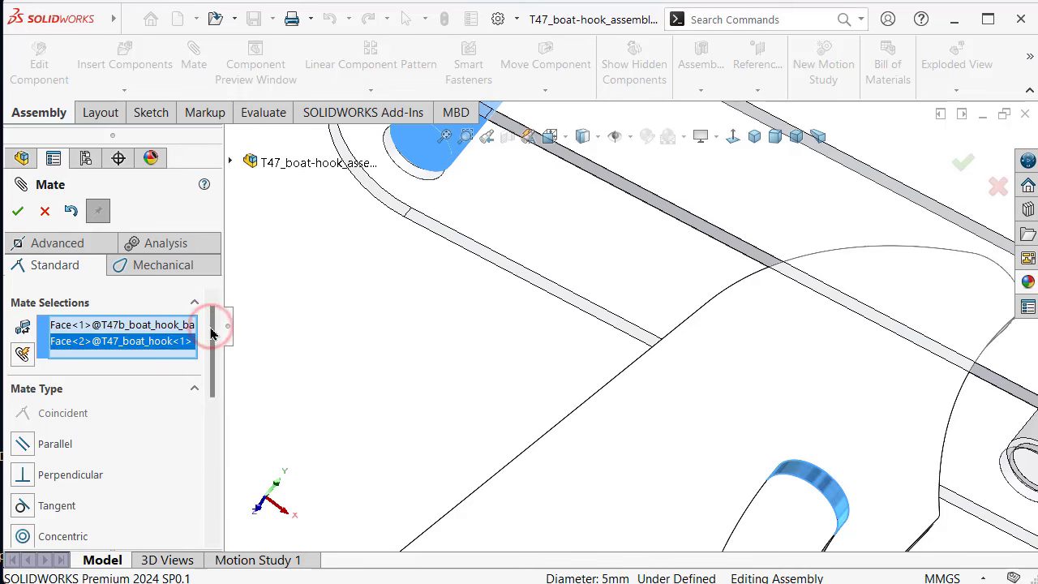
pyautogui.scroll(-2, 110, 440)
pyautogui.click(27, 480)
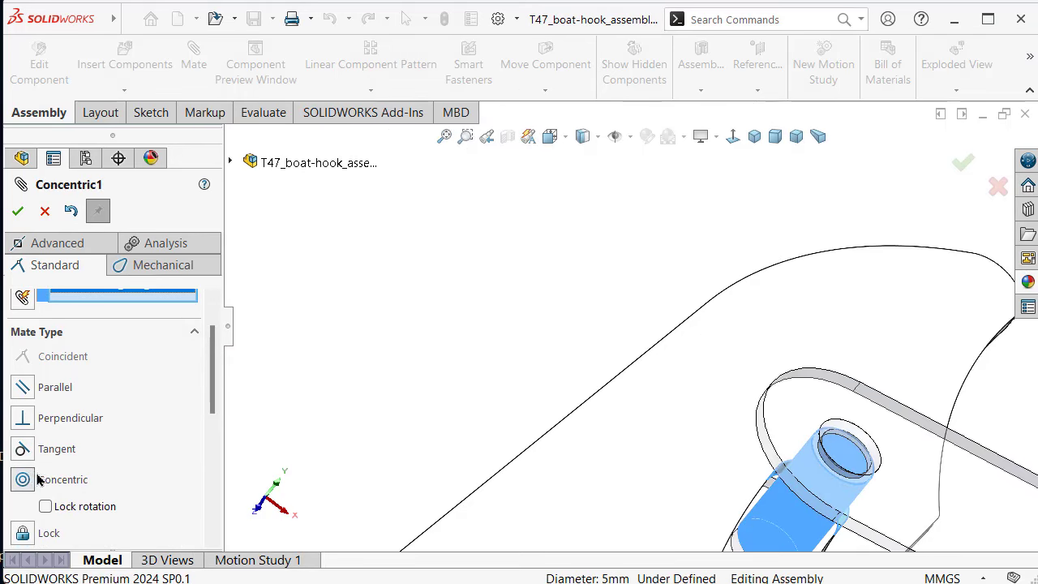
pyautogui.click(18, 211)
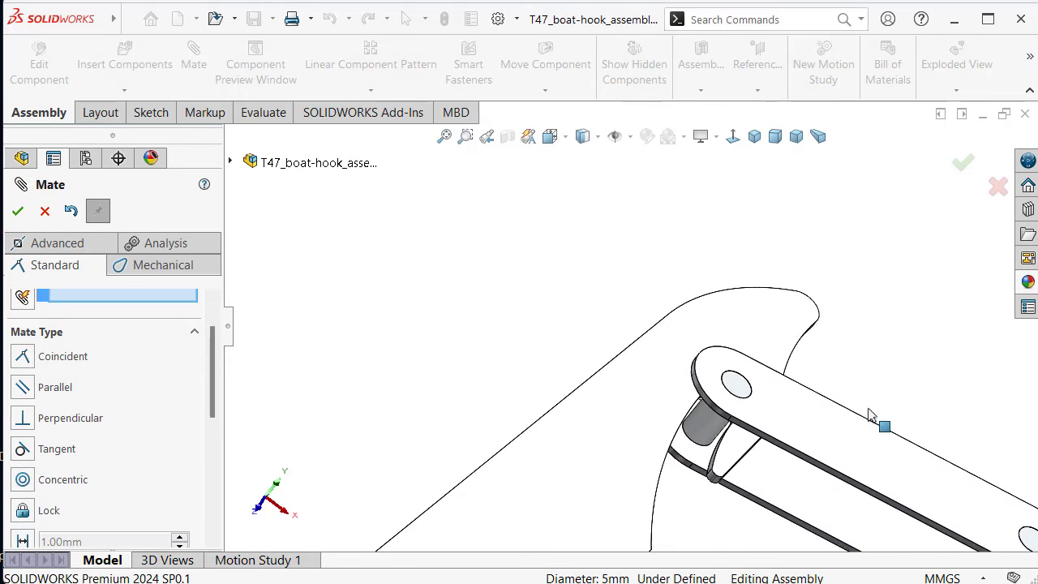
# Inspect the hook-and-bar linkage from several angles, then close the Mate command
pyautogui.moveTo(882, 424); pyautogui.dragTo(818, 541, button='middle')
pyautogui.click(862, 437)
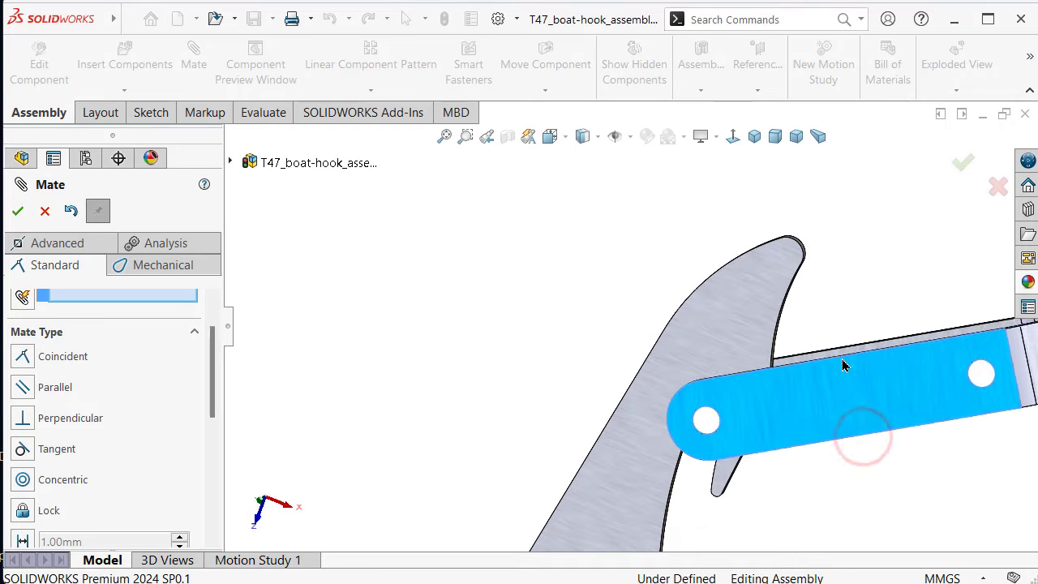
pyautogui.moveTo(858, 487); pyautogui.dragTo(867, 420, button='middle')
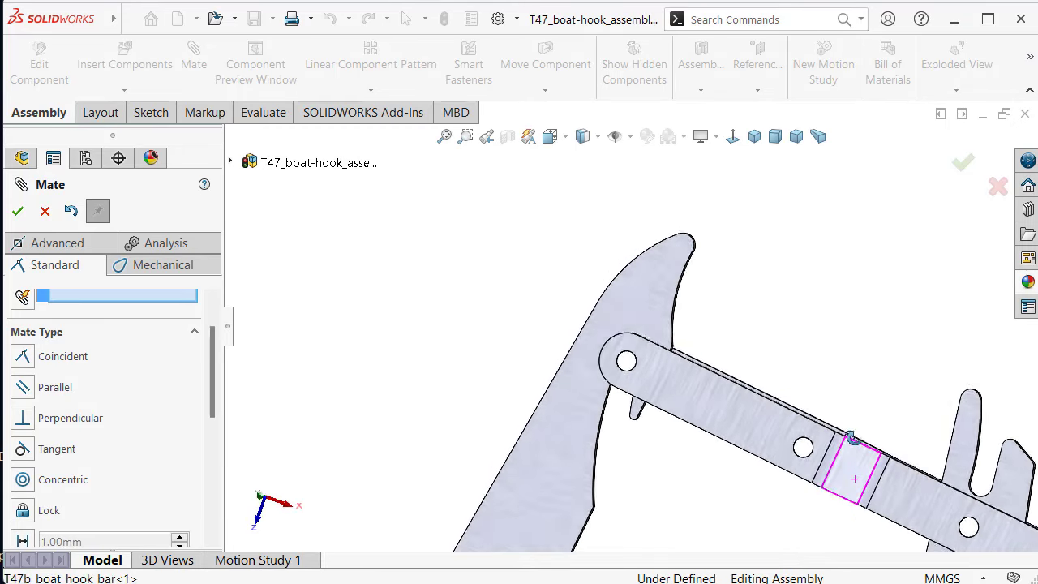
pyautogui.click(878, 463)
pyautogui.moveTo(878, 464)
pyautogui.mouseDown(button='middle')
pyautogui.moveTo(827, 498)
pyautogui.moveTo(839, 166)
pyautogui.moveTo(748, 412)
pyautogui.moveTo(732, 296)
pyautogui.moveTo(737, 225)
pyautogui.mouseUp(button='middle')
pyautogui.scroll(-5, 827, 499)
pyautogui.scroll(3, 601, 366)
pyautogui.click(640, 374)
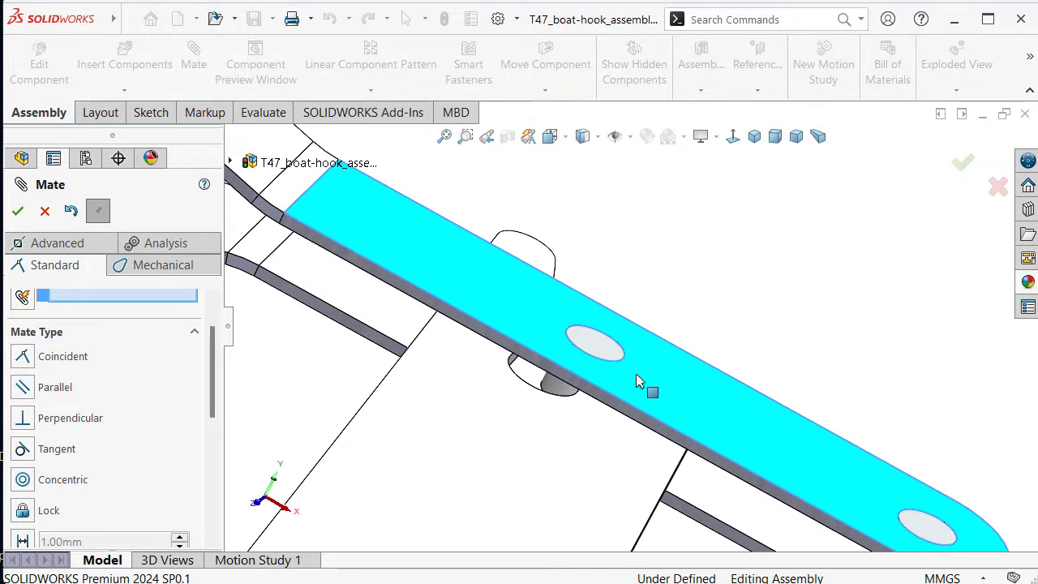
pyautogui.click(16, 211)
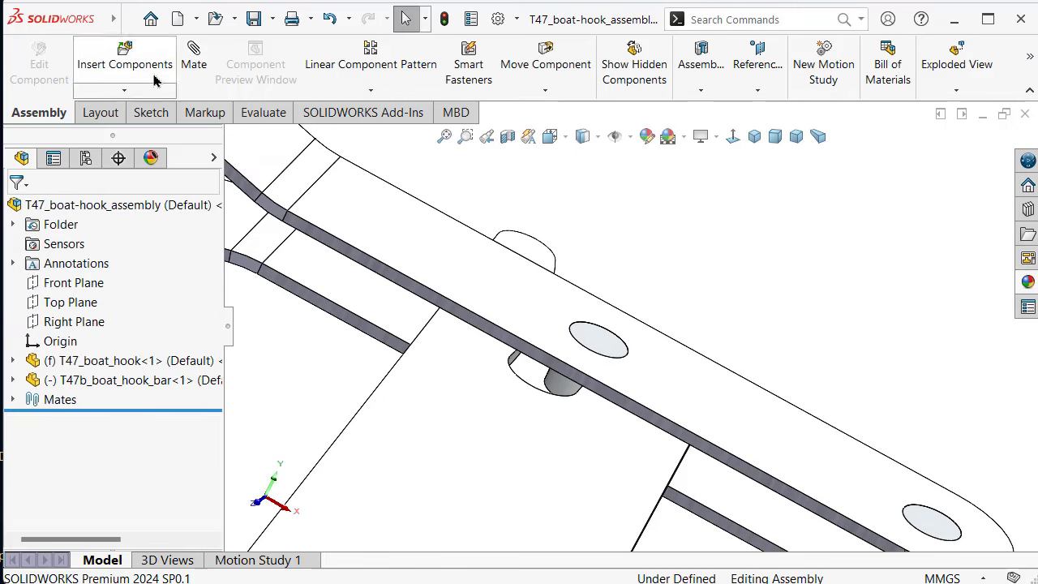
pyautogui.click(253, 114)
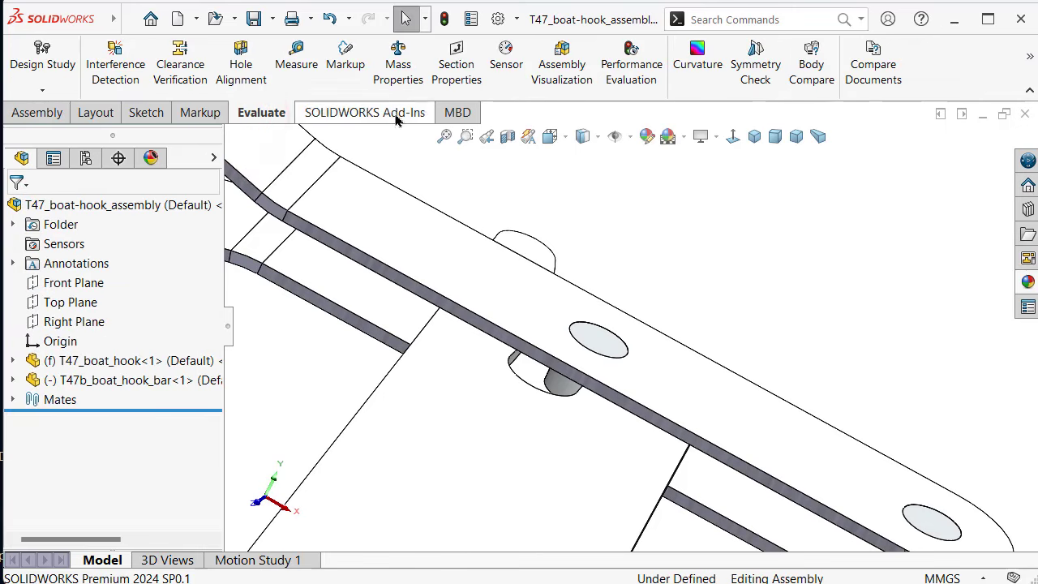
pyautogui.click(296, 57)
pyautogui.scroll(-4, 595, 351)
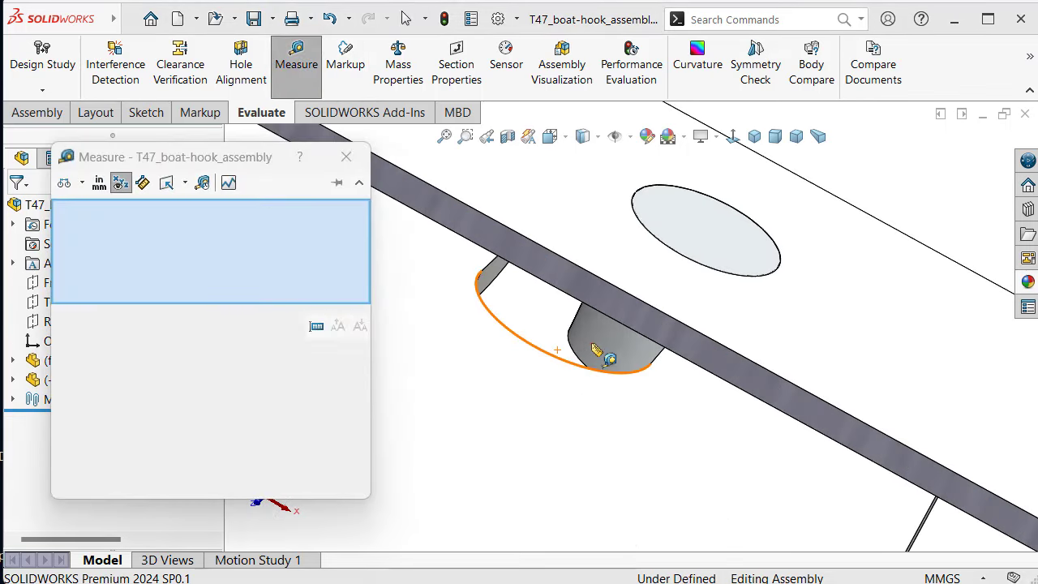
pyautogui.click(604, 352)
pyautogui.moveTo(538, 354); pyautogui.dragTo(510, 433, button='middle')
pyautogui.scroll(-2, 491, 406)
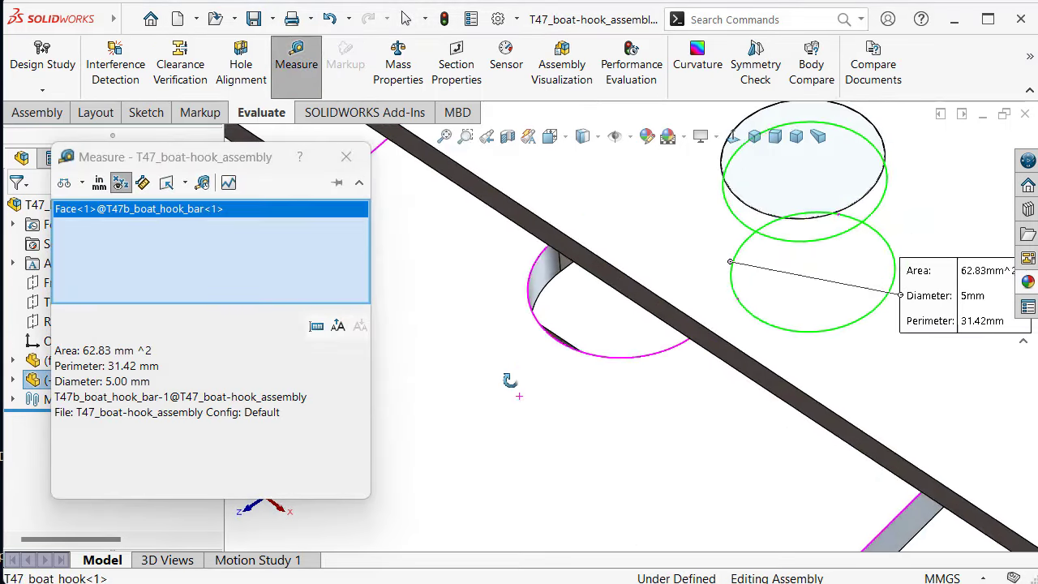
pyautogui.click(548, 281)
pyautogui.moveTo(548, 281); pyautogui.dragTo(580, 474, button='middle')
pyautogui.moveTo(570, 502); pyautogui.dragTo(571, 466)
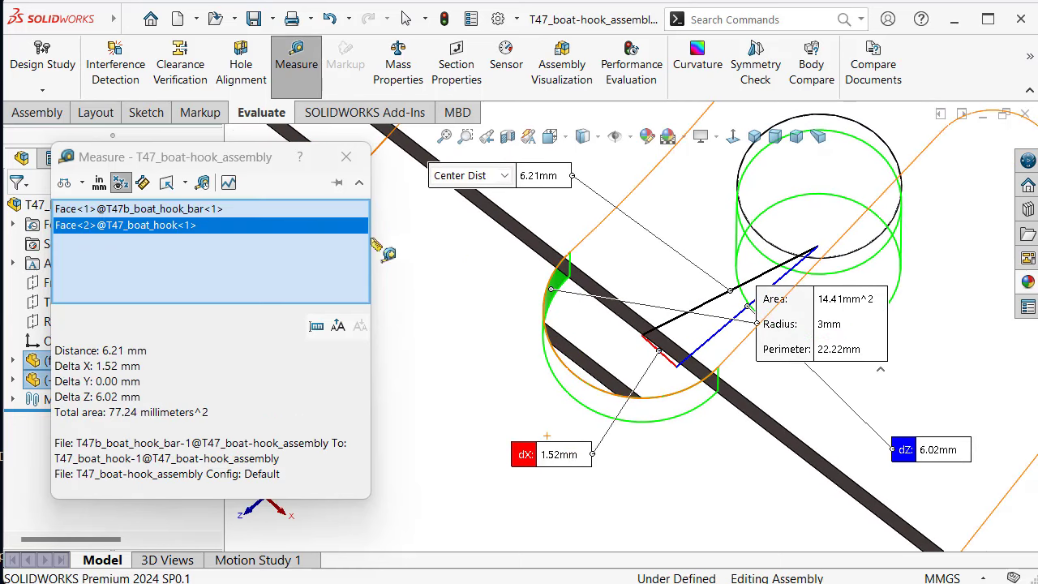
pyautogui.click(346, 158)
pyautogui.scroll(-3, 477, 243)
pyautogui.moveTo(479, 260)
pyautogui.mouseDown(button='middle')
pyautogui.moveTo(579, 316)
pyautogui.moveTo(648, 316)
pyautogui.moveTo(713, 349)
pyautogui.mouseUp(button='middle')
pyautogui.scroll(2, 744, 369)
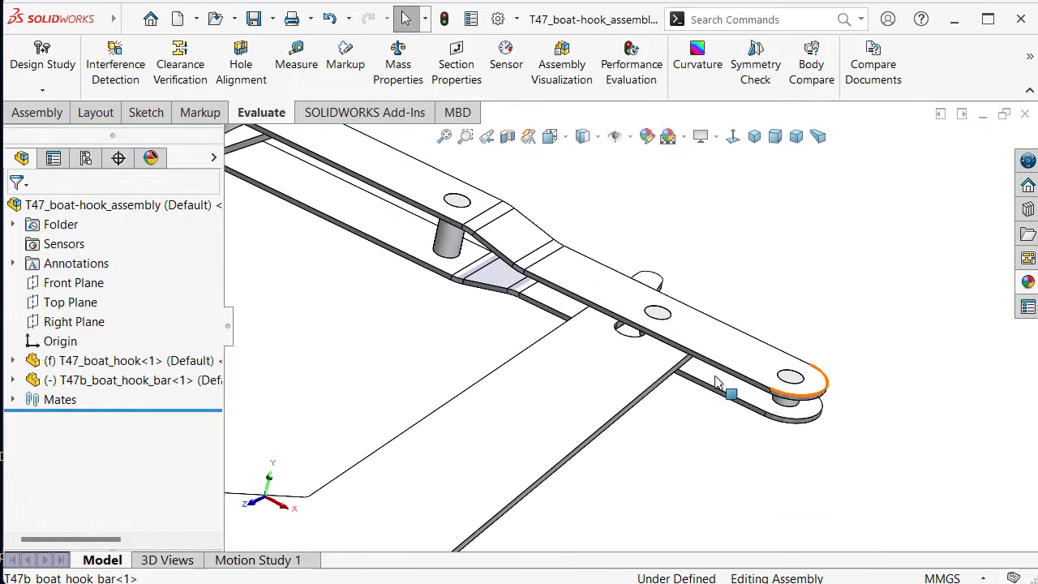
# Open T47b_boat_hook_bar for in-place editing and expand its feature list
pyautogui.click(728, 357)
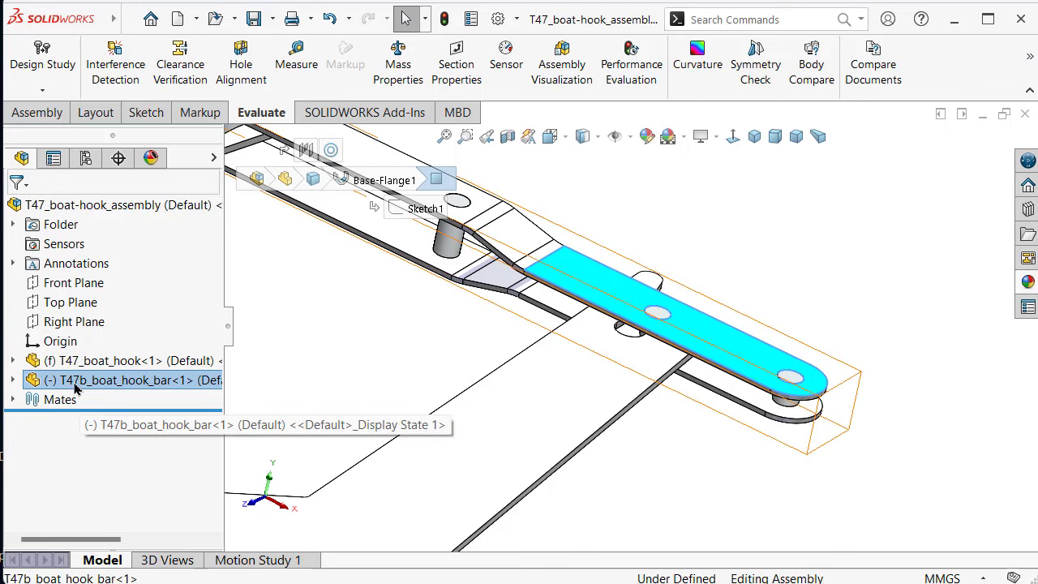
pyautogui.scroll(-3, 359, 320)
pyautogui.scroll(-2, 359, 319)
pyautogui.click(154, 379)
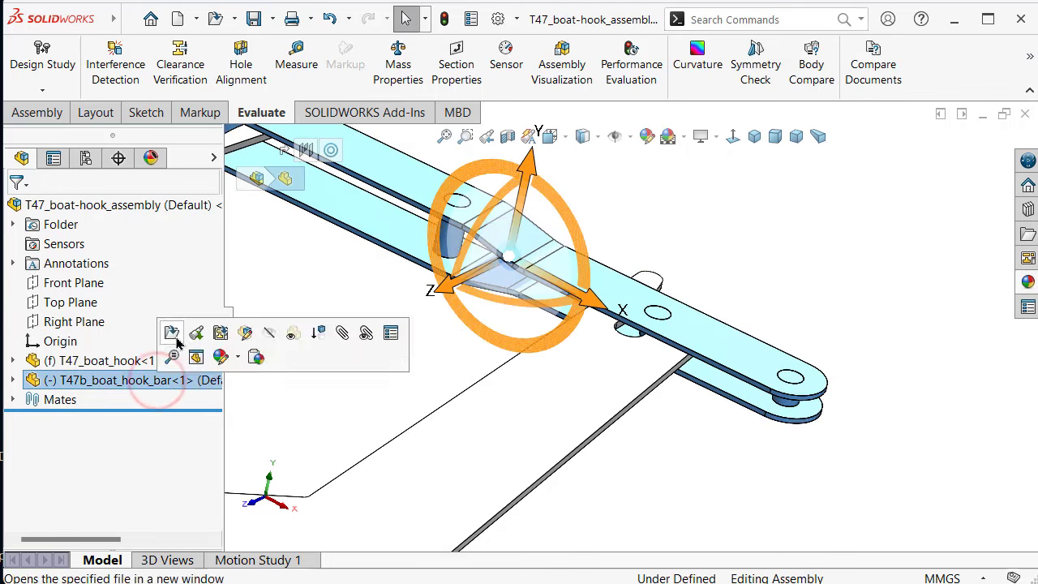
pyautogui.click(243, 332)
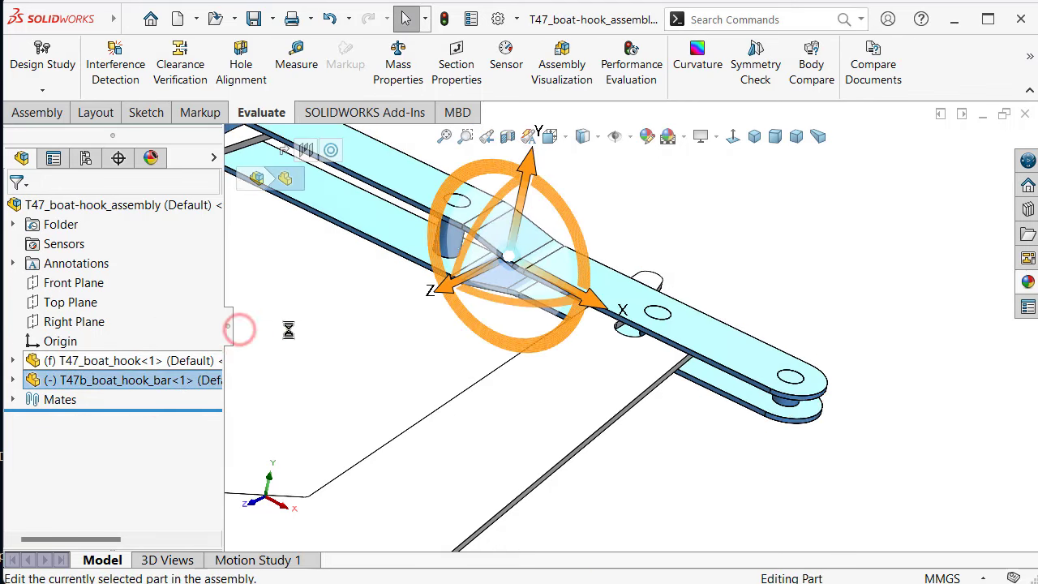
pyautogui.click(13, 380)
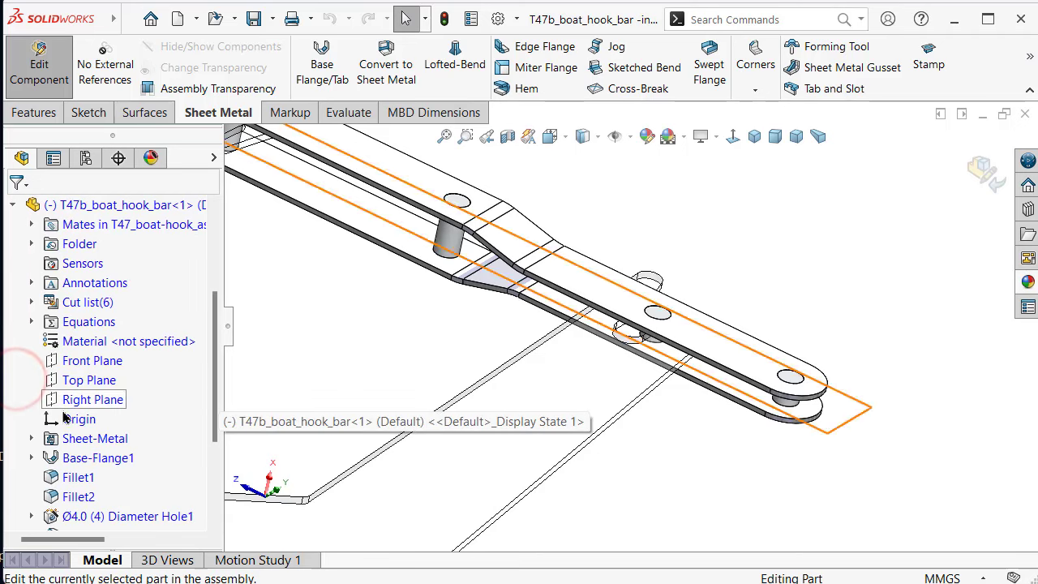
# Change the Hole1 spacing dimension from 30.00 to 31.52 mm
pyautogui.scroll(-1, 88, 432)
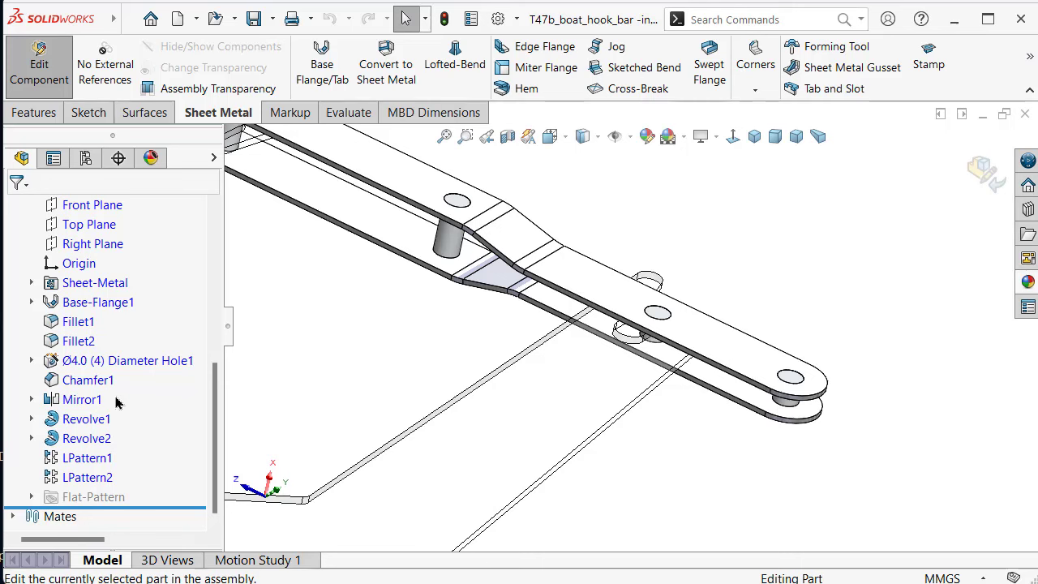
pyautogui.click(103, 362)
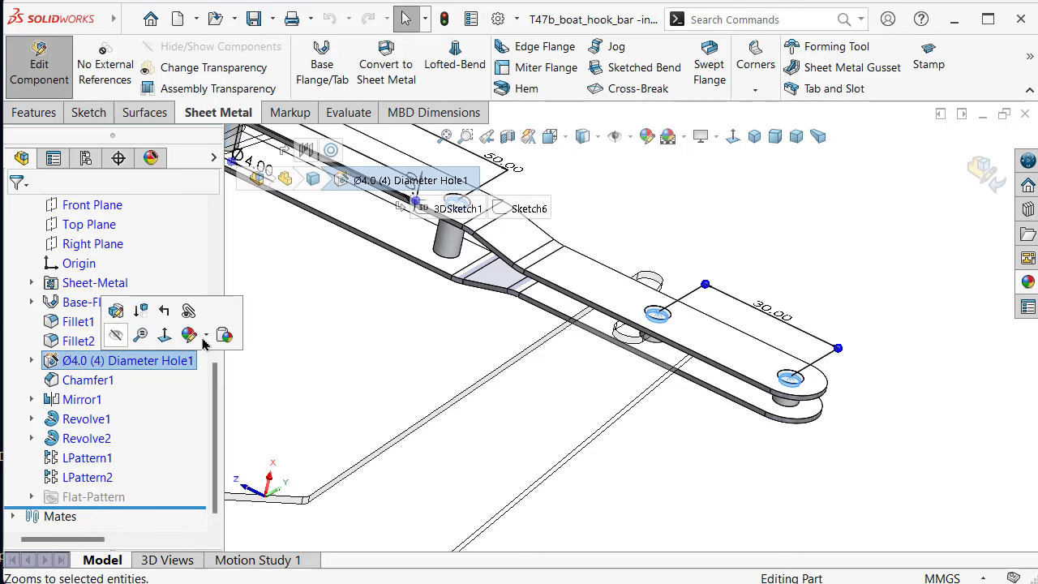
pyautogui.click(756, 312)
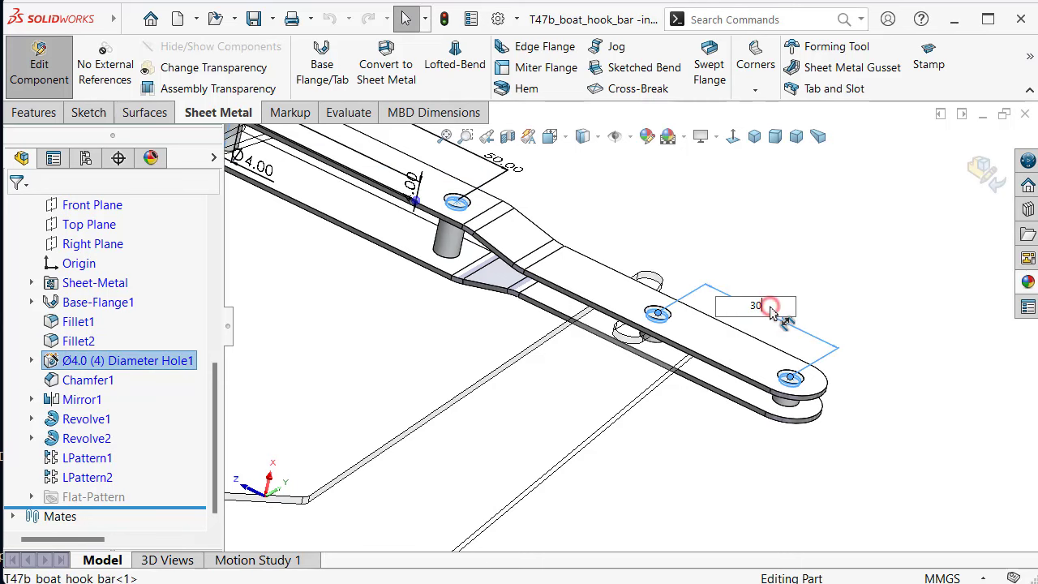
pyautogui.moveTo(771, 311); pyautogui.dragTo(759, 313)
pyautogui.write('31.52')
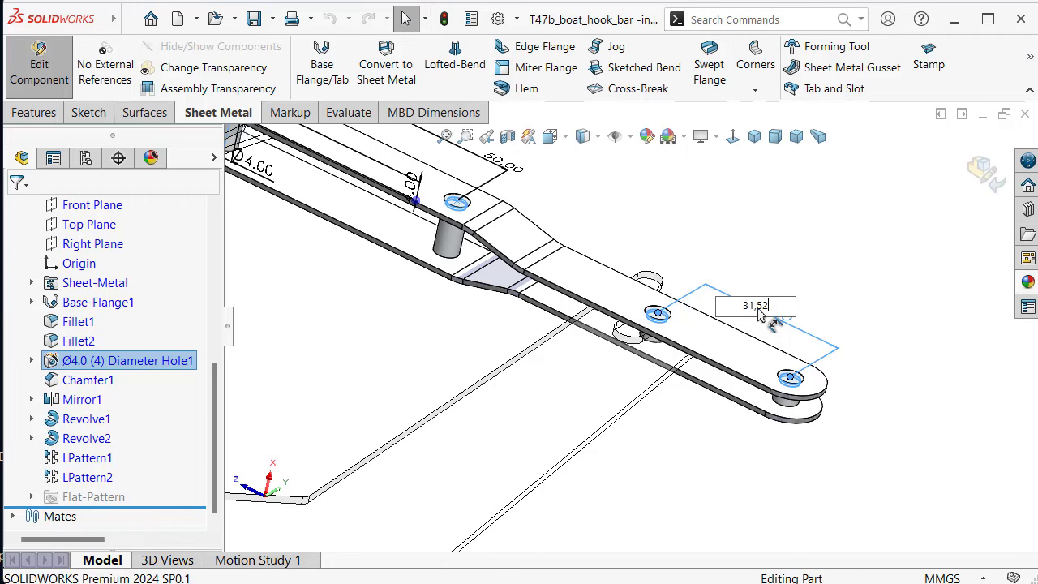
pyautogui.press('Return')
# Exit part editing and rebuild the assembly
pyautogui.click(982, 172)
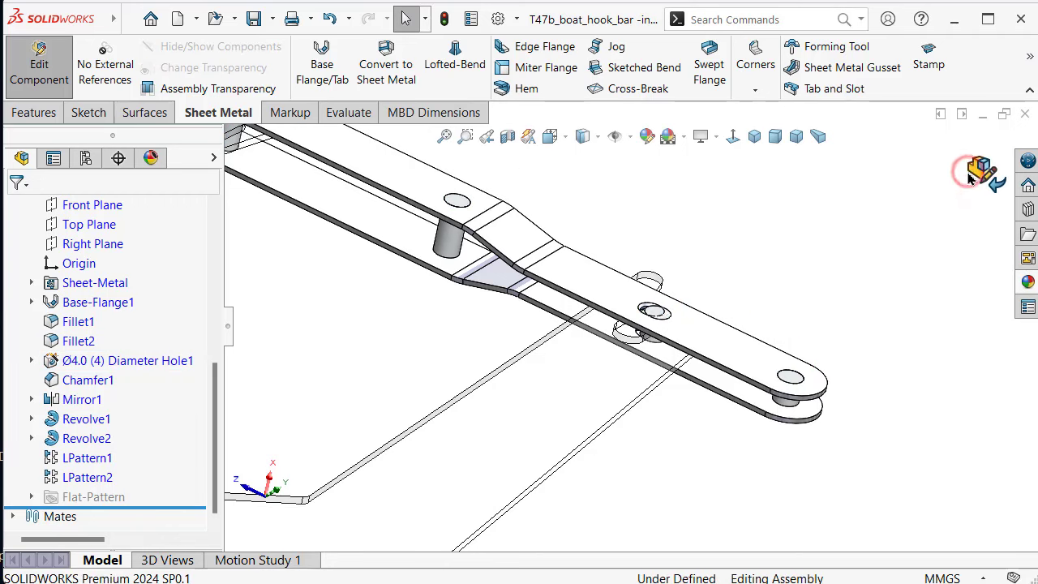
pyautogui.scroll(-5, 665, 316)
pyautogui.scroll(3, 664, 316)
pyautogui.scroll(-2, 665, 316)
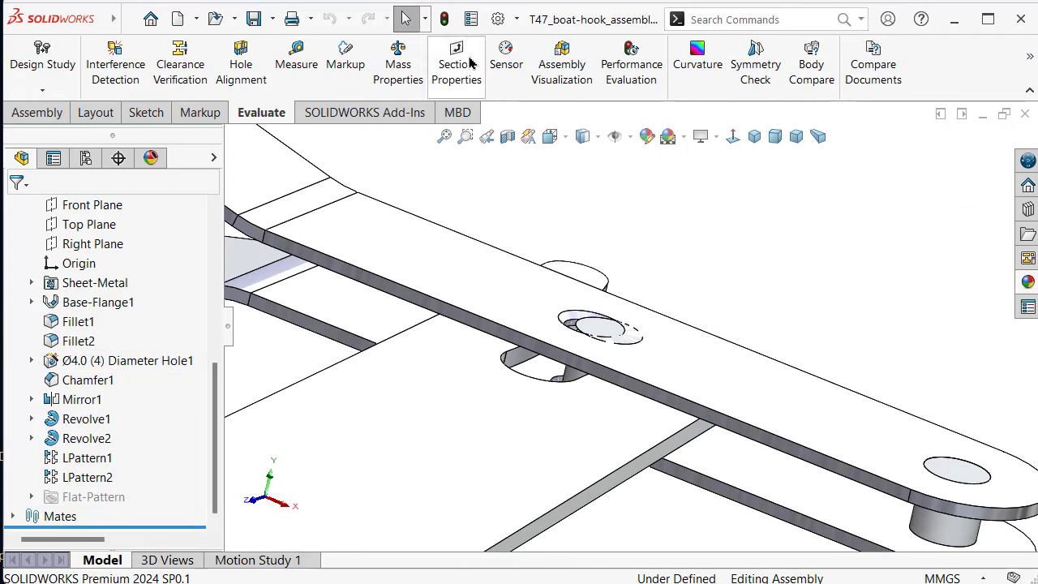
pyautogui.click(445, 20)
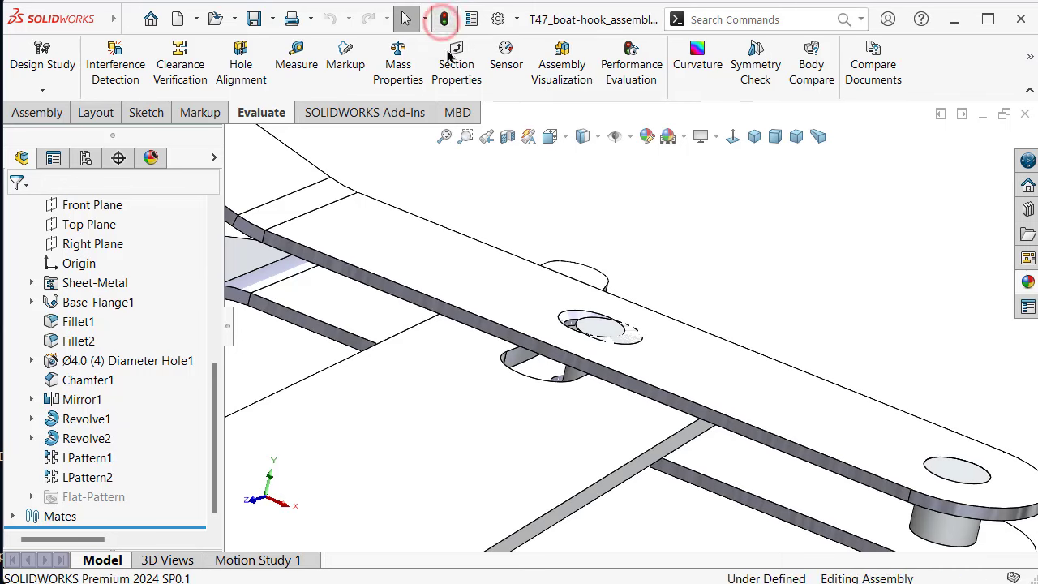
pyautogui.scroll(-3, 635, 423)
pyautogui.scroll(3, 635, 423)
pyautogui.scroll(2, 630, 352)
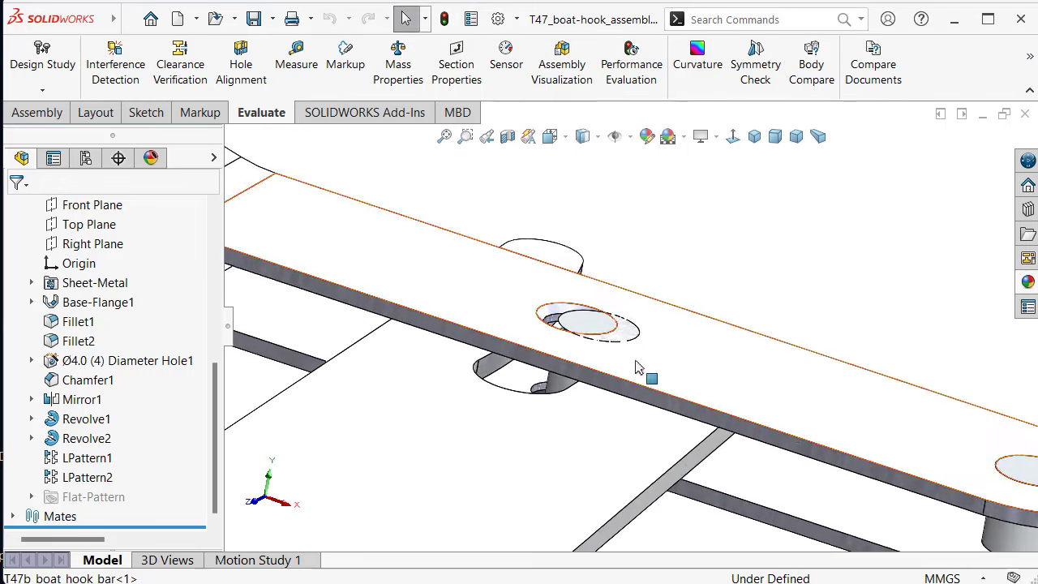
# Set the bar's LPattern1 spacing to 31.52 mm
pyautogui.click(89, 478)
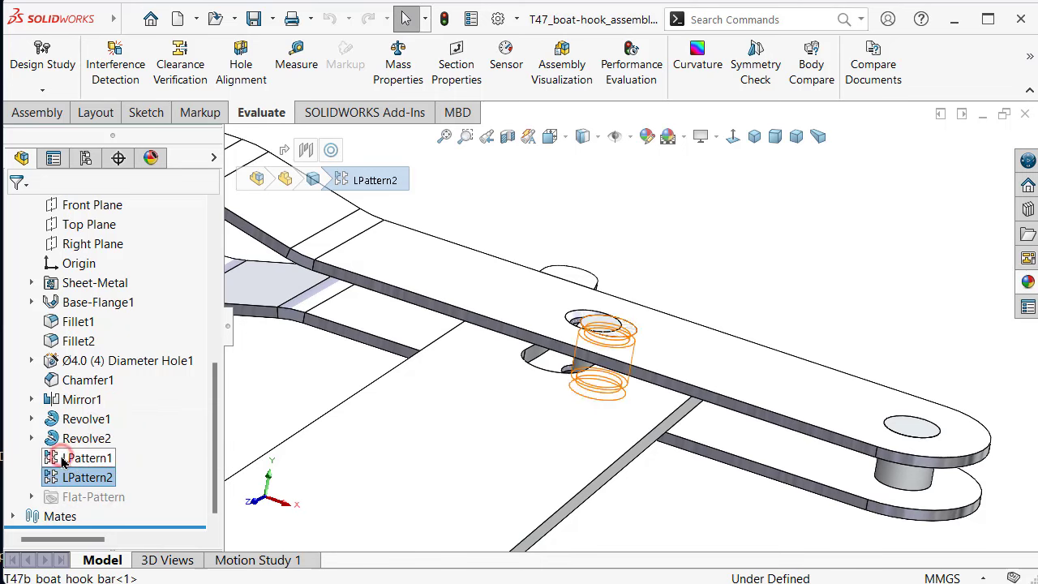
pyautogui.click(85, 458)
pyautogui.click(75, 408)
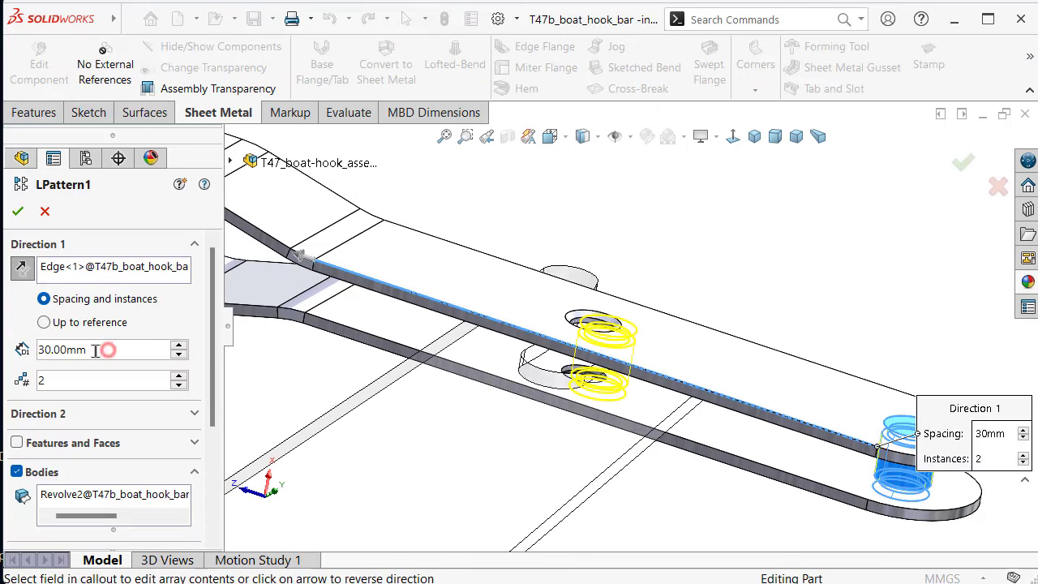
pyautogui.moveTo(95, 350); pyautogui.dragTo(61, 355)
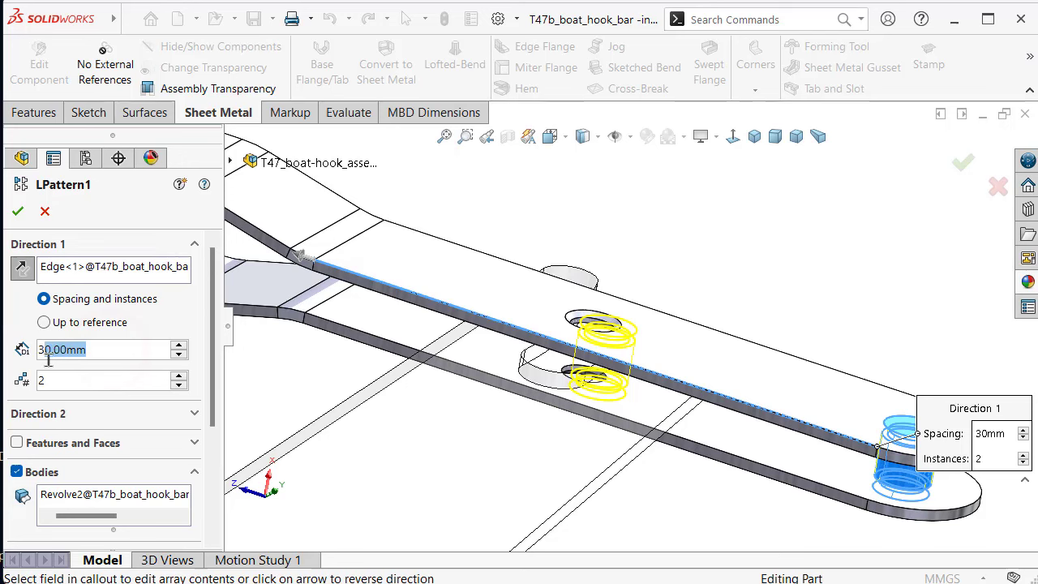
pyautogui.write('31.52')
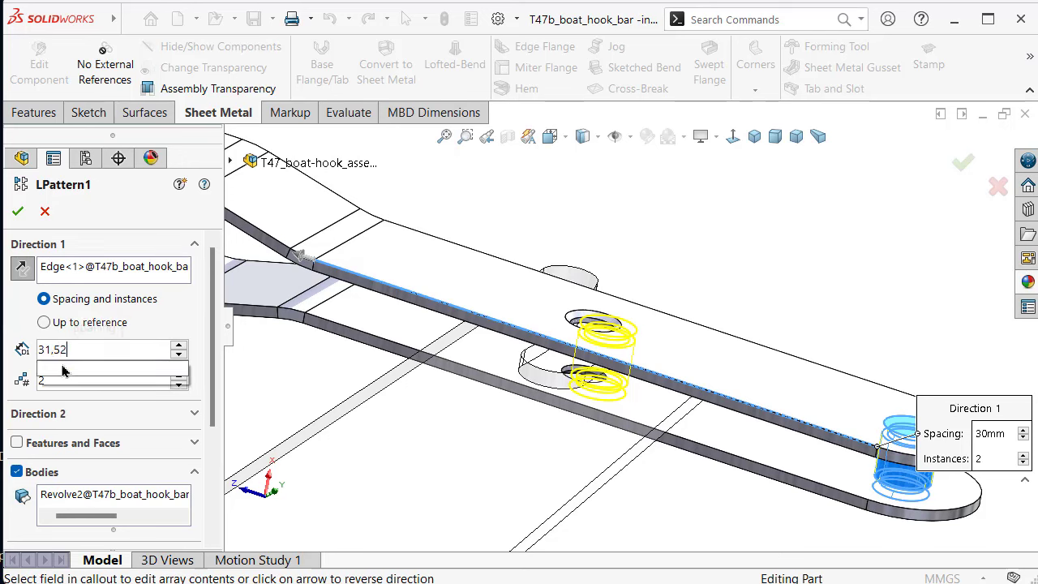
pyautogui.press('Return')
pyautogui.click(963, 163)
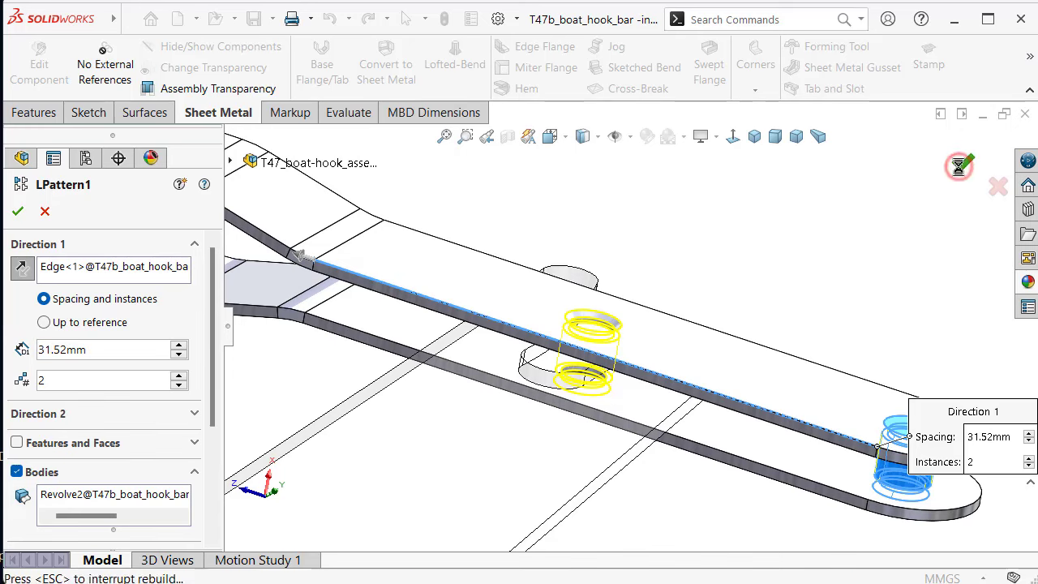
# Select the bar's top face and return from part editing to the assembly
pyautogui.moveTo(651, 303); pyautogui.dragTo(616, 382, button='middle')
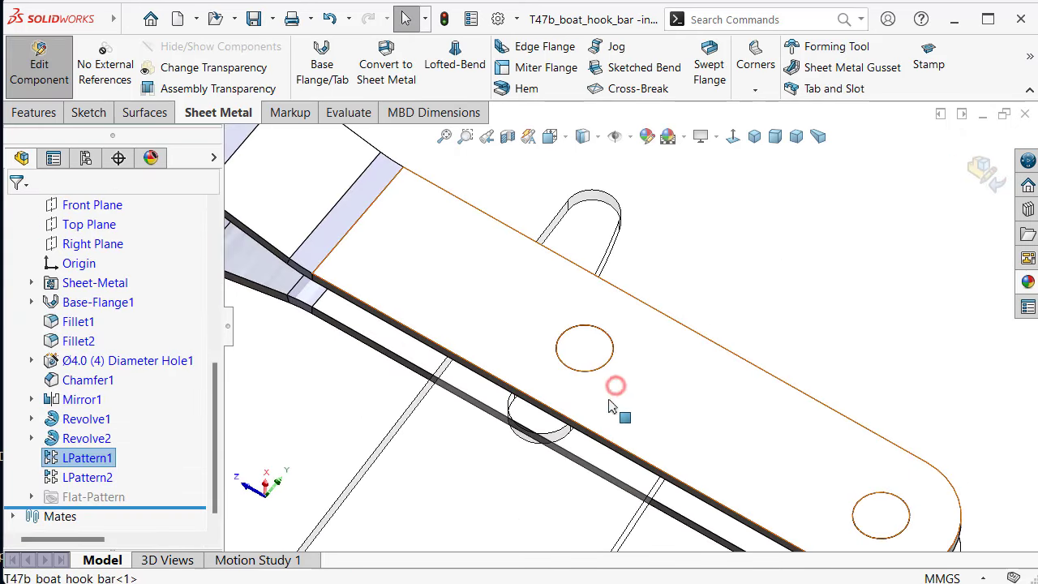
pyautogui.press('Escape')
pyautogui.click(684, 338)
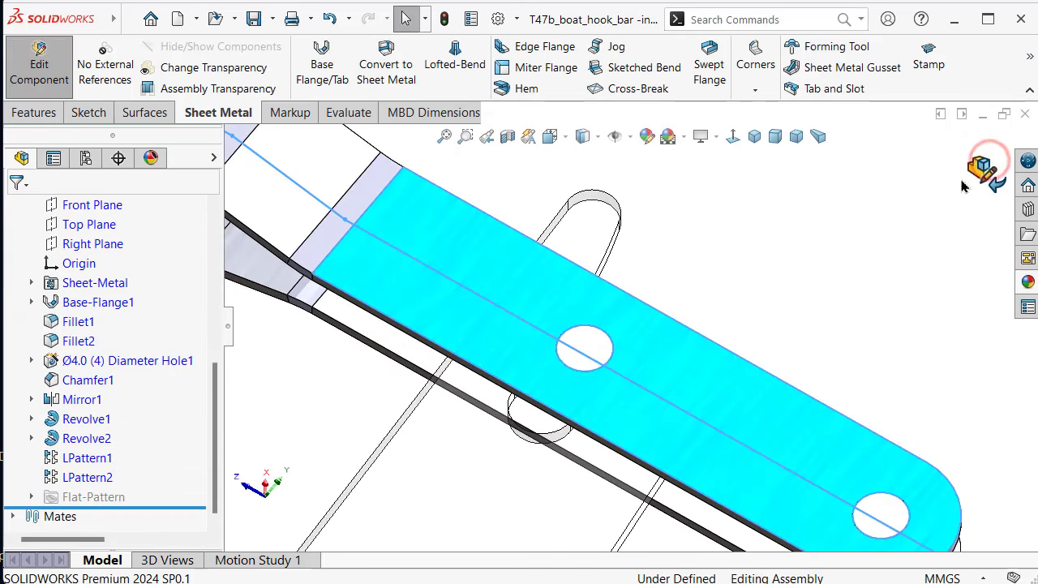
pyautogui.click(982, 168)
pyautogui.click(587, 420)
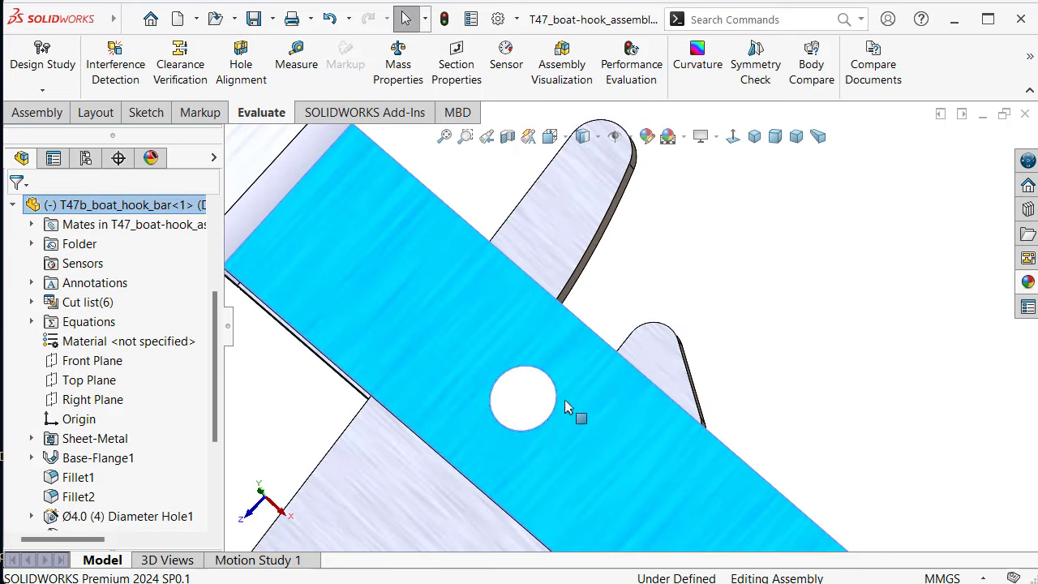
# Insert T47c_boat_hook_rod-hole as a third component and select its hole face
pyautogui.moveTo(565, 401)
pyautogui.mouseDown(button='middle')
pyautogui.moveTo(532, 354)
pyautogui.moveTo(602, 255)
pyautogui.moveTo(581, 338)
pyautogui.mouseUp(button='middle')
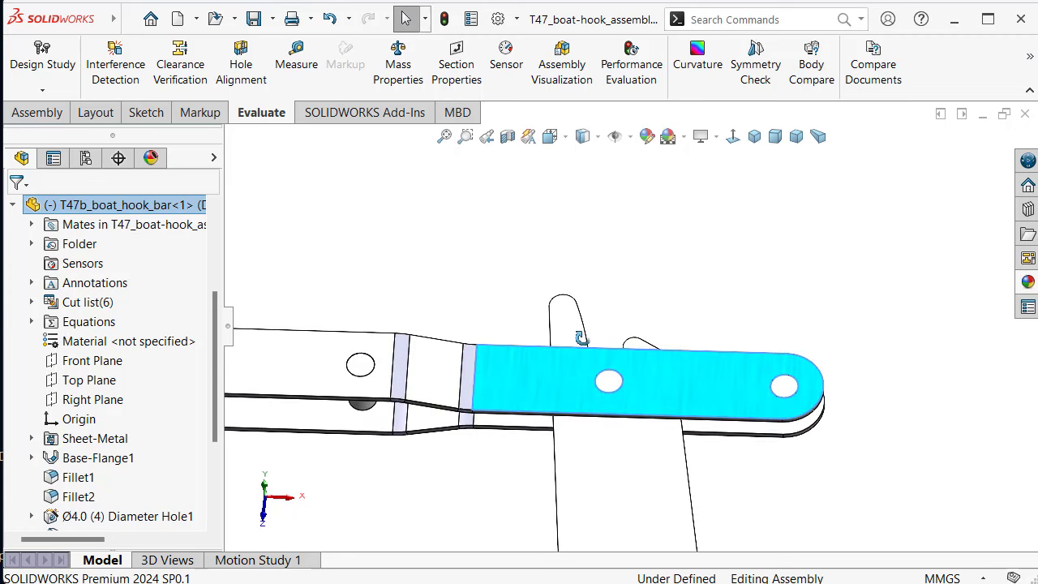
pyautogui.click(776, 223)
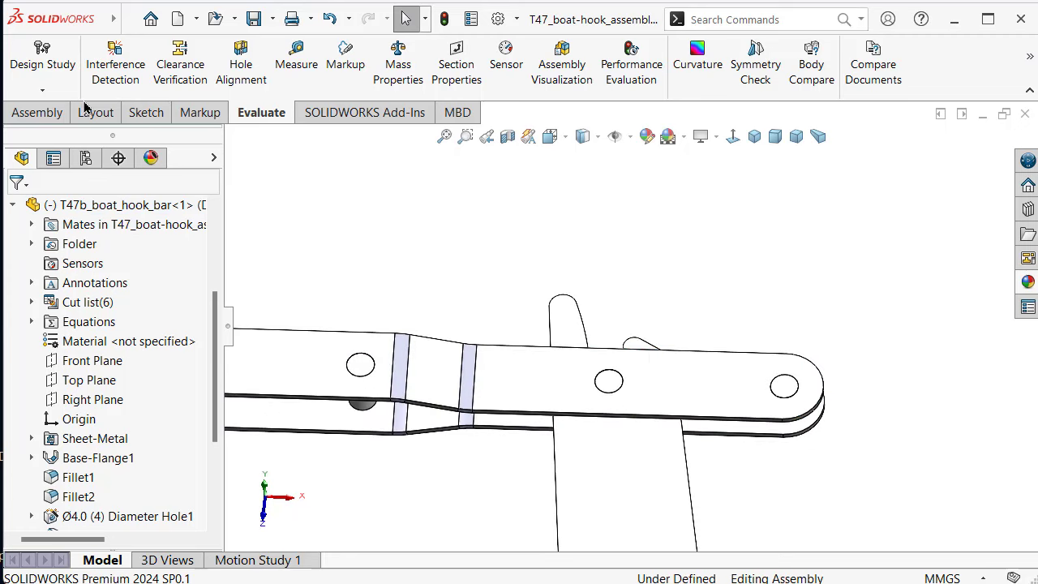
pyautogui.click(41, 114)
pyautogui.click(114, 65)
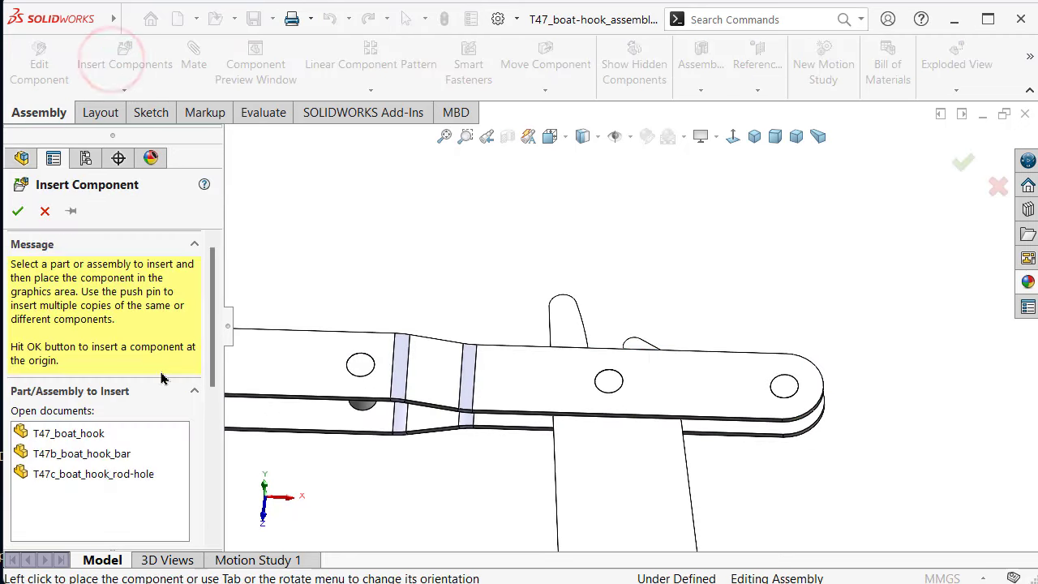
pyautogui.click(93, 477)
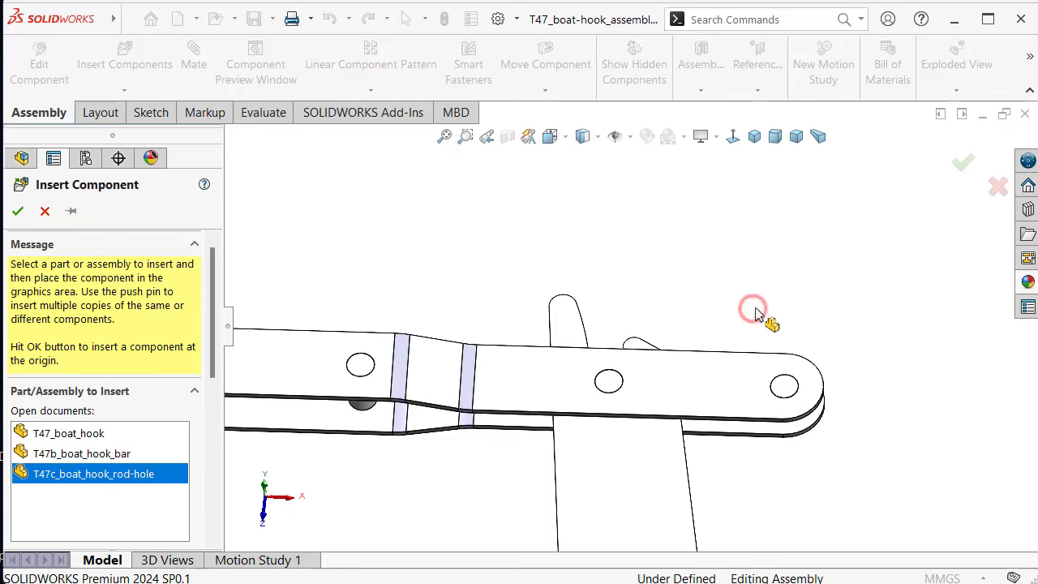
pyautogui.scroll(-2, 770, 332)
pyautogui.scroll(-3, 800, 365)
pyautogui.scroll(-3, 764, 250)
pyautogui.scroll(-2, 710, 202)
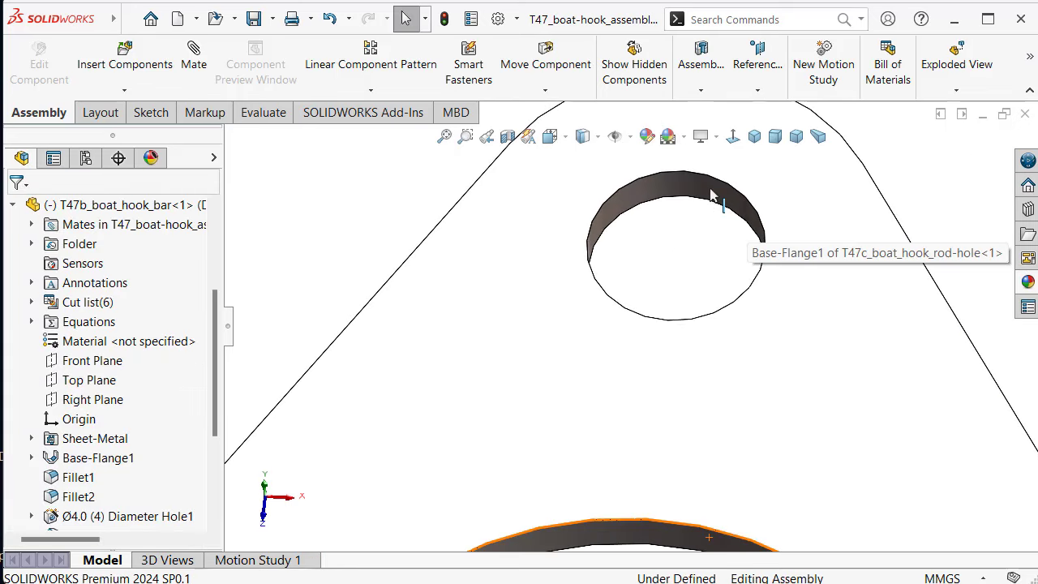
pyautogui.click(711, 199)
pyautogui.scroll(4, 741, 273)
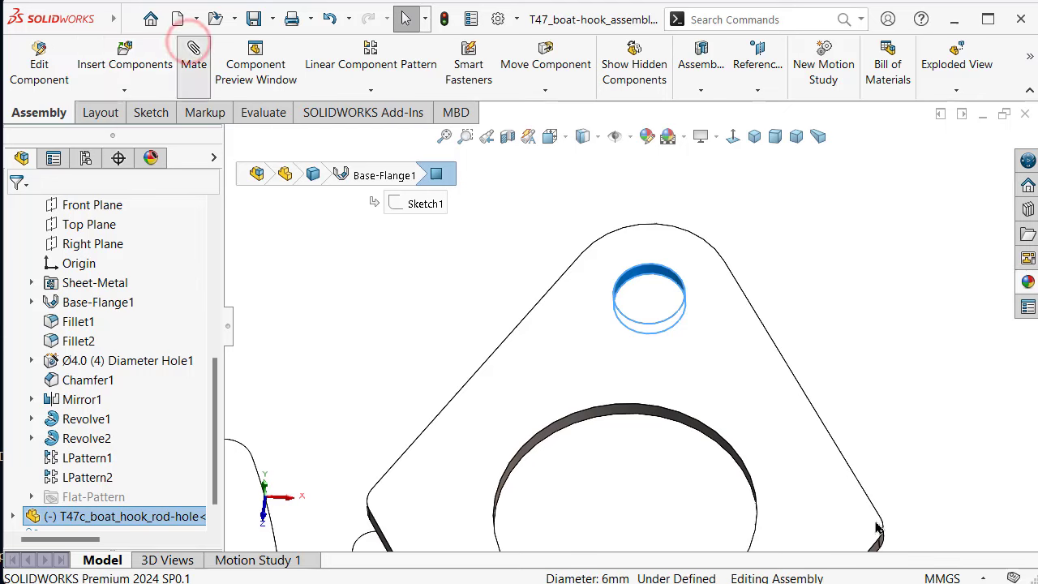
# Mate the rod-hole plate's hole concentric with the bar's end hole
pyautogui.moveTo(714, 491)
pyautogui.mouseDown(button='middle')
pyautogui.moveTo(609, 320)
pyautogui.moveTo(664, 507)
pyautogui.mouseUp(button='middle')
pyautogui.click(655, 494)
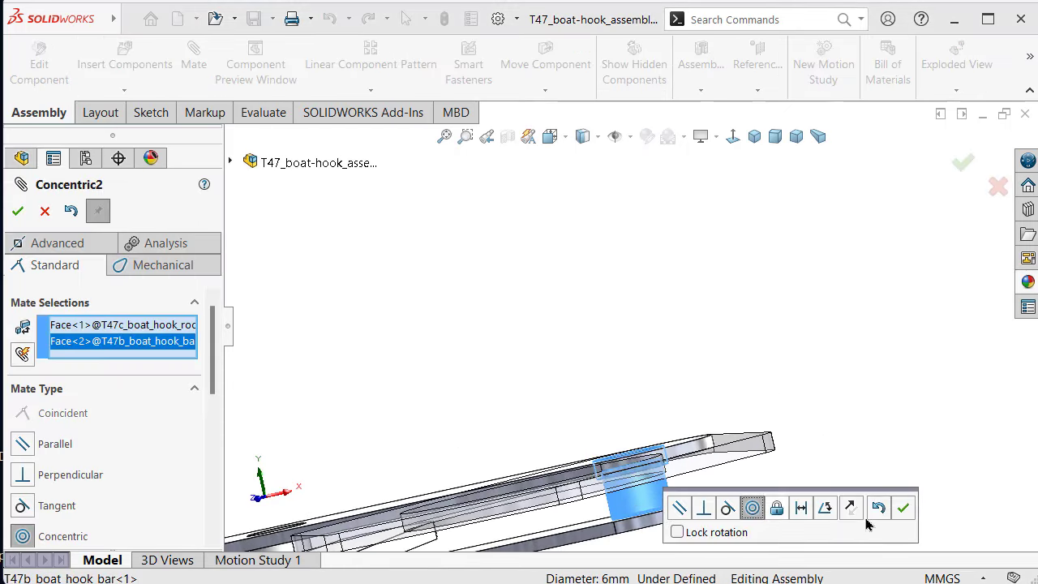
pyautogui.click(906, 504)
pyautogui.moveTo(658, 395)
pyautogui.mouseDown(button='middle')
pyautogui.moveTo(697, 354)
pyautogui.moveTo(667, 317)
pyautogui.moveTo(670, 457)
pyautogui.moveTo(714, 470)
pyautogui.moveTo(648, 452)
pyautogui.mouseUp(button='middle')
pyautogui.moveTo(708, 438)
pyautogui.mouseDown(button='middle')
pyautogui.moveTo(754, 417)
pyautogui.moveTo(754, 437)
pyautogui.mouseUp(button='middle')
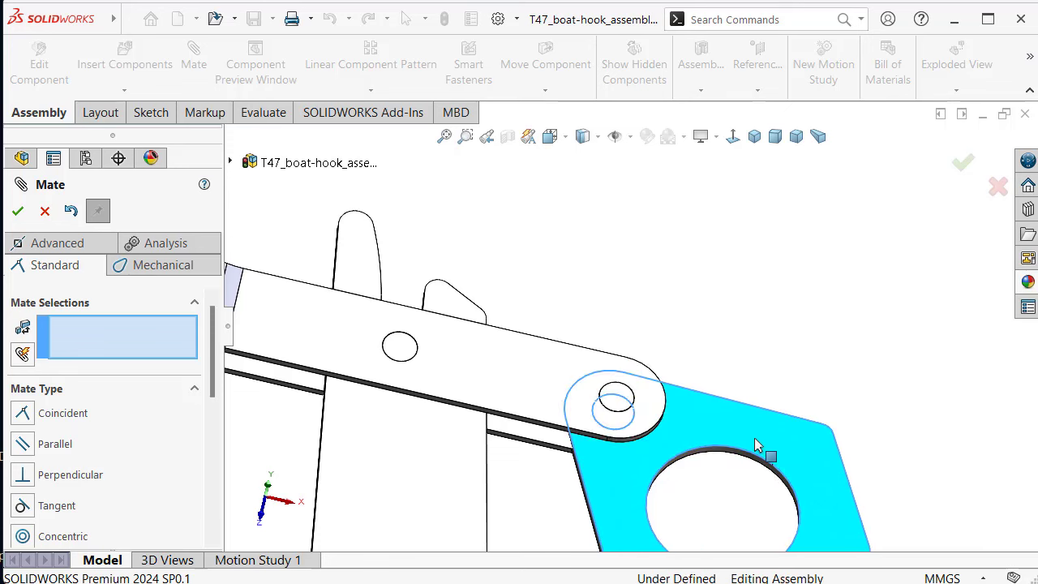
# Add a Width mate between the bar's two side faces and the hex plate's two faces
pyautogui.click(77, 242)
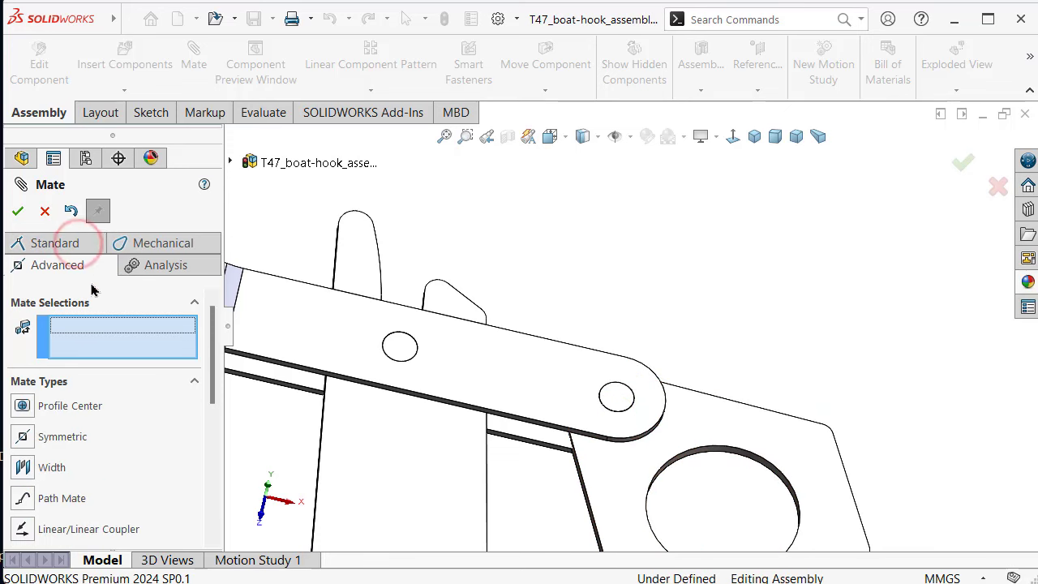
pyautogui.click(26, 469)
pyautogui.click(554, 430)
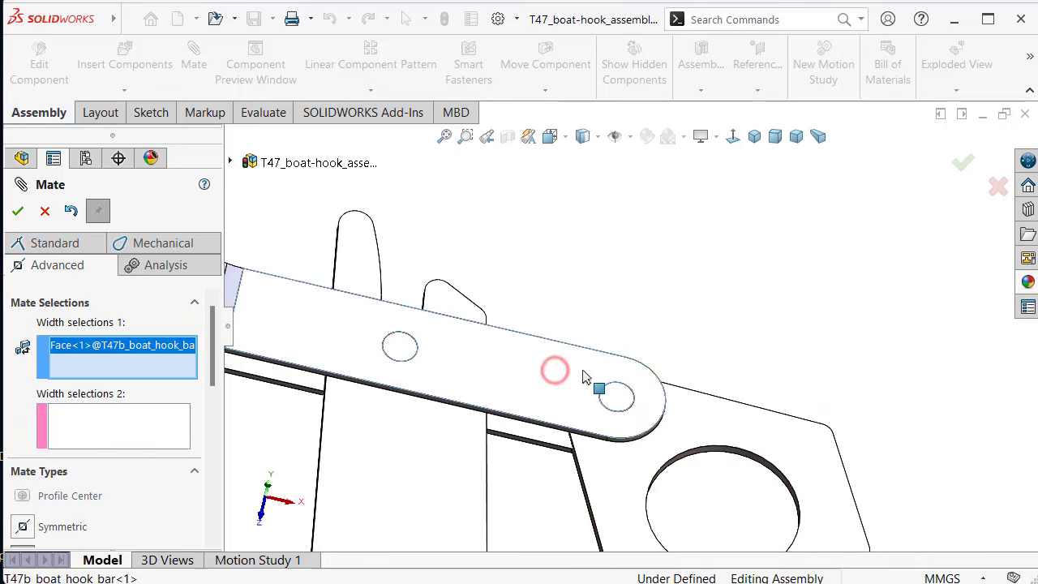
pyautogui.moveTo(589, 377)
pyautogui.mouseDown(button='middle')
pyautogui.moveTo(552, 371)
pyautogui.moveTo(418, 419)
pyautogui.mouseUp(button='middle')
pyautogui.click(626, 382)
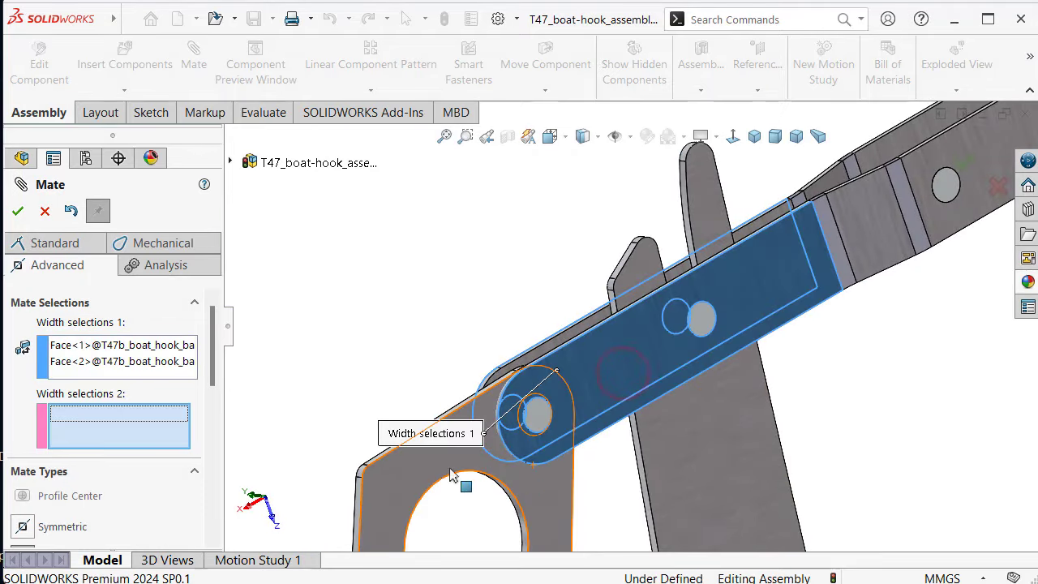
pyautogui.click(412, 483)
pyautogui.moveTo(410, 480); pyautogui.dragTo(403, 361, button='middle')
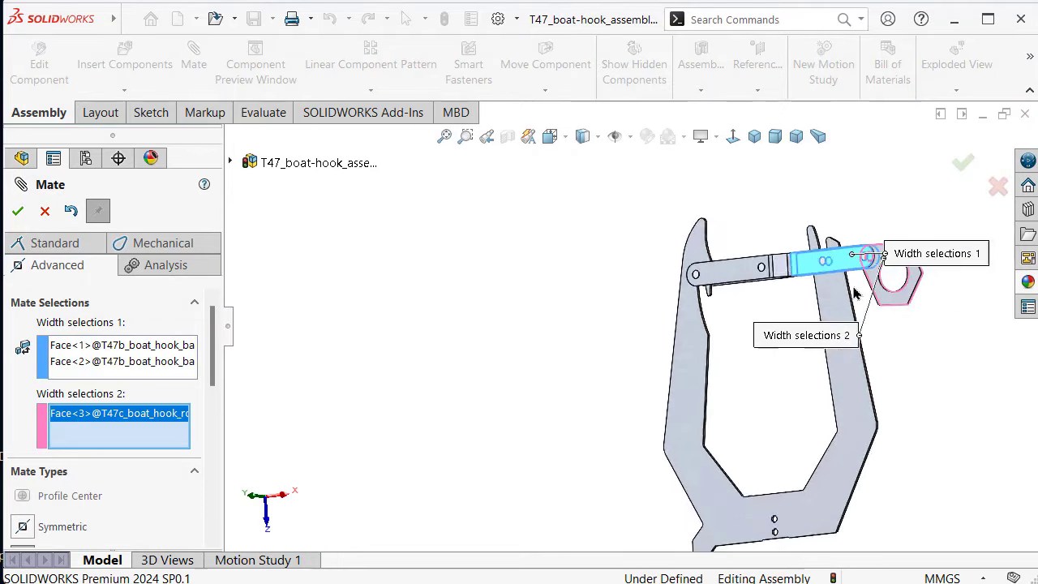
pyautogui.click(886, 318)
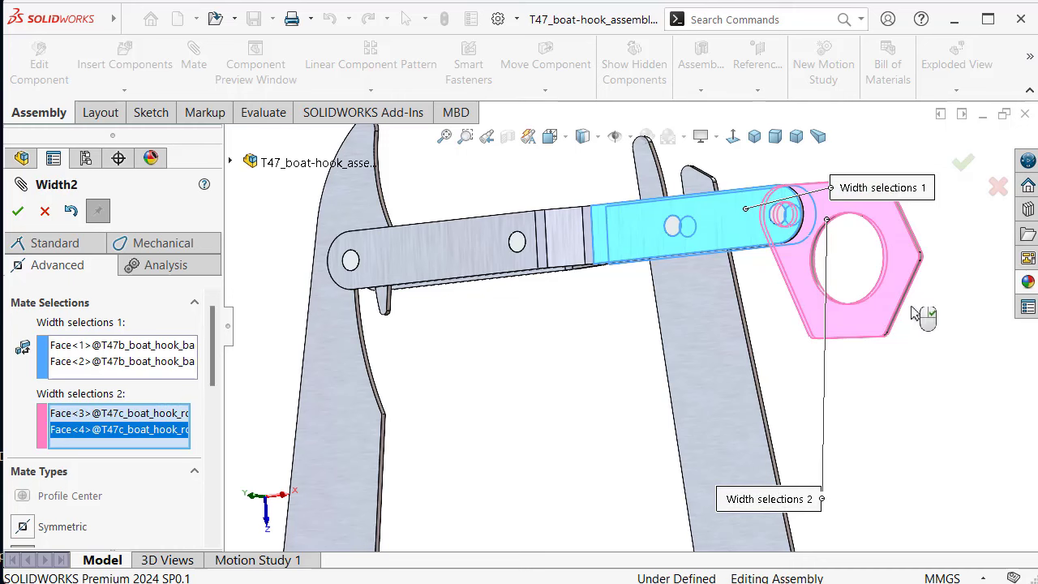
pyautogui.click(968, 161)
# Drag the hex plate and bar to test that the linkage swings
pyautogui.moveTo(851, 362); pyautogui.dragTo(717, 340, button='middle')
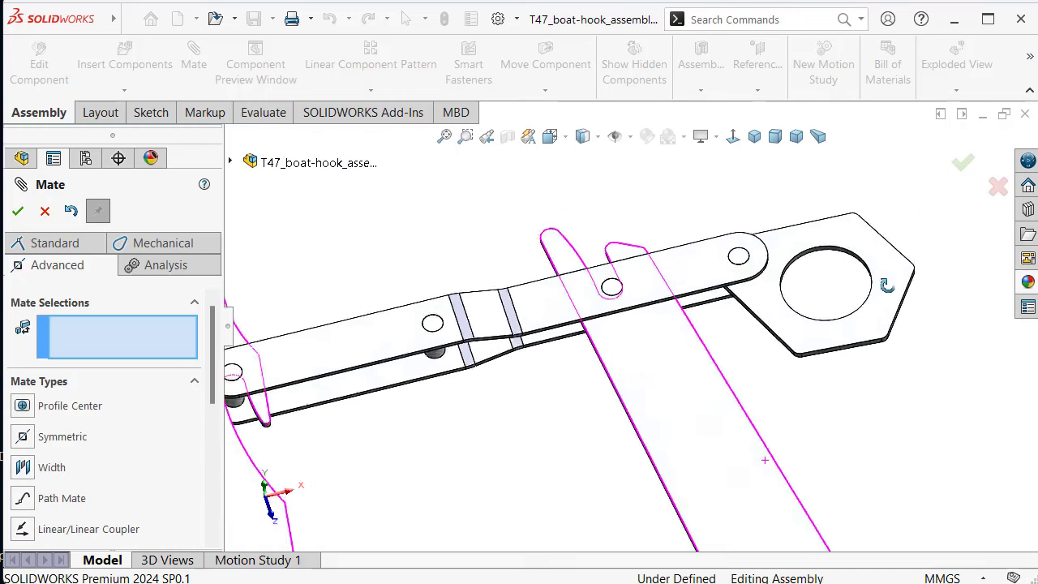
pyautogui.moveTo(754, 269)
pyautogui.mouseDown()
pyautogui.moveTo(690, 213)
pyautogui.moveTo(649, 209)
pyautogui.moveTo(757, 213)
pyautogui.moveTo(787, 302)
pyautogui.moveTo(778, 251)
pyautogui.moveTo(776, 268)
pyautogui.mouseUp()
pyautogui.click(18, 212)
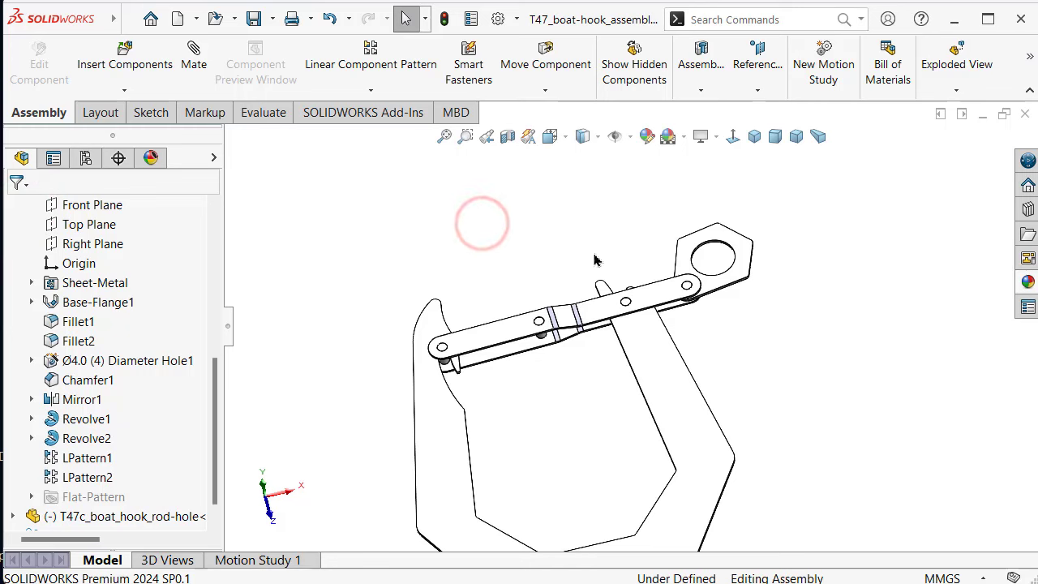
pyautogui.moveTo(594, 259); pyautogui.dragTo(620, 347, button='middle')
pyautogui.moveTo(661, 314); pyautogui.dragTo(639, 308)
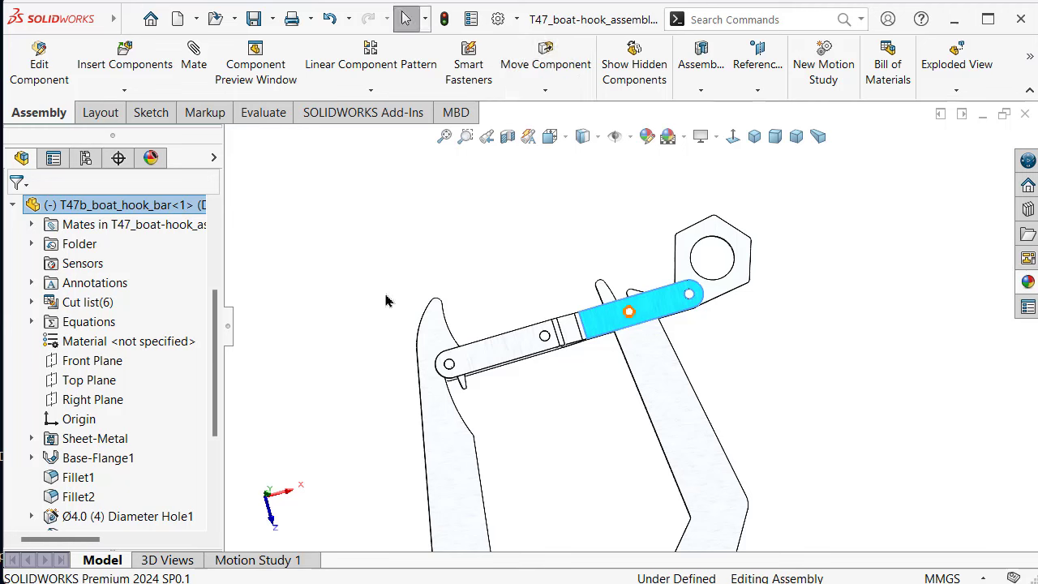
# In the Mates folder, suppress the Concentric1 mate so the bar is no longer pinned to the hook
pyautogui.click(325, 241)
pyautogui.scroll(-3, 158, 403)
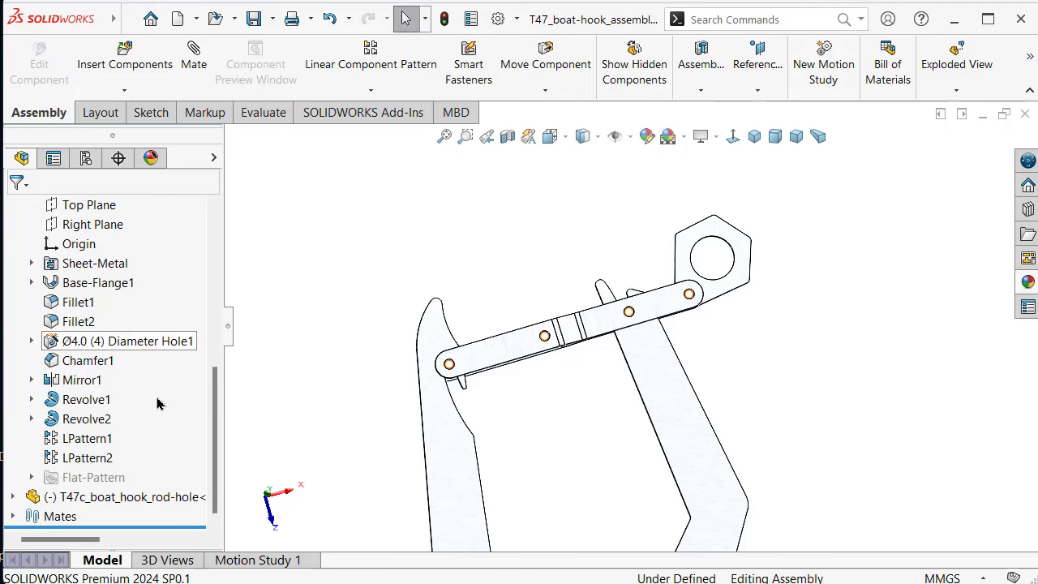
pyautogui.click(13, 518)
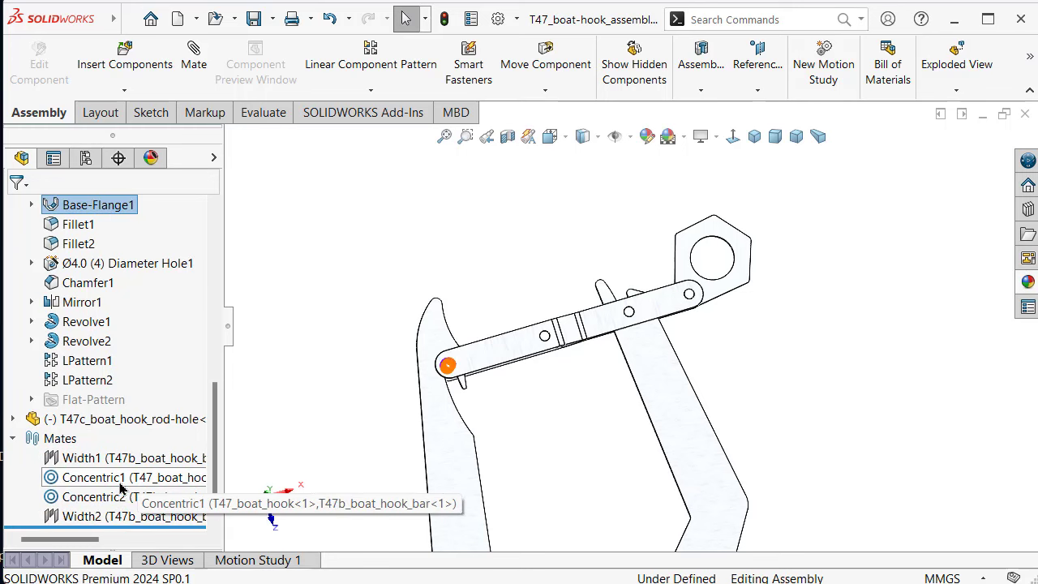
pyautogui.click(120, 483)
pyautogui.click(160, 435)
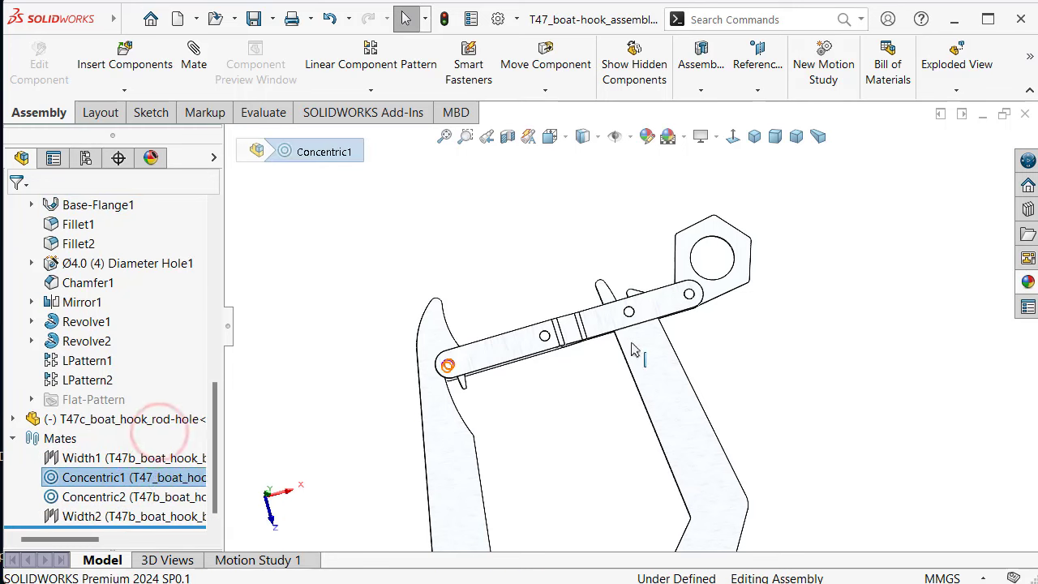
# Mate the bar's 5 mm pin concentric with the rounded end of the hook plate's slot
pyautogui.moveTo(646, 309); pyautogui.dragTo(621, 298)
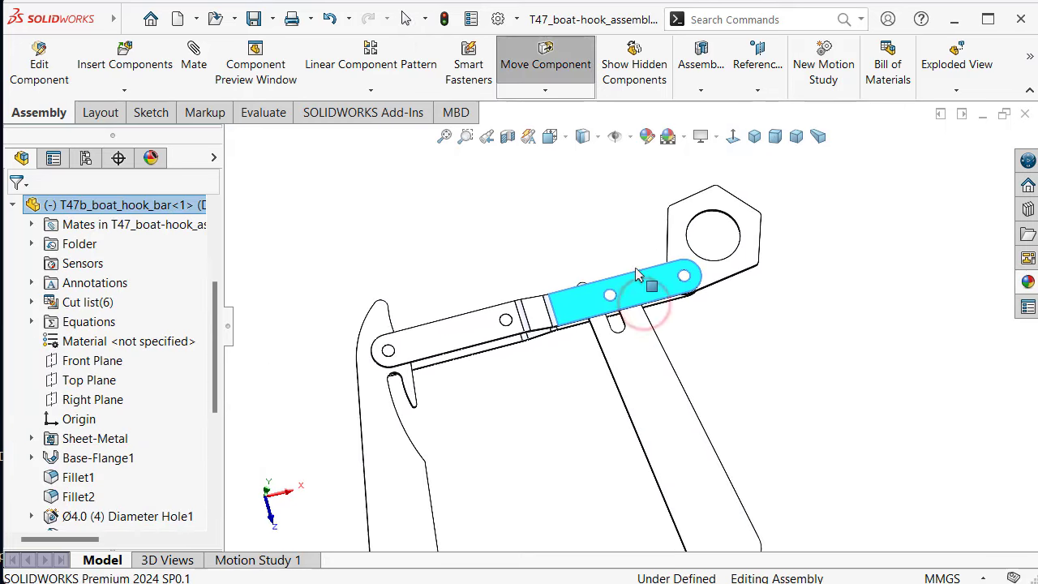
pyautogui.scroll(-3, 621, 301)
pyautogui.scroll(-3, 621, 304)
pyautogui.moveTo(621, 304); pyautogui.dragTo(633, 361, button='middle')
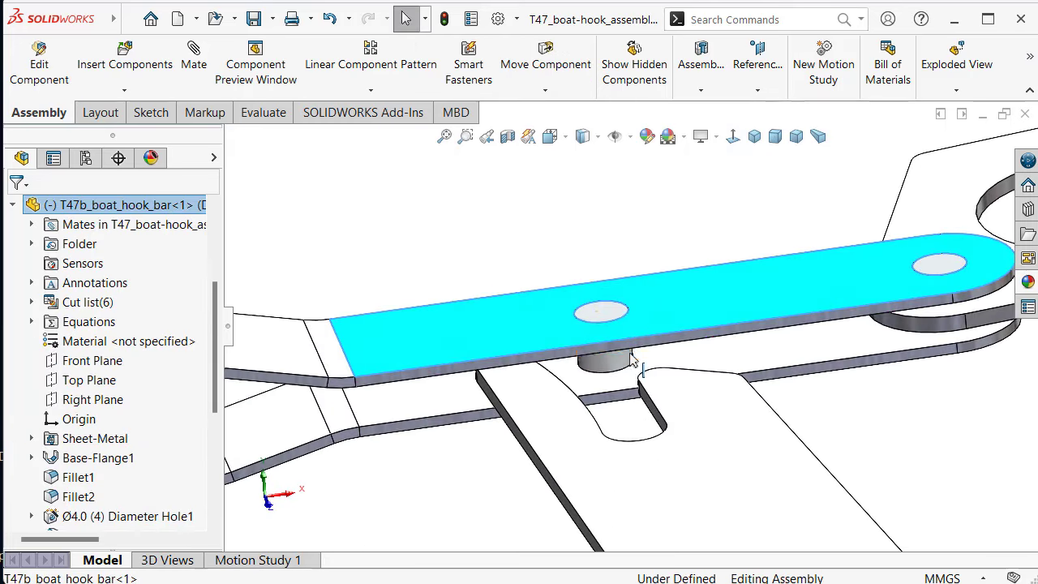
pyautogui.click(621, 362)
pyautogui.click(834, 258)
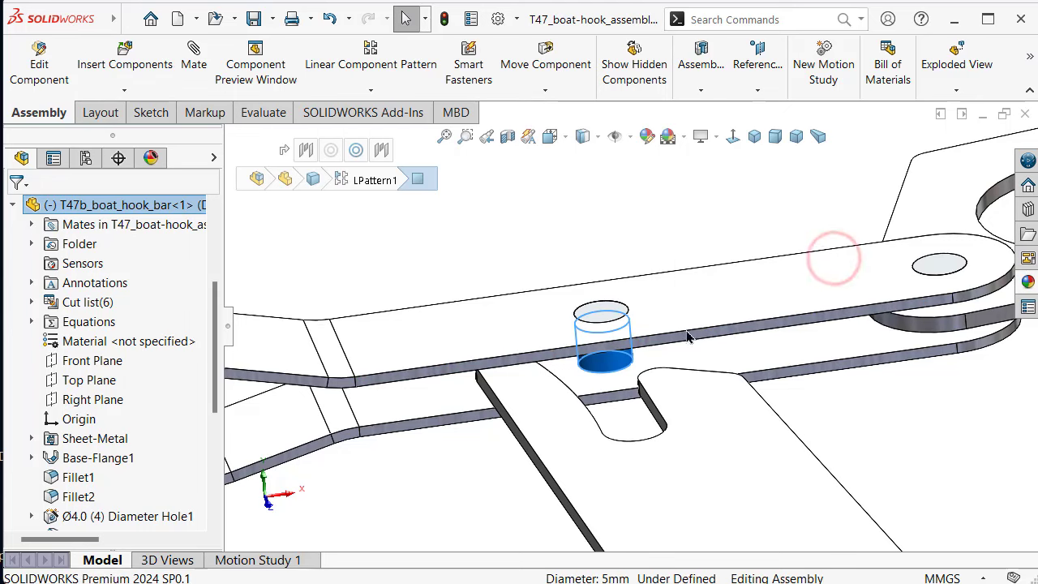
pyautogui.moveTo(627, 365); pyautogui.dragTo(673, 461, button='middle')
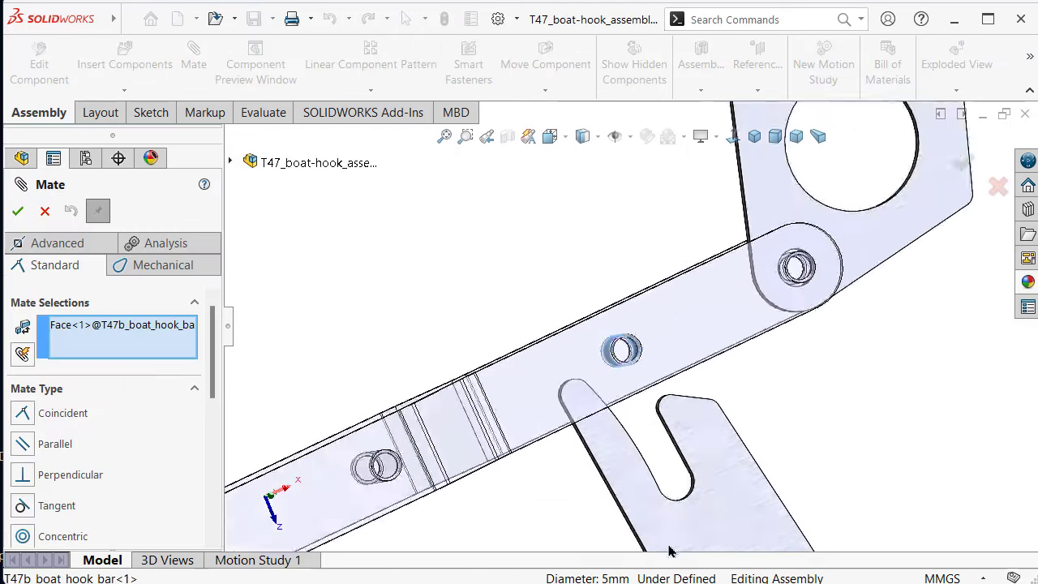
pyautogui.scroll(-3, 673, 461)
pyautogui.scroll(2, 677, 446)
pyautogui.click(705, 397)
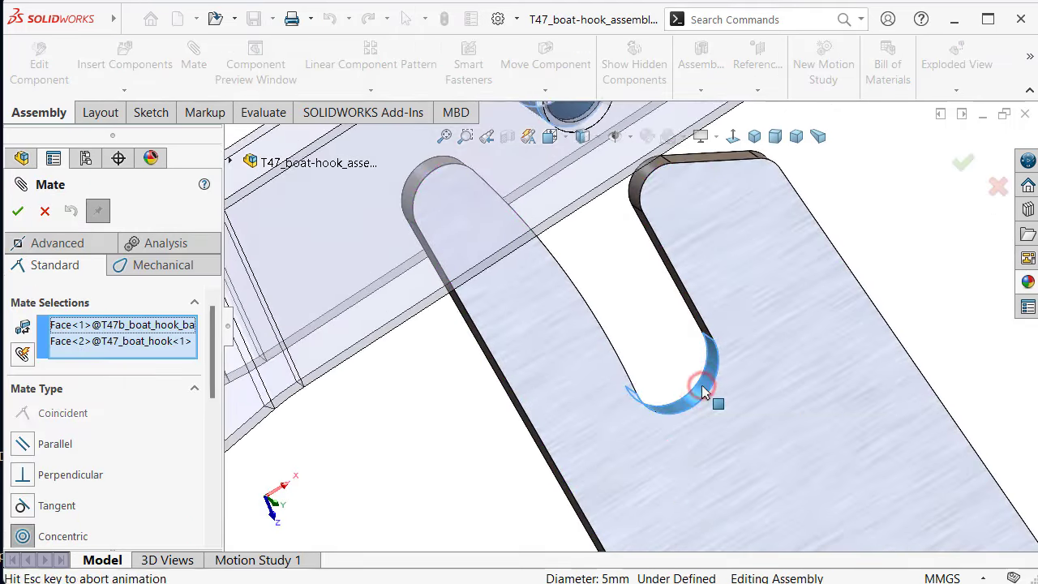
pyautogui.press('Return')
# Drag the link bar to swing the linkage and test the new slot mate
pyautogui.scroll(3, 649, 434)
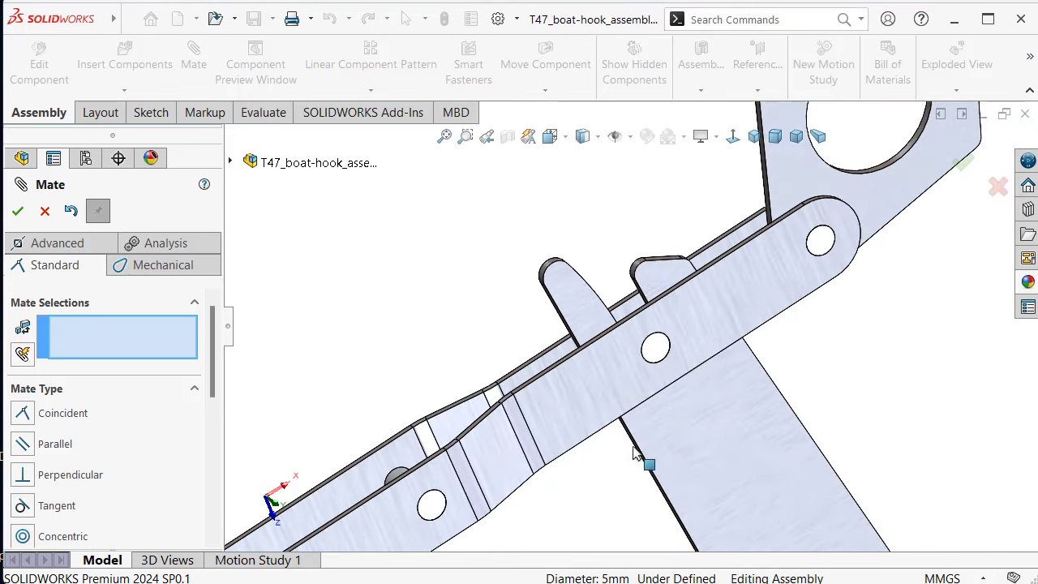
pyautogui.scroll(2, 600, 450)
pyautogui.moveTo(483, 445); pyautogui.dragTo(545, 436)
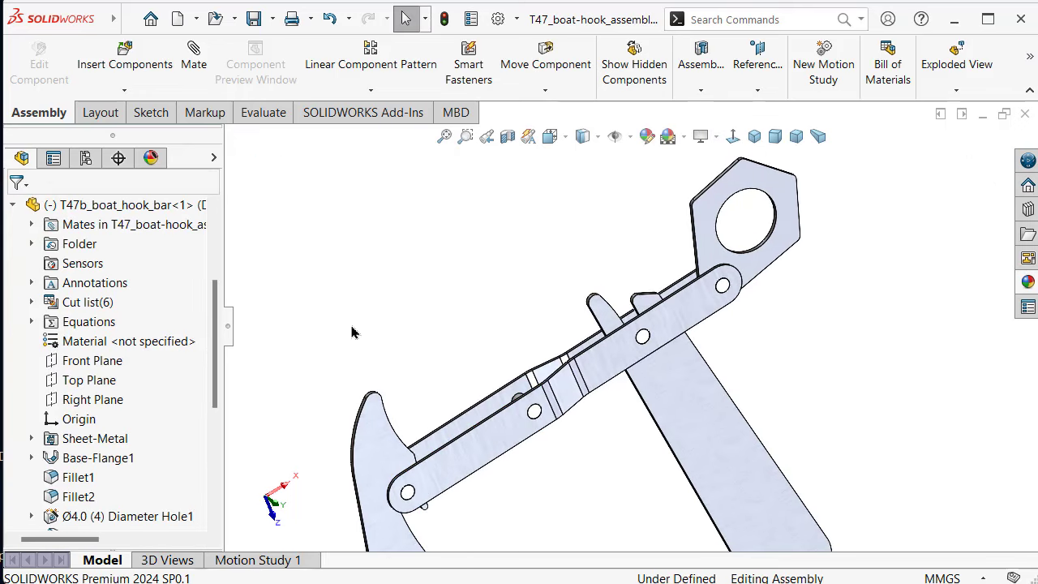
# Reorient the boat hook assembly near Isometric and bring up the Motion Study 1 timeline
pyautogui.moveTo(352, 331)
pyautogui.mouseDown(button='middle')
pyautogui.moveTo(456, 326)
pyautogui.moveTo(431, 215)
pyautogui.moveTo(685, 436)
pyautogui.mouseUp(button='middle')
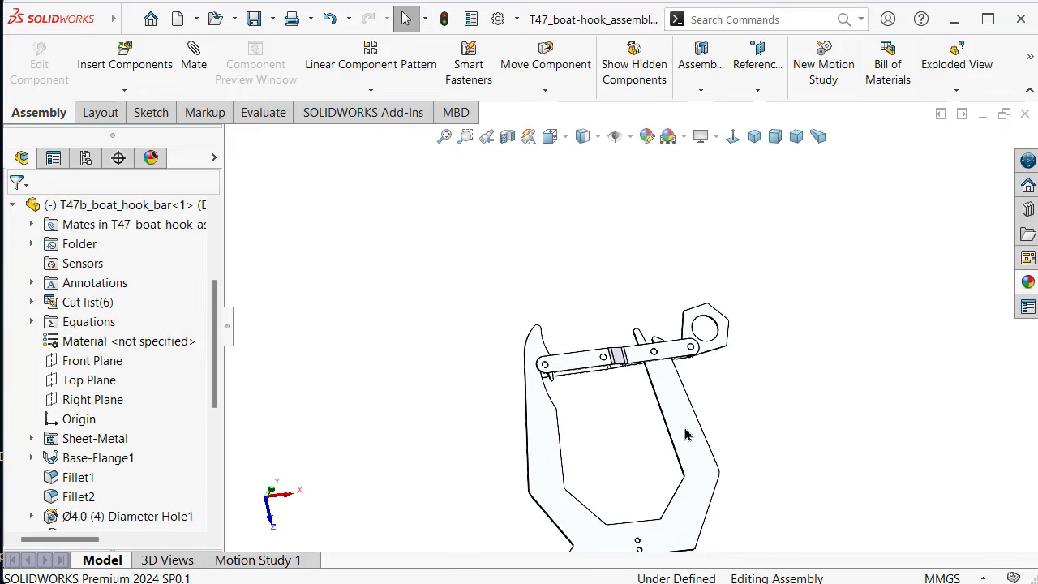
pyautogui.moveTo(751, 551)
pyautogui.mouseDown(button='middle')
pyautogui.moveTo(695, 428)
pyautogui.moveTo(607, 413)
pyautogui.moveTo(633, 410)
pyautogui.moveTo(650, 476)
pyautogui.mouseUp(button='middle')
pyautogui.press('Escape')
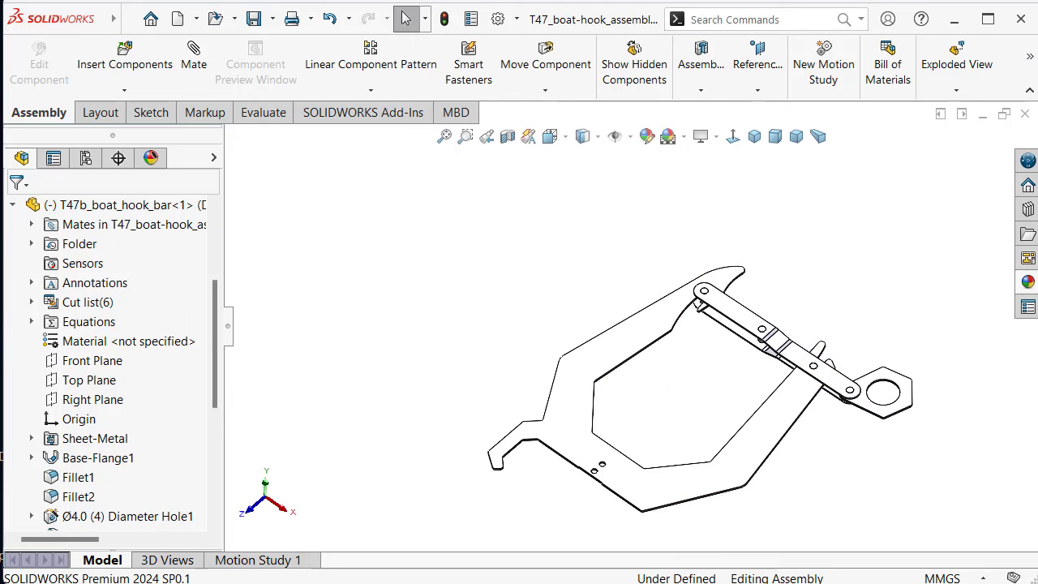
pyautogui.click(754, 136)
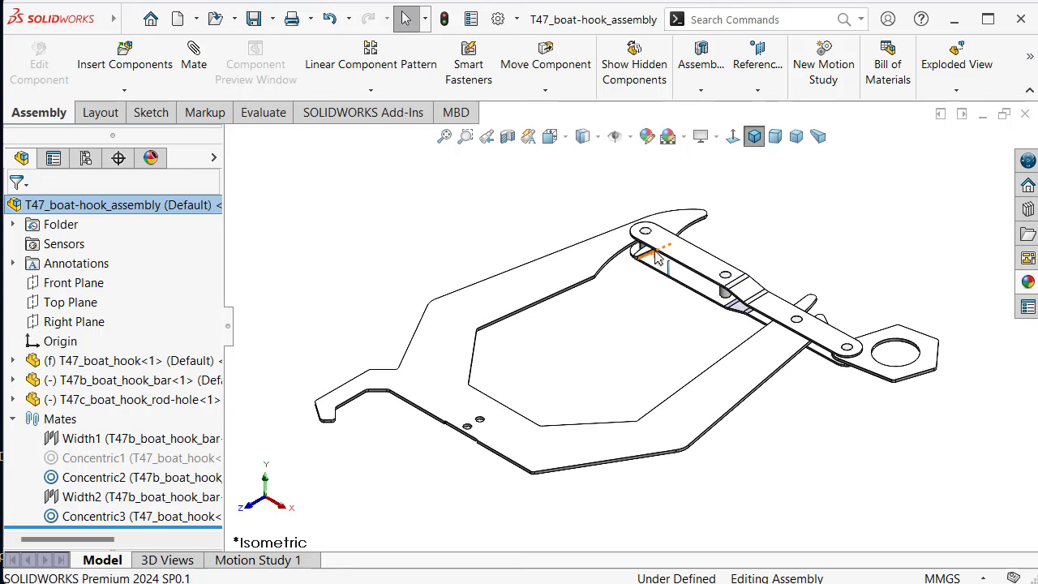
pyautogui.moveTo(677, 243)
pyautogui.mouseDown(button='middle')
pyautogui.moveTo(633, 375)
pyautogui.moveTo(677, 339)
pyautogui.moveTo(643, 371)
pyautogui.moveTo(650, 355)
pyautogui.mouseUp(button='middle')
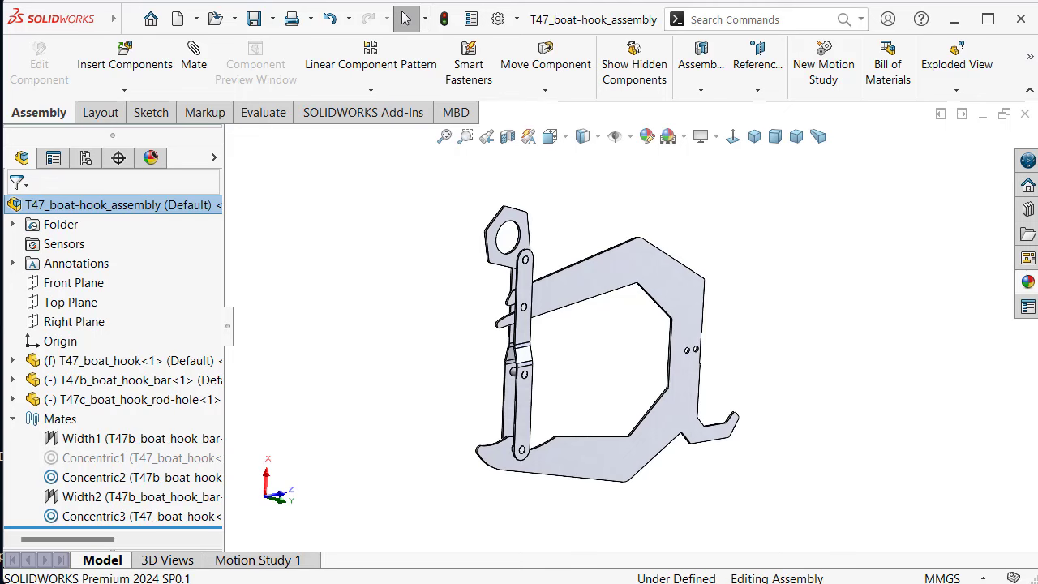
pyautogui.click(260, 561)
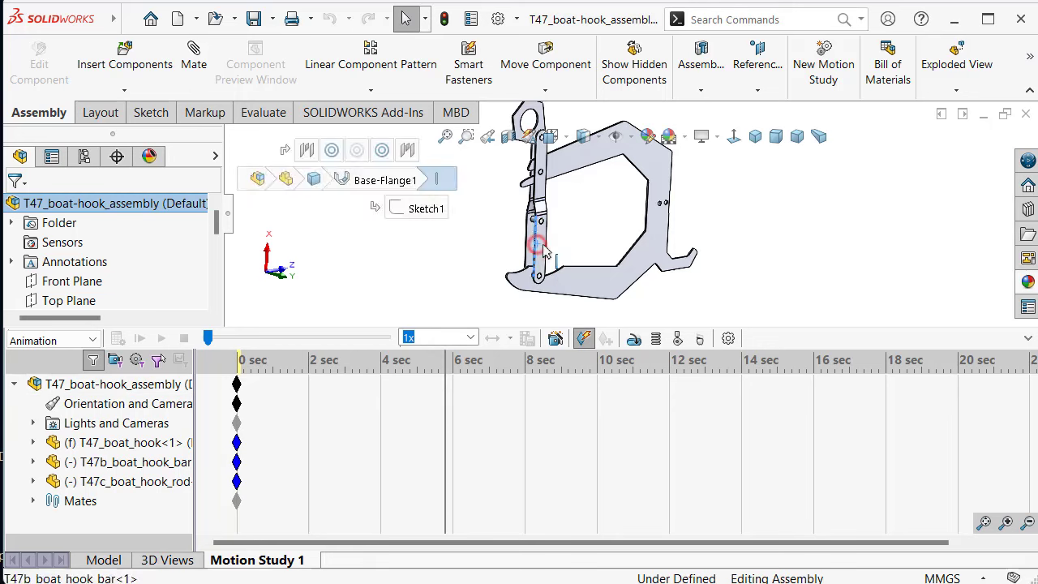
# Key the hook bar swung open at about 5.8 s, preview the motion, then go to the end
pyautogui.moveTo(545, 251); pyautogui.dragTo(573, 237)
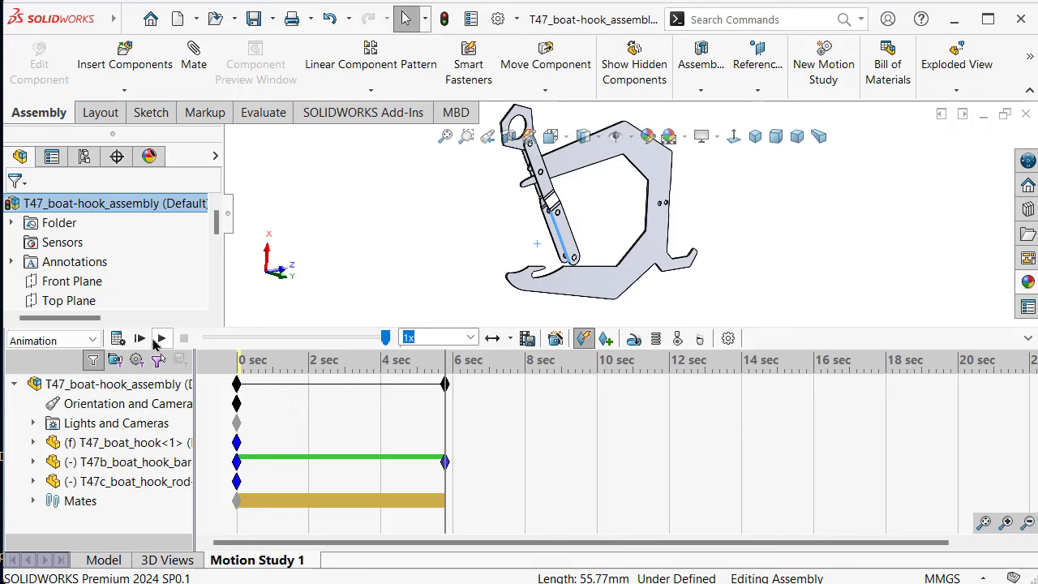
pyautogui.click(160, 339)
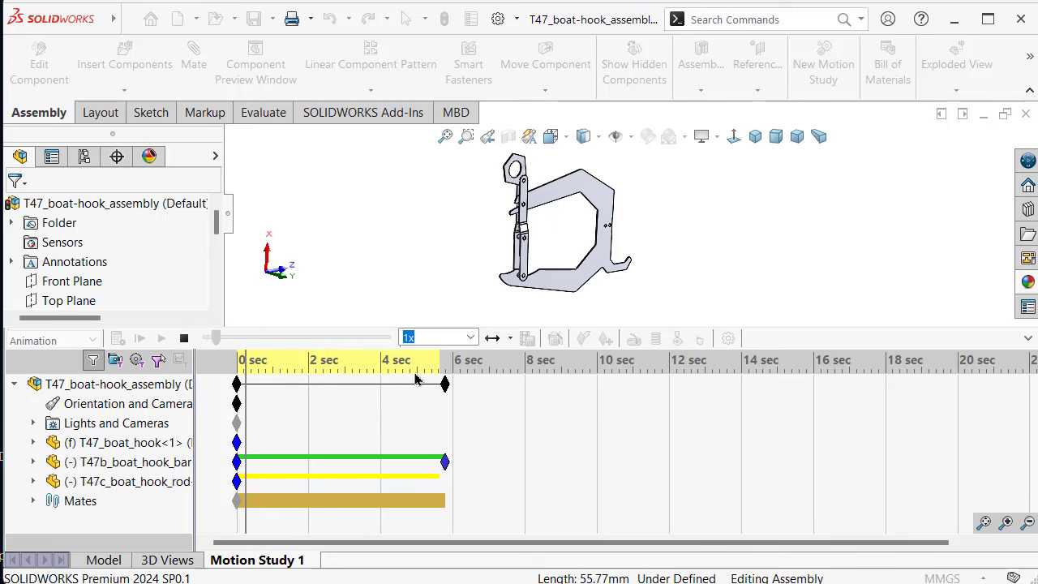
pyautogui.click(184, 338)
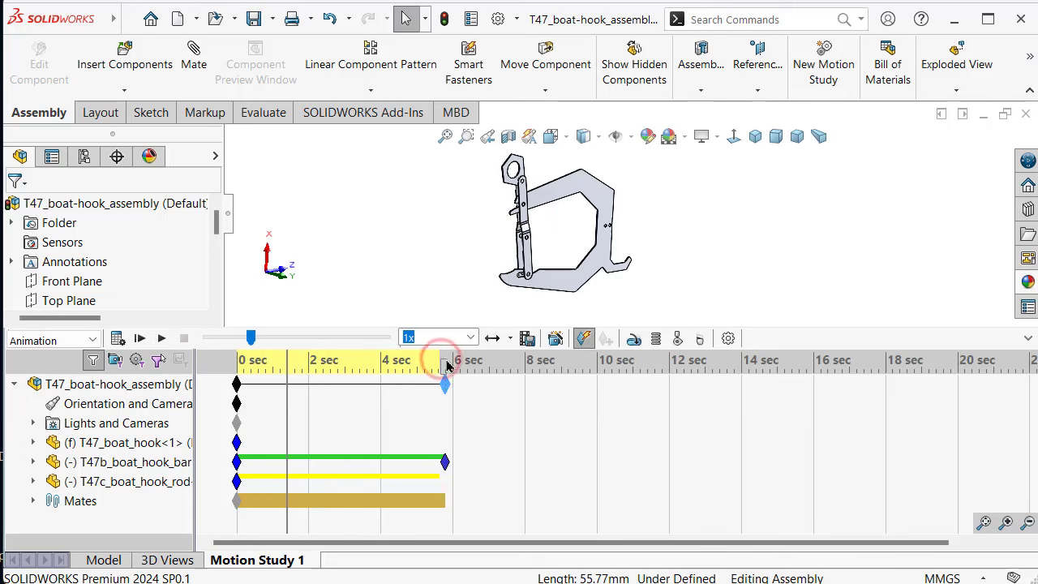
pyautogui.click(447, 364)
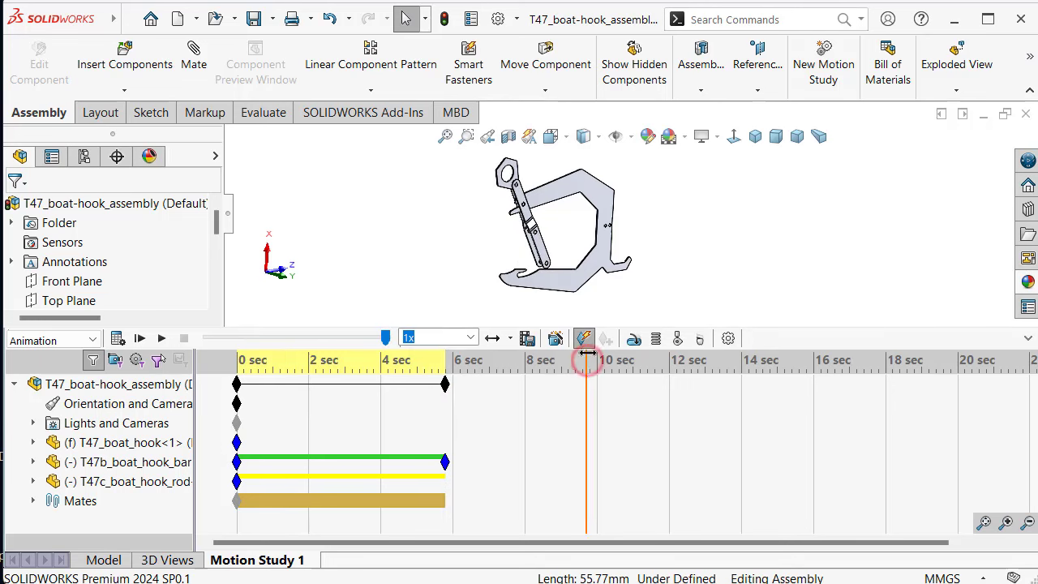
# At about 9.6 s, key the hook bar swung back upright
pyautogui.scroll(-2, 551, 272)
pyautogui.click(550, 253)
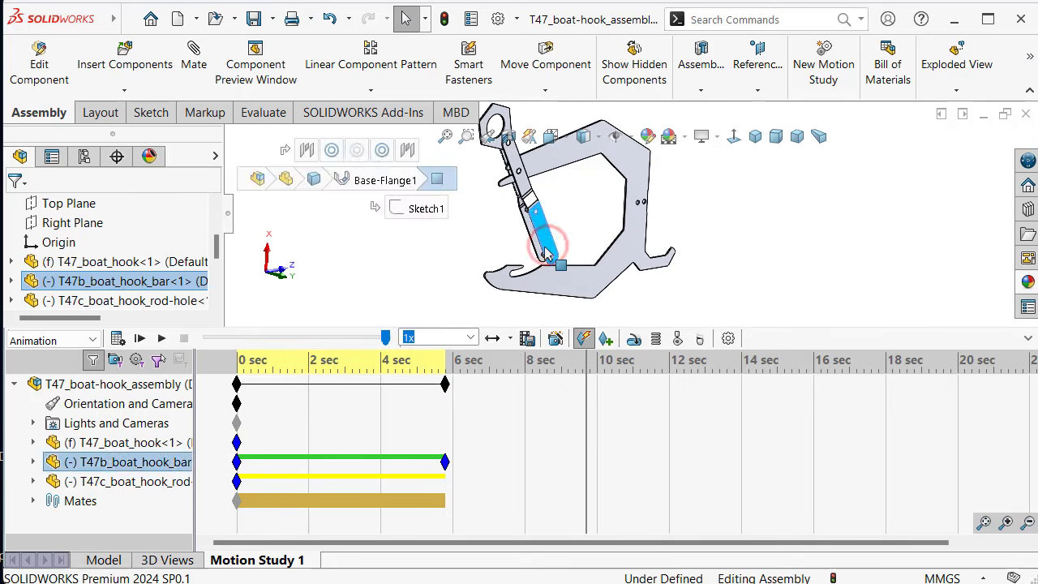
pyautogui.moveTo(550, 253); pyautogui.dragTo(512, 268)
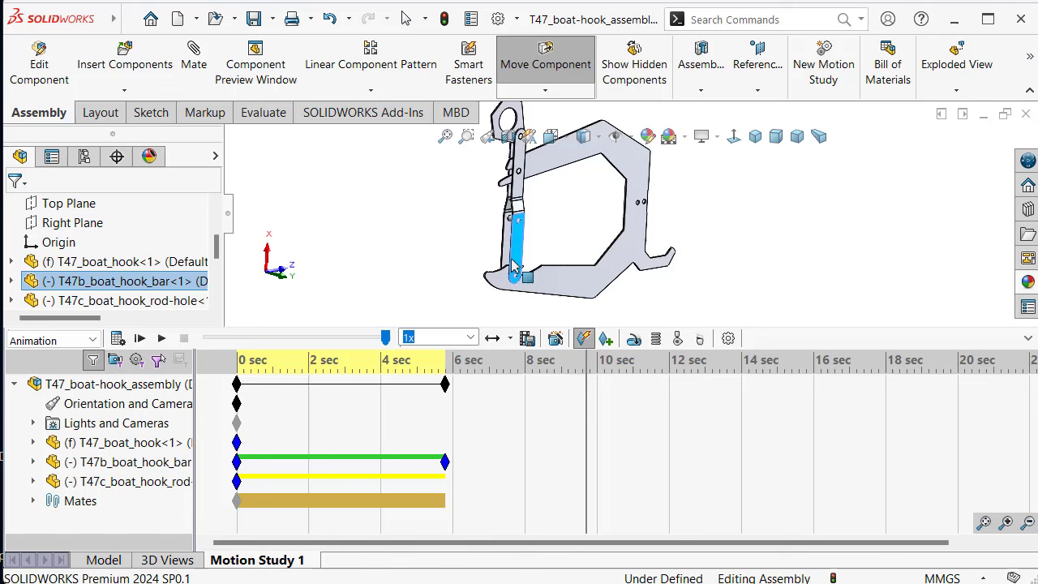
pyautogui.press('Escape')
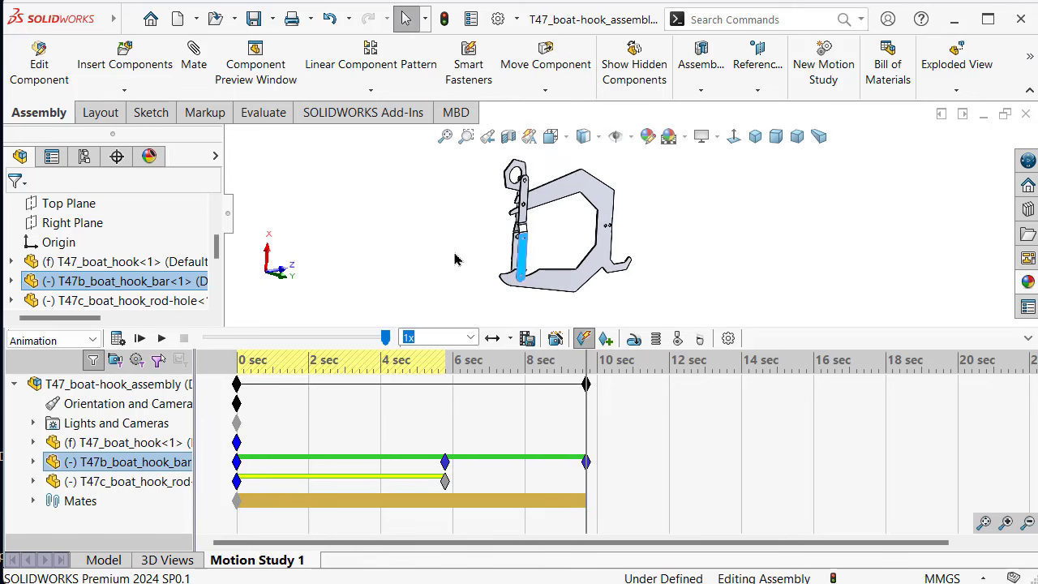
pyautogui.click(455, 258)
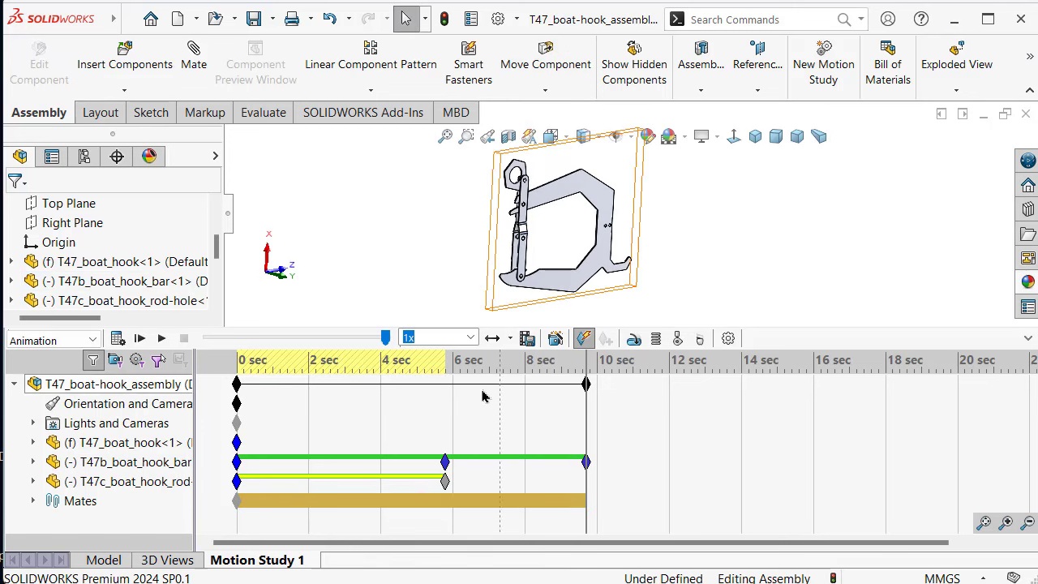
# Preview the open-close animation, move to its end, and expand the Mates folder in the timeline
pyautogui.click(159, 338)
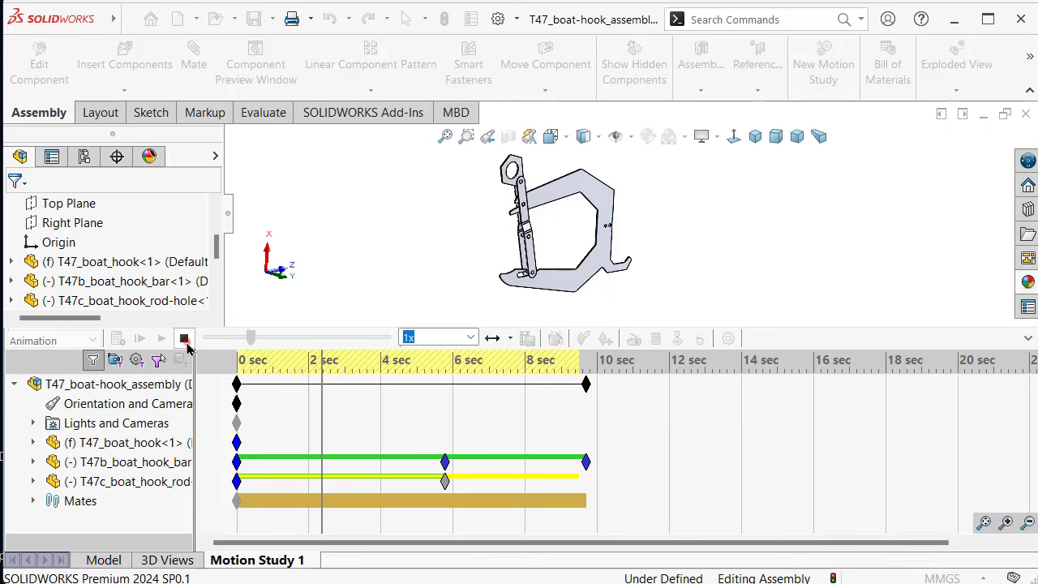
pyautogui.click(186, 339)
pyautogui.click(593, 364)
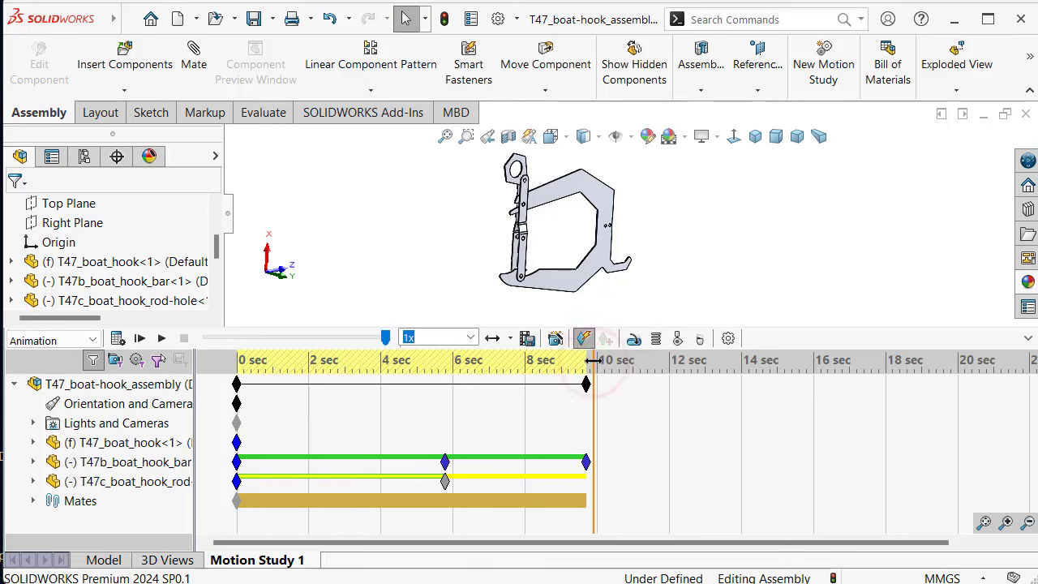
pyautogui.click(34, 501)
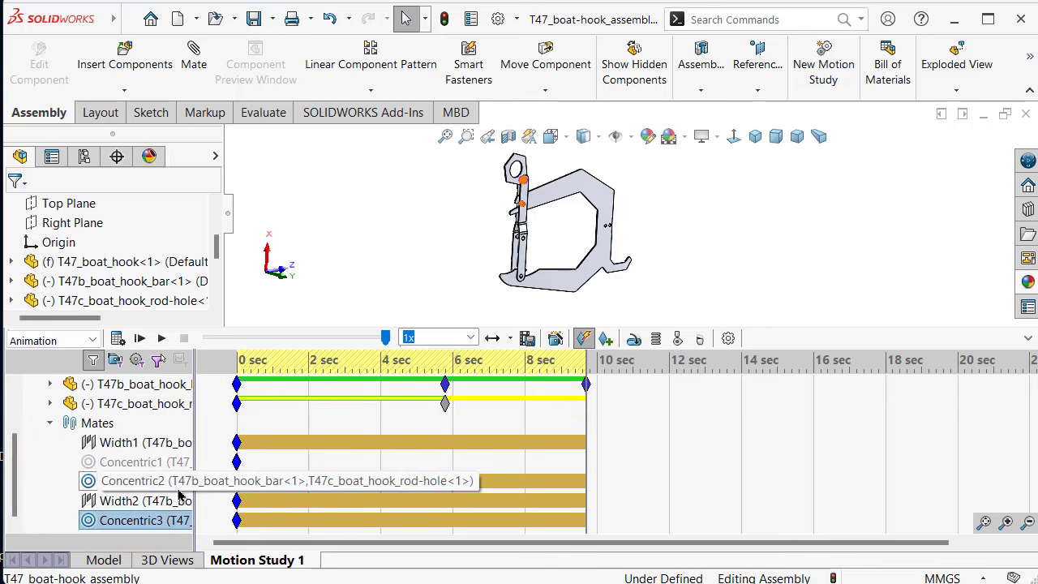
# At 9.6 s suppress Concentric3 and unsuppress Concentric1, then key the bar swung outward at 13.5 s
pyautogui.rightClick(157, 520)
pyautogui.click(161, 526)
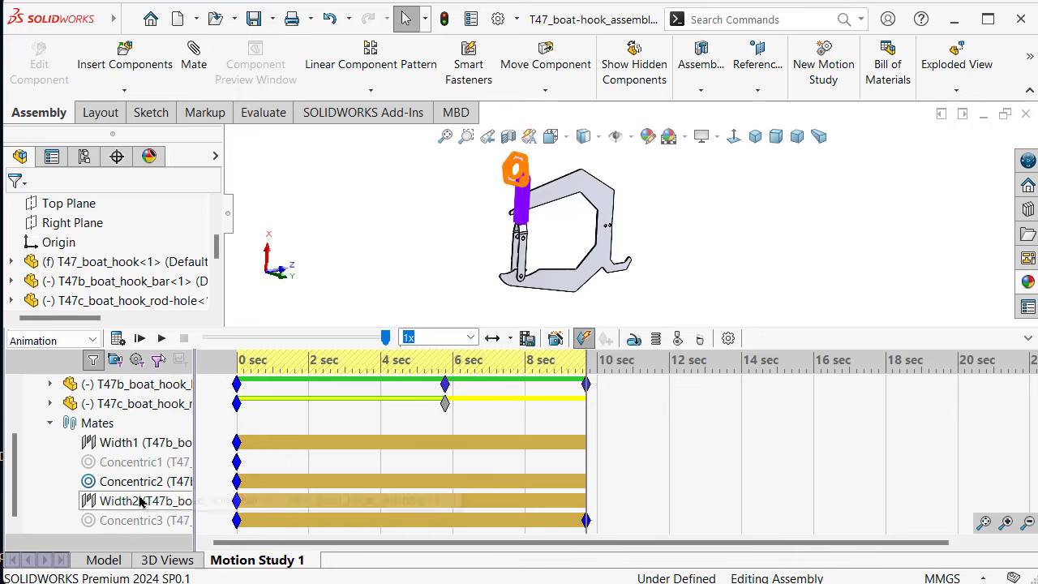
pyautogui.click(149, 462)
pyautogui.rightClick(150, 462)
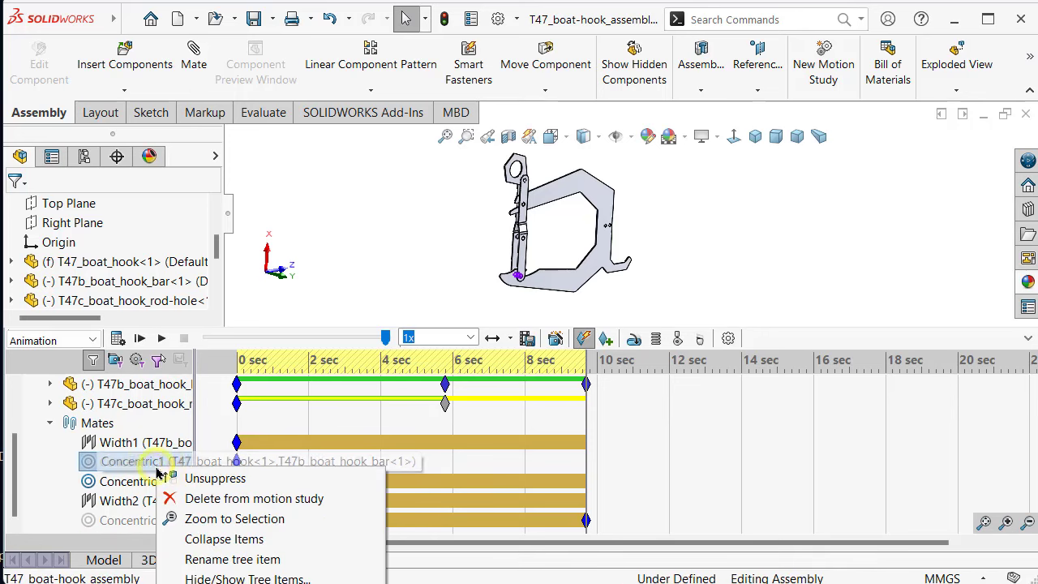
pyautogui.click(174, 477)
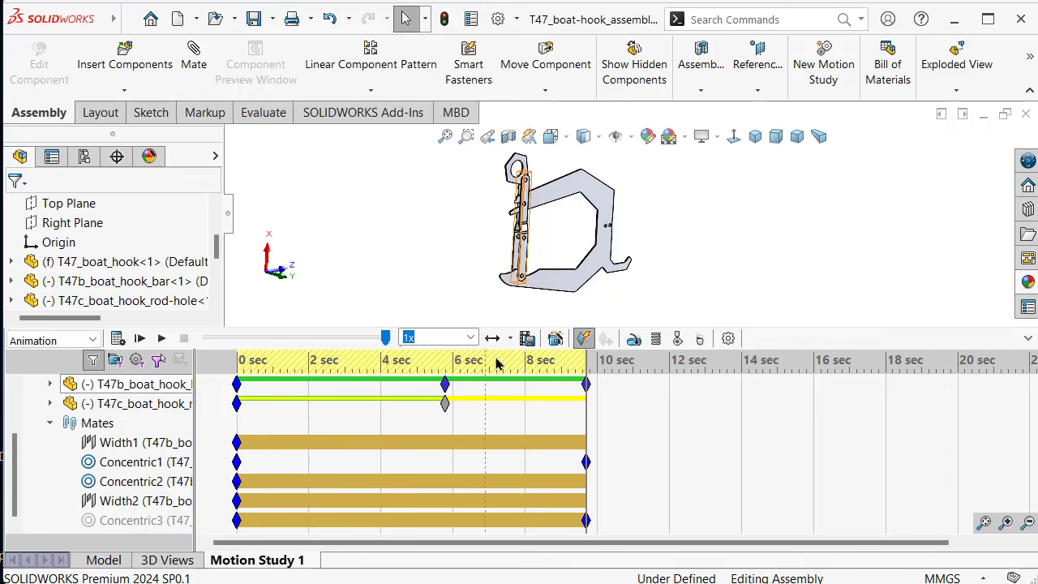
pyautogui.click(723, 365)
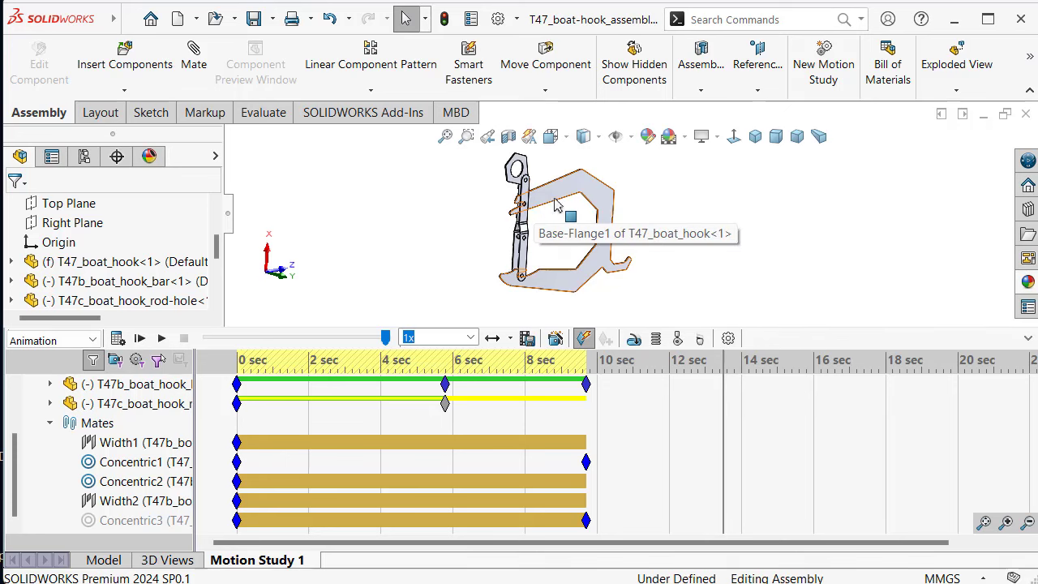
pyautogui.moveTo(525, 252); pyautogui.dragTo(510, 267)
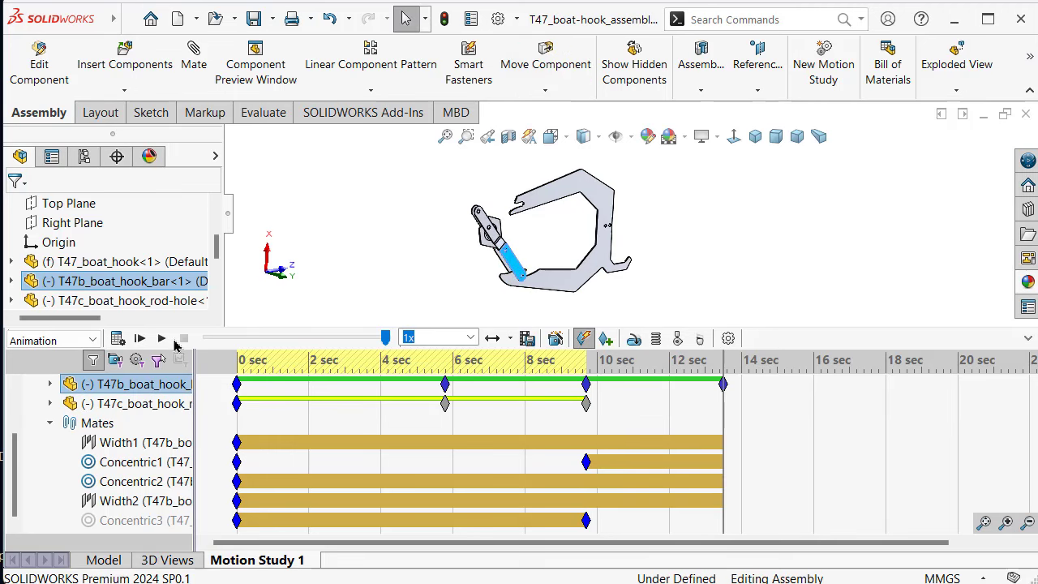
# Play the full 13.5 s animation, then collapse the MotionManager and FeatureManager panels
pyautogui.click(162, 339)
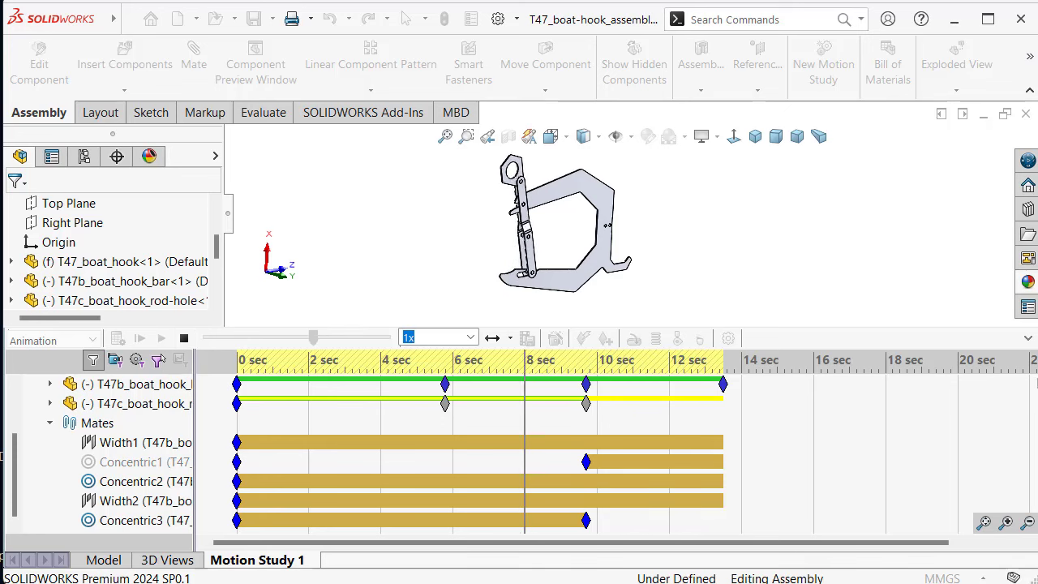
pyautogui.click(1029, 337)
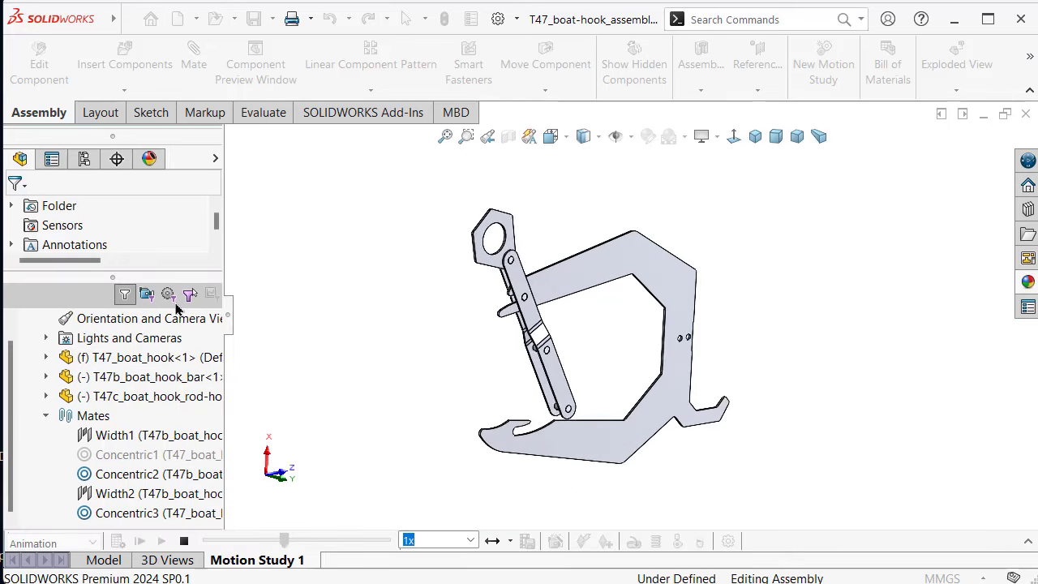
pyautogui.click(227, 316)
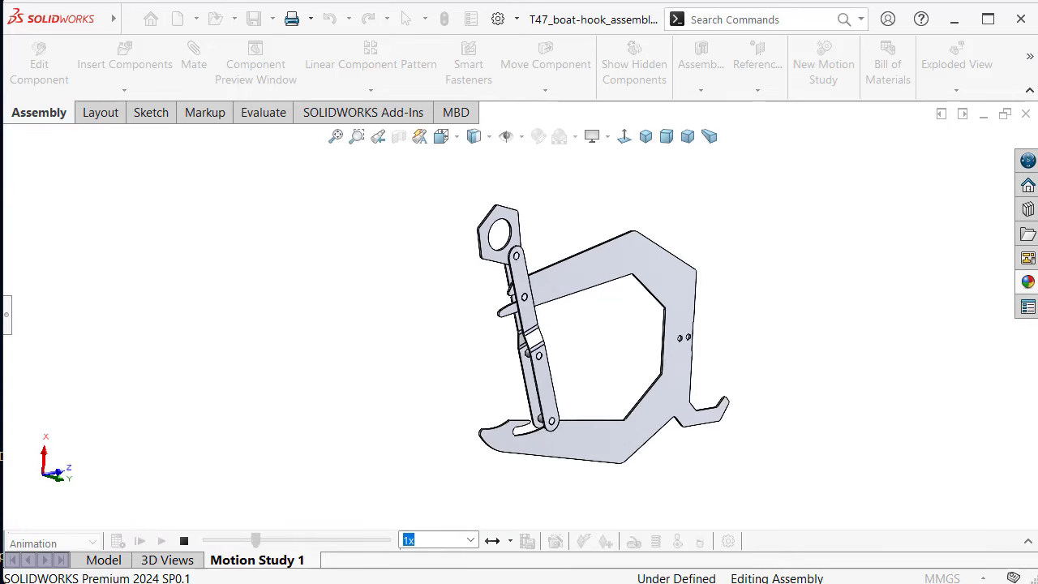